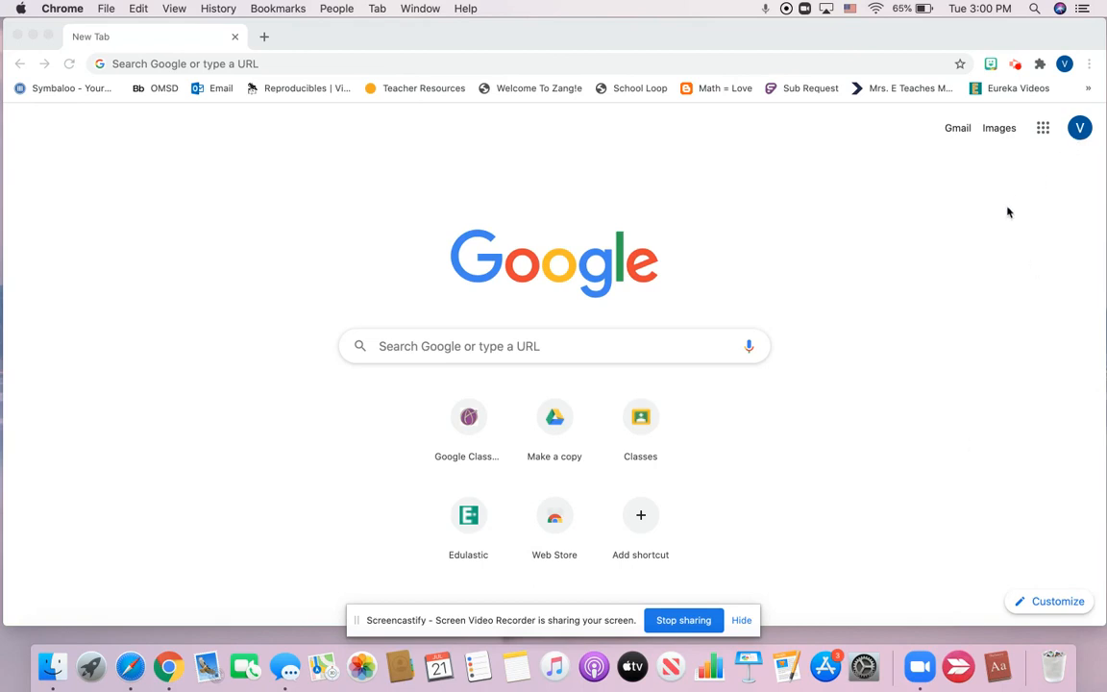
# Step: Open Google Sites from the Google apps and switch to New Google Sites
pyautogui.click(1043, 129)
pyautogui.click(1044, 130)
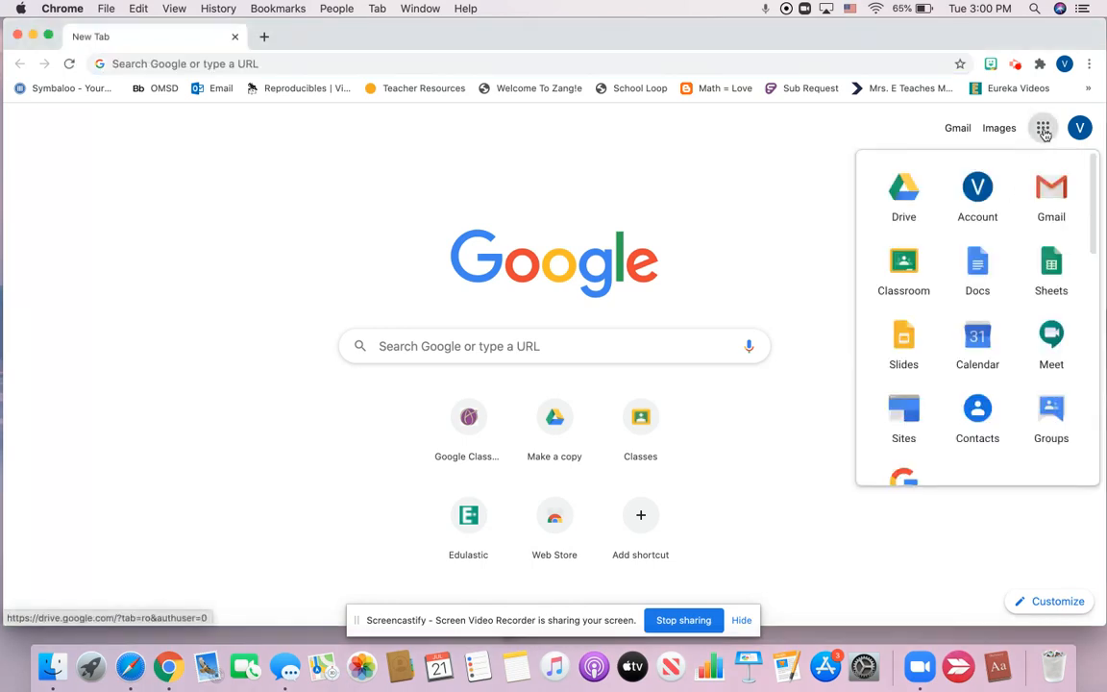
pyautogui.scroll(-3, 975, 377)
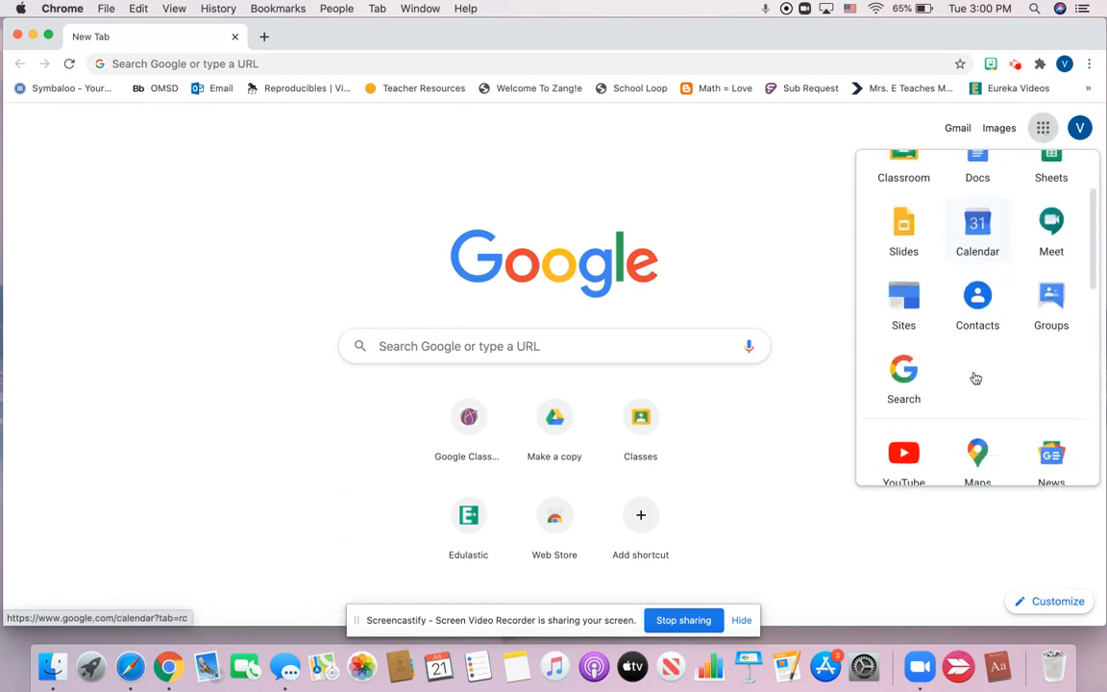
pyautogui.click(901, 295)
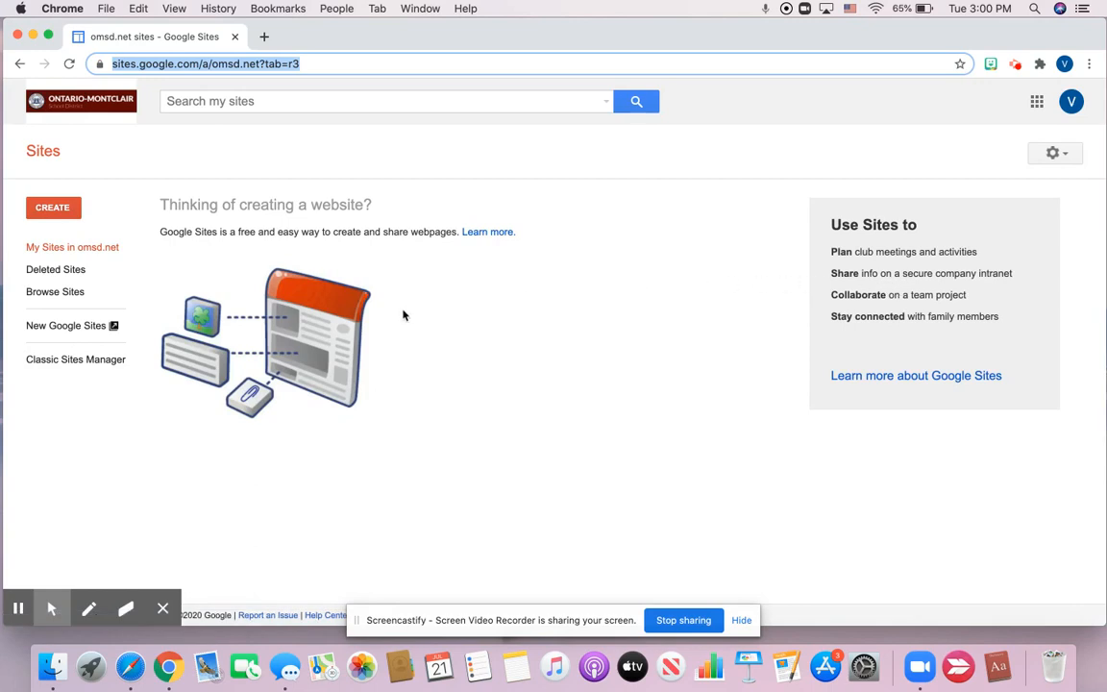
pyautogui.click(68, 332)
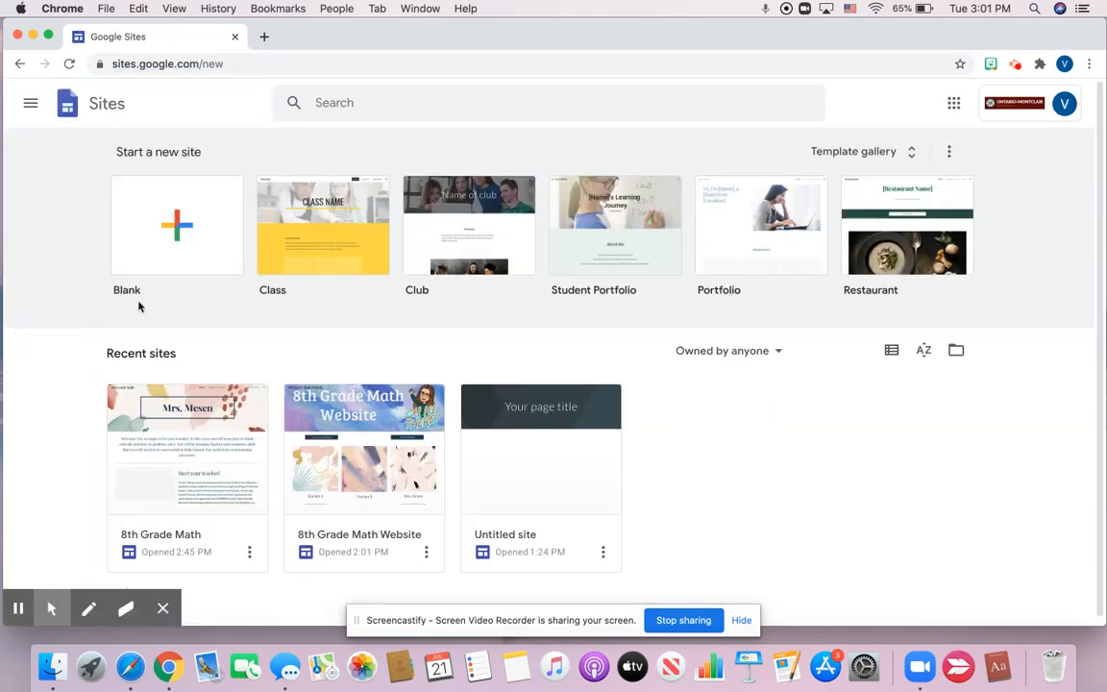
# Step: Open the Class template from the template gallery and look through its home page
pyautogui.click(864, 154)
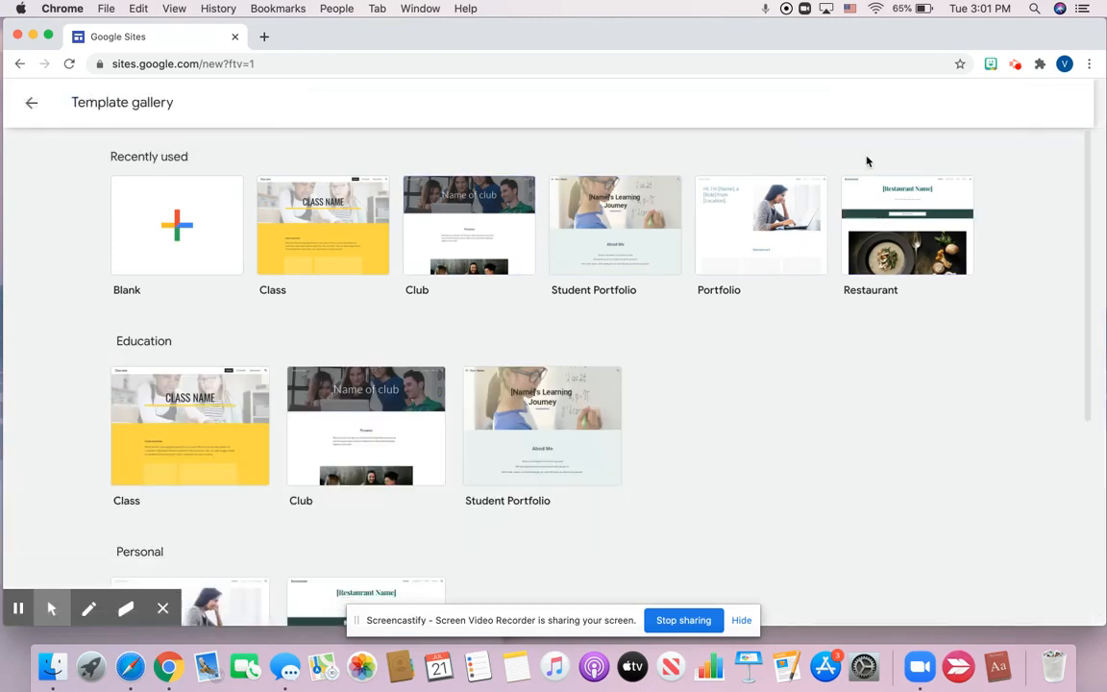
pyautogui.click(324, 224)
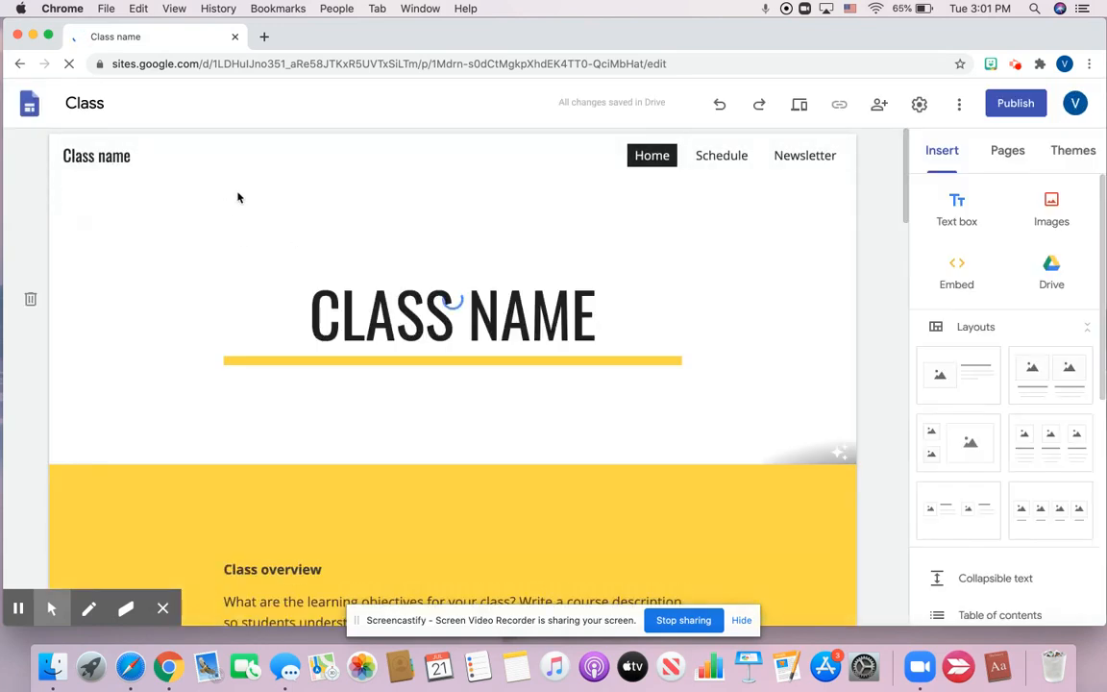
pyautogui.scroll(-5, 426, 317)
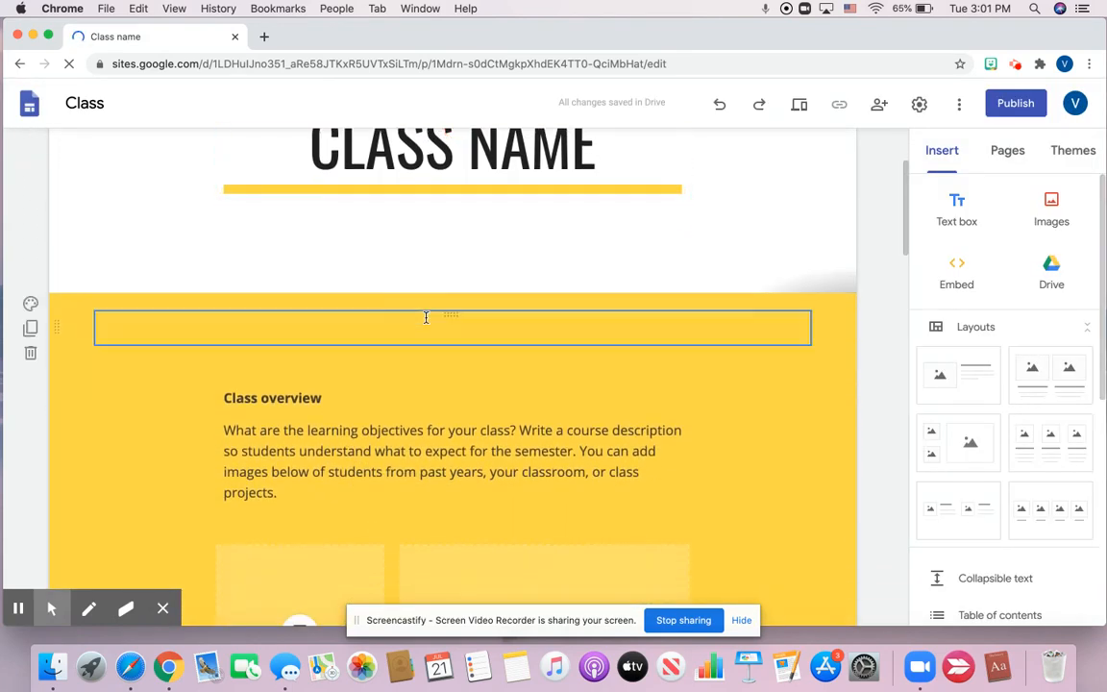
pyautogui.scroll(-2, 425, 317)
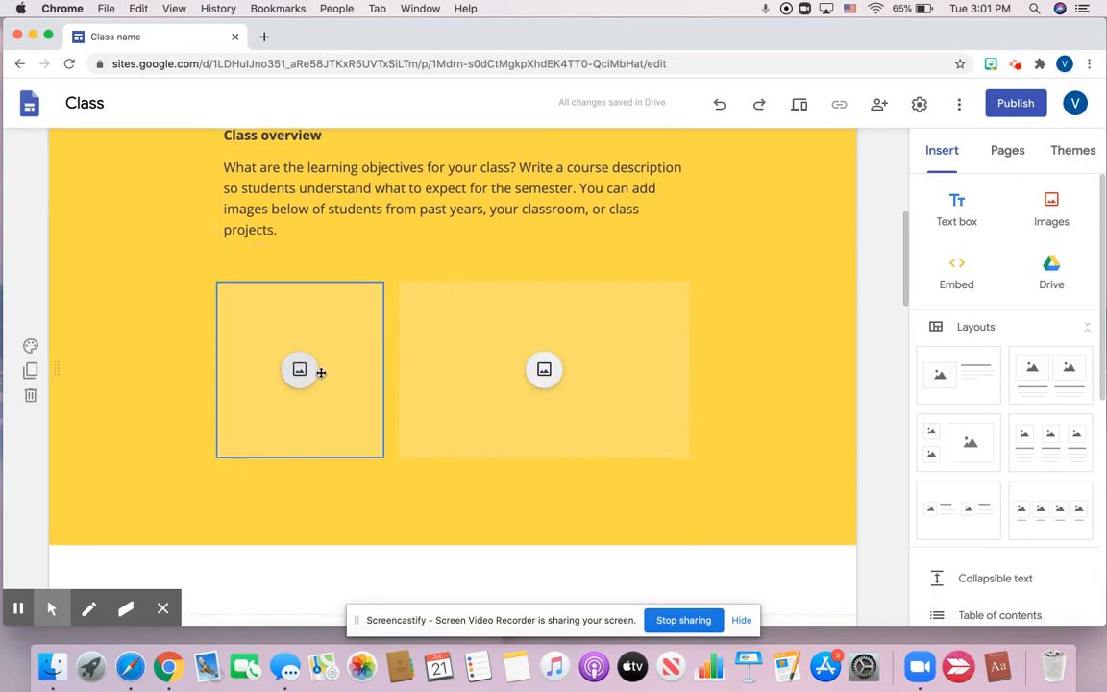
pyautogui.scroll(2, 574, 383)
pyautogui.scroll(5, 574, 383)
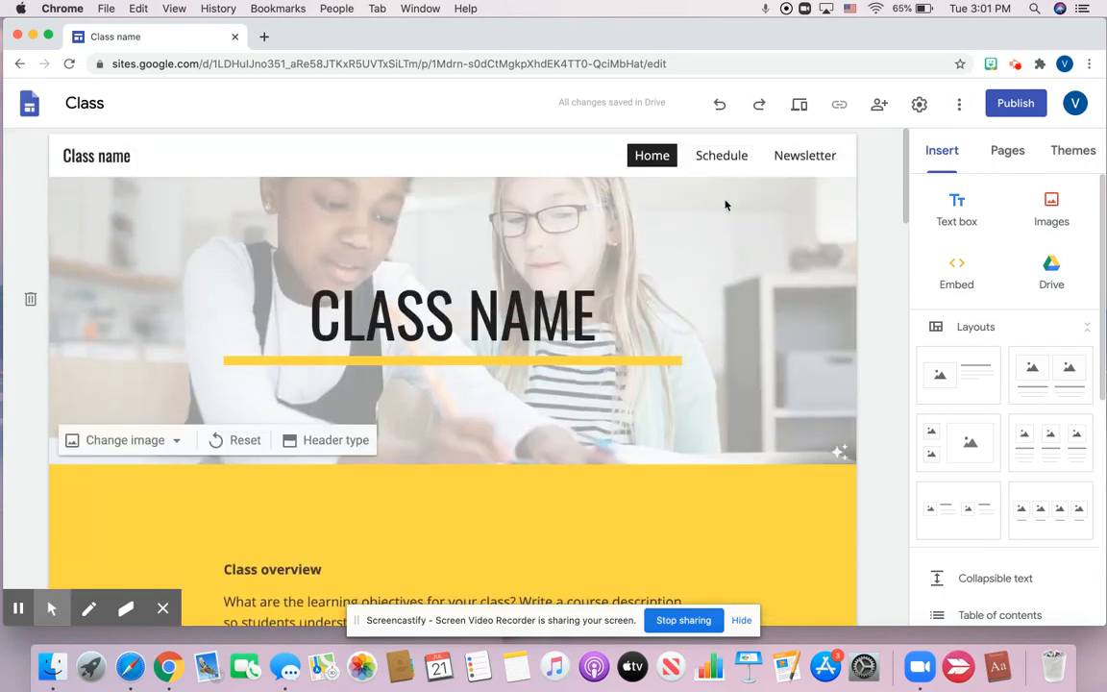
# Step: Look through the Schedule and Newsletter pages of the Class template
pyautogui.click(718, 161)
pyautogui.scroll(-5, 684, 320)
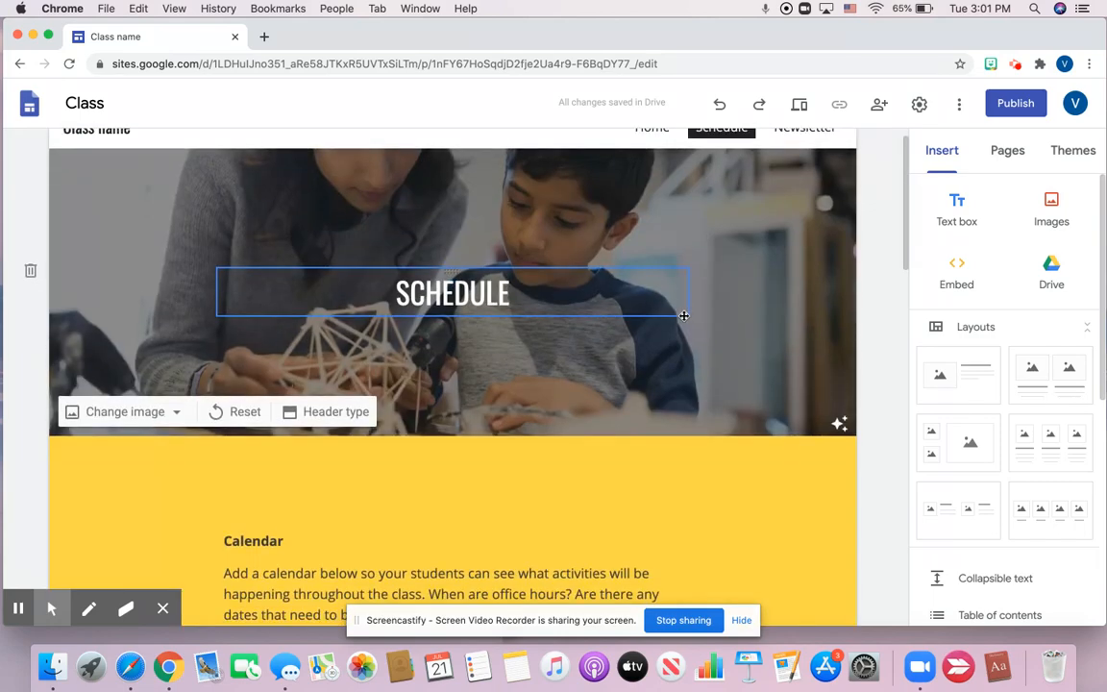
pyautogui.scroll(-2, 672, 326)
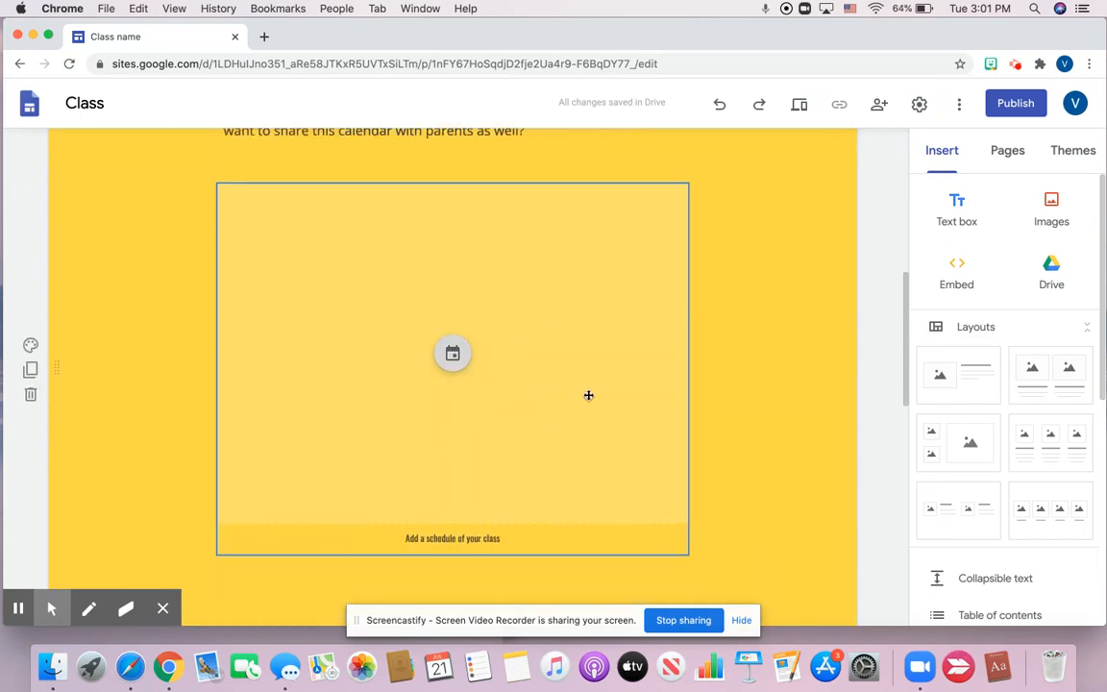
pyautogui.scroll(6, 815, 373)
pyautogui.click(803, 148)
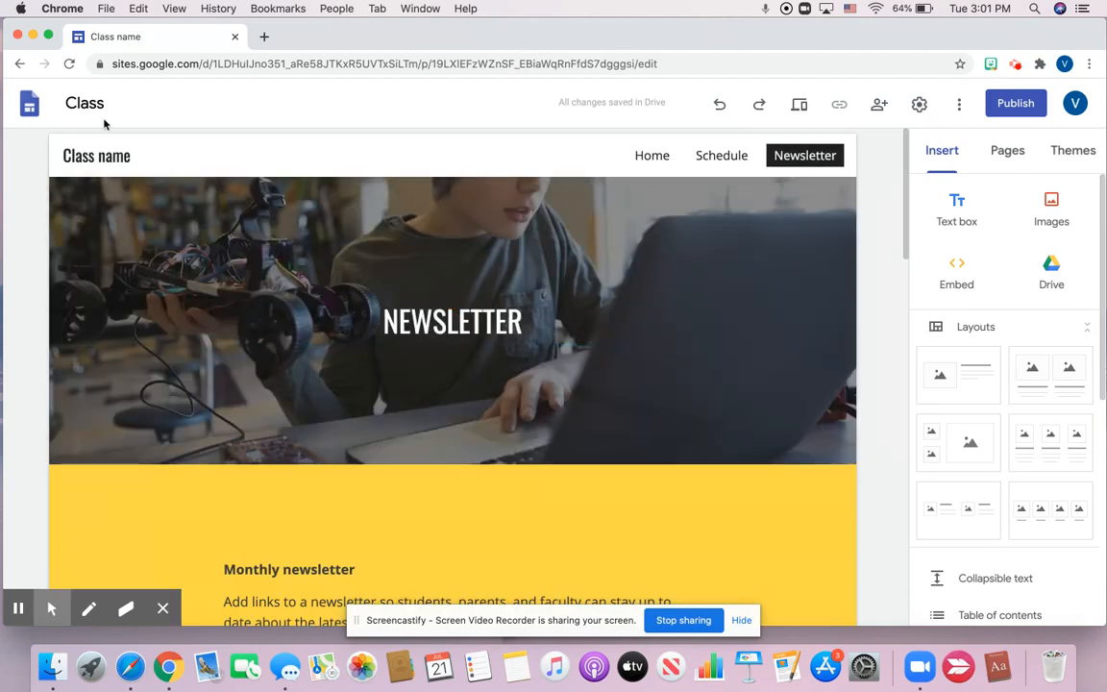
# Step: Return to the template gallery and start a new site from the Blank template
pyautogui.click(19, 64)
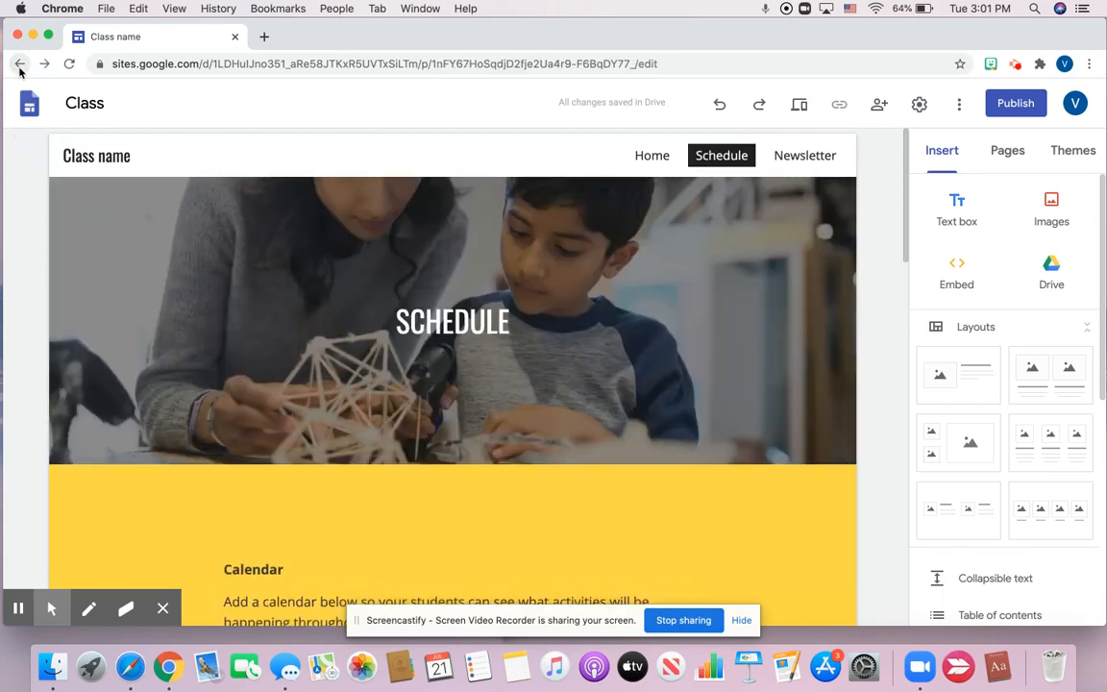
pyautogui.click(19, 65)
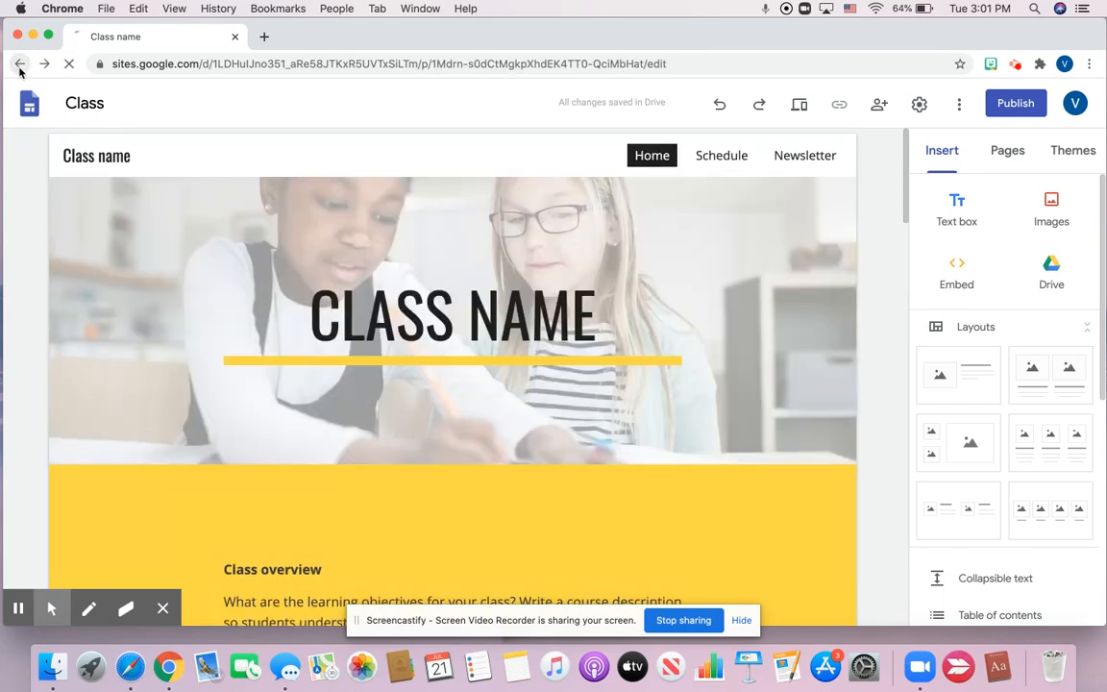
pyautogui.click(20, 64)
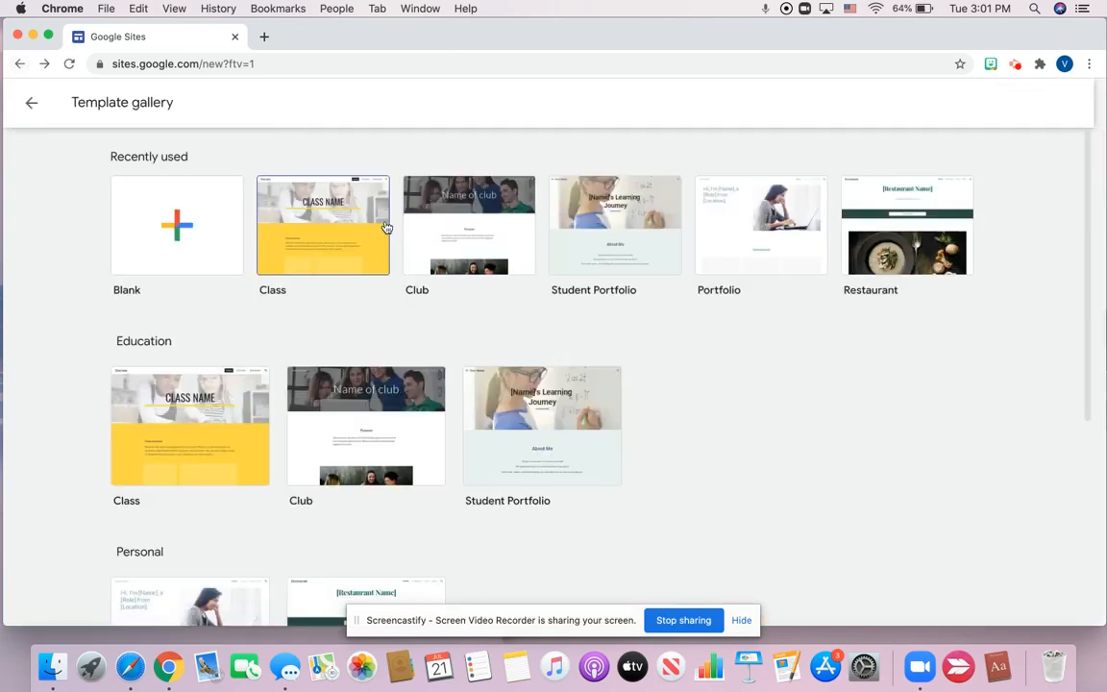
pyautogui.click(484, 217)
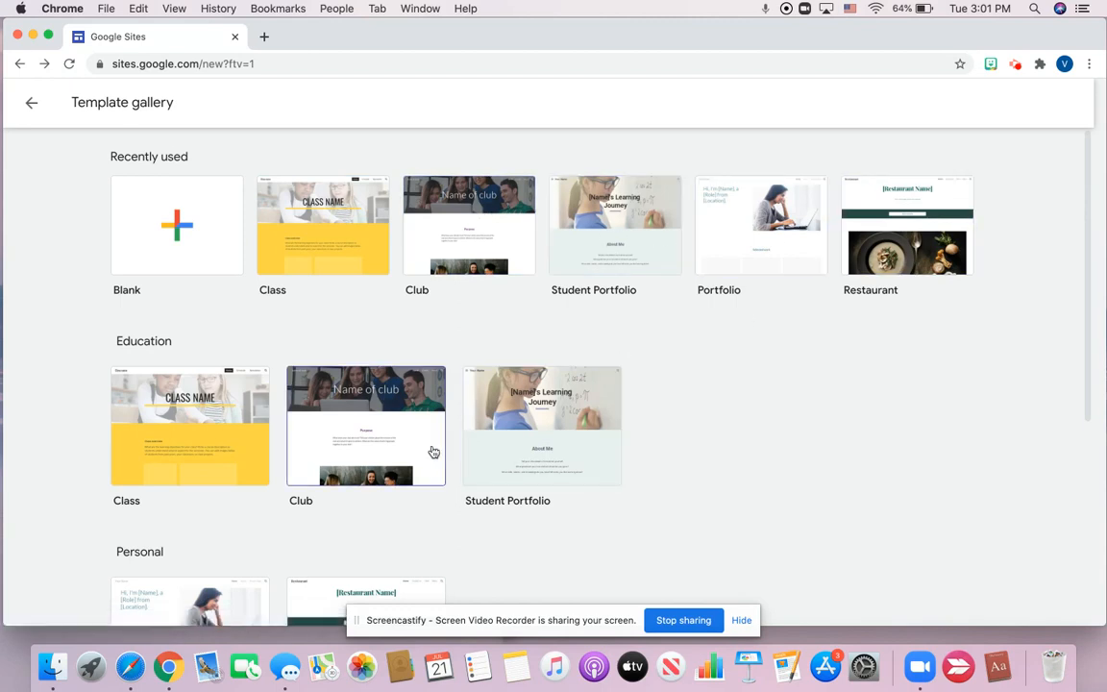
pyautogui.click(197, 229)
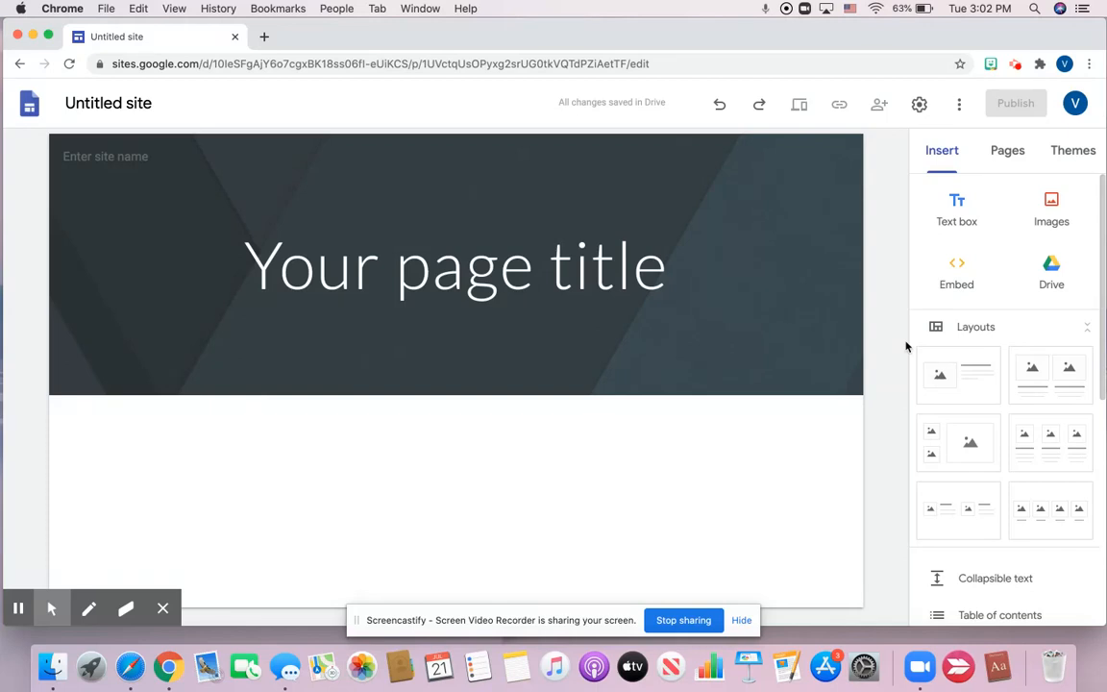
# Step: Change the header image to the slate-blue herringbone pattern from the image gallery
pyautogui.moveTo(862, 376)
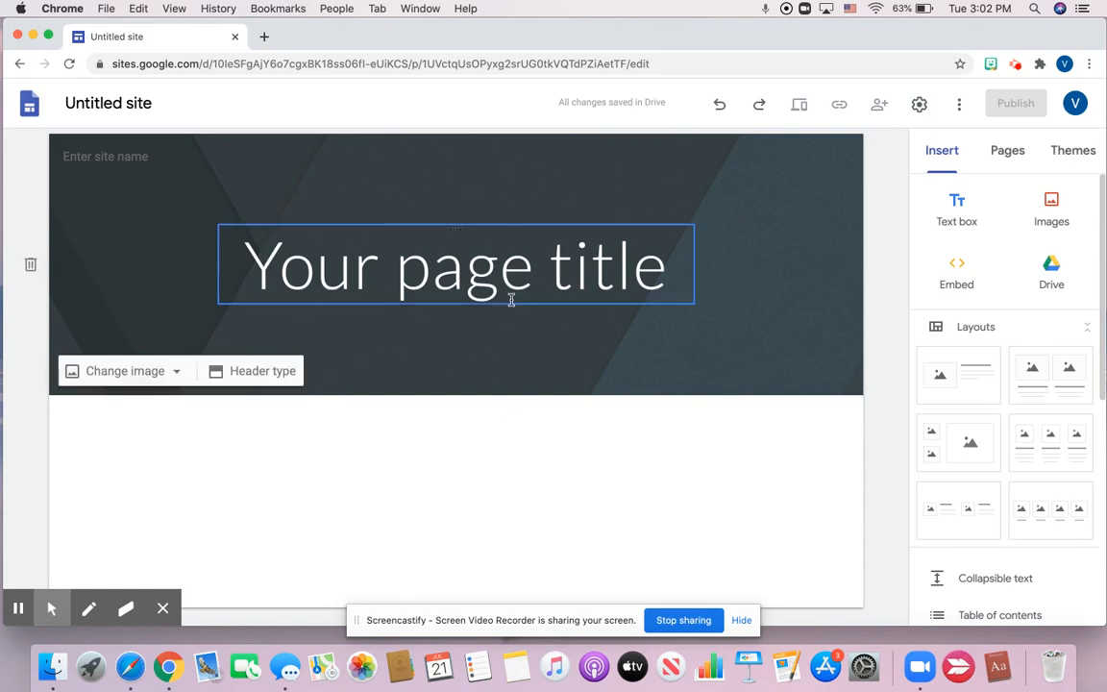
pyautogui.click(144, 371)
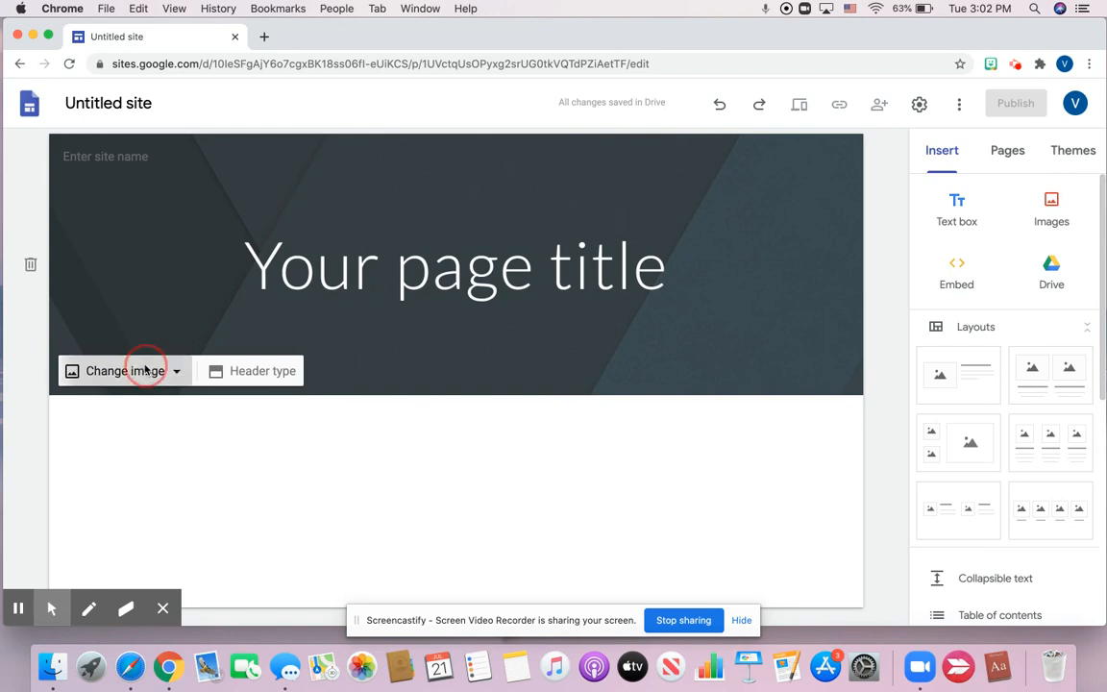
pyautogui.click(142, 452)
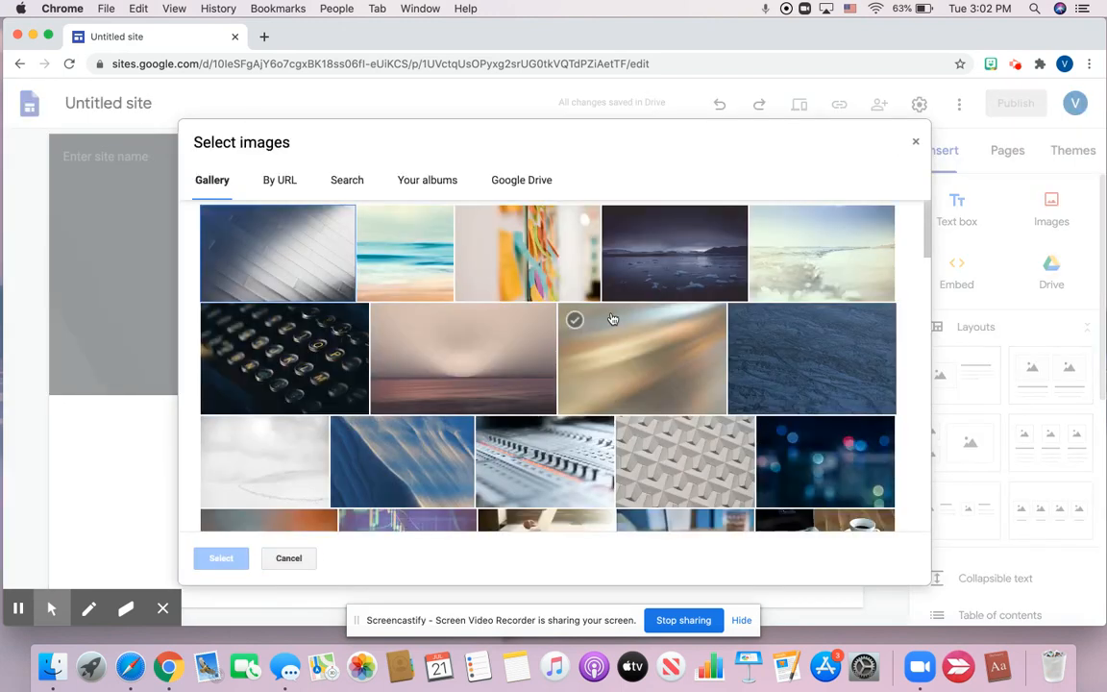
pyautogui.scroll(-8, 612, 319)
pyautogui.scroll(-10, 612, 319)
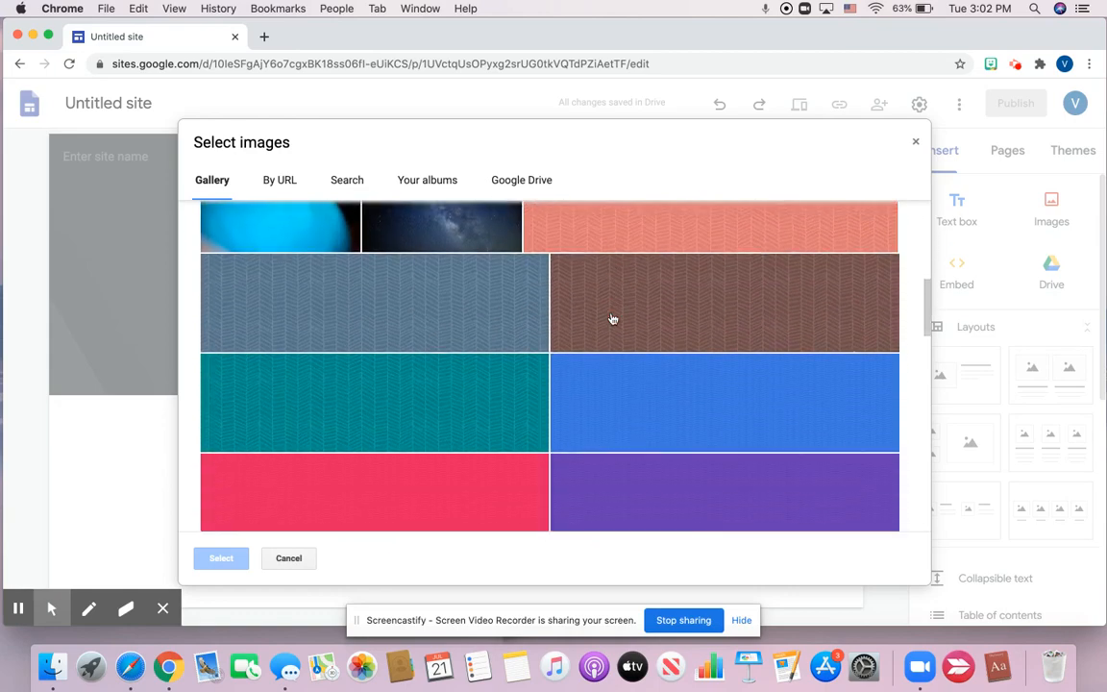
pyautogui.scroll(10, 611, 319)
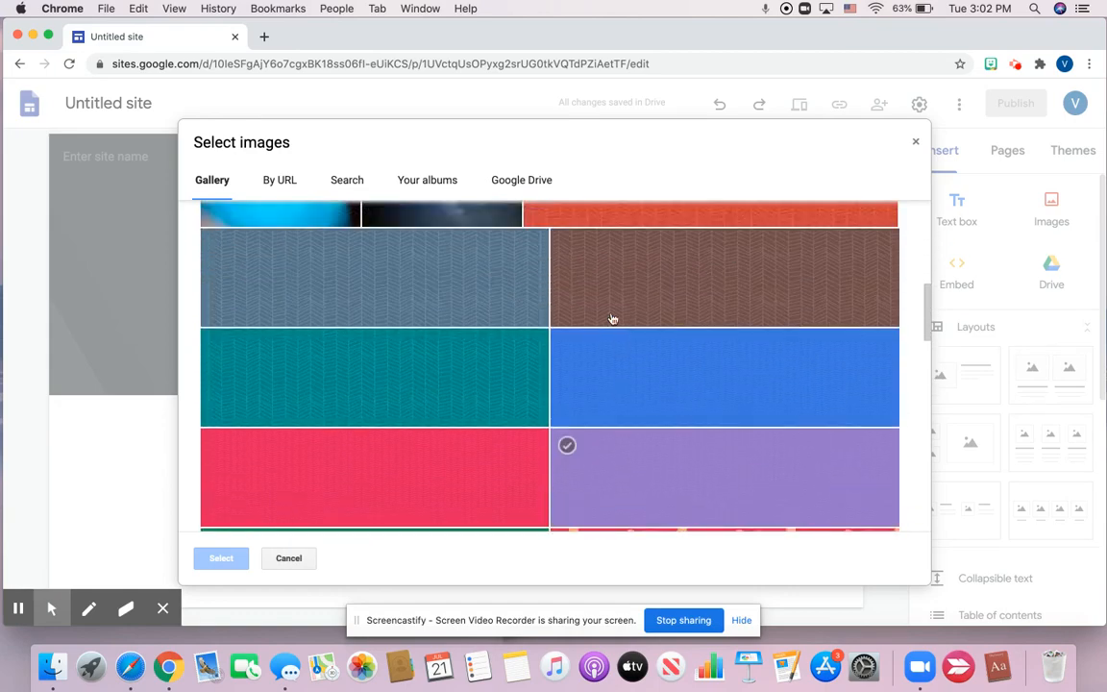
pyautogui.scroll(-3, 612, 319)
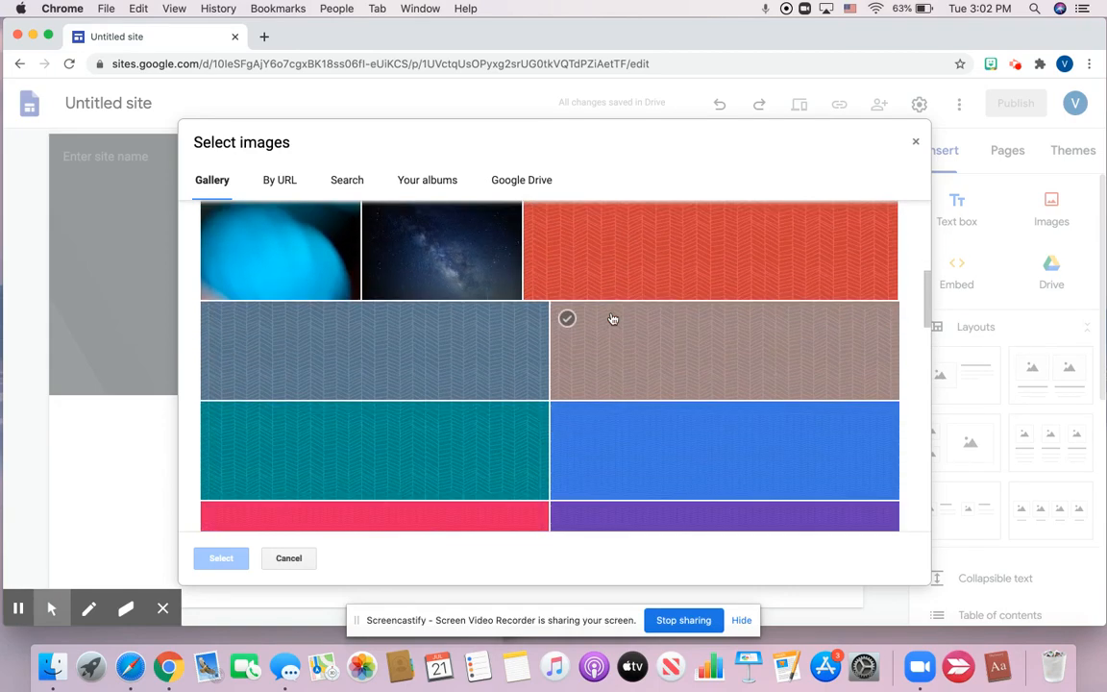
pyautogui.click(474, 328)
pyautogui.click(218, 558)
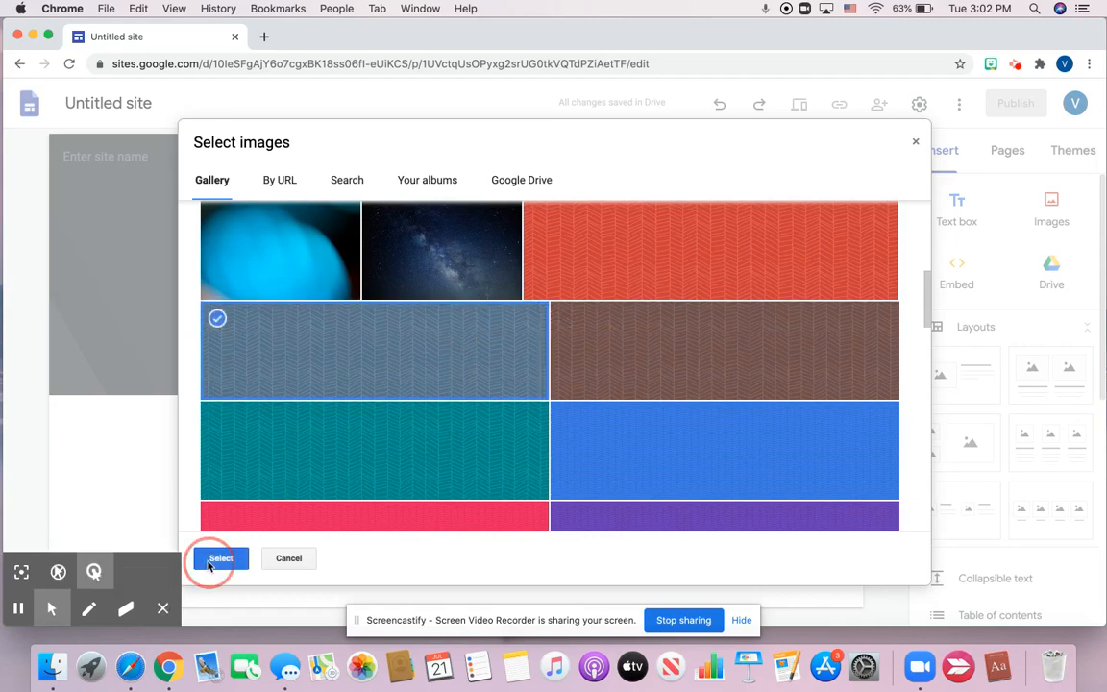
pyautogui.moveTo(96, 346)
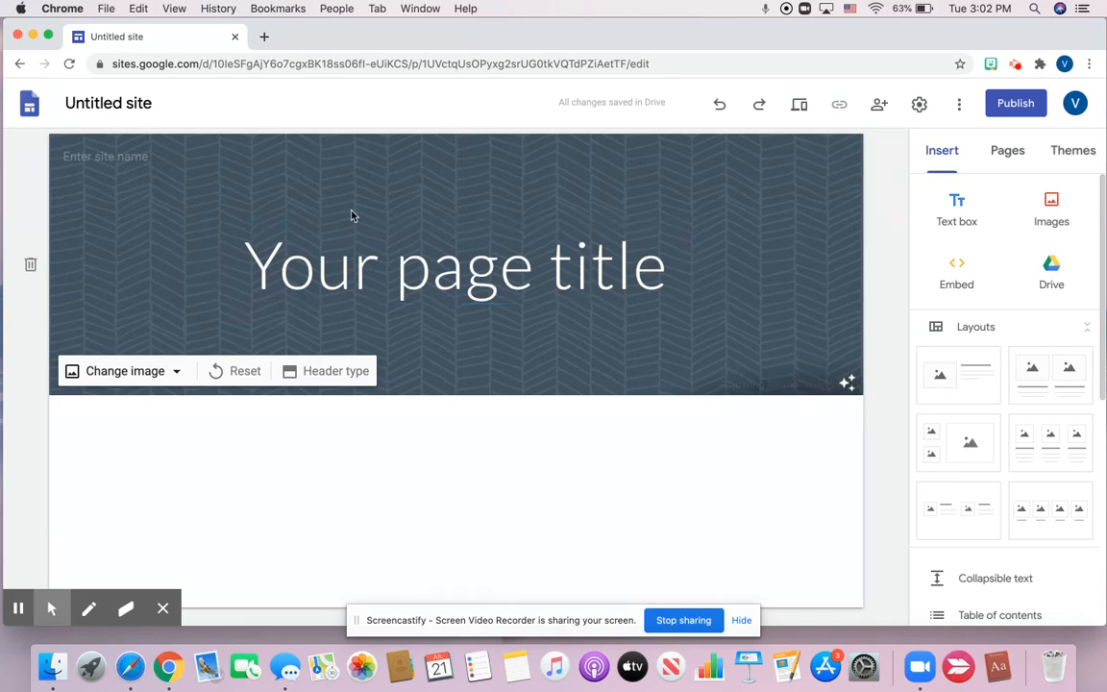
# Step: Replace the placeholder page title in the header with the teacher's name in possessive form followed by "Math Class"
pyautogui.click(359, 274)
pyautogui.tripleClick(359, 271)
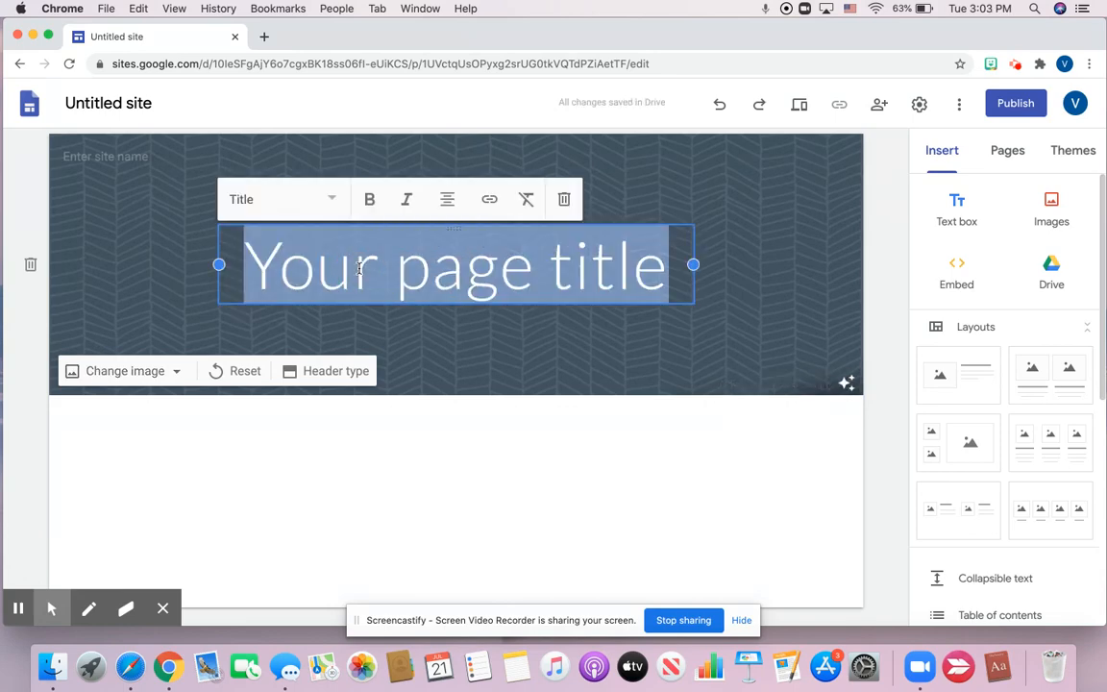
pyautogui.write('M')
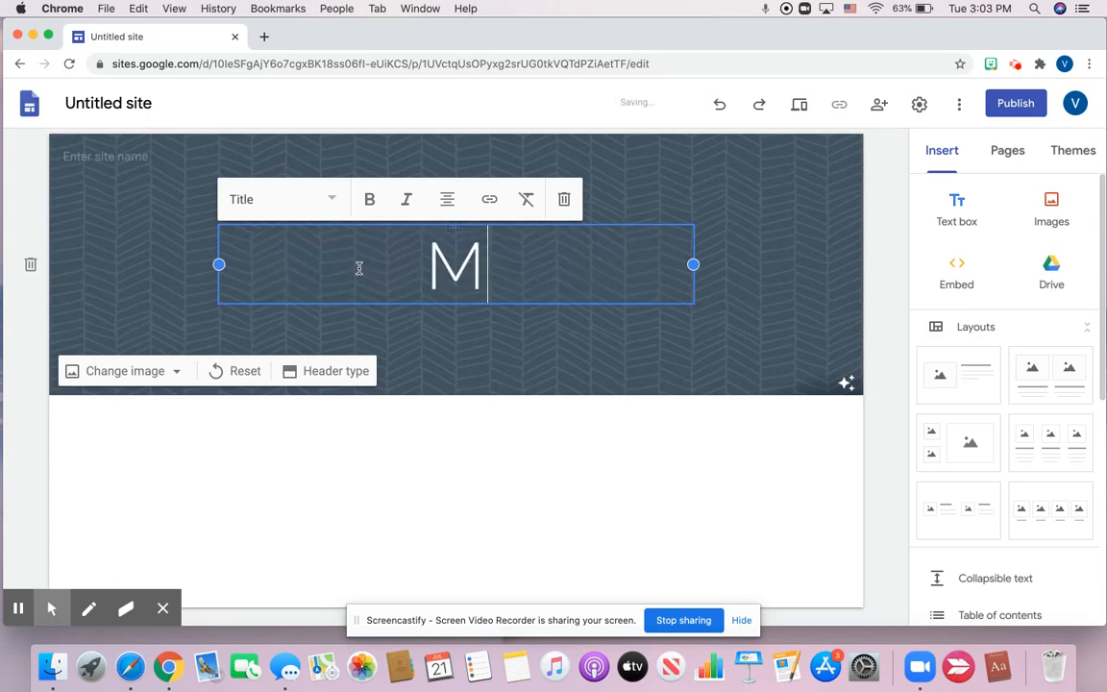
pyautogui.write("rs. Mesen's")
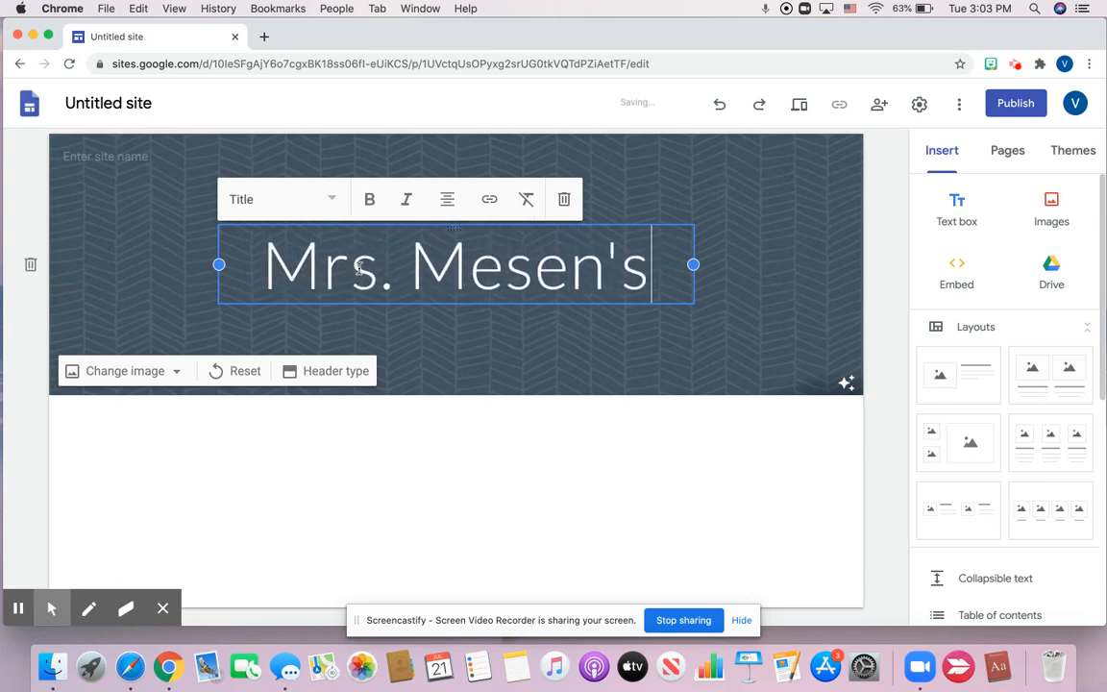
pyautogui.write(' Math Class')
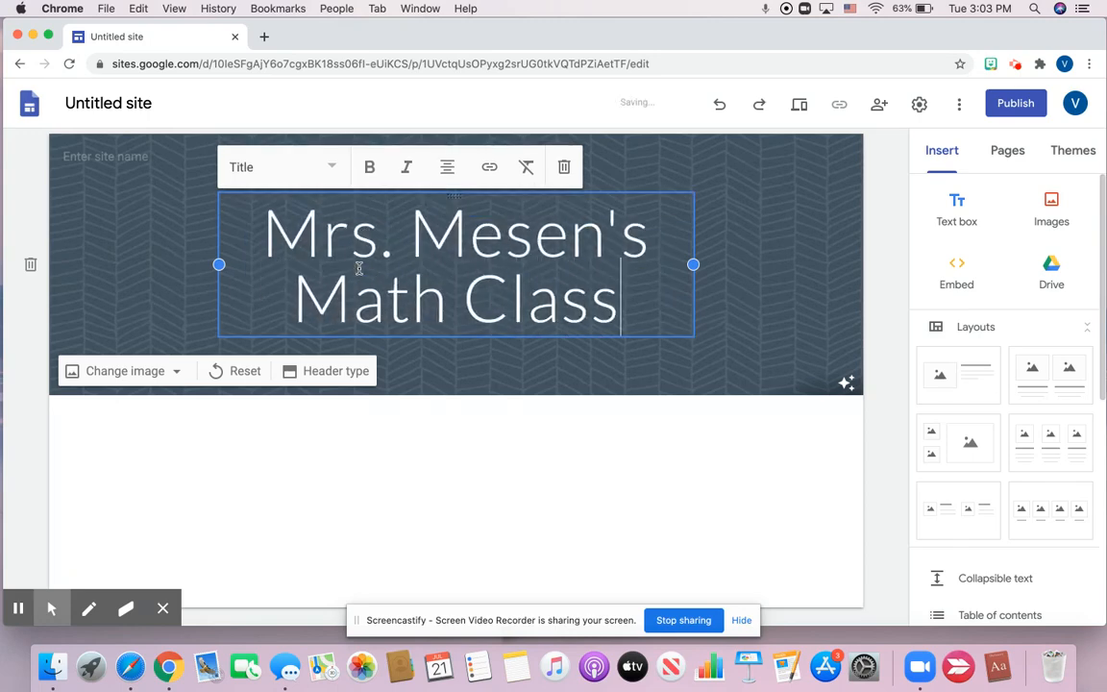
pyautogui.click(133, 287)
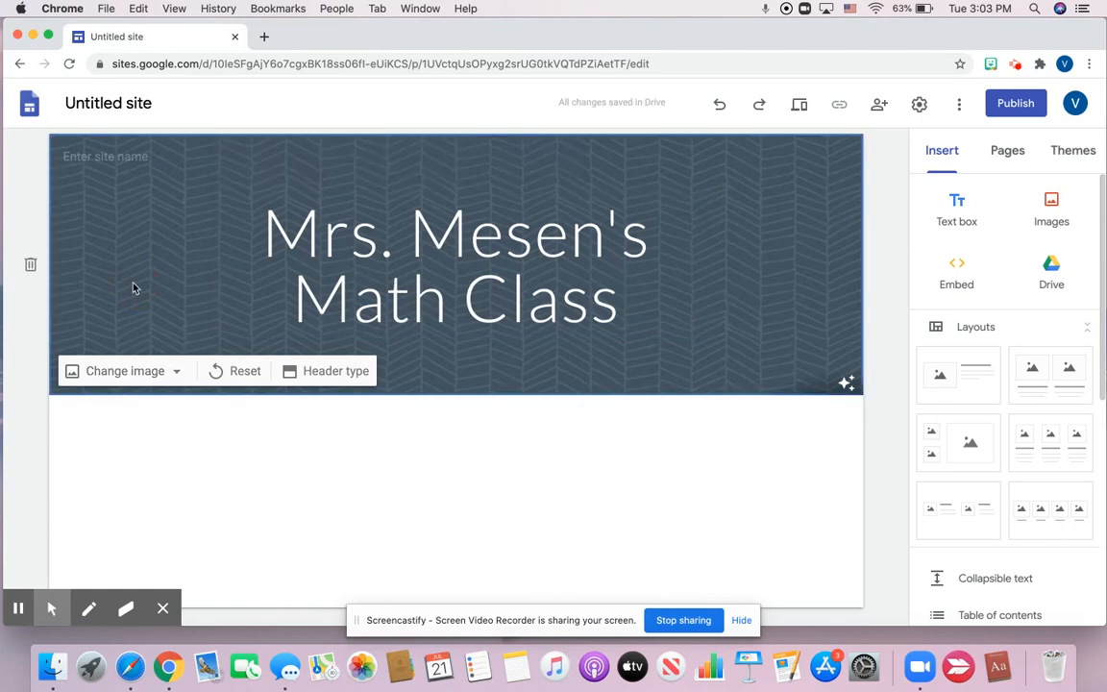
# Step: Shorten the header title to only the teacher's name by deleting "Math Class" and the possessive ending
pyautogui.tripleClick(403, 303)
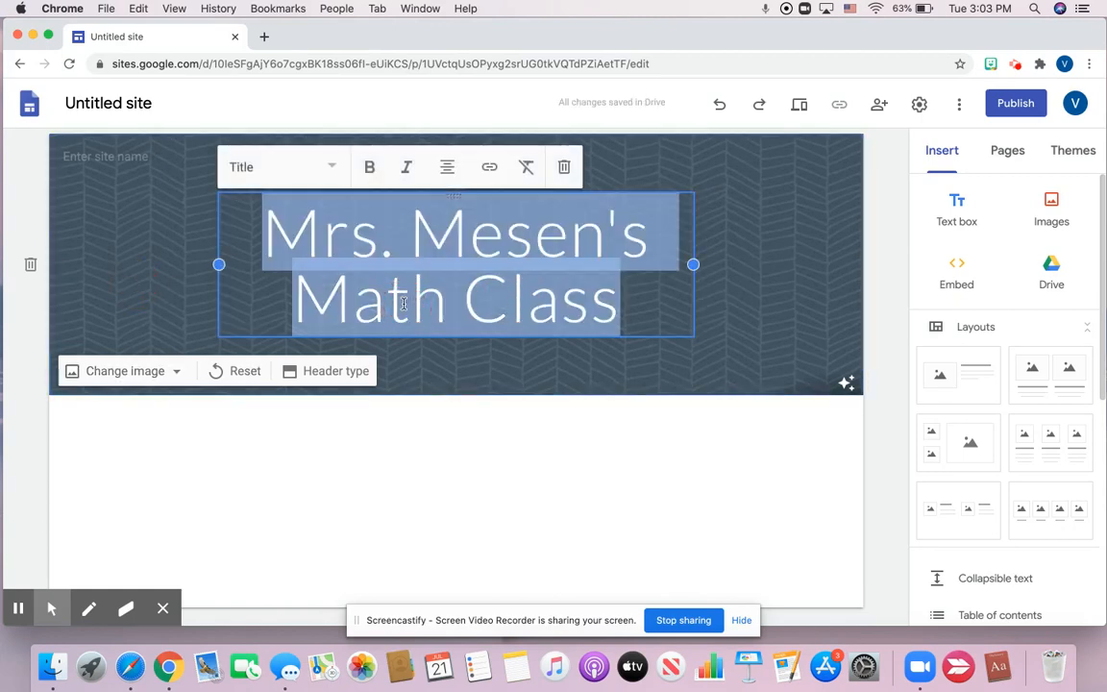
pyautogui.click(403, 303)
pyautogui.moveTo(623, 299); pyautogui.dragTo(307, 290)
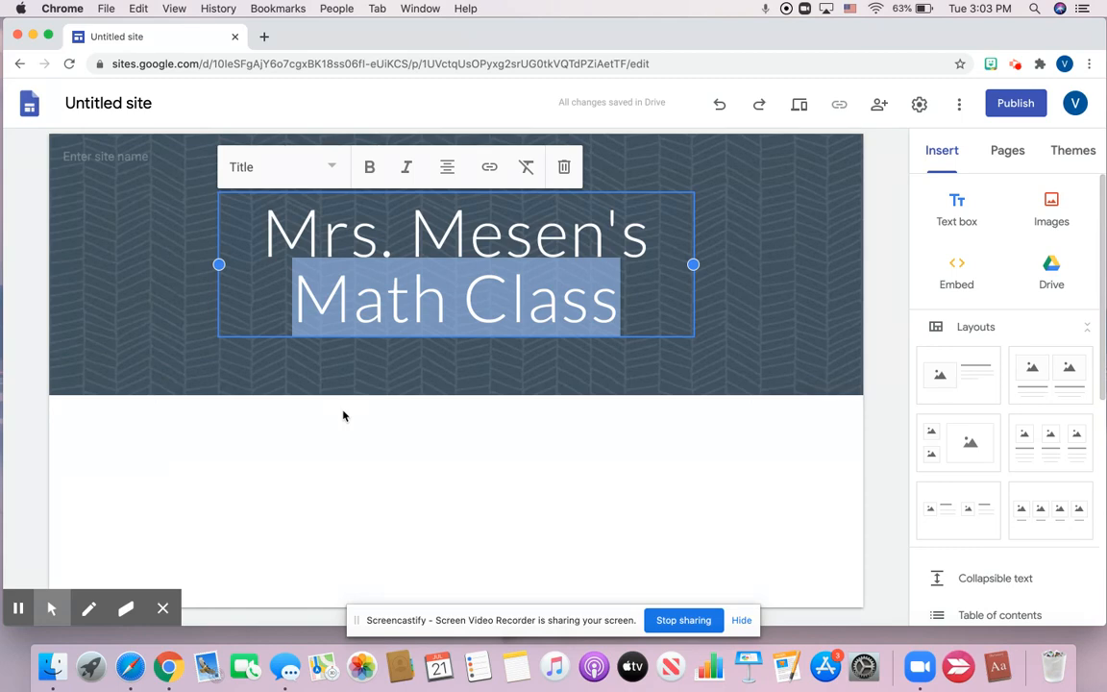
pyautogui.press('BackSpace')
pyautogui.press('BackSpace')
pyautogui.press('BackSpace')
pyautogui.press('BackSpace')
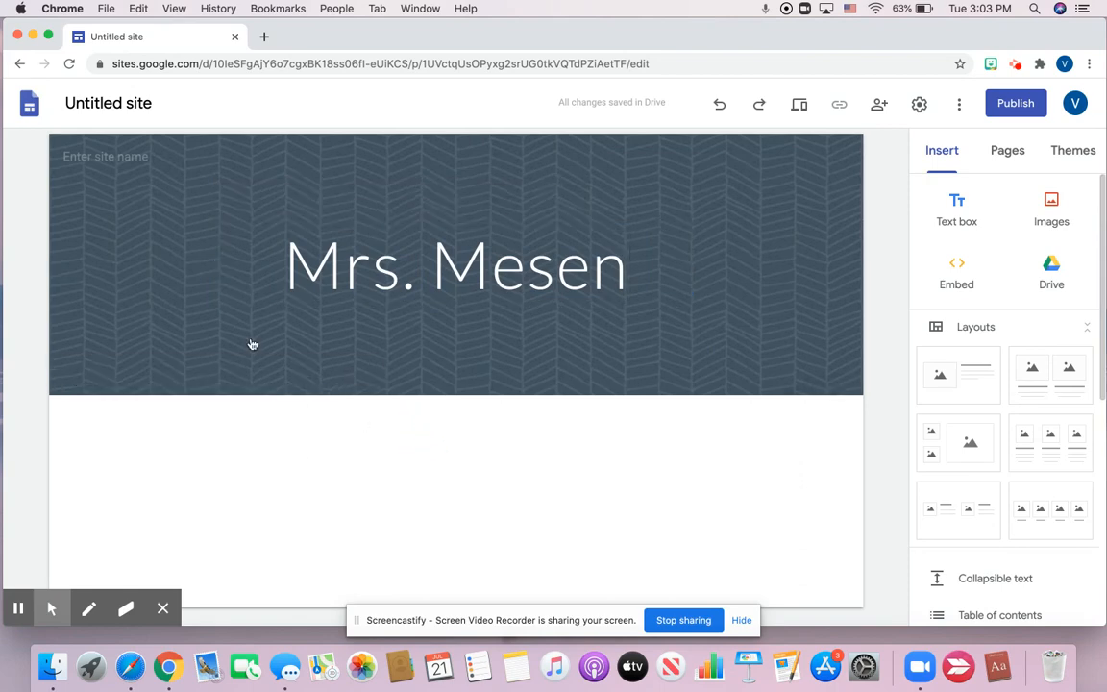
# Step: Enter "8th Grade Math" as the site name in the header
pyautogui.click(93, 158)
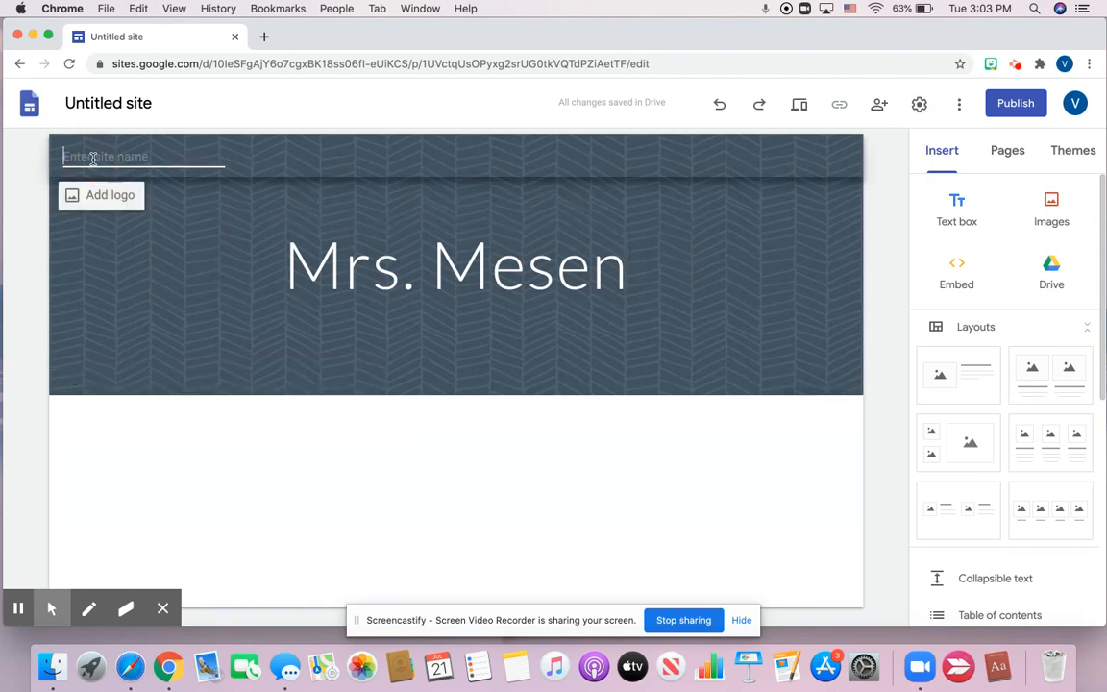
pyautogui.write('8th gra')
pyautogui.press('BackSpace')
pyautogui.press('BackSpace')
pyautogui.press('BackSpace')
pyautogui.write('Grade Math')
pyautogui.press('Return')
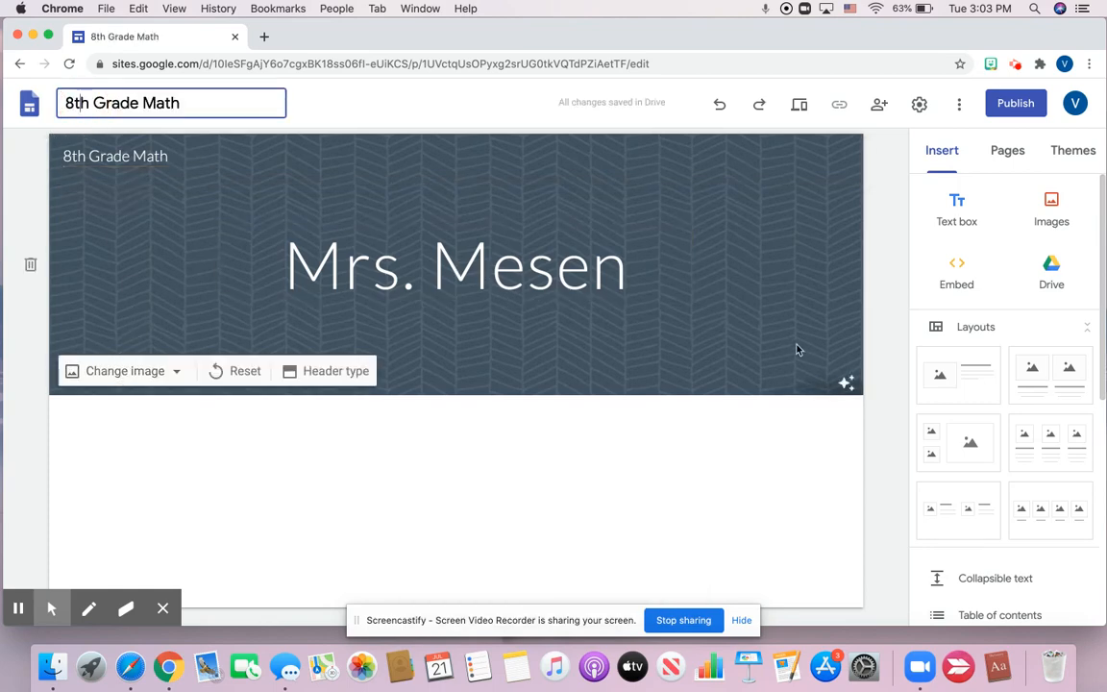
# Step: Replace the header image by uploading the "wallpaper" picture from the Wallpapers folder in the school folder on the desktop
pyautogui.click(163, 369)
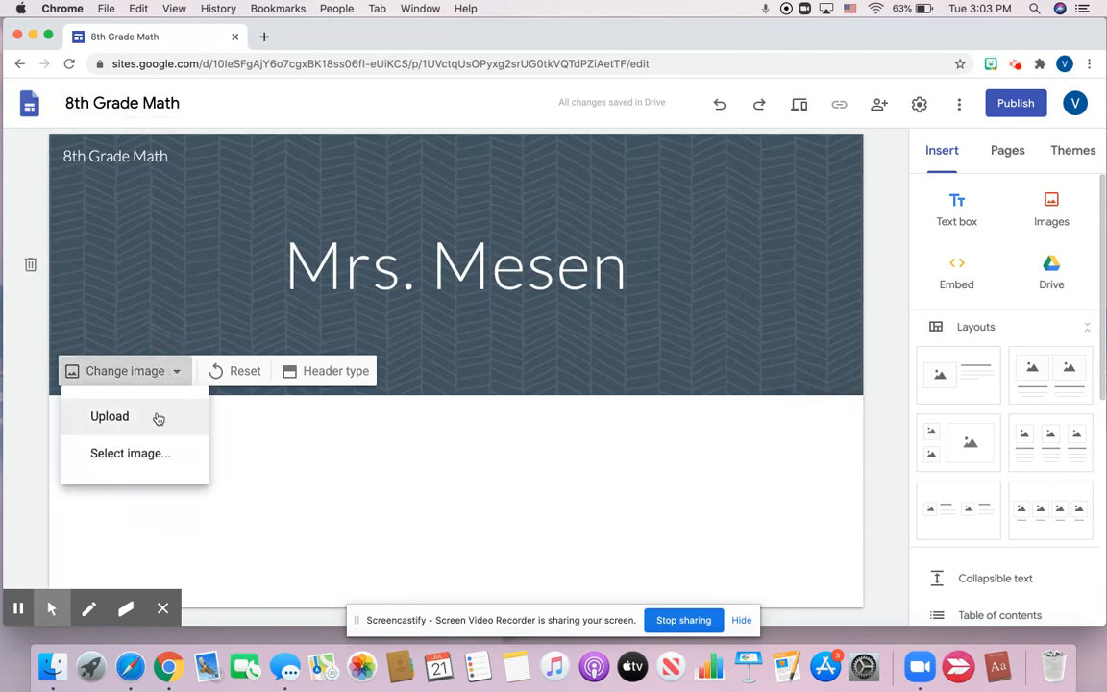
pyautogui.click(158, 418)
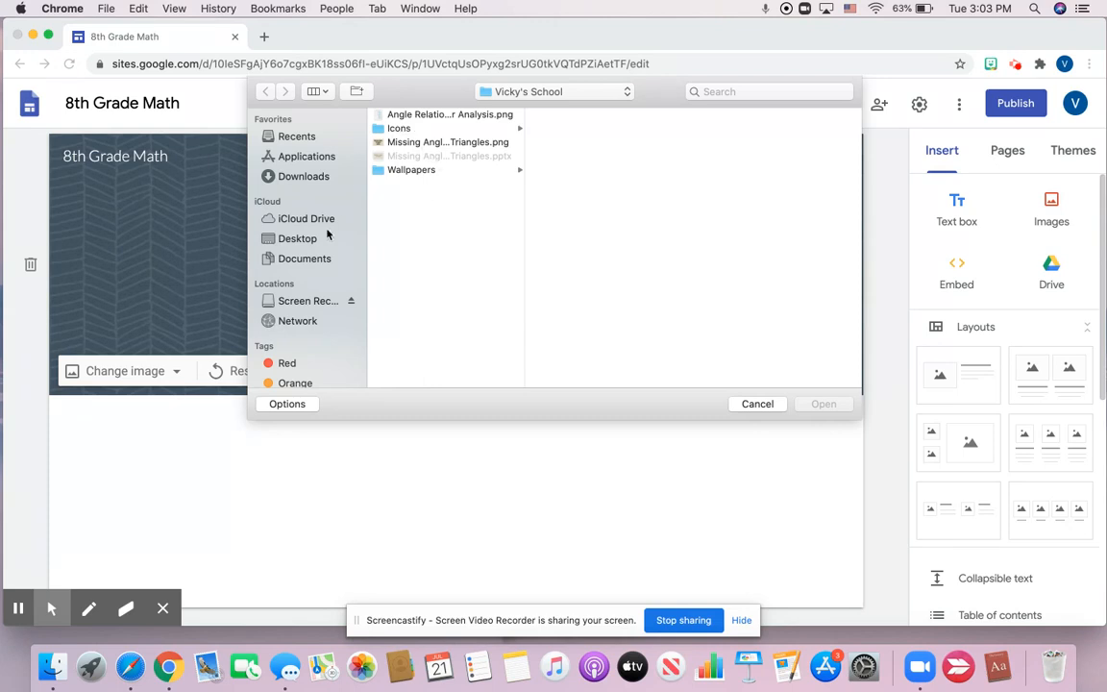
pyautogui.click(325, 237)
pyautogui.click(426, 115)
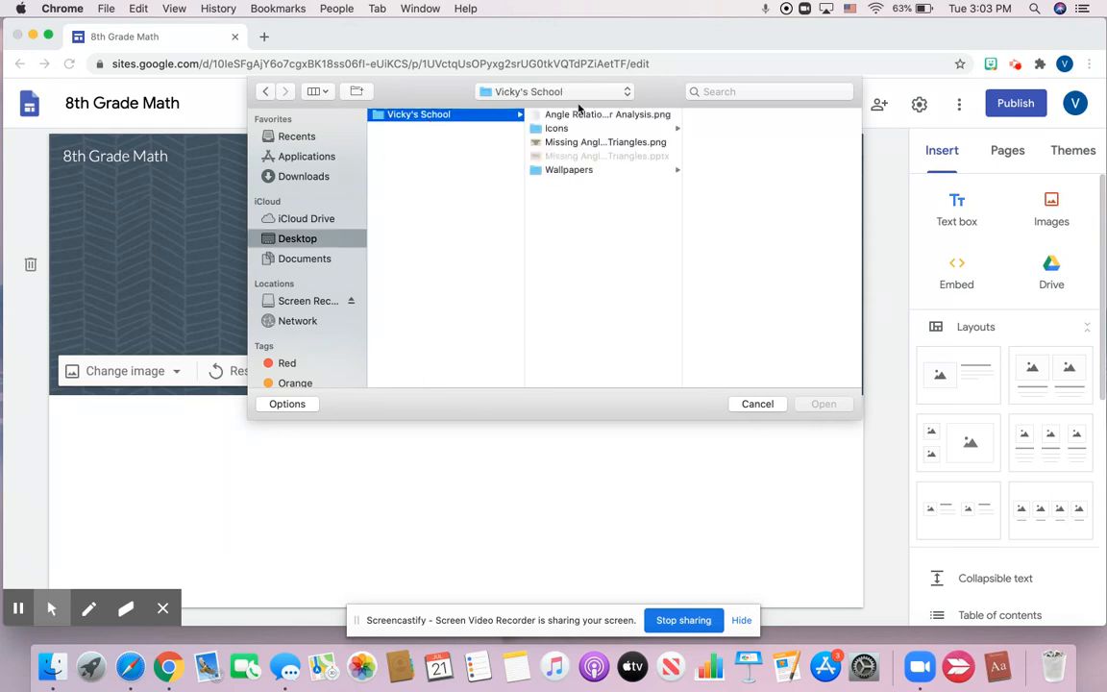
pyautogui.click(568, 170)
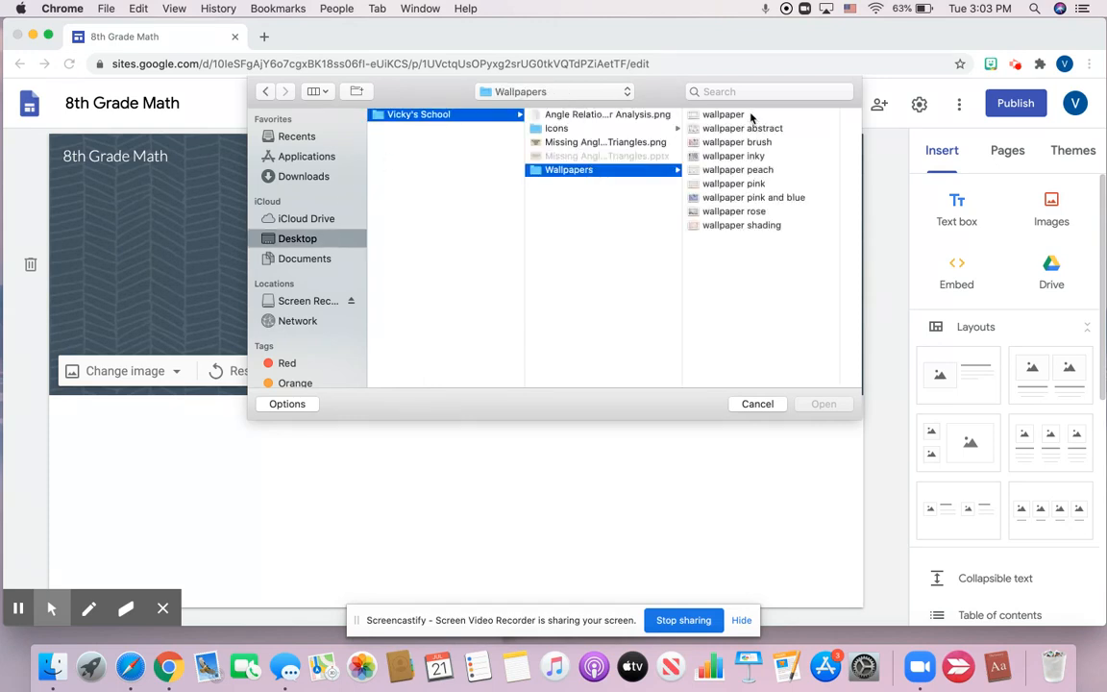
pyautogui.click(750, 116)
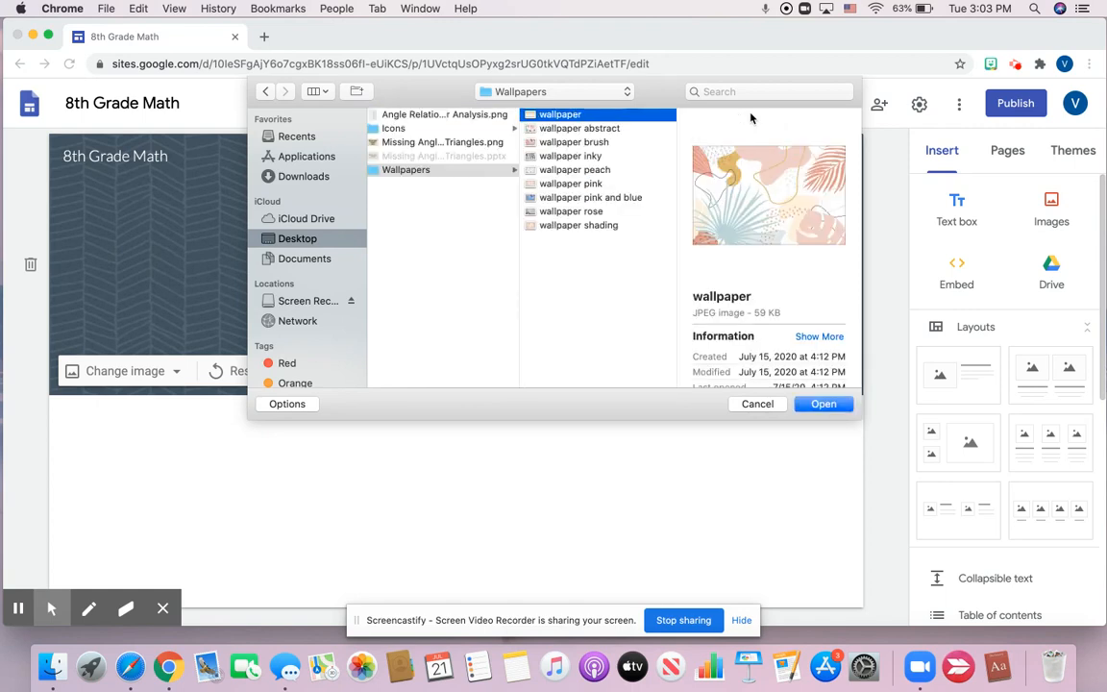
pyautogui.click(823, 403)
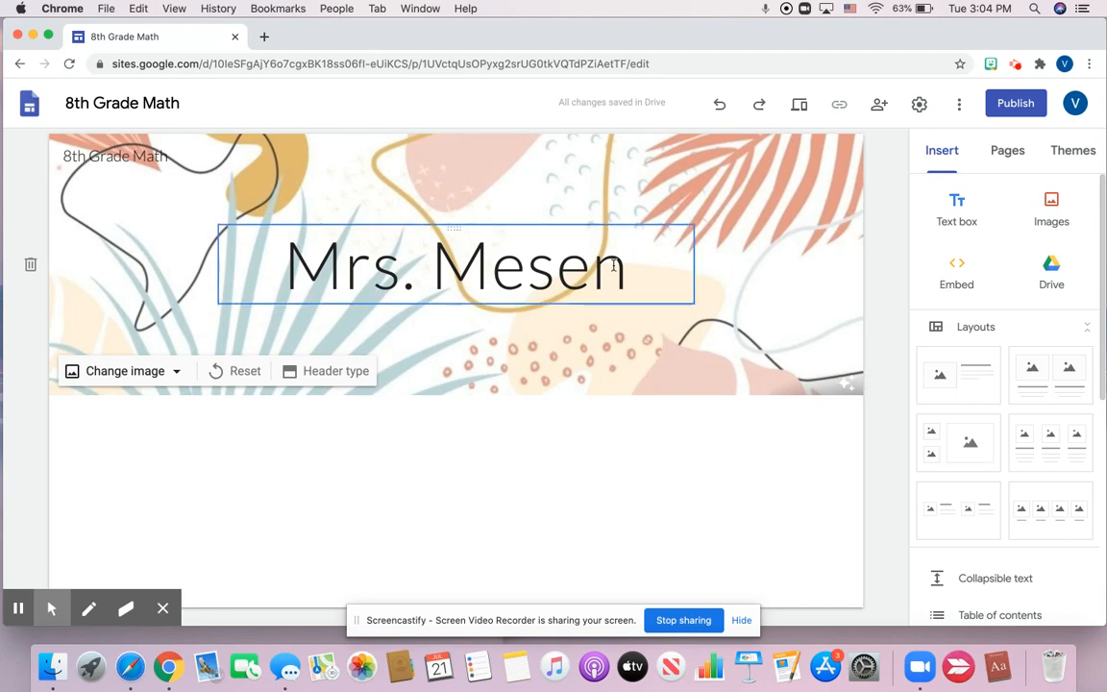
# Step: Toggle the readability adjustment on the new header image to compare how the title looks with and without it
pyautogui.click(844, 382)
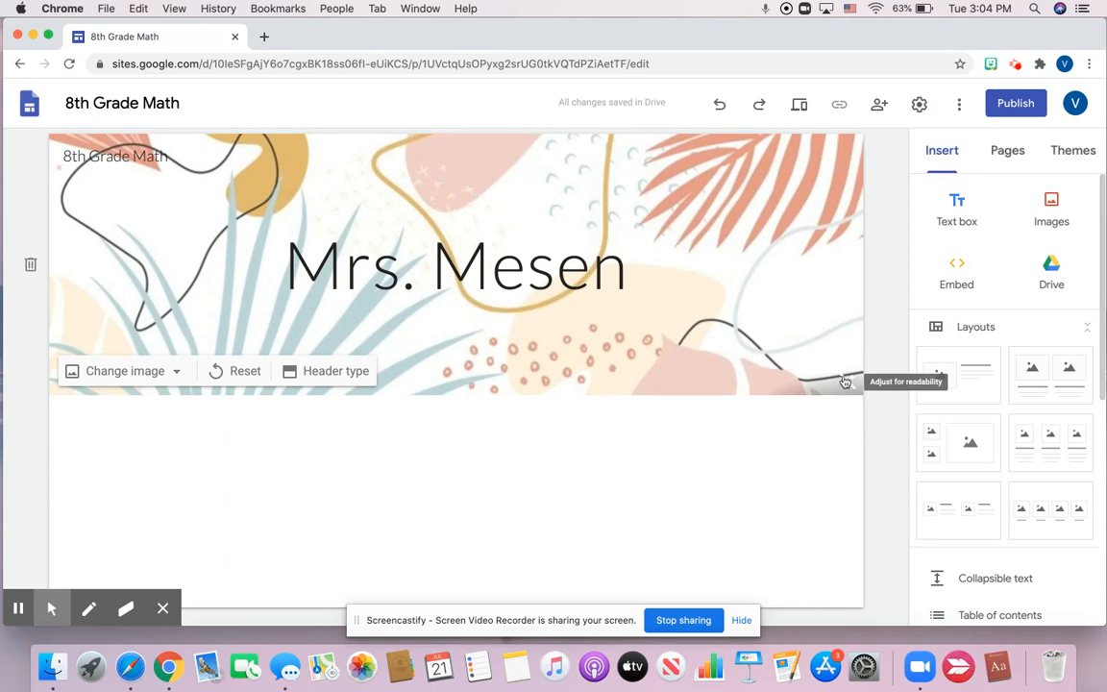
pyautogui.click(848, 386)
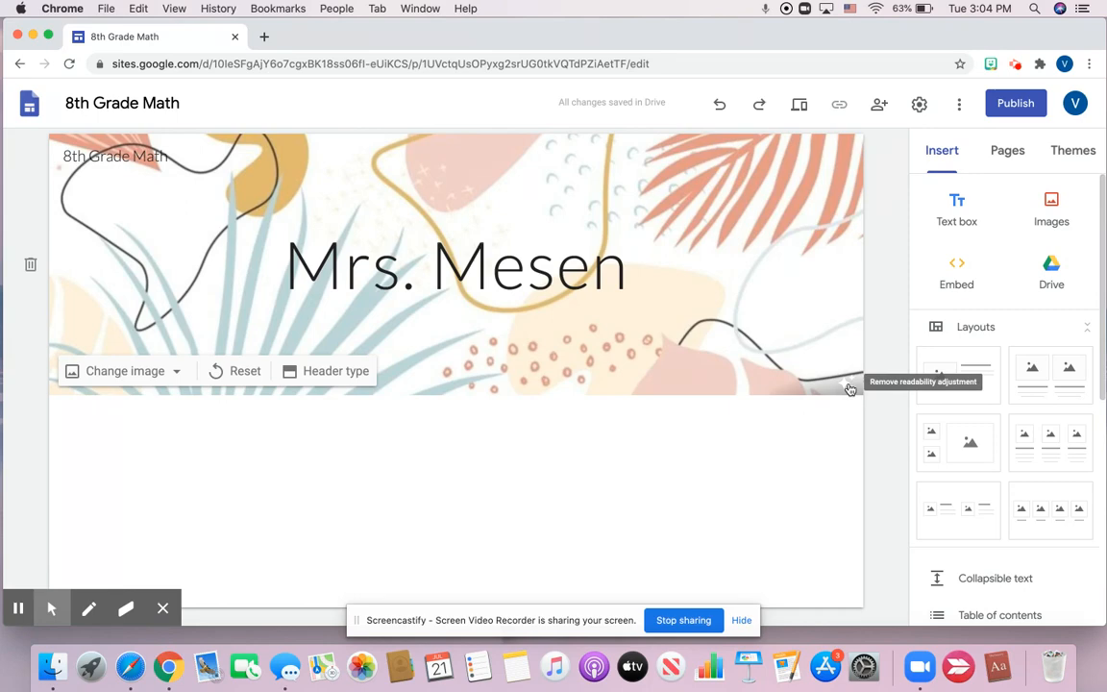
pyautogui.click(849, 385)
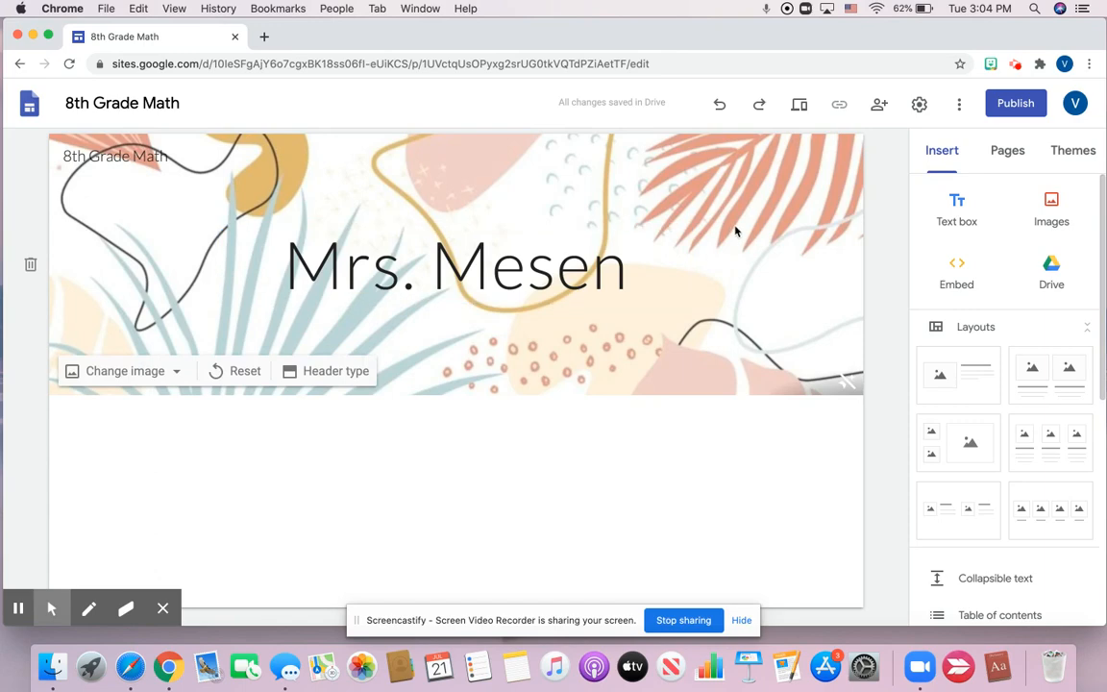
# Step: Open alicekeeler.com/sitesbanner in a new browser tab and make a copy of the Google Sites Banner Template drawing
pyautogui.click(263, 36)
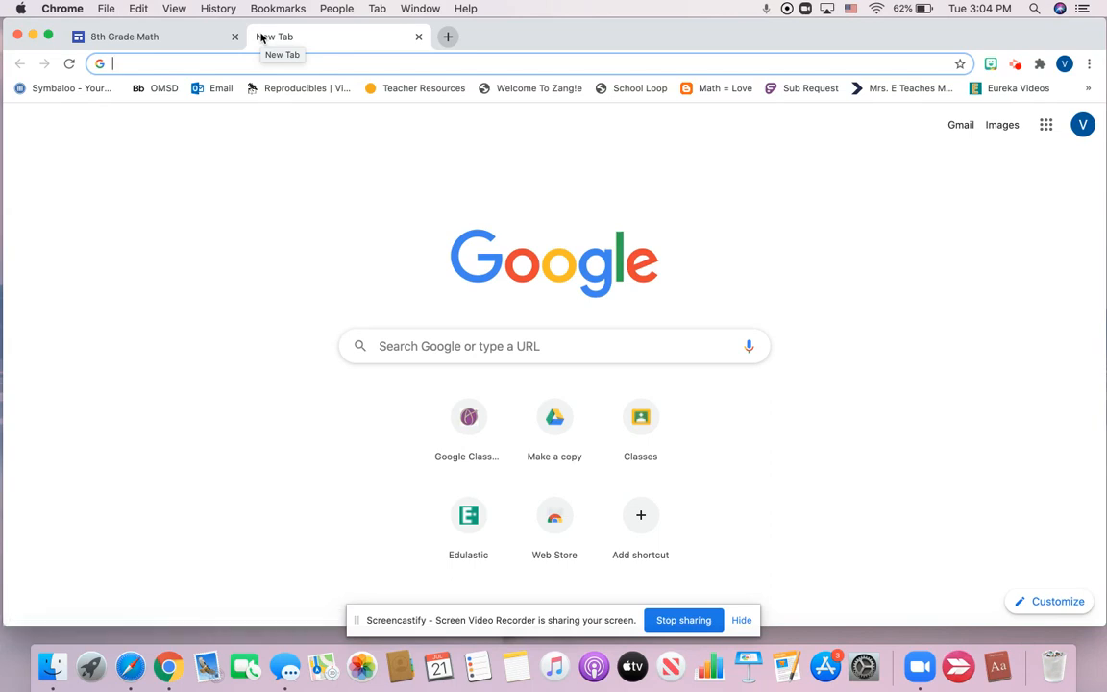
pyautogui.write('alice')
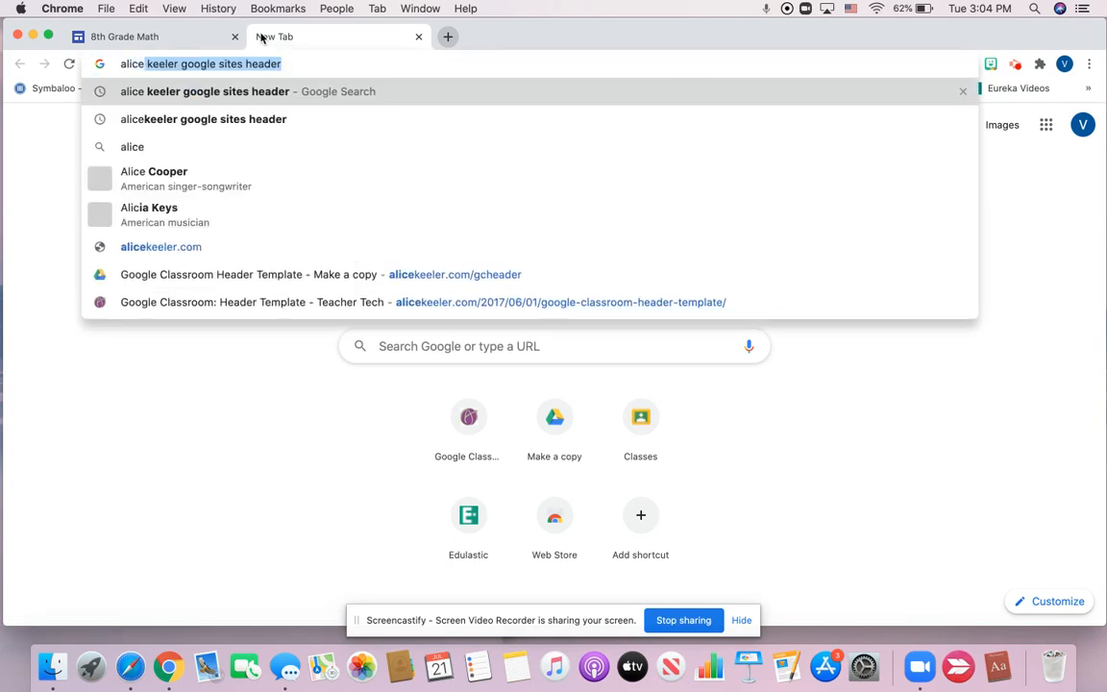
pyautogui.write('ke')
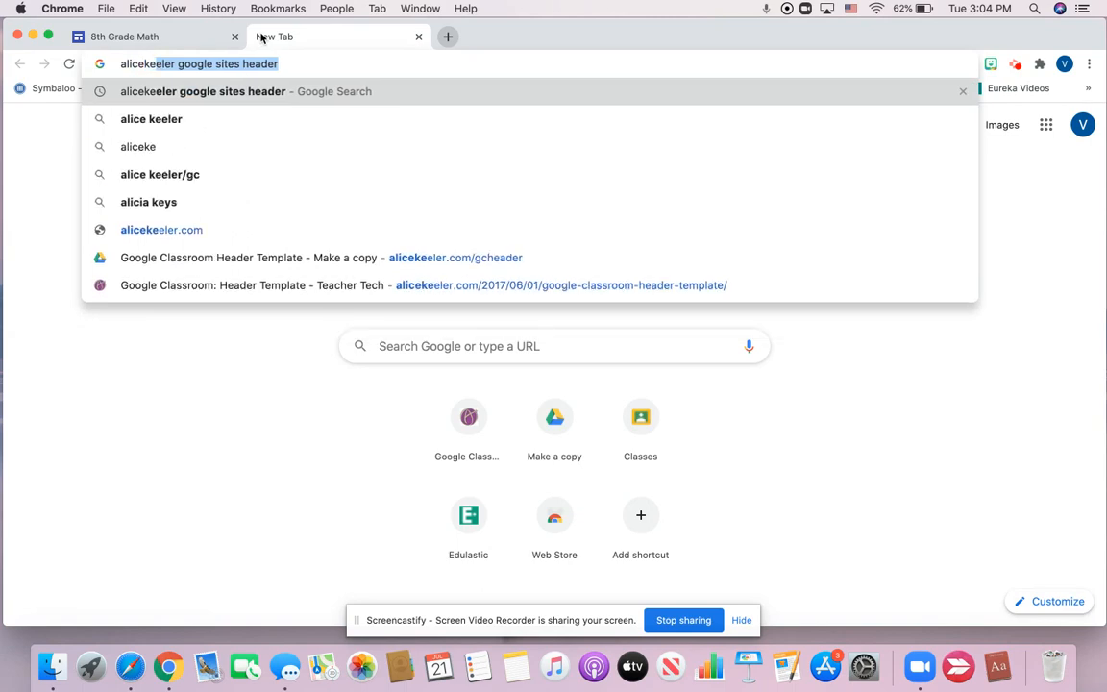
pyautogui.write('eler.com/')
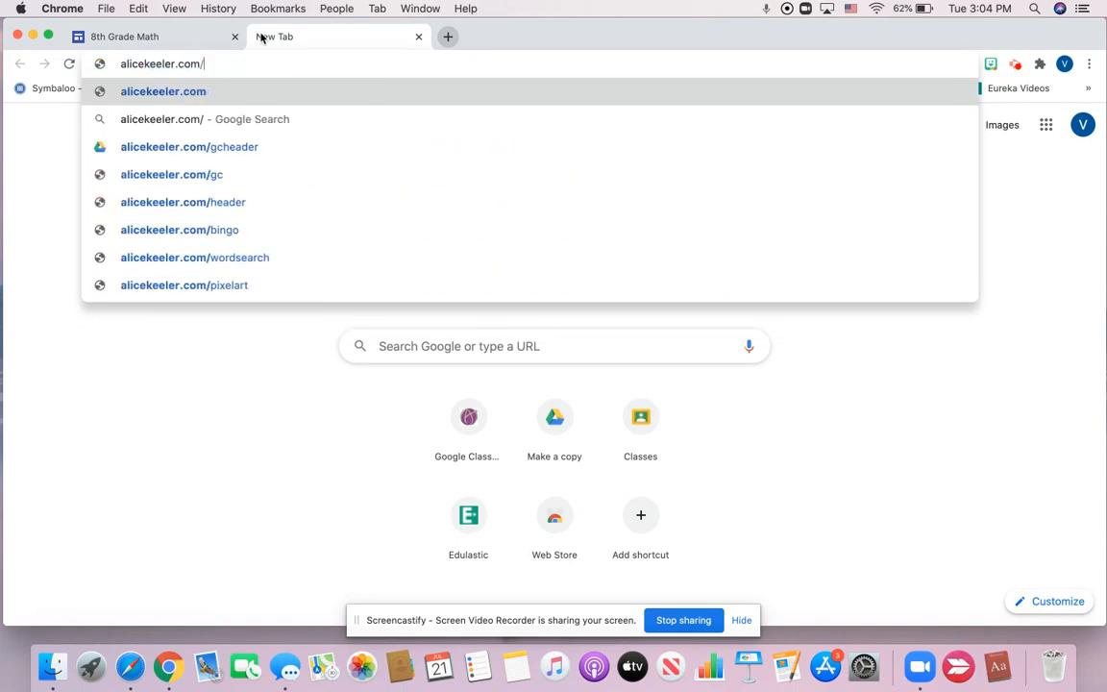
pyautogui.write('sites')
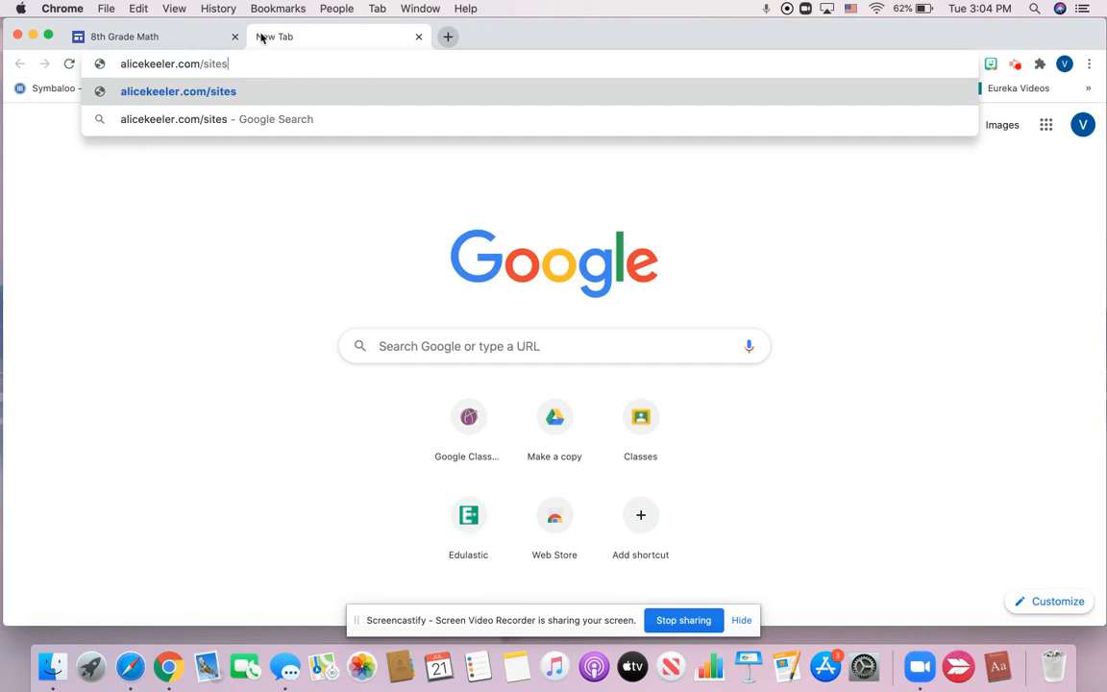
pyautogui.write('banner')
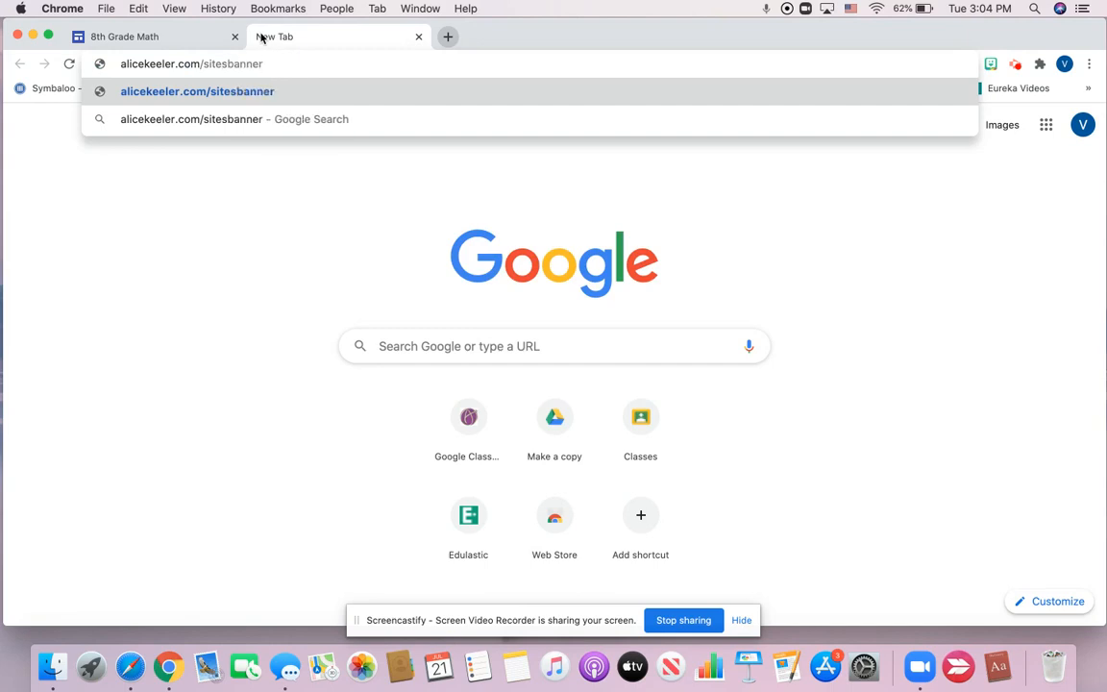
pyautogui.press('Return')
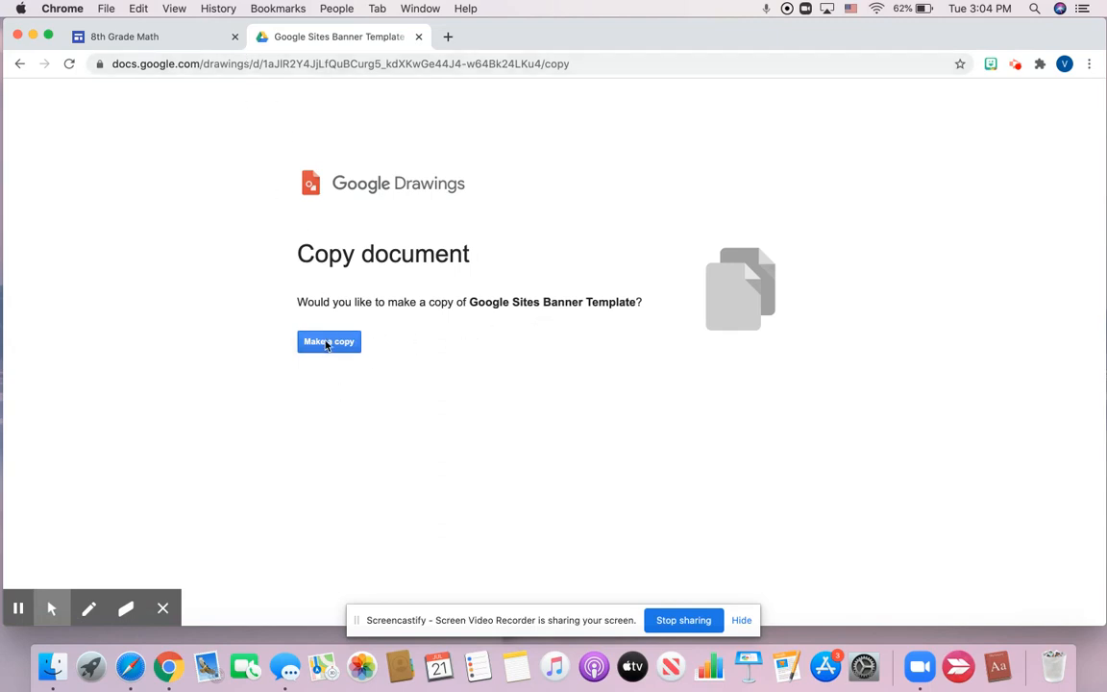
pyautogui.click(327, 345)
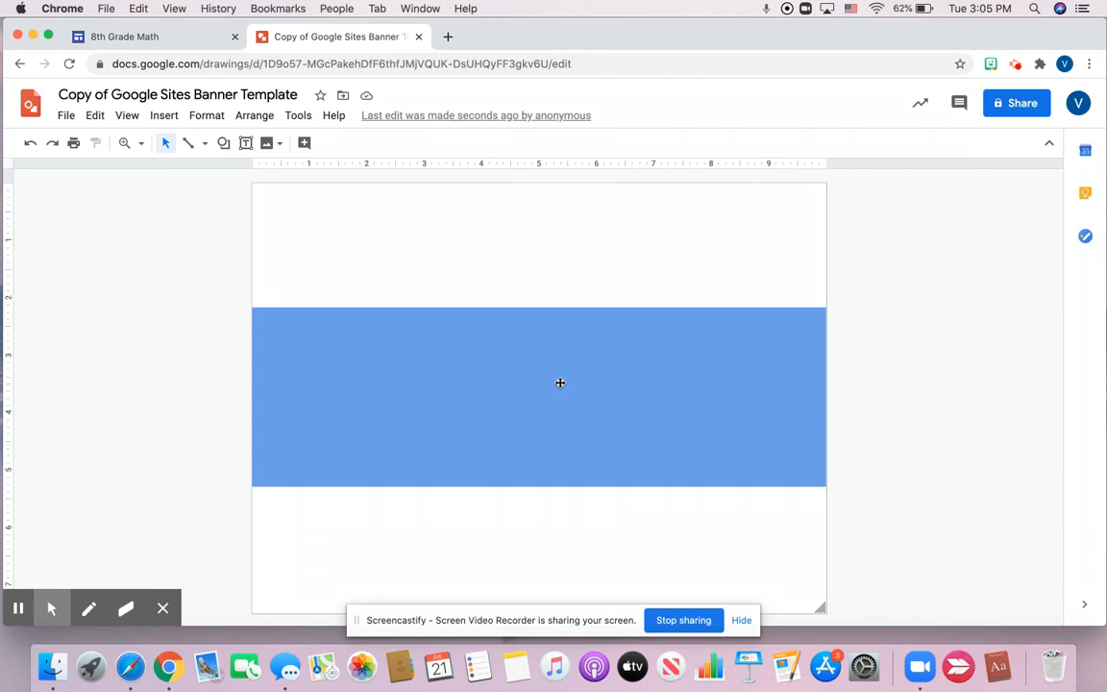
# Step: Add the "Oh, hi there!" Bitmoji to the drawing, shrink it and fit it inside the right end of the blue banner
pyautogui.click(988, 64)
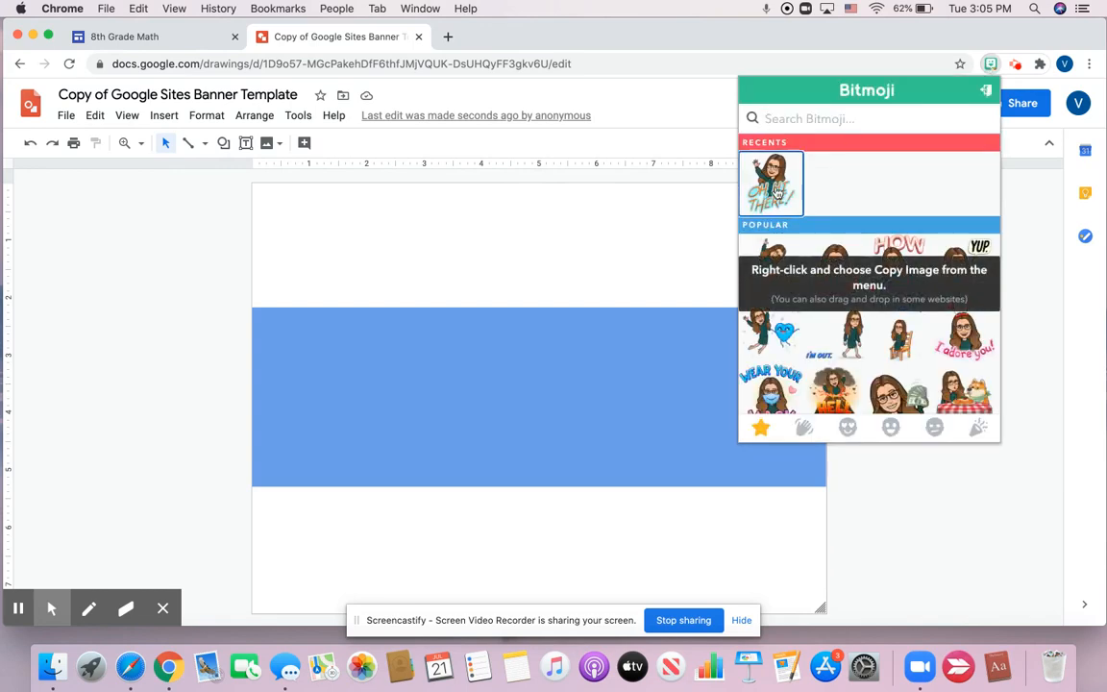
pyautogui.moveTo(777, 190); pyautogui.dragTo(701, 400)
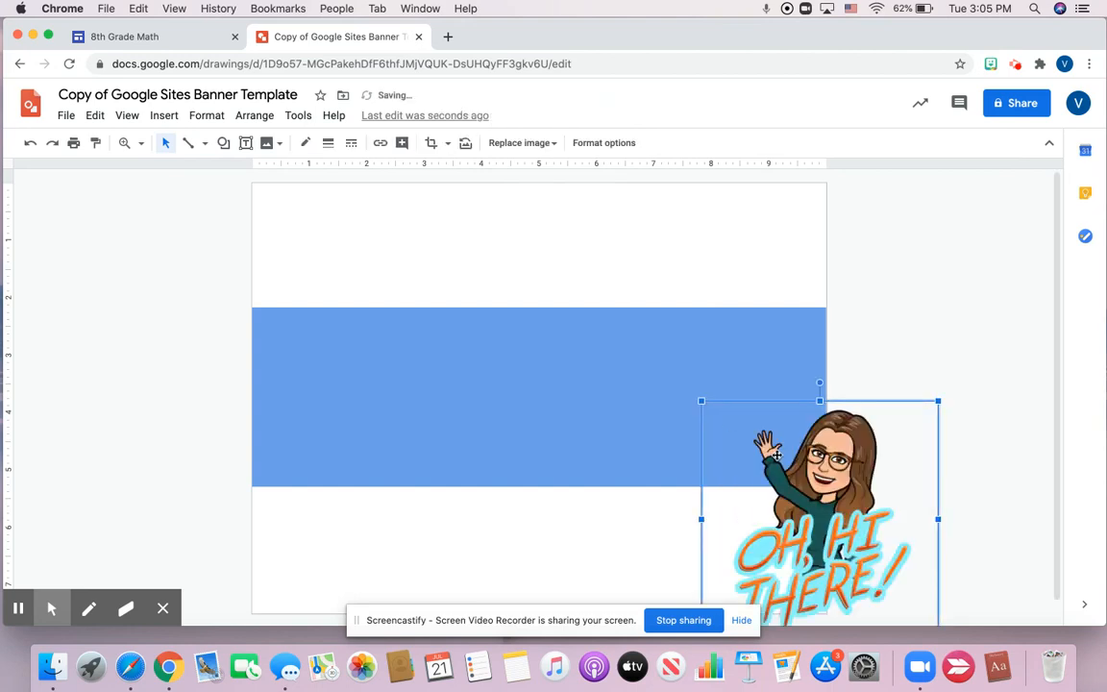
pyautogui.moveTo(766, 424); pyautogui.dragTo(685, 322)
pyautogui.moveTo(719, 358); pyautogui.dragTo(692, 335)
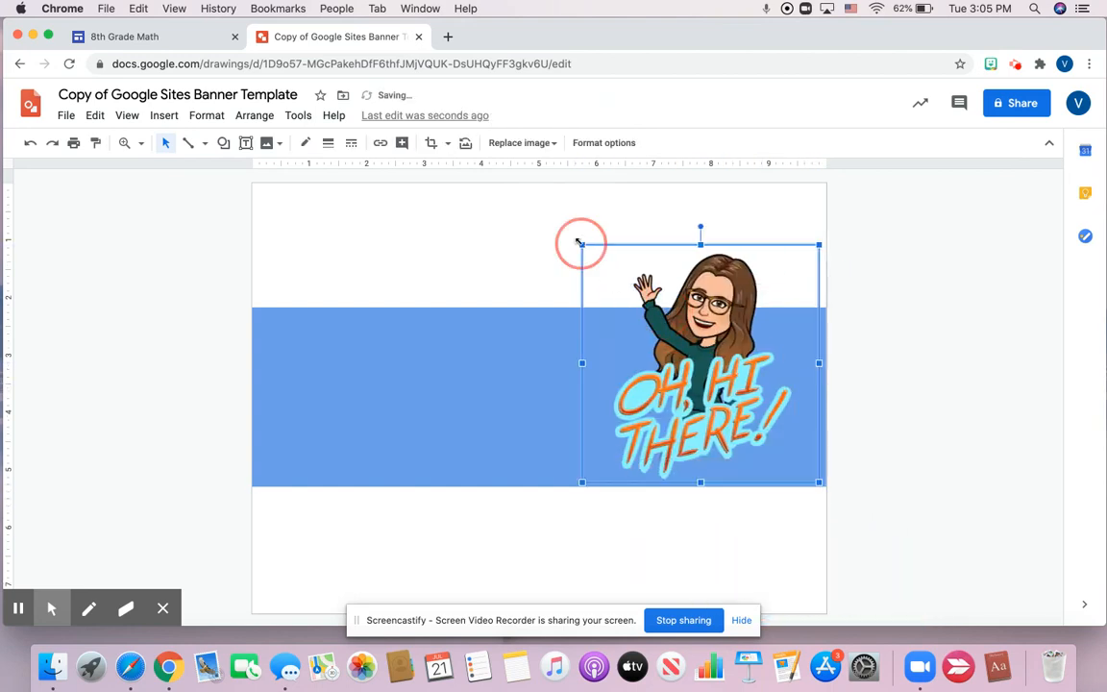
pyautogui.moveTo(581, 245); pyautogui.dragTo(703, 358)
# Step: Fill the banner rectangle with the light purple radial gradient preset
pyautogui.click(317, 309)
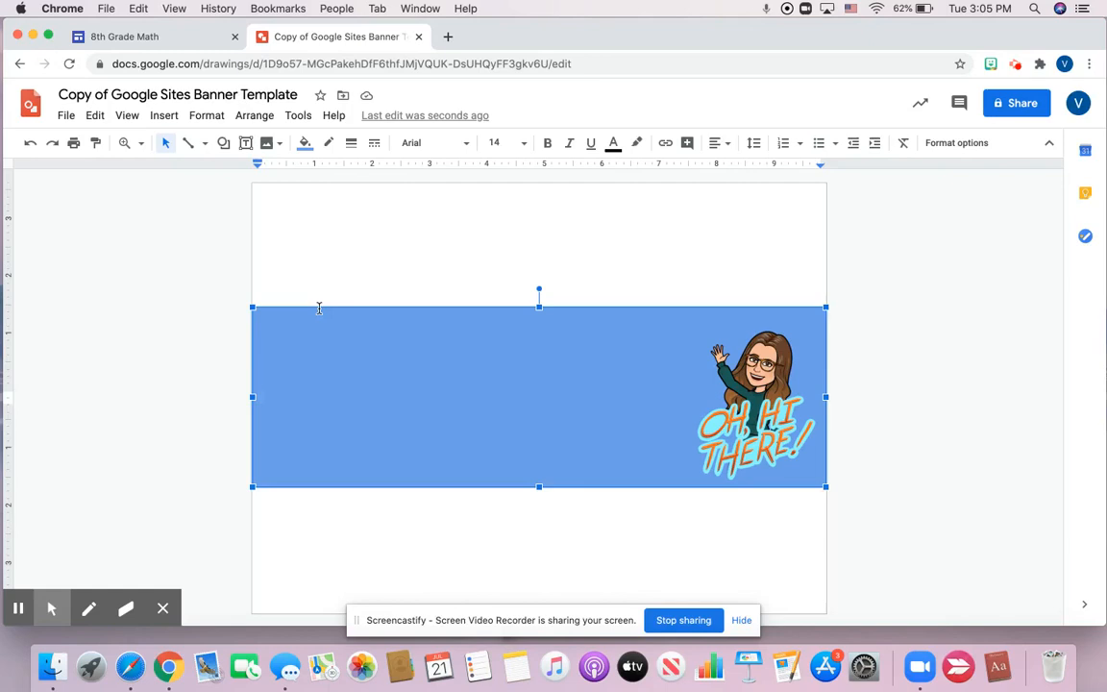
pyautogui.click(305, 143)
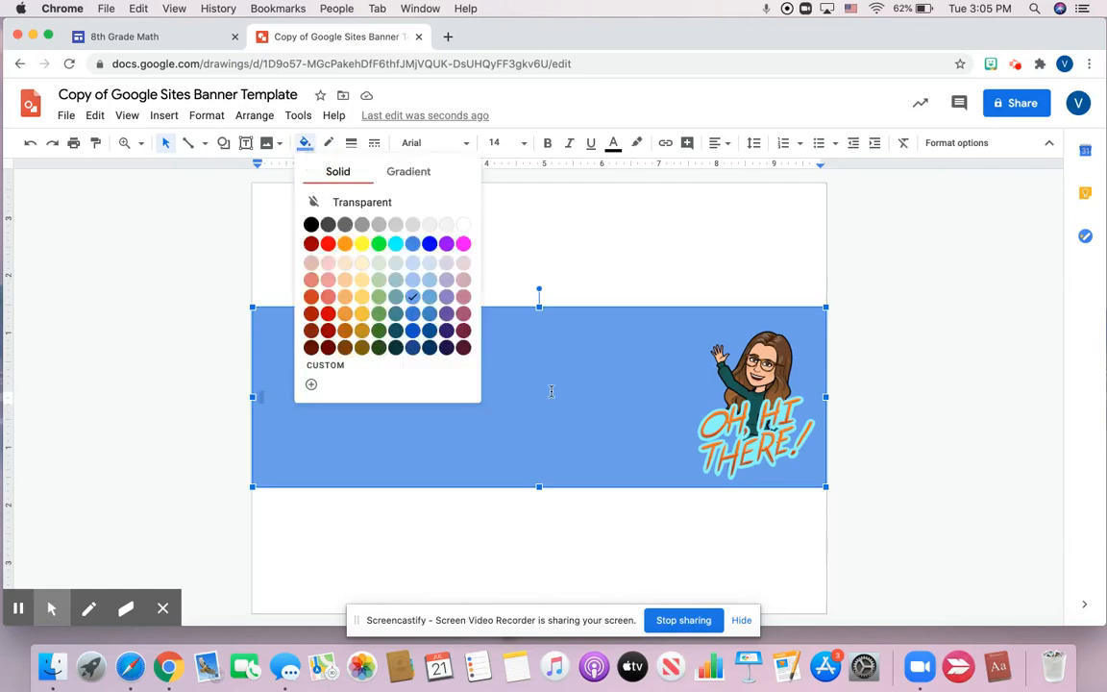
pyautogui.click(613, 389)
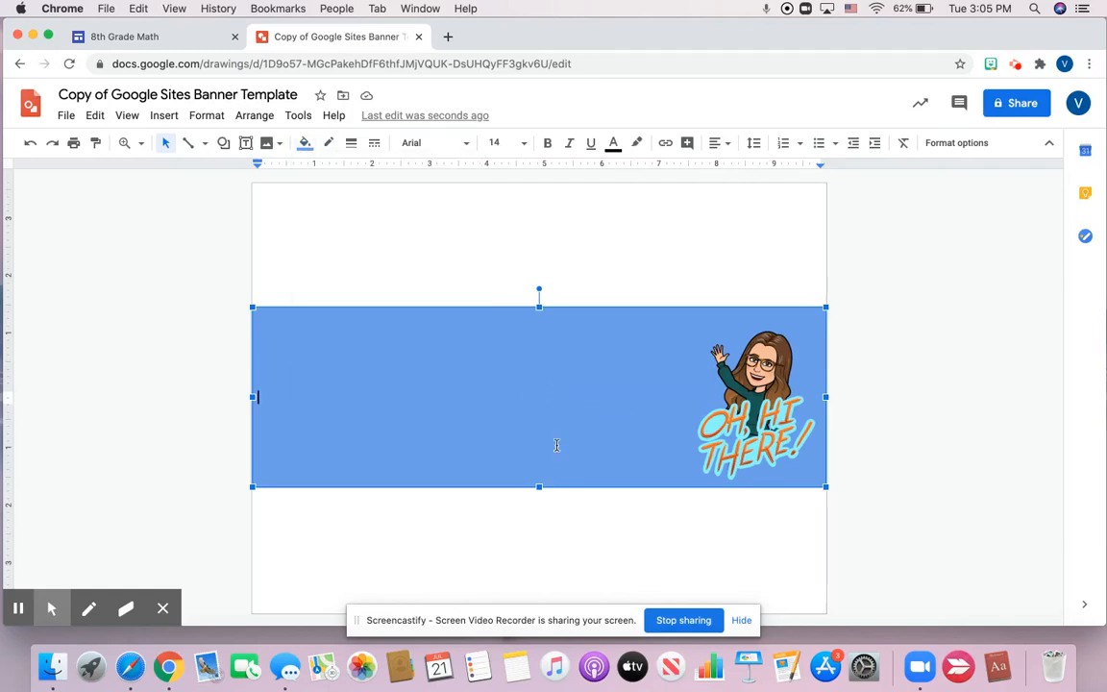
pyautogui.click(304, 143)
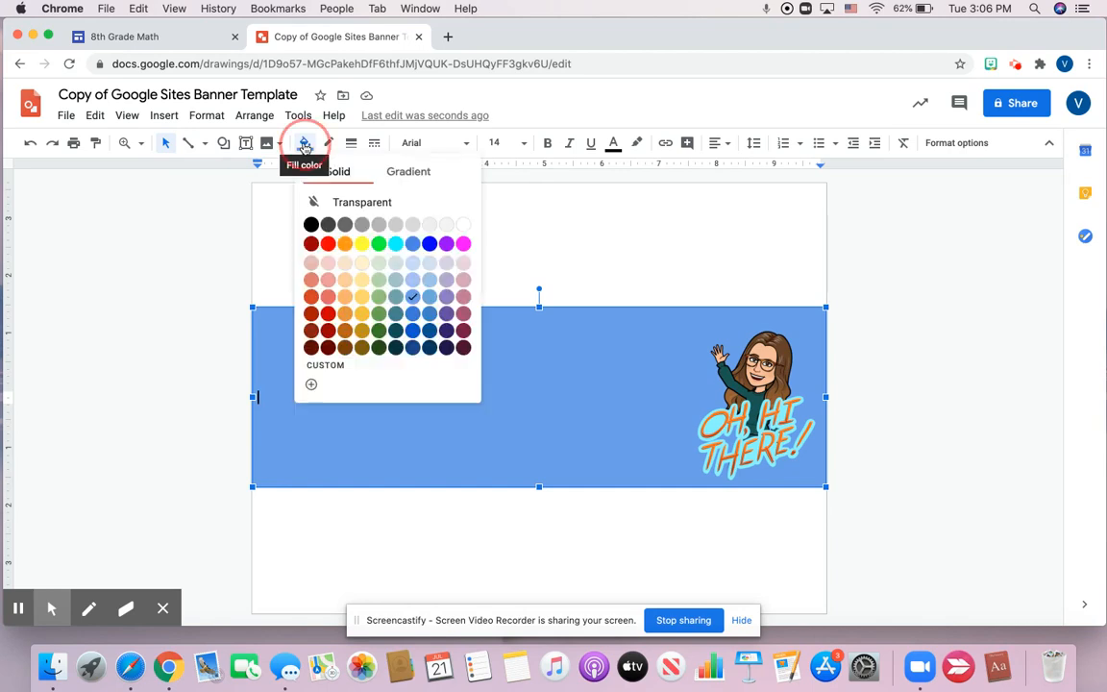
pyautogui.click(395, 176)
pyautogui.click(432, 263)
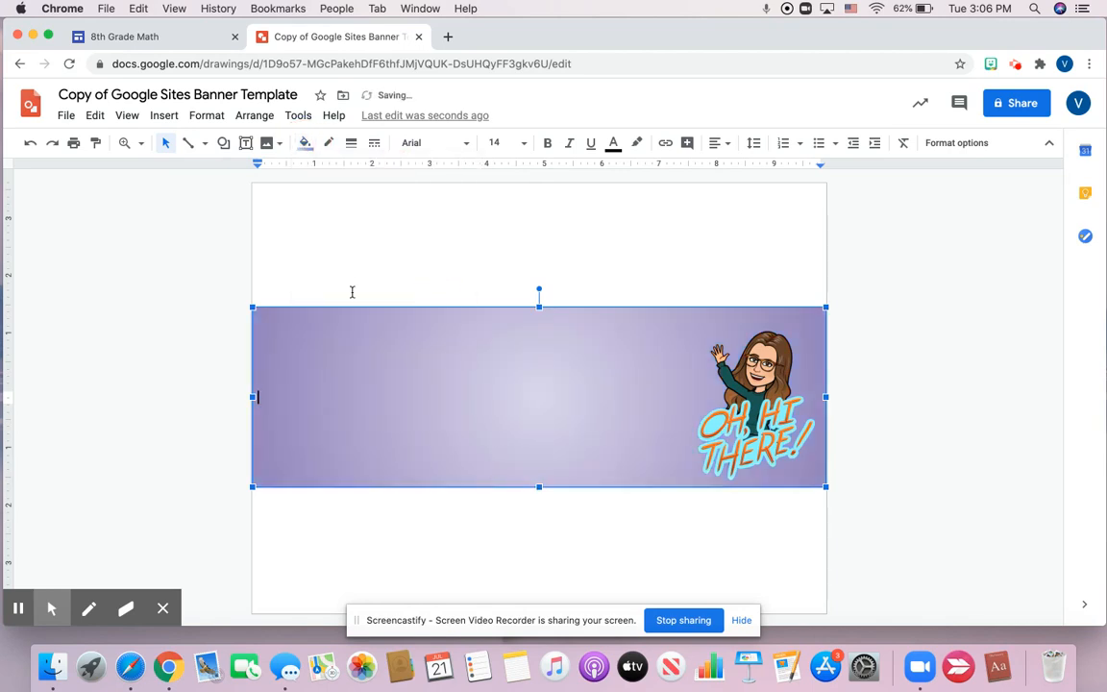
# Step: Customize the banner's radial gradient with a light blue center stop and an additional gradient stop, and deselect the banner
pyautogui.click(304, 143)
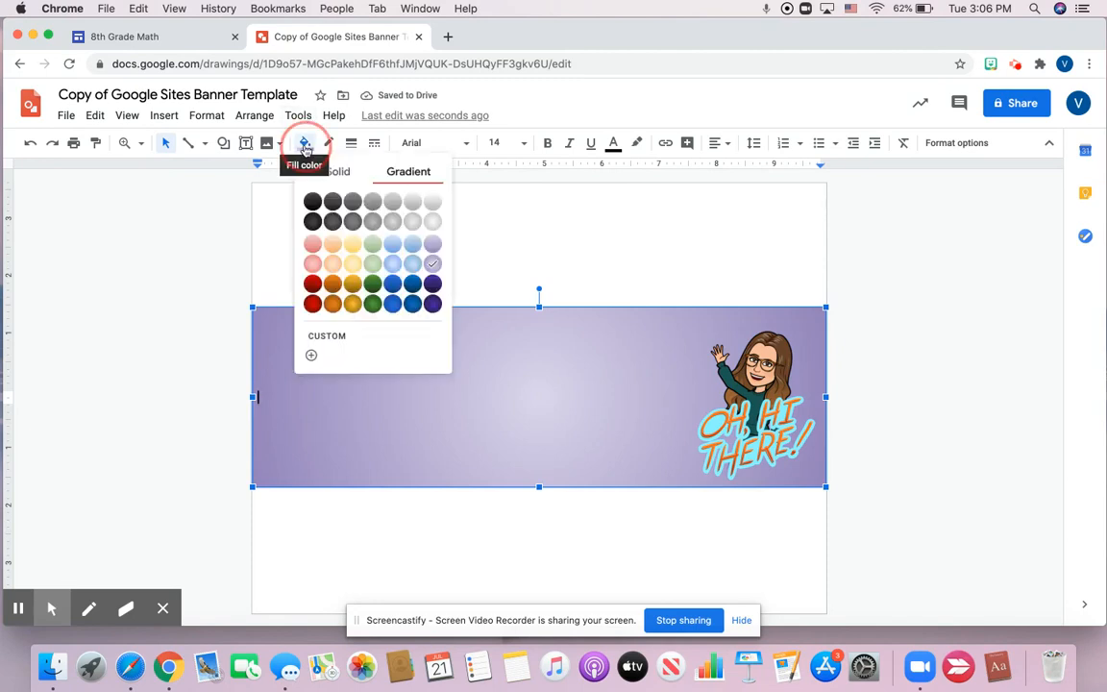
pyautogui.click(312, 357)
pyautogui.click(542, 359)
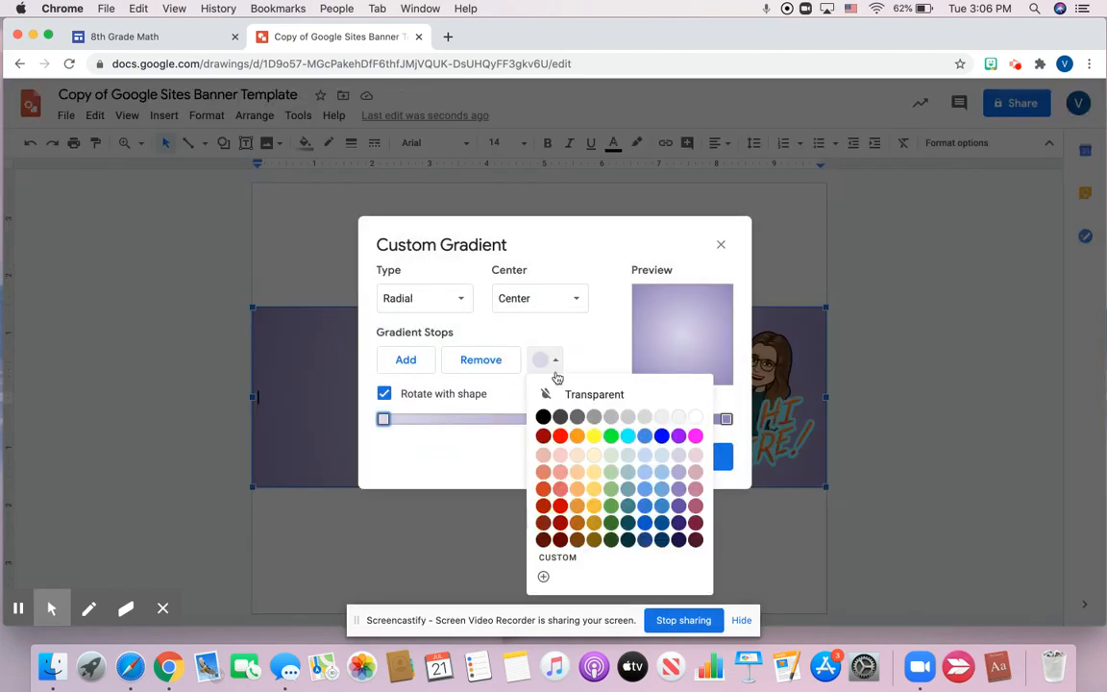
pyautogui.click(661, 472)
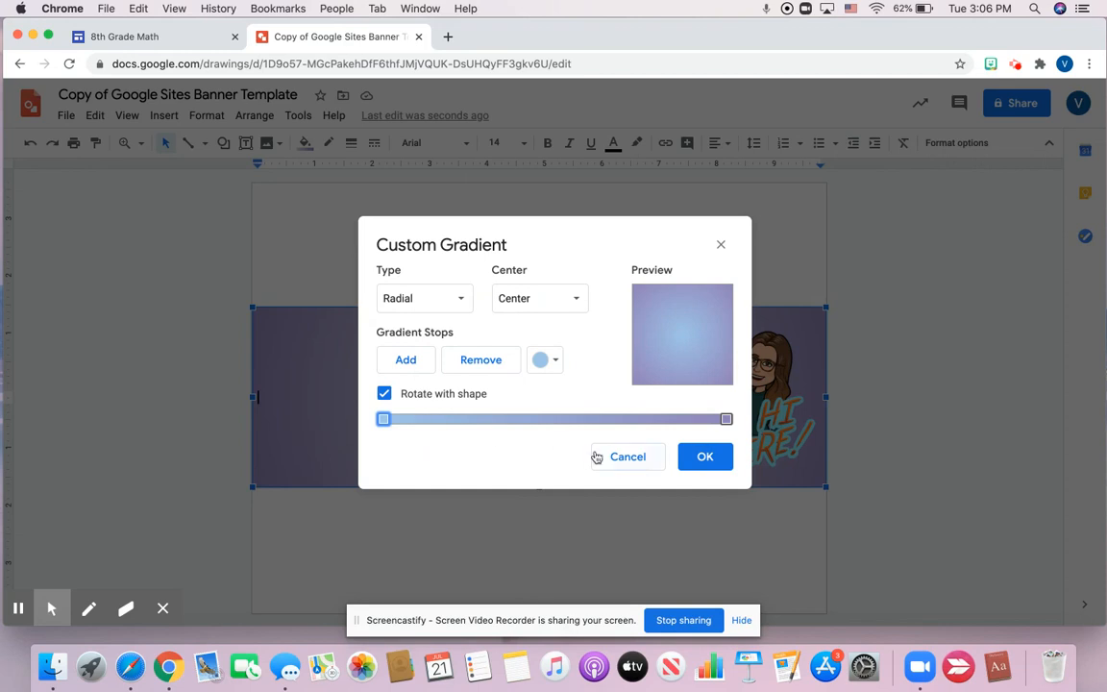
pyautogui.click(411, 360)
pyautogui.click(711, 462)
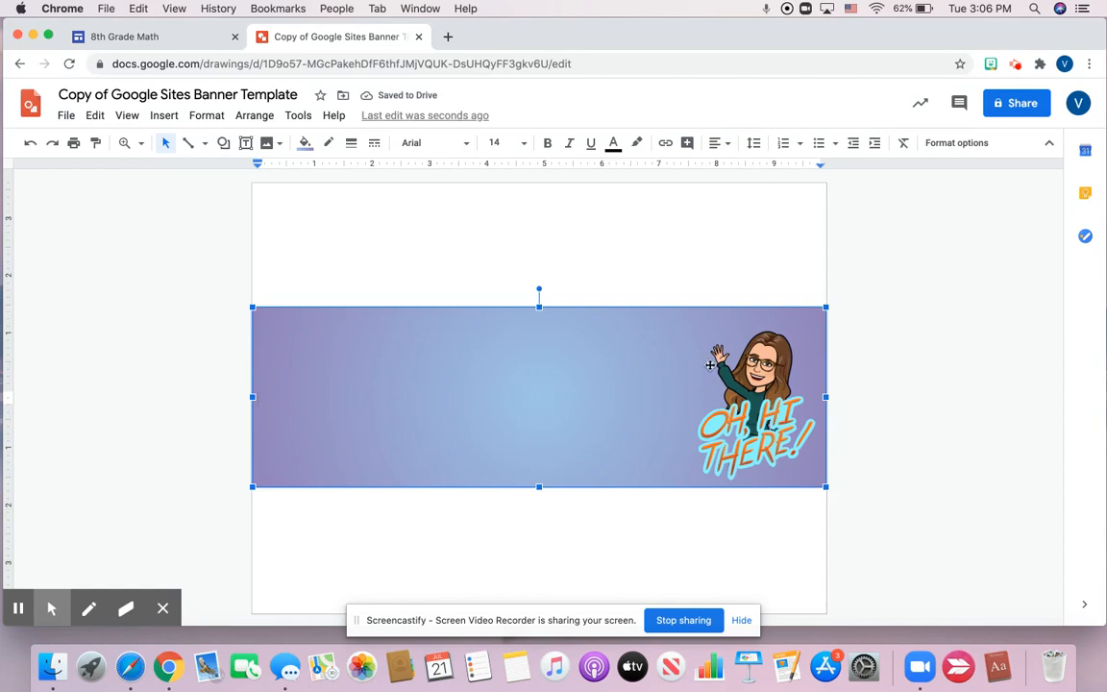
pyautogui.click(140, 301)
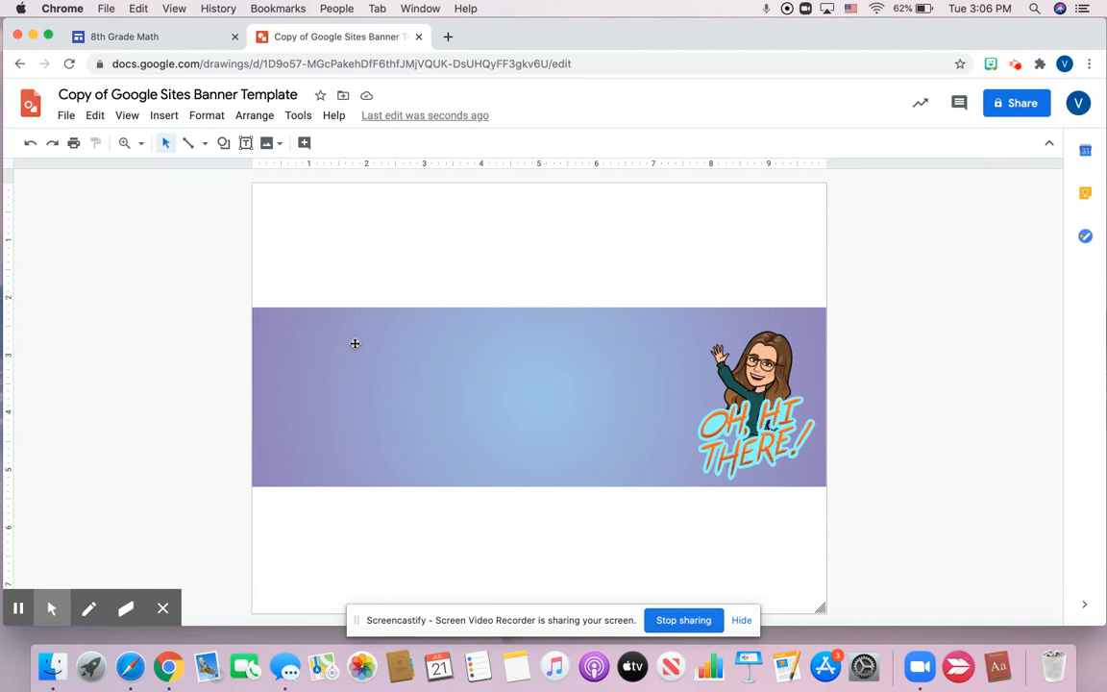
pyautogui.click(169, 336)
# Step: Draw a large text box on the banner beside the Bitmoji and enter the teacher's title and last name
pyautogui.click(246, 142)
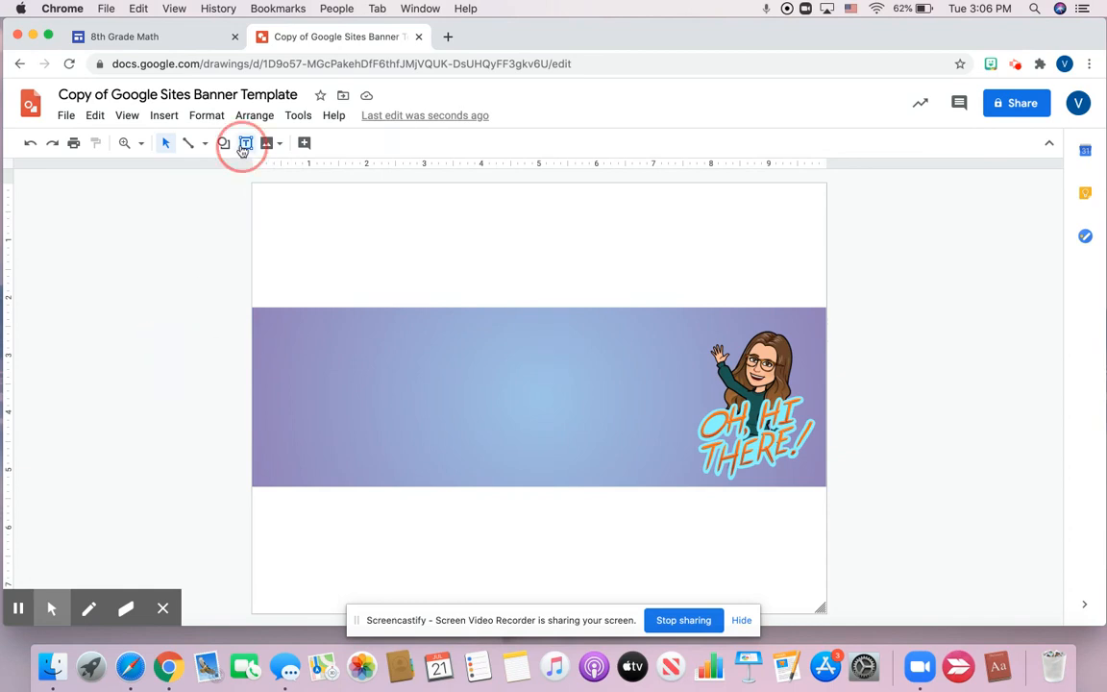
pyautogui.moveTo(271, 323); pyautogui.dragTo(678, 461)
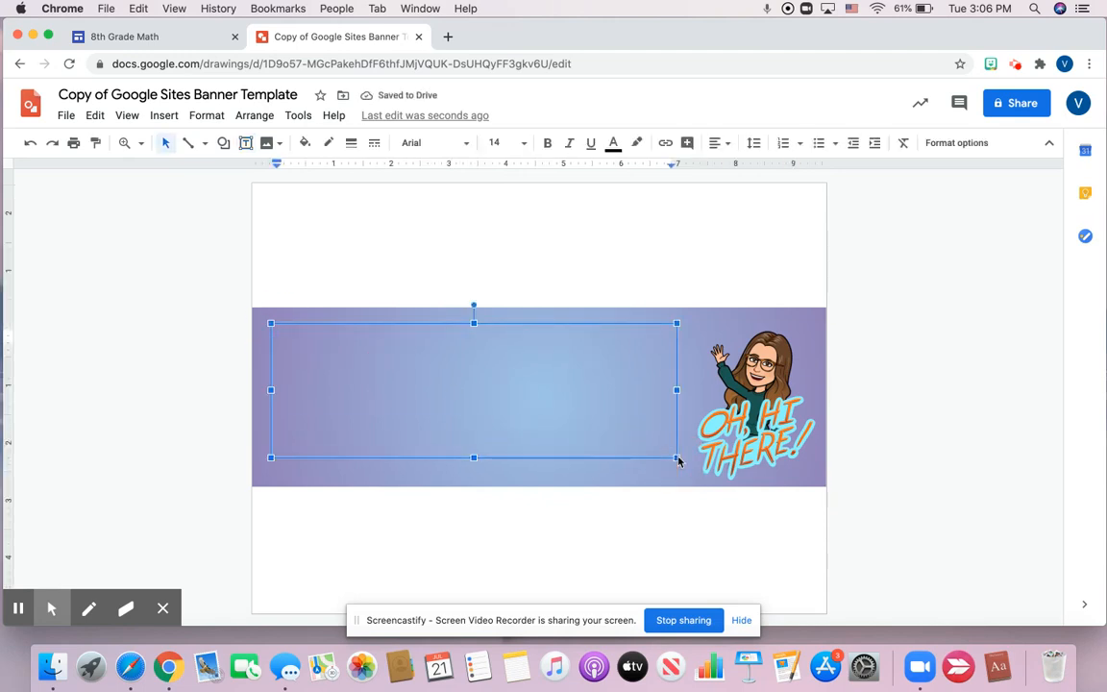
pyautogui.write('Mrs. Mesen')
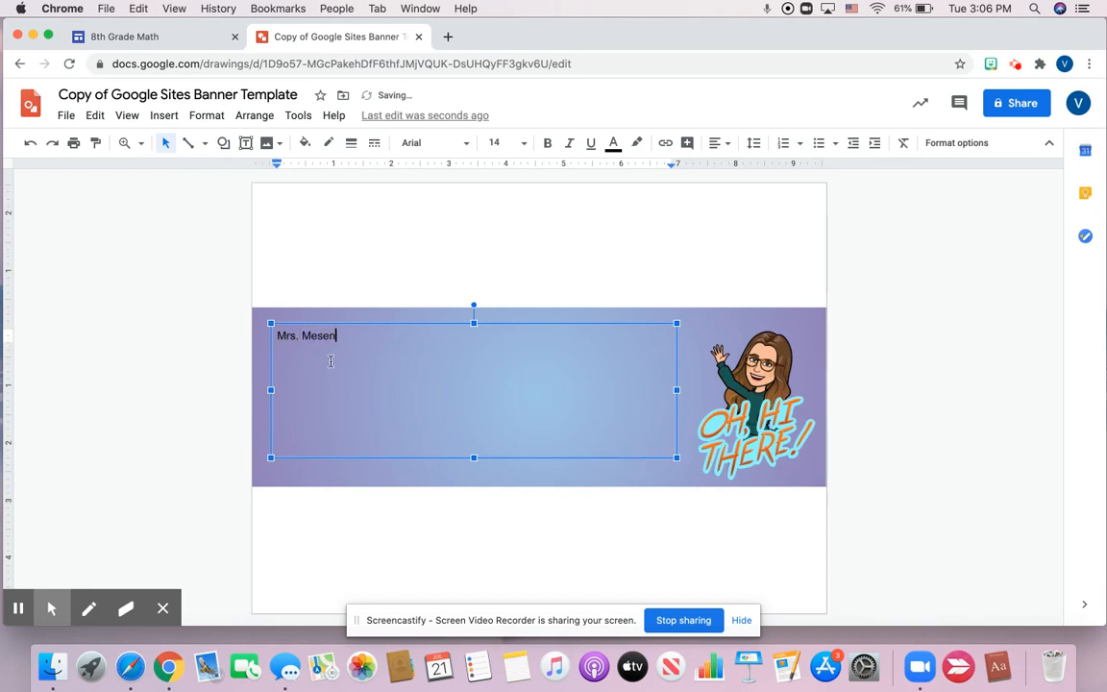
# Step: Set the teacher's name on the banner in the Bree Serif font at size 96
pyautogui.click(312, 337)
pyautogui.tripleClick(311, 337)
pyautogui.click(432, 143)
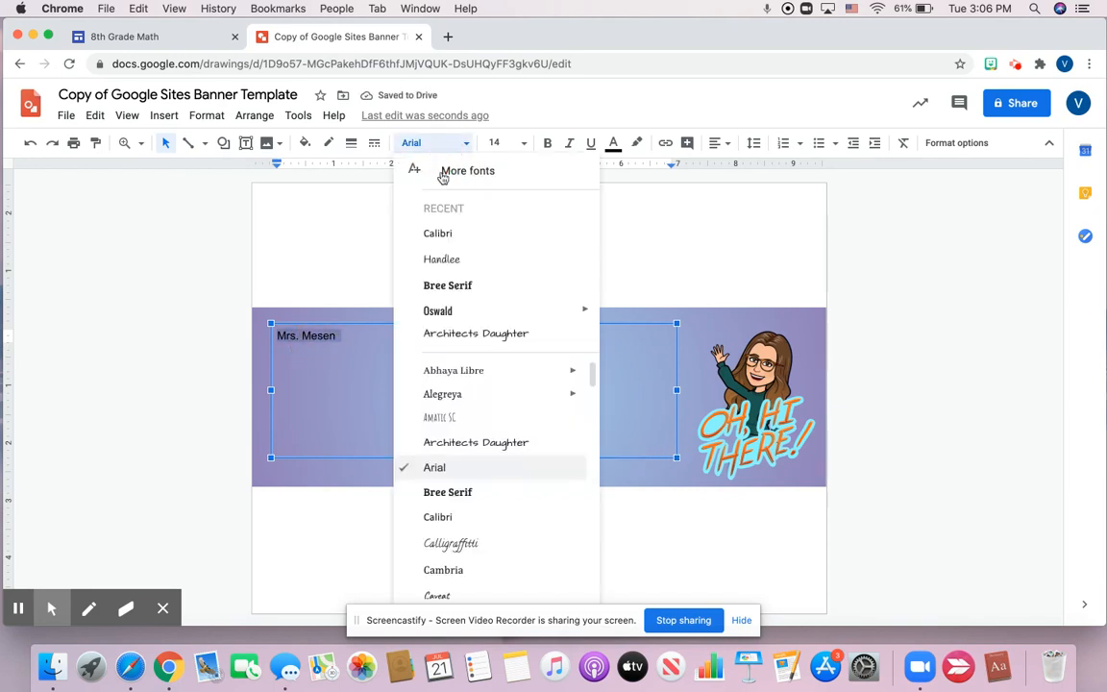
pyautogui.click(475, 285)
pyautogui.click(523, 143)
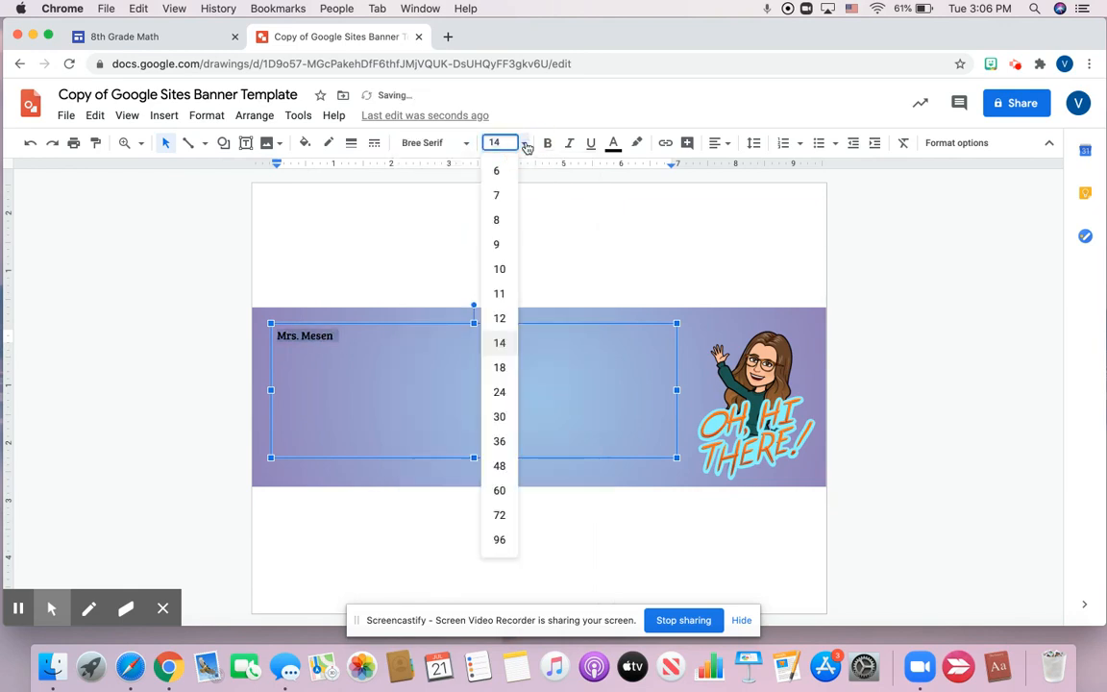
pyautogui.click(506, 514)
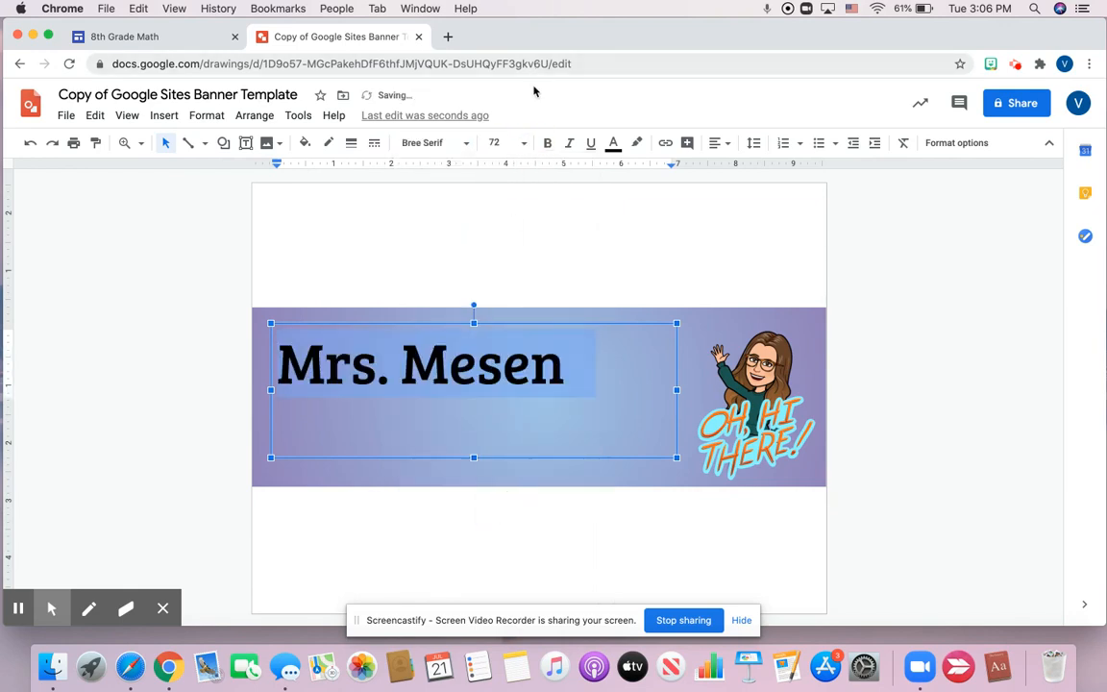
pyautogui.click(523, 143)
pyautogui.click(499, 538)
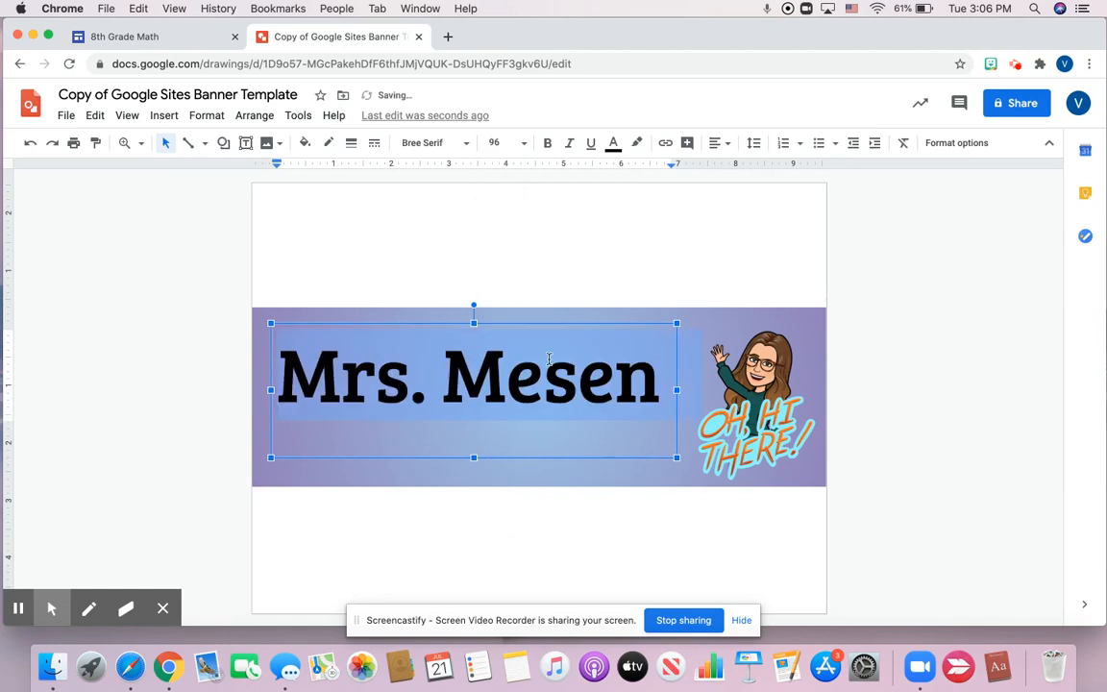
# Step: Recolor the banner's name text to a near-white shade and deselect the text box
pyautogui.click(613, 146)
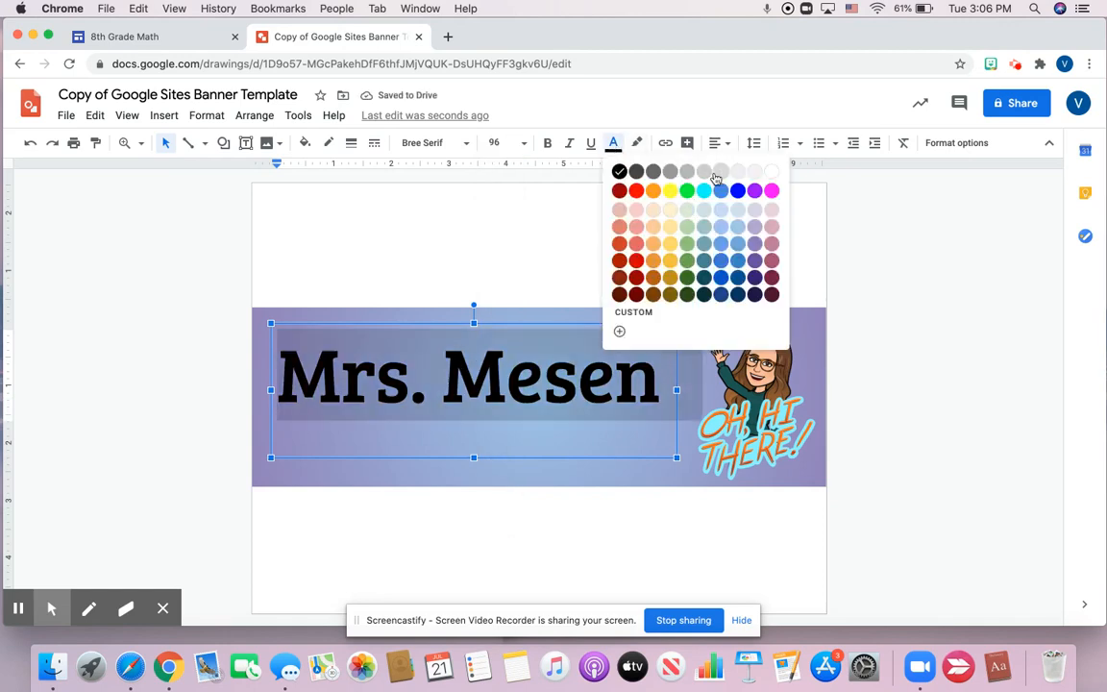
pyautogui.click(774, 168)
pyautogui.click(846, 298)
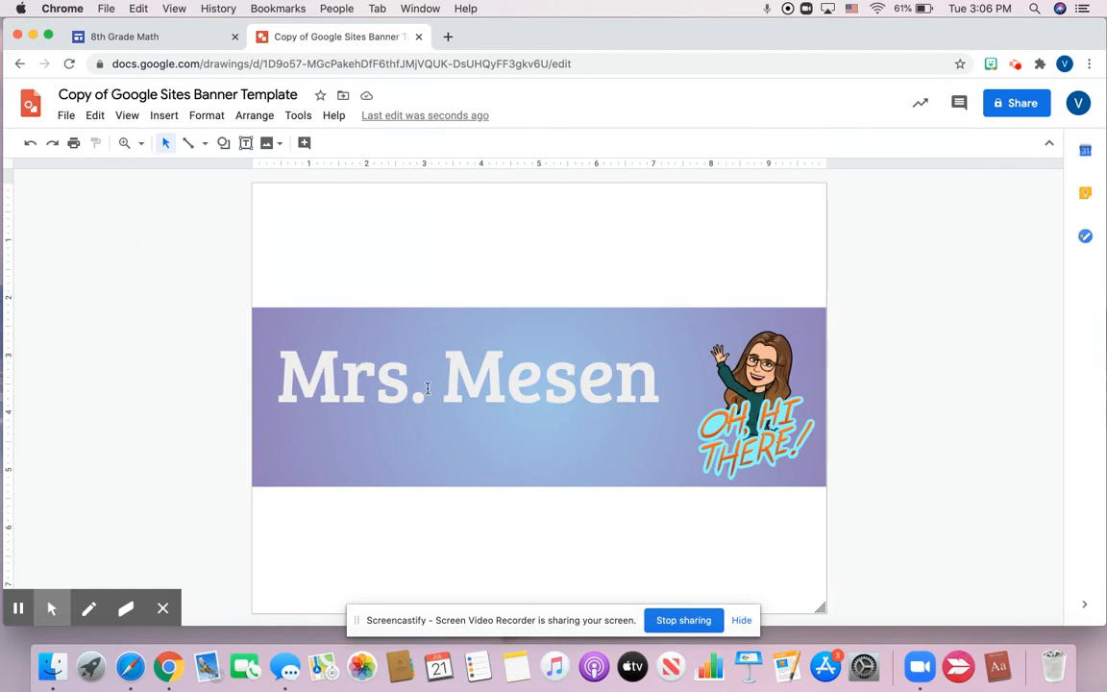
# Step: Download the finished banner drawing as a PNG image
pyautogui.click(184, 35)
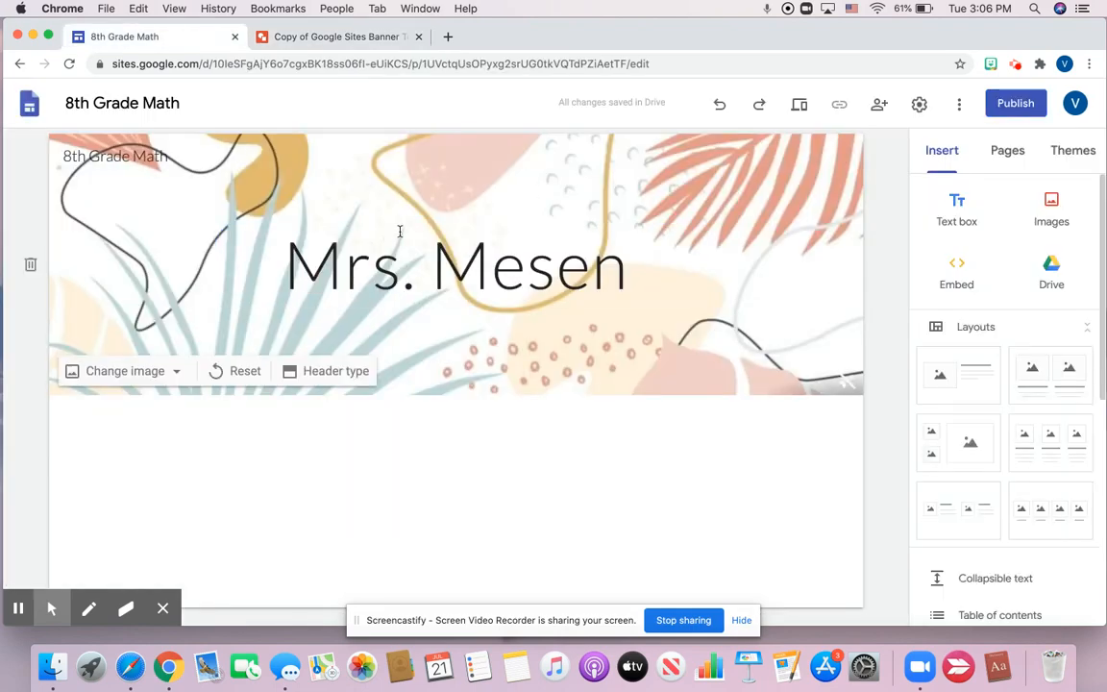
pyautogui.click(317, 37)
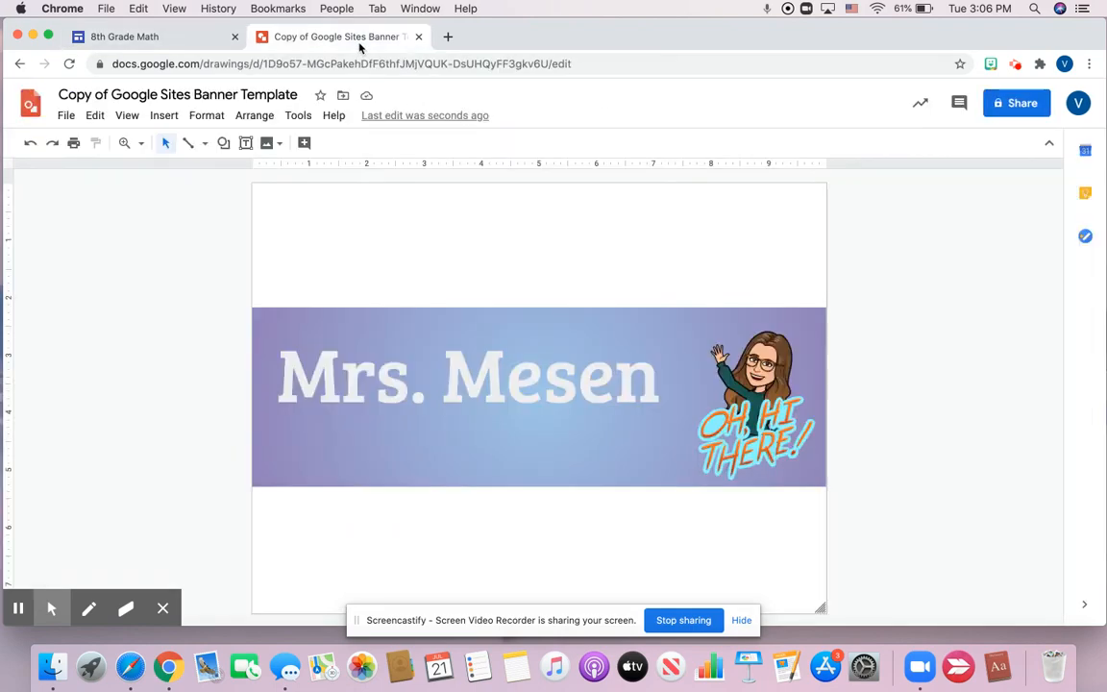
pyautogui.click(65, 115)
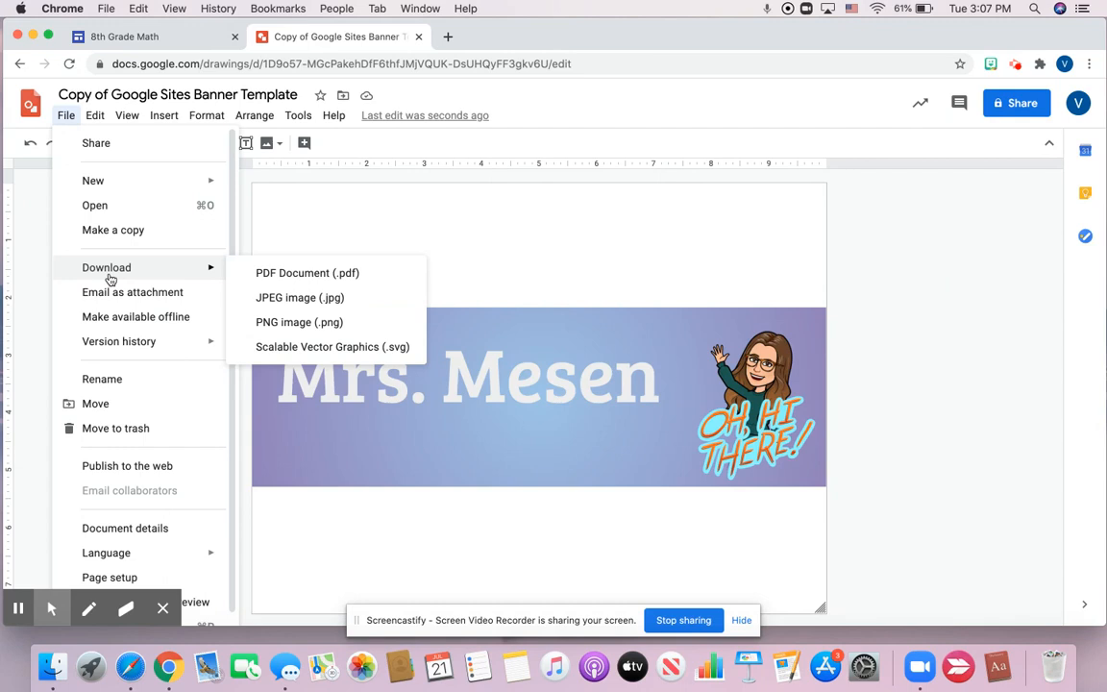
pyautogui.click(302, 324)
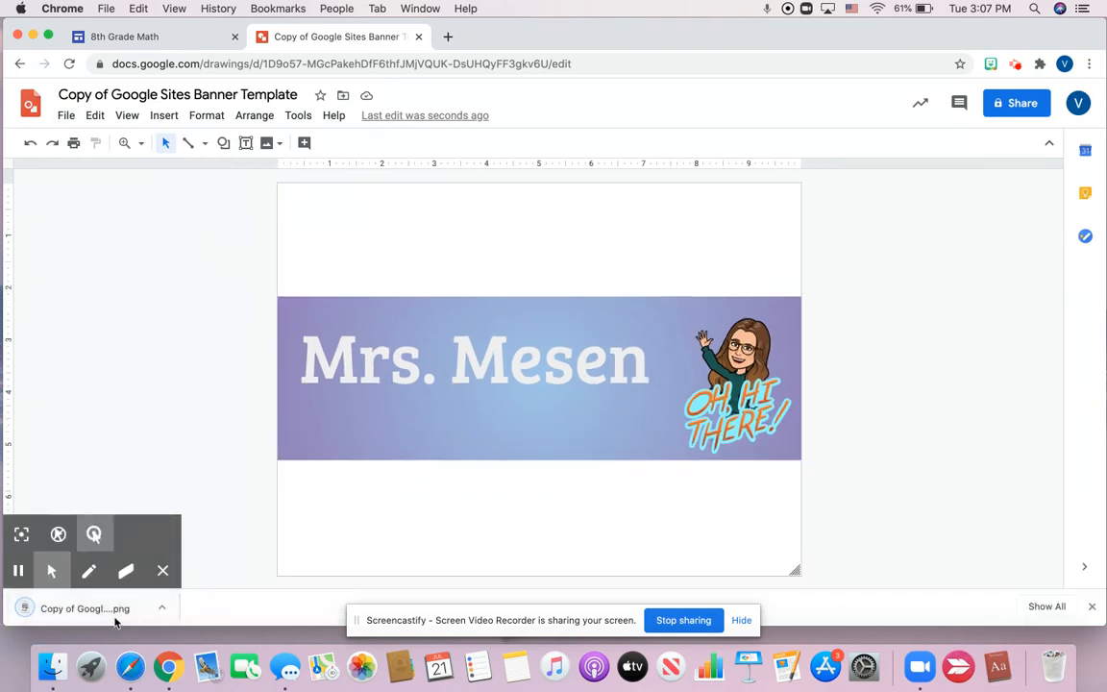
# Step: Switch to the 8th Grade Math site and upload "Copy of Google Sites Banner Template (2).png" from Downloads as the header image
pyautogui.click(145, 42)
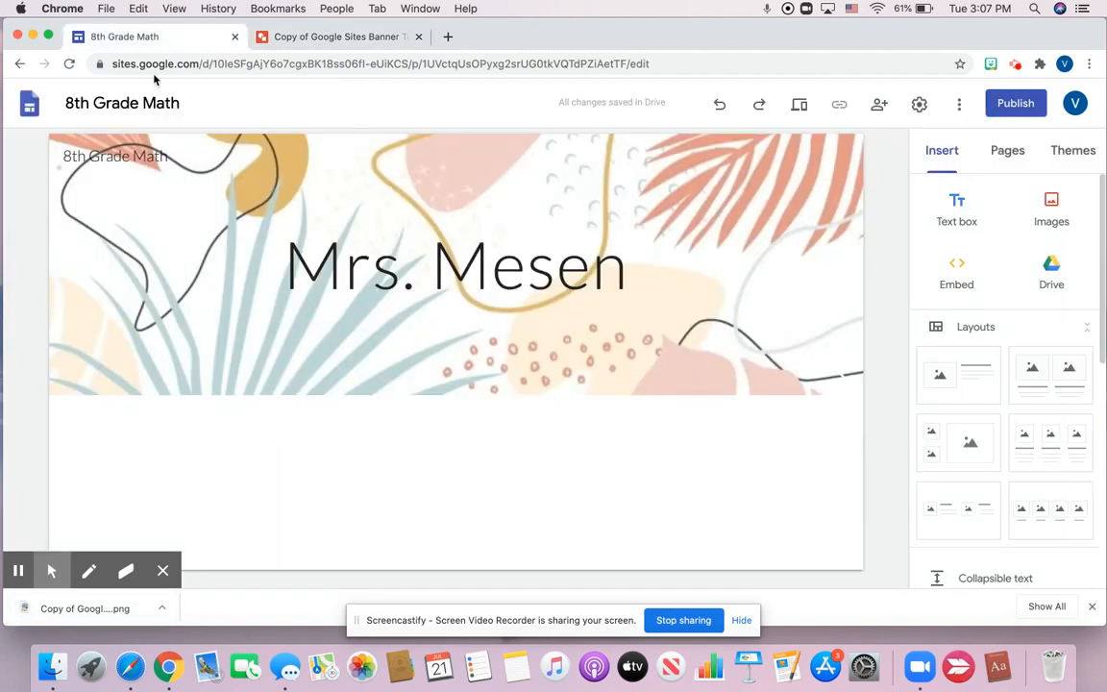
pyautogui.click(177, 371)
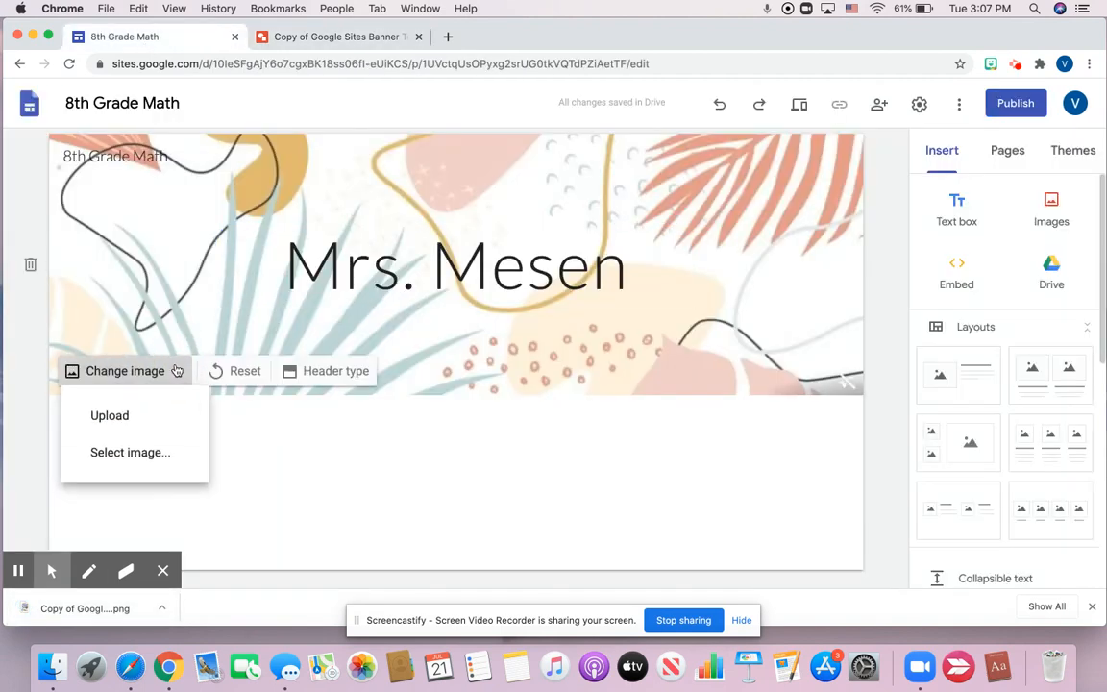
pyautogui.click(158, 413)
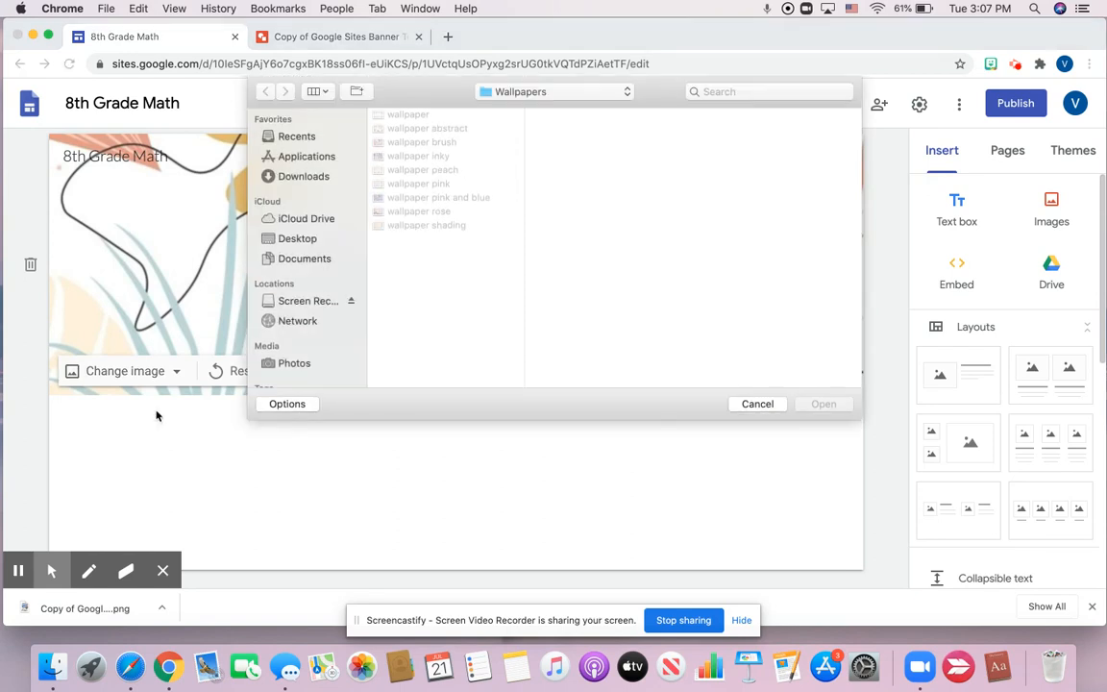
pyautogui.click(307, 178)
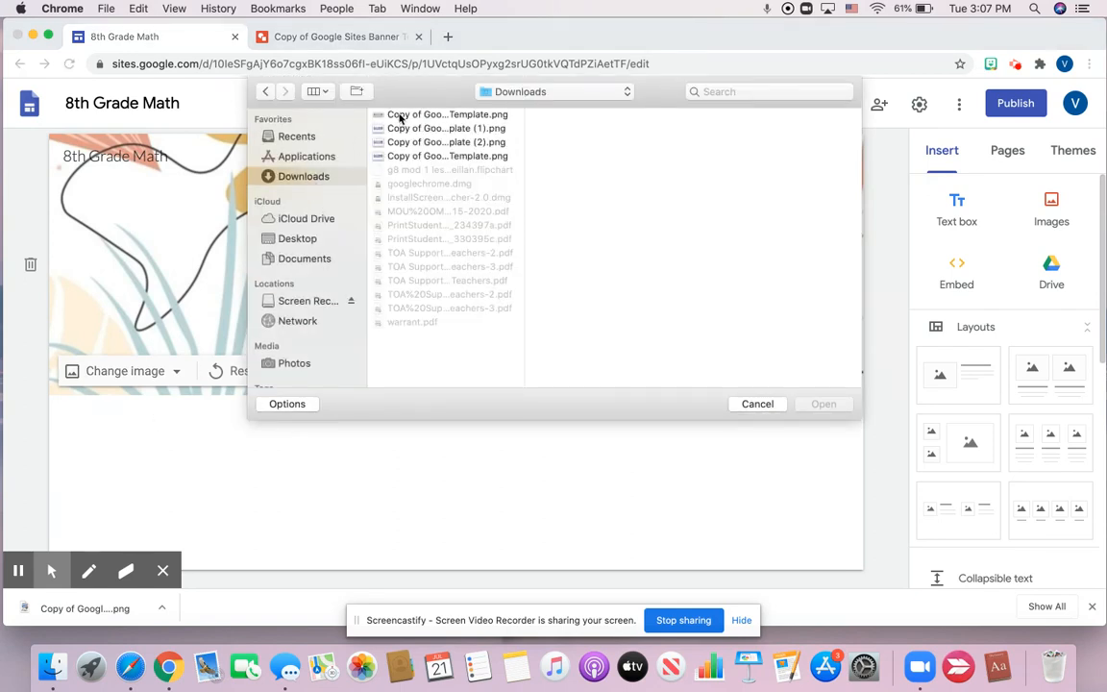
pyautogui.click(412, 143)
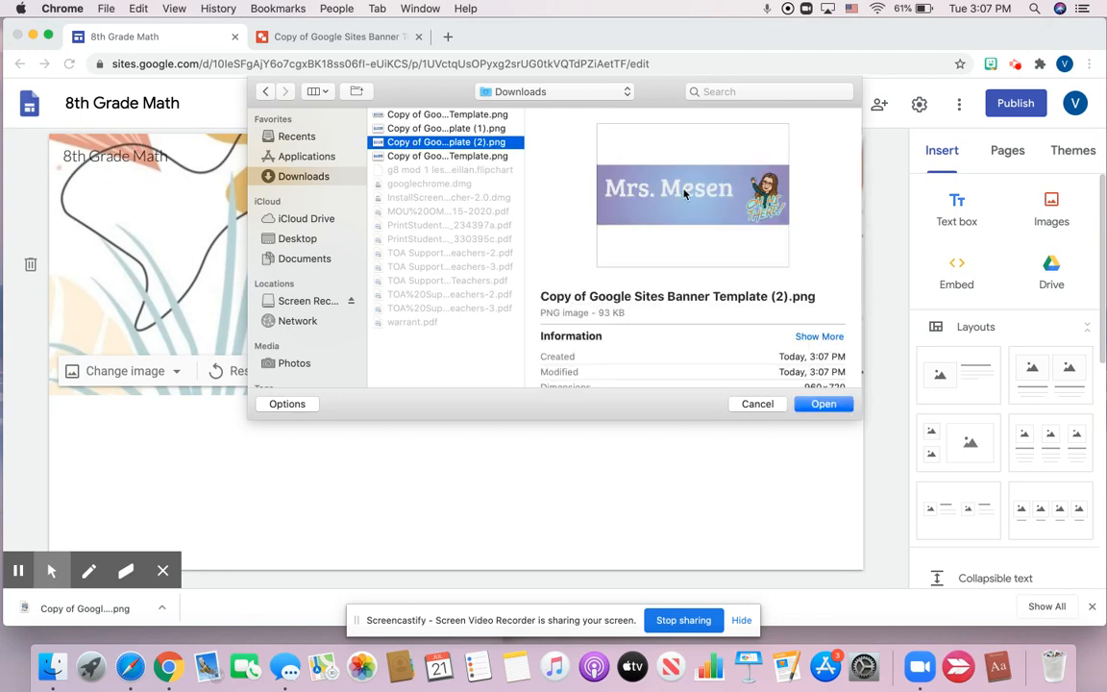
pyautogui.click(823, 404)
# Step: Delete the title text box overlapping the header banner and turn off the header image's readability adjustment
pyautogui.click(538, 267)
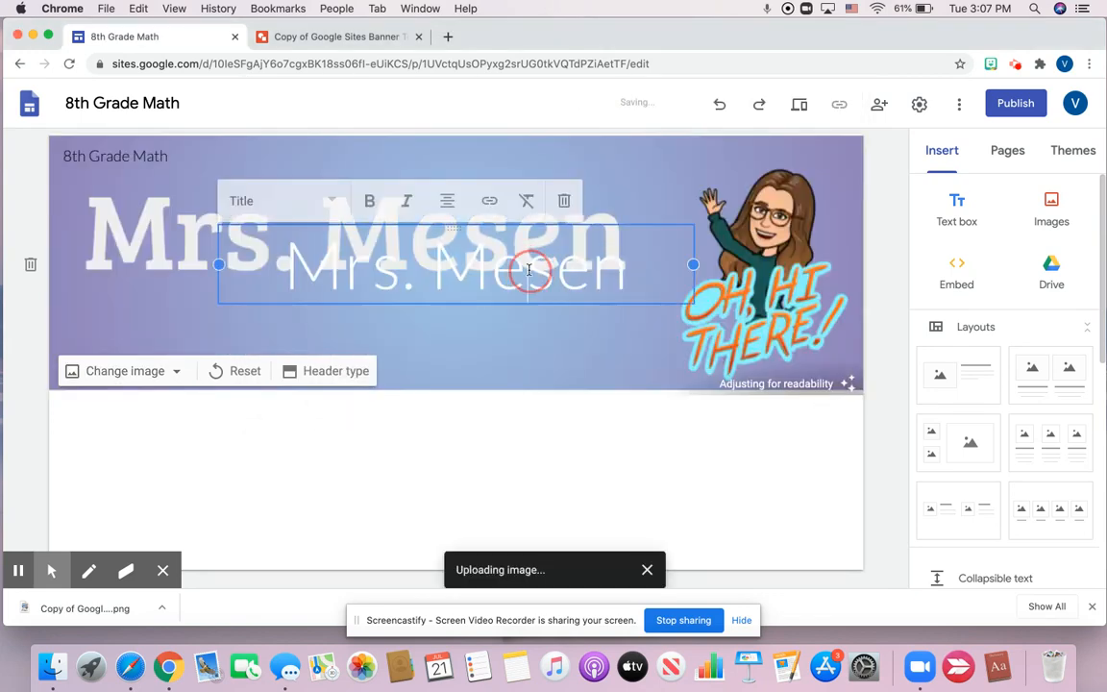
pyautogui.click(537, 304)
pyautogui.click(559, 275)
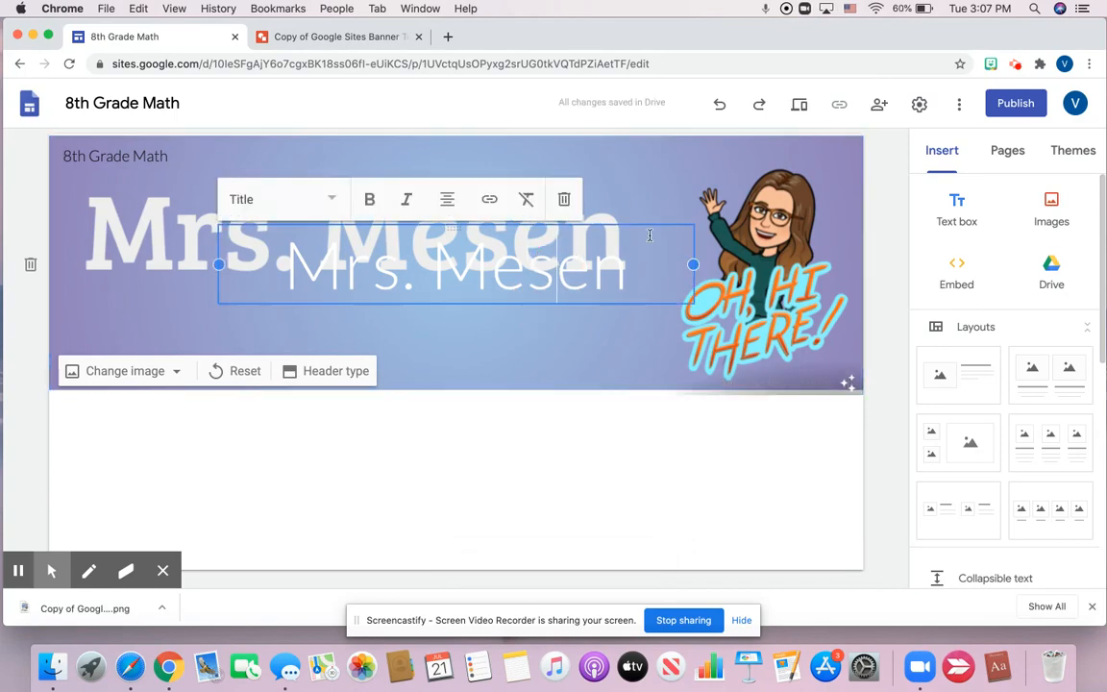
pyautogui.click(677, 228)
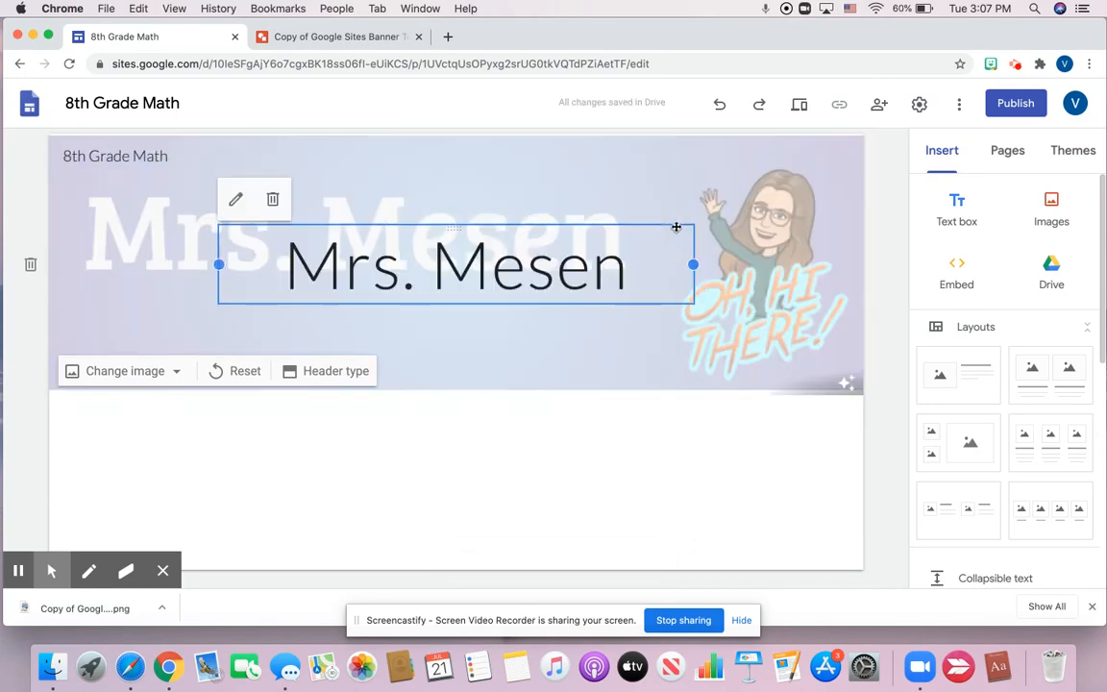
pyautogui.click(676, 228)
pyautogui.click(577, 428)
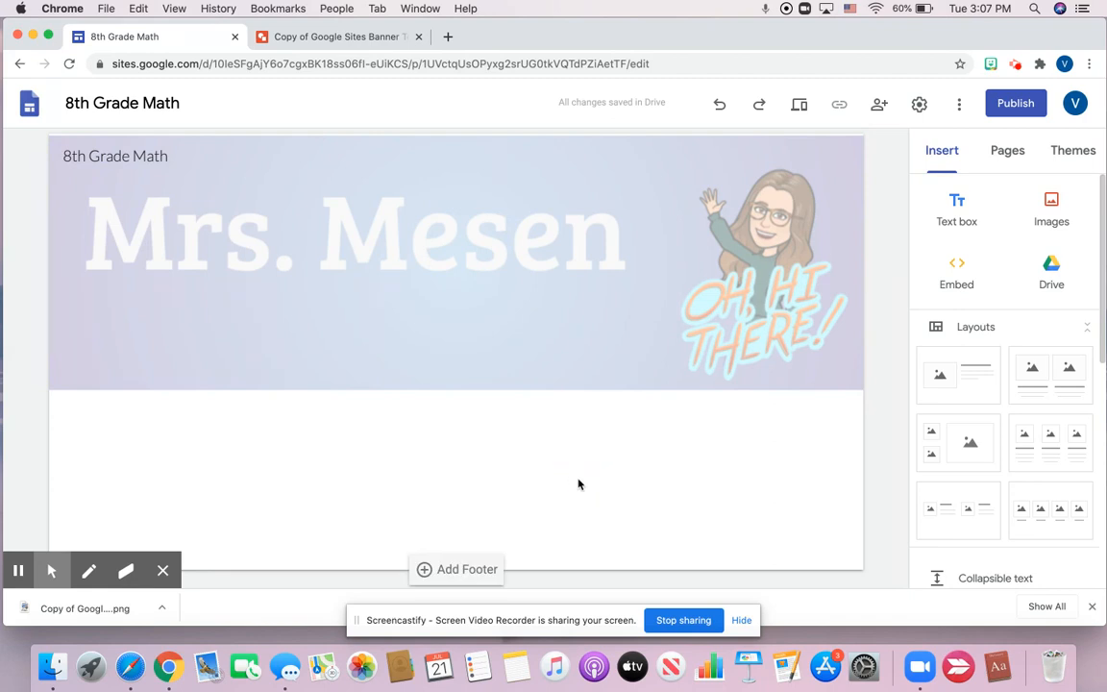
pyautogui.moveTo(696, 266)
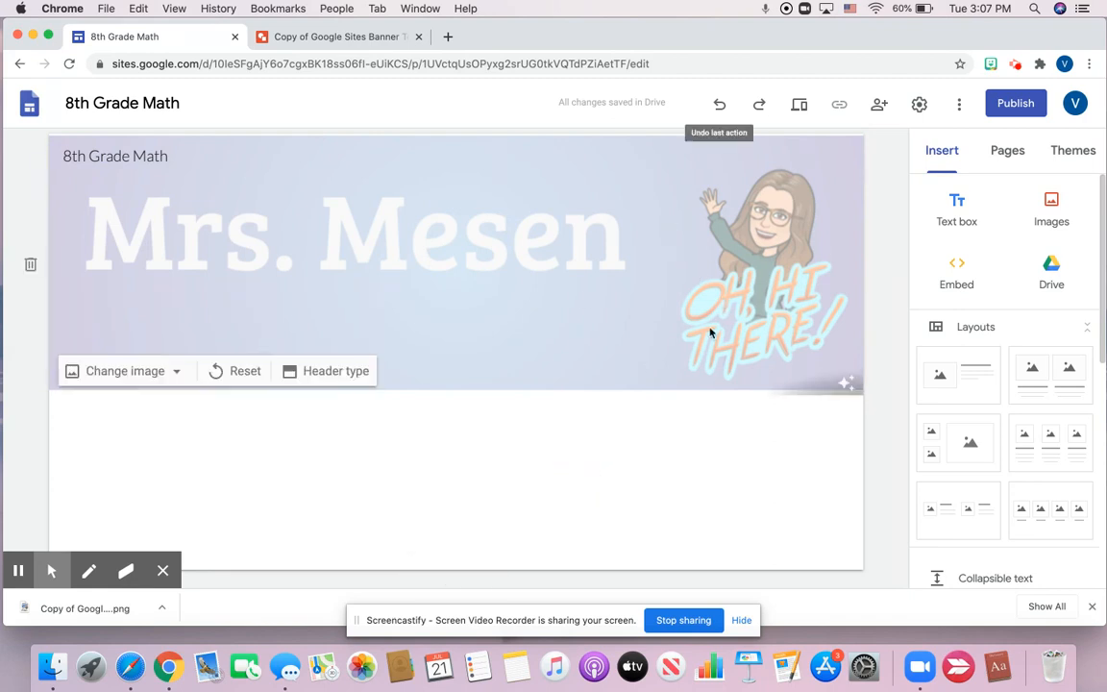
pyautogui.click(847, 384)
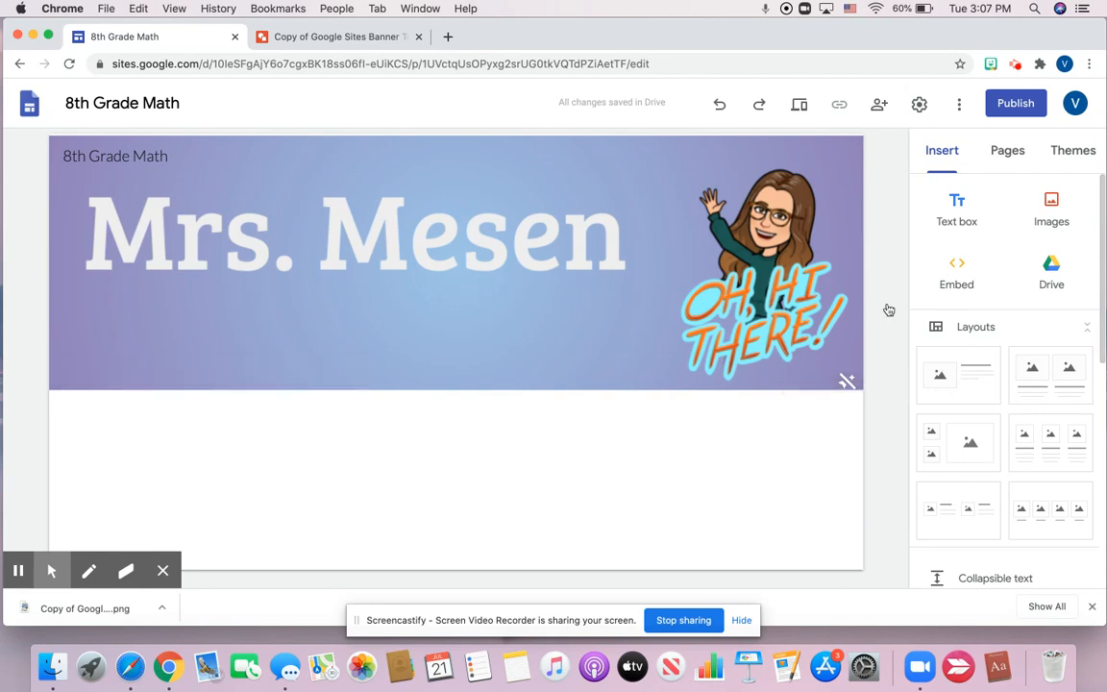
# Step: Try the Simple theme's pink, teal, purple and black colors on the site
pyautogui.click(1072, 150)
pyautogui.scroll(-1, 999, 356)
pyautogui.scroll(1, 995, 351)
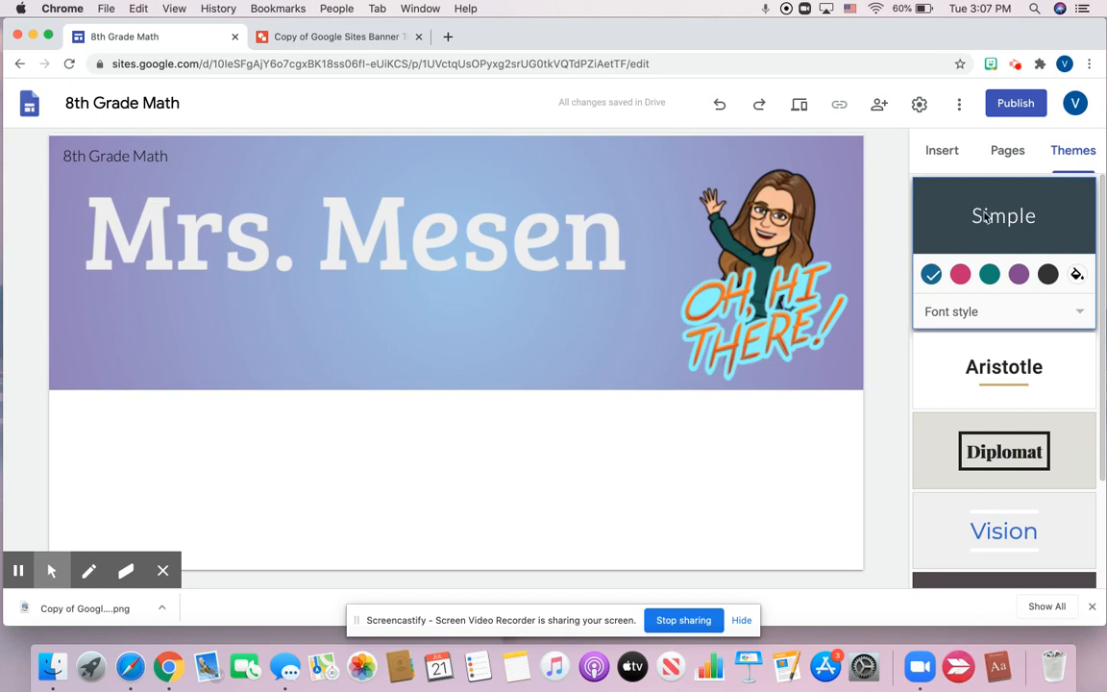
pyautogui.click(959, 276)
pyautogui.click(990, 276)
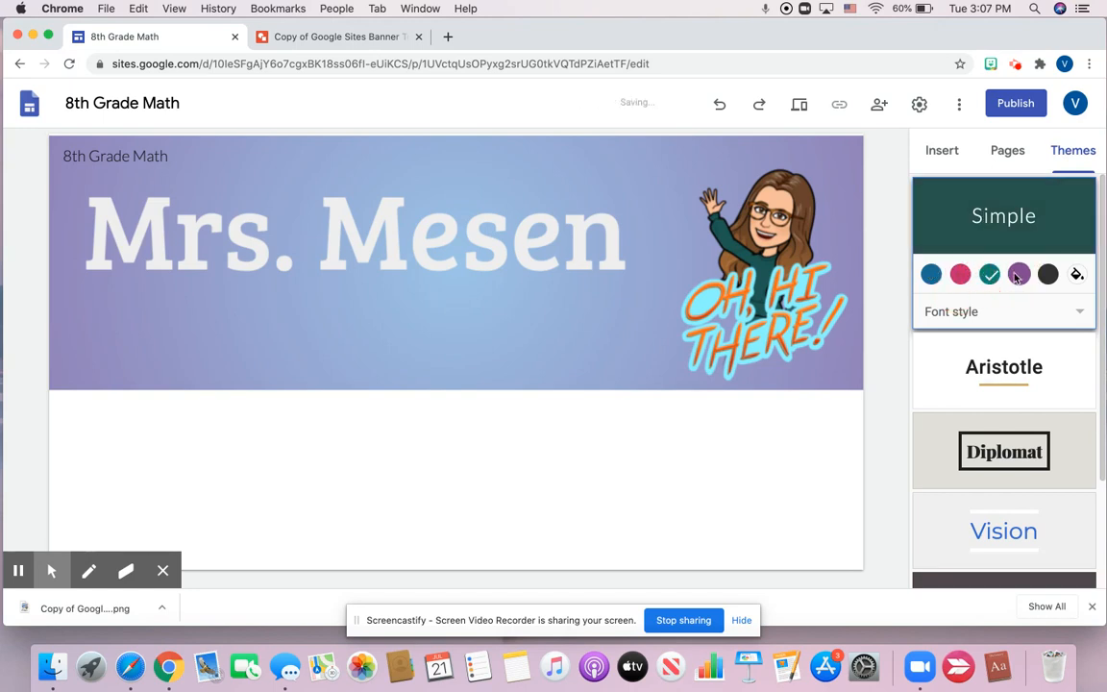
pyautogui.click(1018, 275)
pyautogui.click(1047, 275)
# Step: Try the Aristotle, Diplomat, Vision, Level and Impression themes on the site
pyautogui.scroll(-3, 1046, 279)
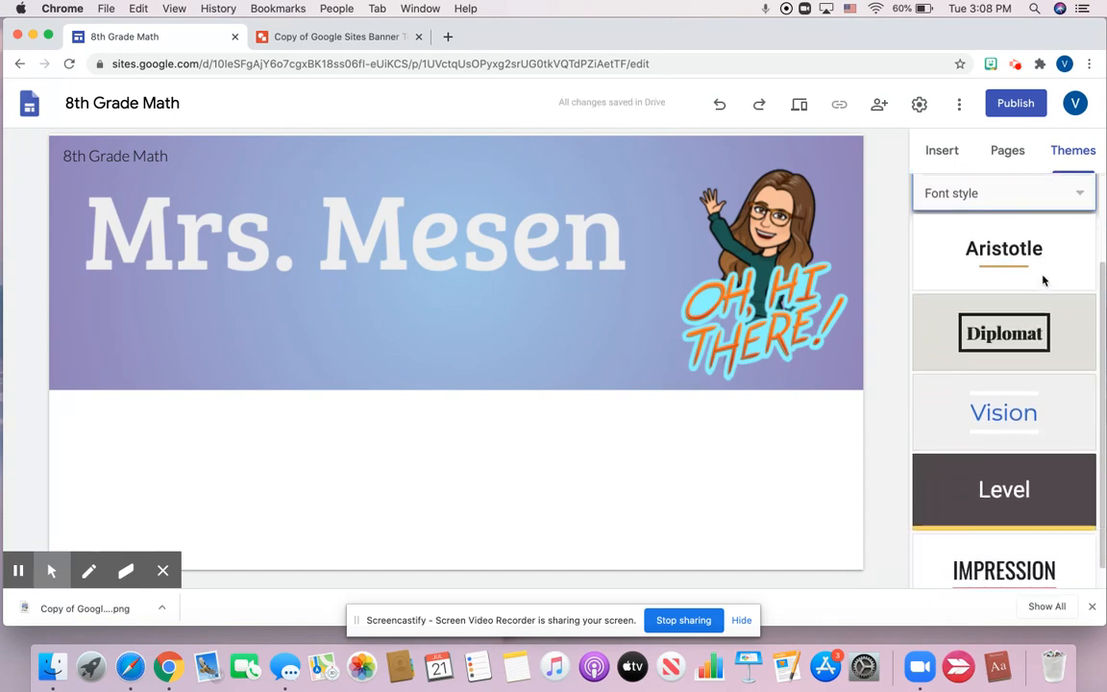
pyautogui.click(1030, 247)
pyautogui.click(988, 435)
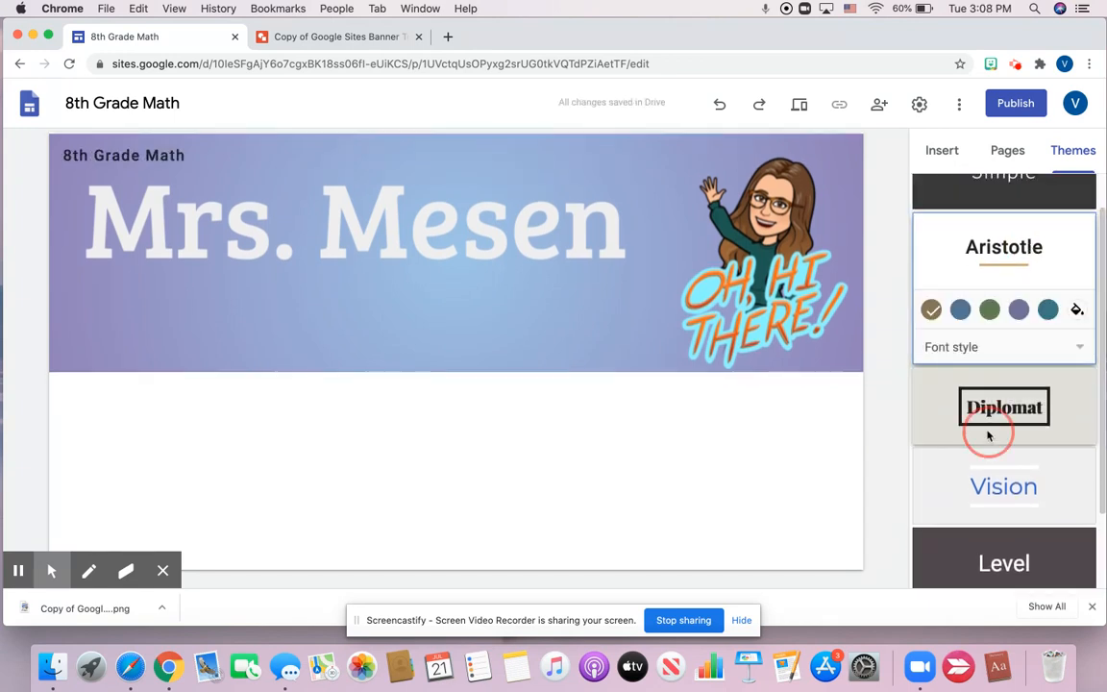
pyautogui.click(984, 509)
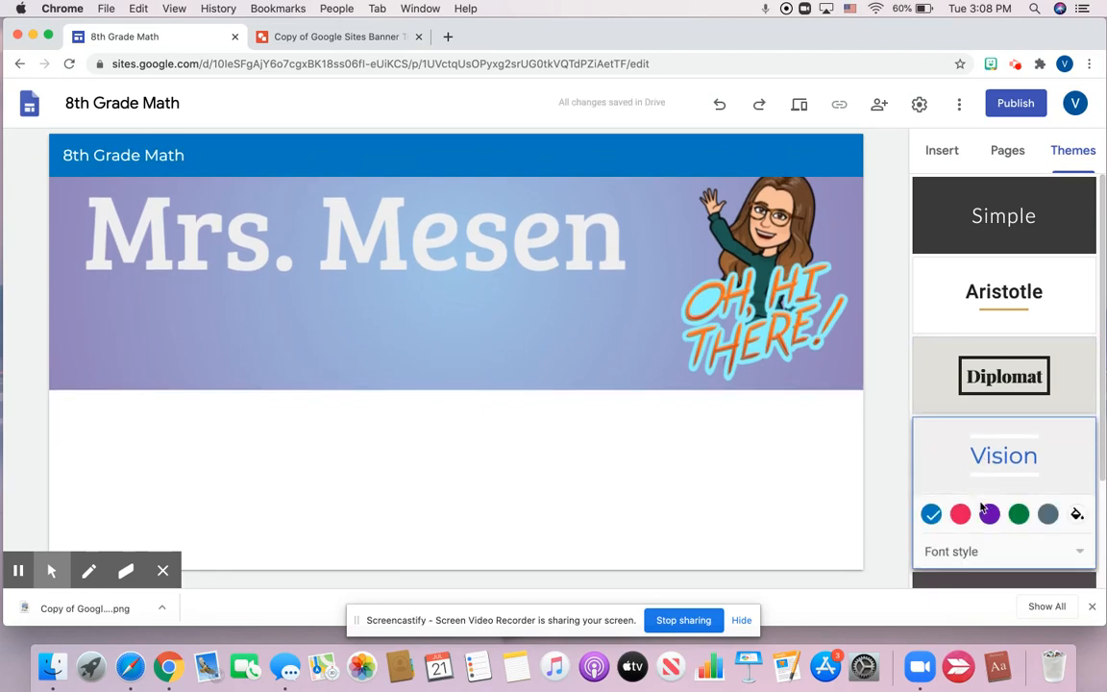
pyautogui.scroll(-1, 981, 507)
pyautogui.click(976, 480)
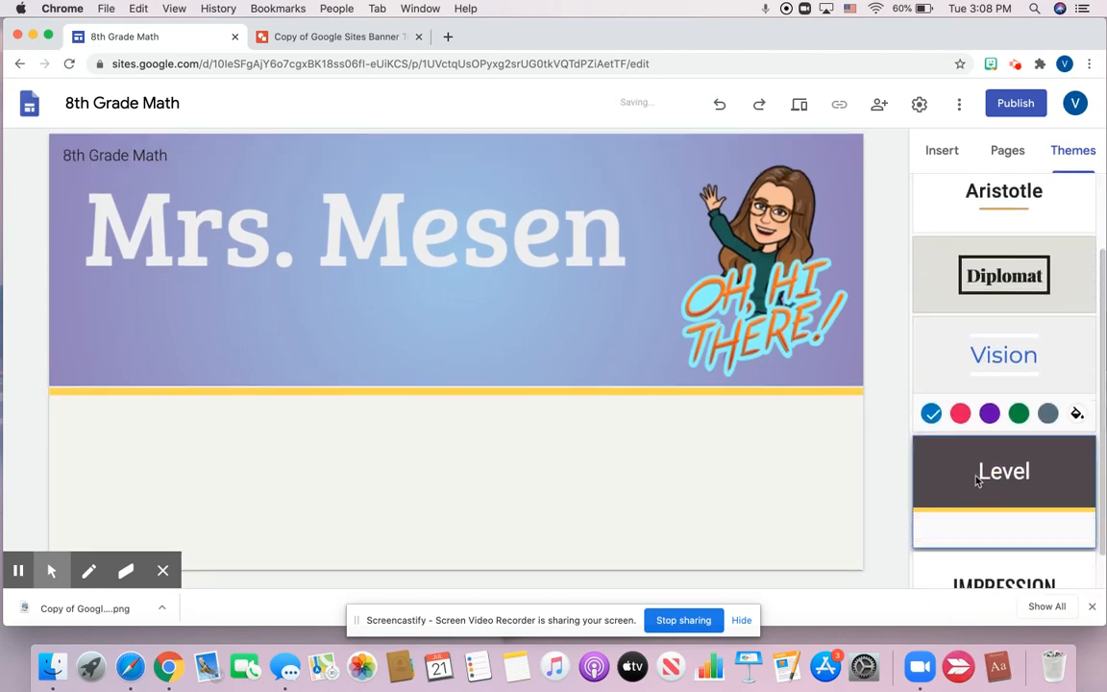
pyautogui.click(963, 559)
pyautogui.scroll(2, 966, 544)
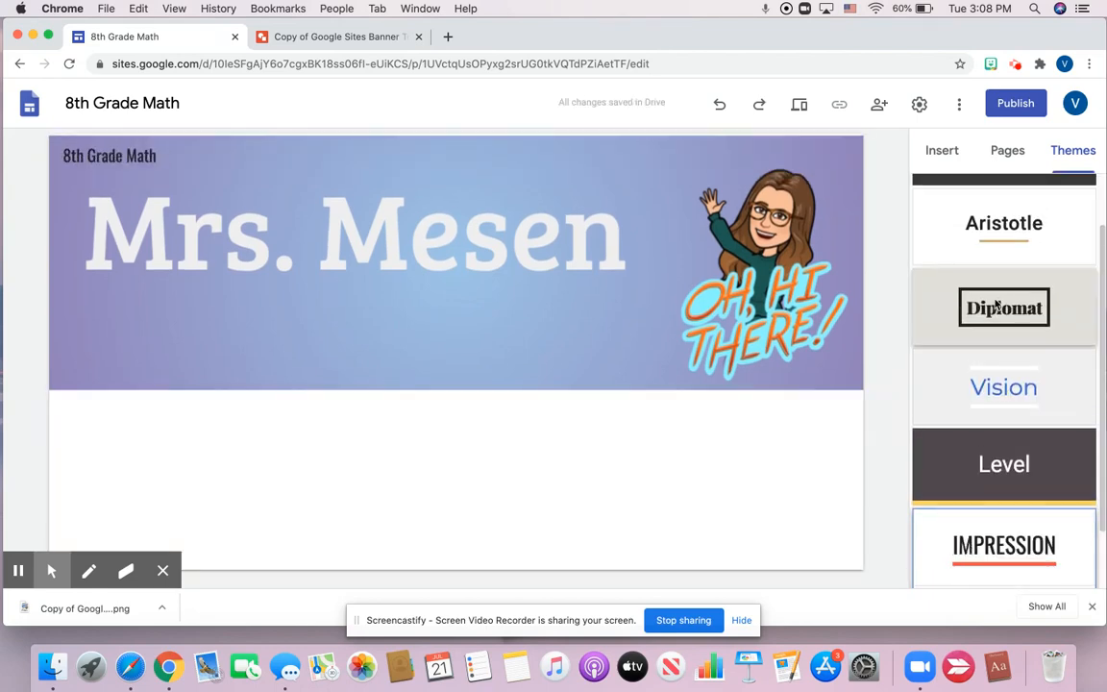
pyautogui.click(999, 226)
# Step: Apply the Diplomat theme, try its color options and choose the dark blue one
pyautogui.click(984, 385)
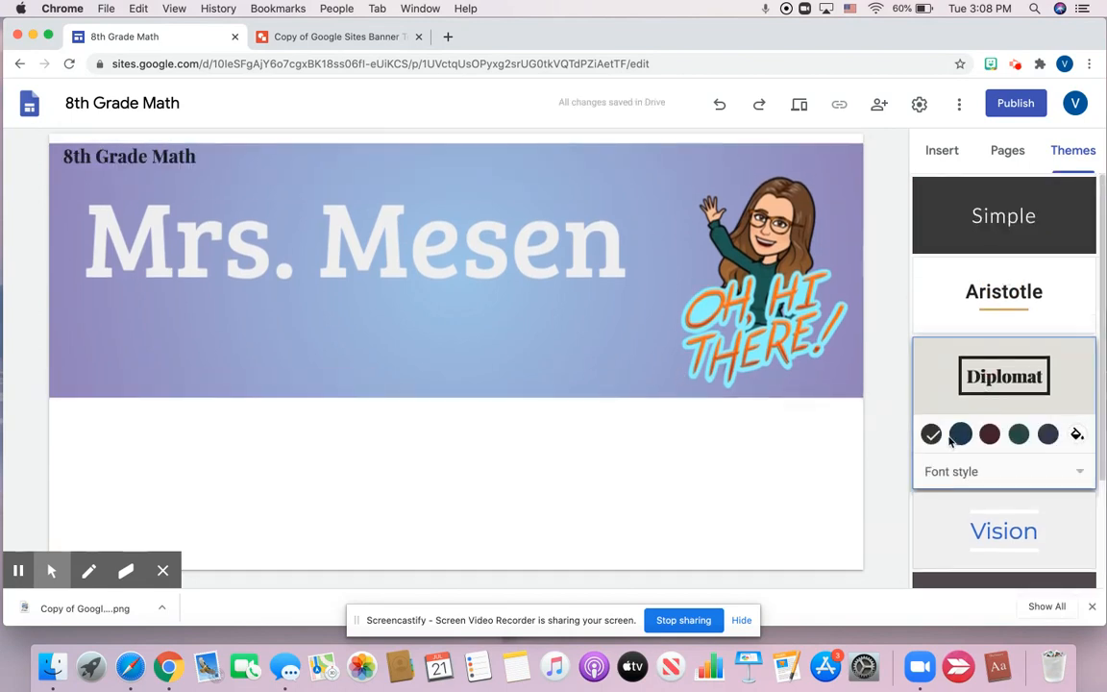
pyautogui.click(959, 435)
pyautogui.click(989, 437)
pyautogui.click(1018, 435)
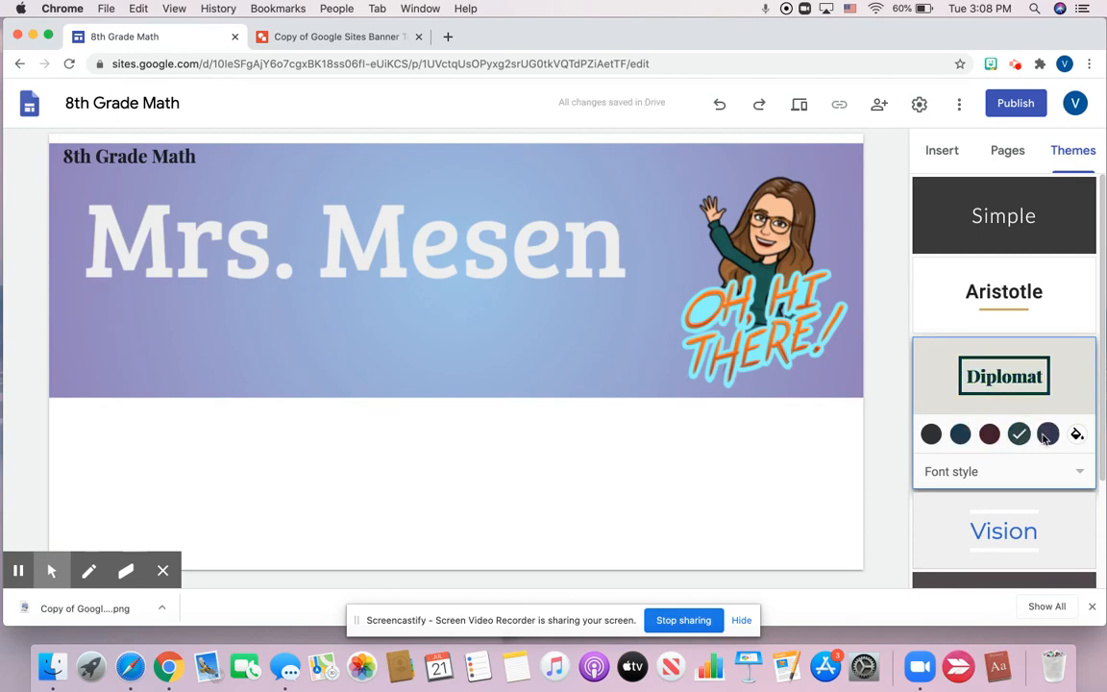
pyautogui.click(1047, 436)
pyautogui.click(960, 434)
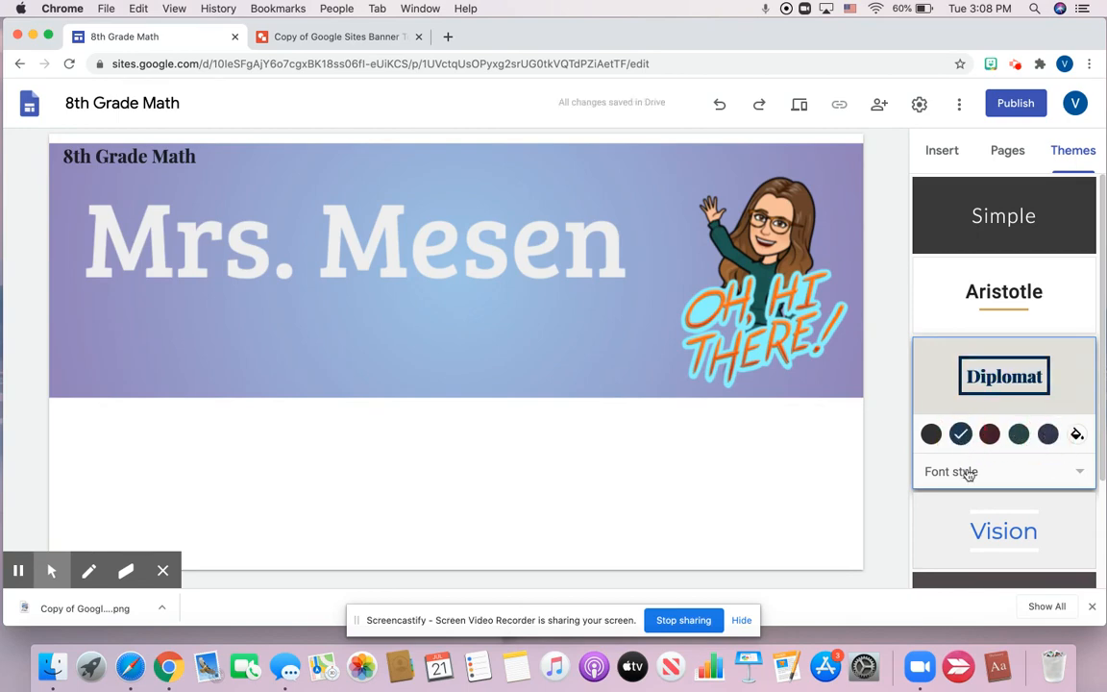
# Step: Try a light font style for the Diplomat theme and settle on the bold sans-serif one
pyautogui.click(968, 471)
pyautogui.click(977, 517)
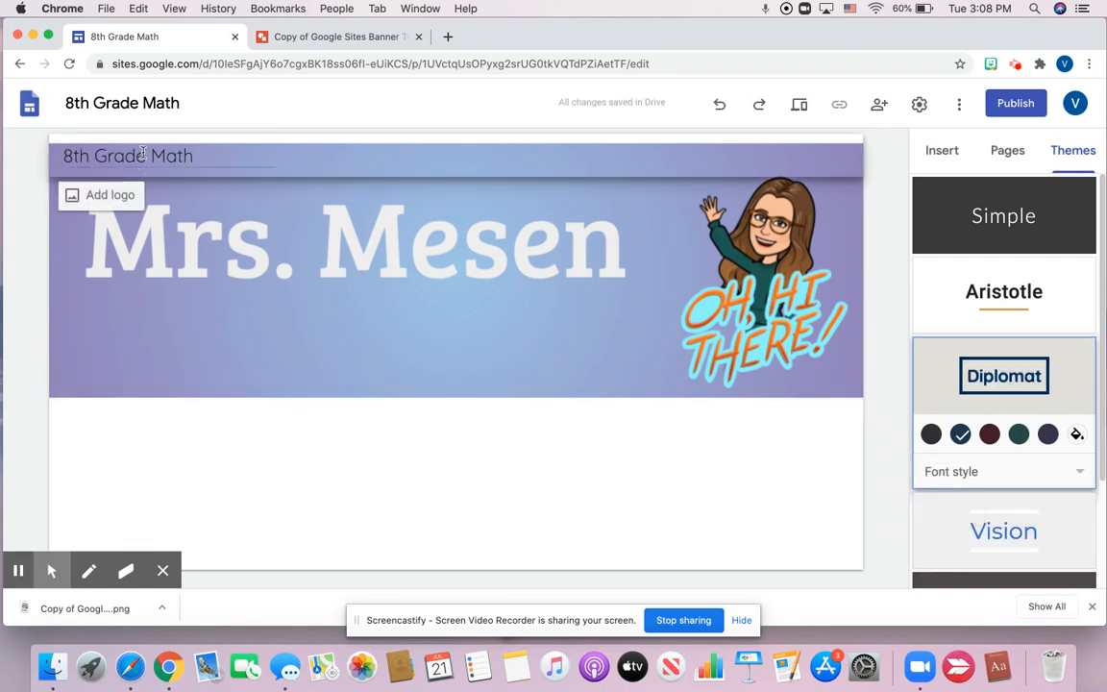
pyautogui.click(981, 469)
pyautogui.click(978, 514)
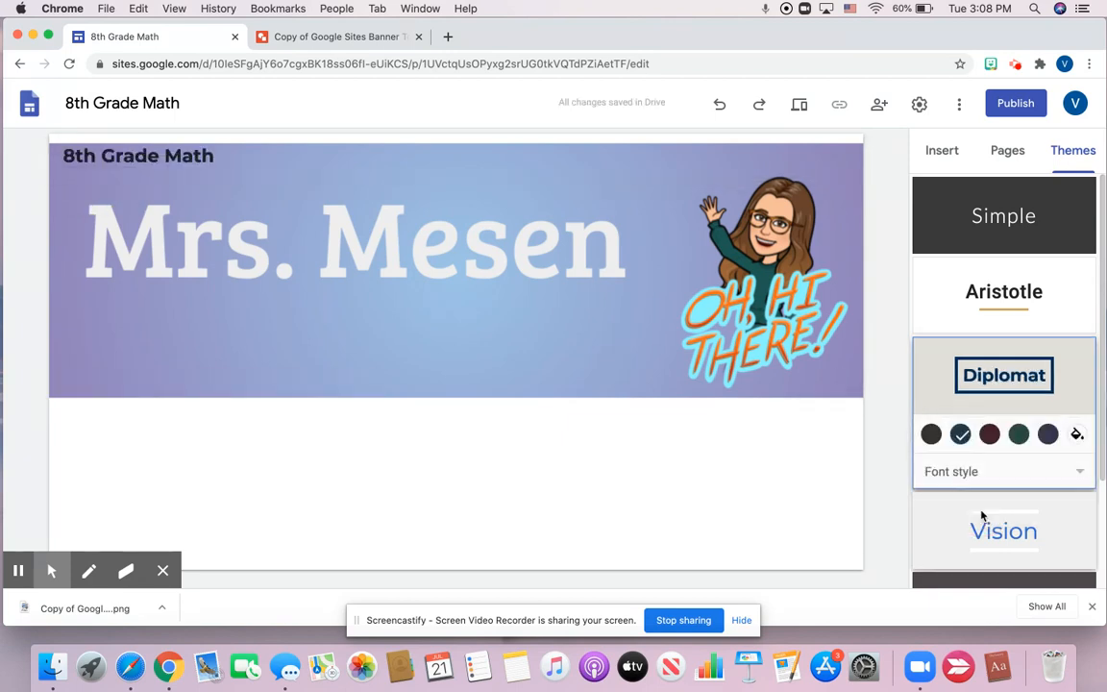
pyautogui.click(548, 491)
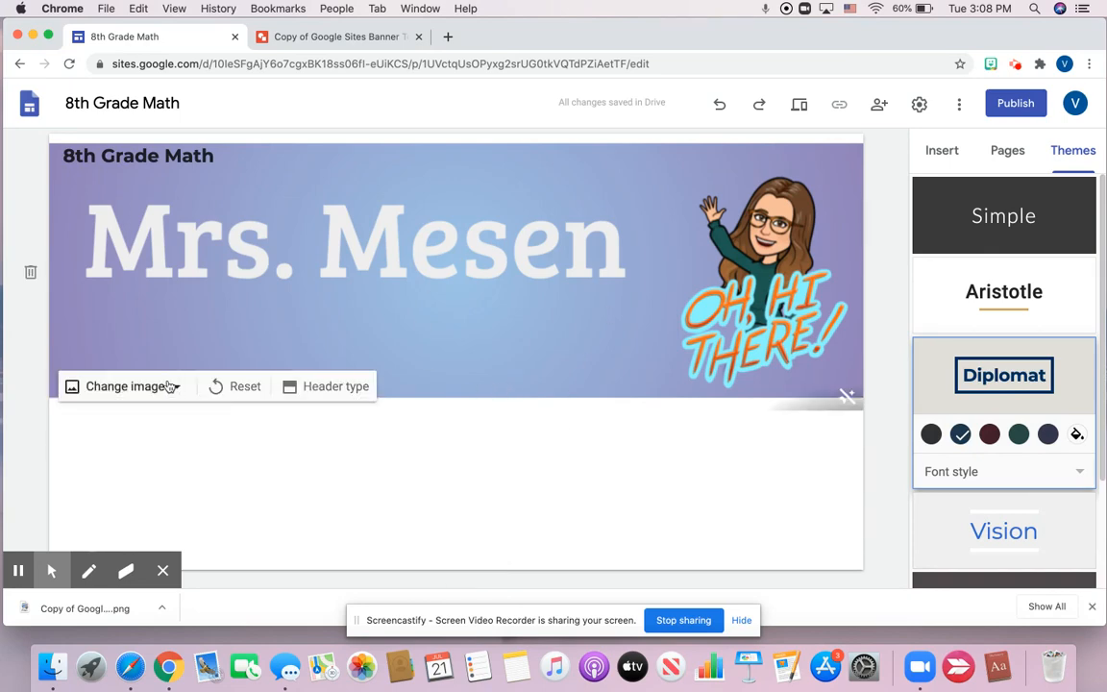
# Step: Try the Large banner and Title only header types, returning the header to the Banner type
pyautogui.click(305, 394)
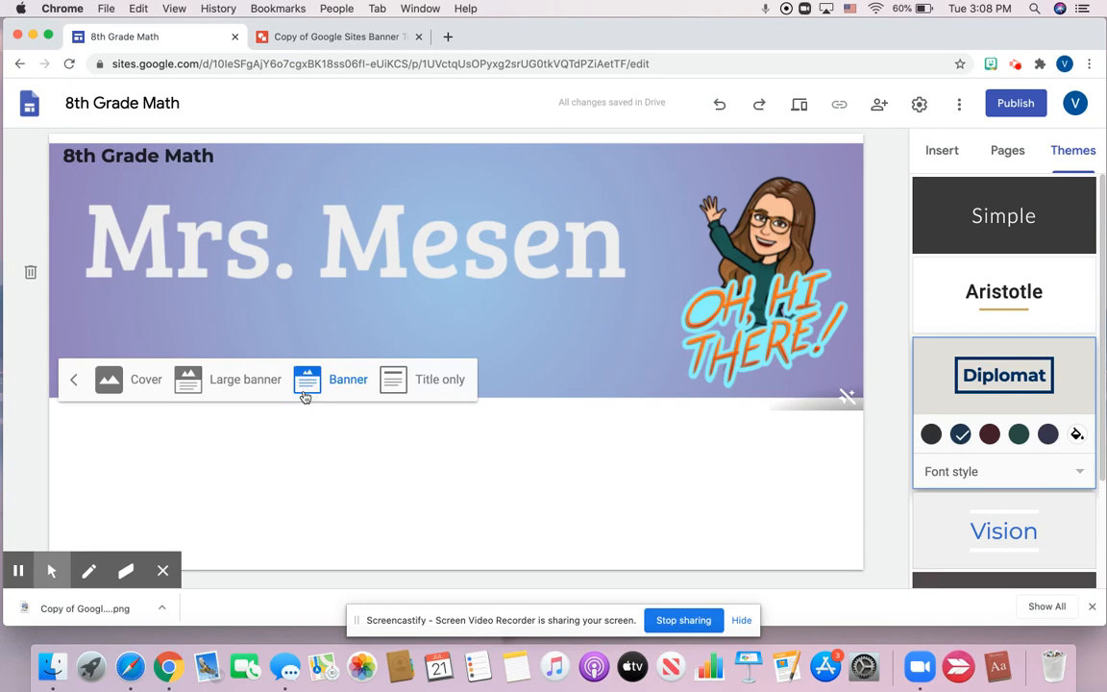
pyautogui.click(188, 379)
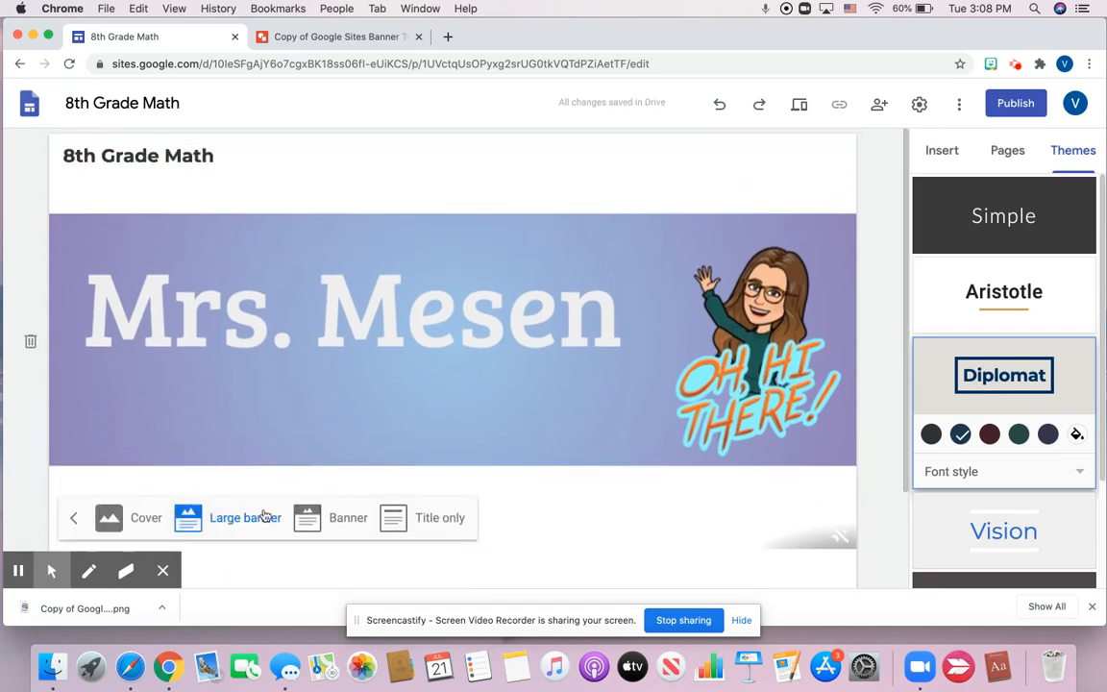
pyautogui.click(336, 518)
pyautogui.click(437, 385)
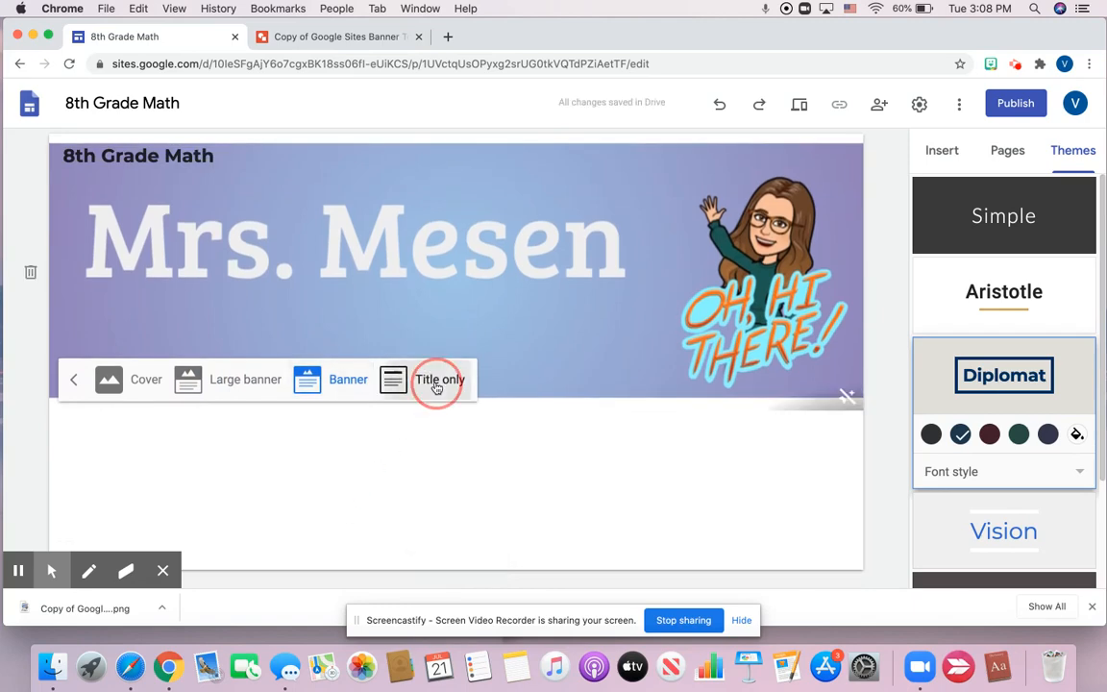
pyautogui.click(319, 251)
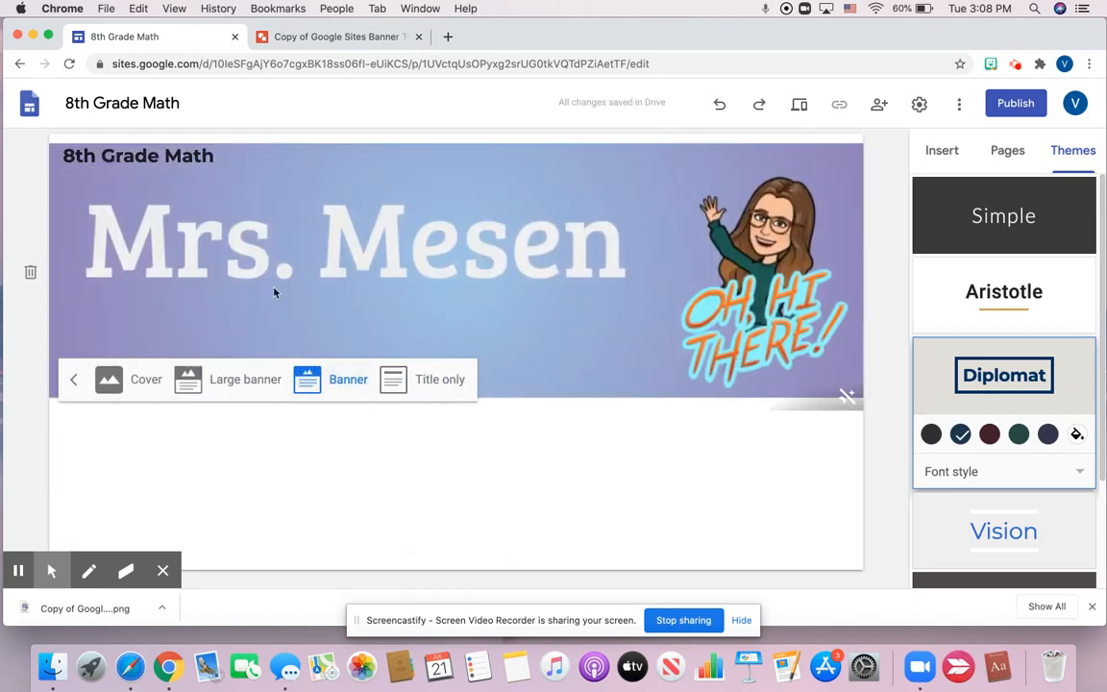
pyautogui.click(244, 379)
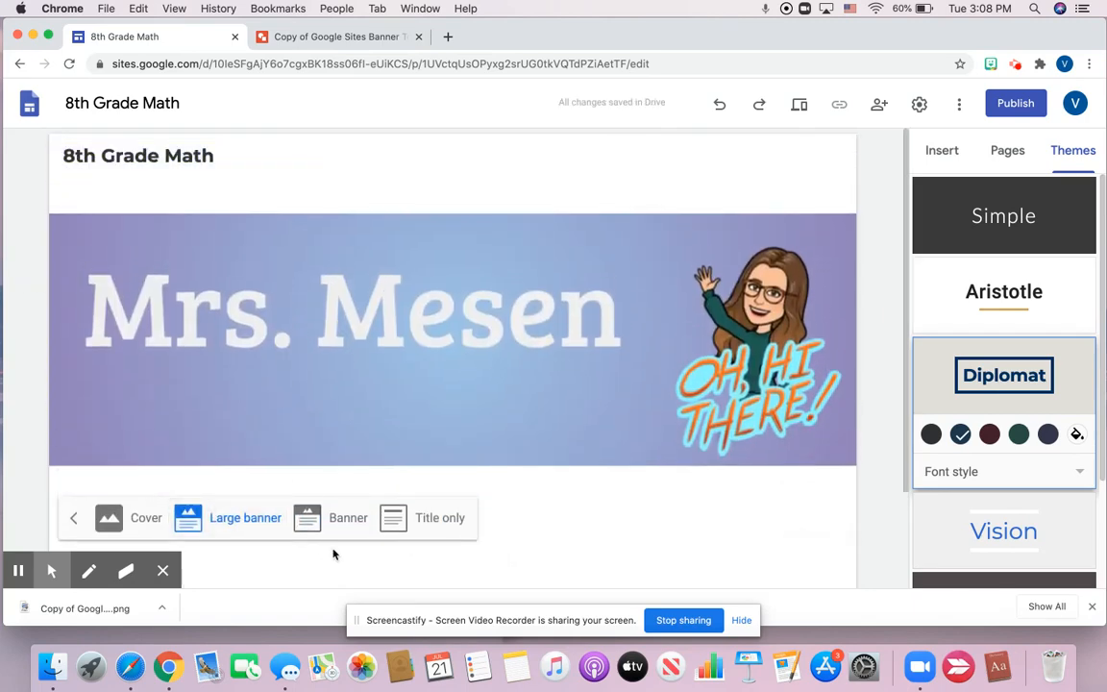
pyautogui.click(337, 518)
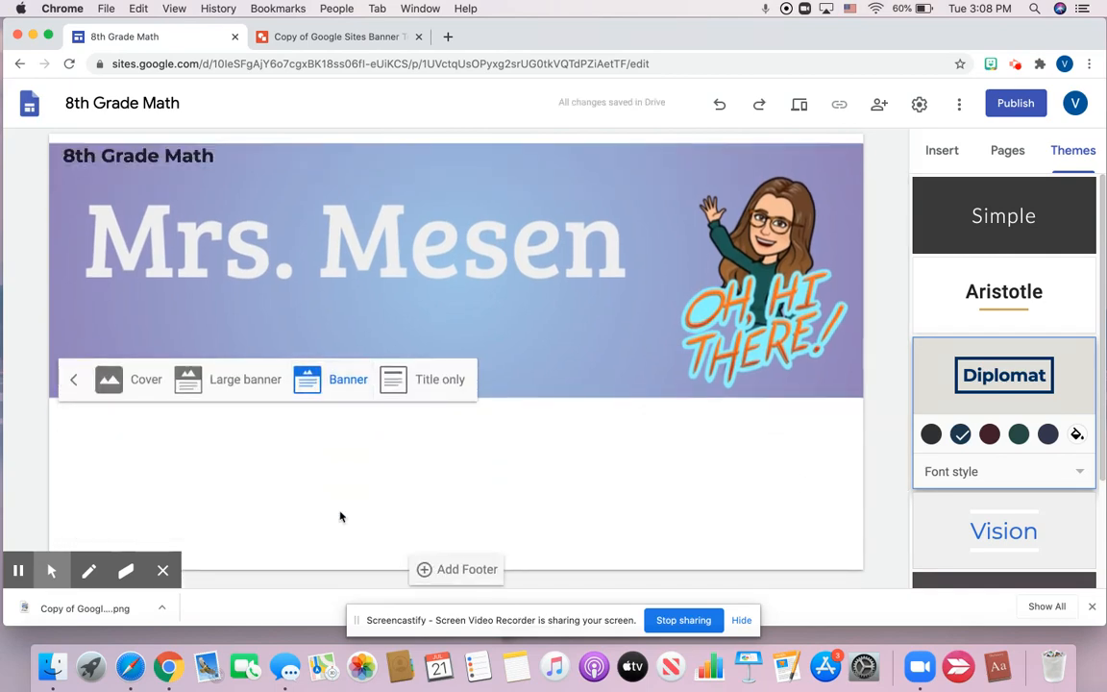
pyautogui.click(387, 486)
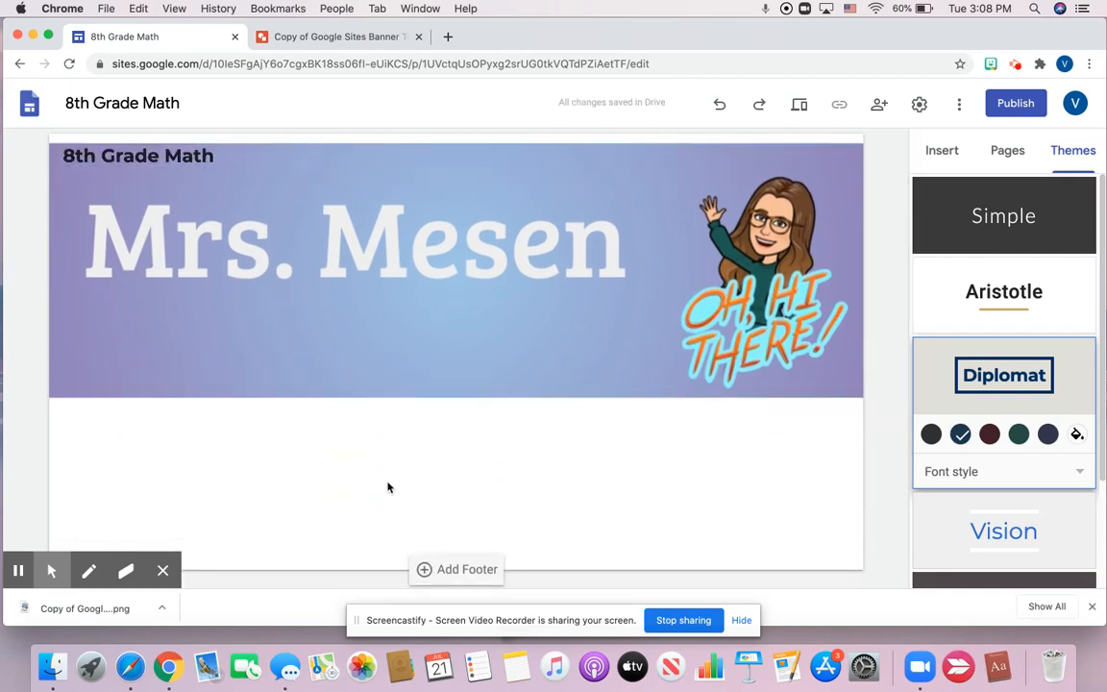
# Step: Insert a text box below the header reading "Welcome! I'm so happy to be your teacher!"
pyautogui.click(943, 153)
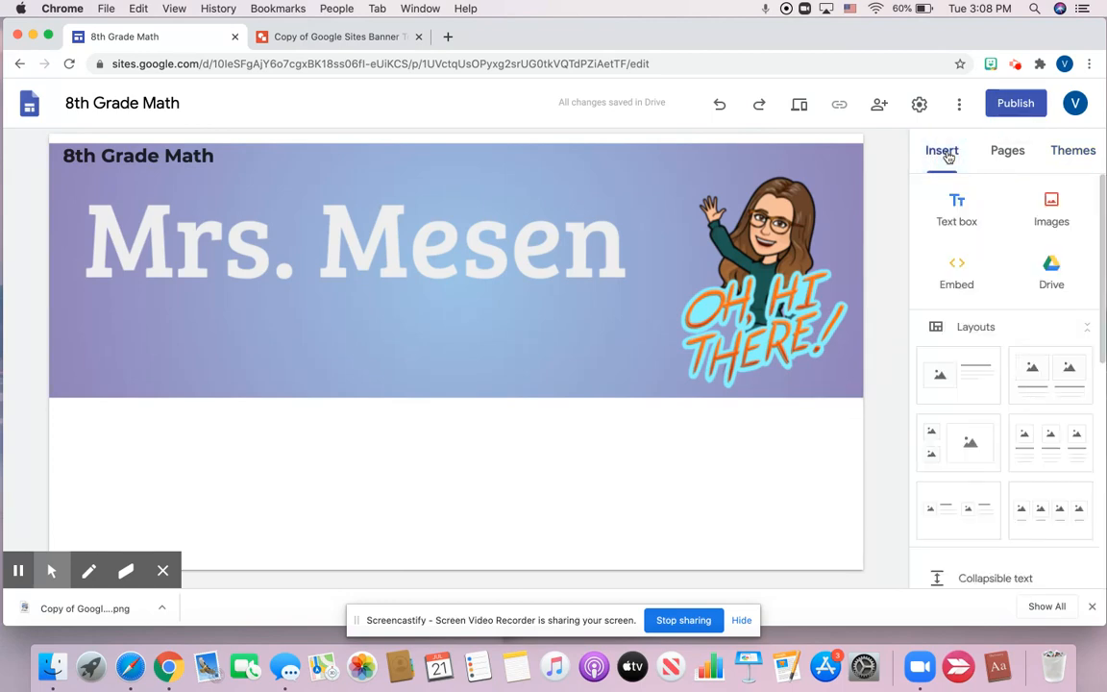
pyautogui.click(954, 200)
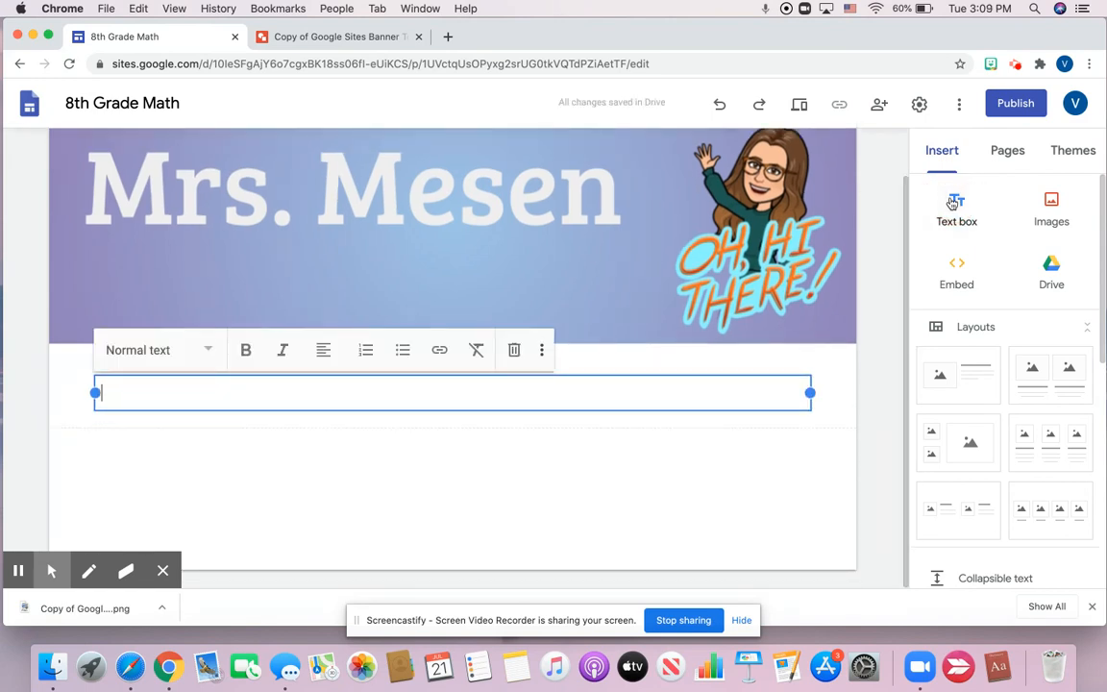
pyautogui.write('We')
pyautogui.write('lco')
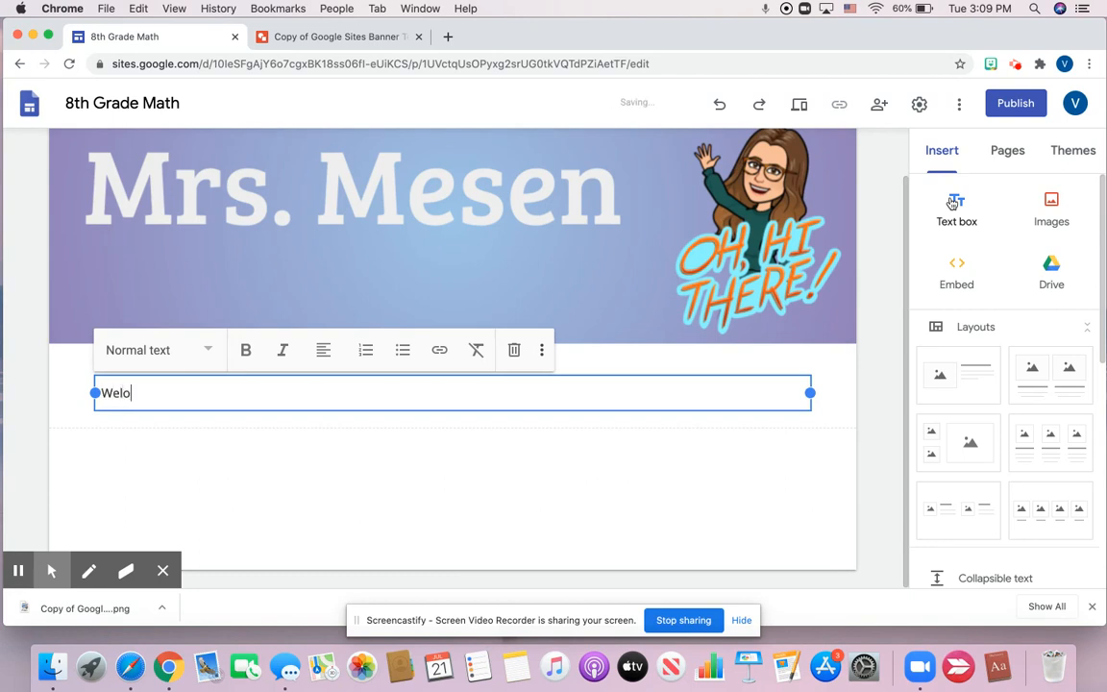
pyautogui.press('BackSpace')
pyautogui.press('BackSpace')
pyautogui.write("lcome! I'm so happ")
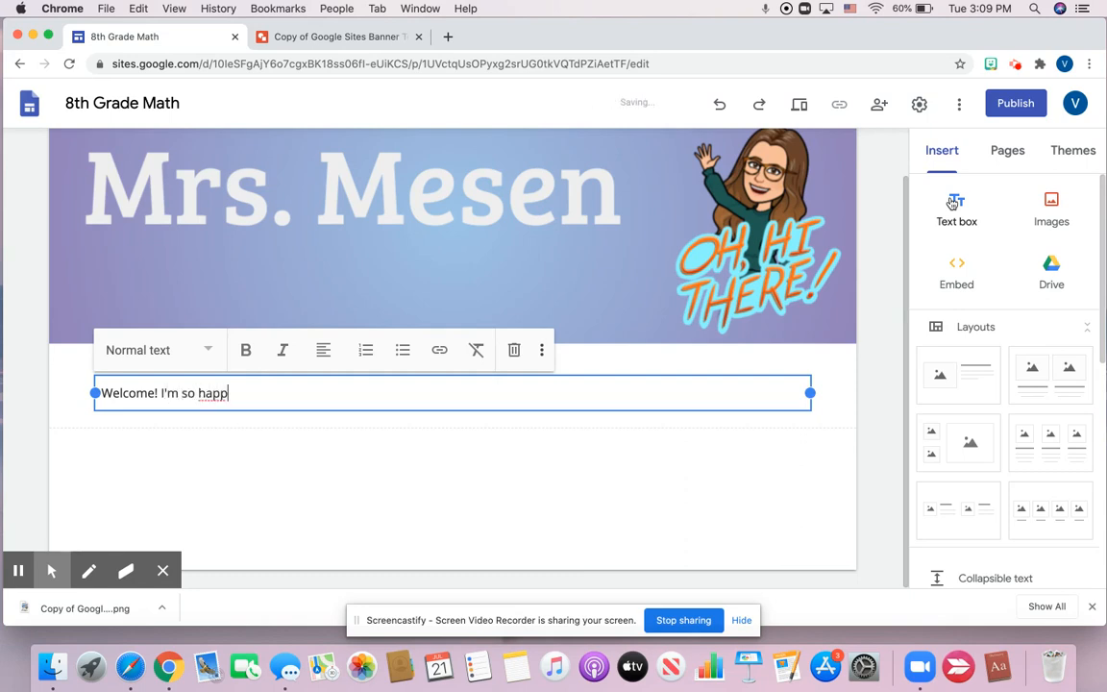
pyautogui.write('y to be your teace')
pyautogui.press('BackSpace')
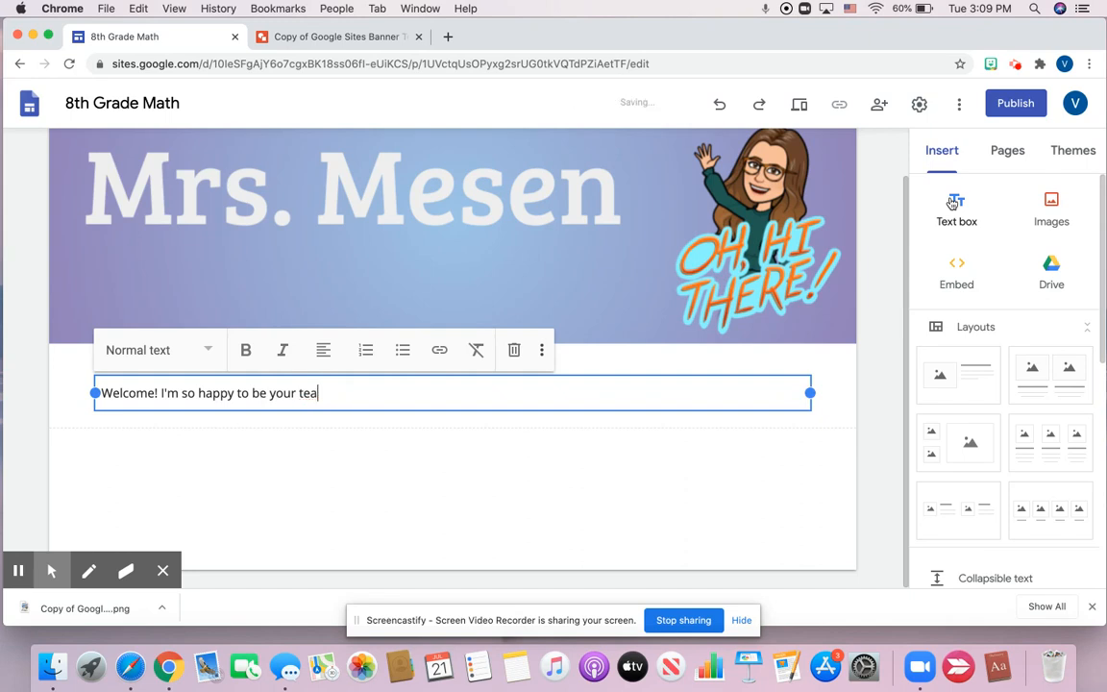
pyautogui.write('cher! ')
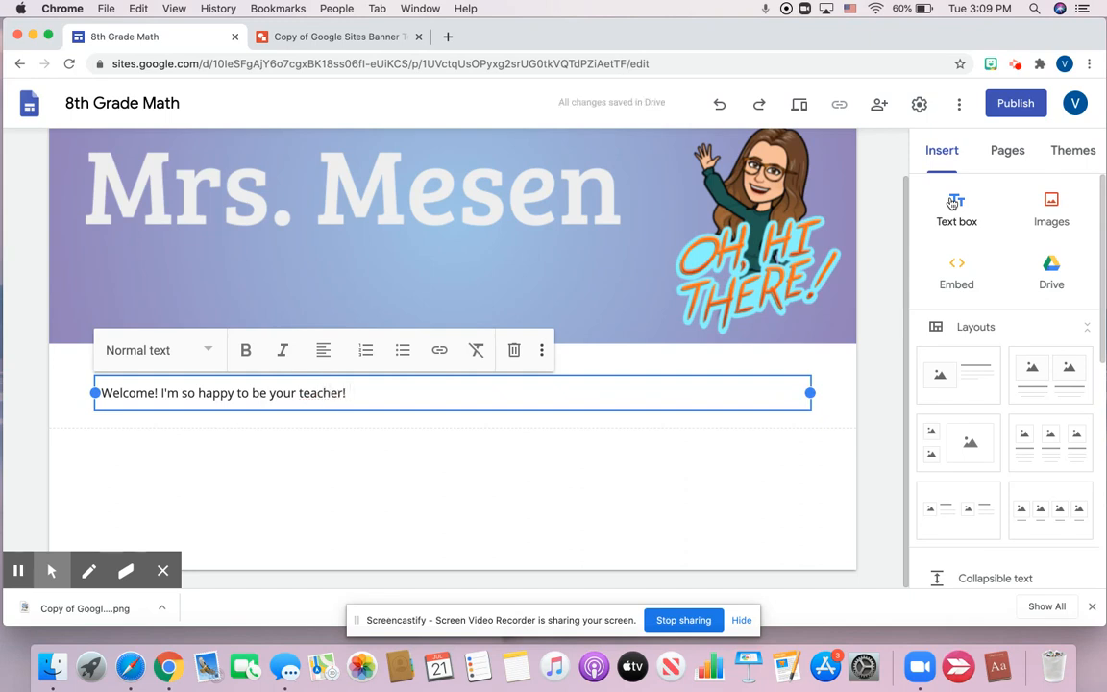
# Step: Continue the welcome message with the sentence "You will be learning 8th grade math!"
pyautogui.write('You will be')
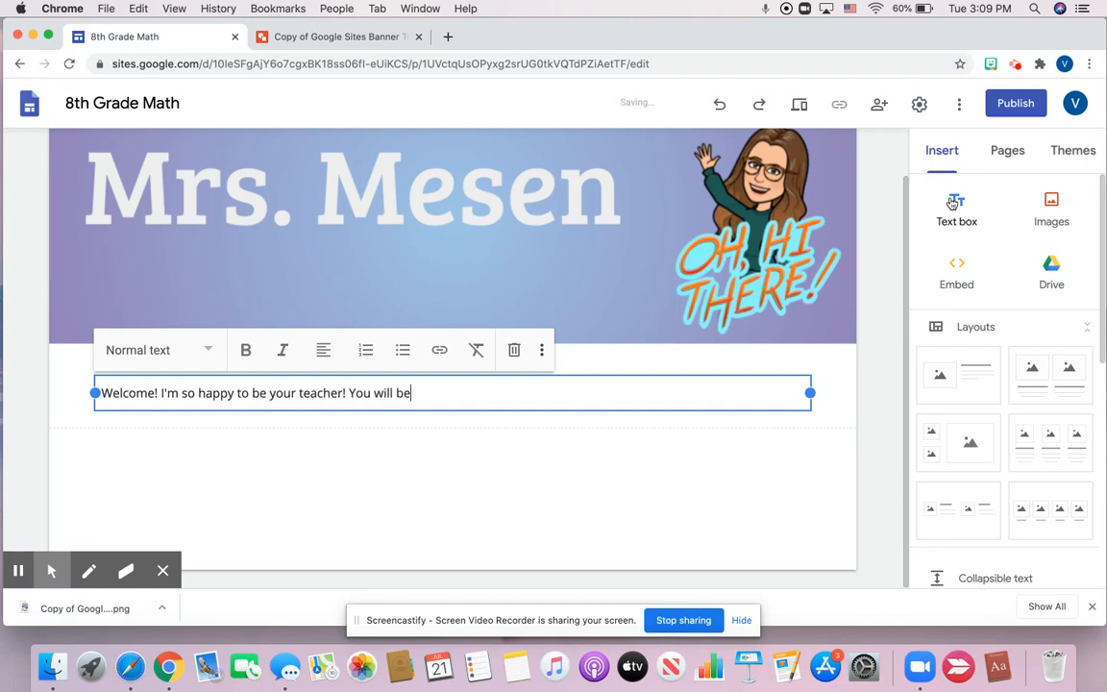
pyautogui.write(' learning')
pyautogui.press('BackSpace')
pyautogui.press('BackSpace')
pyautogui.write('*t')
pyautogui.write('8')
pyautogui.write('th grade ')
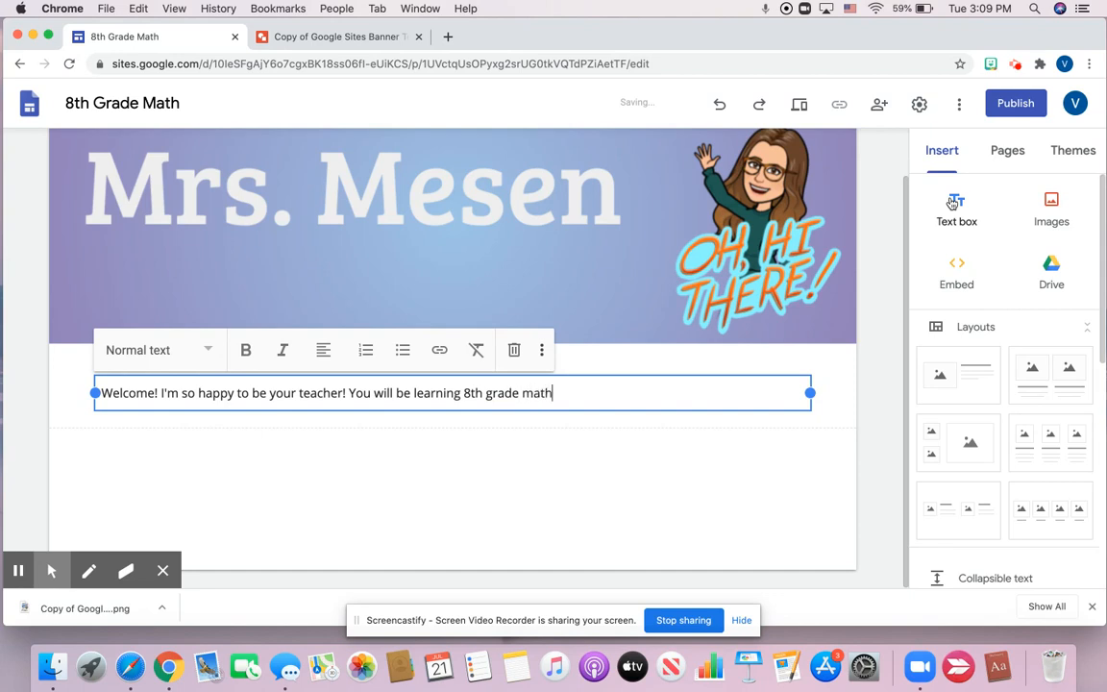
pyautogui.write('math!')
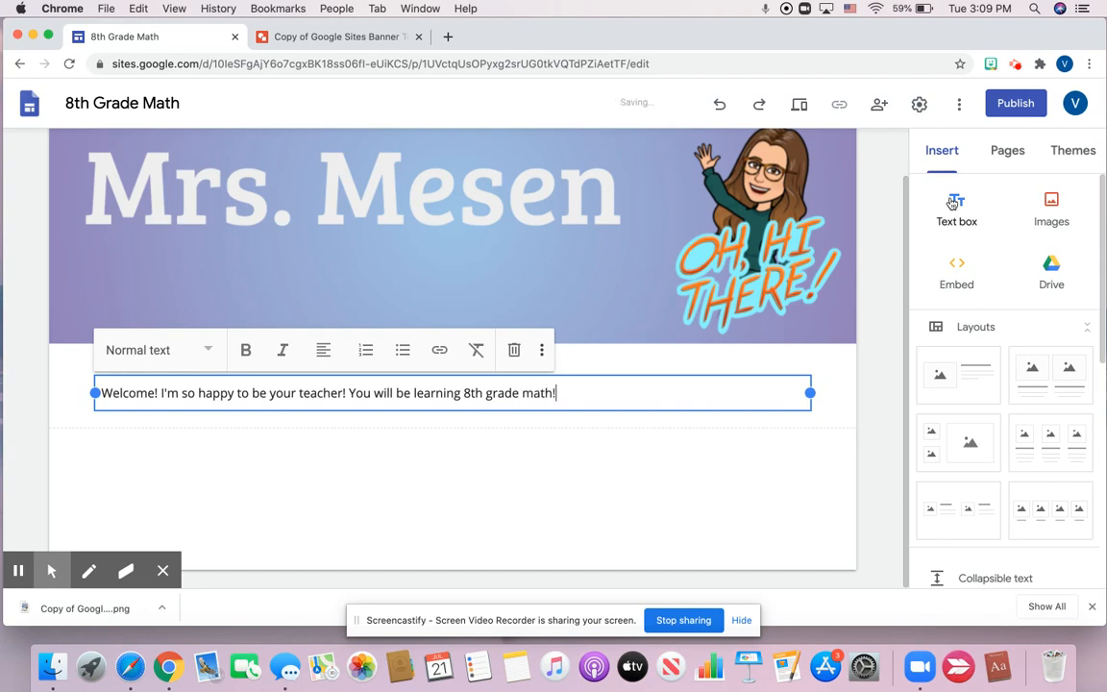
# Step: Center-align the whole welcome message in its text box
pyautogui.tripleClick(444, 393)
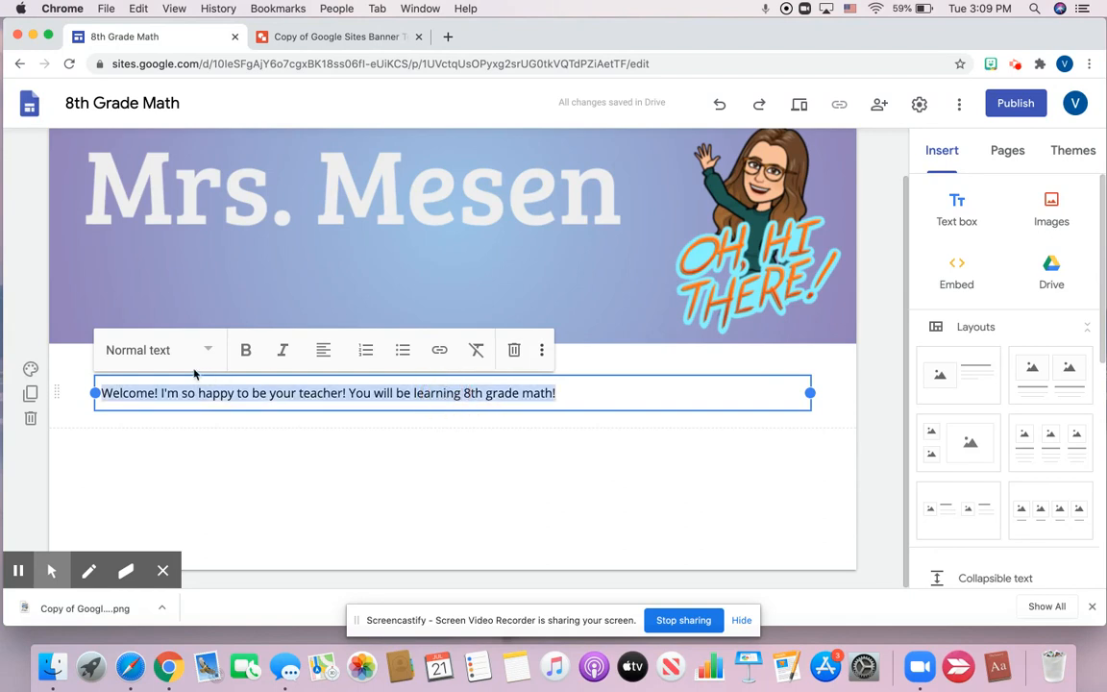
pyautogui.click(324, 349)
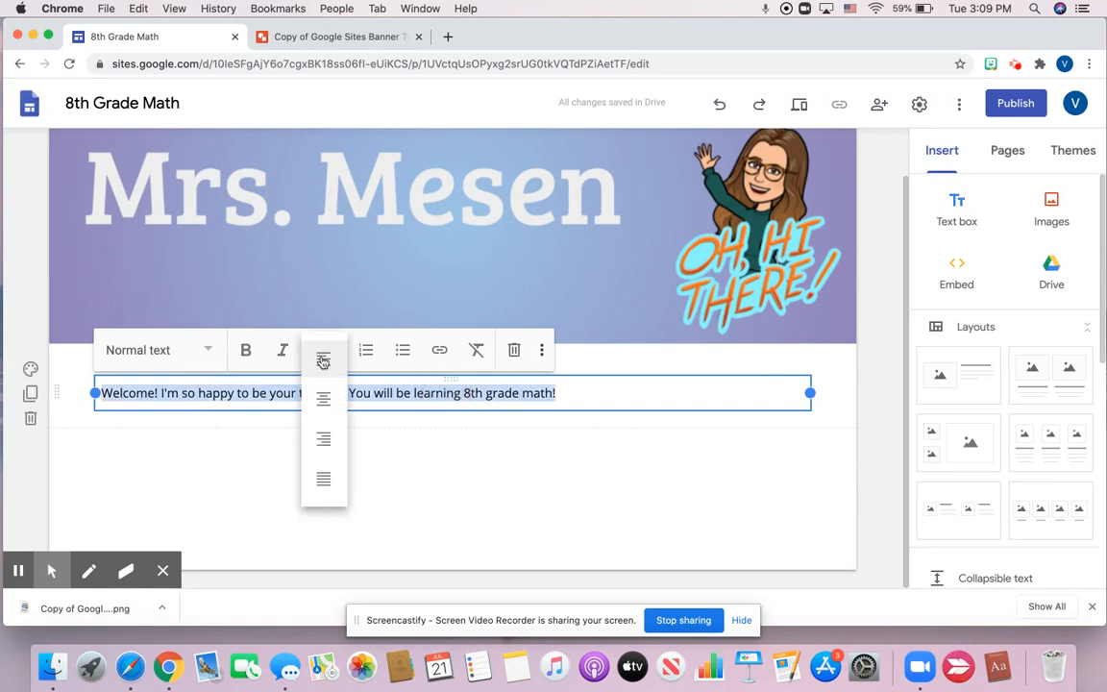
pyautogui.click(323, 398)
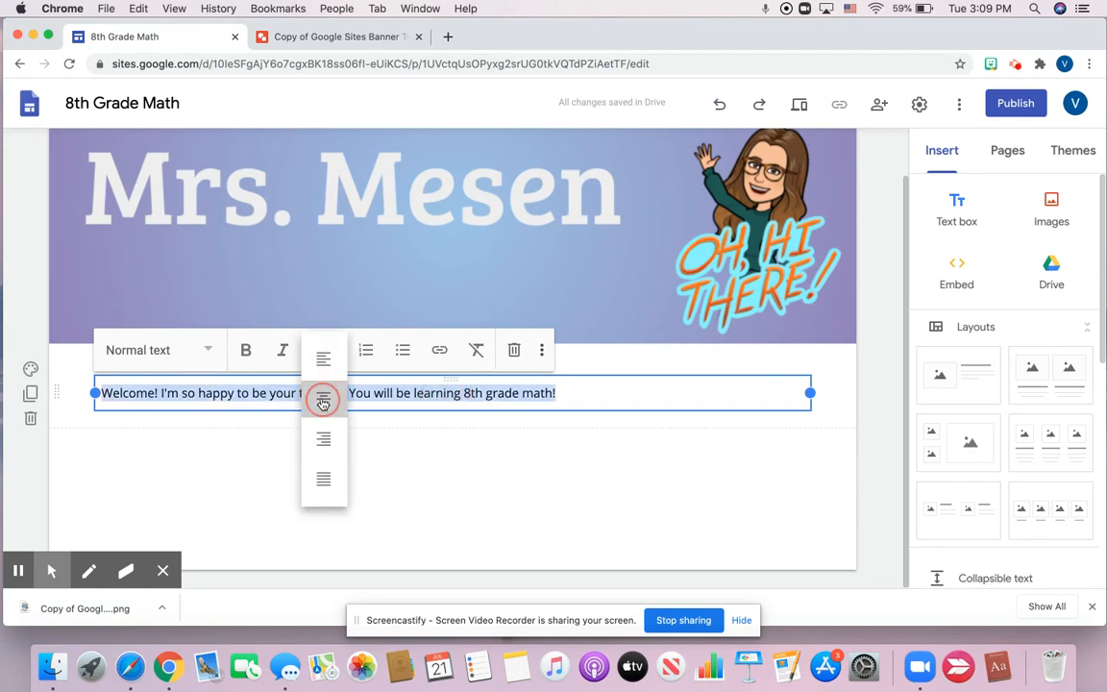
# Step: Try the Normal text, Title, Heading, Subheading and Small styles on the welcome message
pyautogui.click(210, 352)
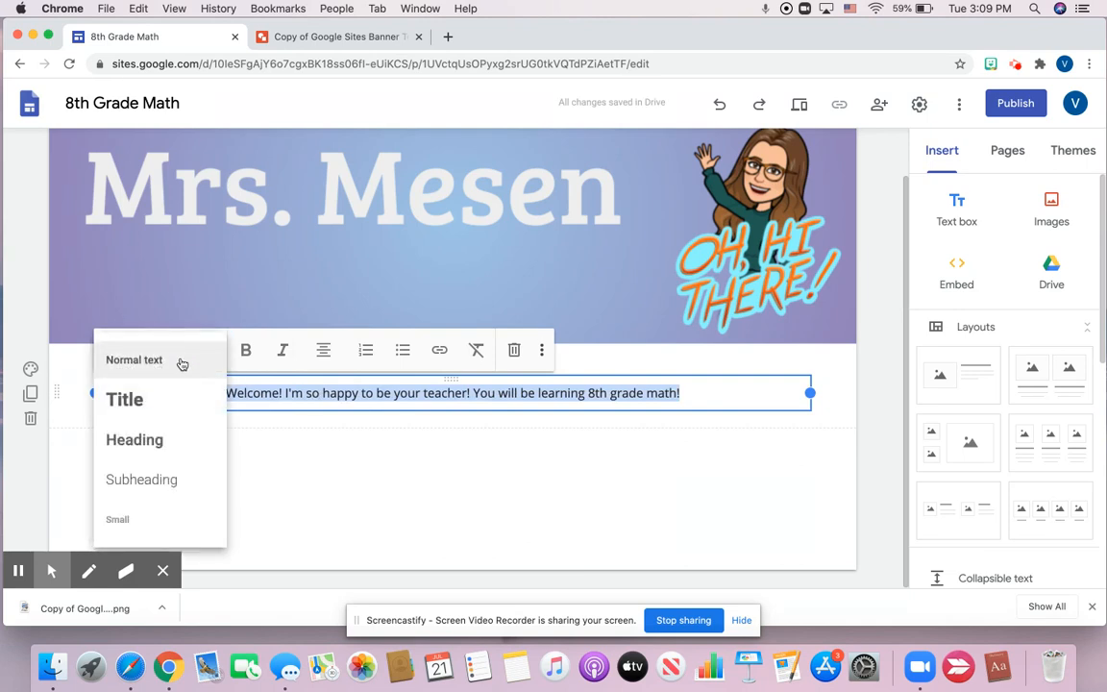
pyautogui.click(182, 366)
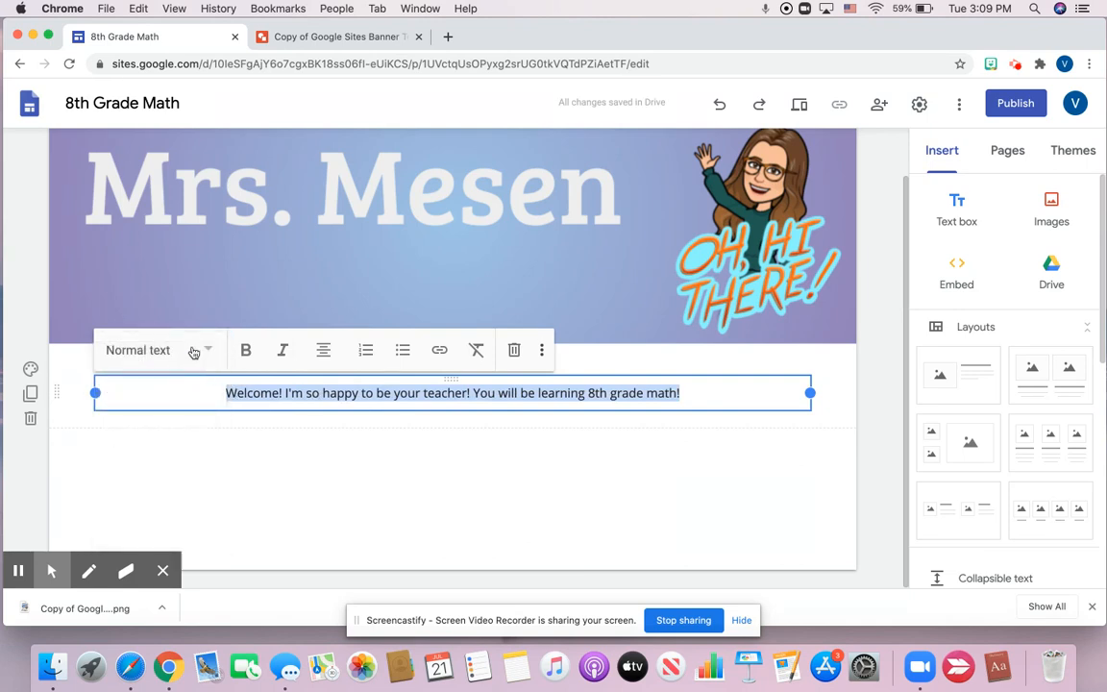
pyautogui.click(195, 350)
pyautogui.click(181, 394)
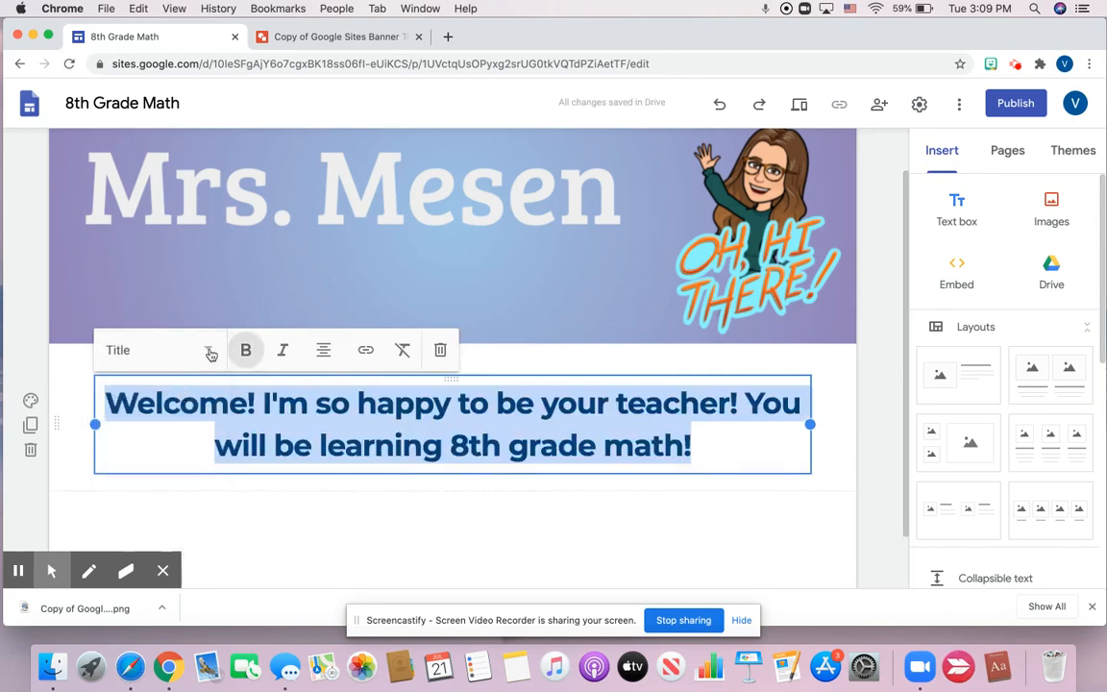
pyautogui.click(210, 354)
pyautogui.click(193, 434)
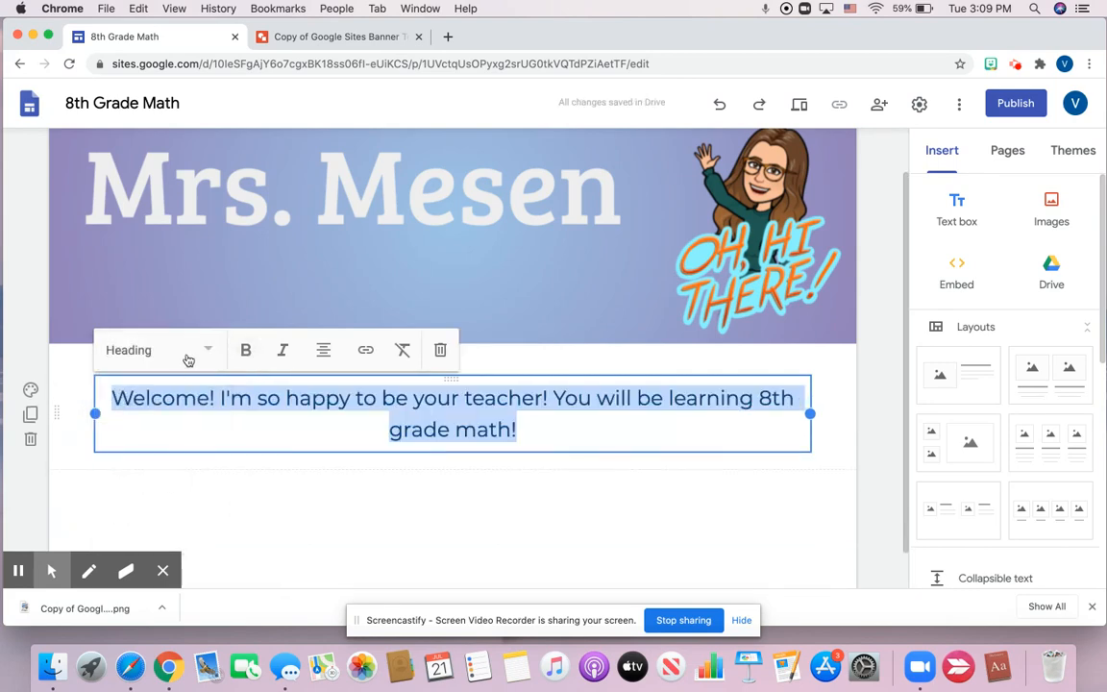
pyautogui.click(188, 359)
pyautogui.click(178, 479)
pyautogui.click(186, 354)
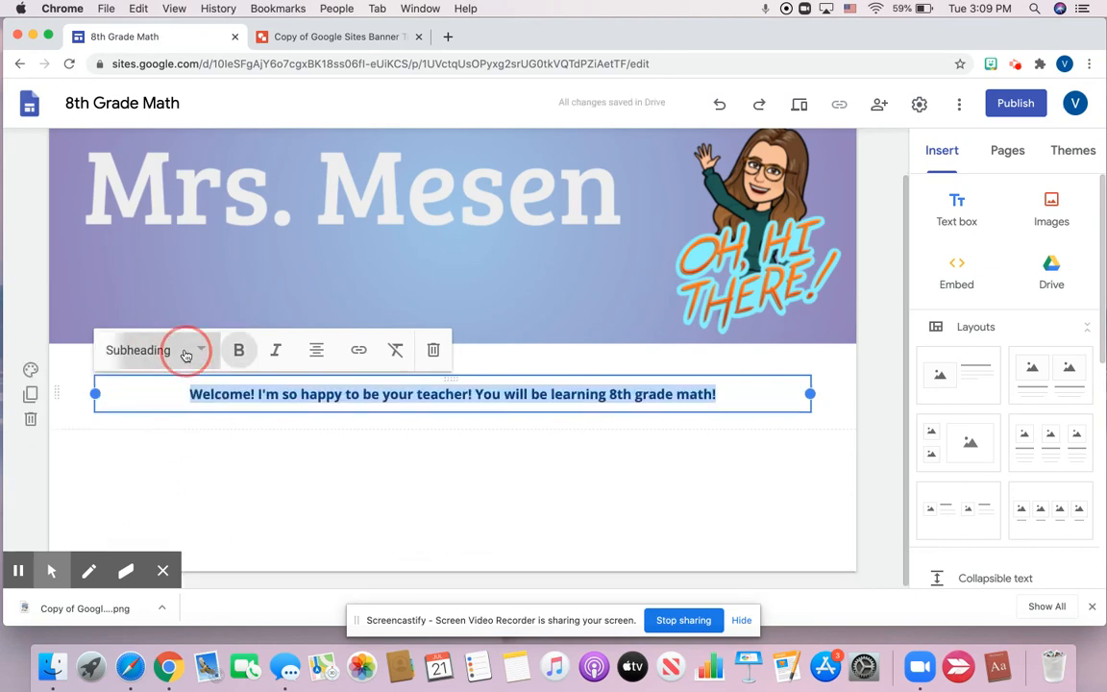
pyautogui.click(178, 513)
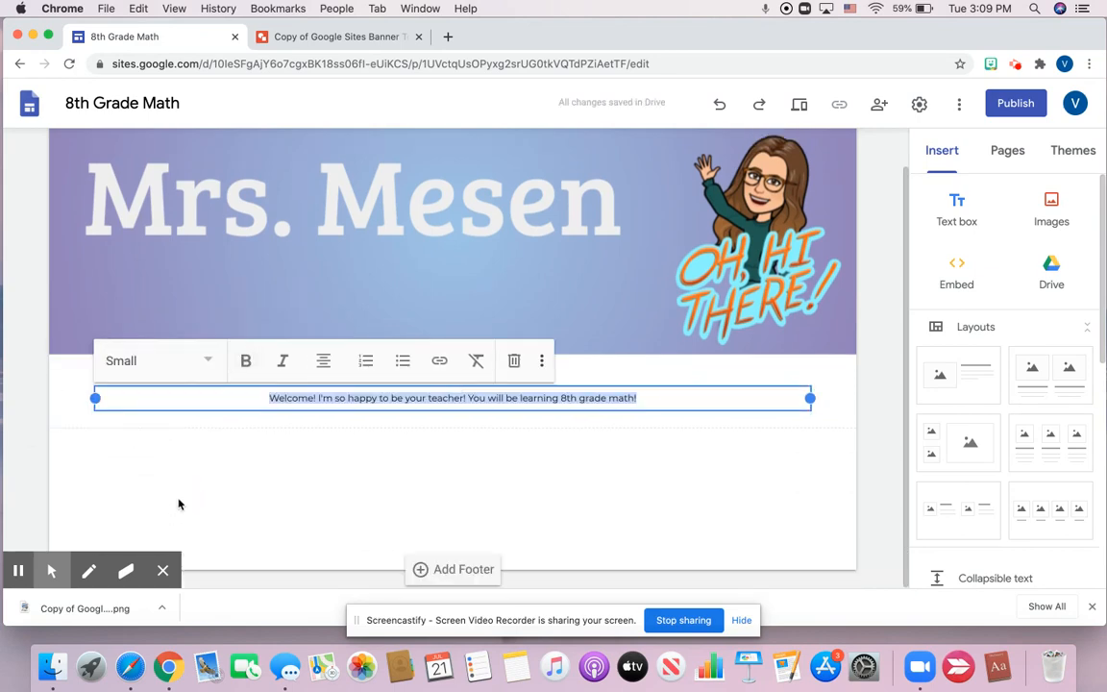
# Step: Apply the Heading style to the welcome message and deselect the text
pyautogui.click(201, 361)
pyautogui.click(197, 450)
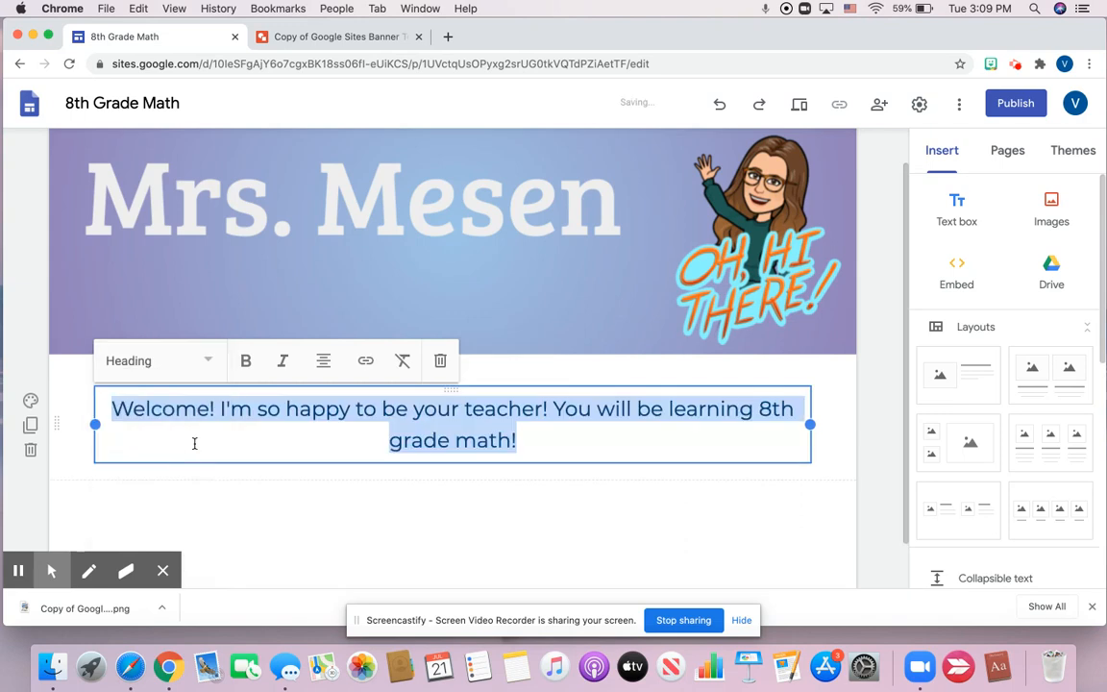
pyautogui.click(794, 414)
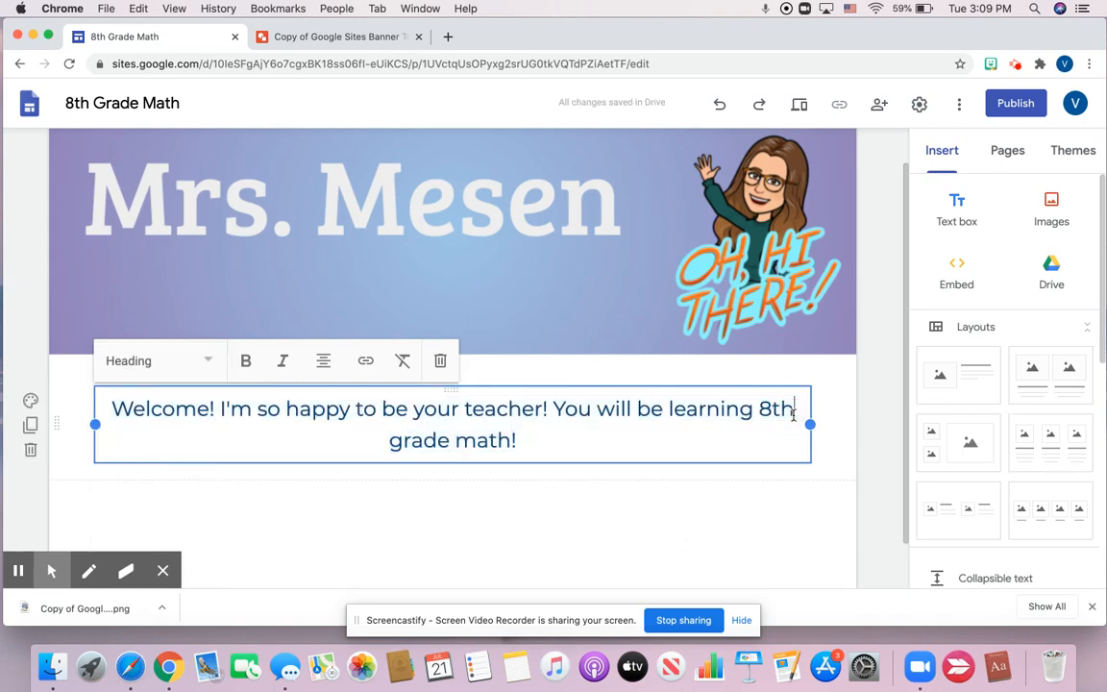
# Step: Try the Diplomat theme's dark red, green, purple-blue and black colors on the page with the welcome message
pyautogui.click(1080, 141)
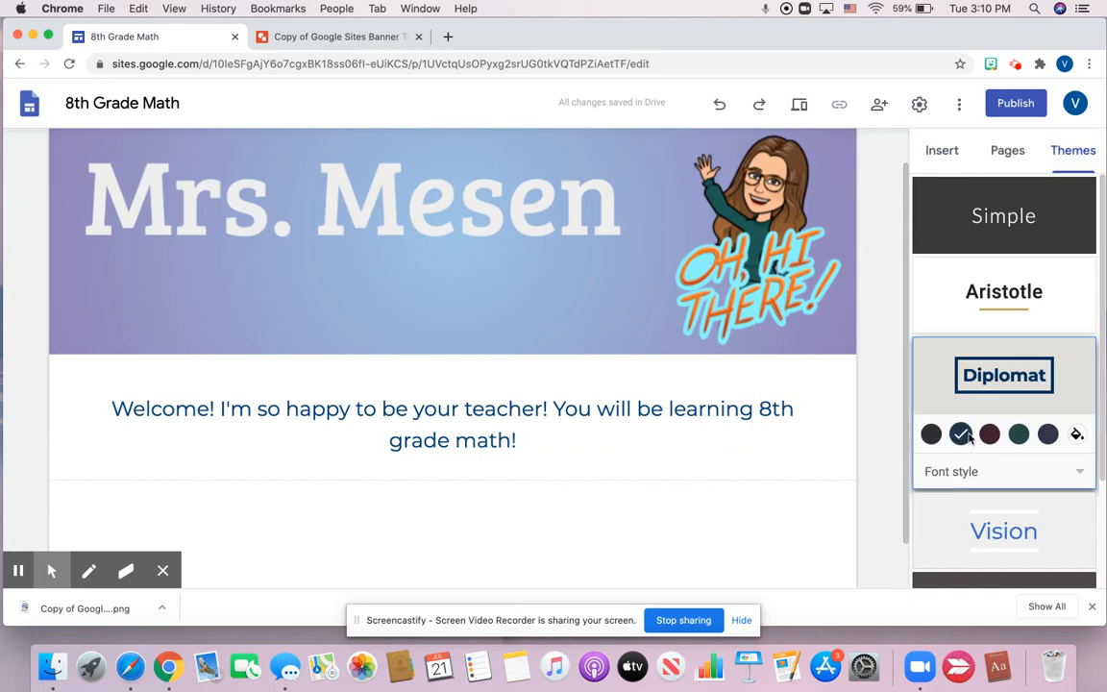
pyautogui.click(989, 434)
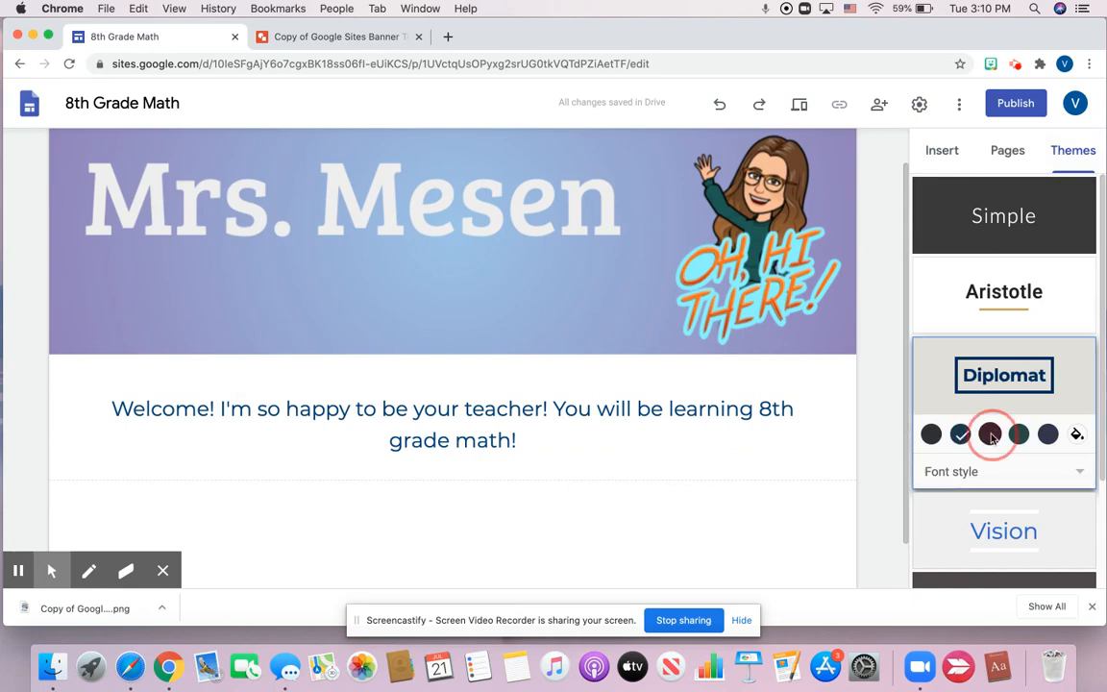
pyautogui.click(1019, 435)
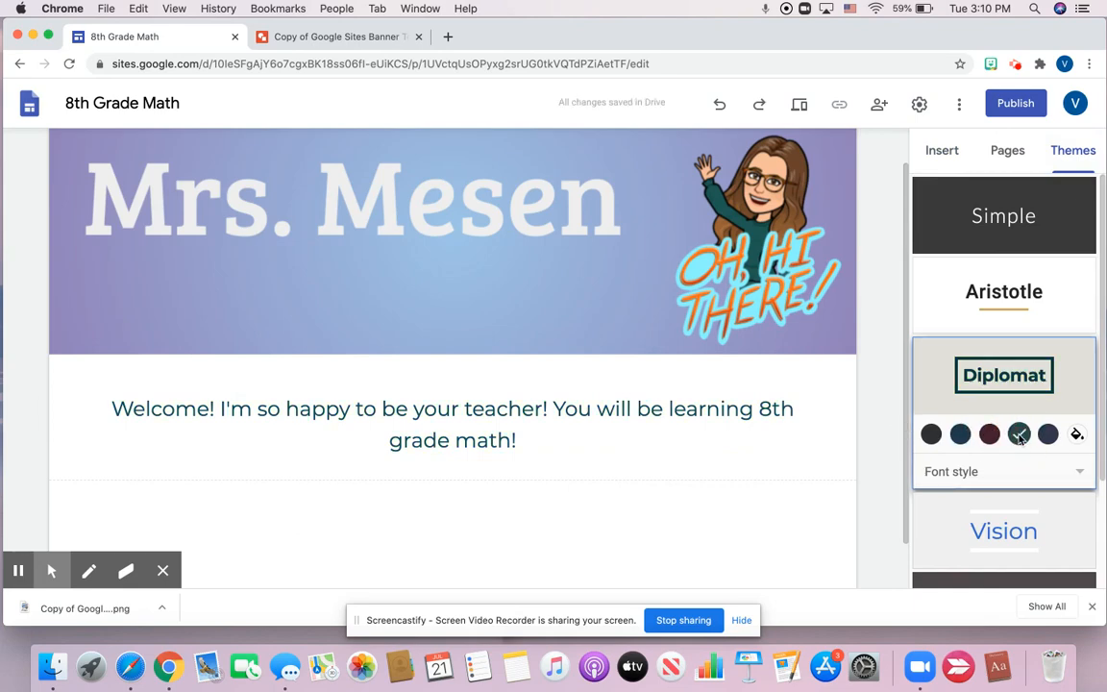
pyautogui.click(1047, 434)
pyautogui.click(931, 434)
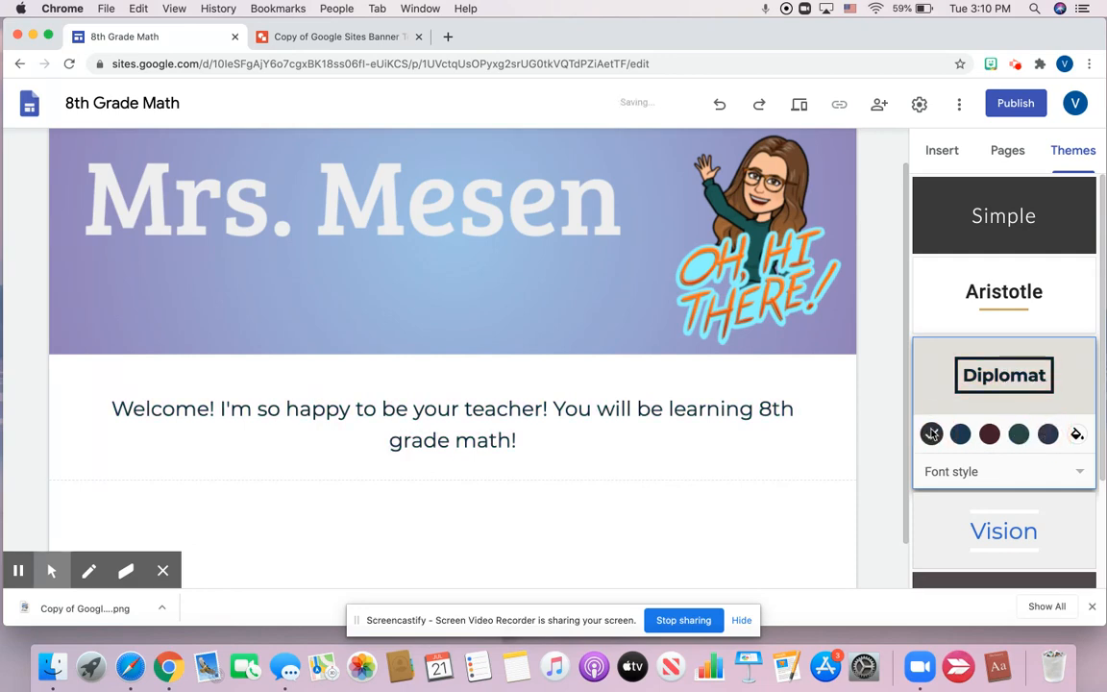
# Step: Try the Aristotle, Simple, Vision, Level and Impression themes on the page
pyautogui.click(947, 317)
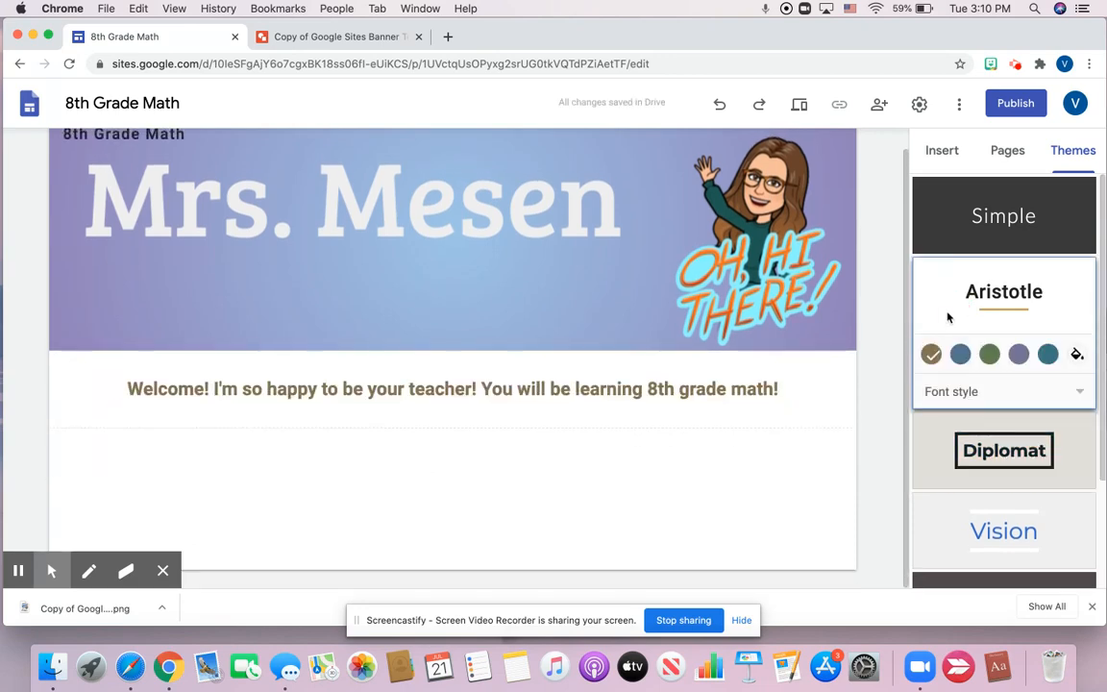
pyautogui.click(956, 230)
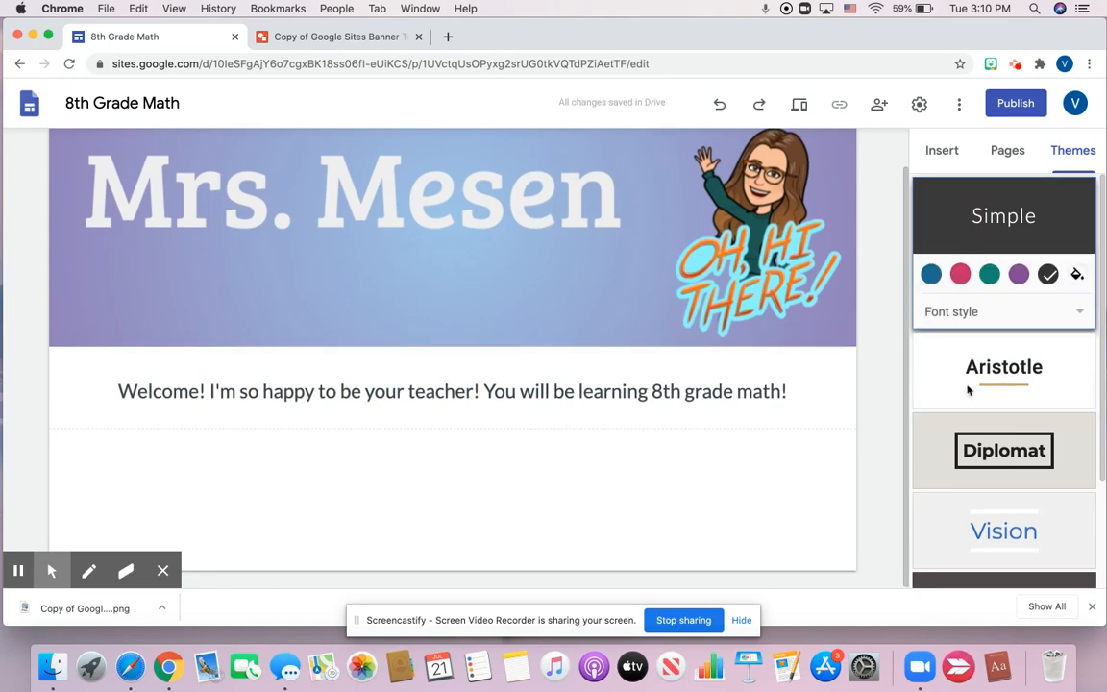
pyautogui.click(982, 521)
pyautogui.scroll(-1, 982, 514)
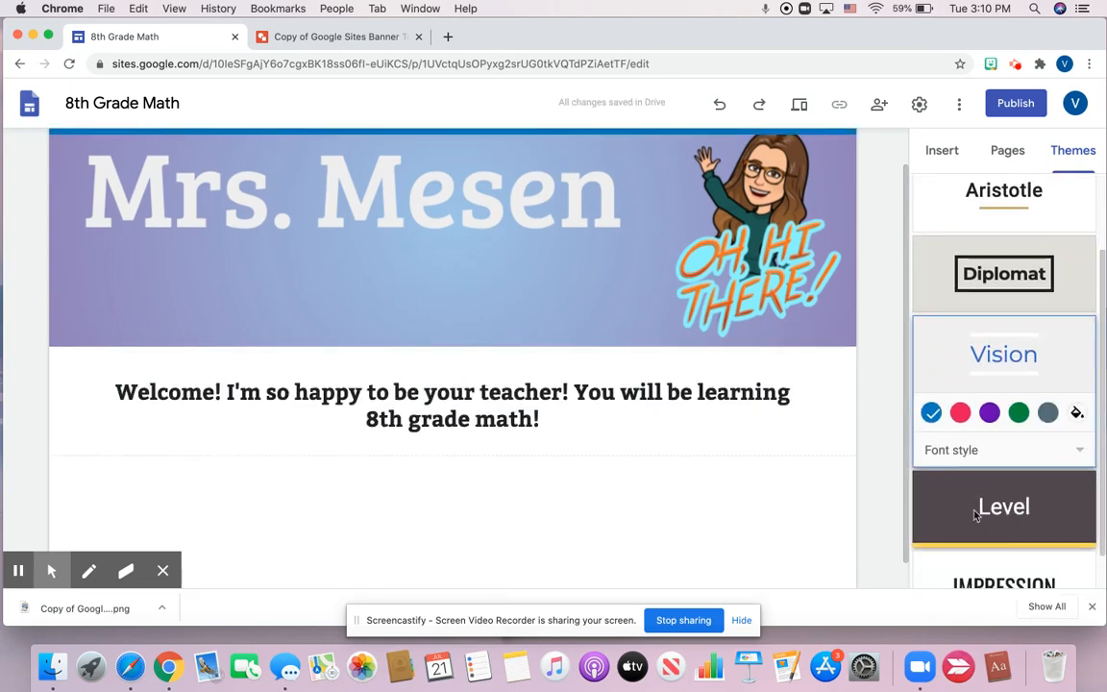
pyautogui.click(982, 508)
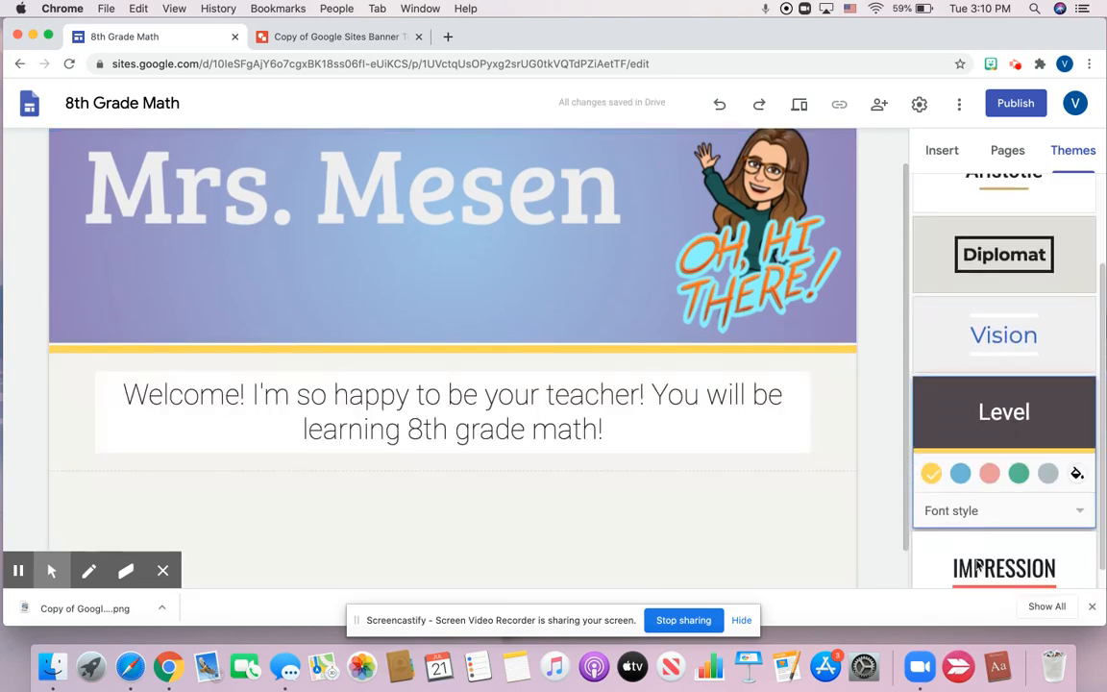
pyautogui.click(977, 565)
# Step: Try the Level theme's blue, pink, green and gray colors on the page
pyautogui.click(990, 494)
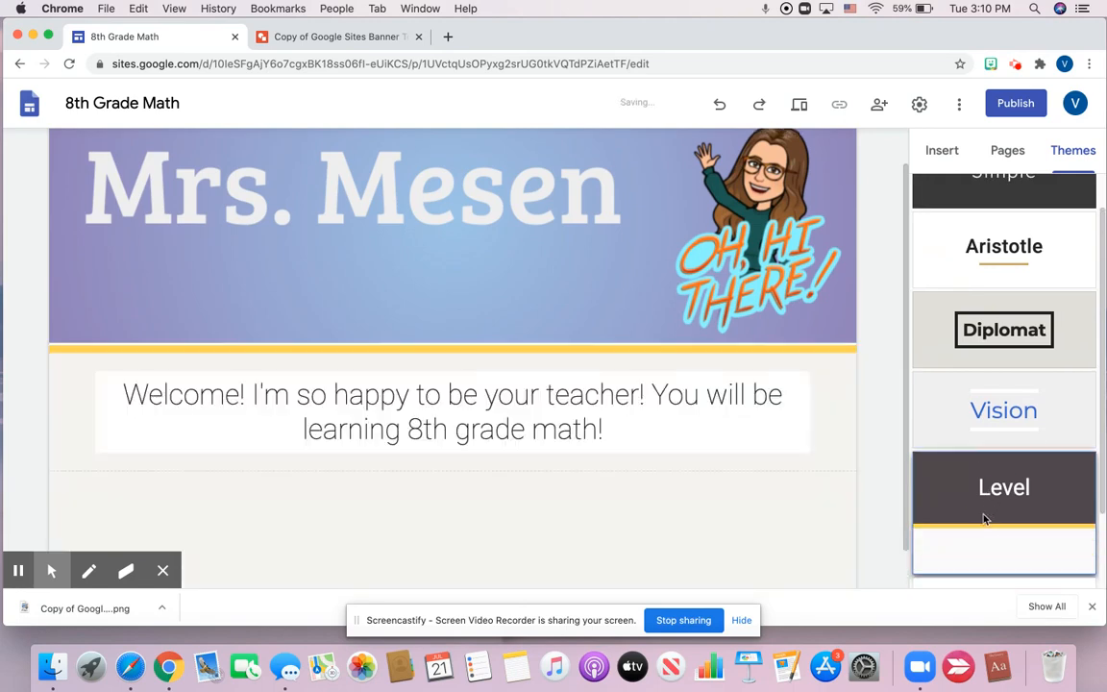
pyautogui.click(962, 549)
pyautogui.click(990, 548)
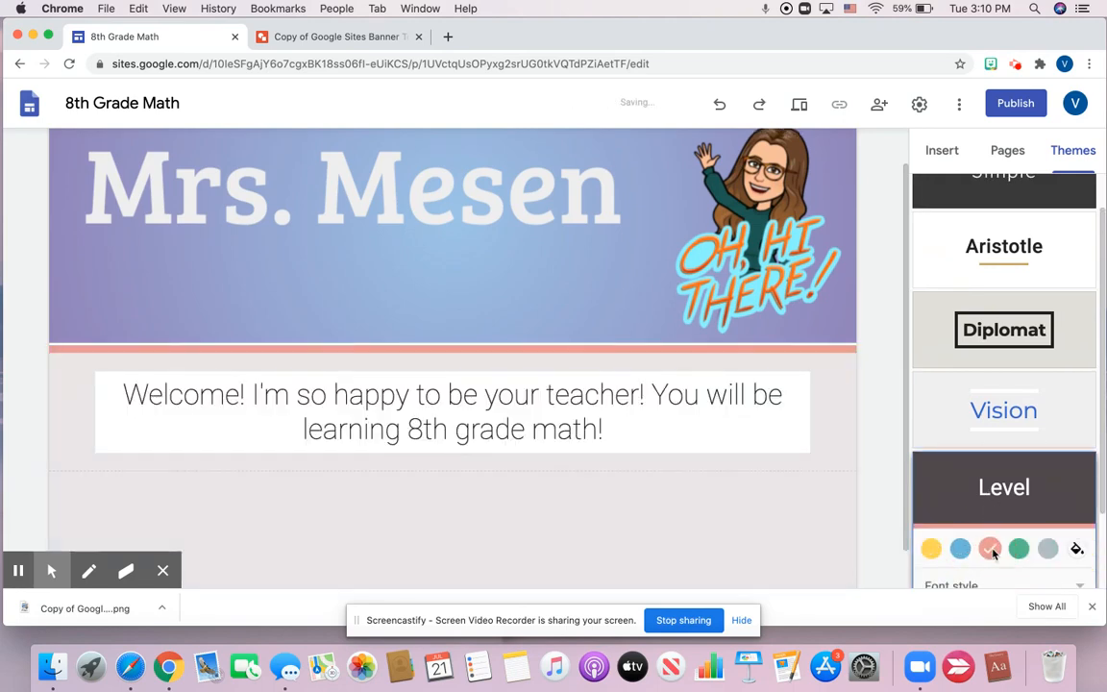
pyautogui.click(1018, 549)
pyautogui.click(1047, 550)
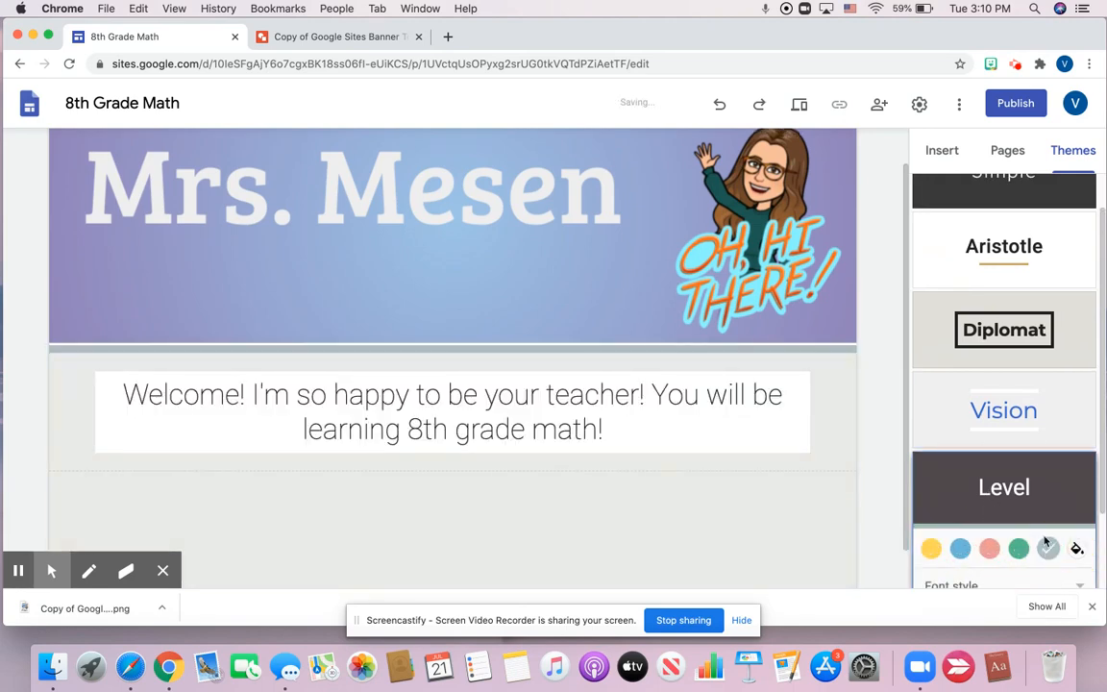
# Step: Preview the Vision theme and apply the Diplomat theme in black to the site
pyautogui.click(990, 406)
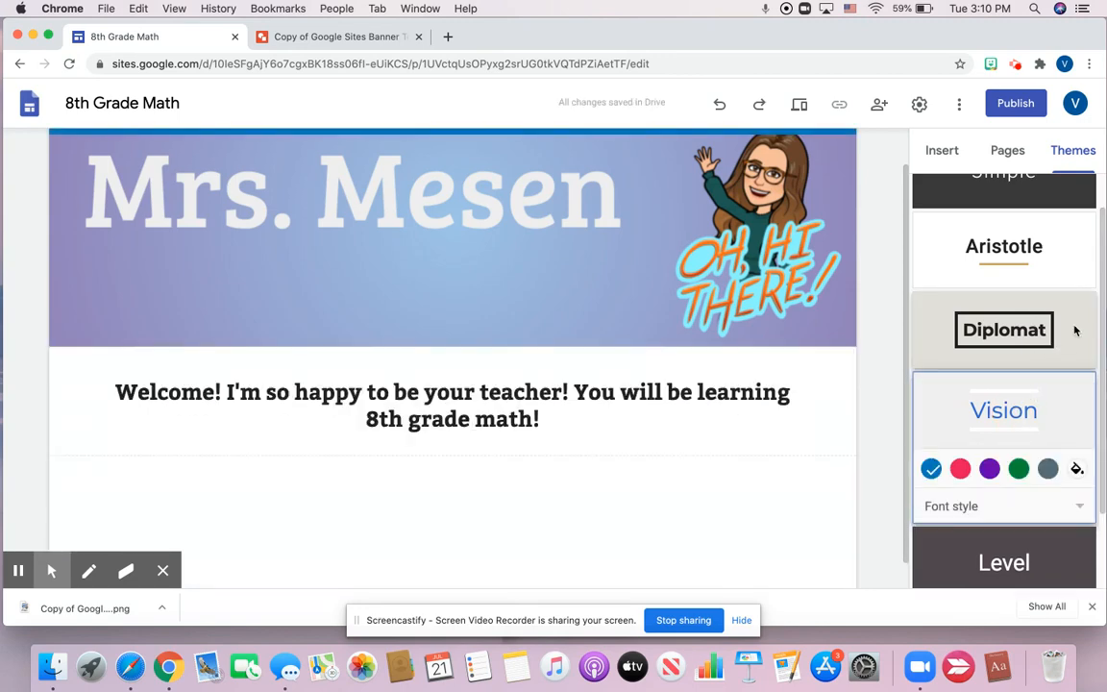
pyautogui.click(1075, 330)
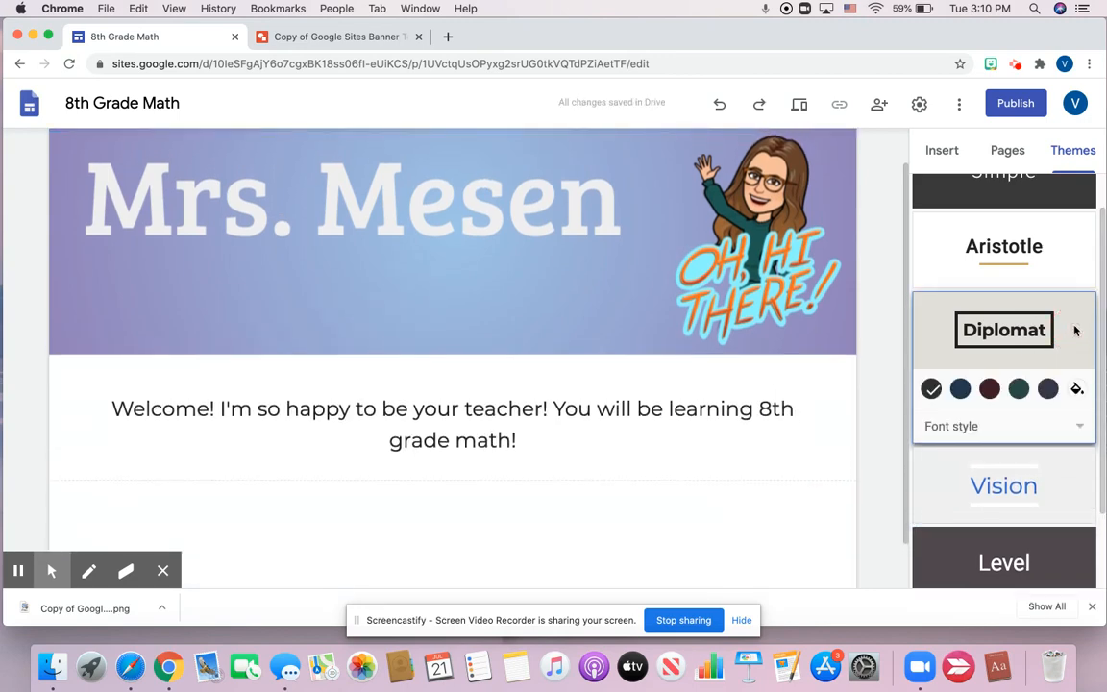
pyautogui.click(557, 474)
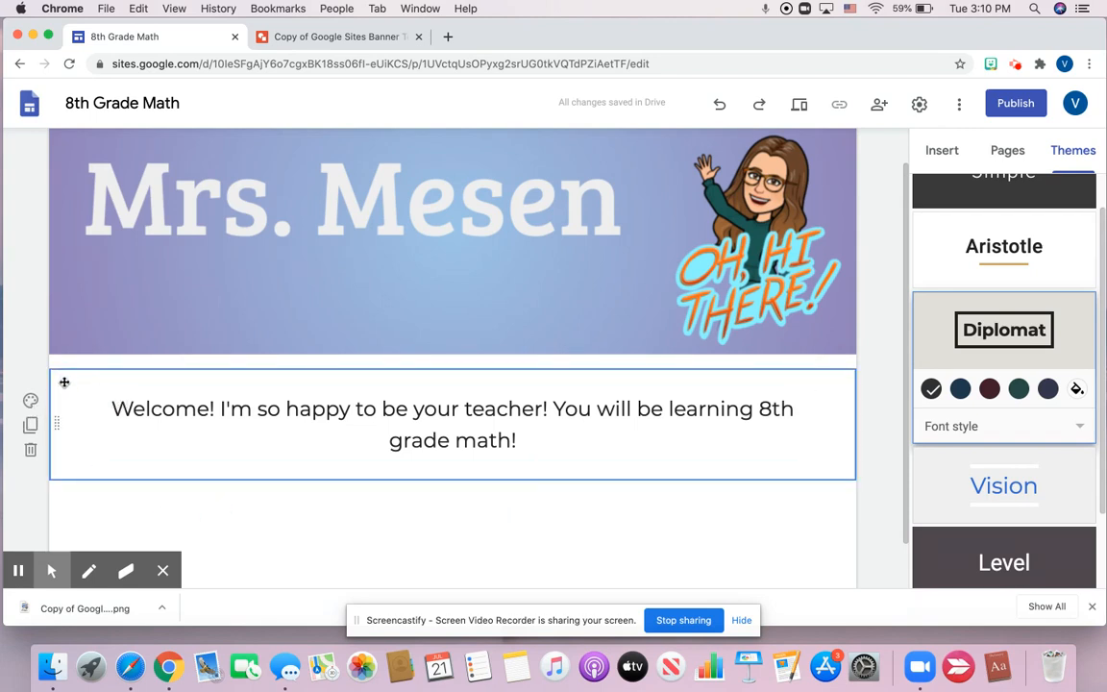
# Step: Try the Emphasis 1 and Emphasis 2 backgrounds on the welcome message section and restore the Regular background
pyautogui.click(29, 402)
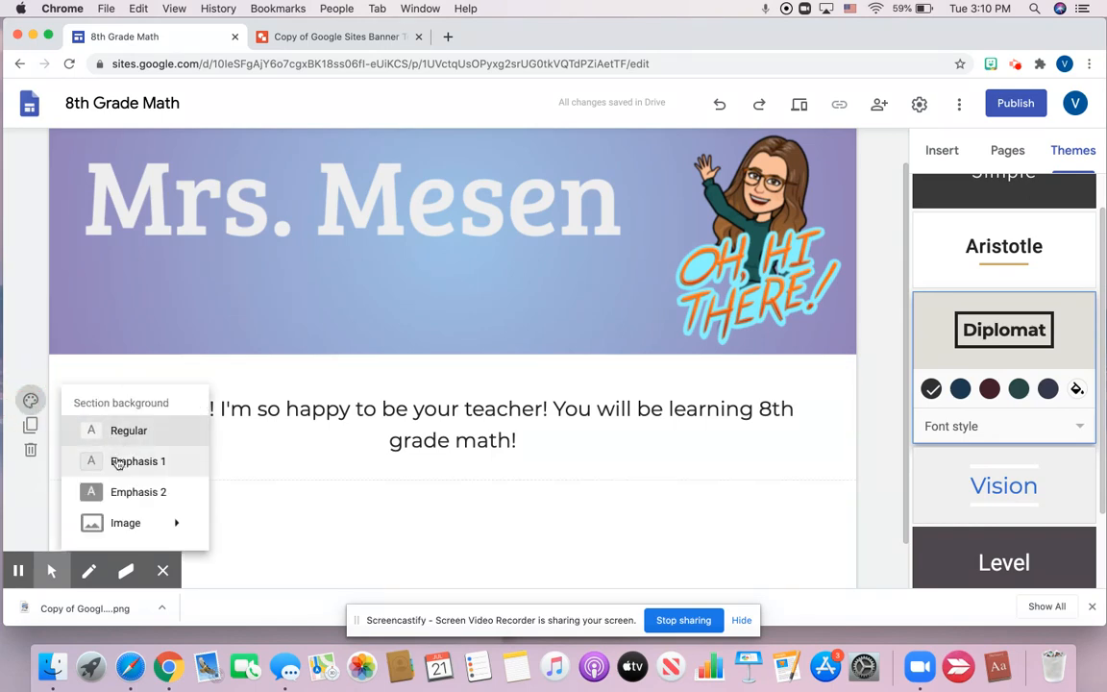
pyautogui.click(119, 463)
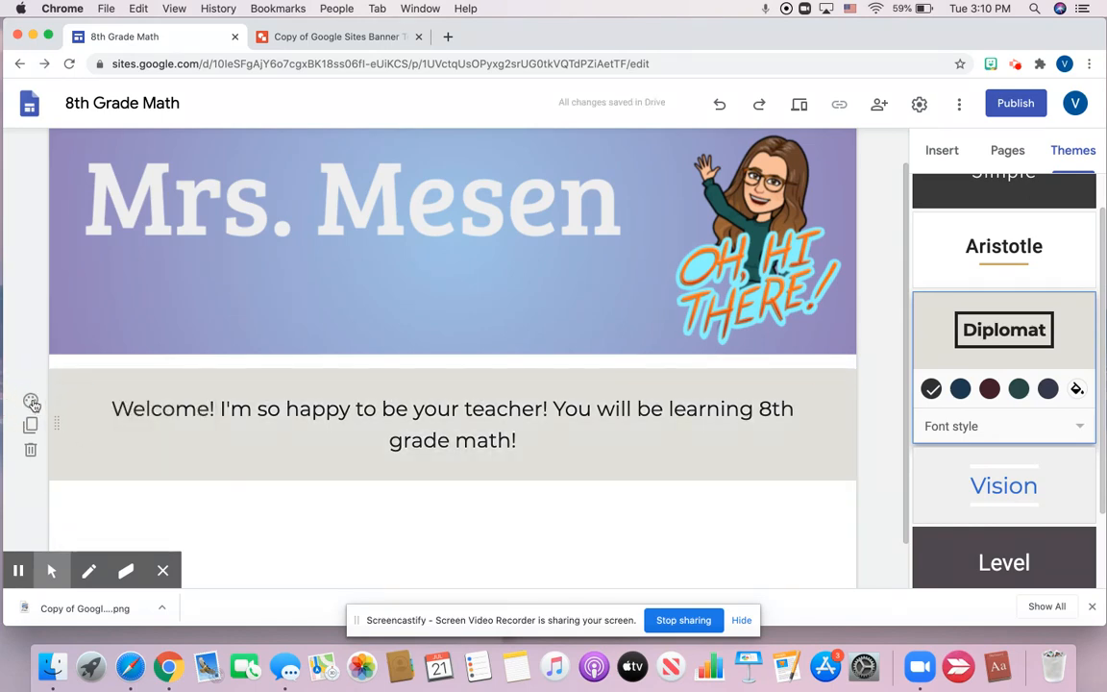
pyautogui.click(30, 402)
pyautogui.click(105, 488)
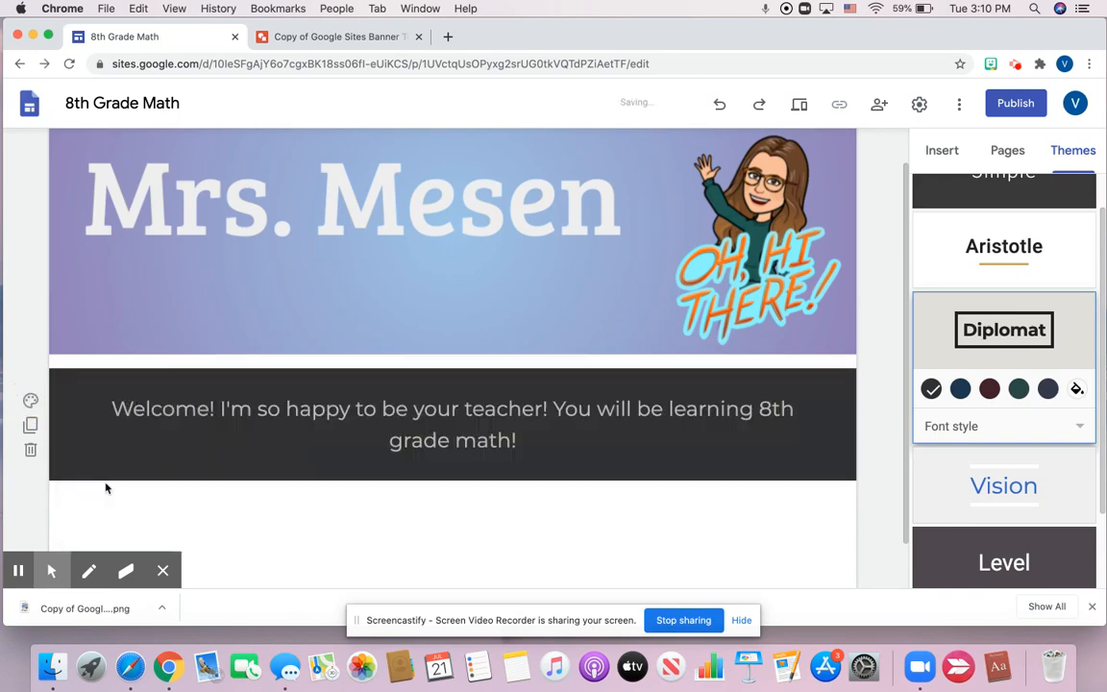
pyautogui.click(30, 400)
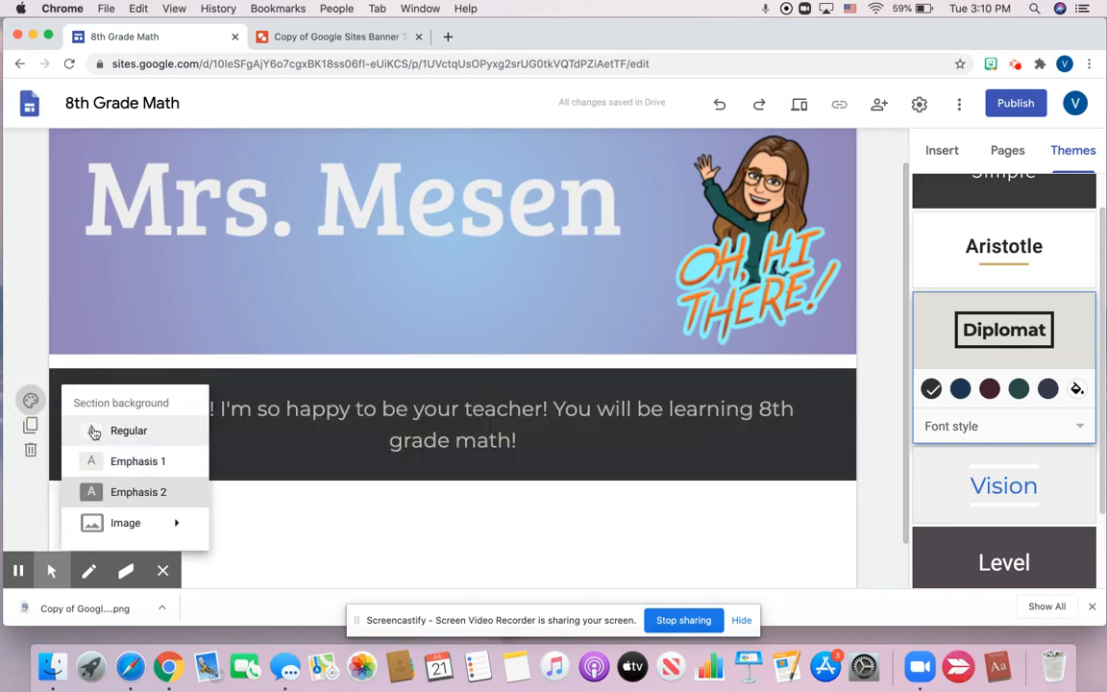
pyautogui.click(93, 432)
# Step: View the image background options for the welcome section, try Emphasis 1 once more and reset the background to Regular
pyautogui.click(30, 400)
pyautogui.click(116, 526)
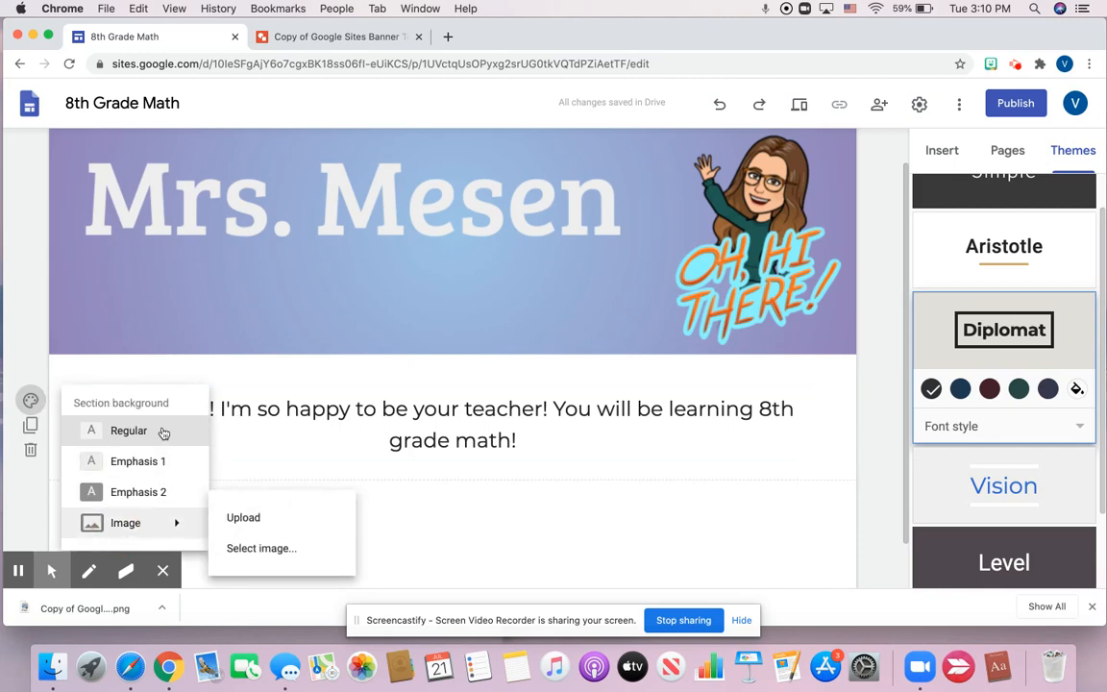
pyautogui.click(162, 462)
pyautogui.click(239, 497)
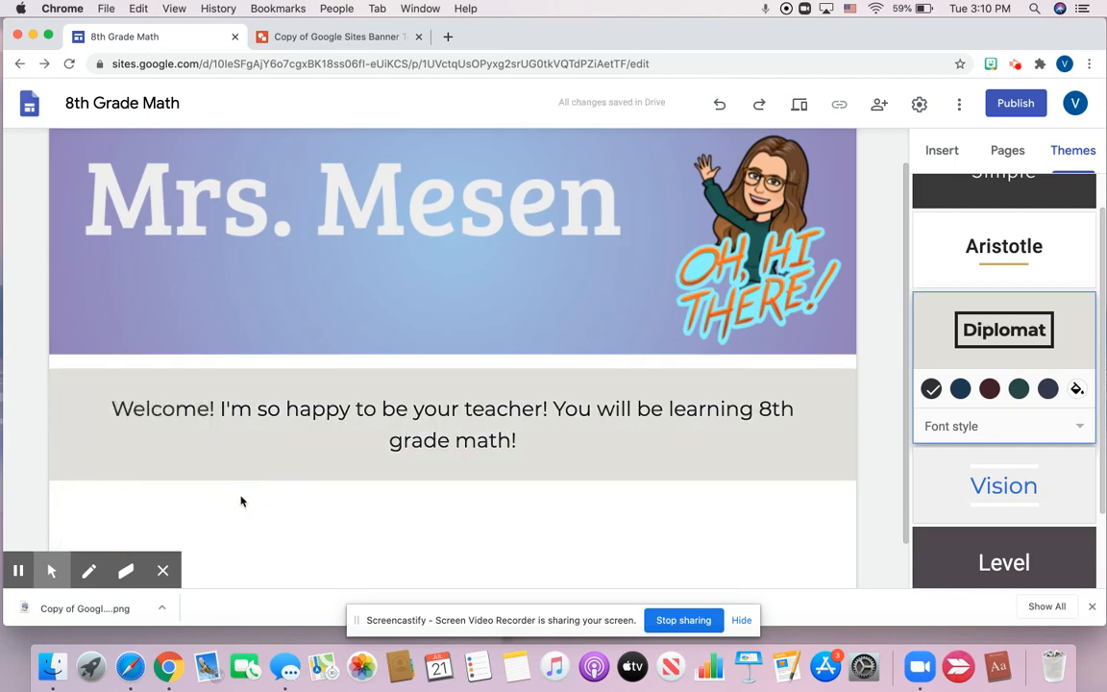
pyautogui.click(30, 401)
pyautogui.click(89, 431)
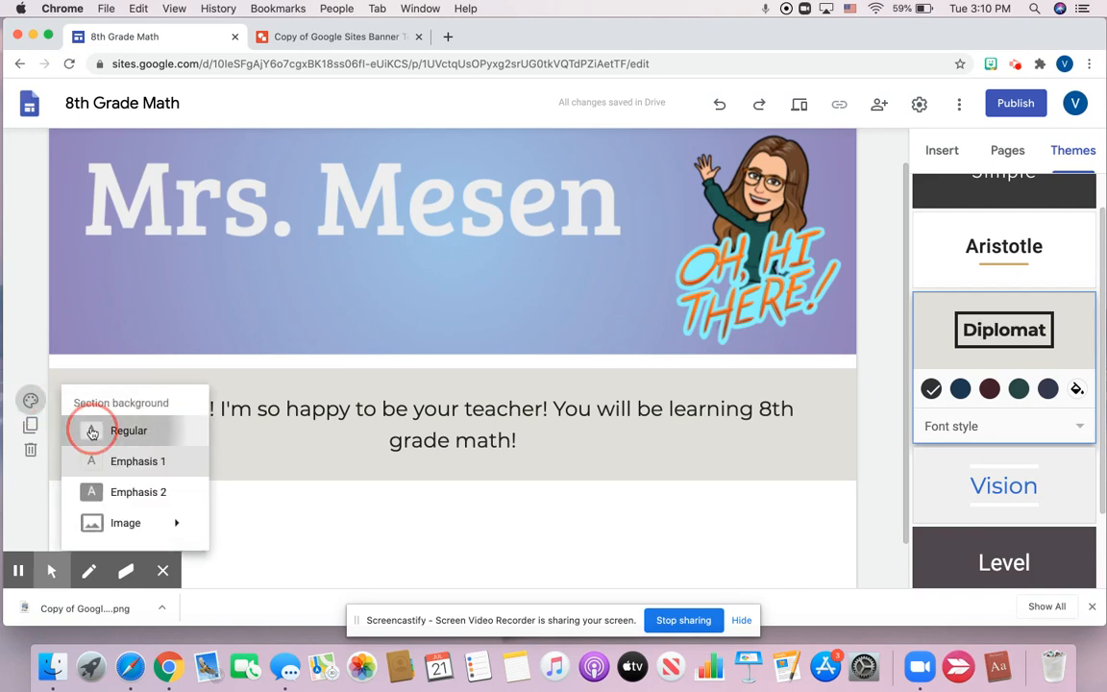
# Step: Insert a divider below the welcome message and deselect it
pyautogui.scroll(-2, 356, 554)
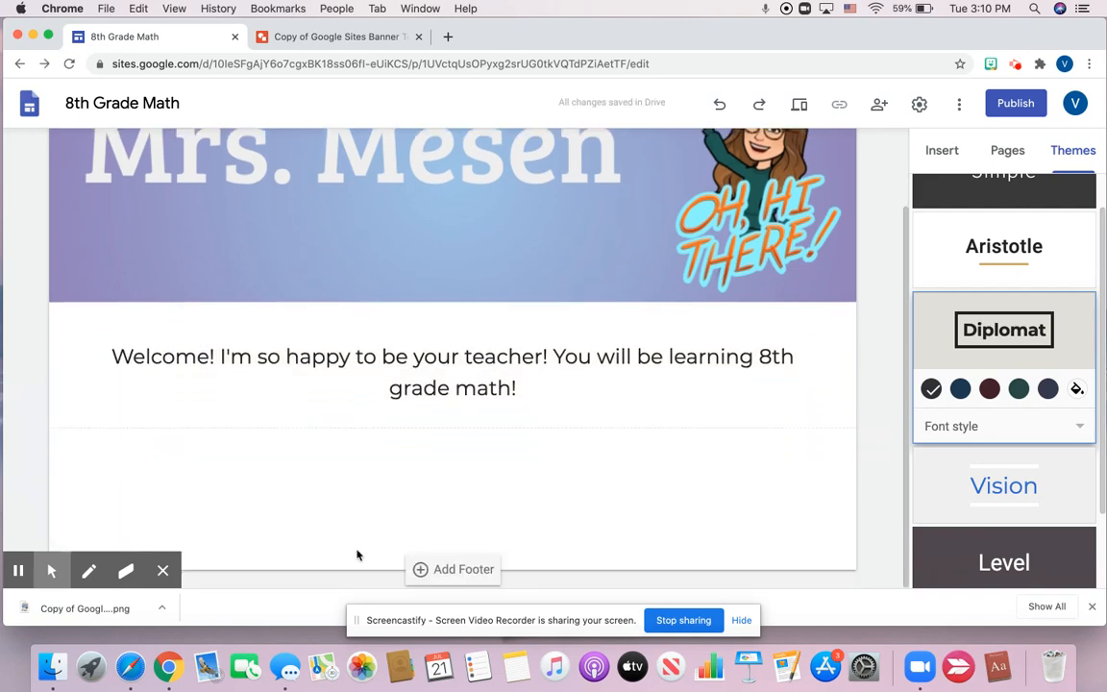
pyautogui.click(942, 156)
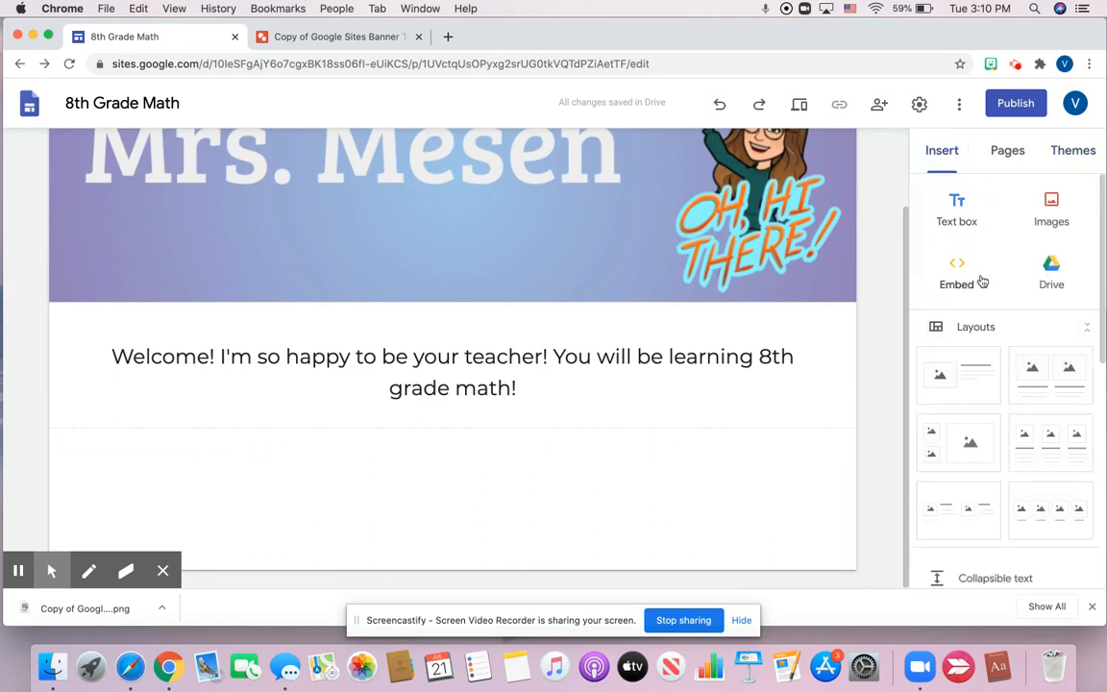
pyautogui.scroll(-5, 982, 282)
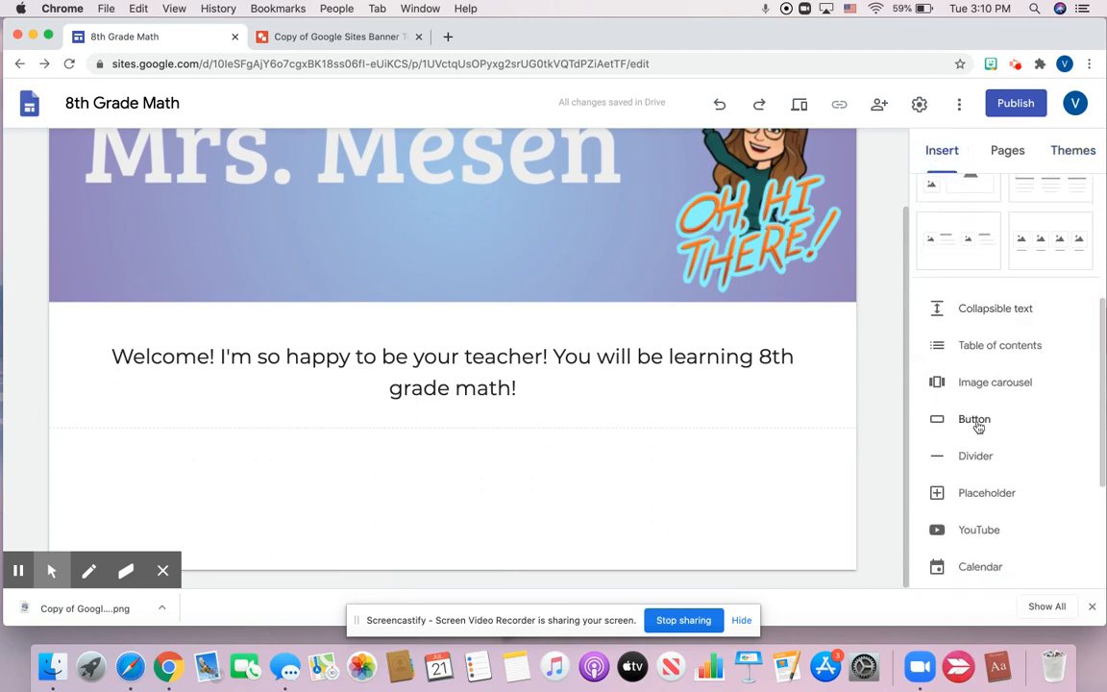
pyautogui.click(975, 455)
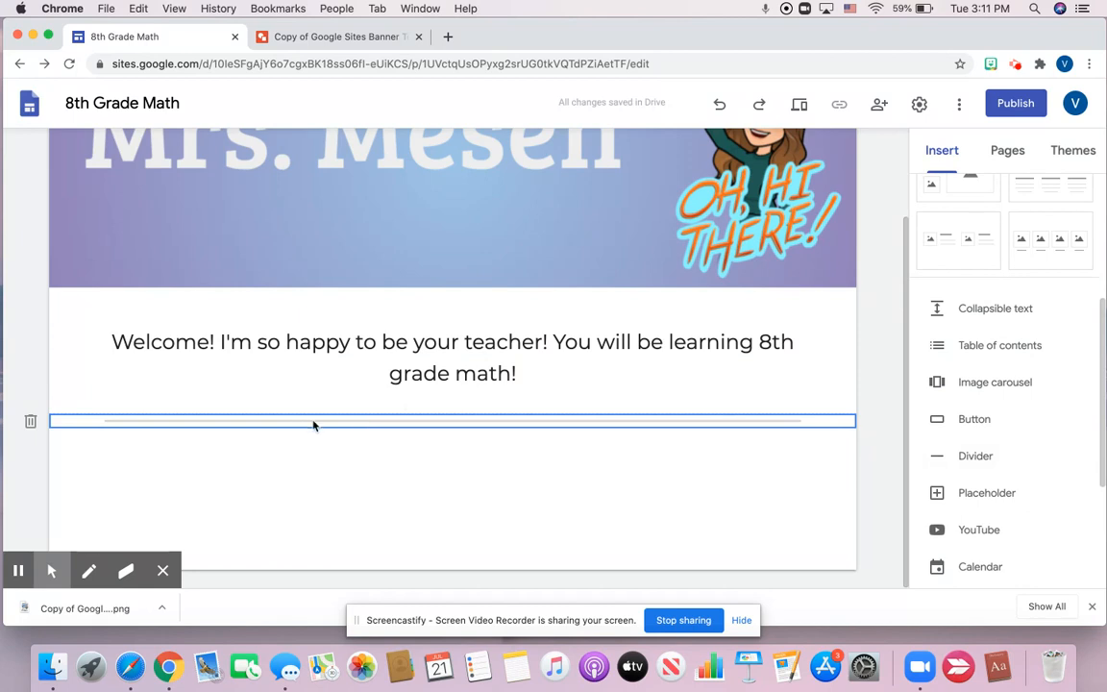
pyautogui.click(443, 520)
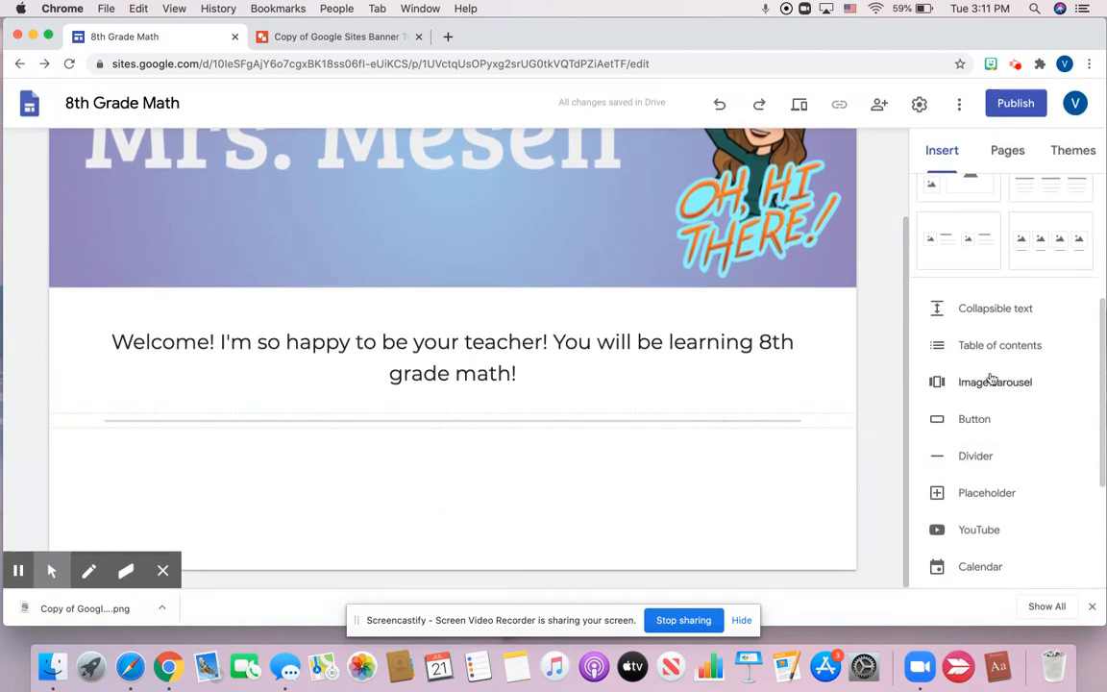
# Step: Insert the two-column layout with image placeholders above heading and body text below the divider
pyautogui.scroll(4, 992, 379)
pyautogui.scroll(1, 991, 380)
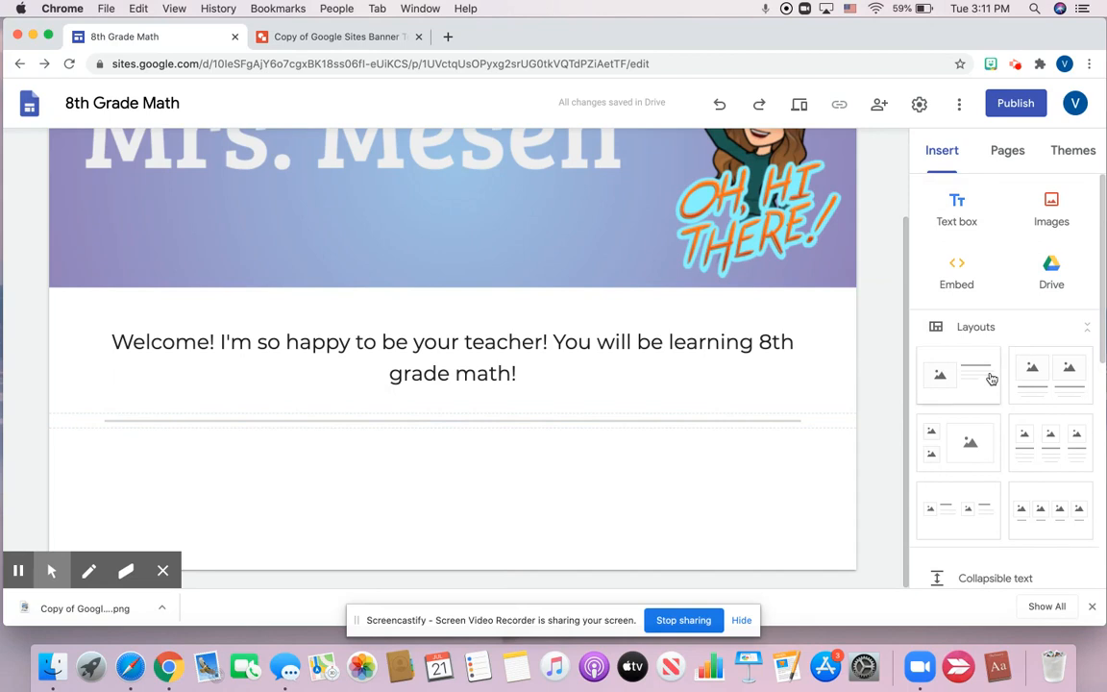
pyautogui.scroll(3, 857, 360)
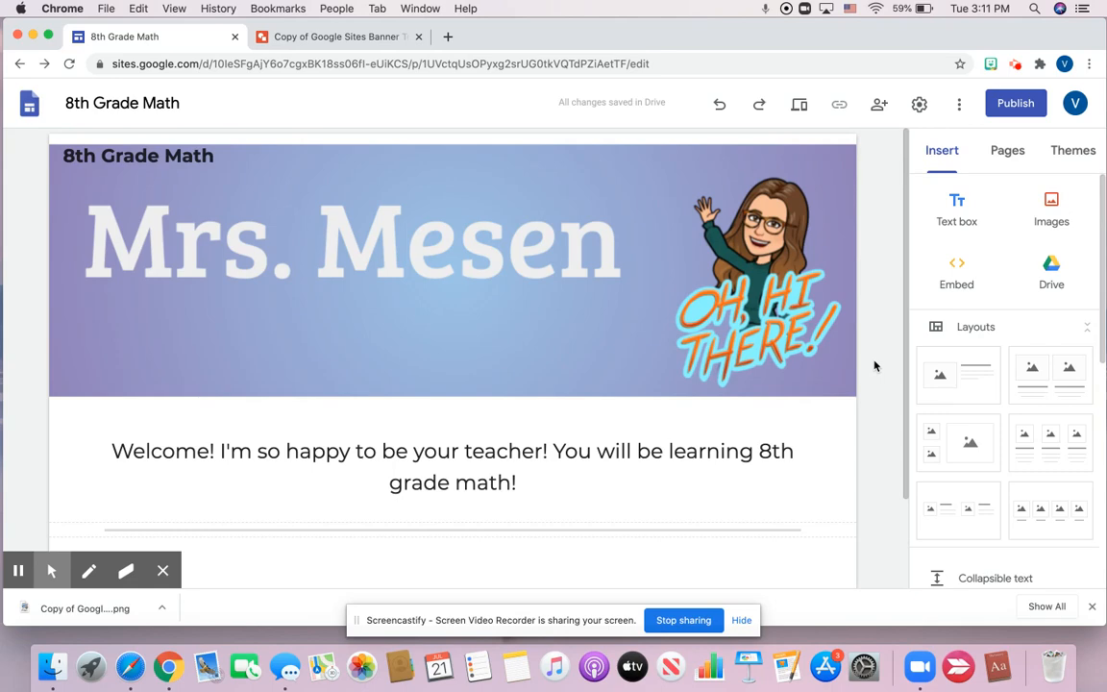
pyautogui.scroll(-1, 874, 365)
pyautogui.scroll(1, 874, 365)
pyautogui.scroll(-2, 1055, 397)
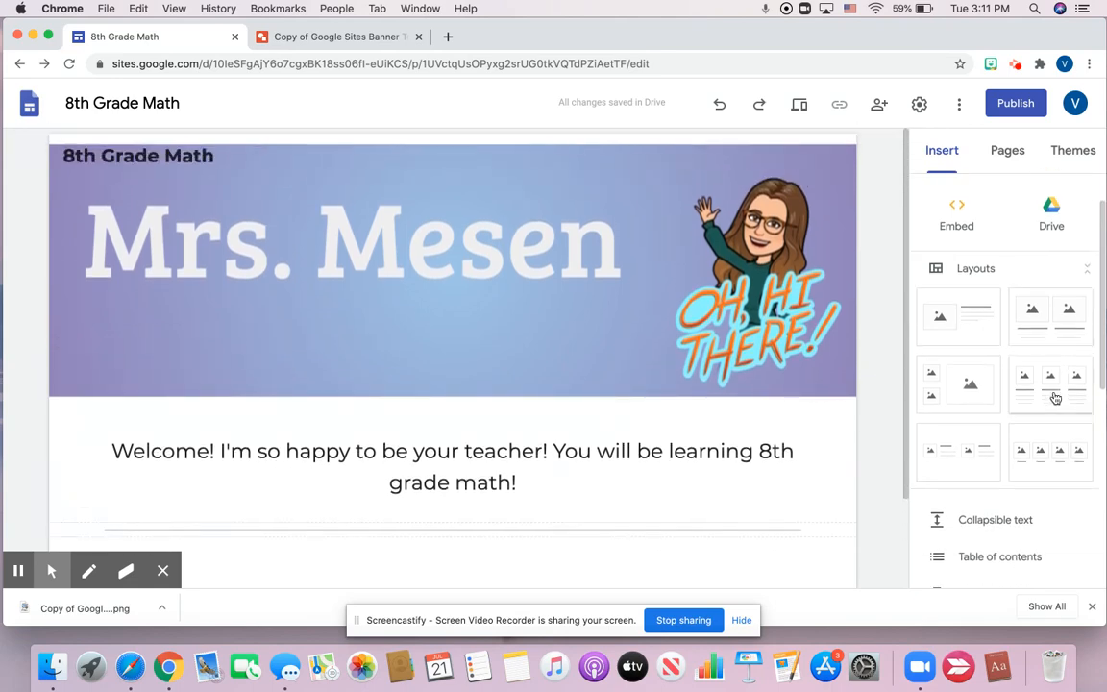
pyautogui.click(1050, 334)
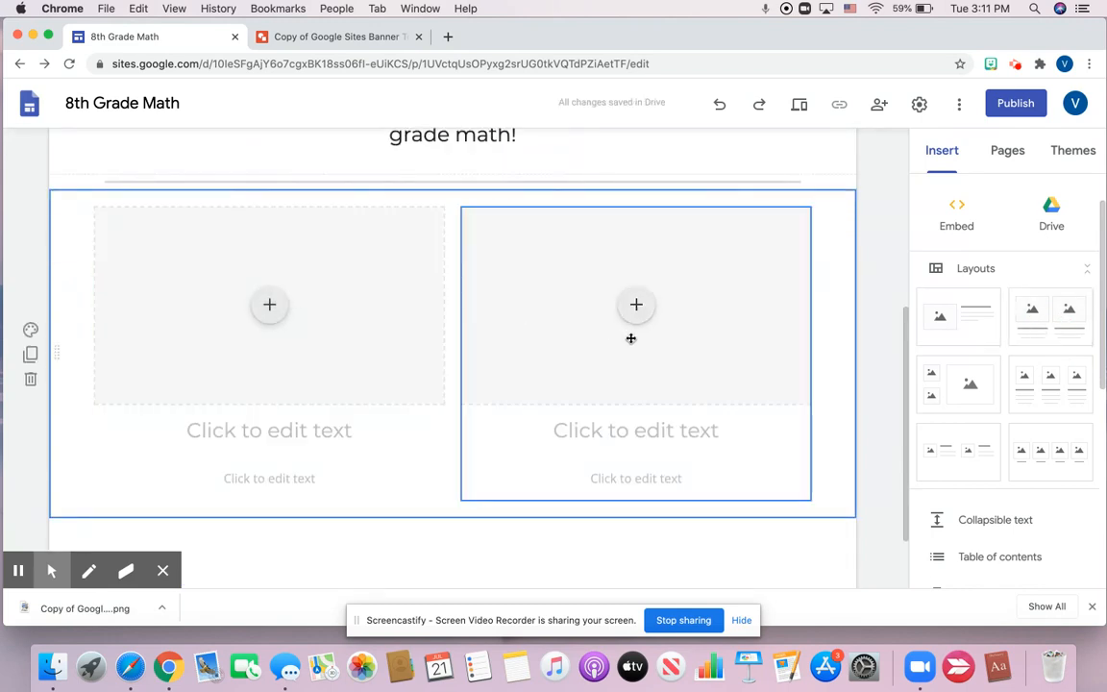
# Step: Upload the file "wallpaper" from the Wallpapers folder inside the Desktop's school folder into the first column's image placeholder
pyautogui.click(268, 307)
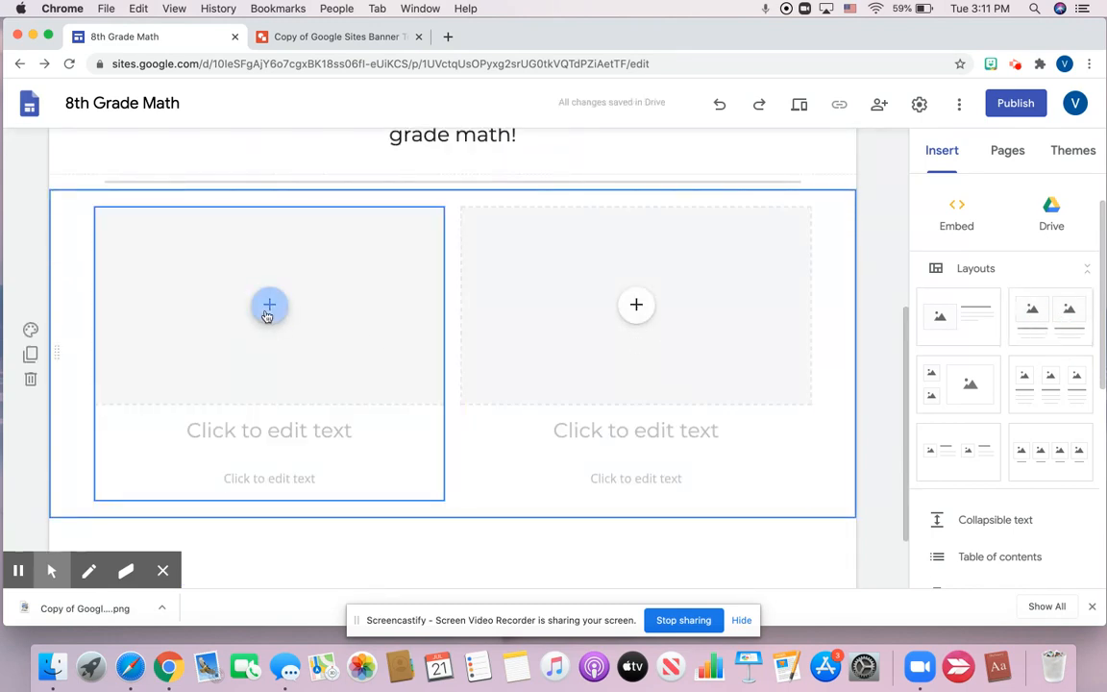
pyautogui.click(268, 307)
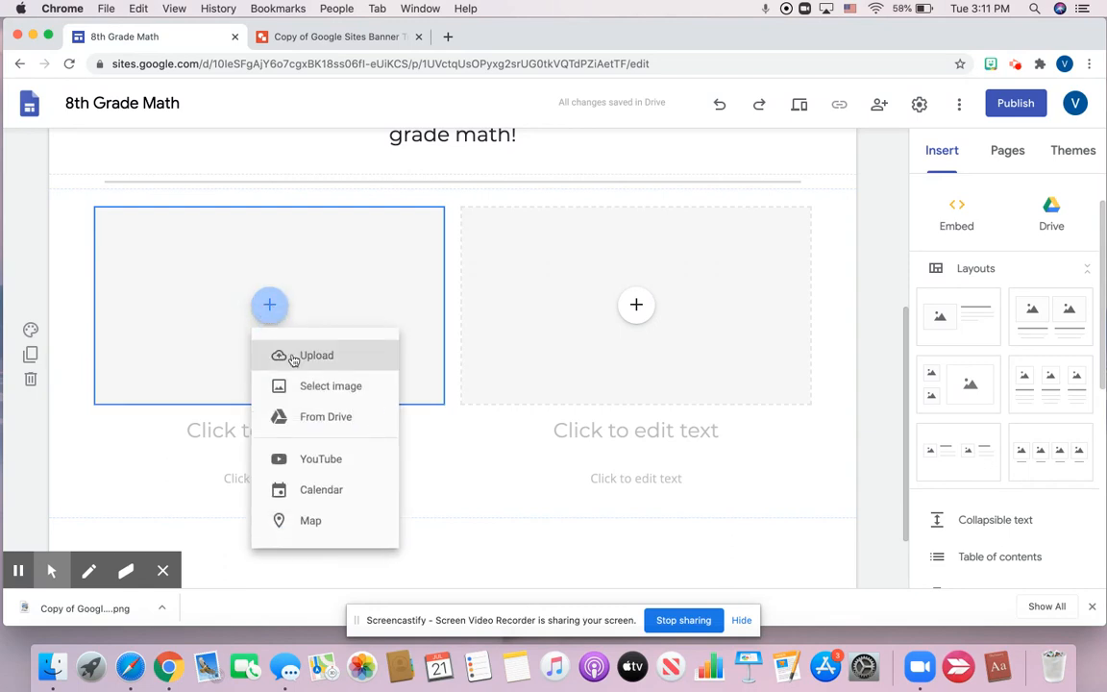
pyautogui.click(294, 357)
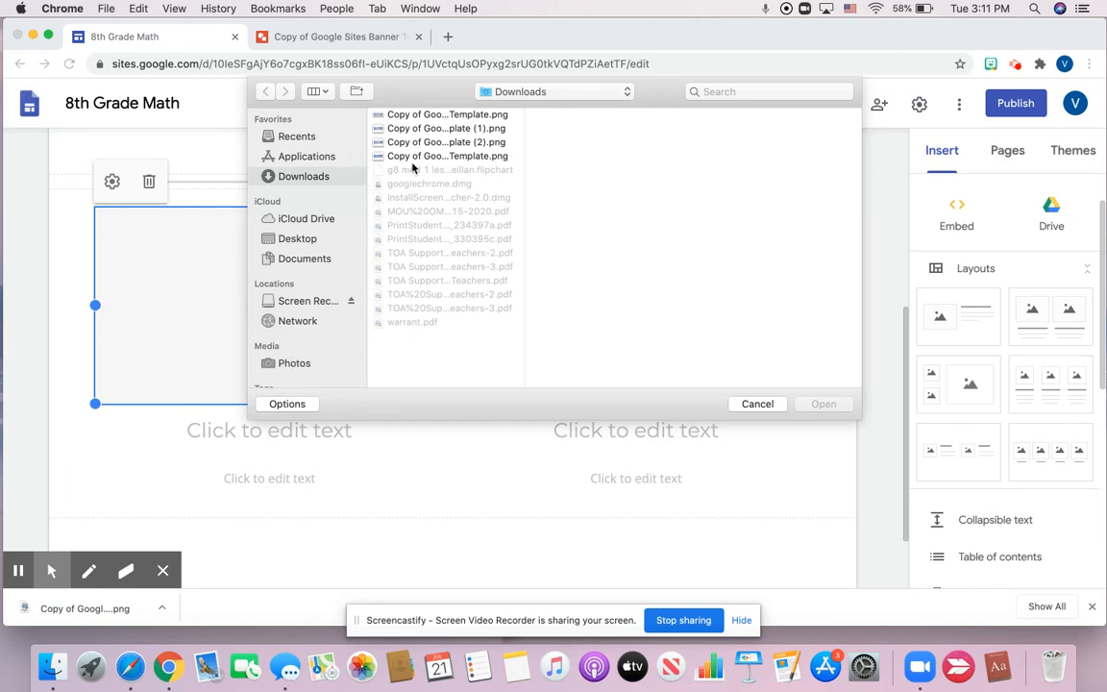
pyautogui.click(297, 240)
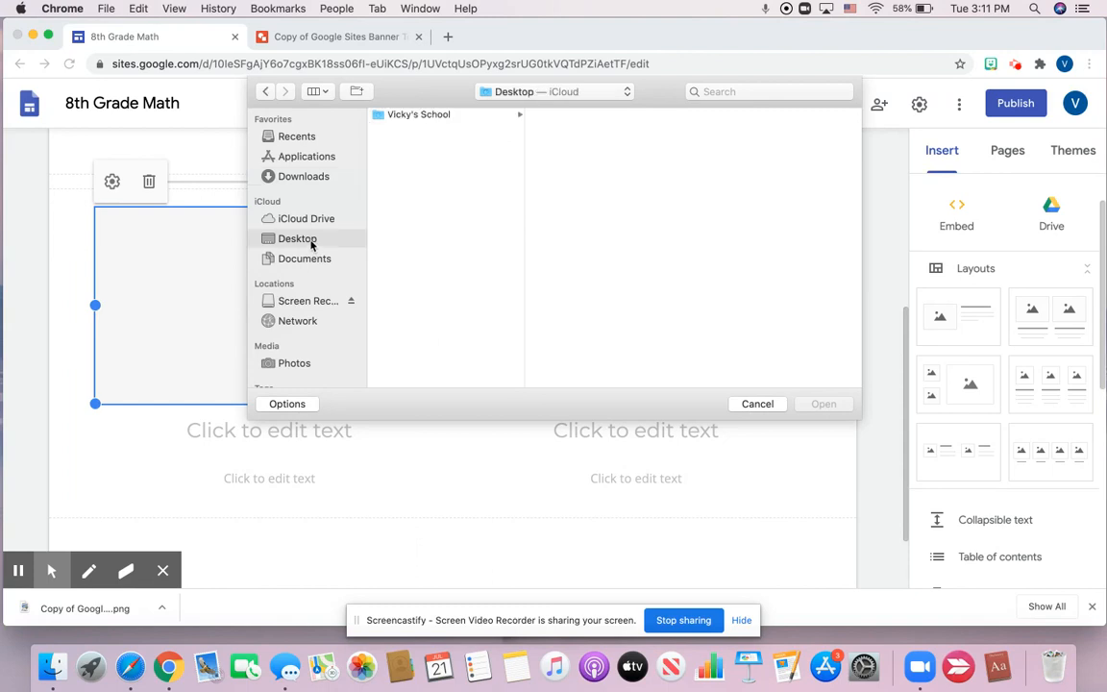
pyautogui.click(418, 116)
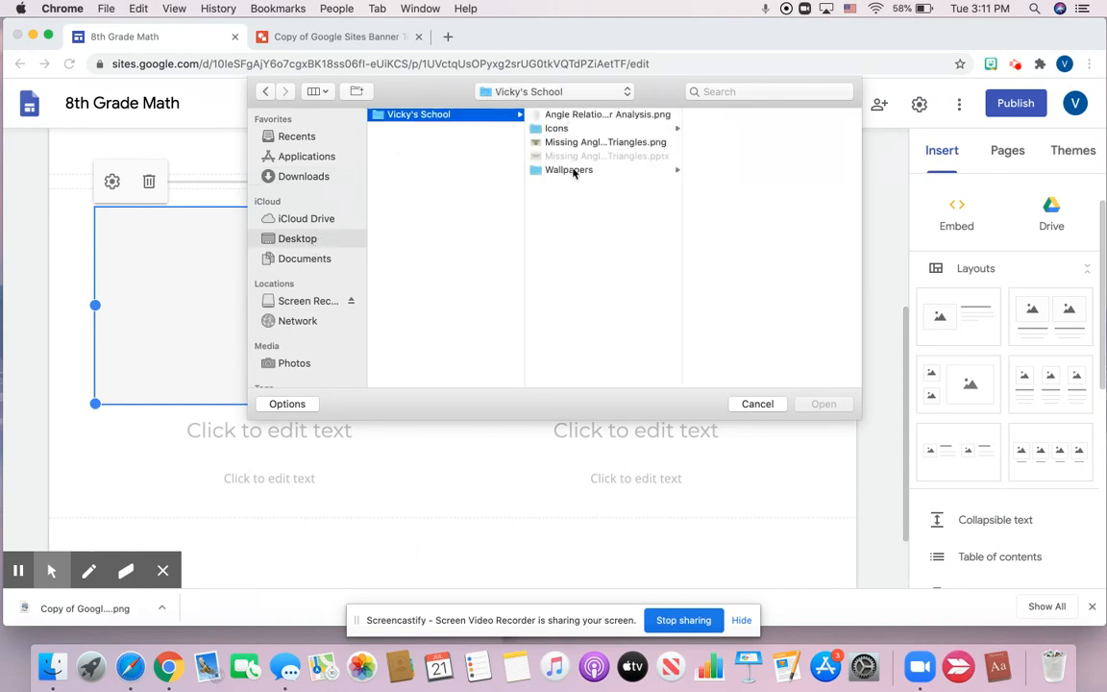
pyautogui.click(573, 171)
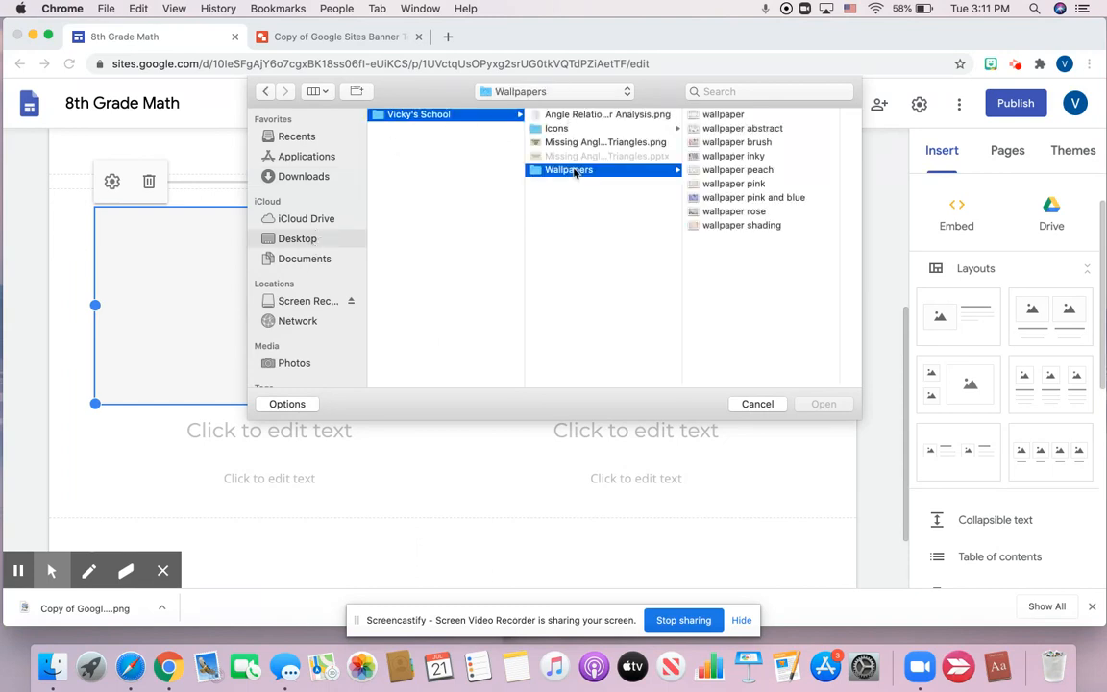
pyautogui.click(734, 114)
pyautogui.click(823, 403)
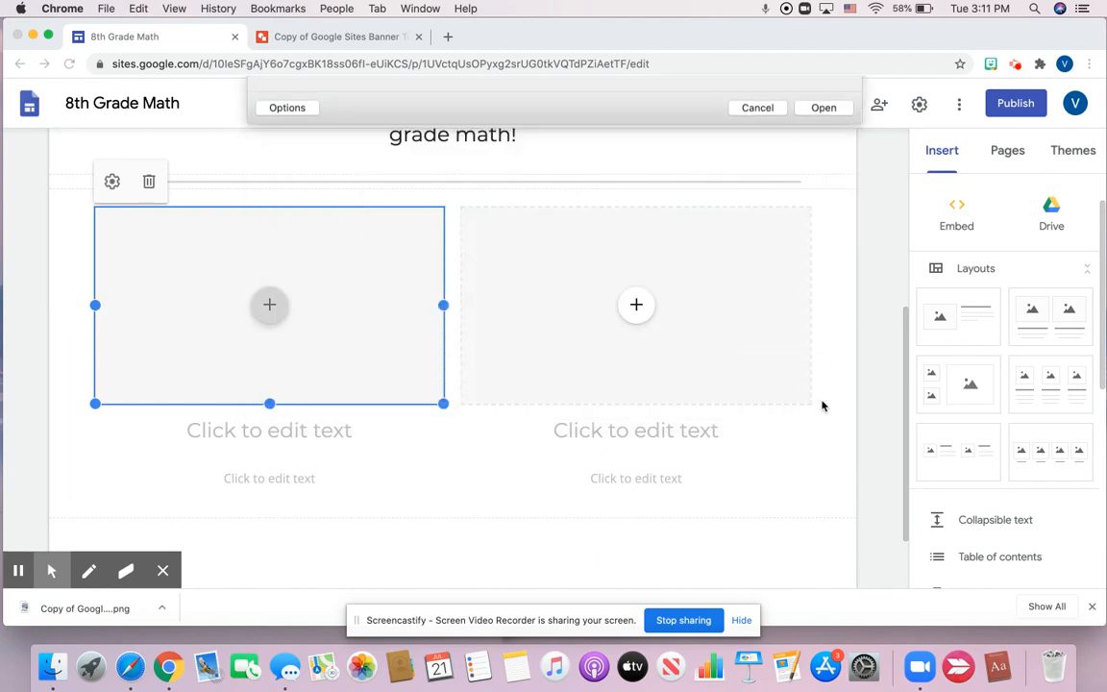
# Step: Enter "Math Class" as the heading below the first column's image
pyautogui.click(253, 438)
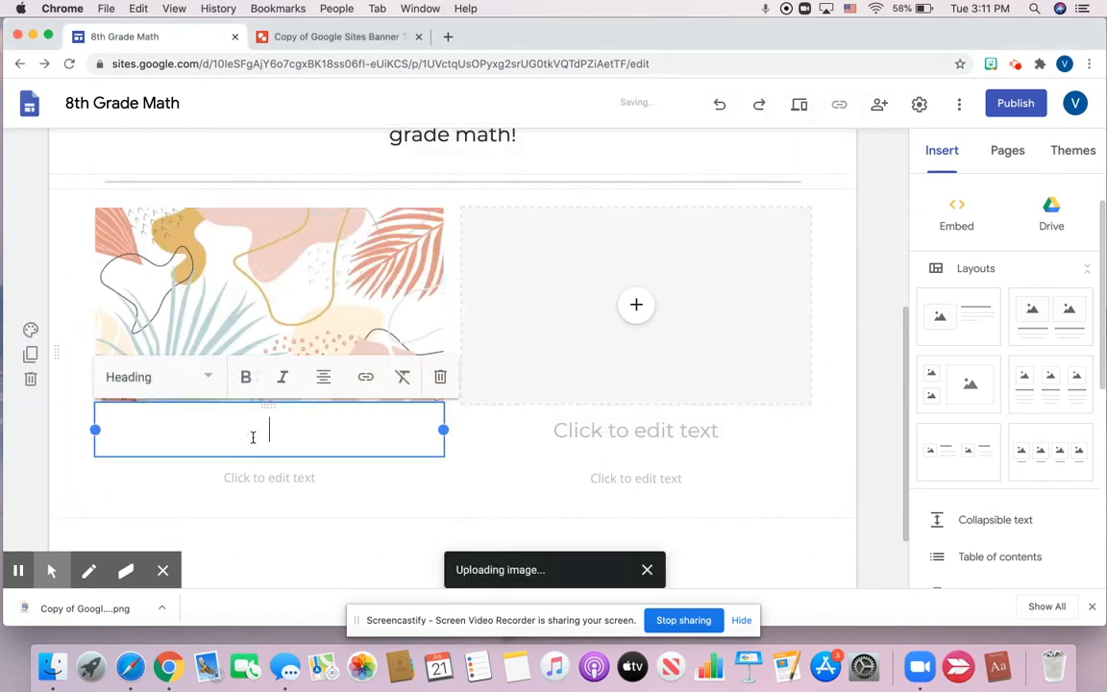
pyautogui.write('Math Class')
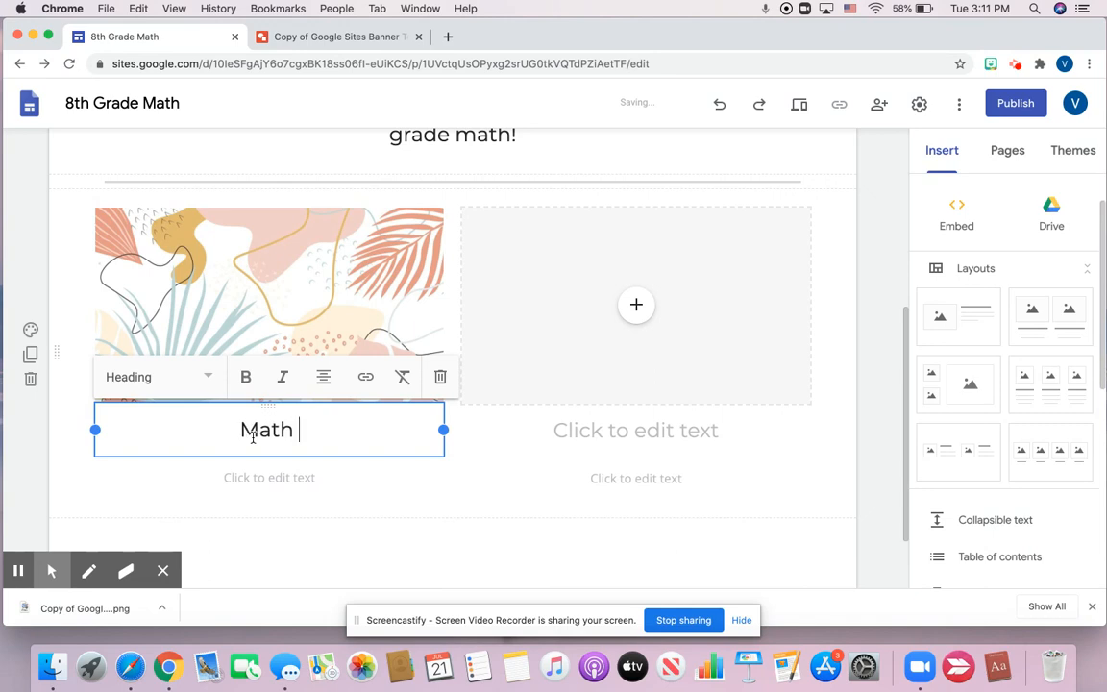
# Step: Enter "Google Classroom Sign-on" as the body text below the Math Class heading and deselect the text box
pyautogui.click(242, 478)
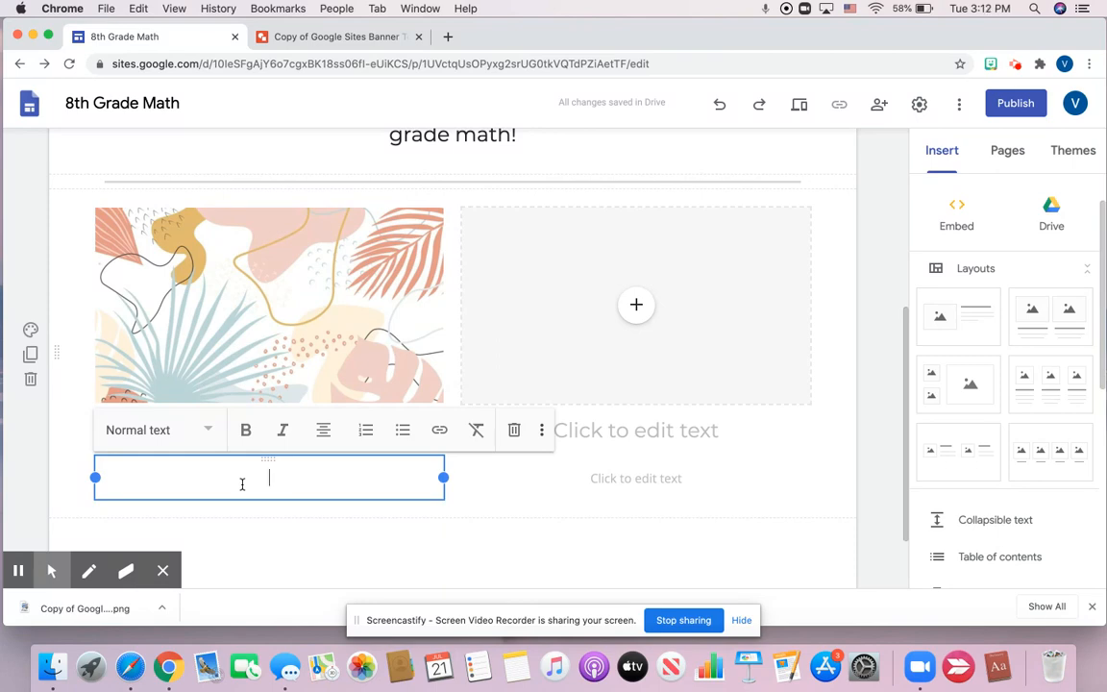
pyautogui.write('Google')
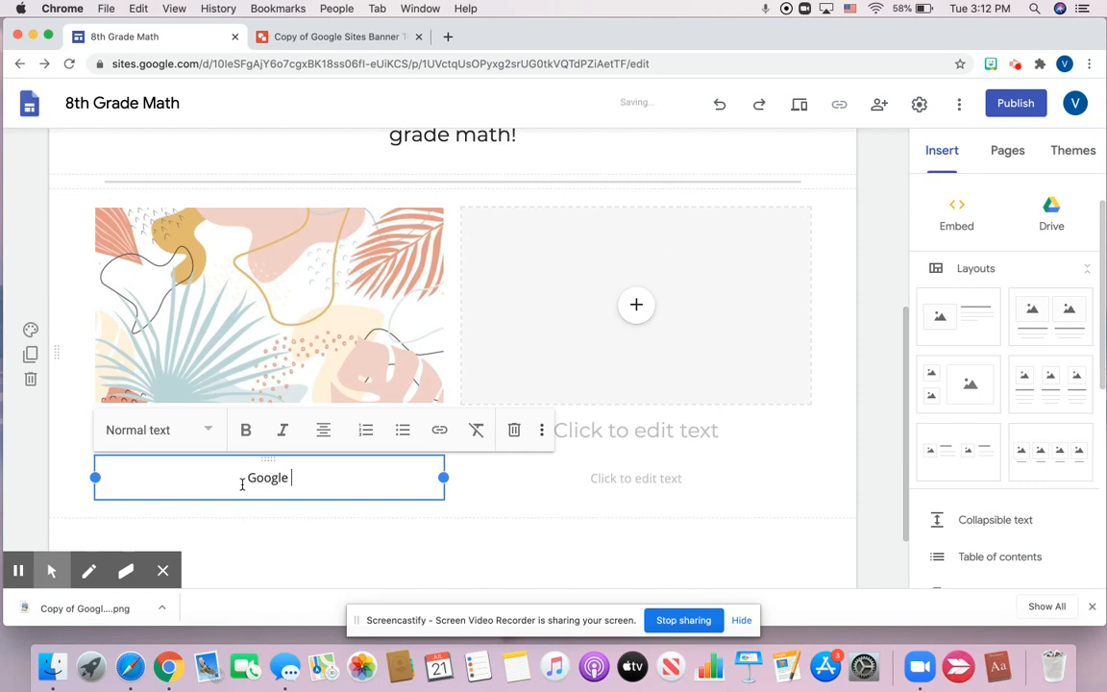
pyautogui.write(' G')
pyautogui.press('BackSpace')
pyautogui.write('Classroom')
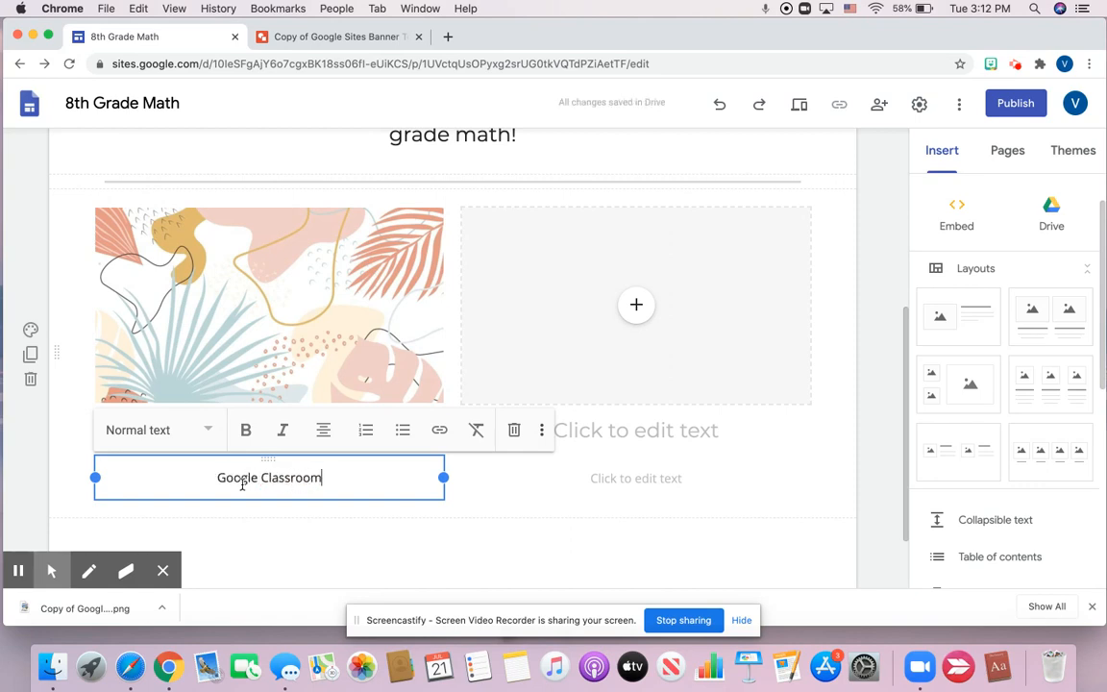
pyautogui.write(' Sign-on')
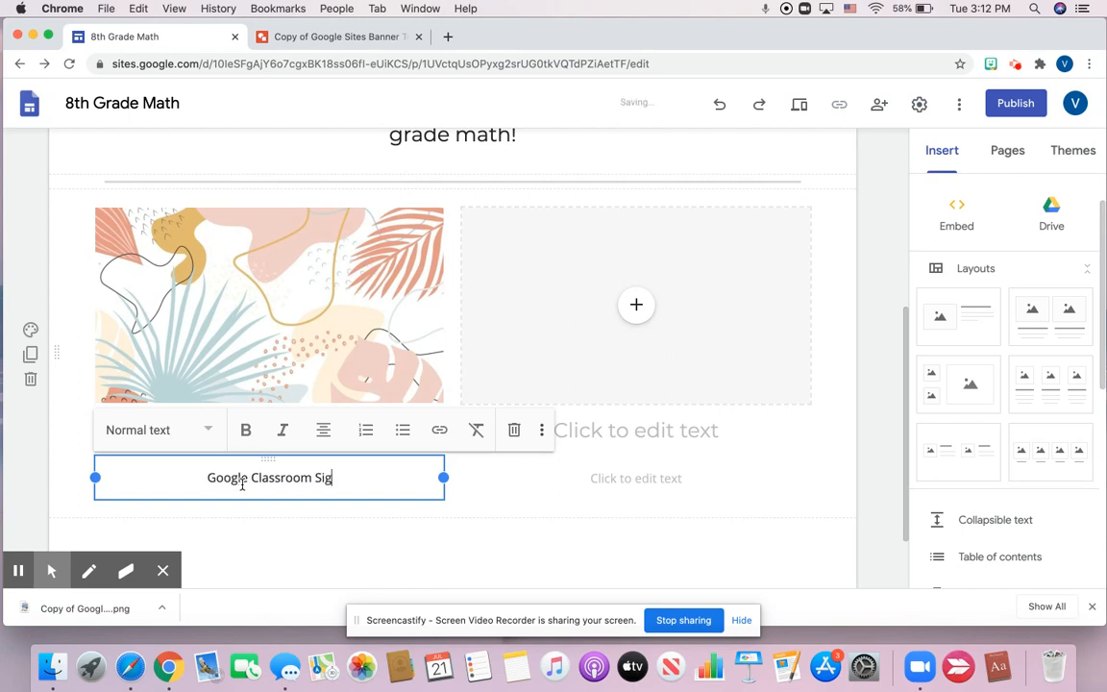
pyautogui.click(215, 548)
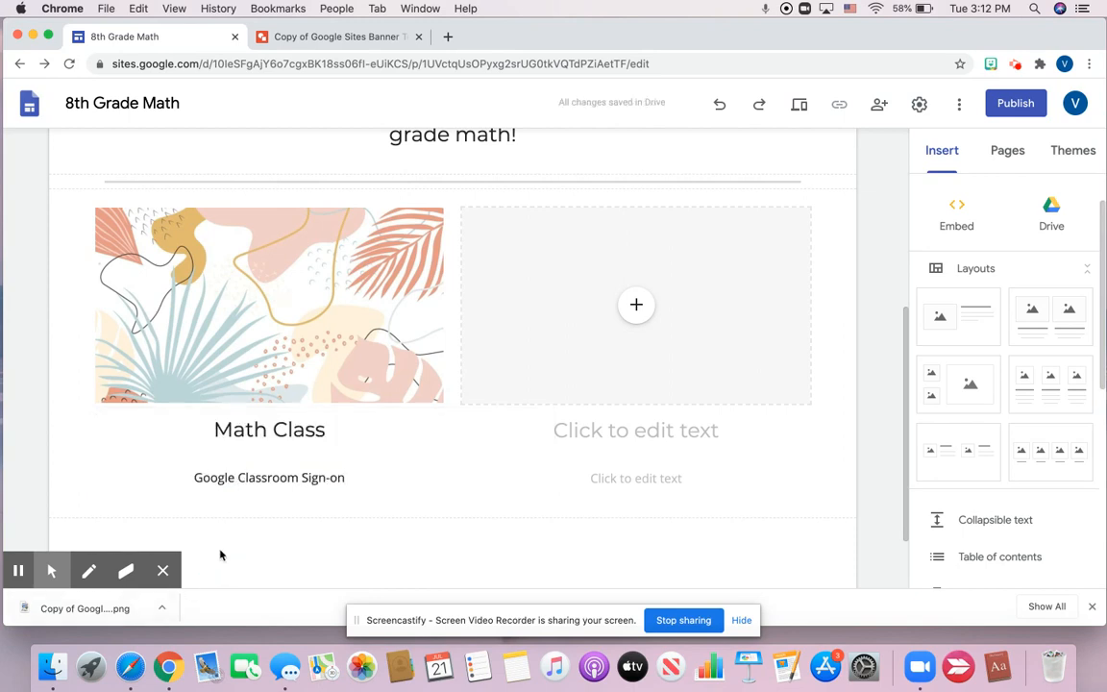
# Step: Select the "Google Classroom Sign-on" body text in the first column and delete it
pyautogui.doubleClick(250, 482)
pyautogui.doubleClick(250, 483)
pyautogui.click(278, 484)
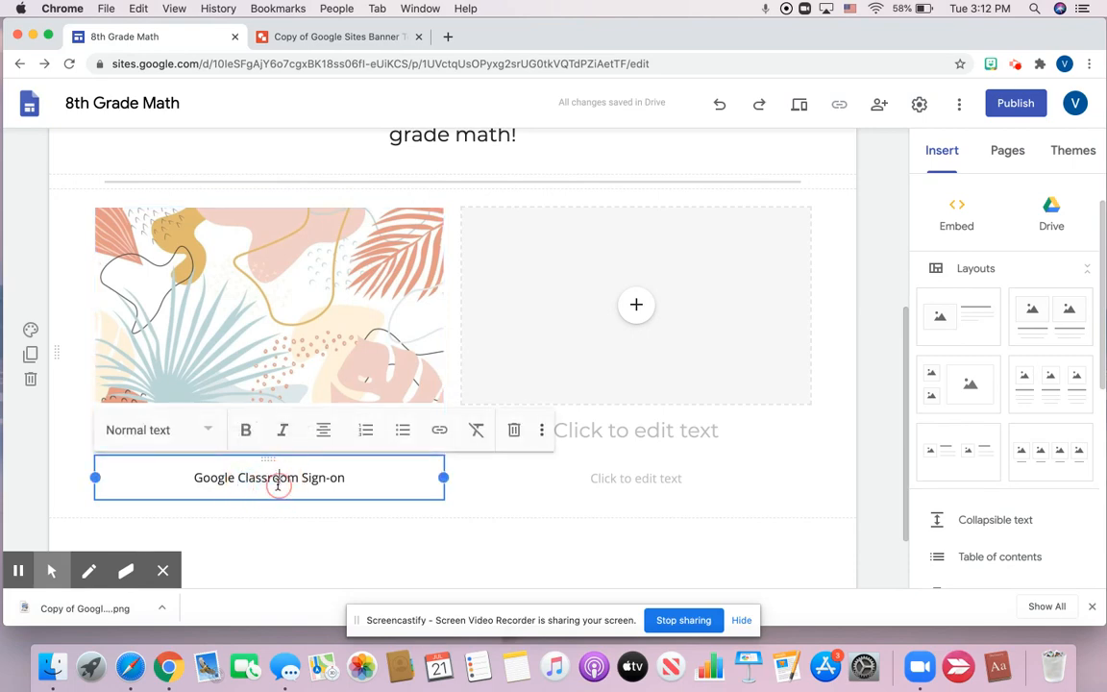
pyautogui.moveTo(360, 482); pyautogui.dragTo(249, 531)
pyautogui.click(250, 531)
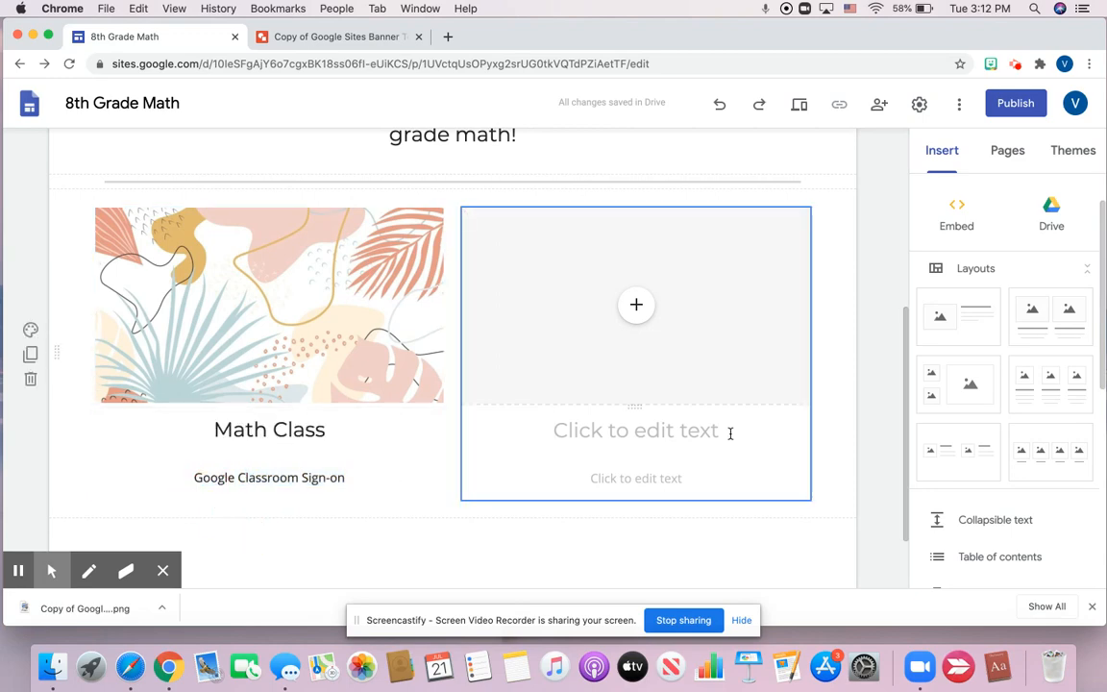
pyautogui.doubleClick(266, 480)
pyautogui.tripleClick(266, 481)
pyautogui.press('BackSpace')
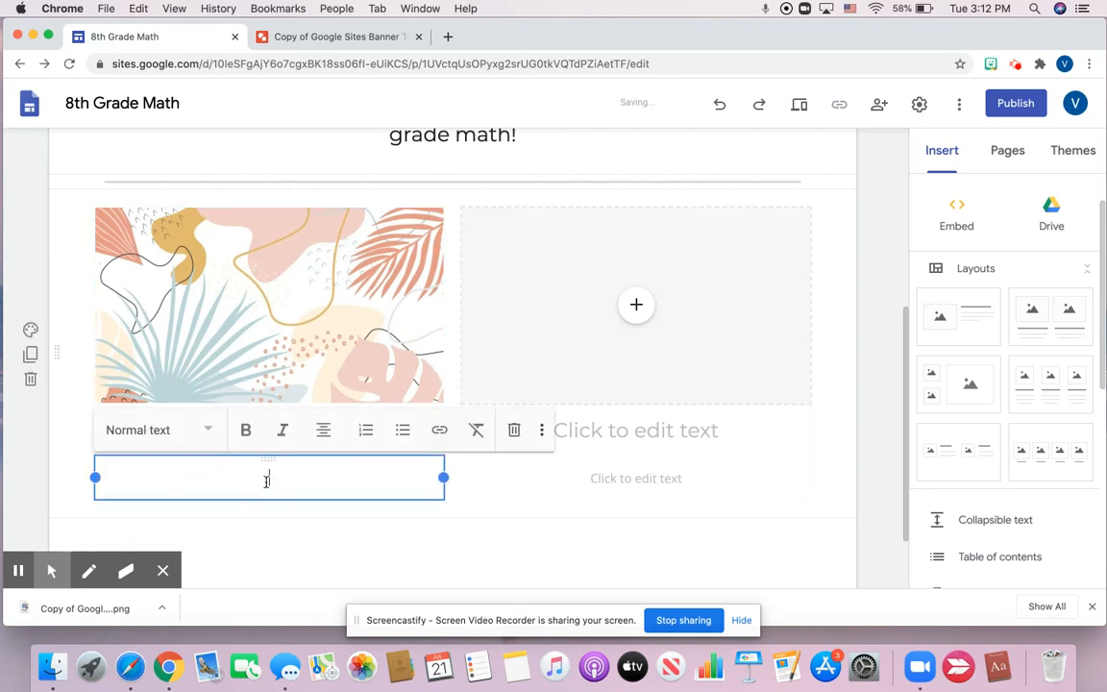
pyautogui.click(355, 495)
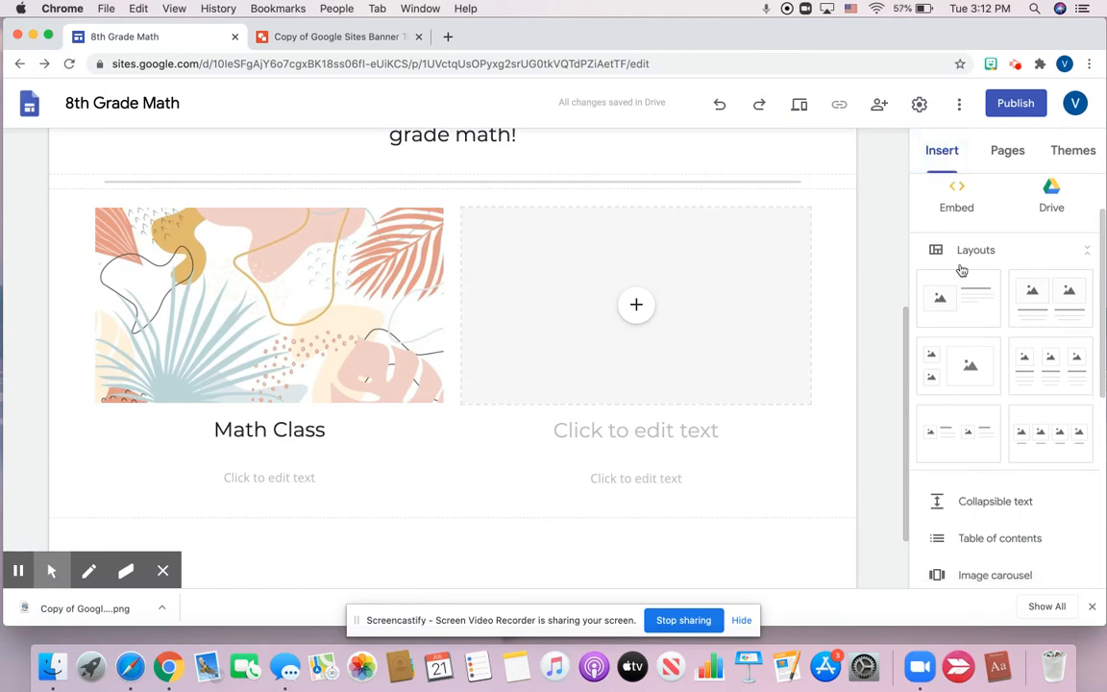
# Step: Insert a button named "Google Classroom Sign-on" that links to classroom.google.com
pyautogui.scroll(-5, 968, 376)
pyautogui.click(930, 324)
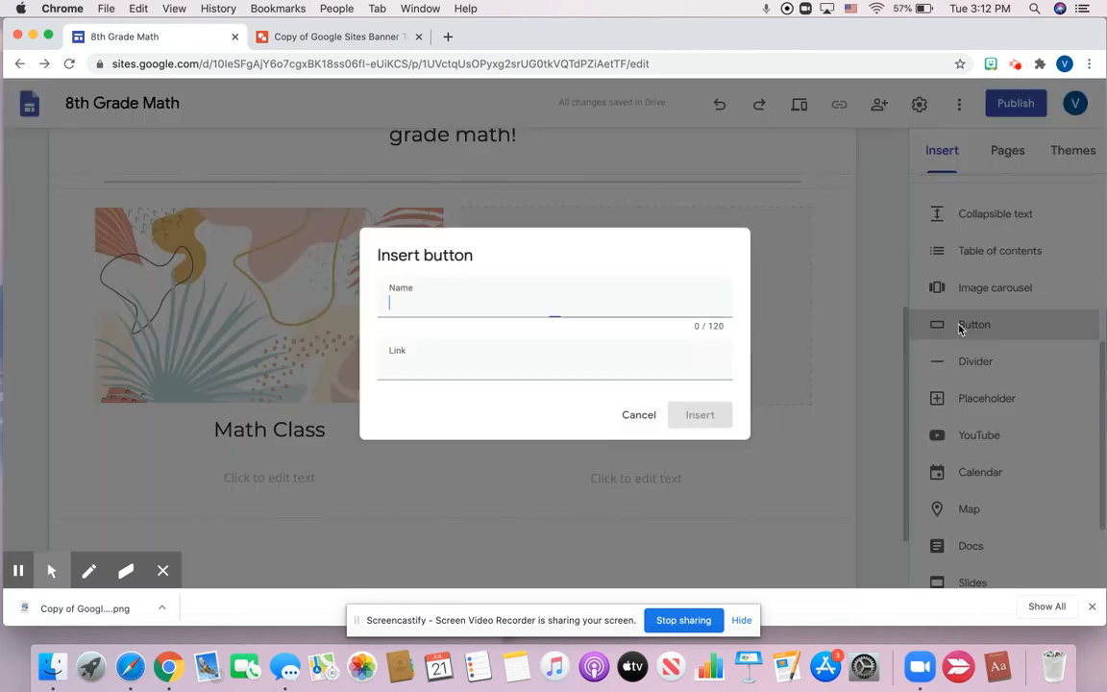
pyautogui.write('Go')
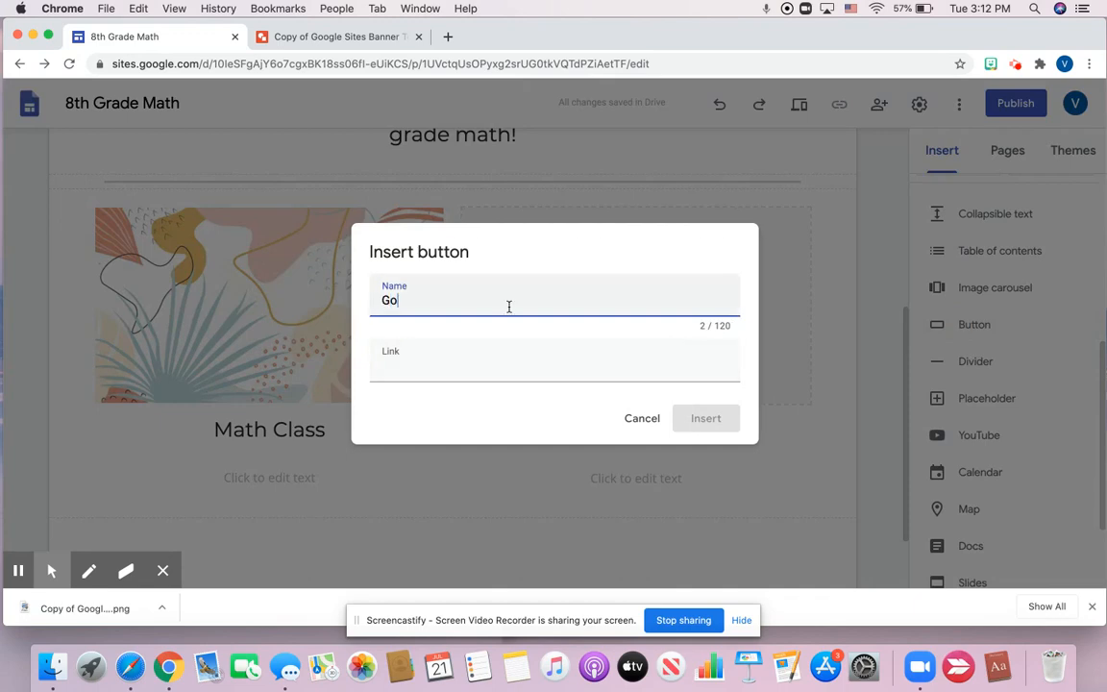
pyautogui.write('ogle Classroo')
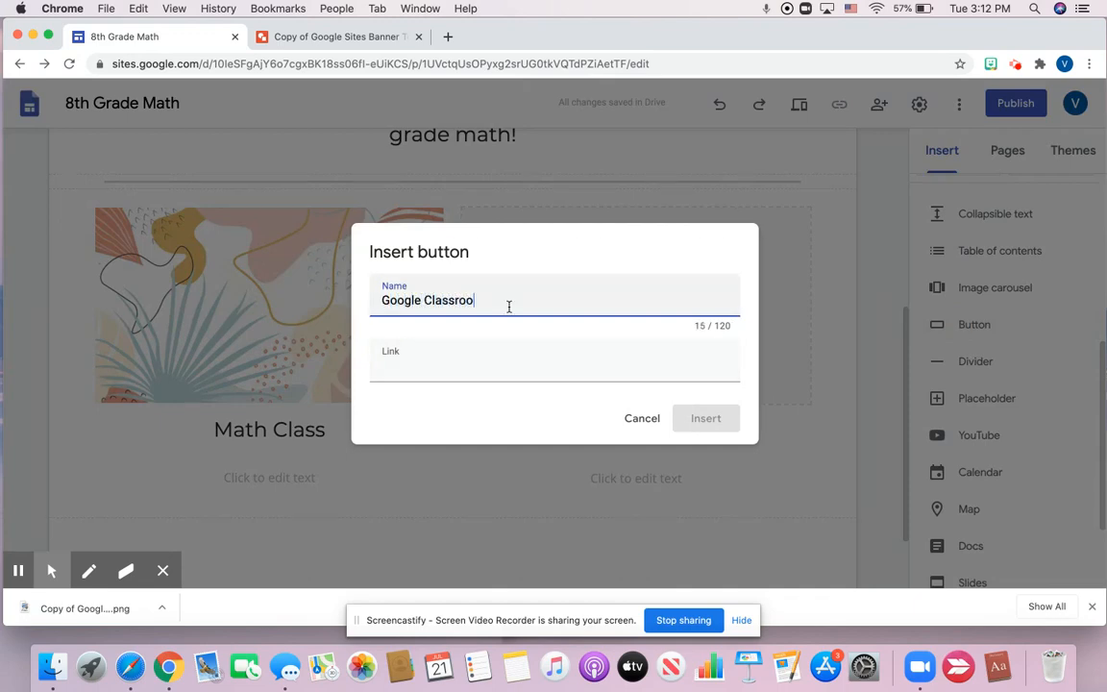
pyautogui.write('m Sign-on')
pyautogui.click(415, 373)
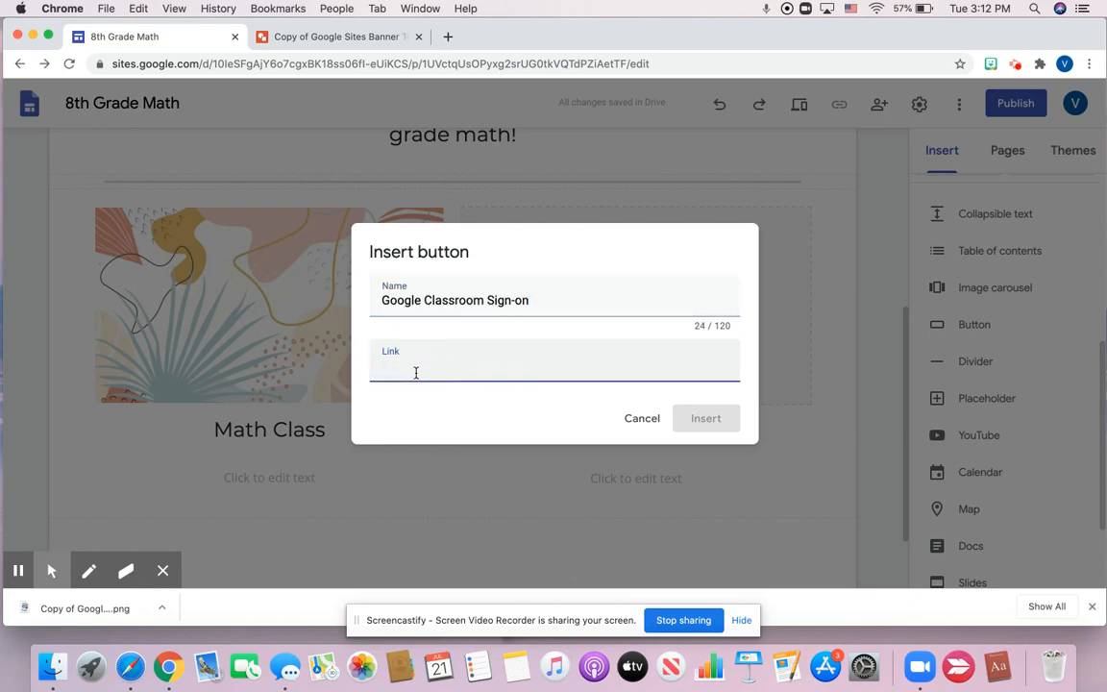
pyautogui.write('cl')
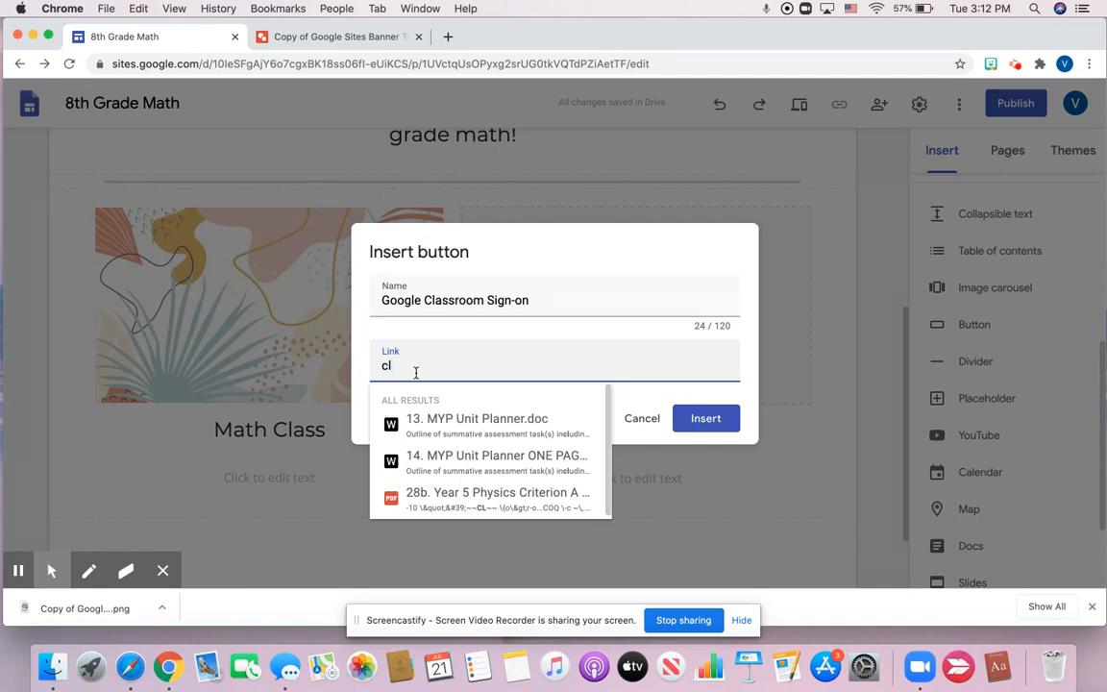
pyautogui.write('assroom')
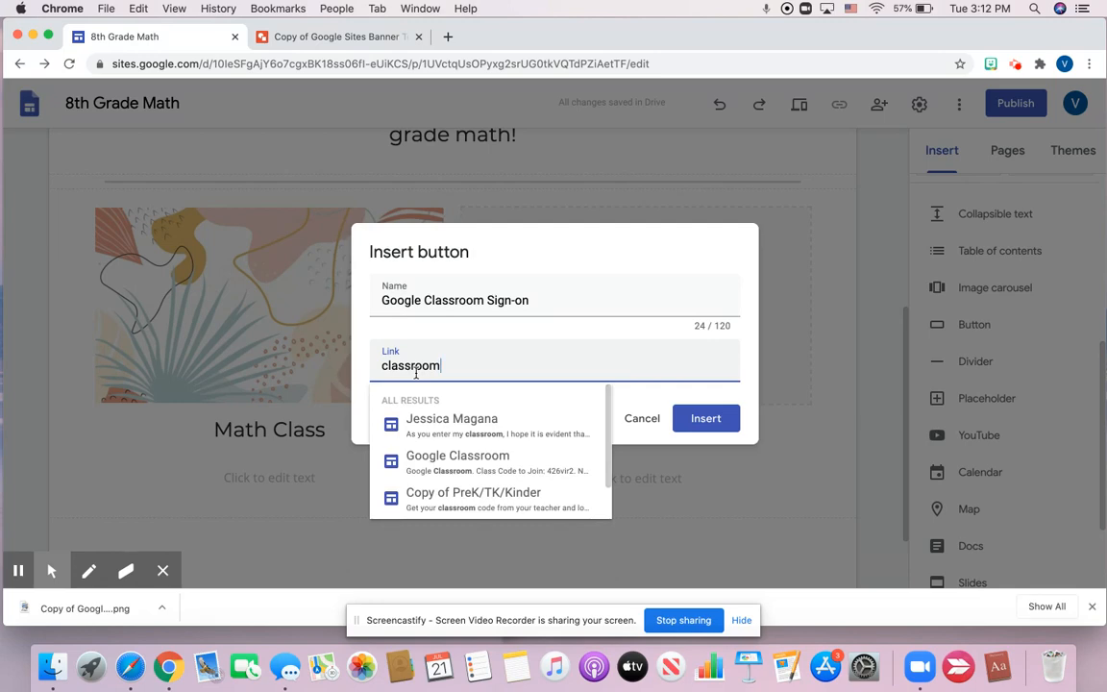
pyautogui.write('.google')
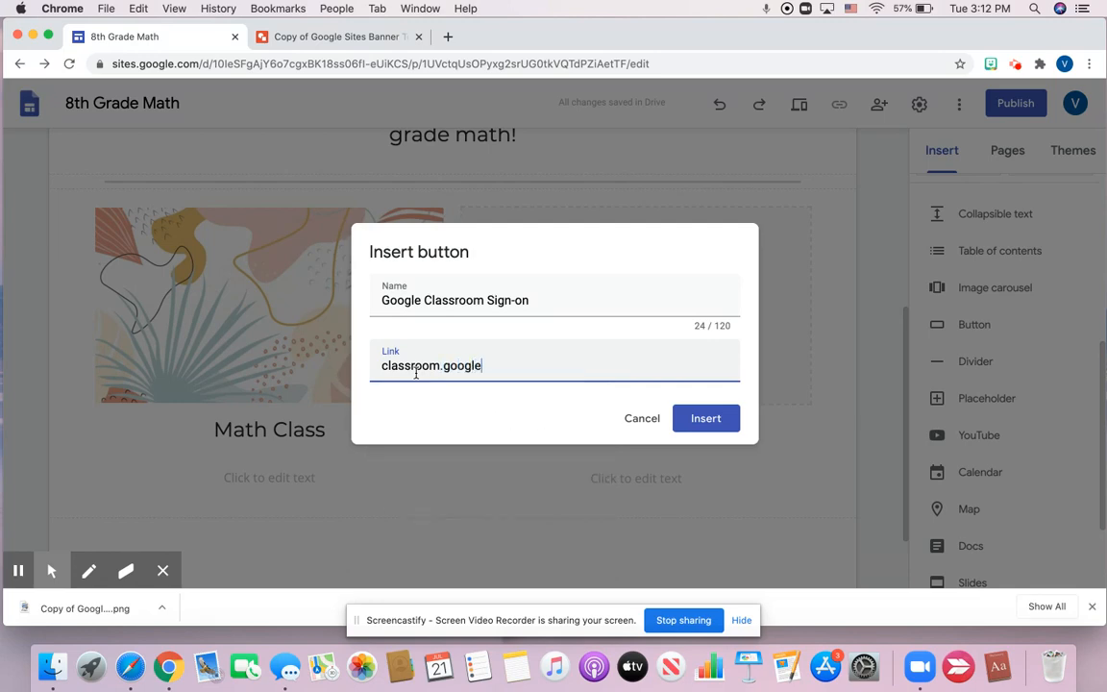
pyautogui.write('.com')
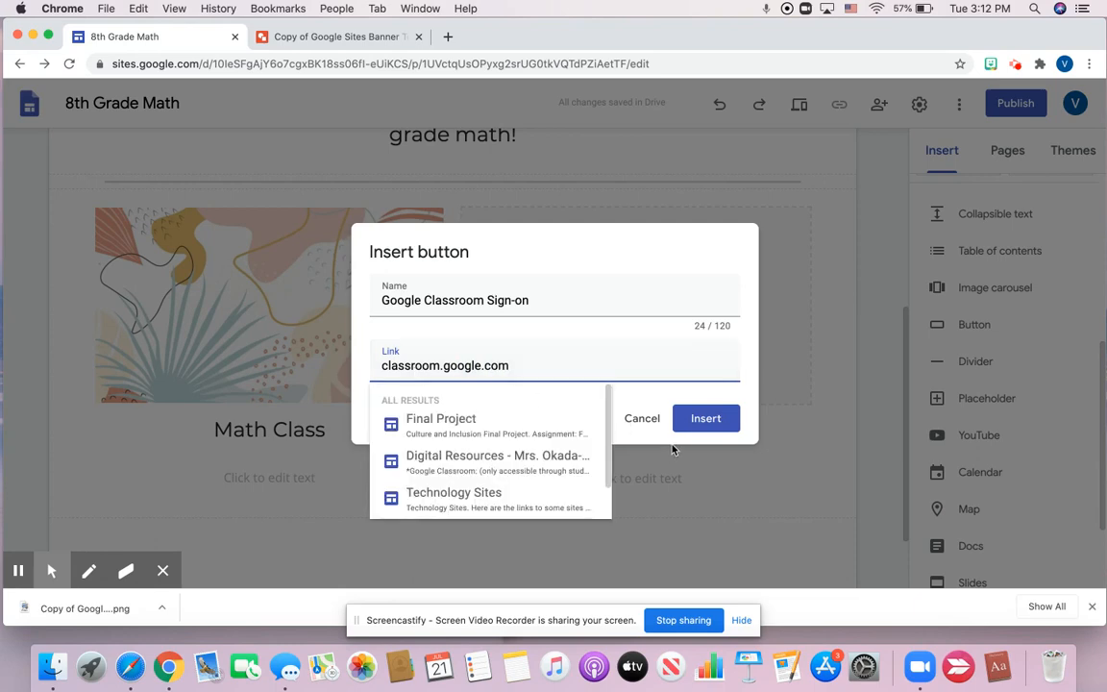
pyautogui.click(704, 420)
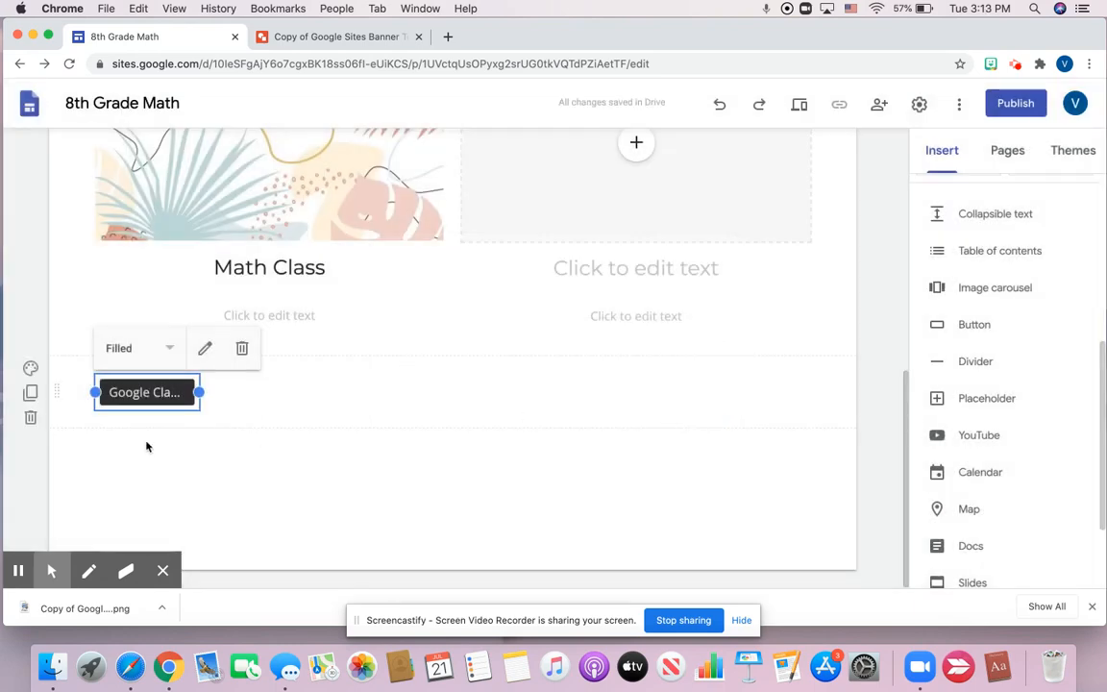
# Step: Widen the Google Classroom Sign-on button and move it into the first column, directly below the empty body text box
pyautogui.moveTo(199, 392); pyautogui.dragTo(325, 393)
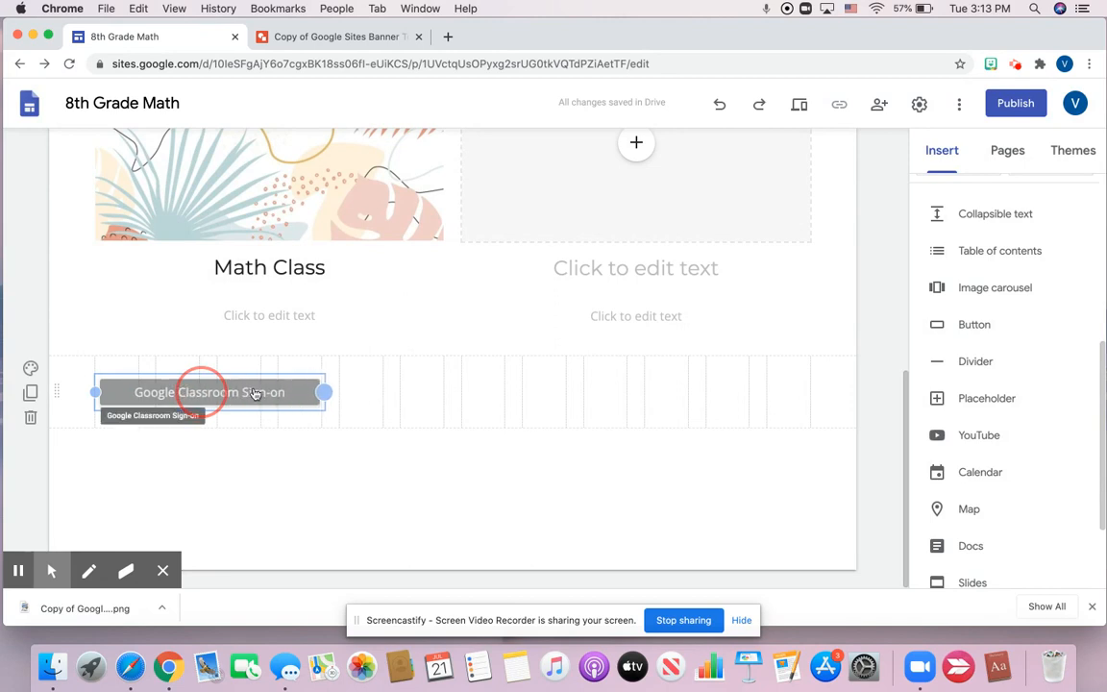
pyautogui.moveTo(255, 394); pyautogui.dragTo(257, 311)
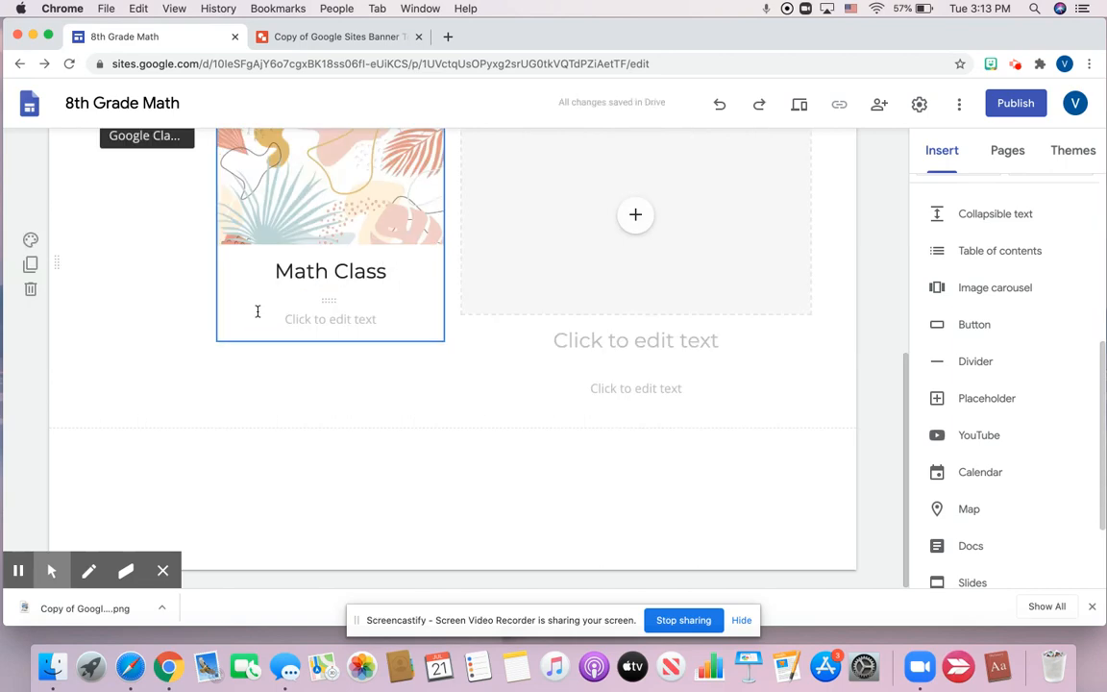
pyautogui.moveTo(116, 135); pyautogui.dragTo(245, 319)
pyautogui.click(153, 137)
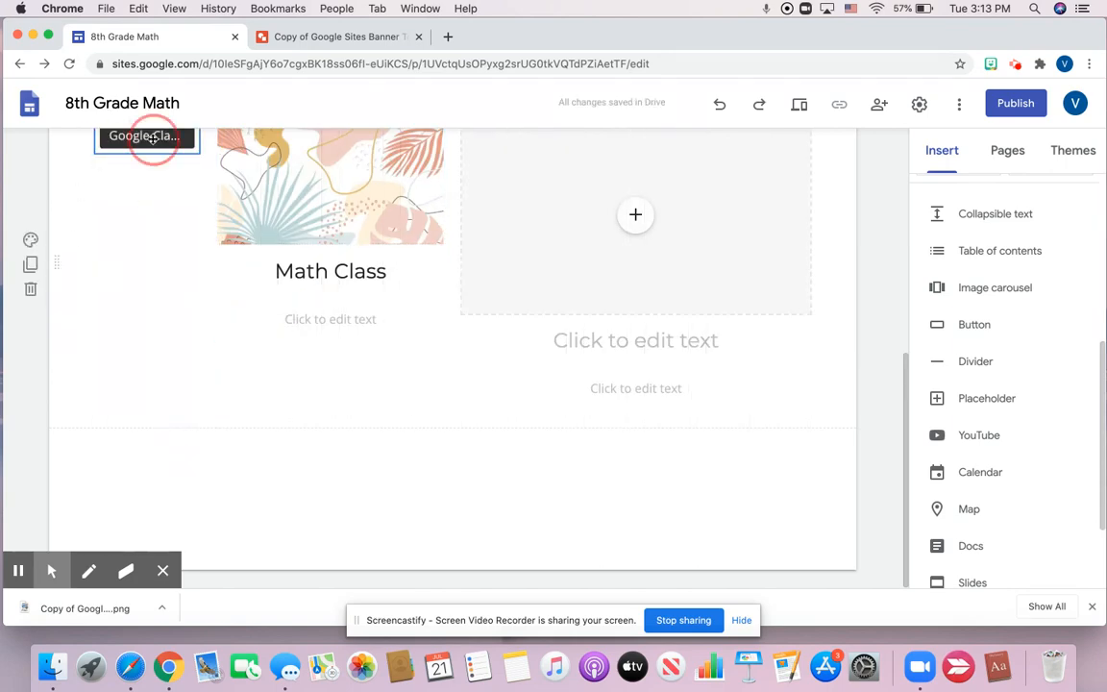
pyautogui.moveTo(152, 137); pyautogui.dragTo(160, 375)
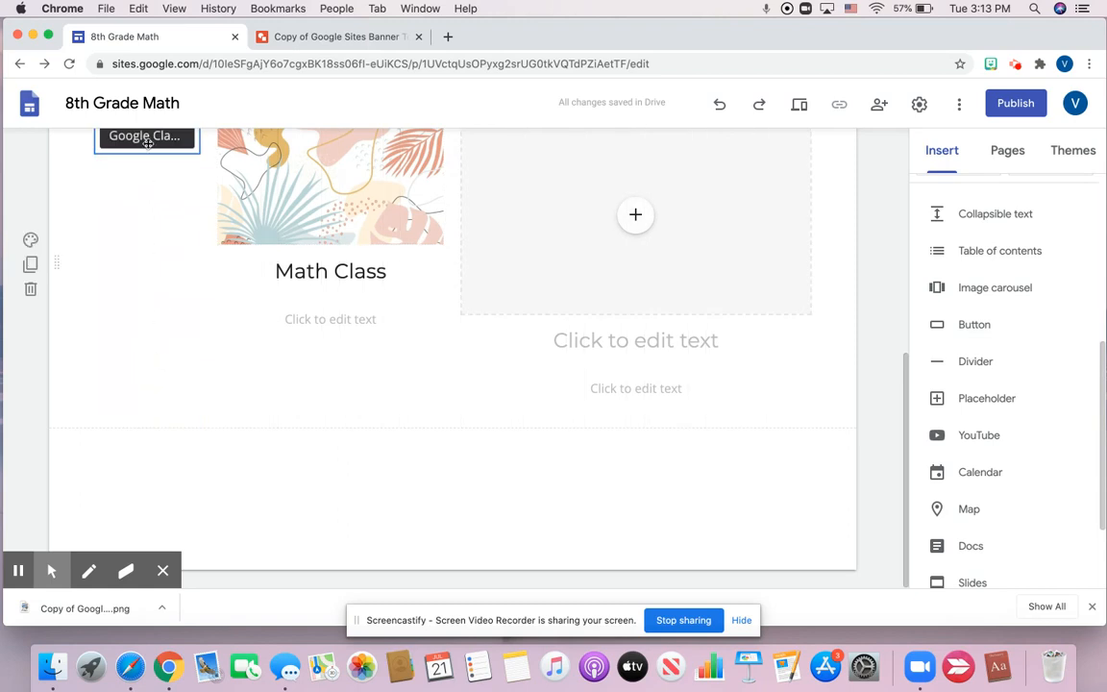
pyautogui.moveTo(147, 141); pyautogui.dragTo(238, 526)
# Step: Delete the empty body text box under Math Class and move the image, heading and button group to the section's left margin
pyautogui.click(293, 466)
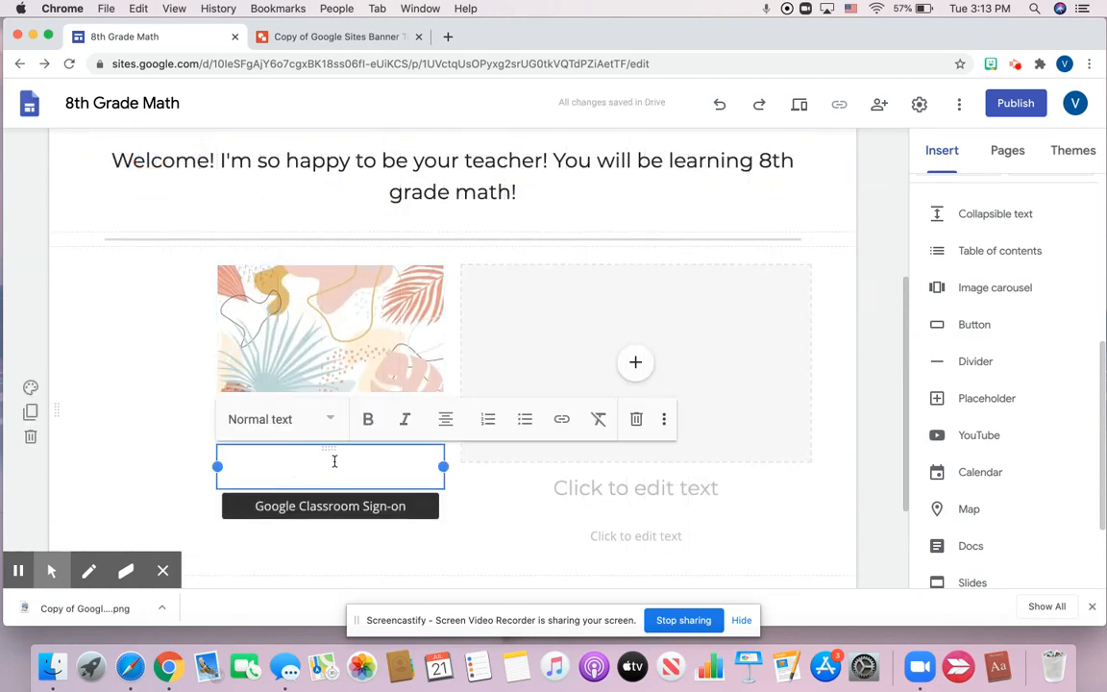
pyautogui.click(636, 419)
pyautogui.moveTo(304, 309); pyautogui.dragTo(234, 338)
pyautogui.scroll(-2, 234, 338)
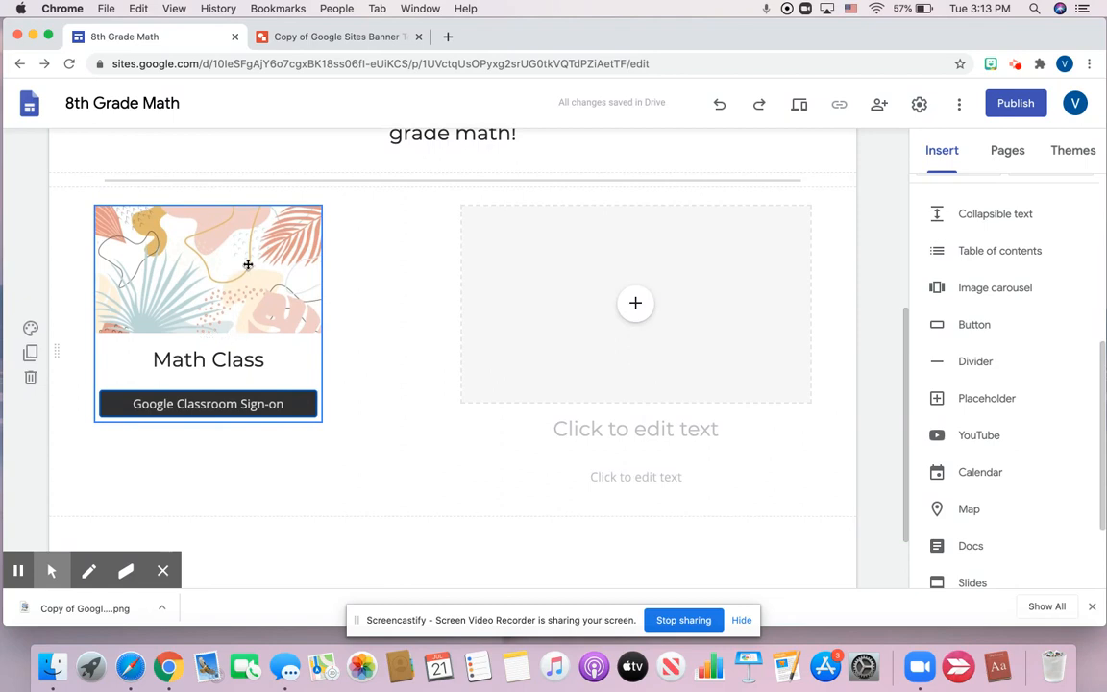
pyautogui.moveTo(248, 263); pyautogui.dragTo(245, 269)
pyautogui.click(267, 301)
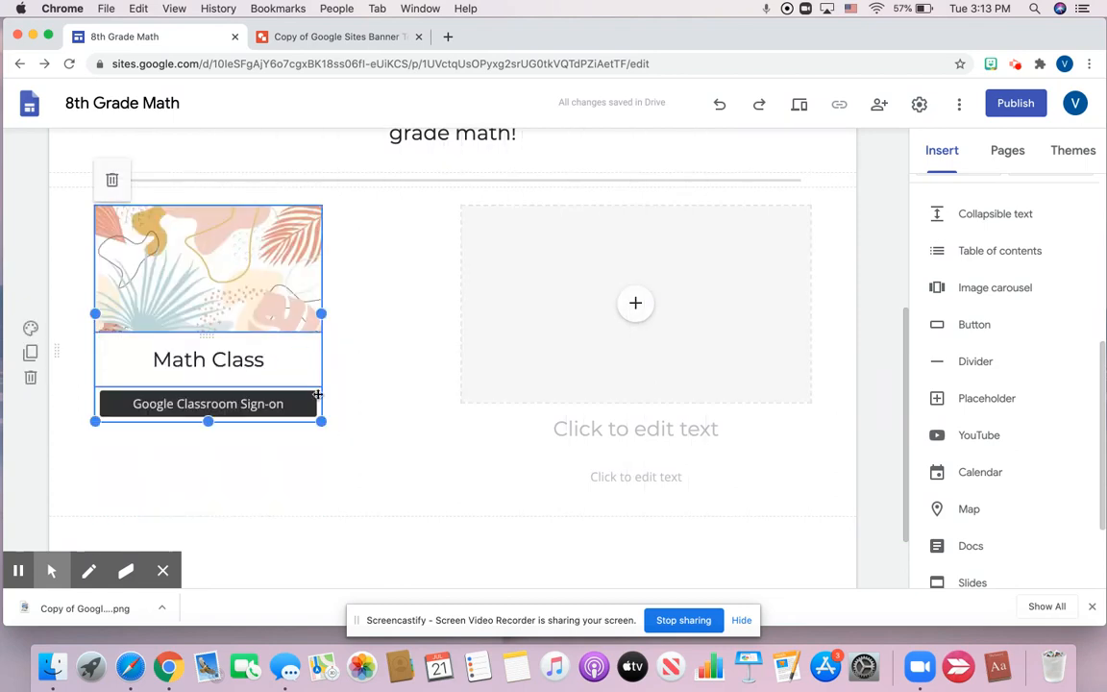
# Step: Enlarge the Math Class group to the full column width, and shrink it to slightly narrower than the column
pyautogui.moveTo(321, 421); pyautogui.dragTo(431, 479)
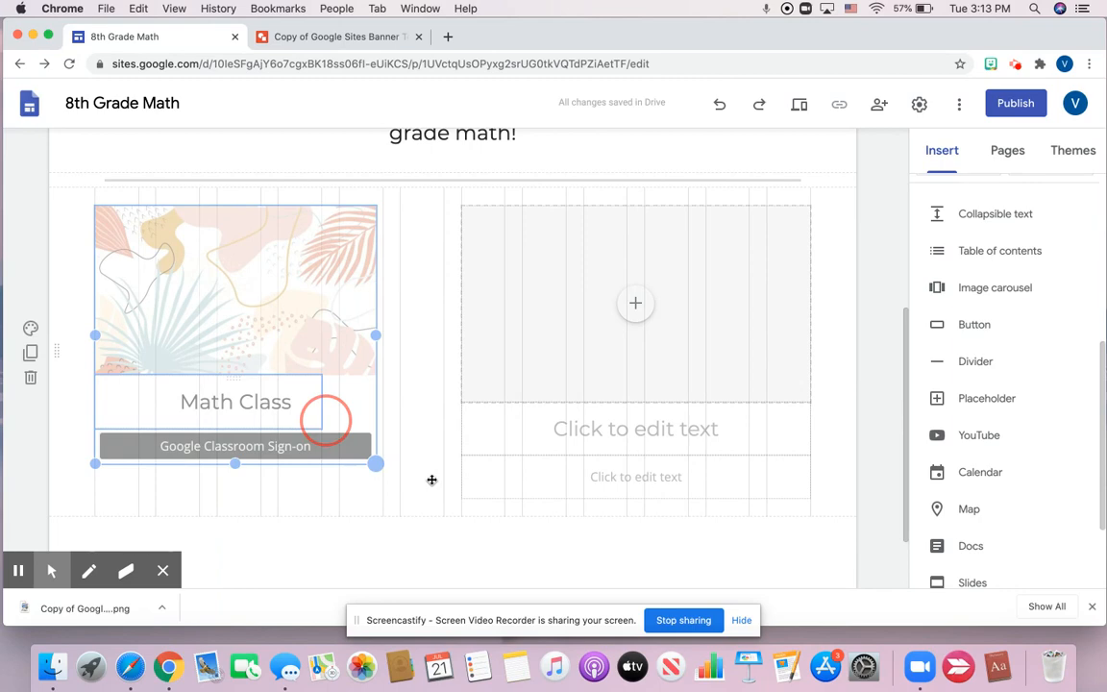
pyautogui.moveTo(431, 479); pyautogui.dragTo(431, 480)
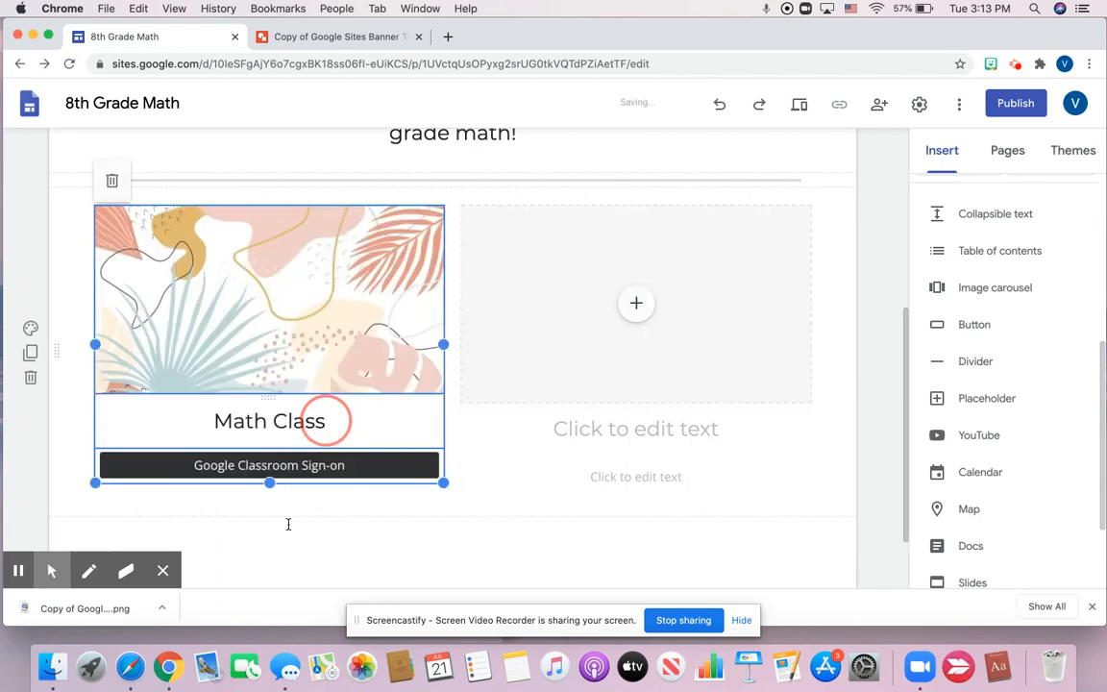
pyautogui.moveTo(443, 482); pyautogui.dragTo(376, 471)
pyautogui.click(376, 479)
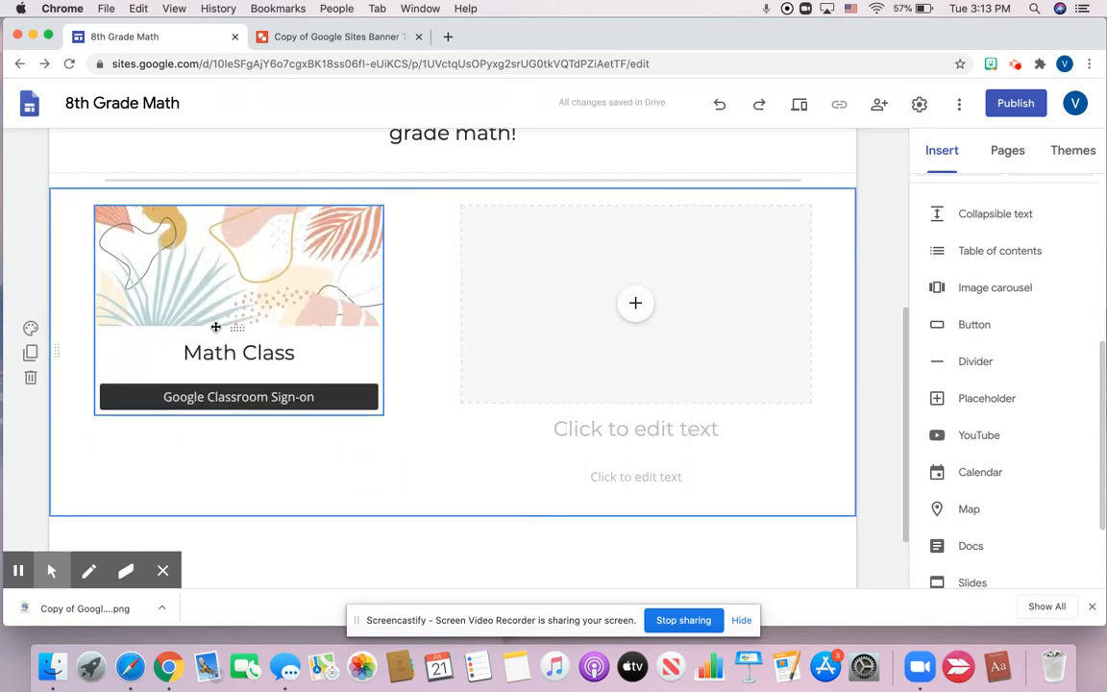
# Step: Check the Google Classroom Sign-on button's name and link in its edit dialog and close it without changes
pyautogui.click(274, 397)
pyautogui.click(274, 399)
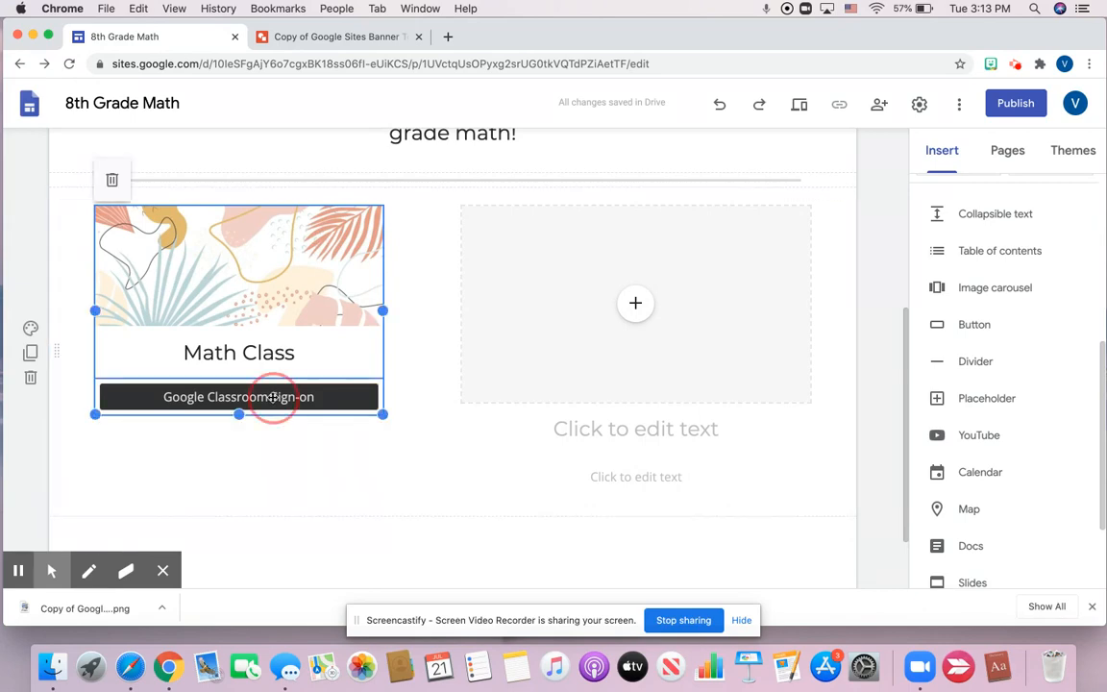
pyautogui.click(273, 399)
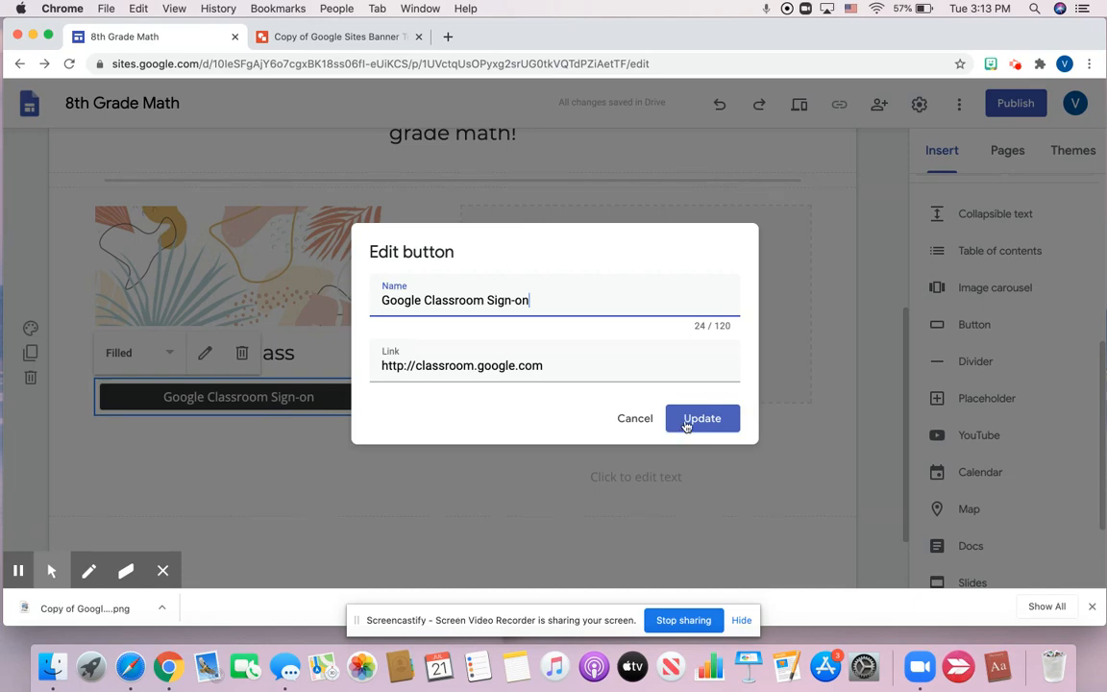
pyautogui.click(635, 419)
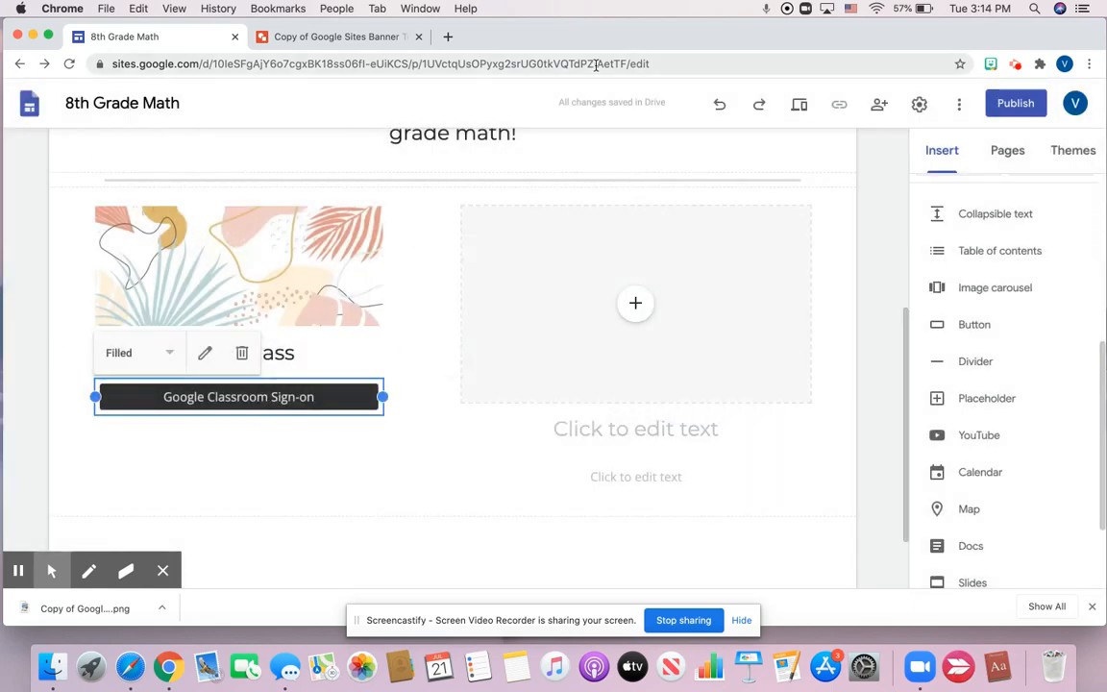
# Step: Upload the wallpaper abstract image into the second column's placeholder and enter the heading Science Class below it
pyautogui.click(642, 317)
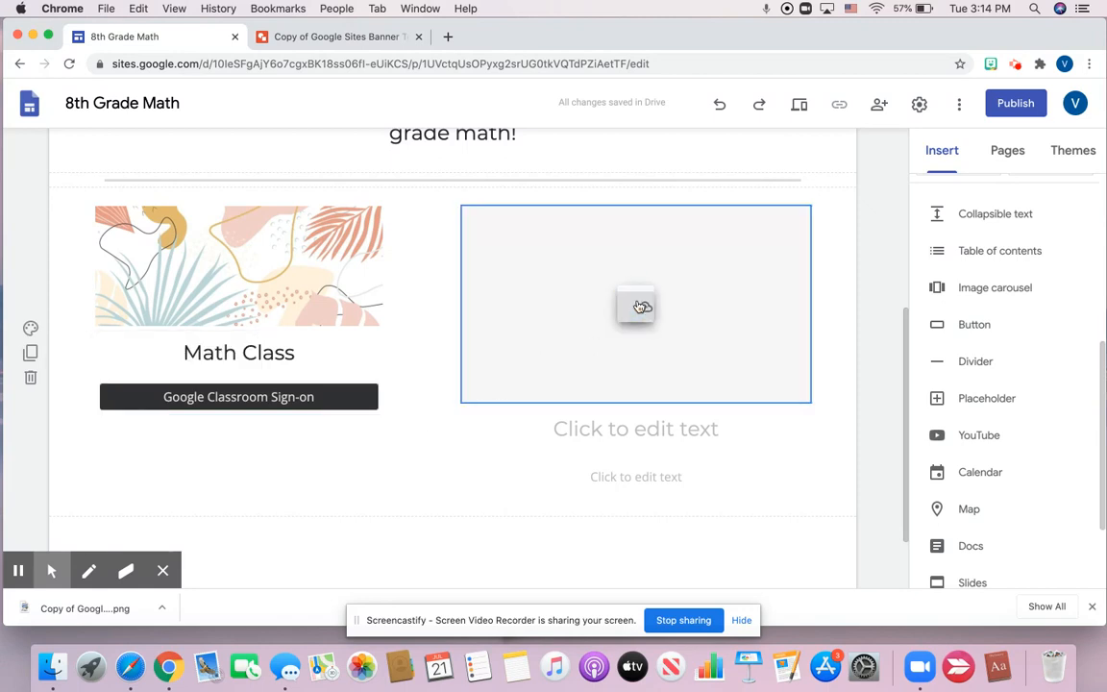
pyautogui.click(663, 354)
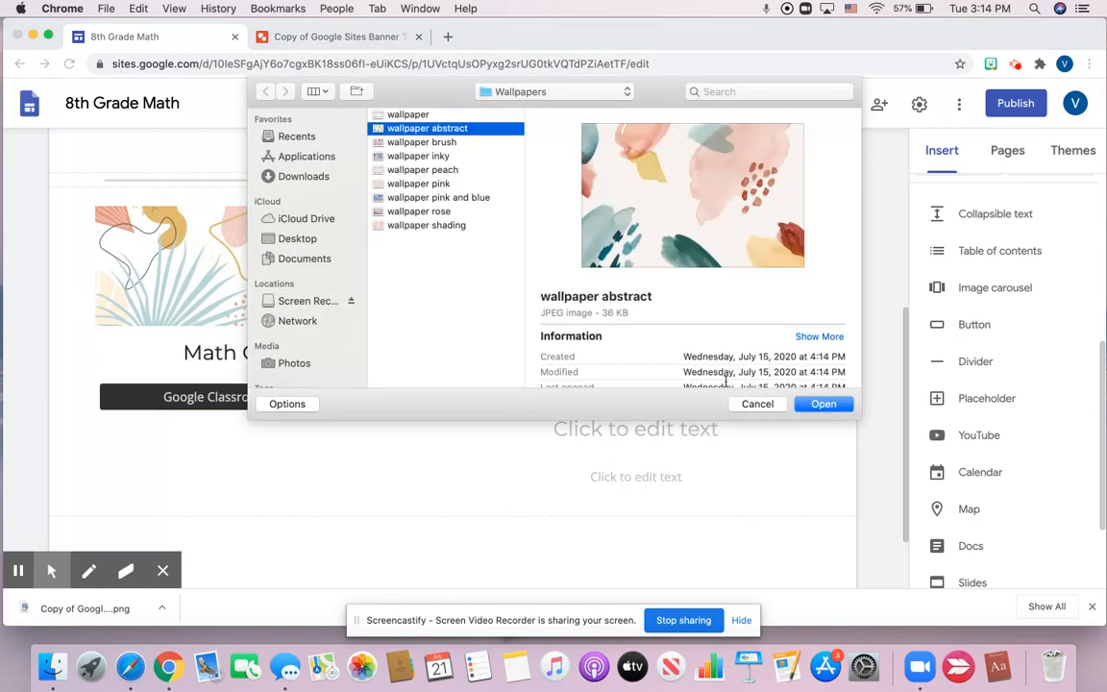
pyautogui.click(822, 404)
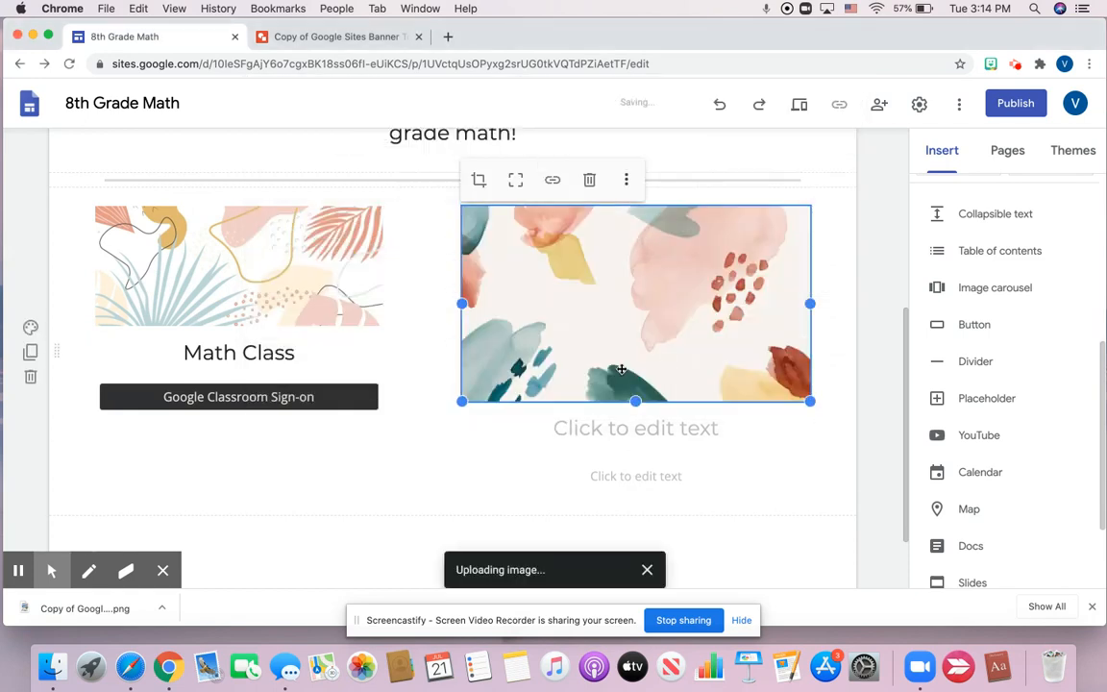
pyautogui.click(617, 426)
pyautogui.write('C')
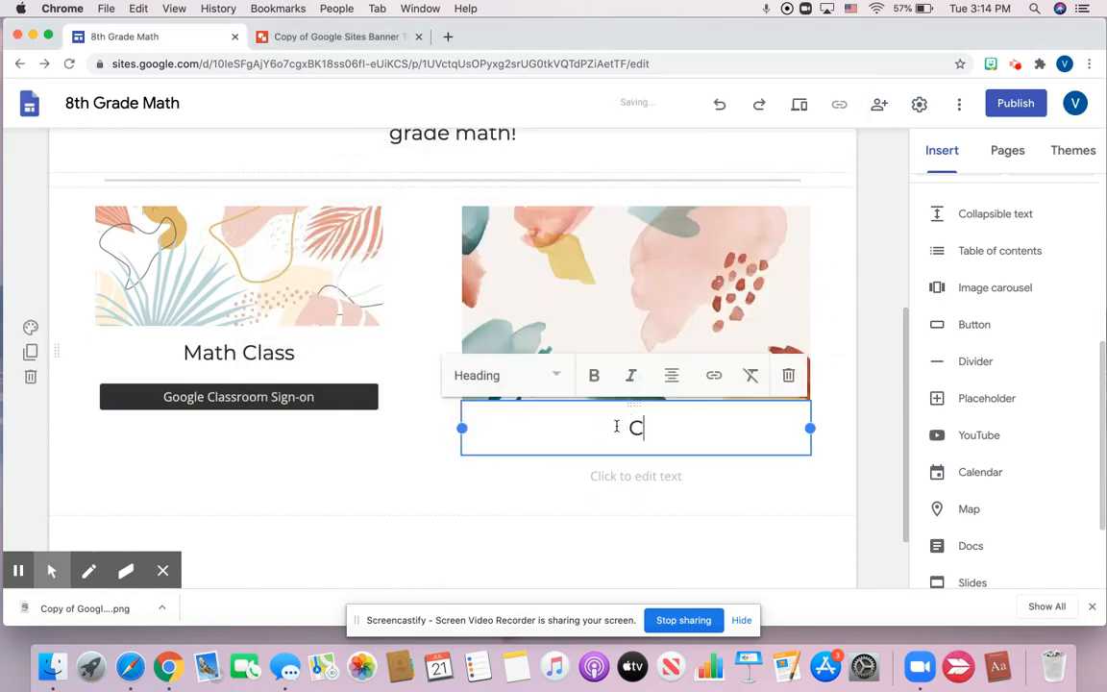
pyautogui.press('BackSpace')
pyautogui.write('Science Class')
# Step: Delete the empty body text box under the Science Class heading
pyautogui.click(605, 475)
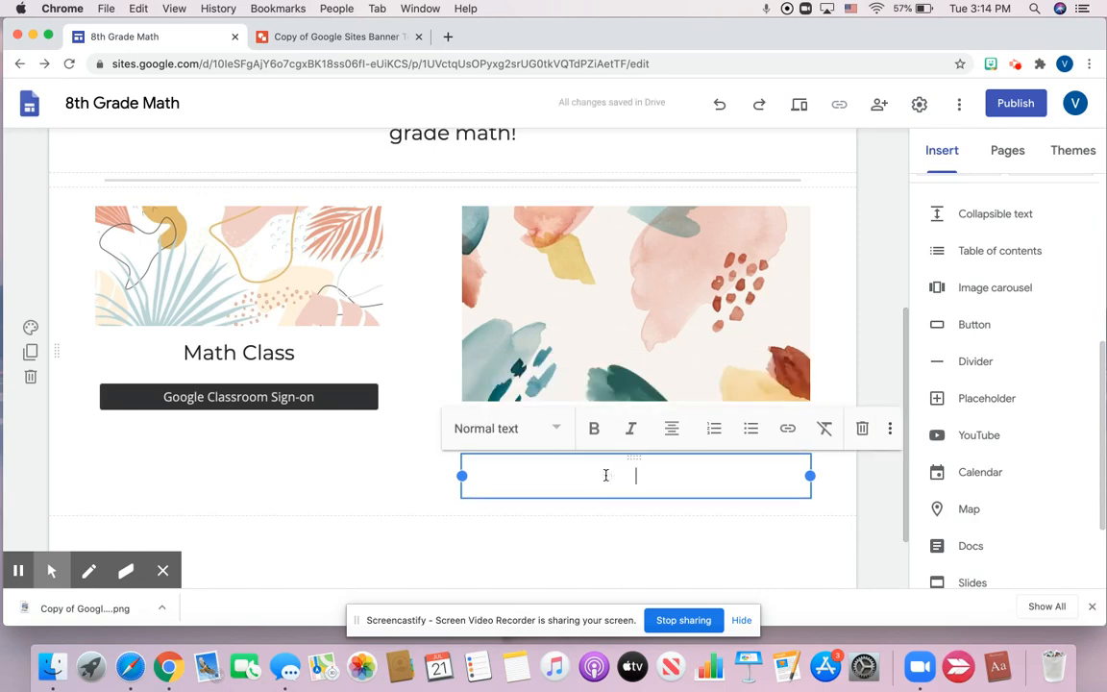
pyautogui.doubleClick(251, 402)
pyautogui.press('Escape')
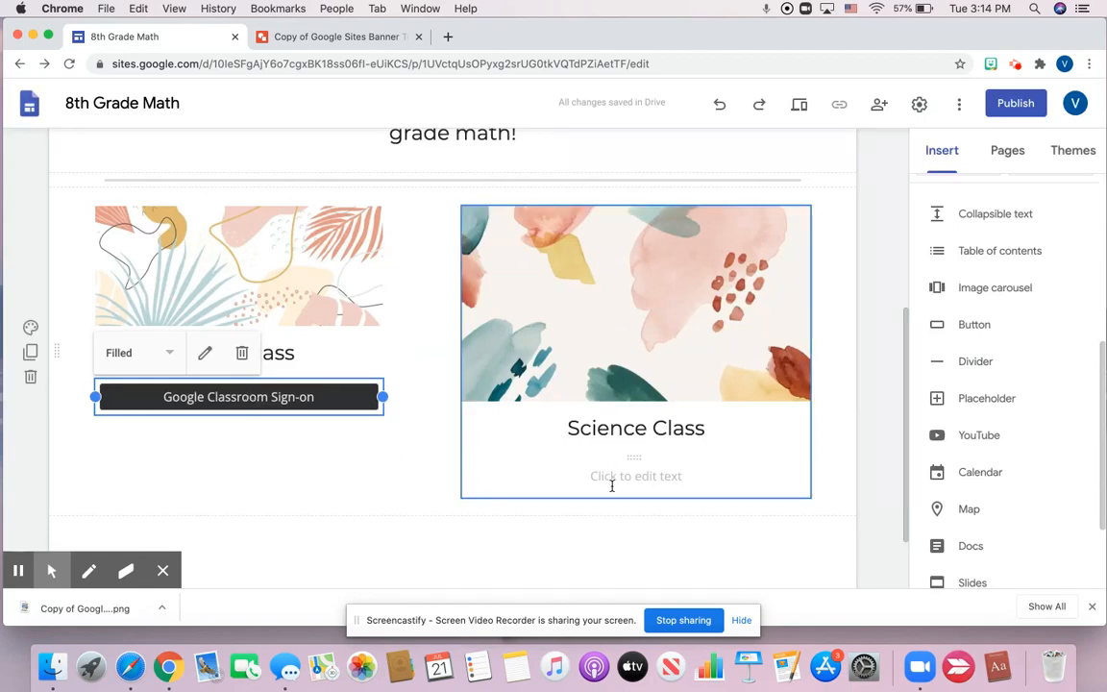
pyautogui.click(699, 469)
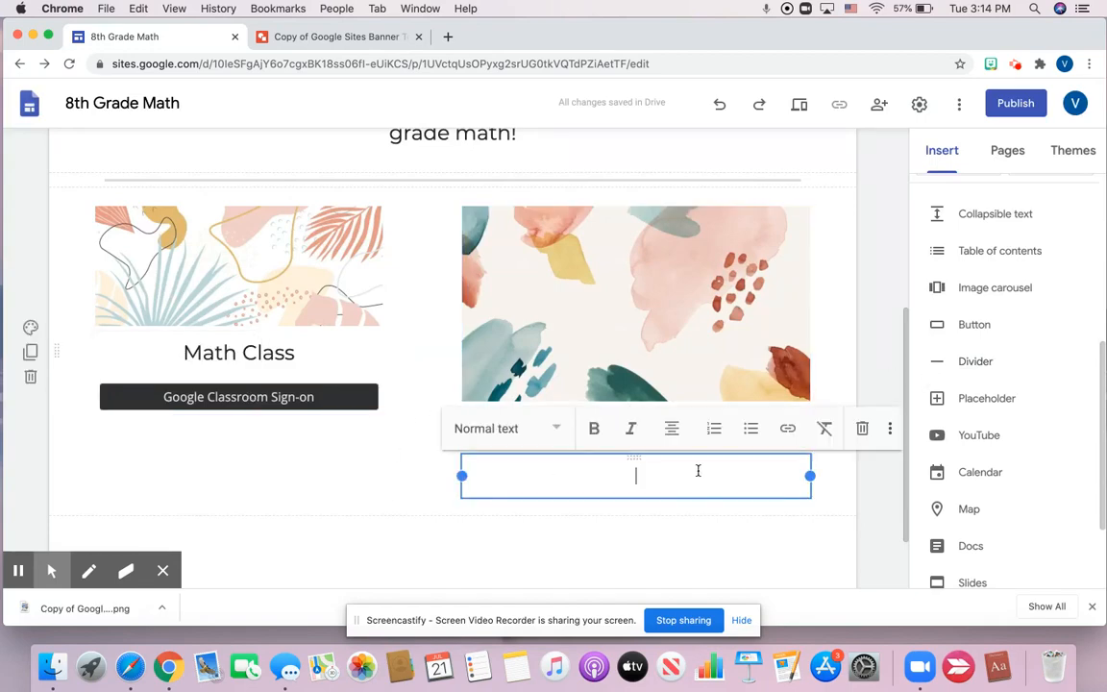
pyautogui.click(859, 429)
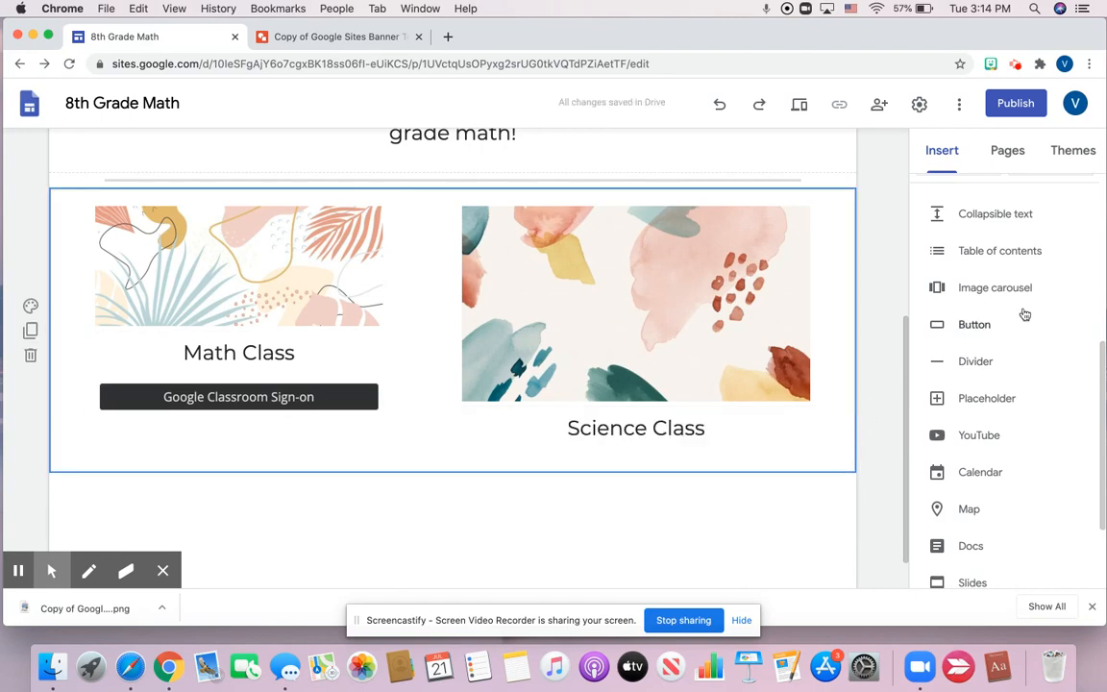
# Step: Insert a button named Science Google Website linking to sciencewebsite.com and place it directly below the Science Class heading
pyautogui.click(975, 325)
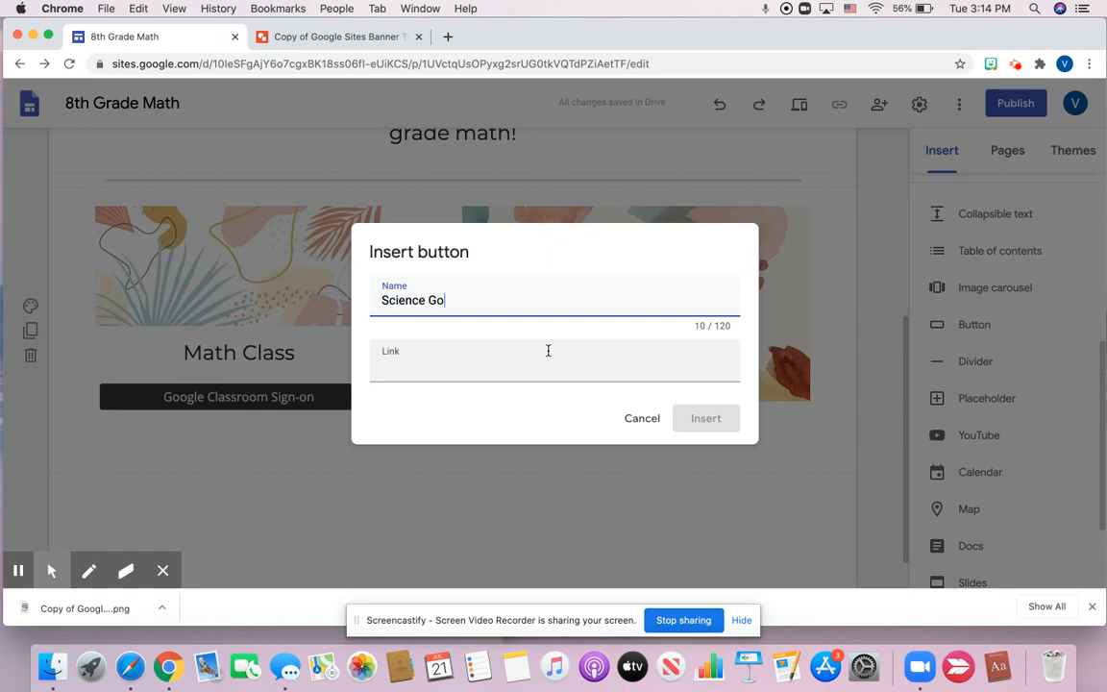
pyautogui.write('le Website')
pyautogui.click(631, 362)
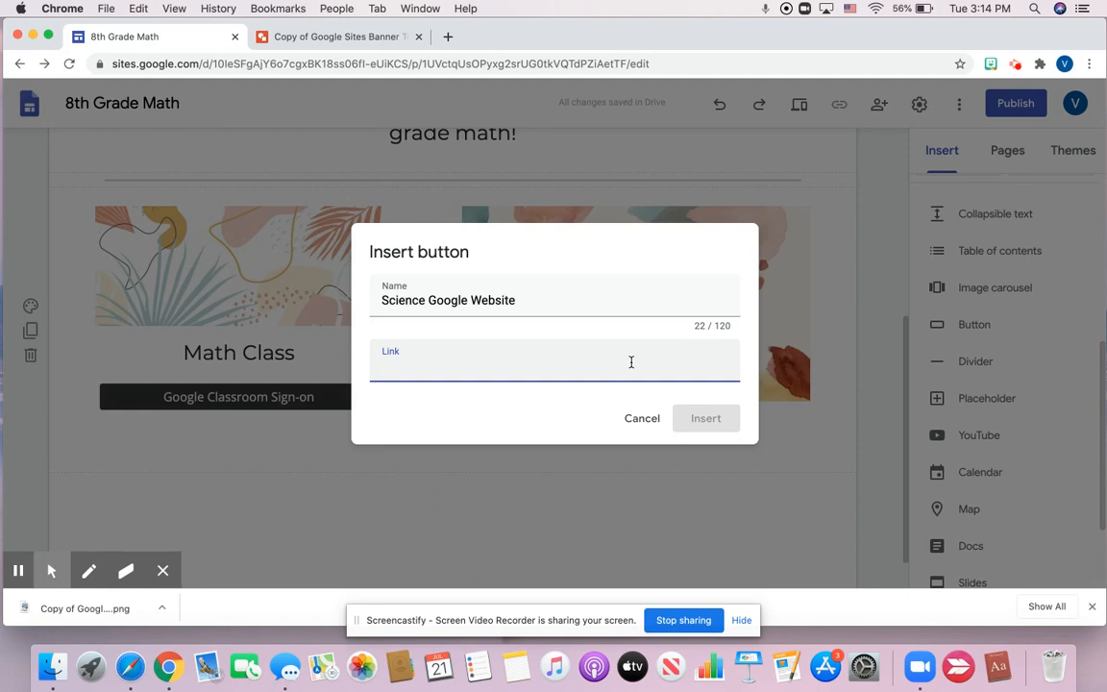
pyautogui.write('scie')
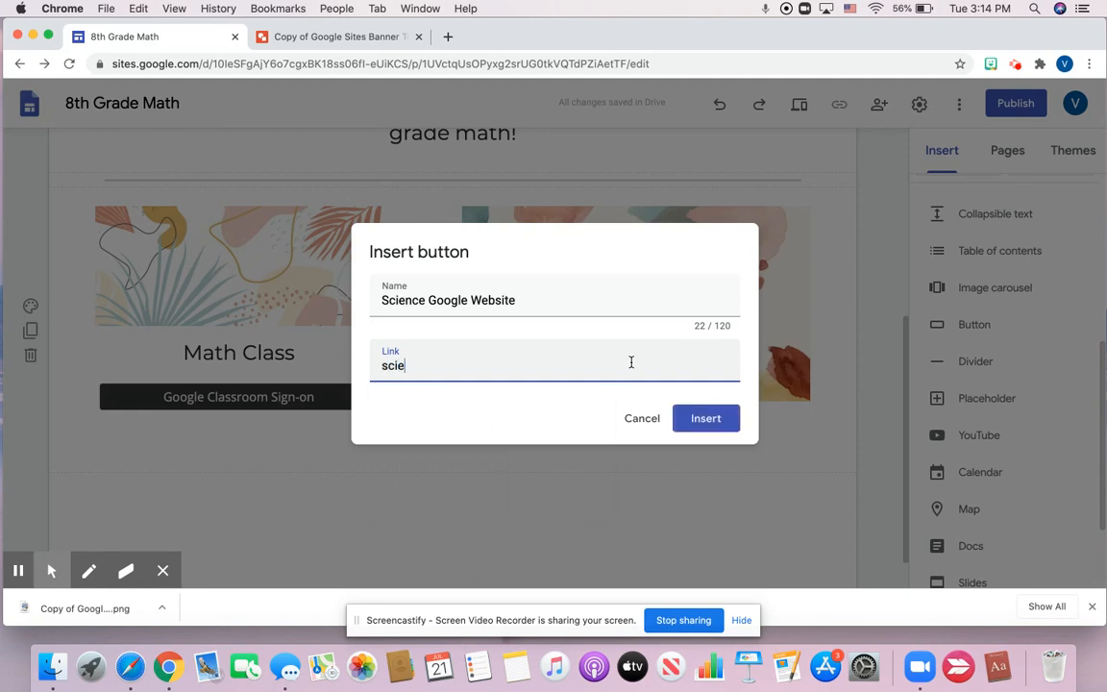
pyautogui.write('ncewebsite.com')
pyautogui.click(705, 419)
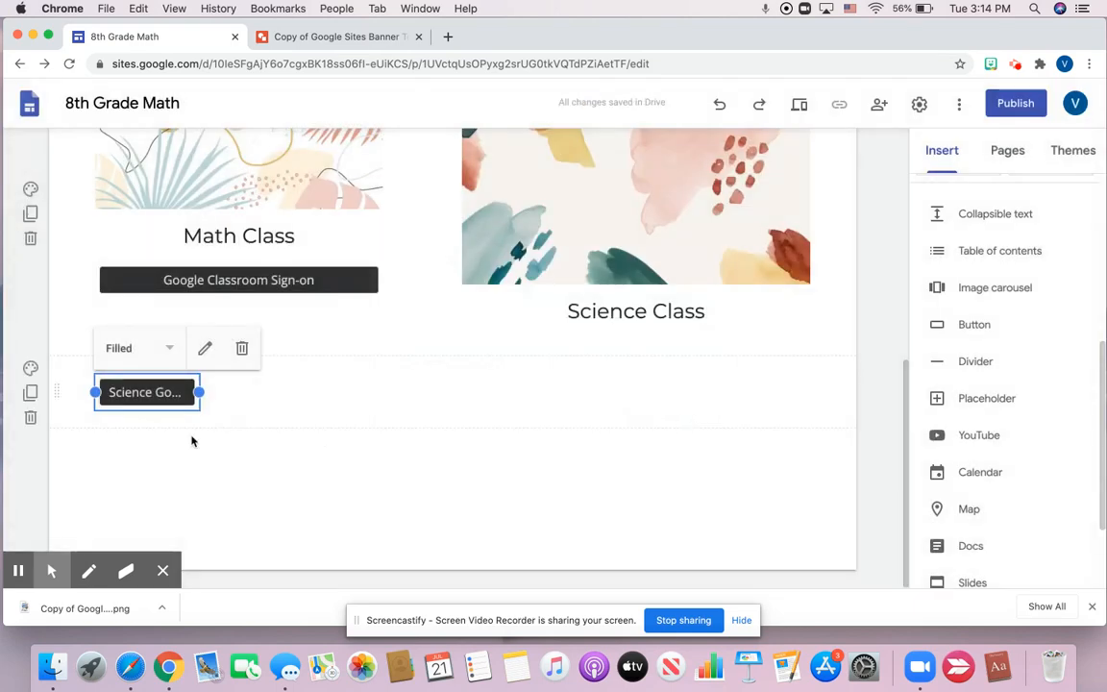
pyautogui.moveTo(141, 395); pyautogui.dragTo(566, 343)
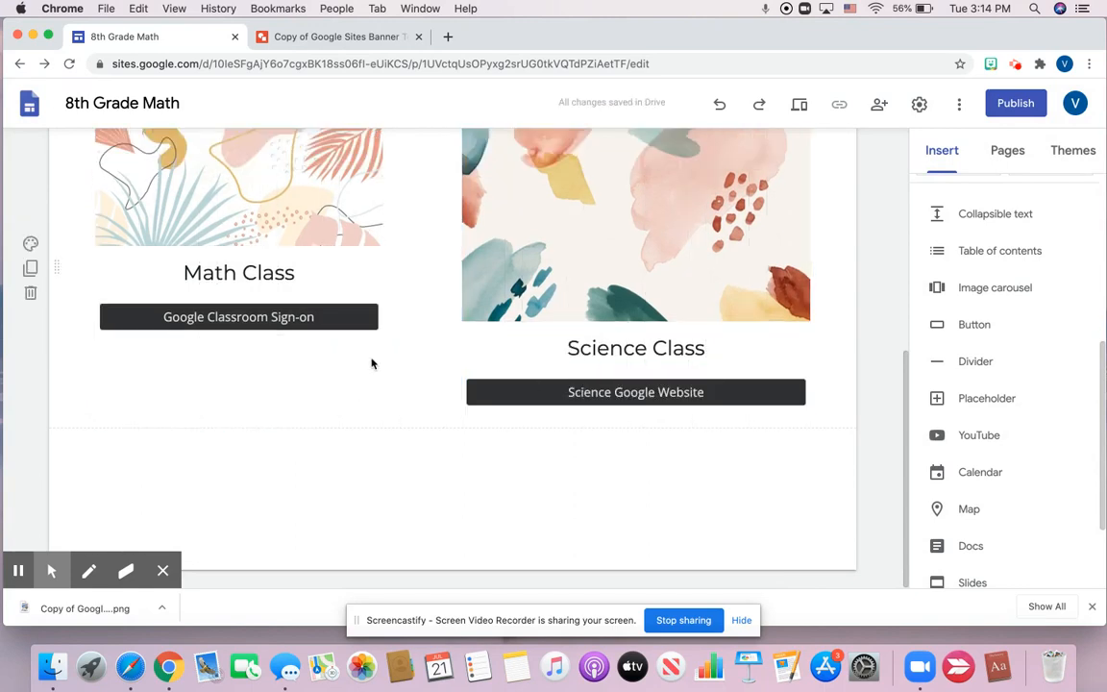
# Step: Rename the Google Classroom Sign-on button as Math Google Website and set its link to mathwebsite.com
pyautogui.click(258, 318)
pyautogui.click(259, 320)
pyautogui.click(259, 321)
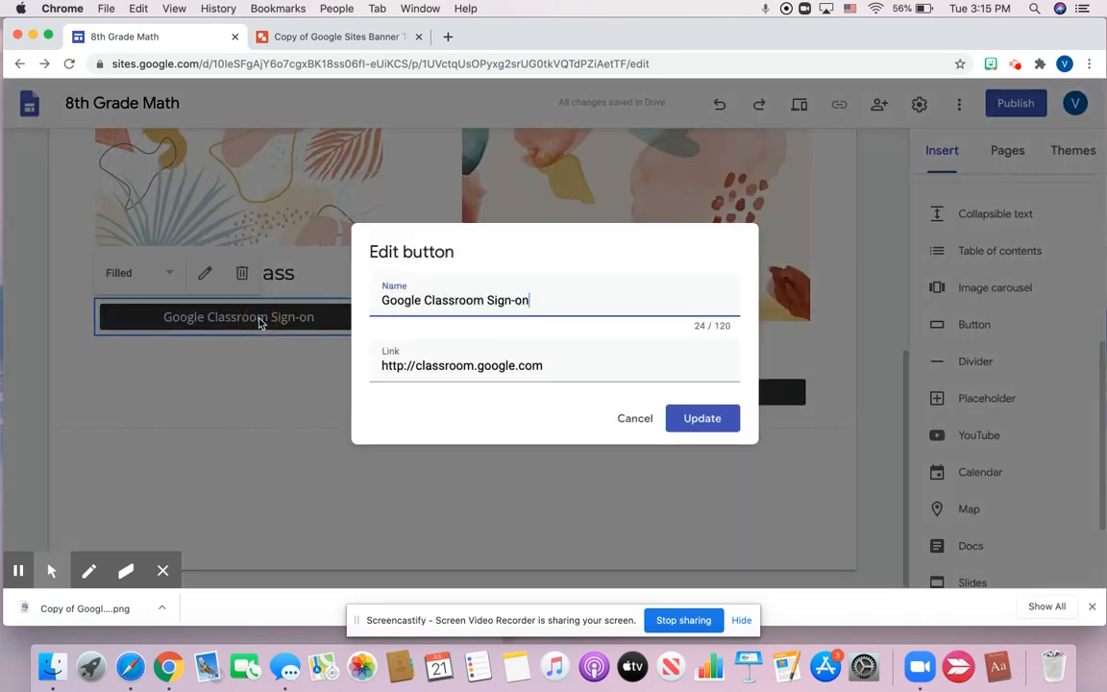
pyautogui.tripleClick(479, 297)
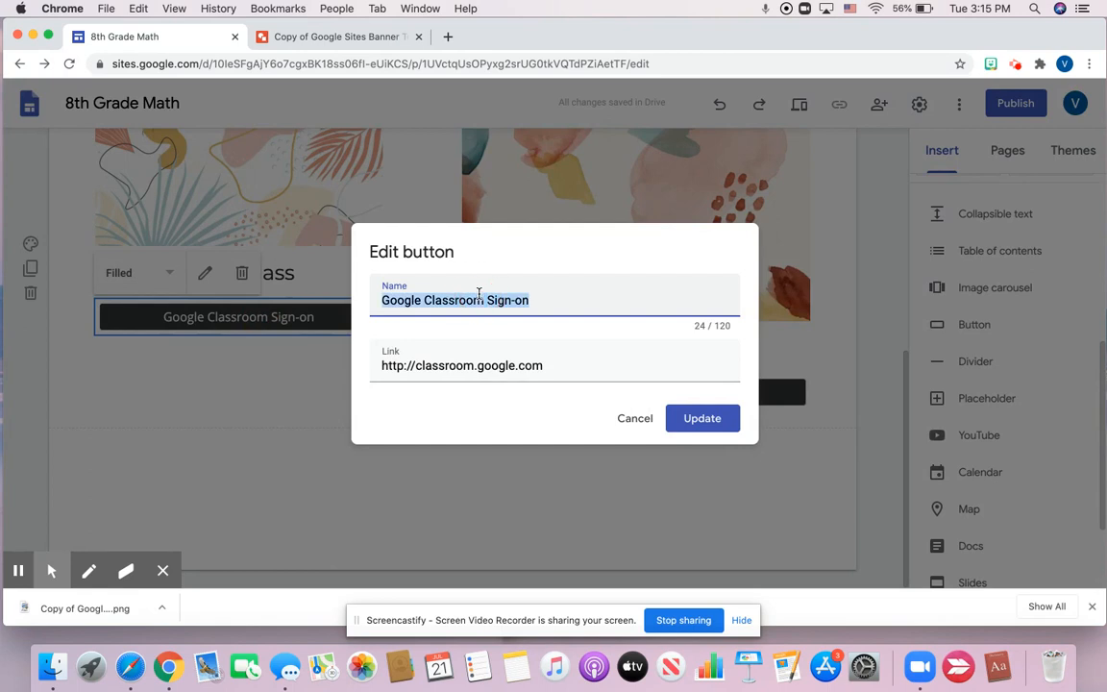
pyautogui.write('Math Google Website')
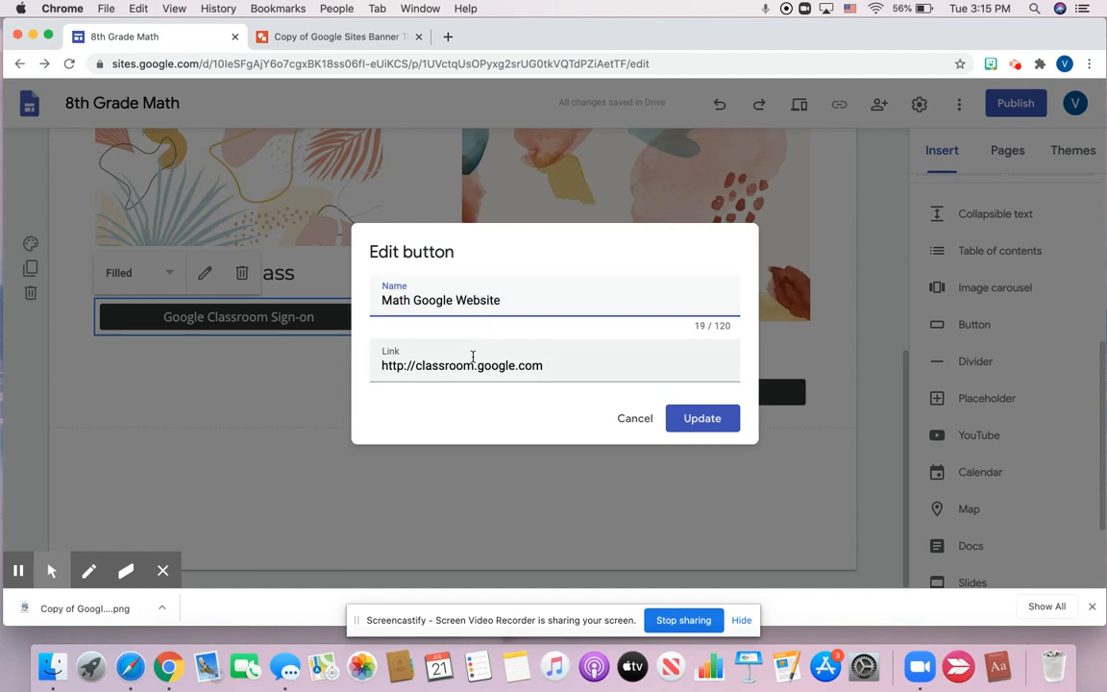
pyautogui.tripleClick(471, 363)
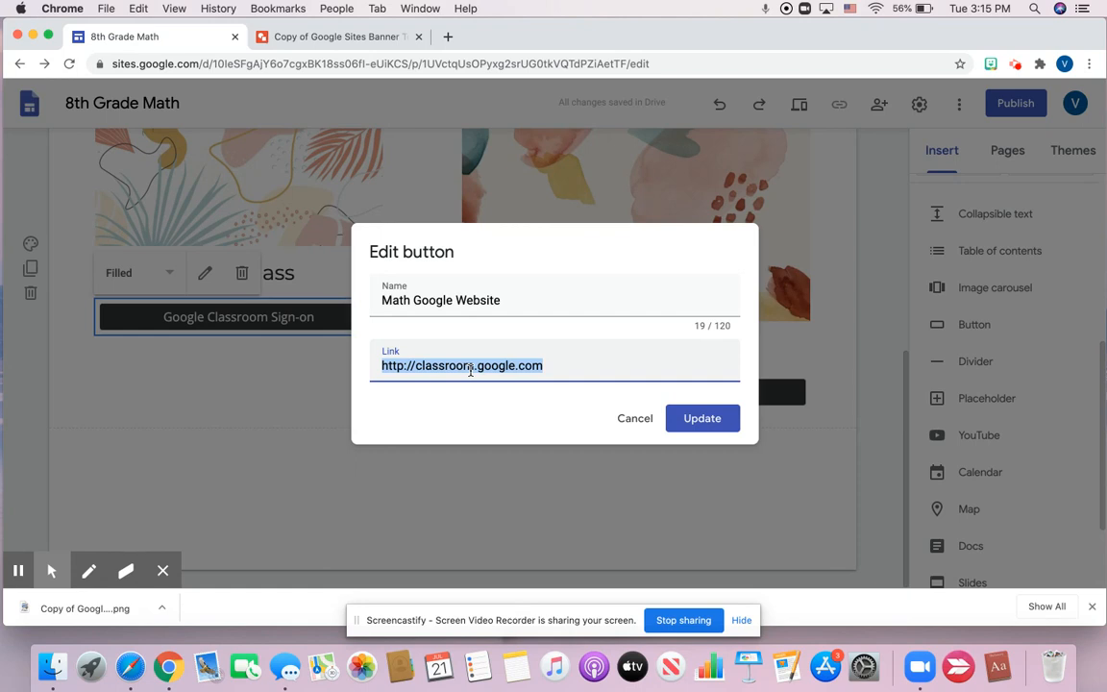
pyautogui.write('mathwe')
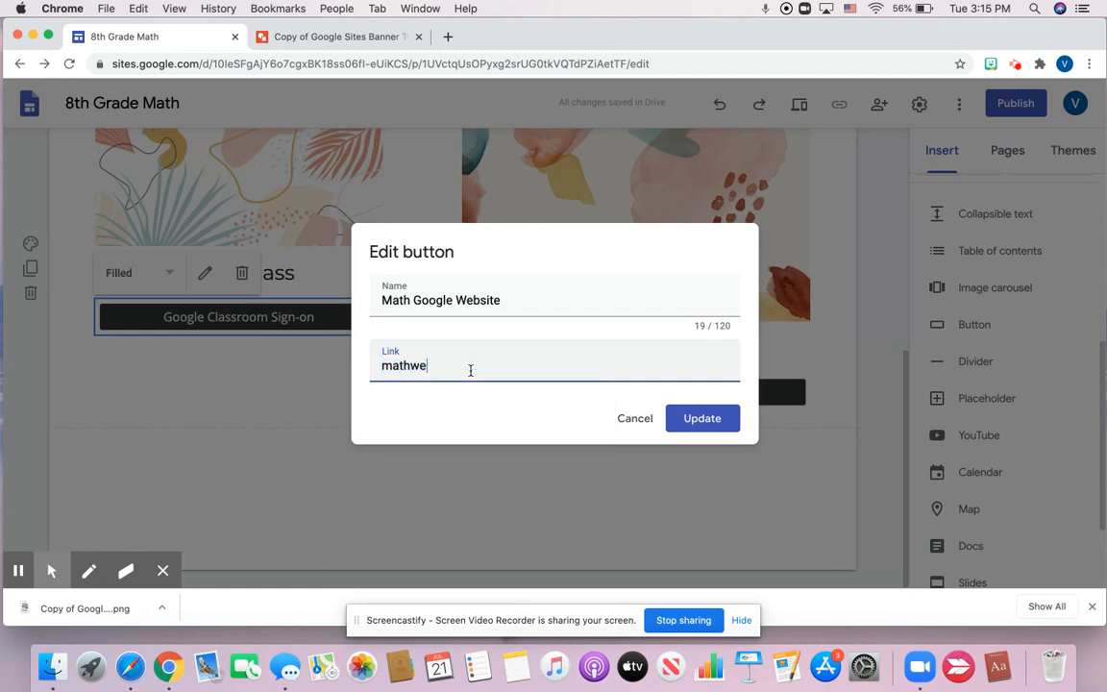
pyautogui.write('bsite.com')
pyautogui.click(702, 420)
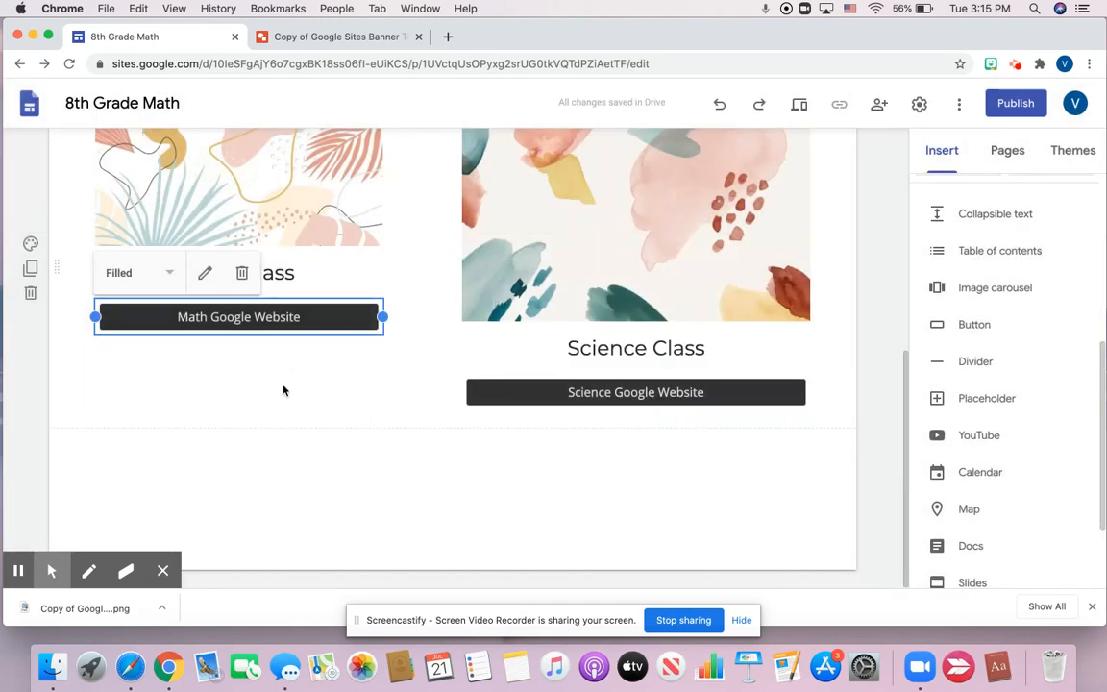
pyautogui.click(283, 390)
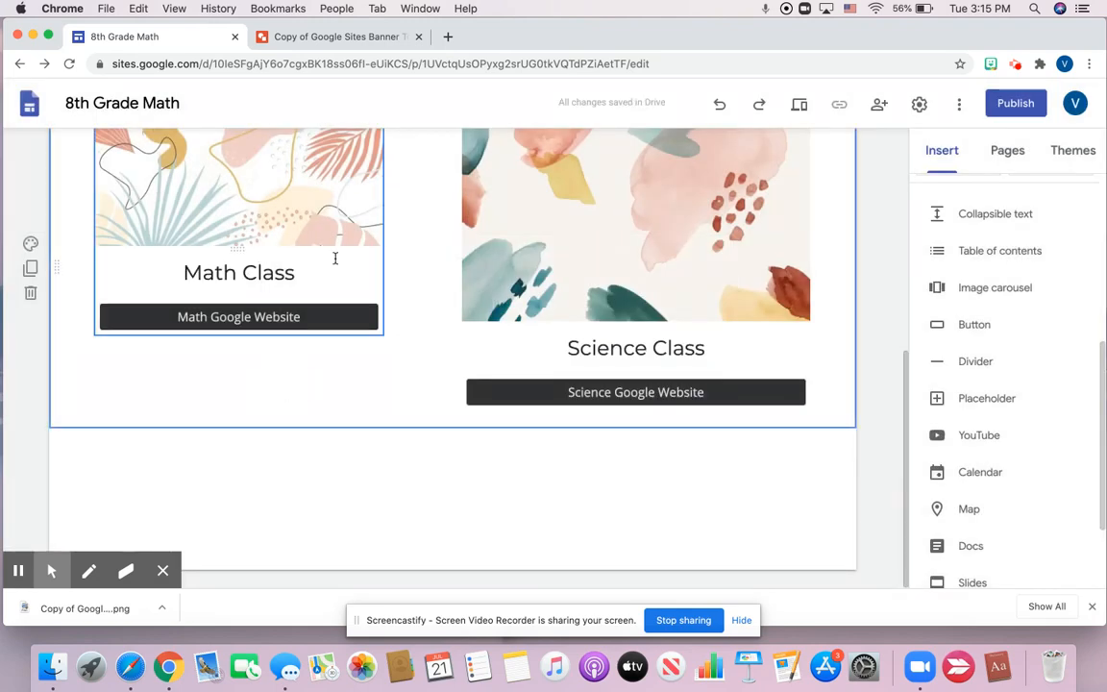
# Step: Enlarge the Math Class group to the full column width and stretch the Science Class group slightly taller to match
pyautogui.click(286, 291)
pyautogui.moveTo(381, 332); pyautogui.dragTo(412, 423)
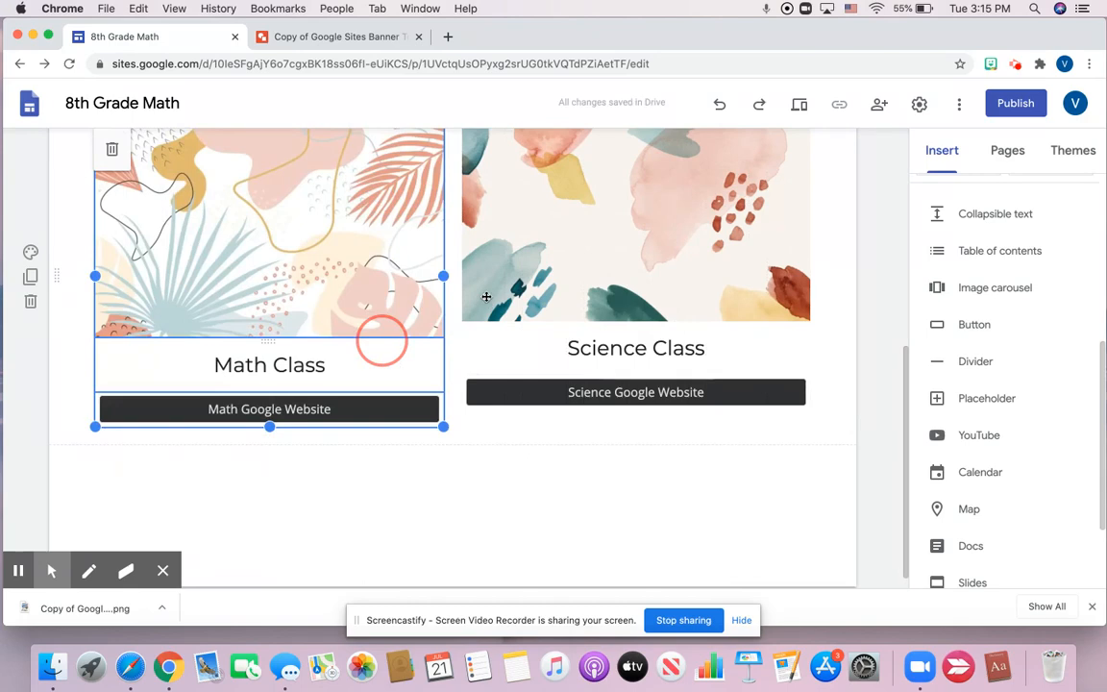
pyautogui.click(787, 357)
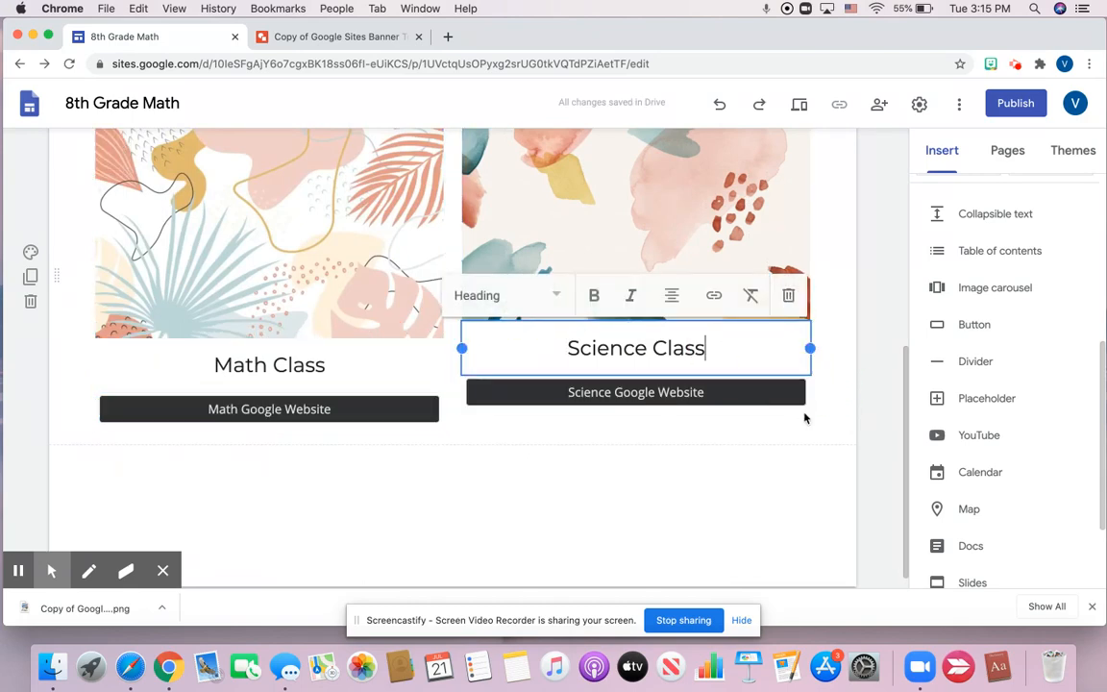
pyautogui.click(804, 395)
pyautogui.moveTo(810, 403)
pyautogui.mouseDown()
pyautogui.moveTo(822, 434)
pyautogui.moveTo(814, 418)
pyautogui.mouseUp()
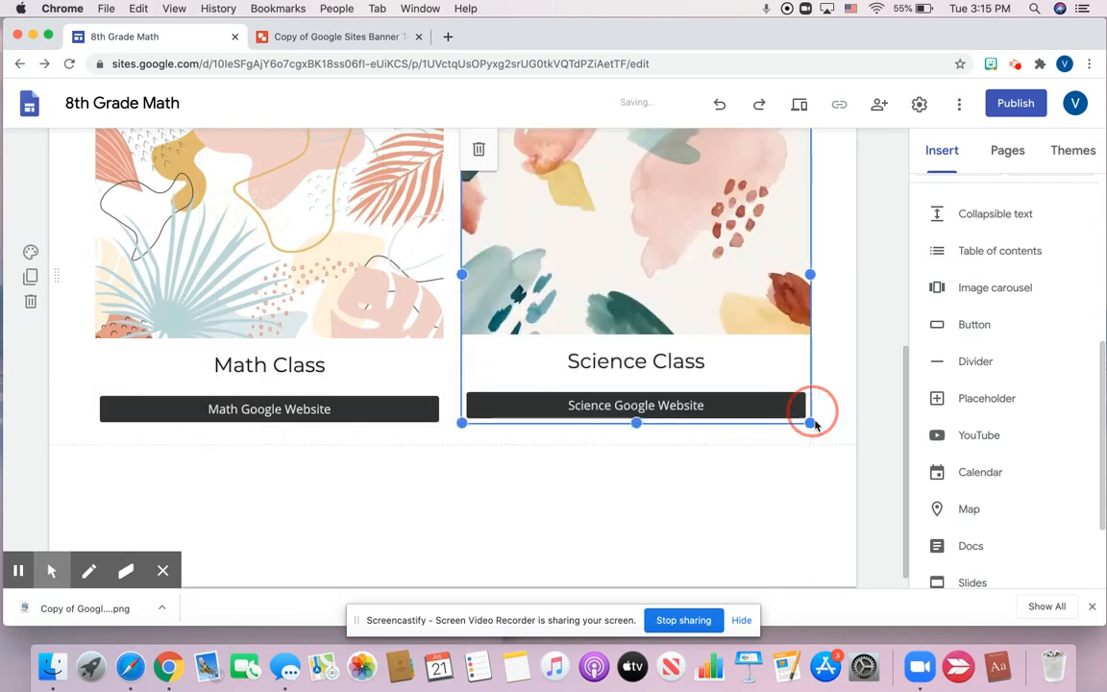
pyautogui.click(847, 519)
# Step: Review the home page layout from the header banner down to the two class columns
pyautogui.scroll(5, 846, 520)
pyautogui.scroll(-5, 846, 521)
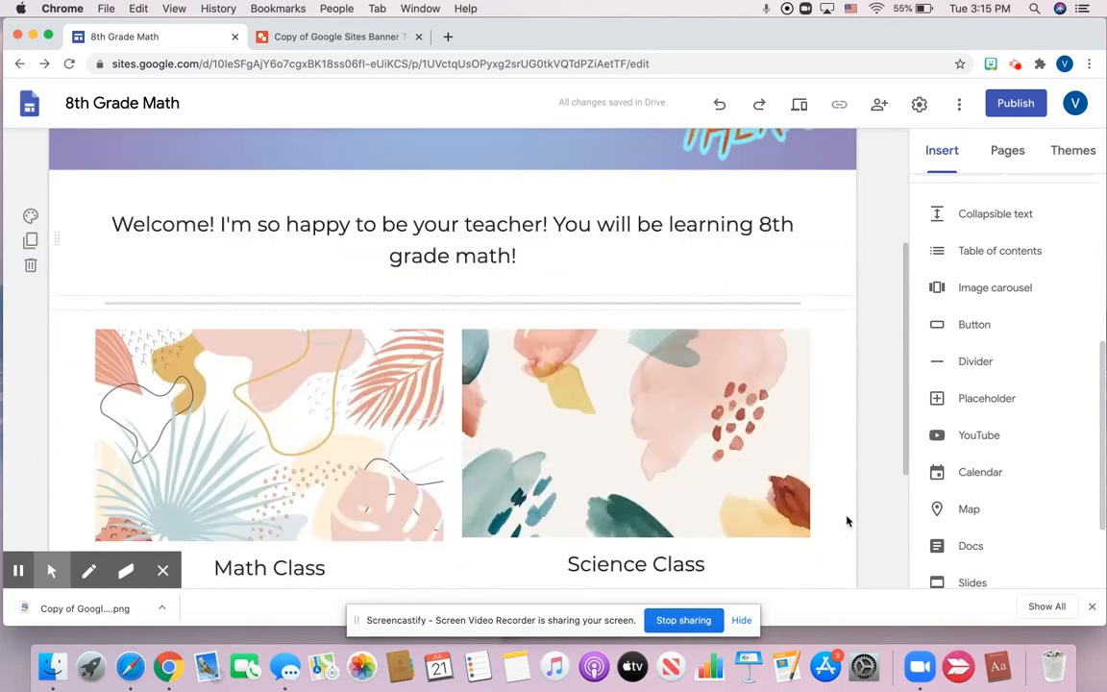
pyautogui.scroll(4, 846, 521)
pyautogui.scroll(2, 846, 521)
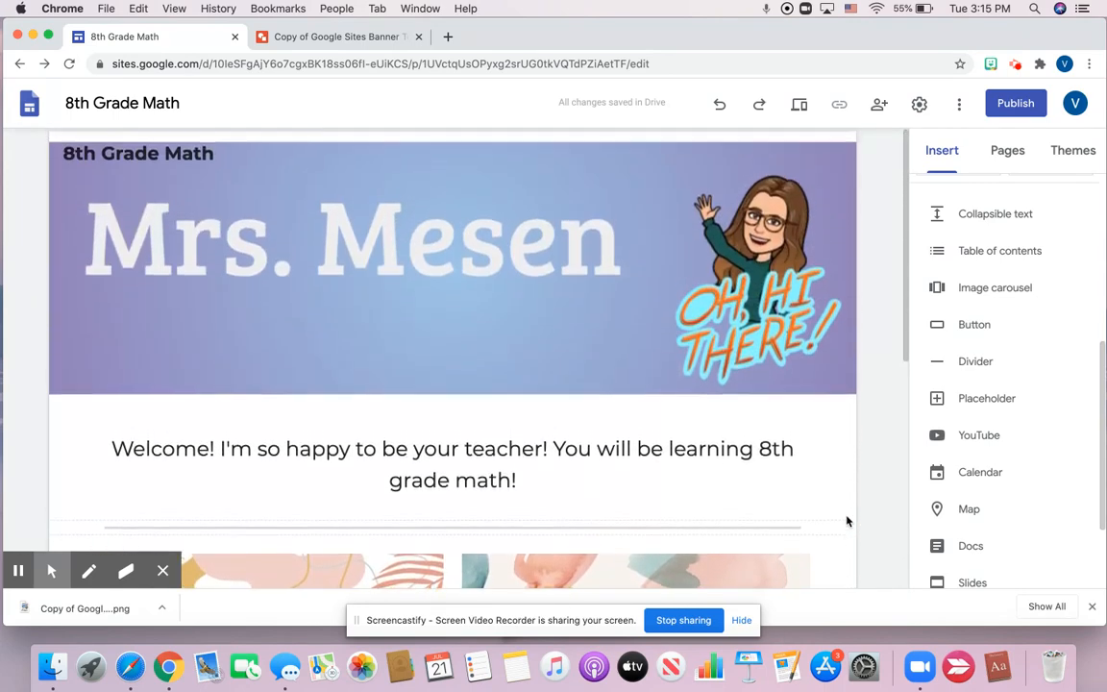
pyautogui.scroll(-4, 847, 520)
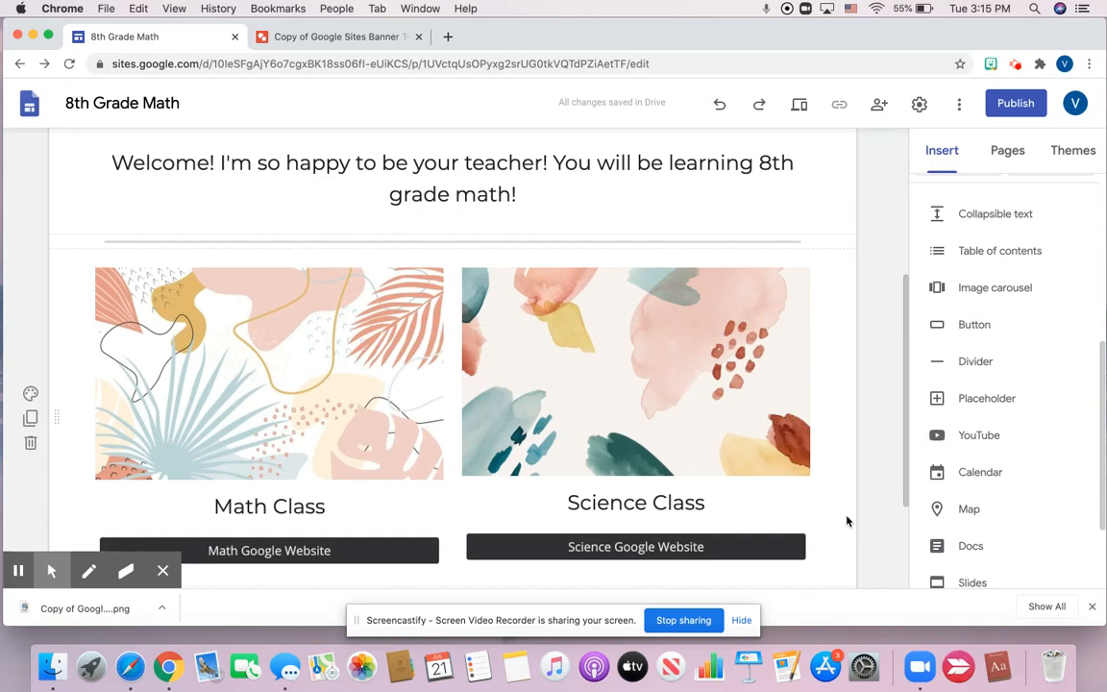
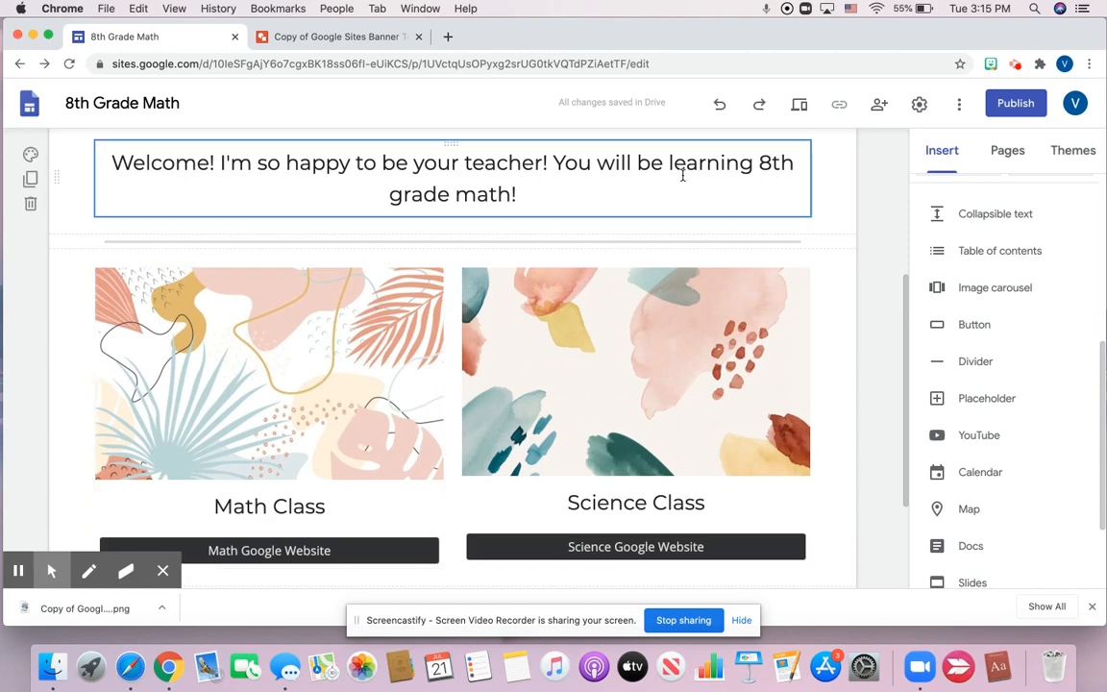
pyautogui.scroll(5, 682, 174)
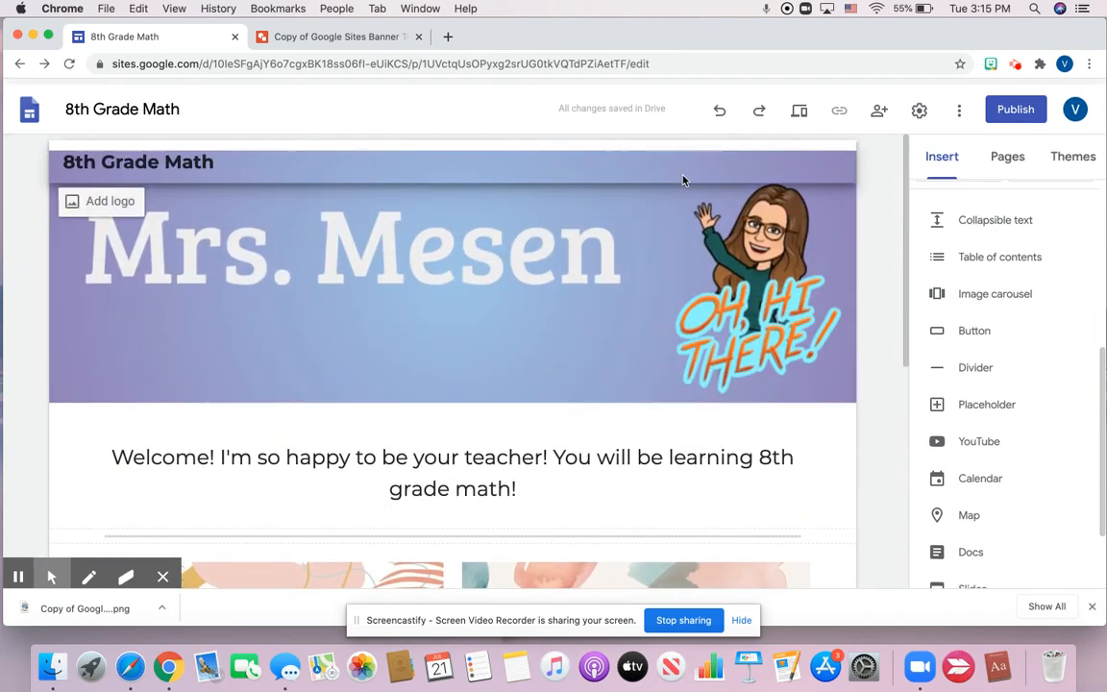
pyautogui.scroll(-6, 605, 437)
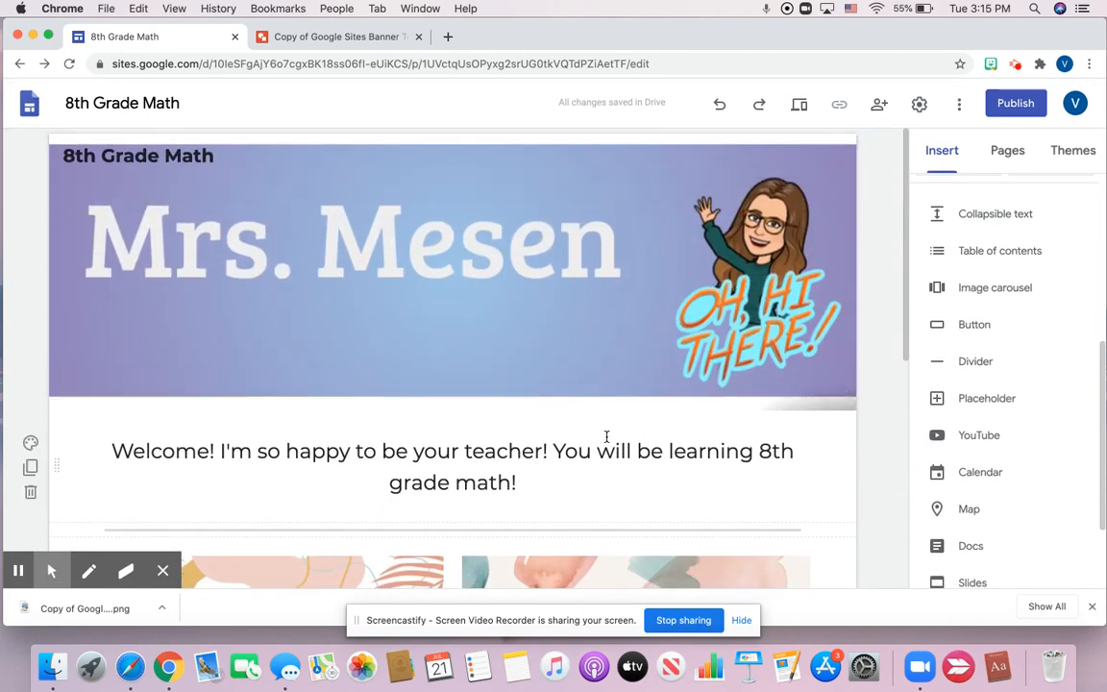
pyautogui.scroll(4, 606, 442)
pyautogui.scroll(2, 606, 442)
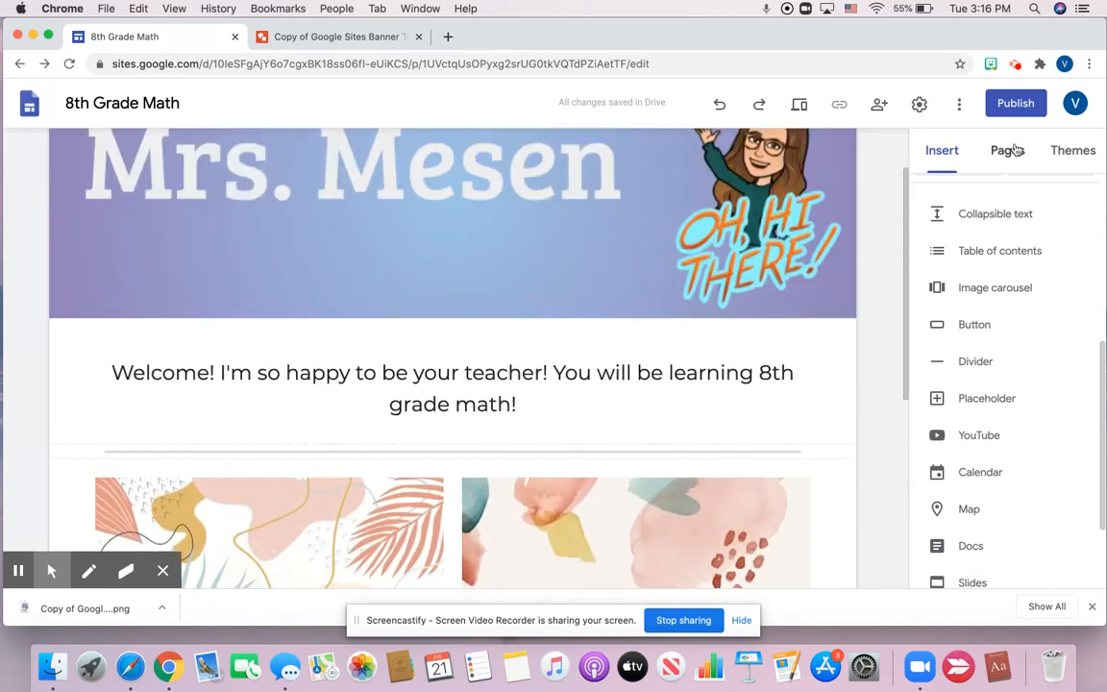
# Step: Add a new page named Math to the site
pyautogui.click(1007, 150)
pyautogui.moveTo(1007, 538)
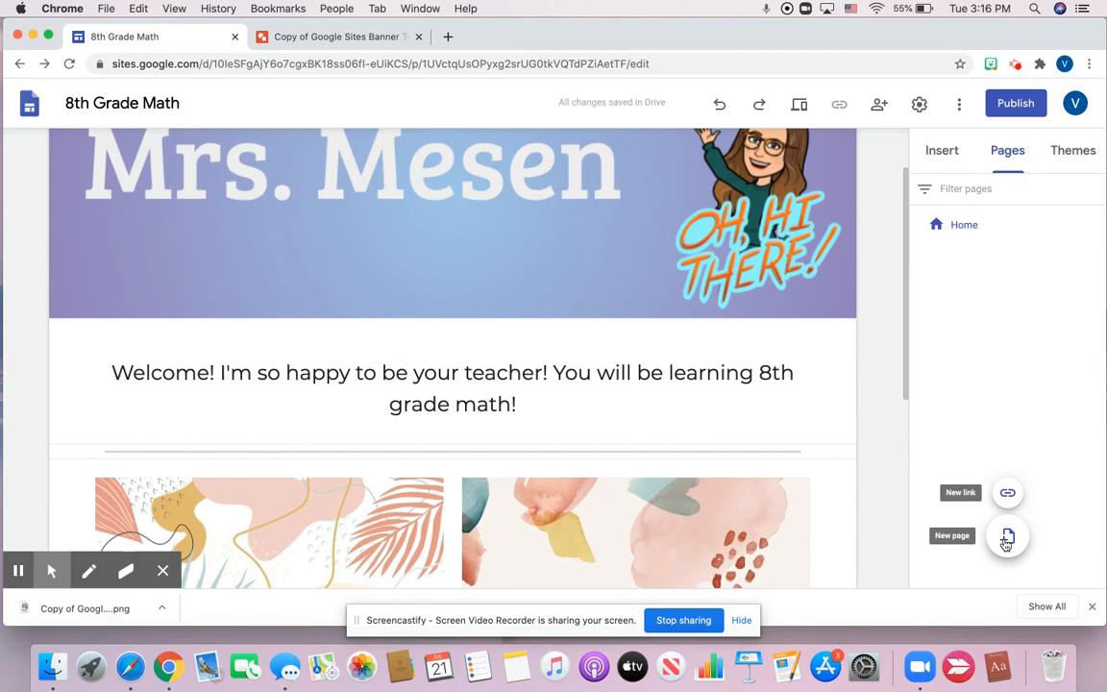
pyautogui.click(1007, 538)
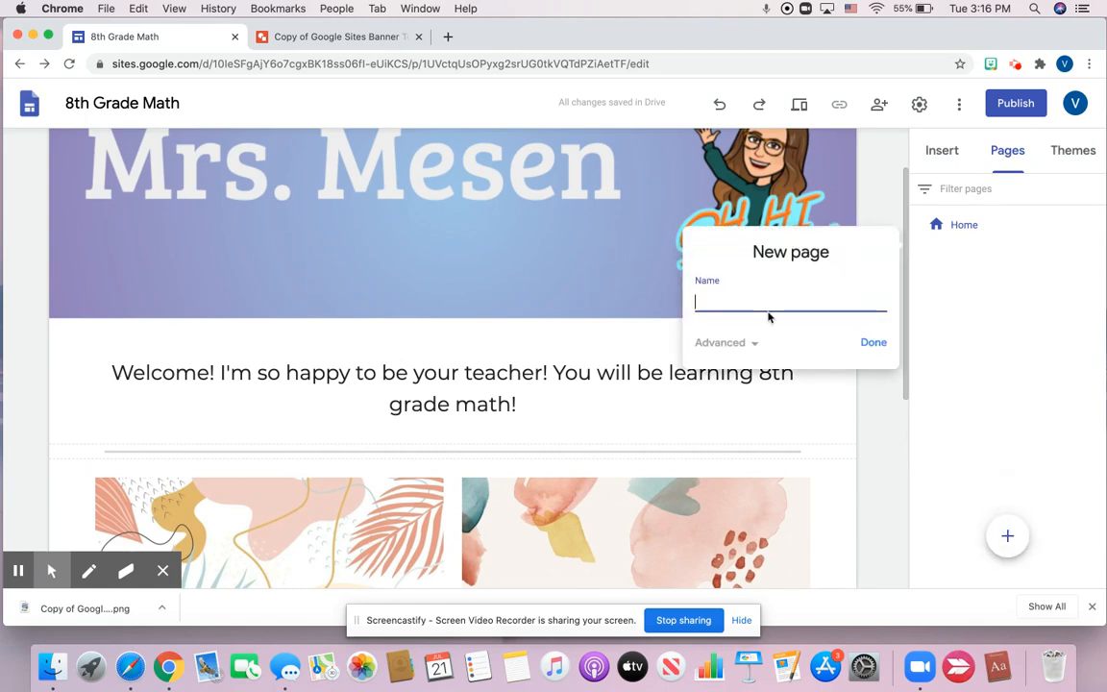
pyautogui.write('Math')
pyautogui.click(872, 342)
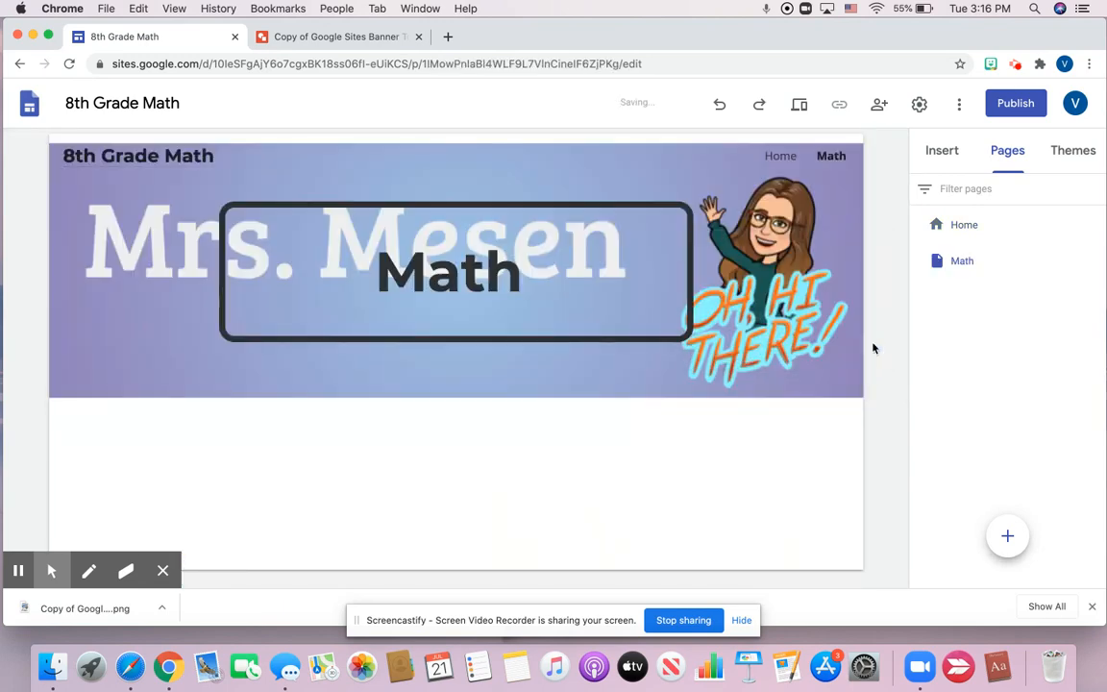
# Step: Delete the Math title box from the Math page's banner
pyautogui.click(651, 206)
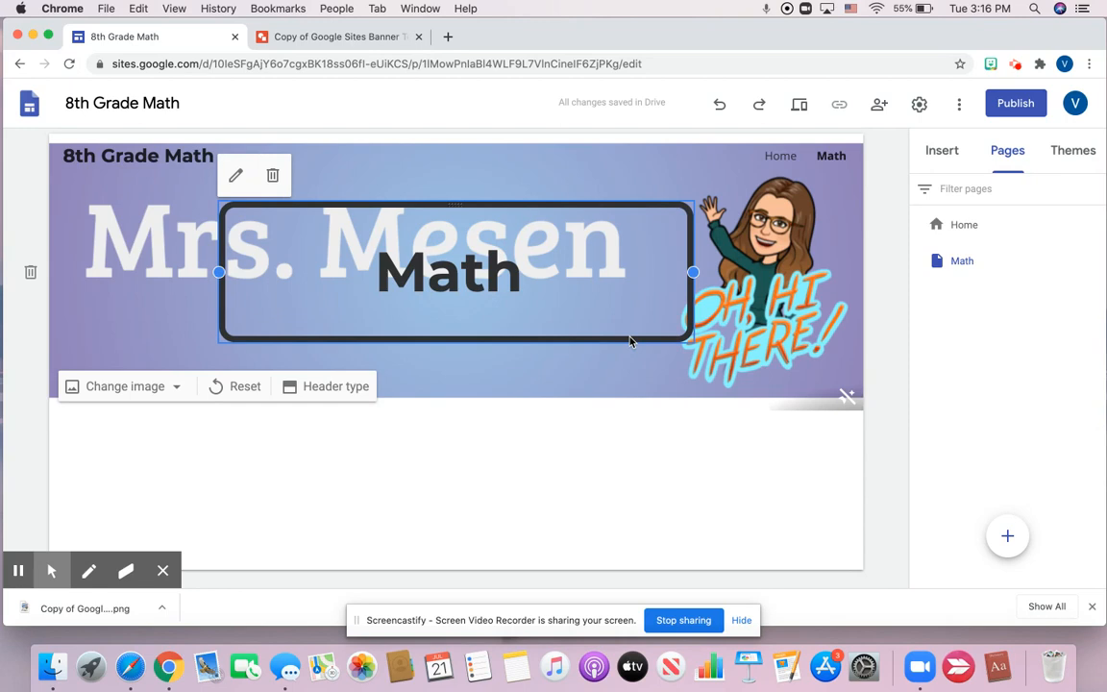
pyautogui.click(175, 393)
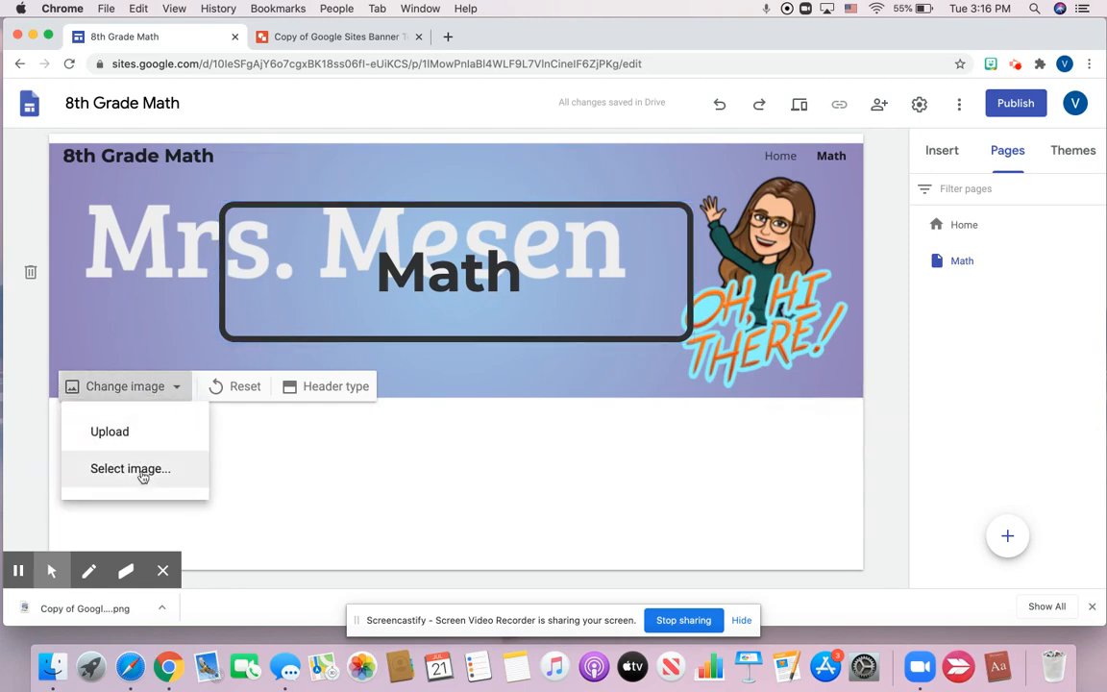
pyautogui.click(306, 337)
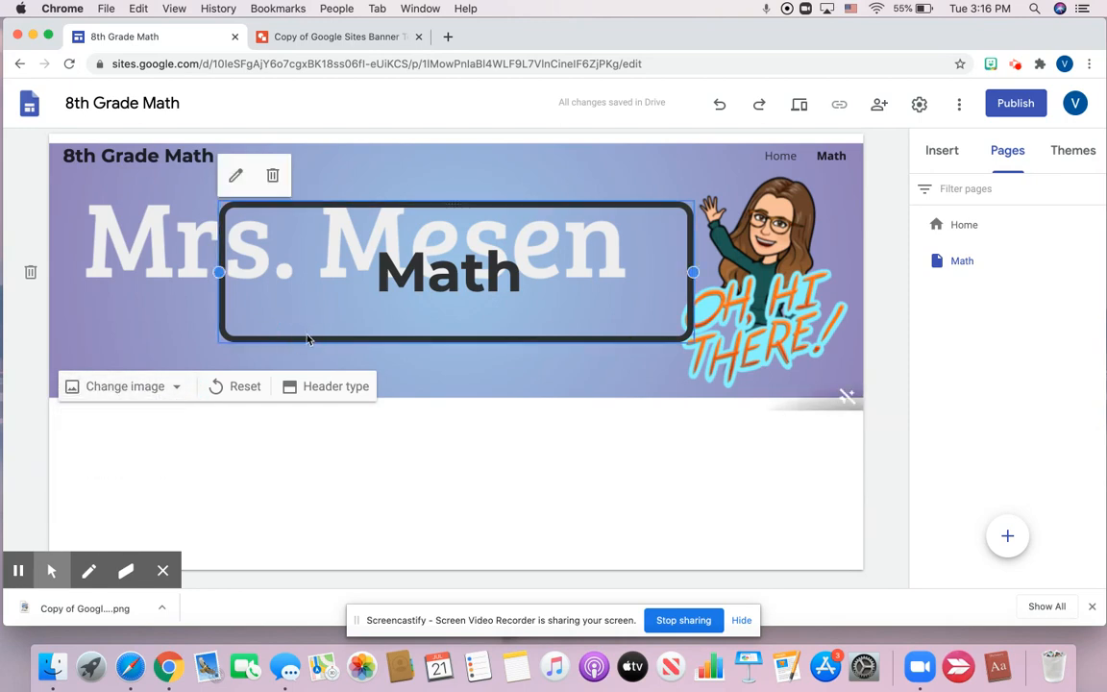
pyautogui.press('BackSpace')
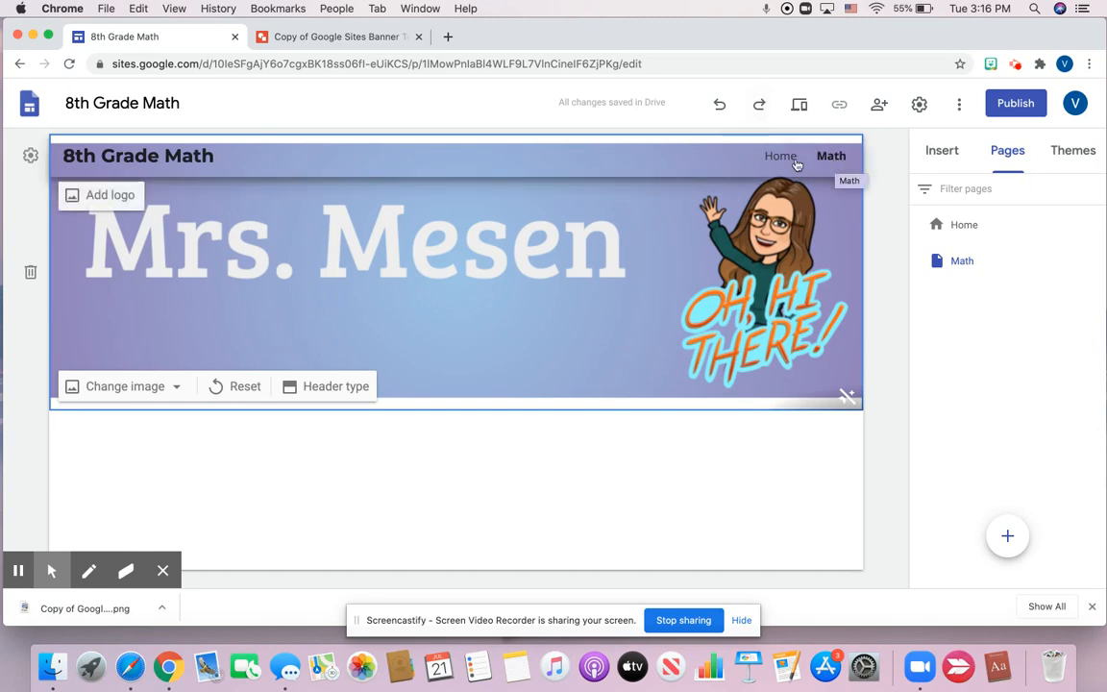
pyautogui.click(832, 158)
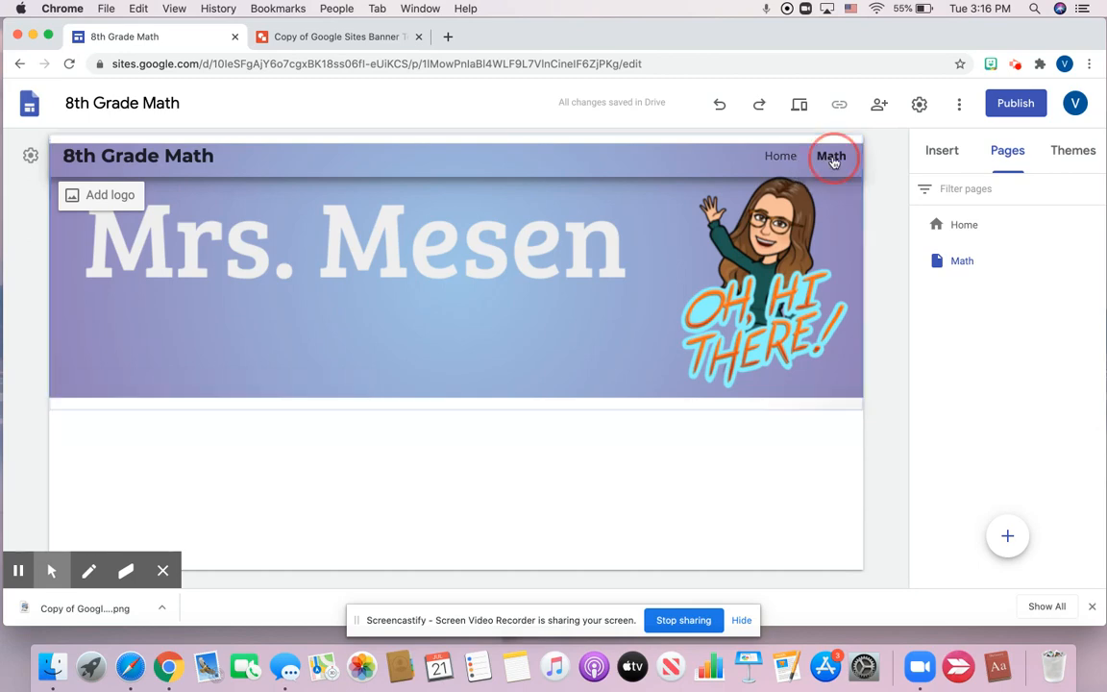
# Step: On the home page, replace the Math Google Website button's link with the site's Math page
pyautogui.click(793, 162)
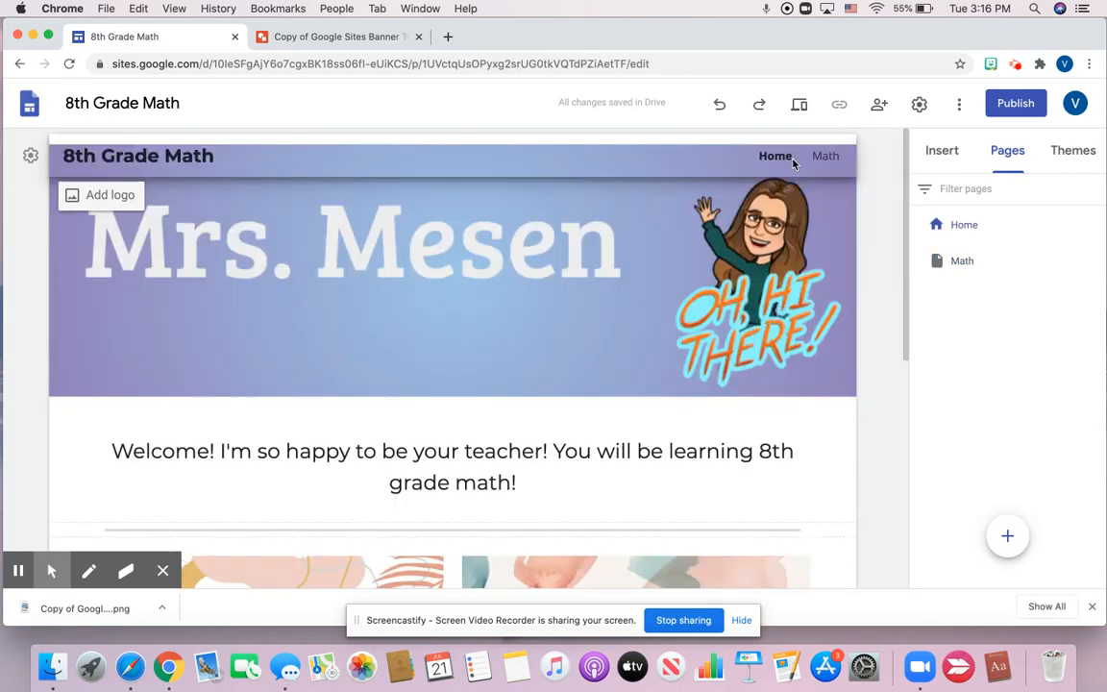
pyautogui.scroll(-6, 494, 408)
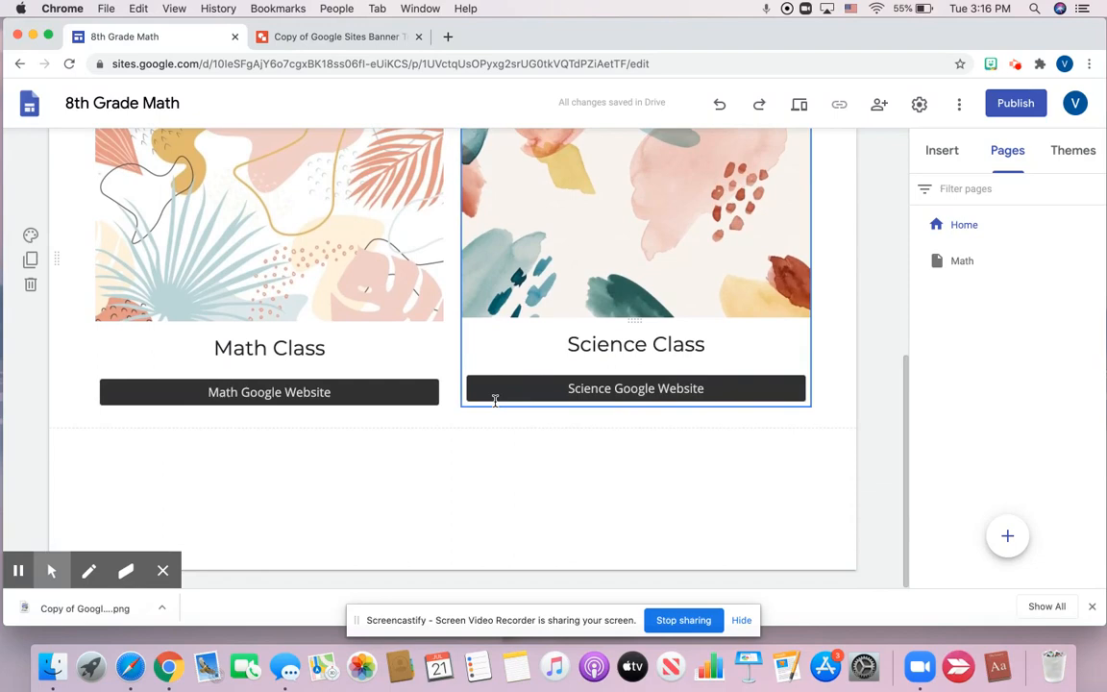
pyautogui.click(314, 392)
pyautogui.click(314, 392)
pyautogui.doubleClick(314, 392)
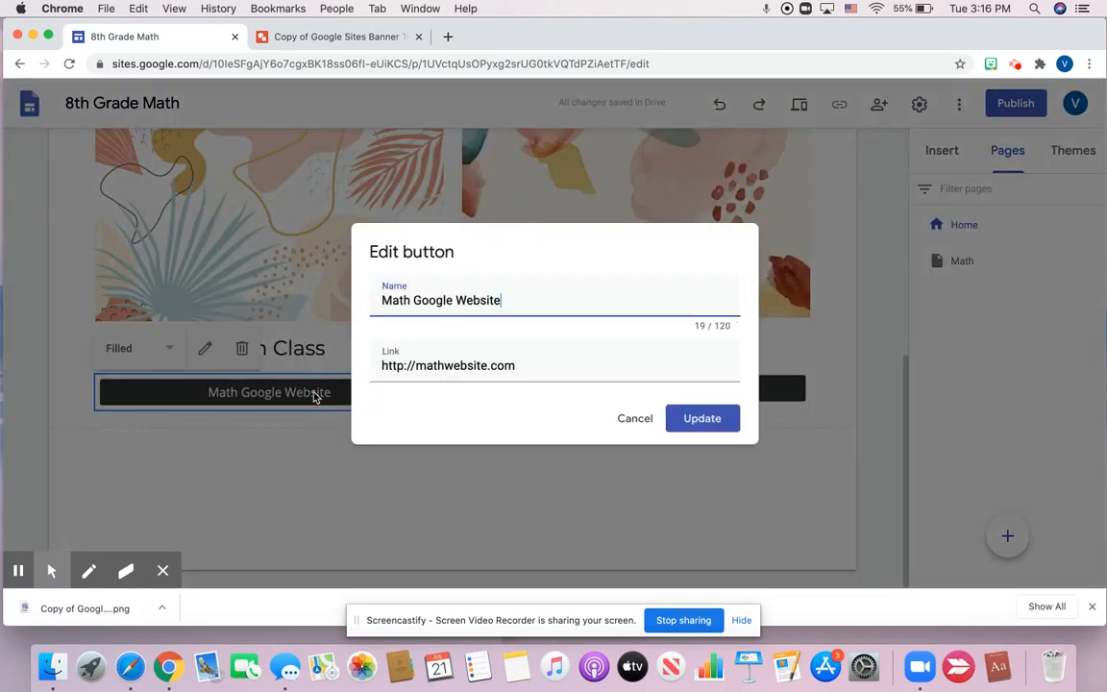
pyautogui.tripleClick(442, 365)
pyautogui.press('BackSpace')
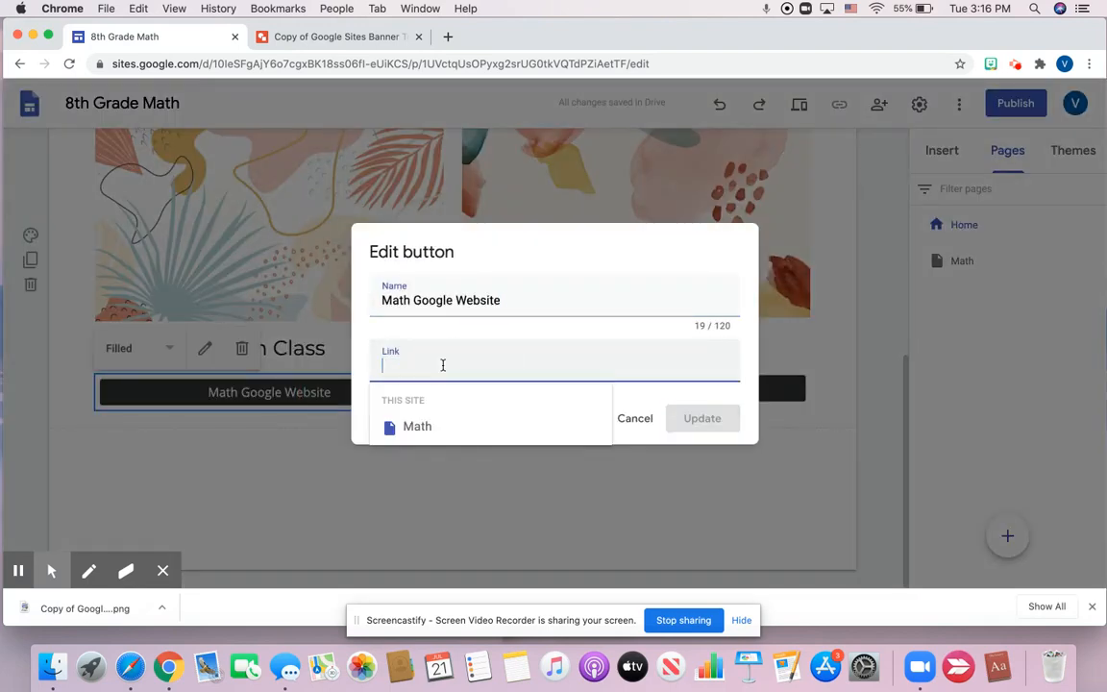
pyautogui.click(424, 427)
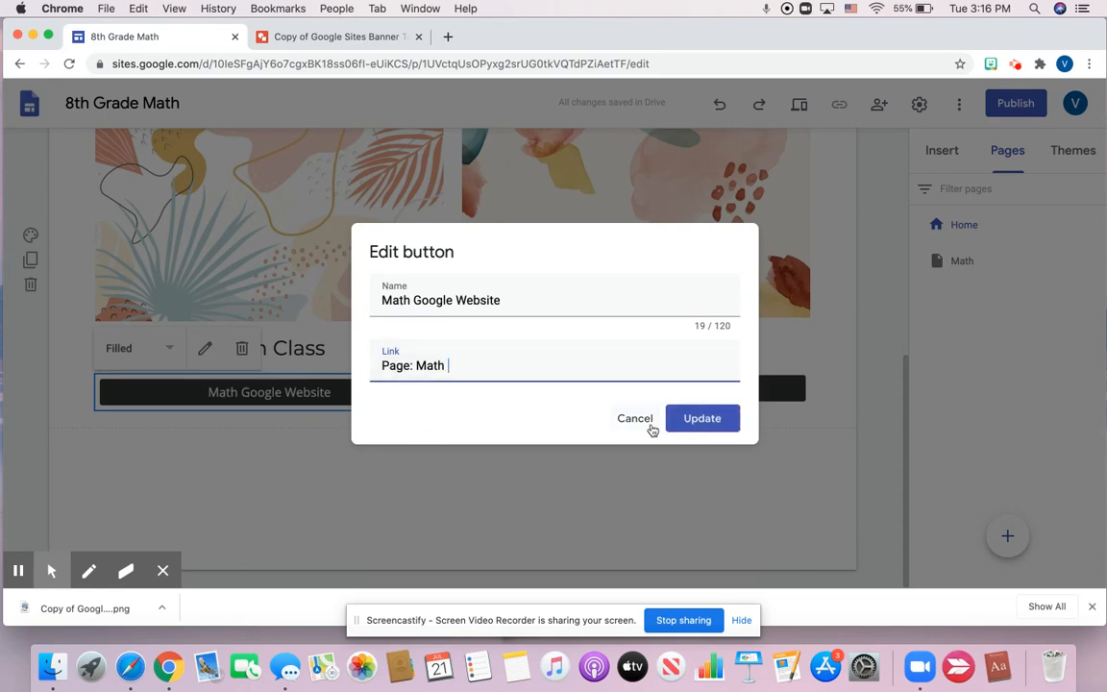
pyautogui.click(692, 420)
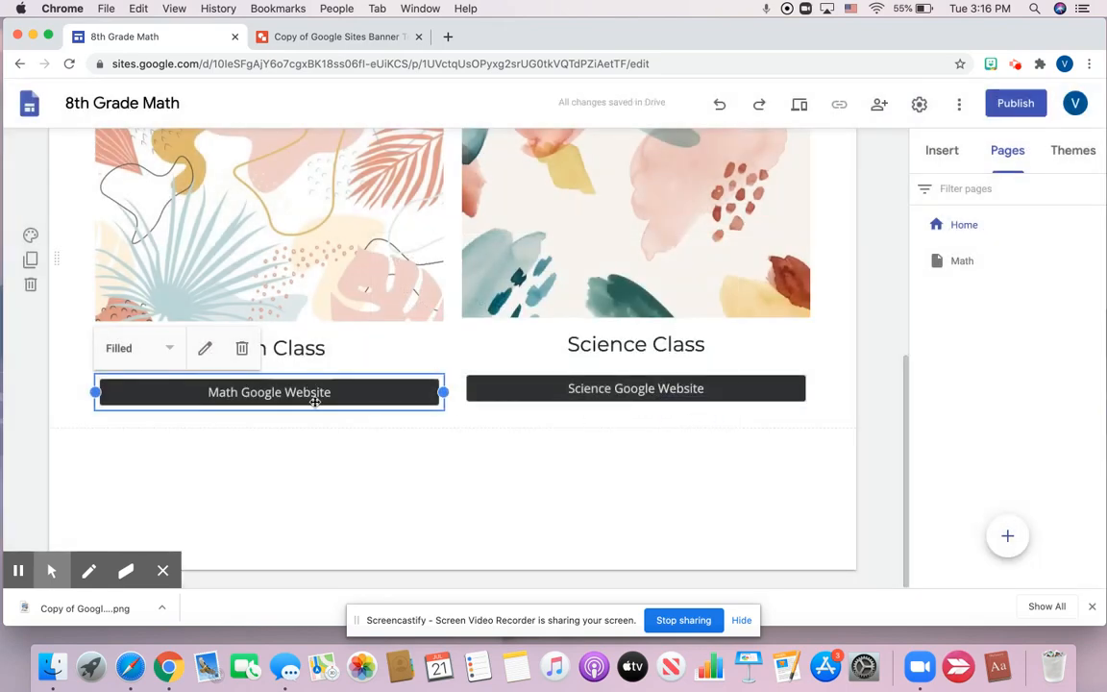
pyautogui.click(312, 453)
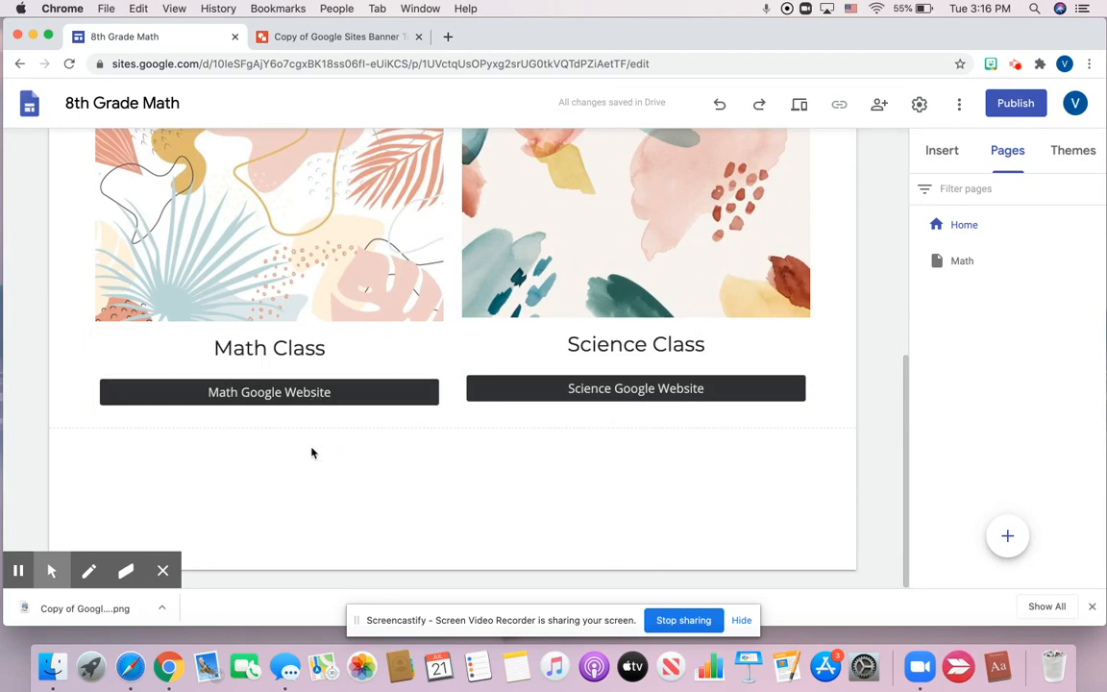
# Step: Check the name and link settings of the Math Google Website button
pyautogui.click(293, 392)
pyautogui.click(293, 392)
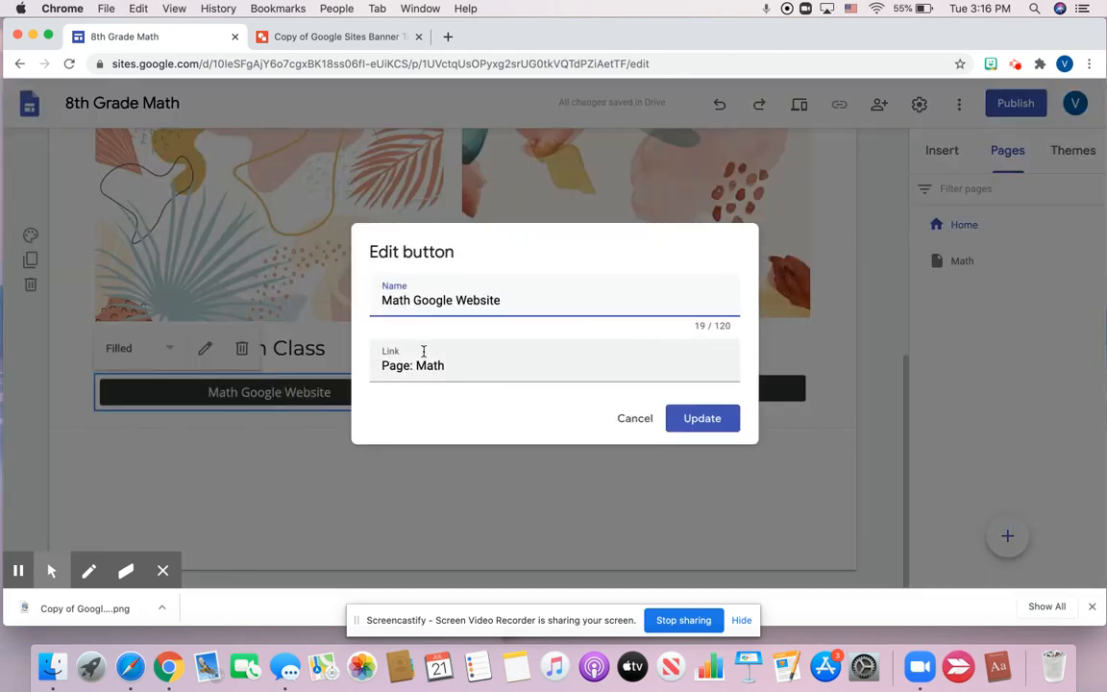
pyautogui.click(689, 421)
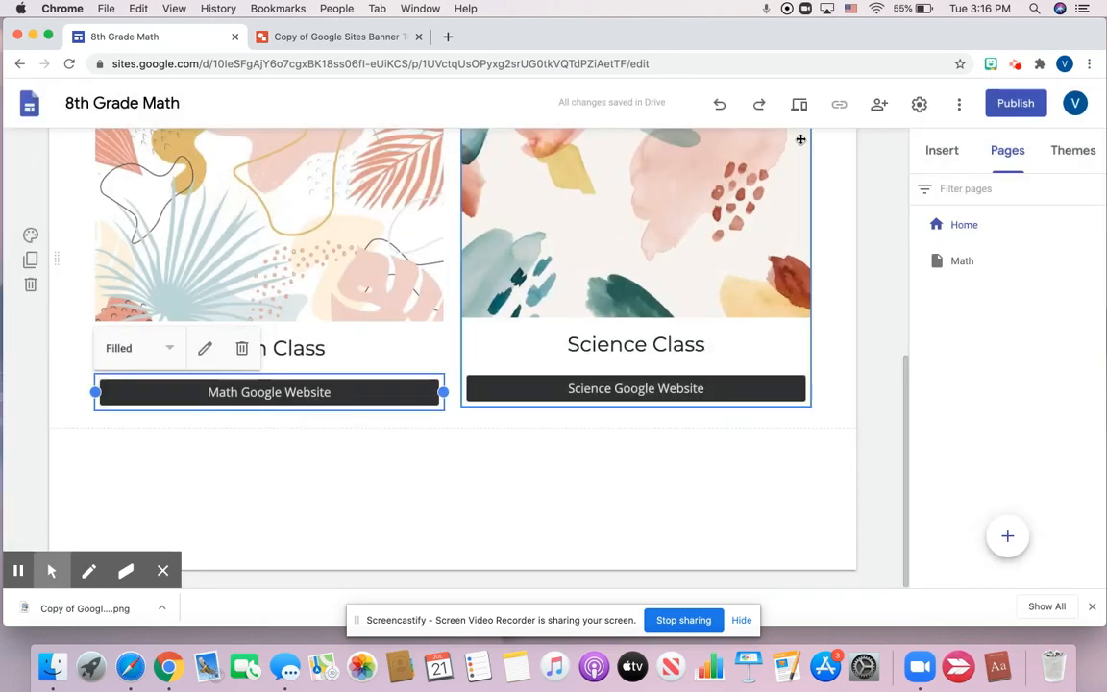
# Step: Preview the site, test the Math Google Website button, return to Home and exit the preview
pyautogui.click(798, 104)
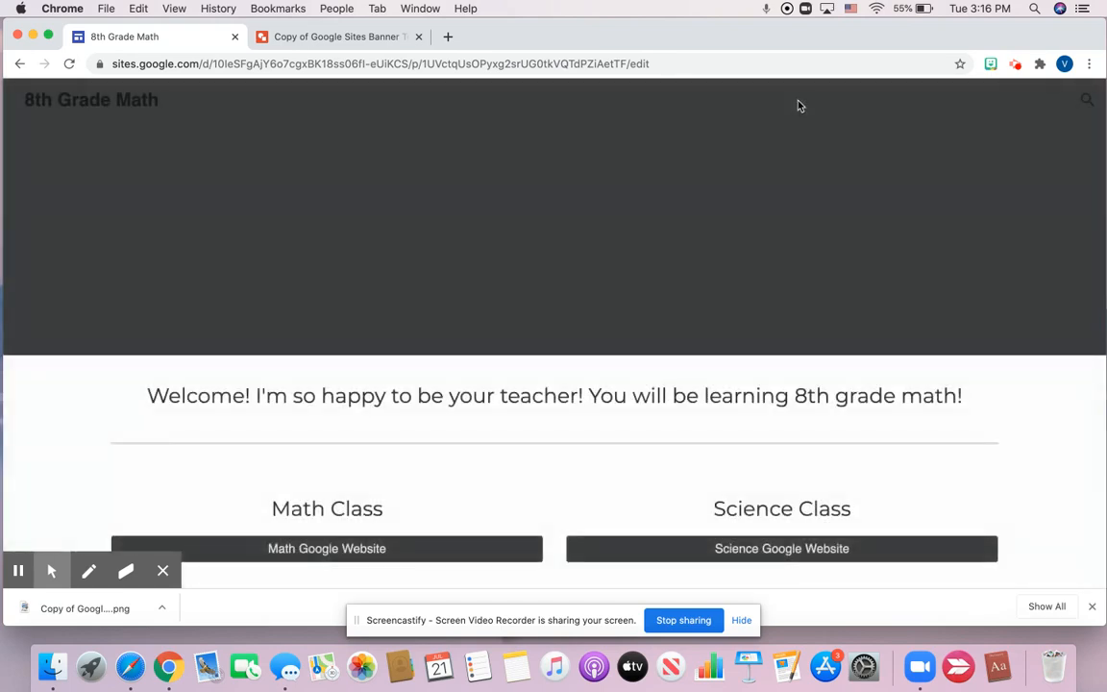
pyautogui.scroll(-5, 617, 381)
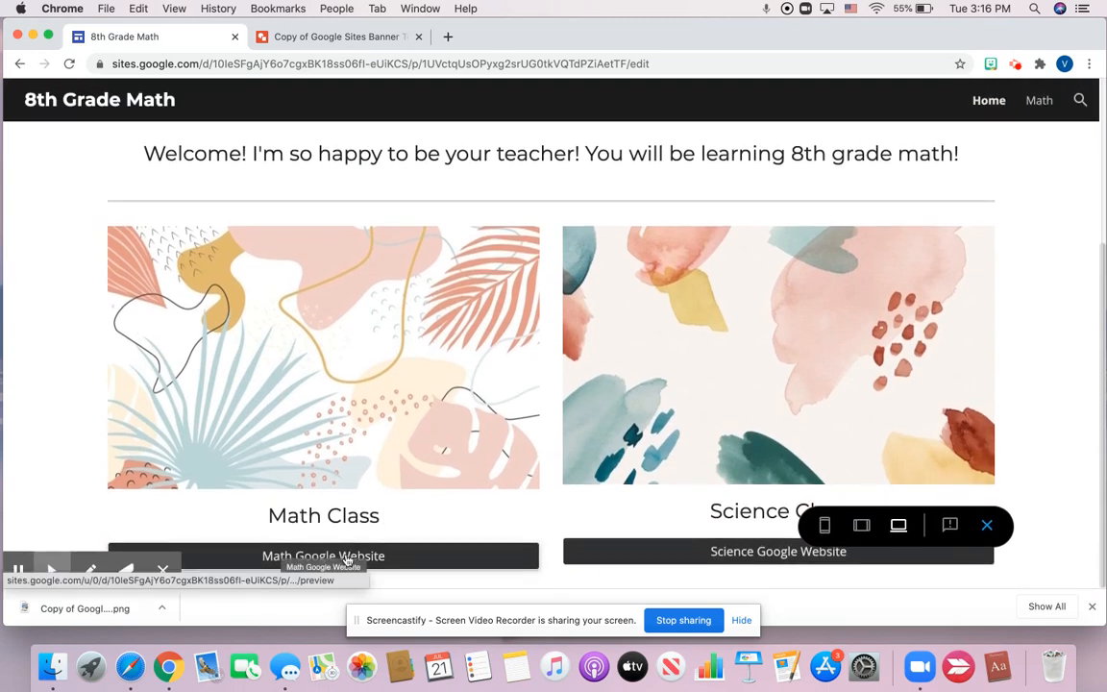
pyautogui.click(347, 557)
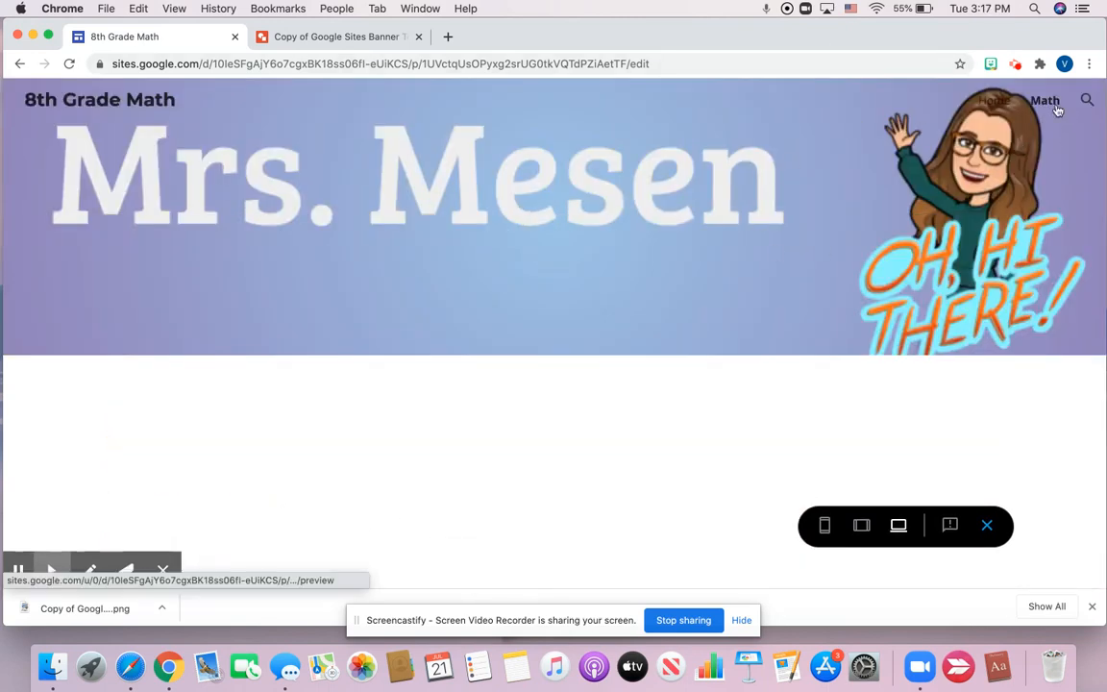
pyautogui.click(986, 102)
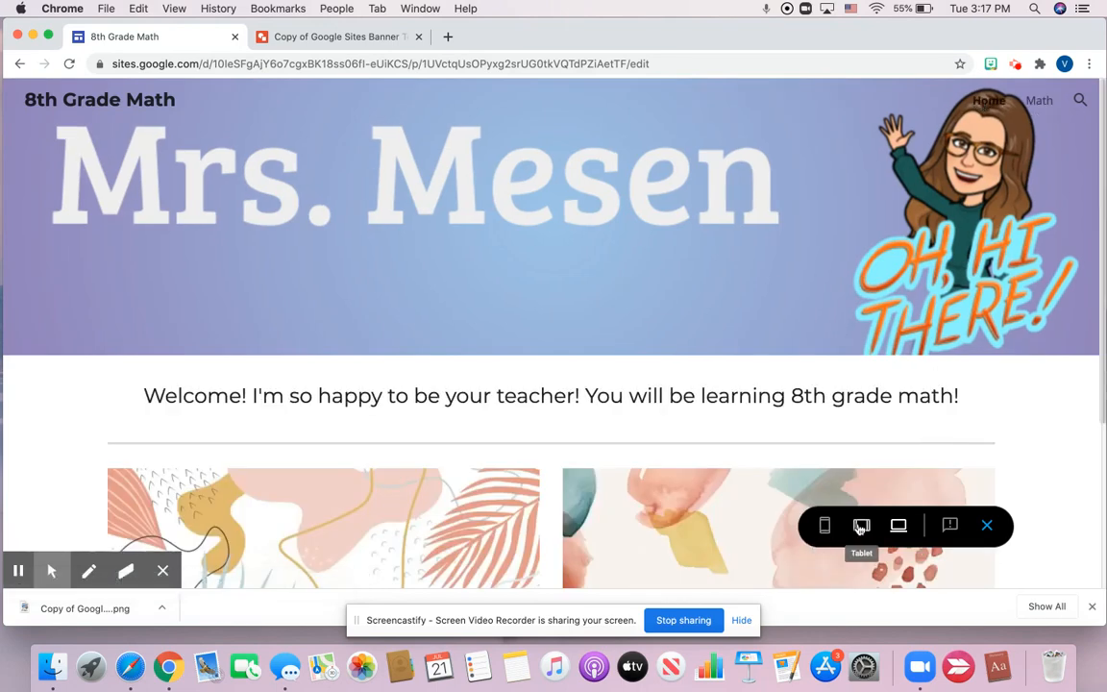
pyautogui.click(984, 524)
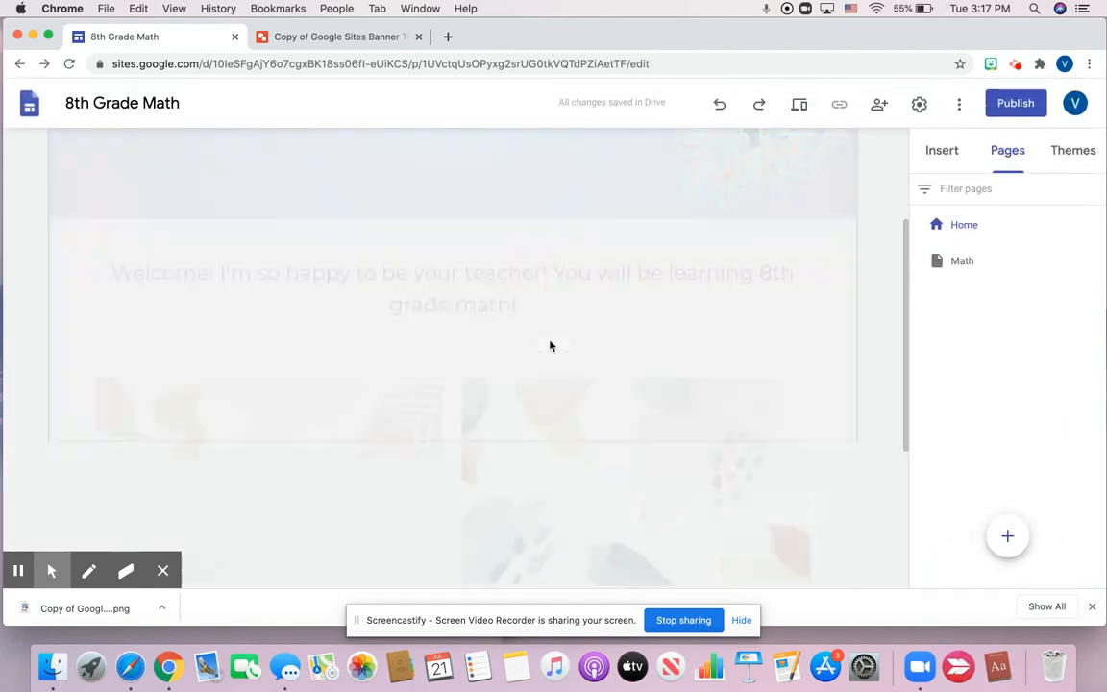
# Step: Add a new page named Science and delete the title box from its banner
pyautogui.scroll(-3, 543, 360)
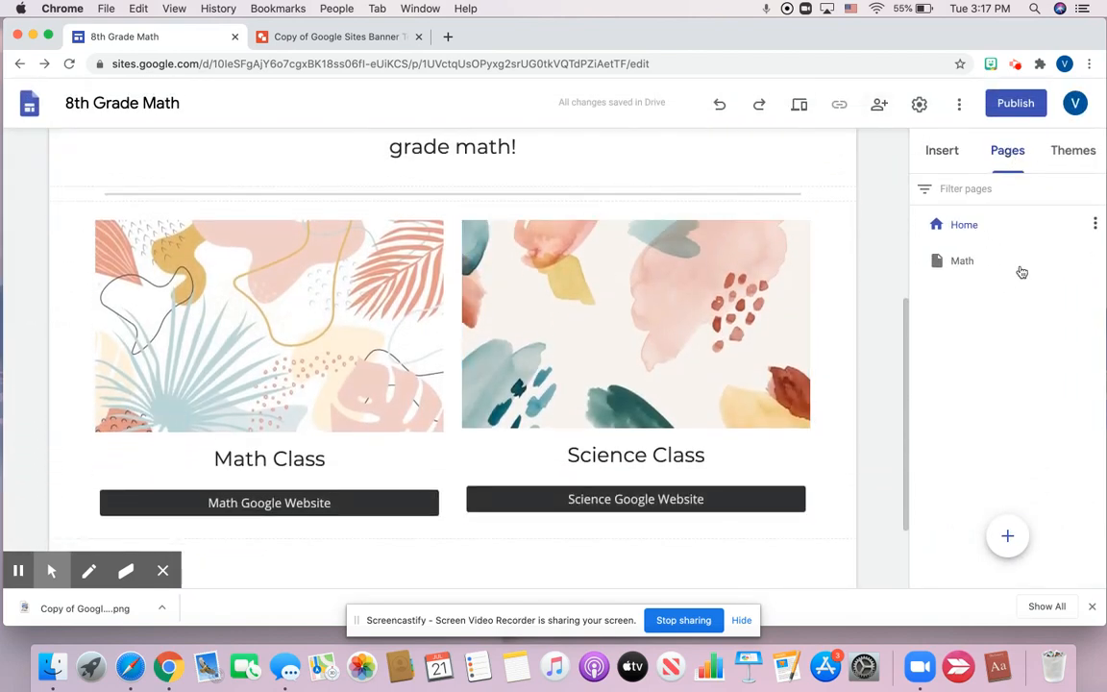
pyautogui.click(1016, 535)
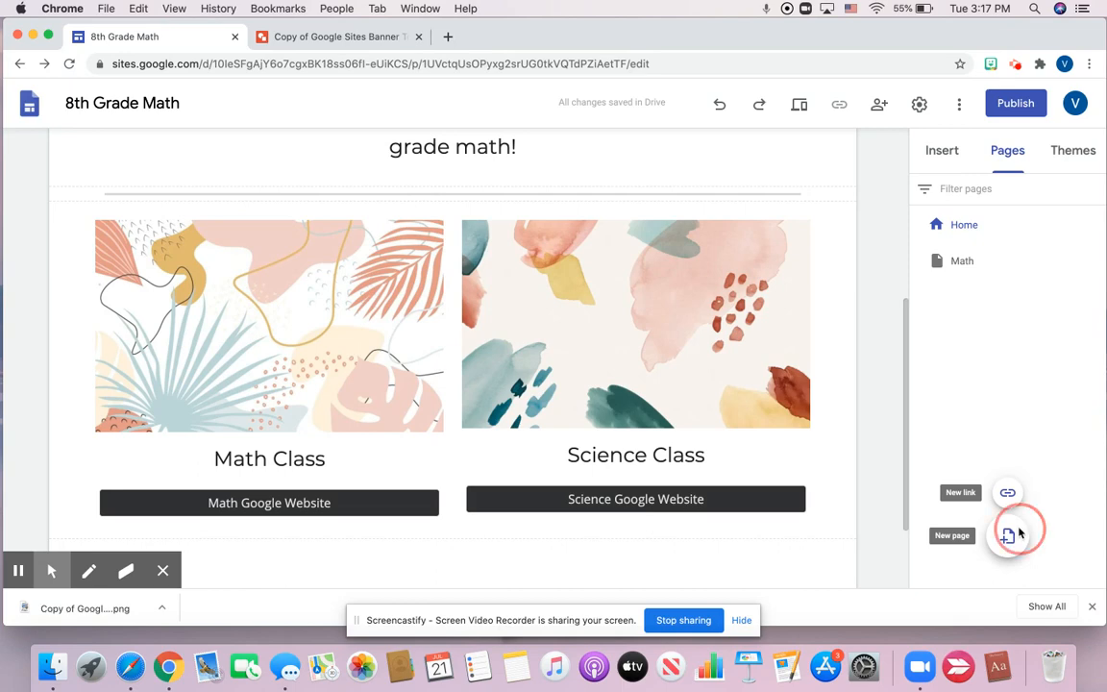
pyautogui.write('Scienc')
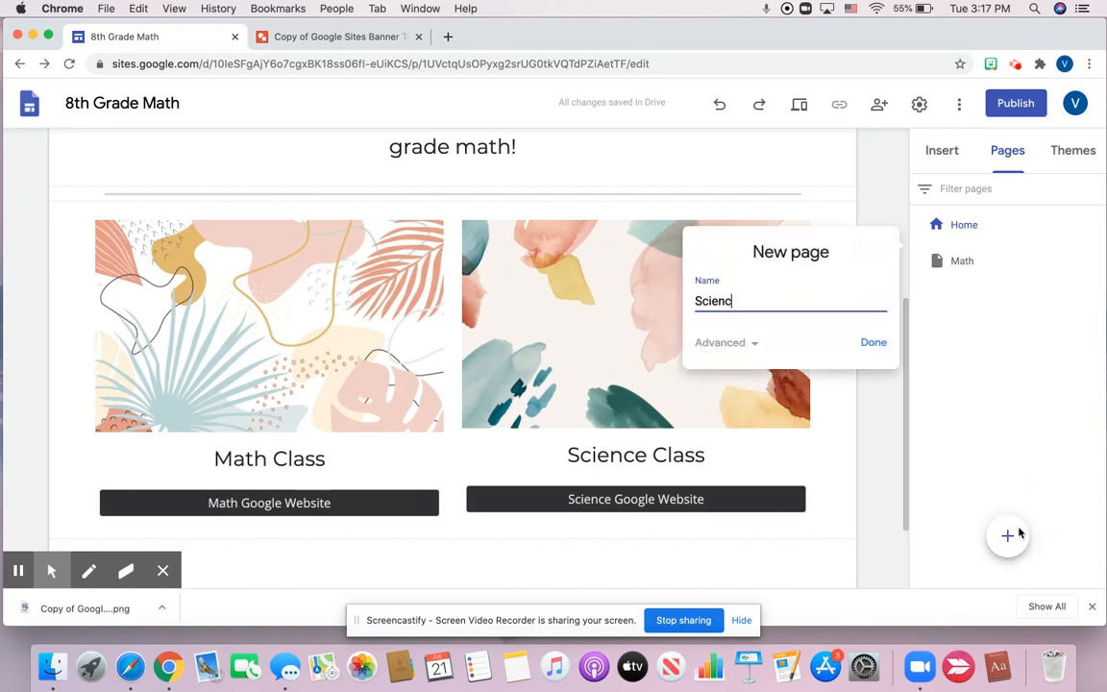
pyautogui.write('e')
pyautogui.click(871, 342)
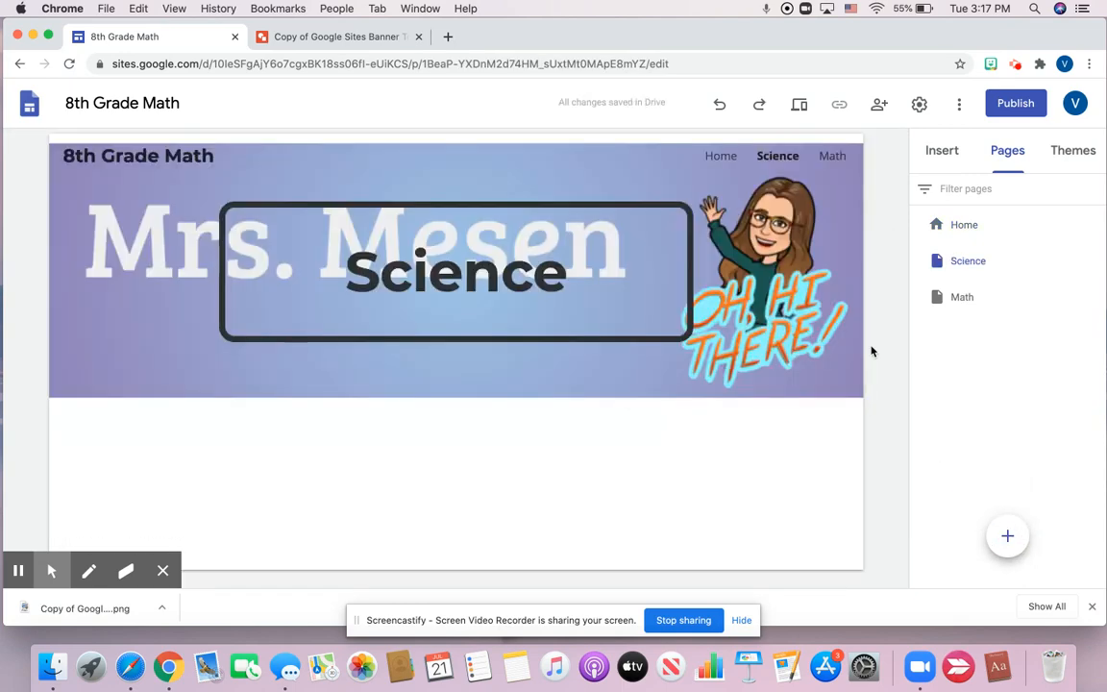
pyautogui.click(605, 338)
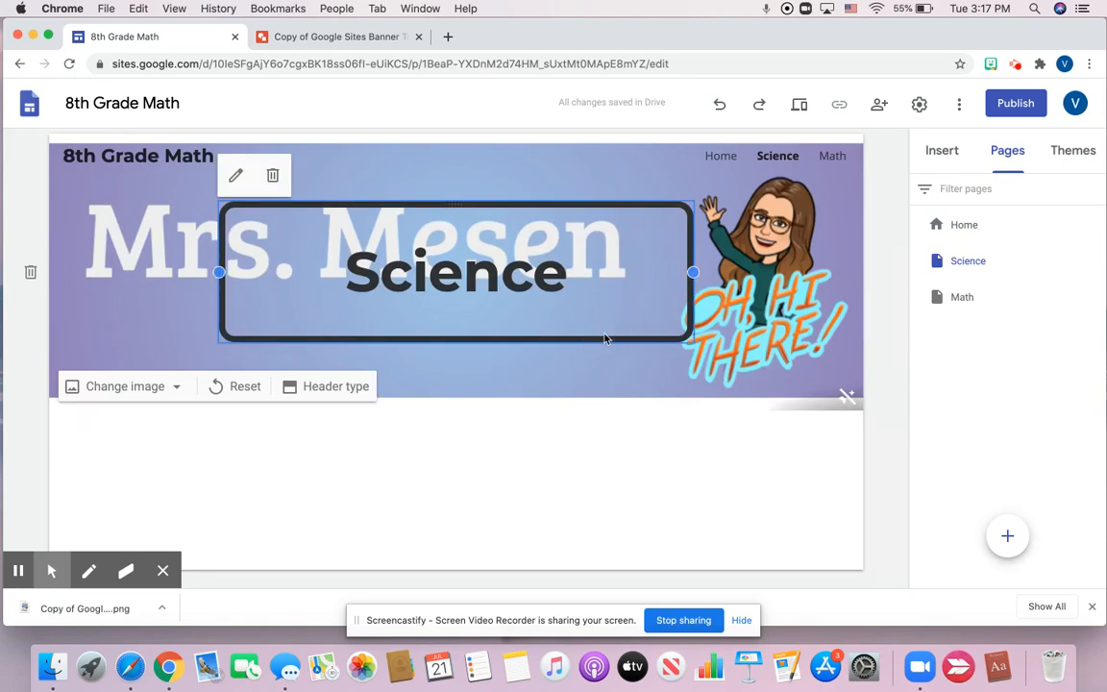
pyautogui.press('Delete')
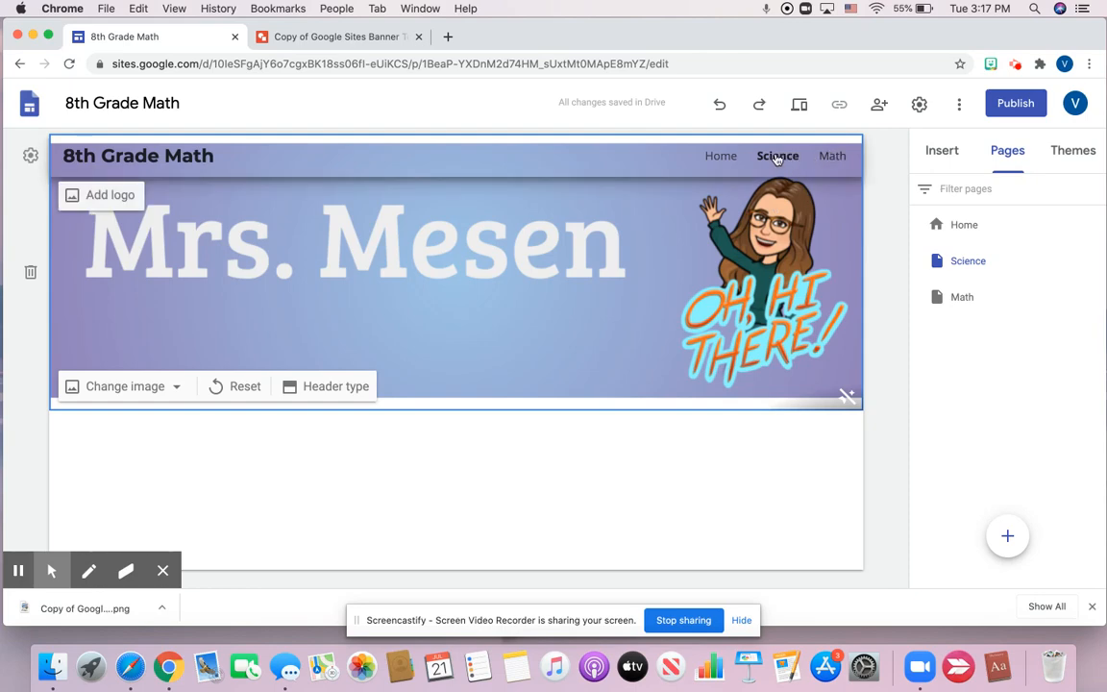
# Step: On the home page, replace the Science Google Website button's link with the site's Science page
pyautogui.click(717, 156)
pyautogui.scroll(-5, 659, 242)
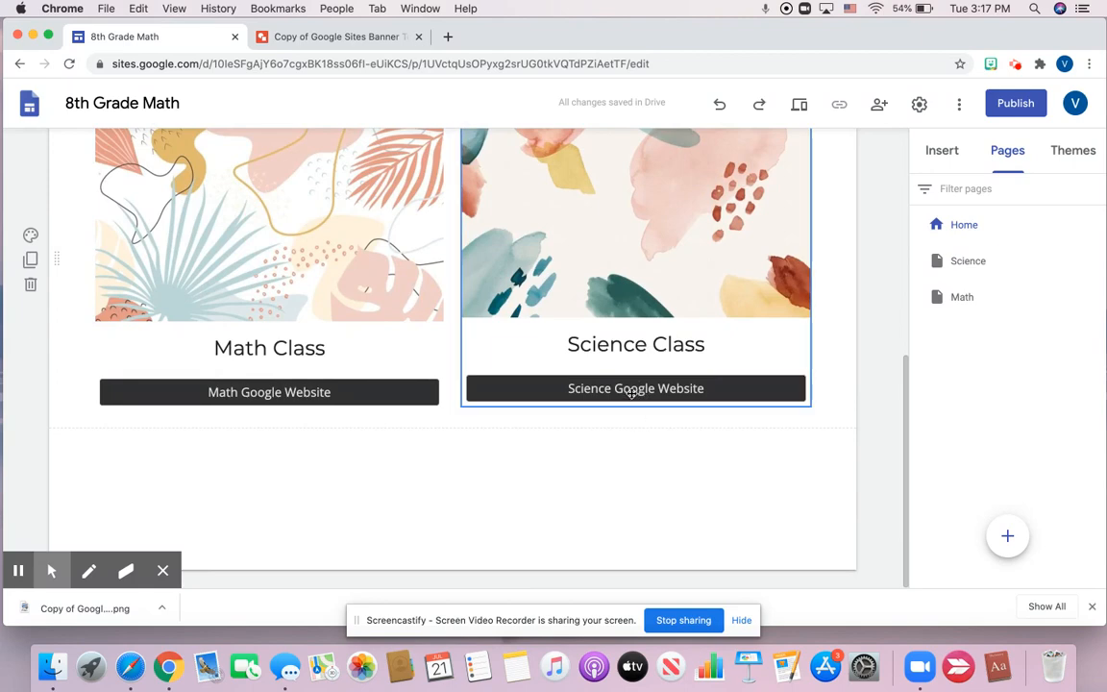
pyautogui.click(631, 392)
pyautogui.doubleClick(602, 392)
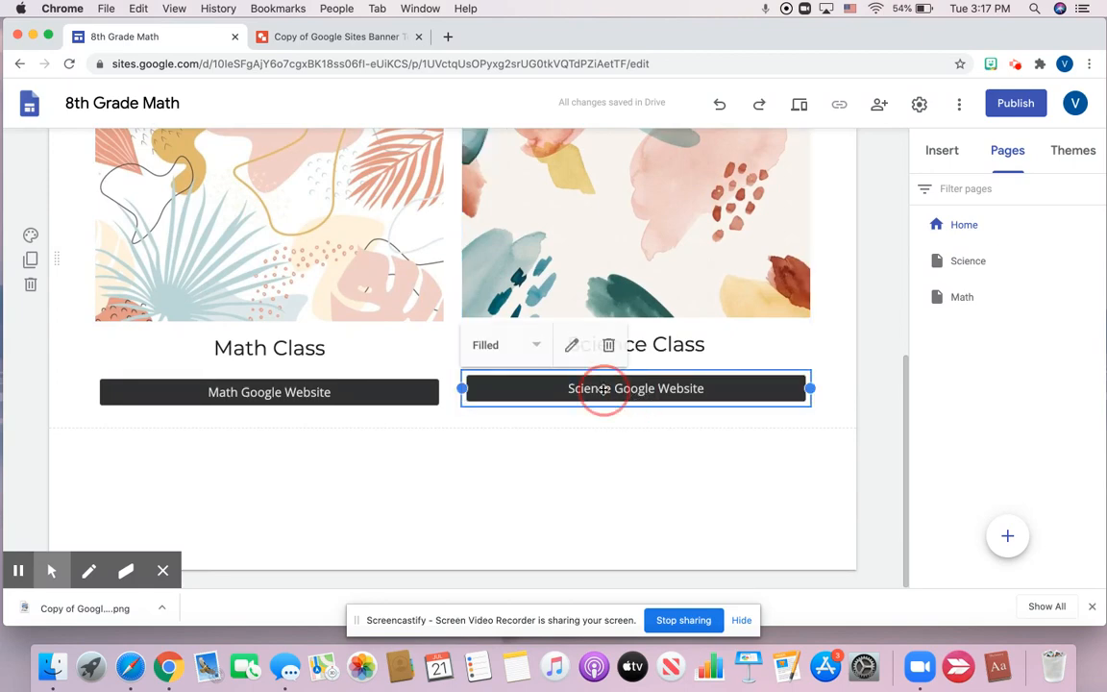
pyautogui.tripleClick(550, 364)
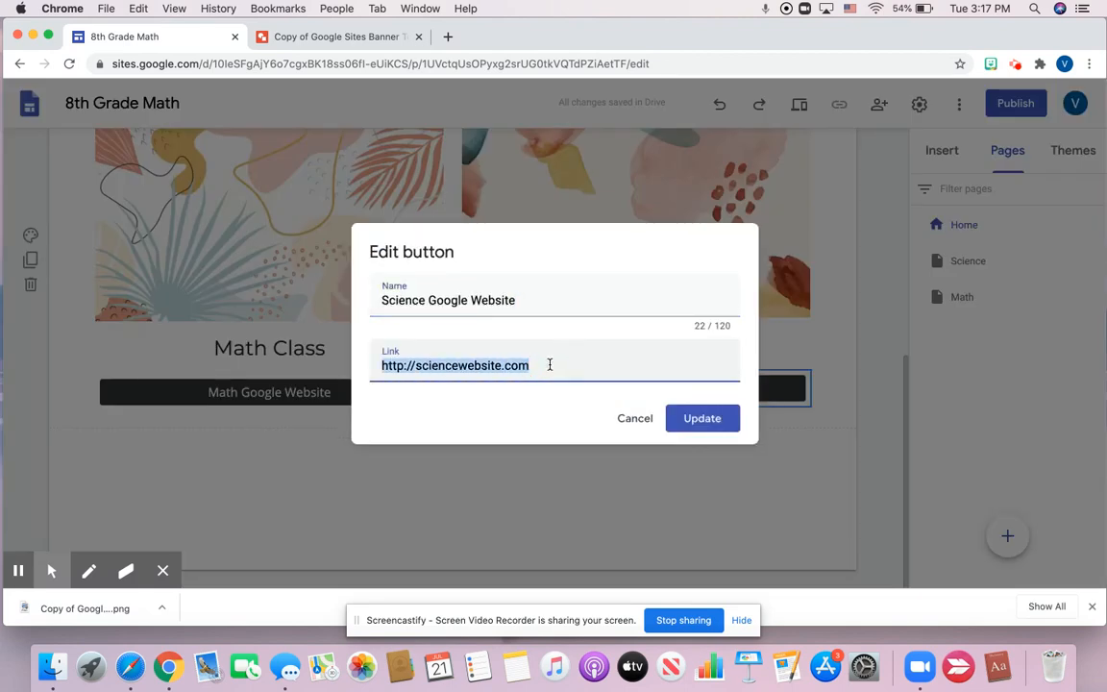
pyautogui.press('BackSpace')
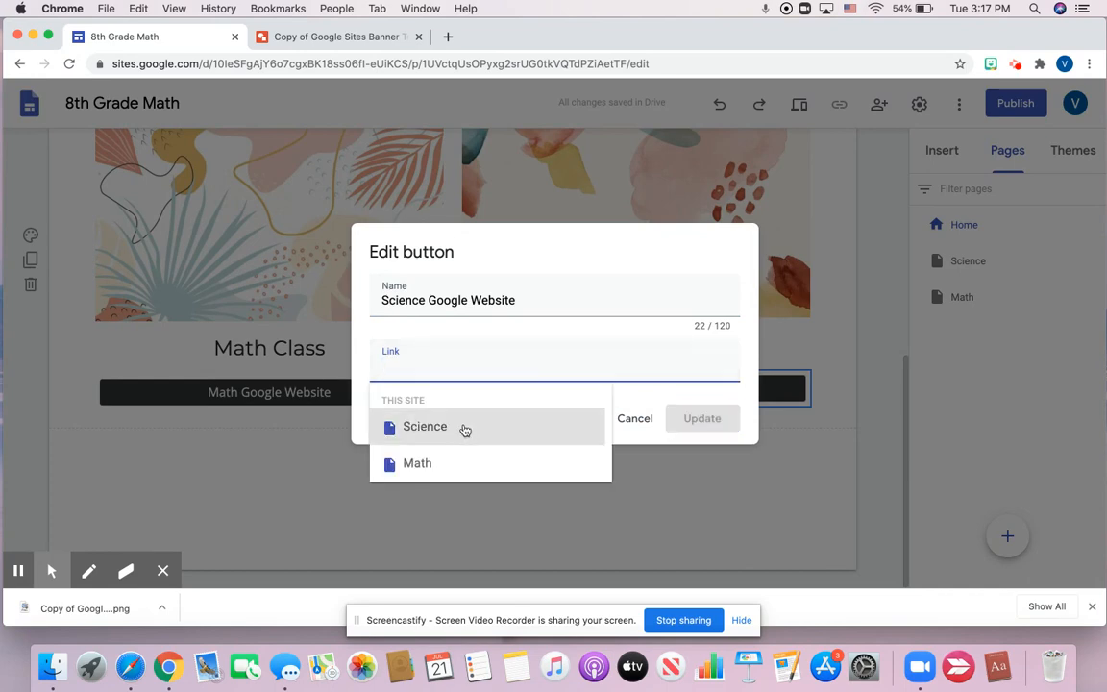
pyautogui.click(460, 433)
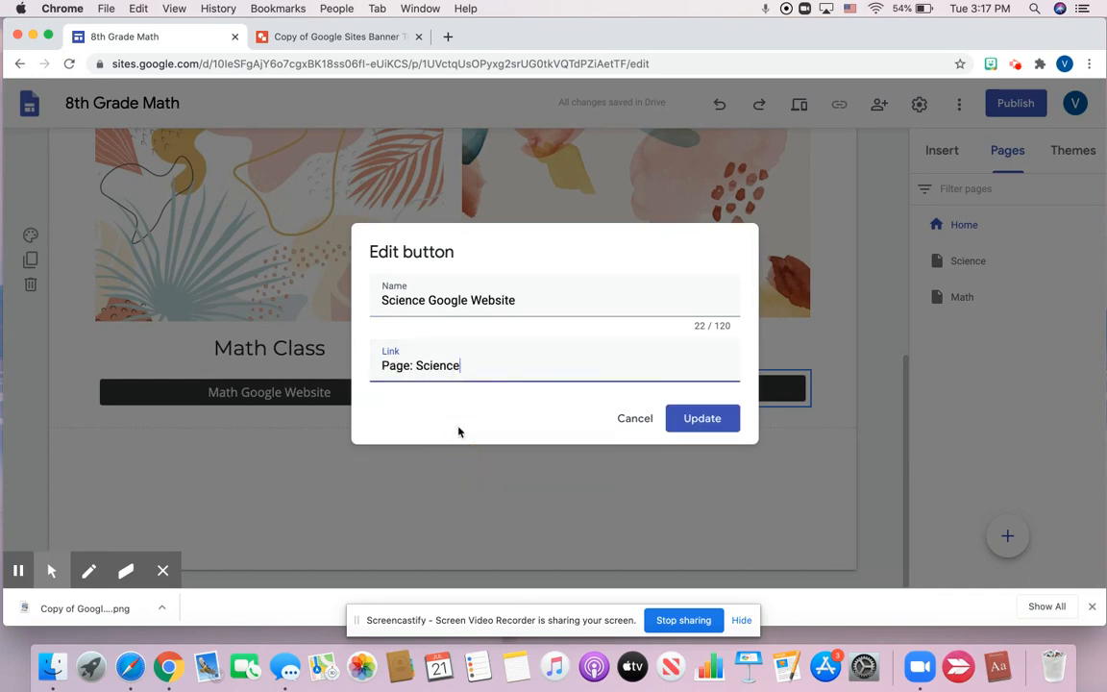
pyautogui.click(716, 420)
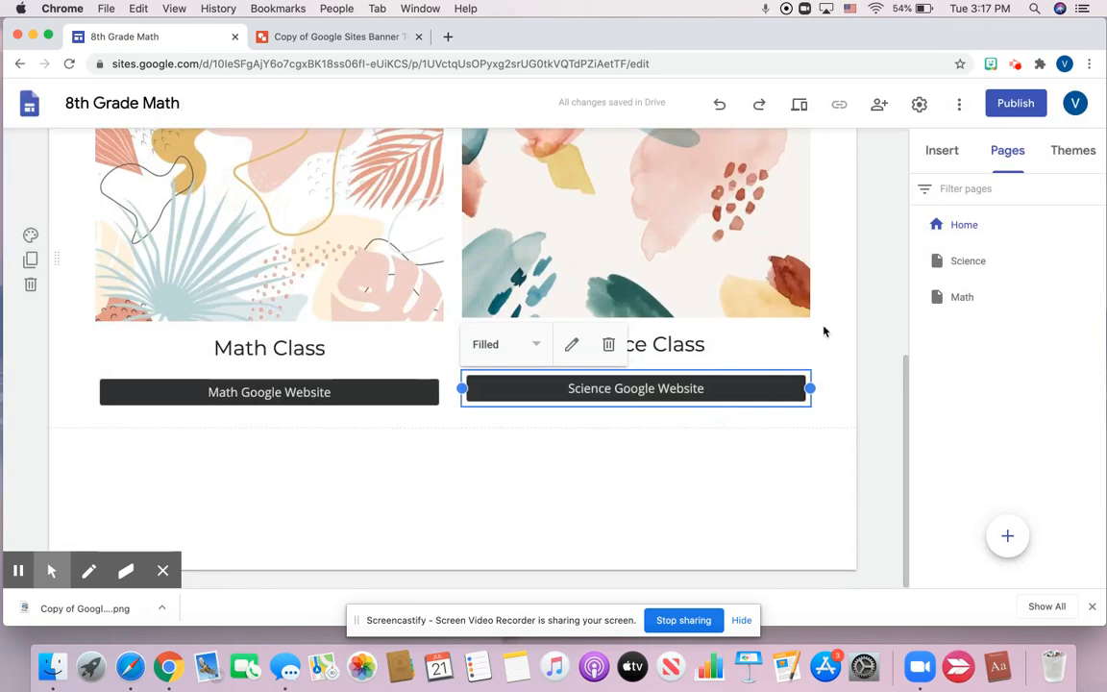
# Step: Preview the home page down to the class columns and open the Science page through the site navigation
pyautogui.scroll(10, 830, 323)
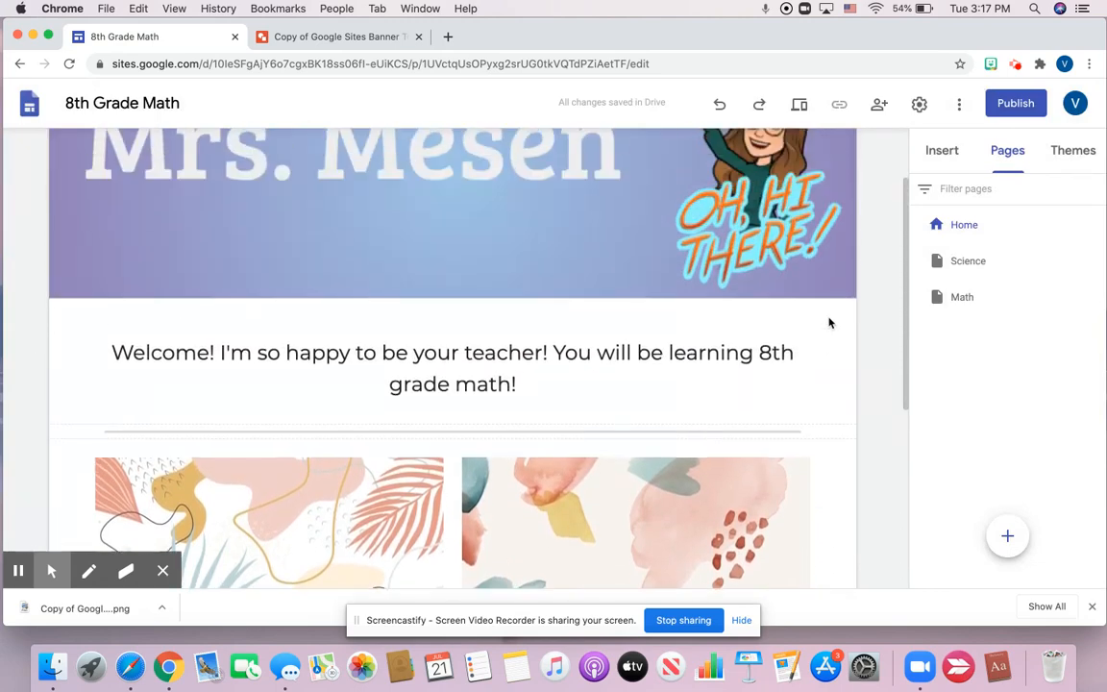
pyautogui.click(798, 106)
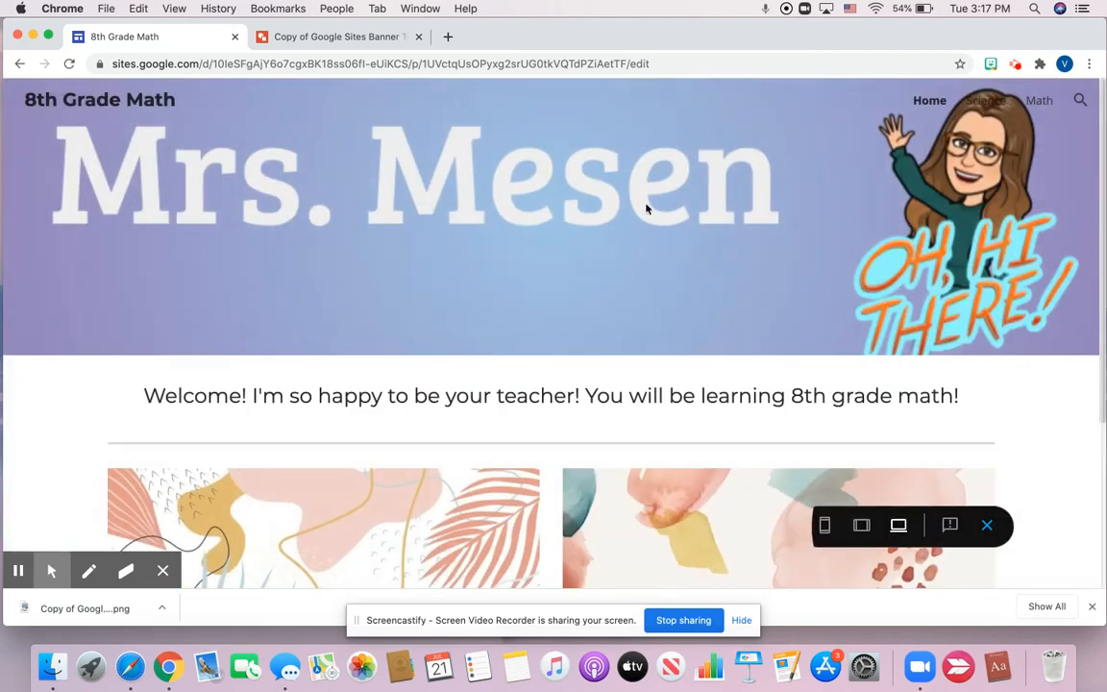
pyautogui.scroll(-3, 531, 345)
pyautogui.scroll(-2, 533, 348)
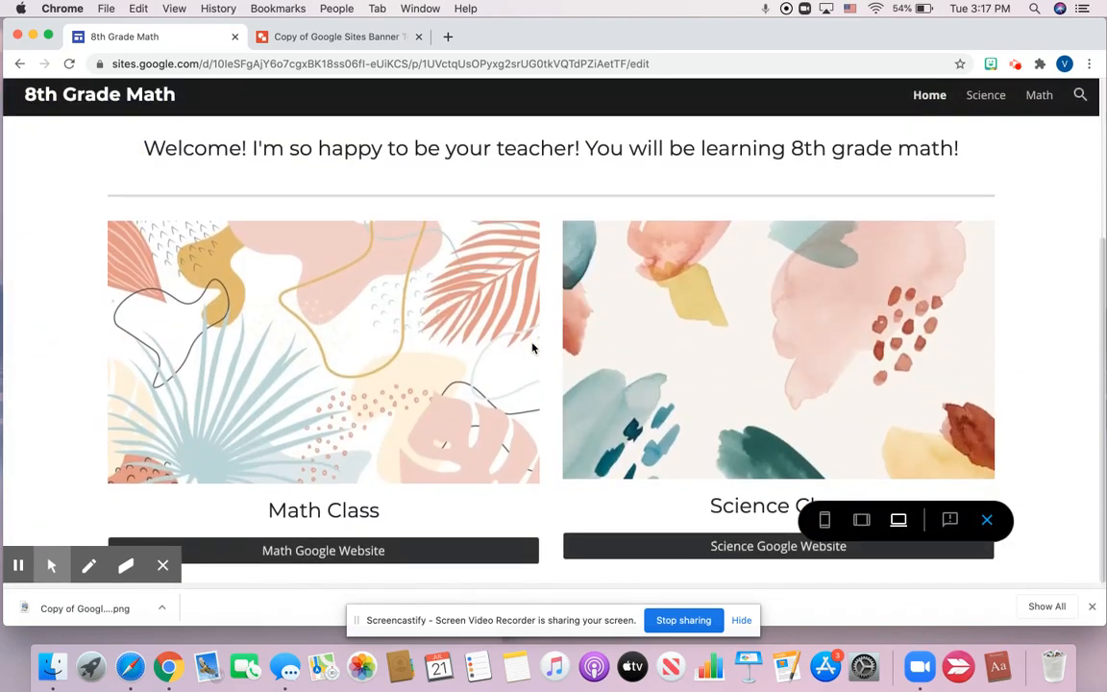
pyautogui.click(990, 102)
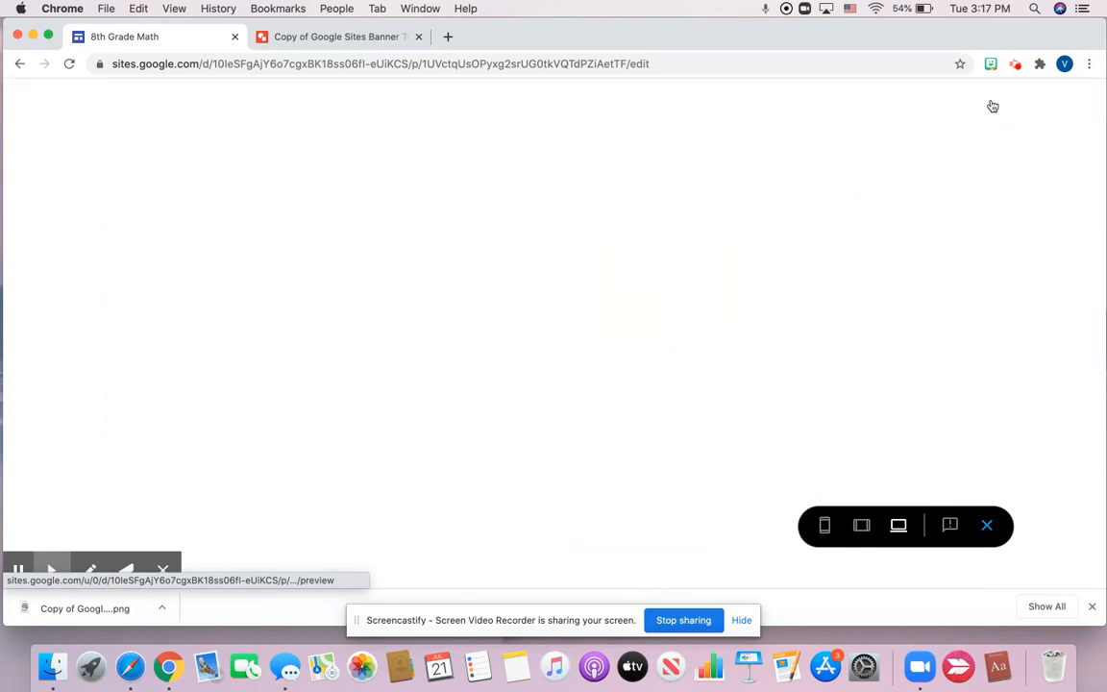
# Step: In the preview, visit the Math page through the site navigation, test the home page's Math Google Website button and return to Home
pyautogui.click(1045, 100)
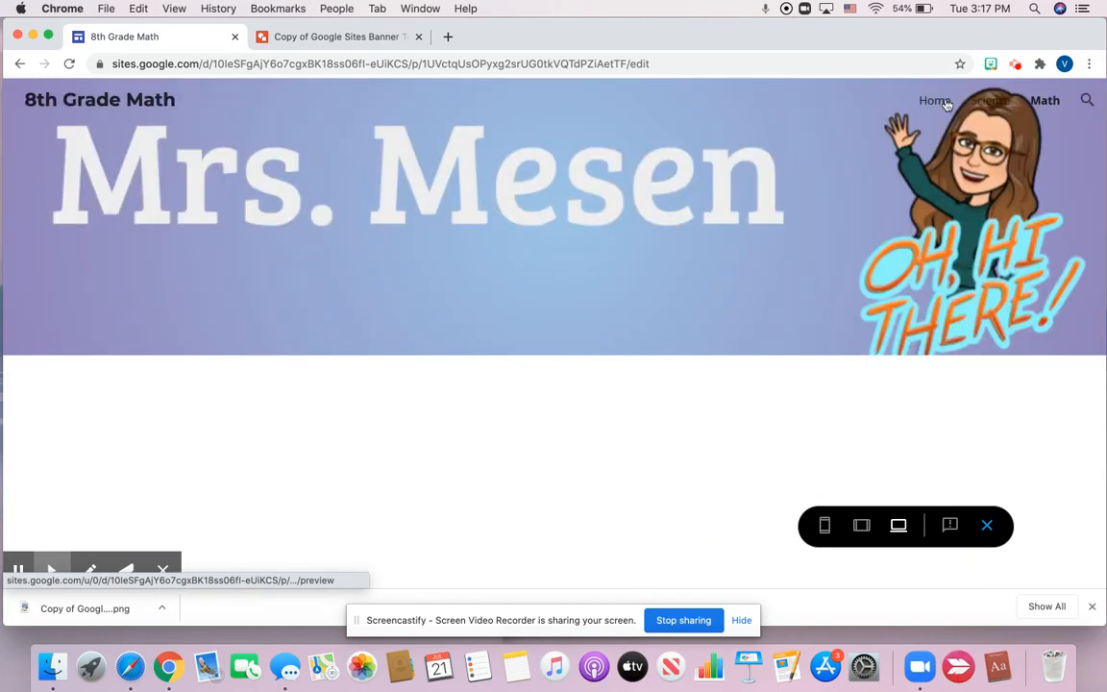
pyautogui.click(946, 104)
pyautogui.scroll(-5, 389, 382)
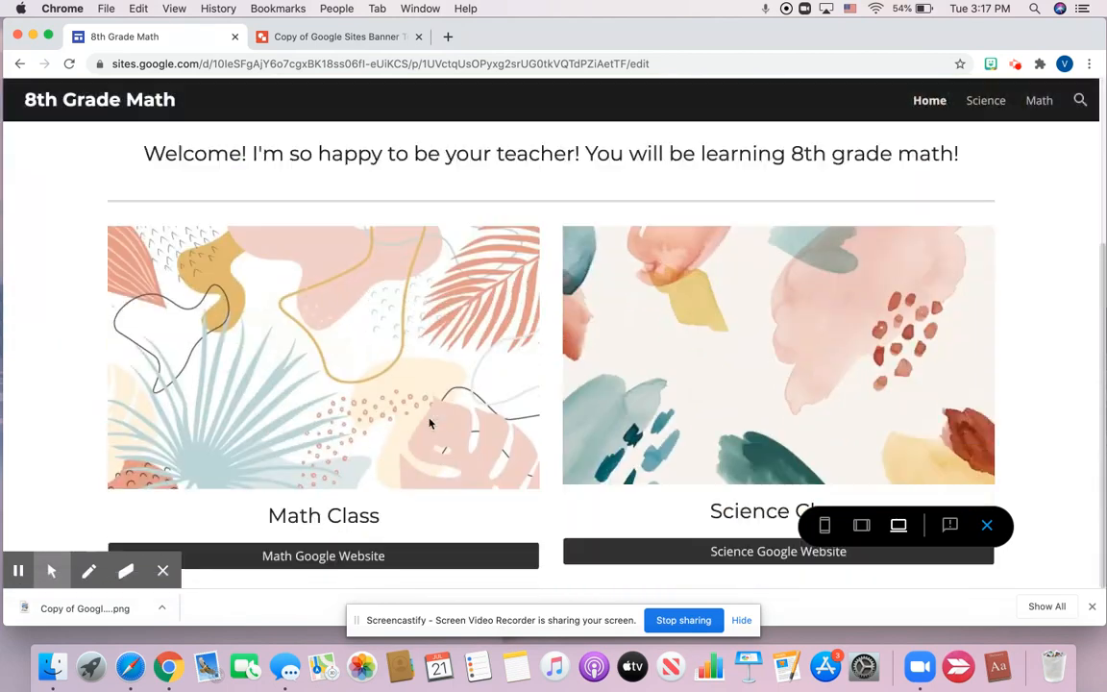
pyautogui.click(306, 566)
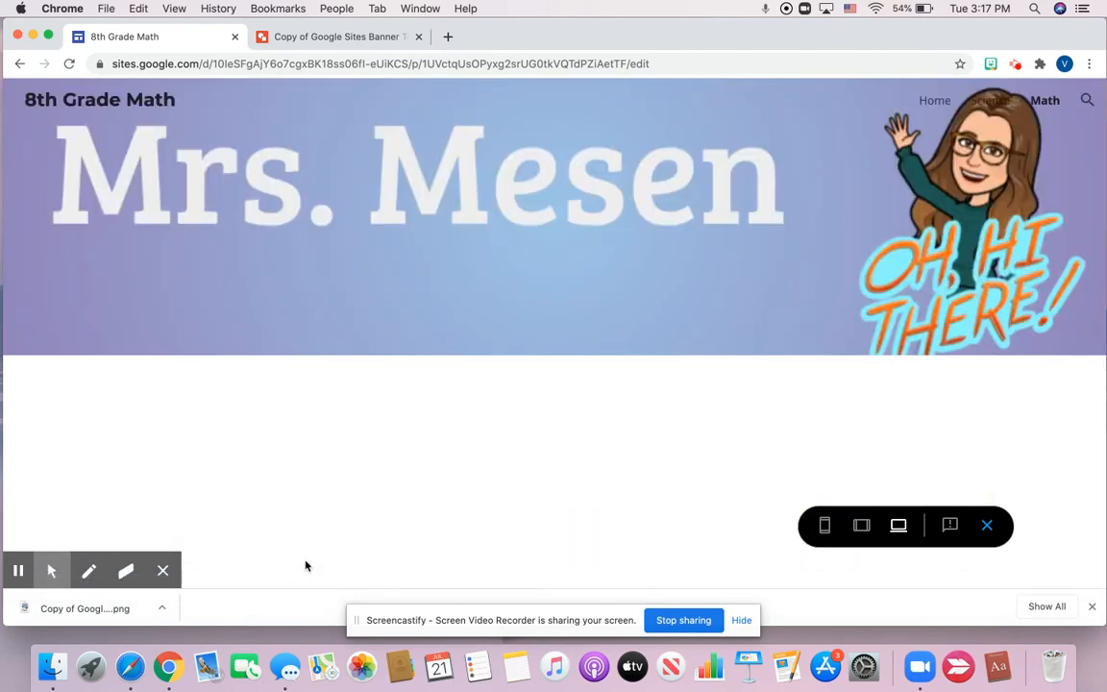
pyautogui.click(932, 100)
# Step: Test the Science Google Website button in the preview, return to Home and exit the preview
pyautogui.scroll(-3, 702, 480)
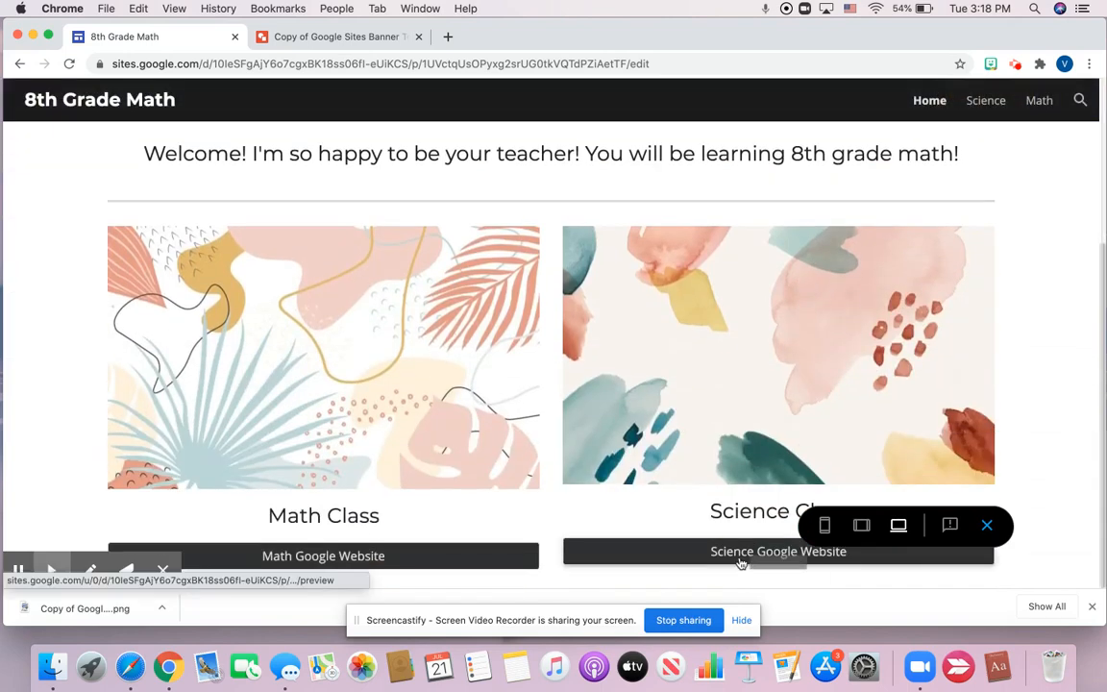
pyautogui.click(736, 558)
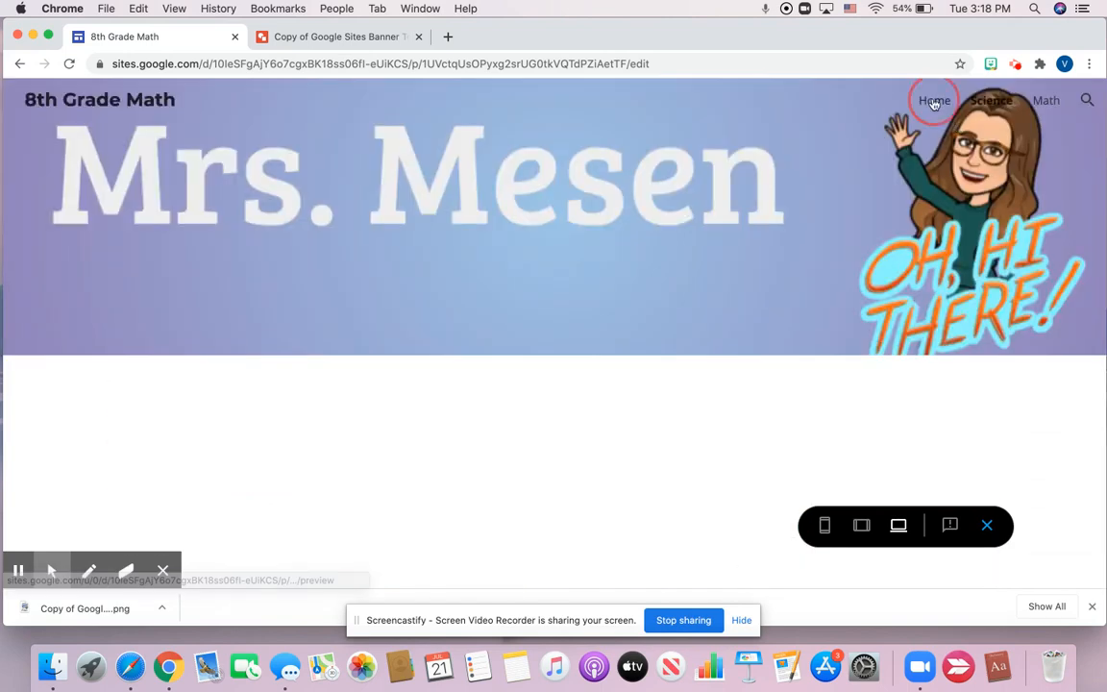
pyautogui.click(930, 100)
pyautogui.scroll(-5, 240, 480)
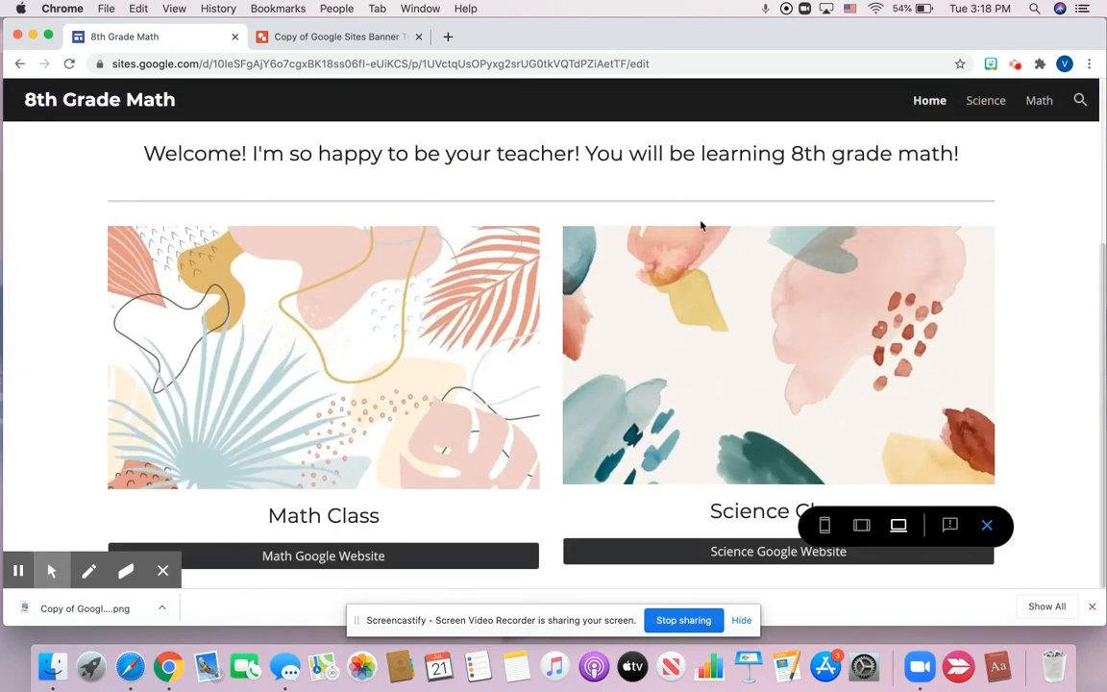
pyautogui.click(986, 524)
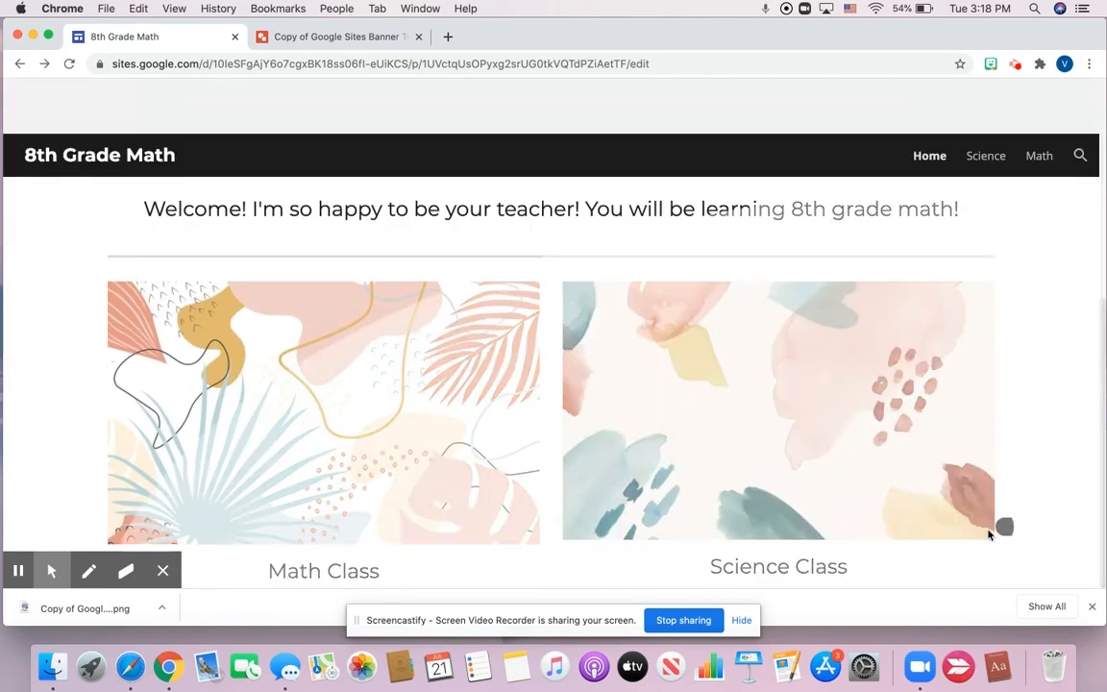
pyautogui.moveTo(990, 535)
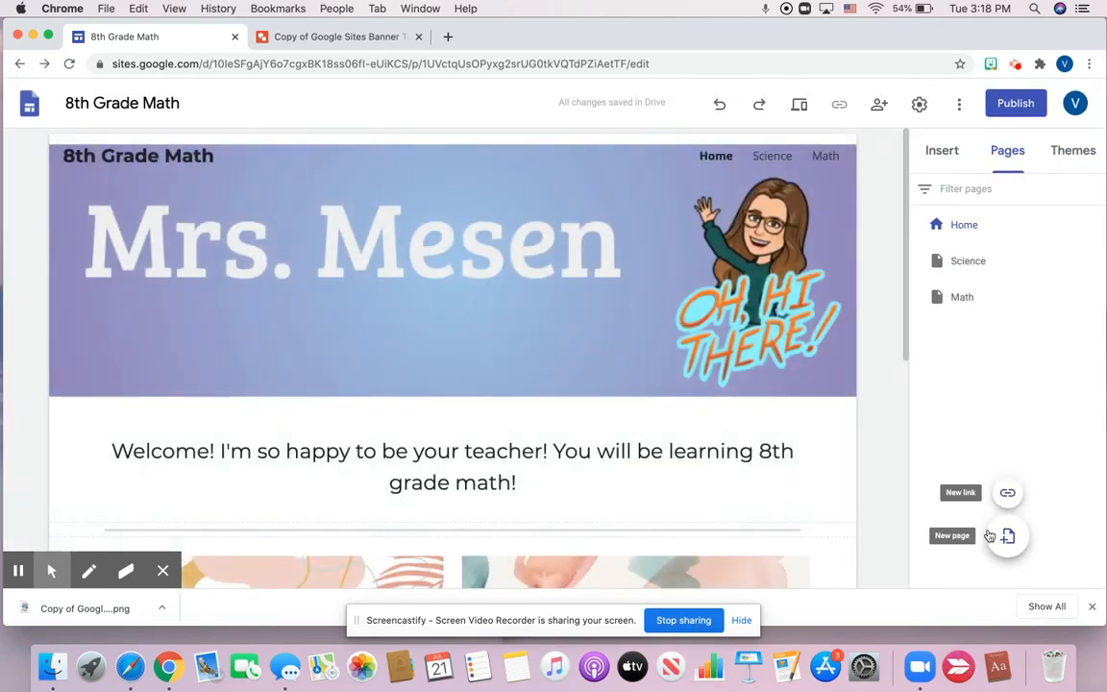
# Step: Insert the single image-with-text layout below the class columns on the home page and open its image placeholder's source options
pyautogui.scroll(-5, 655, 531)
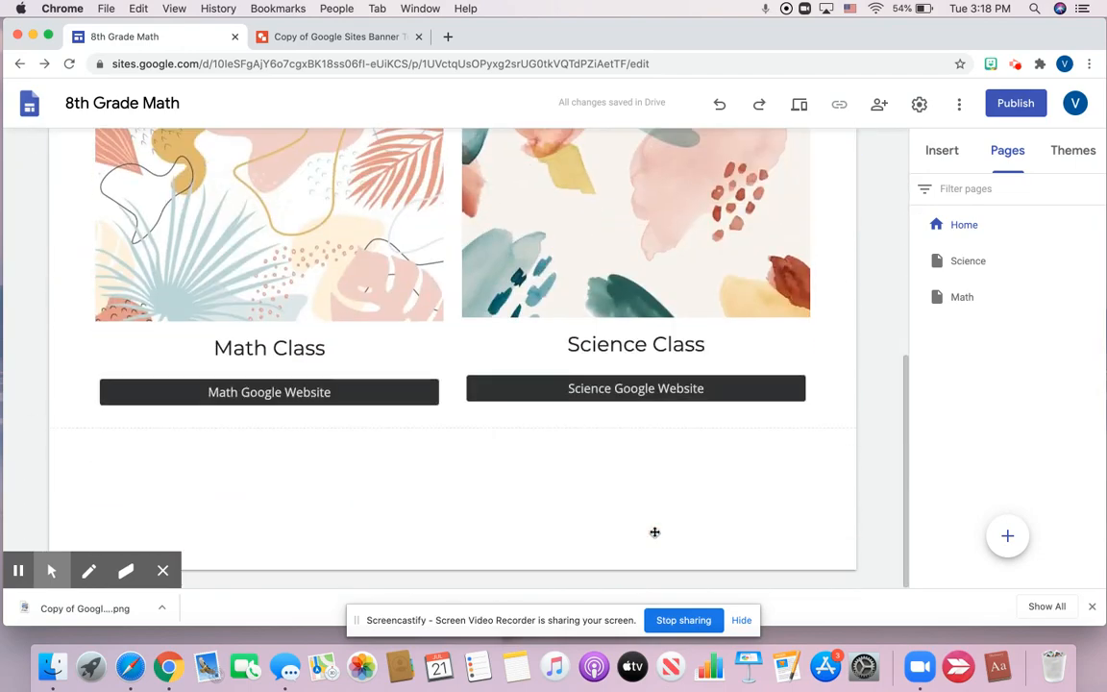
pyautogui.scroll(4, 585, 356)
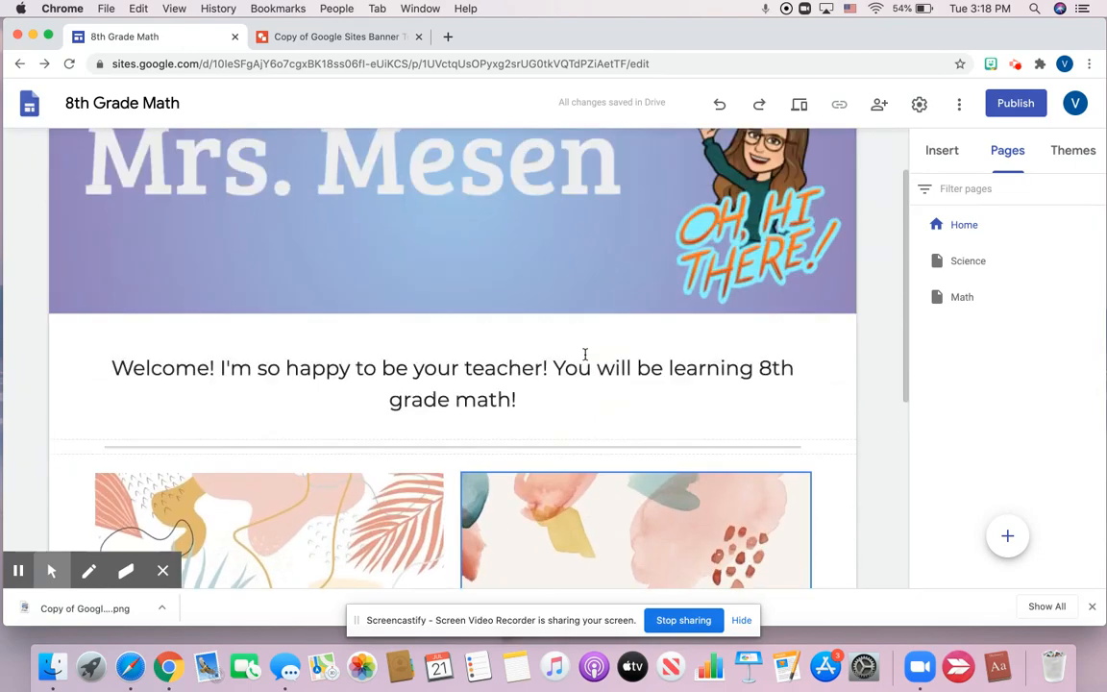
pyautogui.scroll(-5, 583, 355)
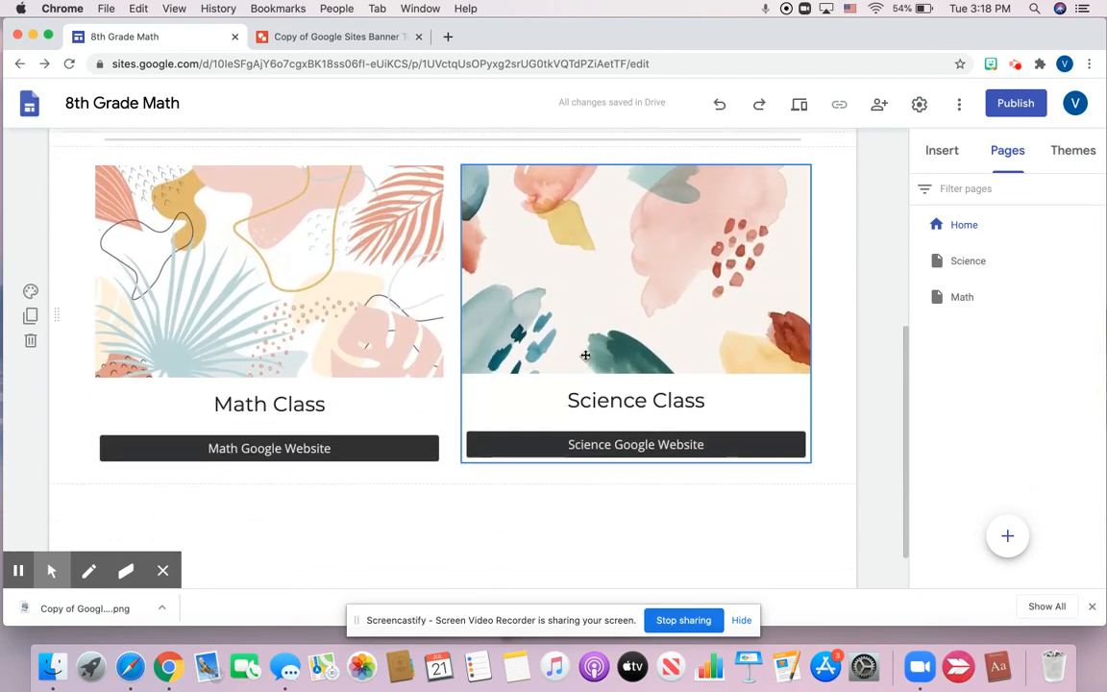
pyautogui.click(928, 148)
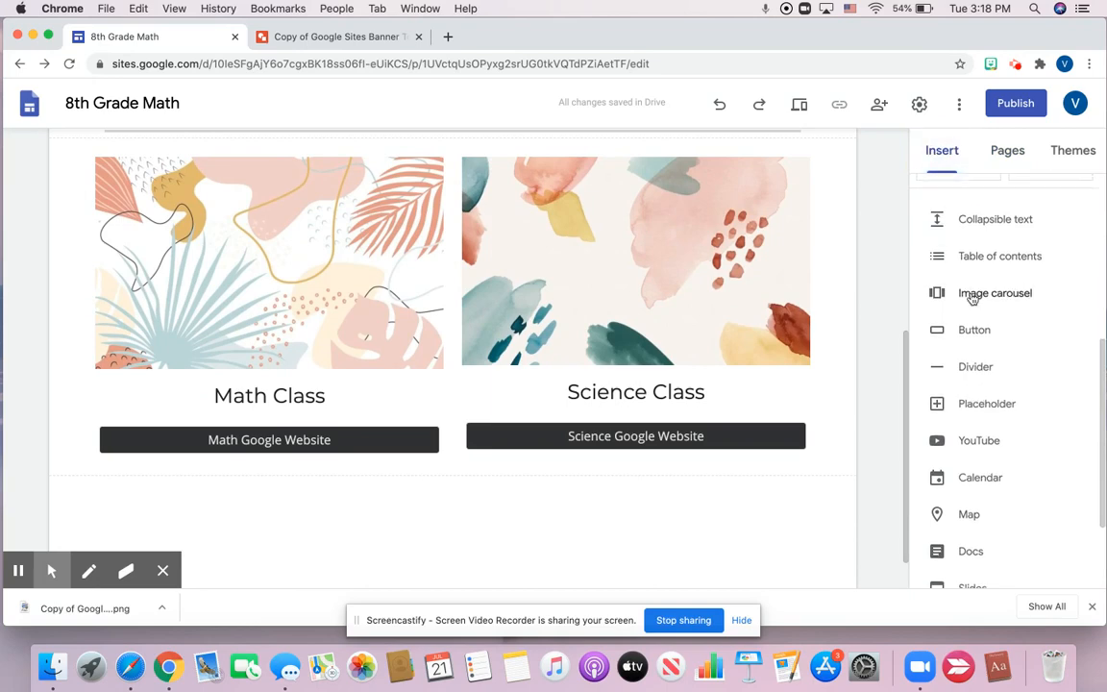
pyautogui.scroll(3, 972, 299)
pyautogui.scroll(1, 972, 299)
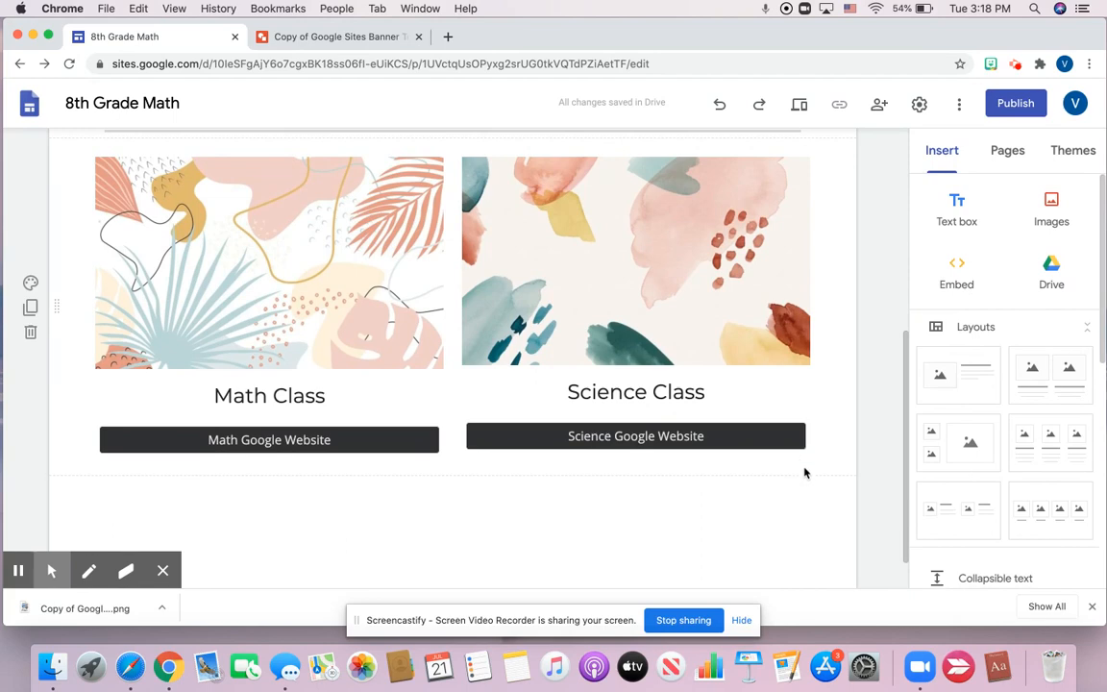
pyautogui.click(945, 380)
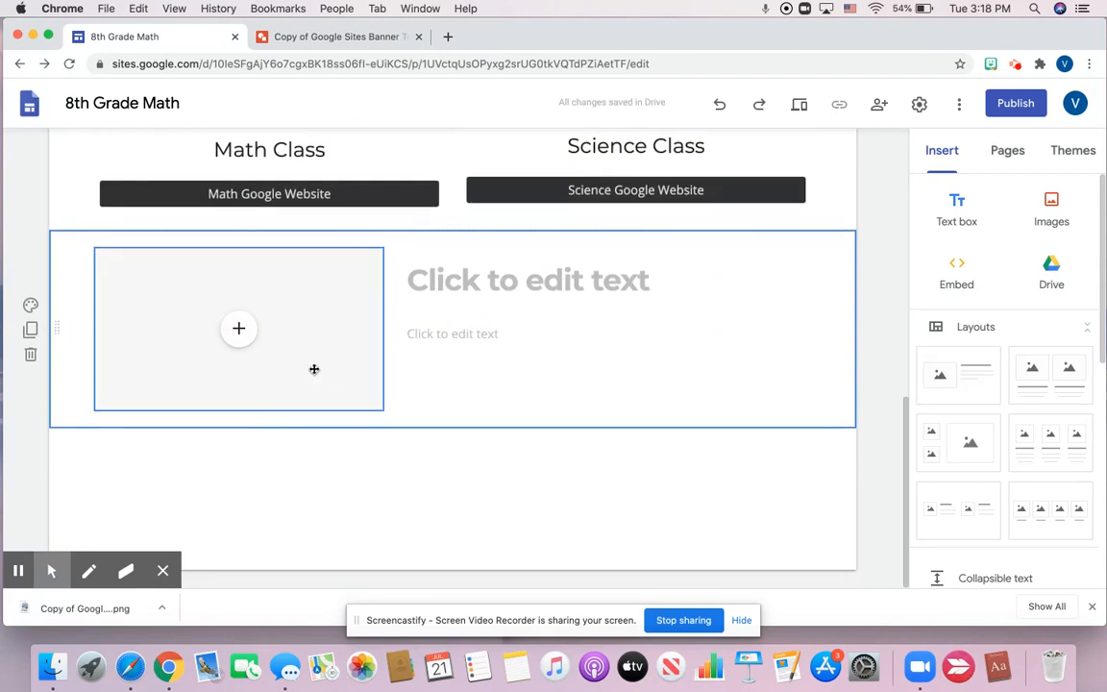
pyautogui.click(237, 332)
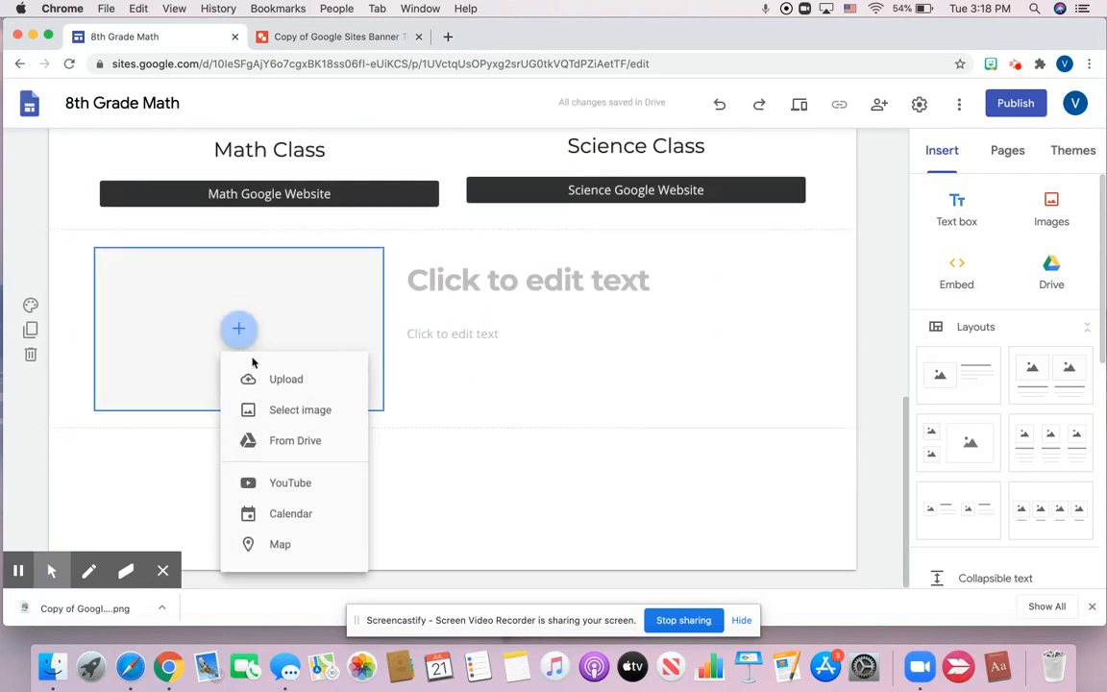
# Step: Enter the teacher's title and surname as the heading of the new layout
pyautogui.click(517, 288)
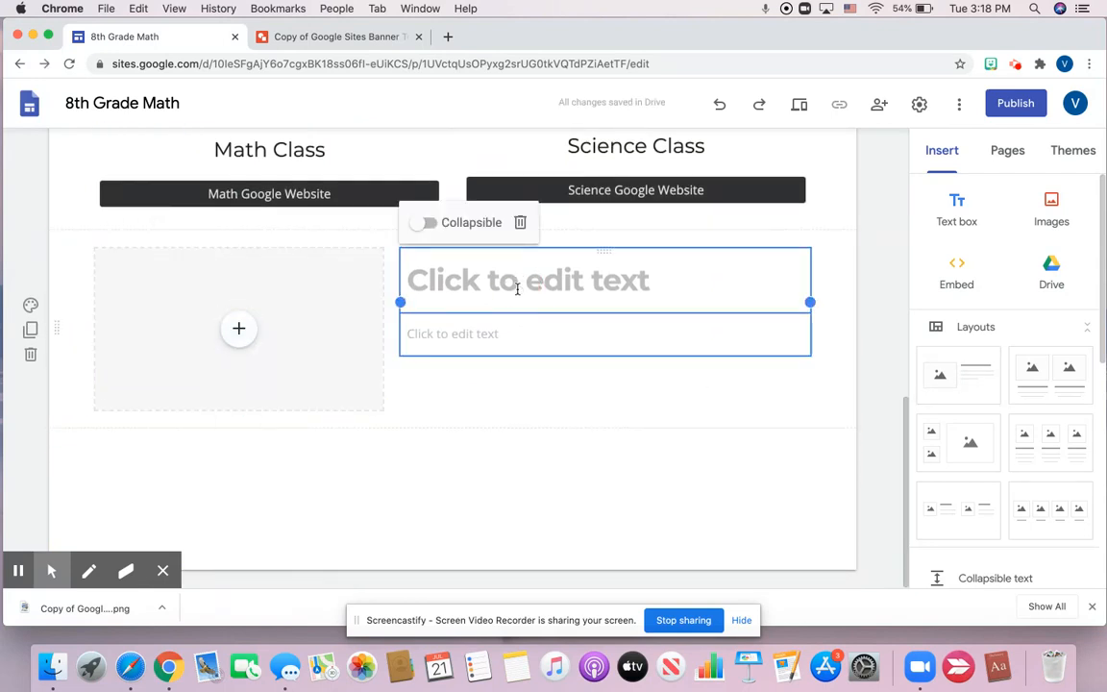
pyautogui.click(517, 286)
pyautogui.write('Mrs.')
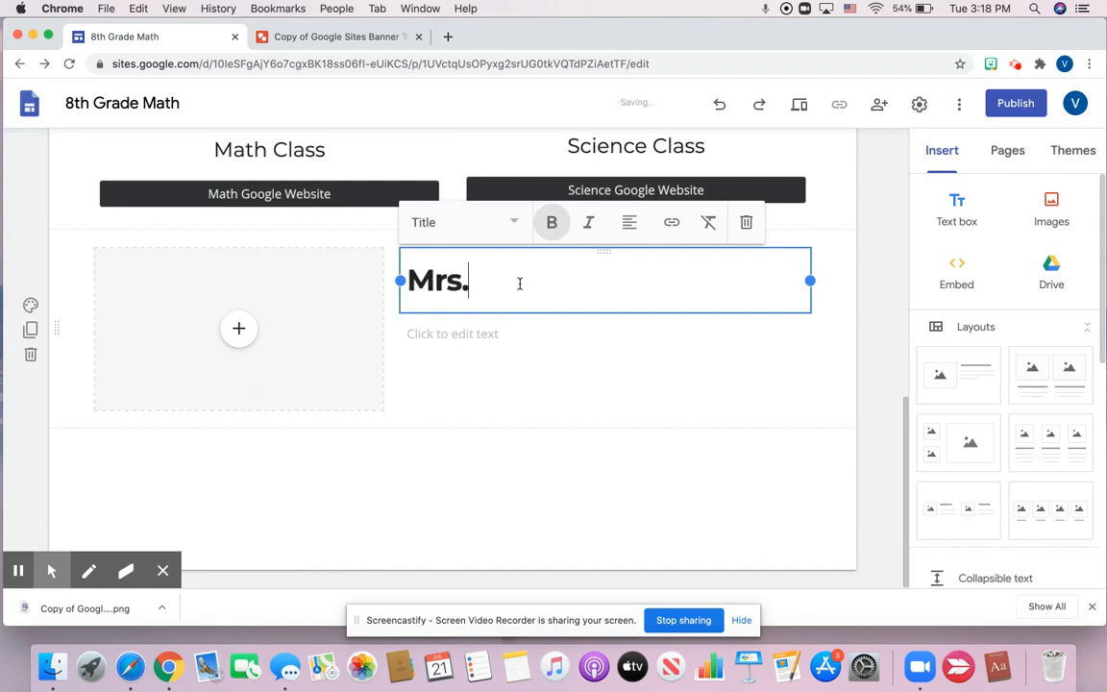
pyautogui.write(' Mesen')
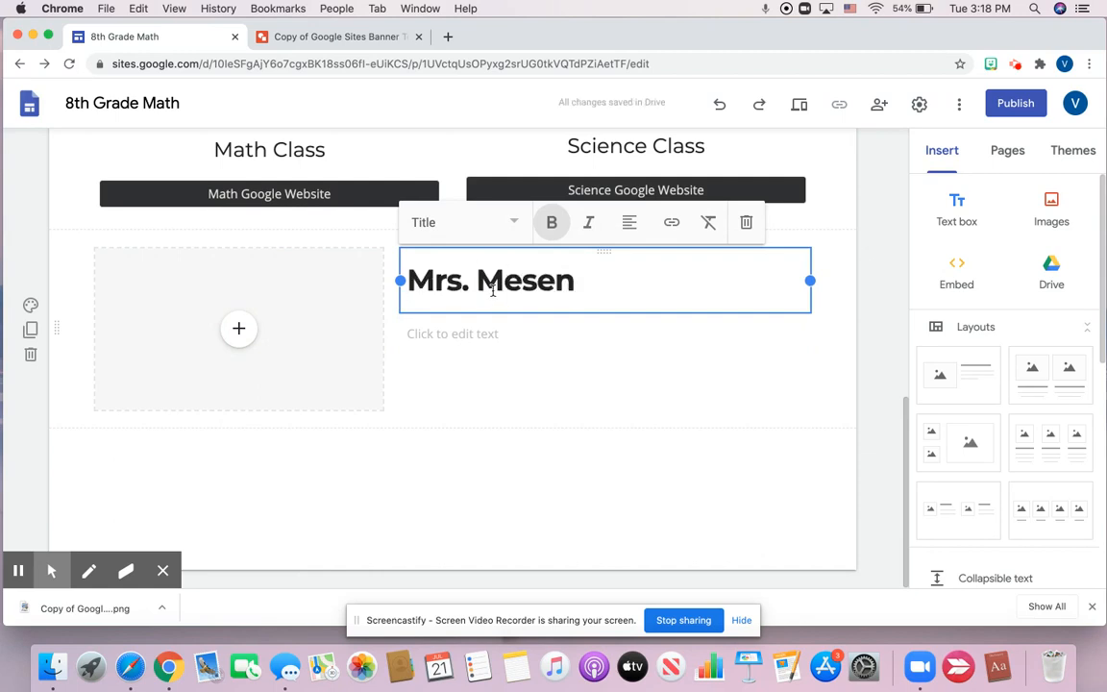
# Step: Fill the text below the heading with "This is my 10th year teaching. I love dogs and reading."
pyautogui.click(497, 338)
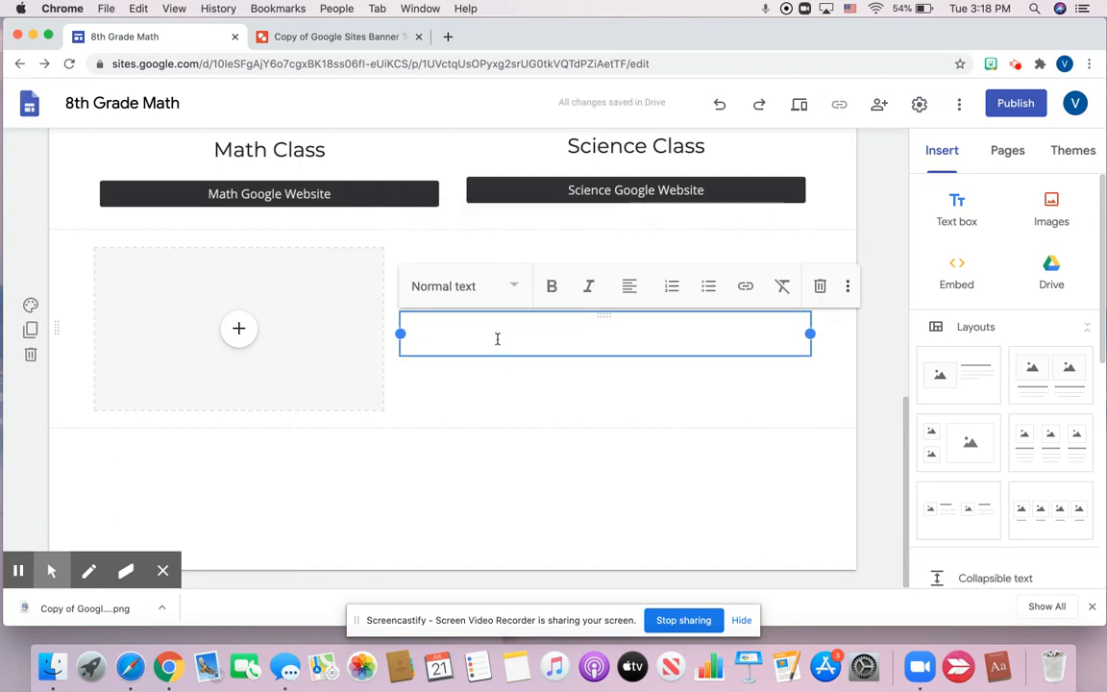
pyautogui.write('Thi')
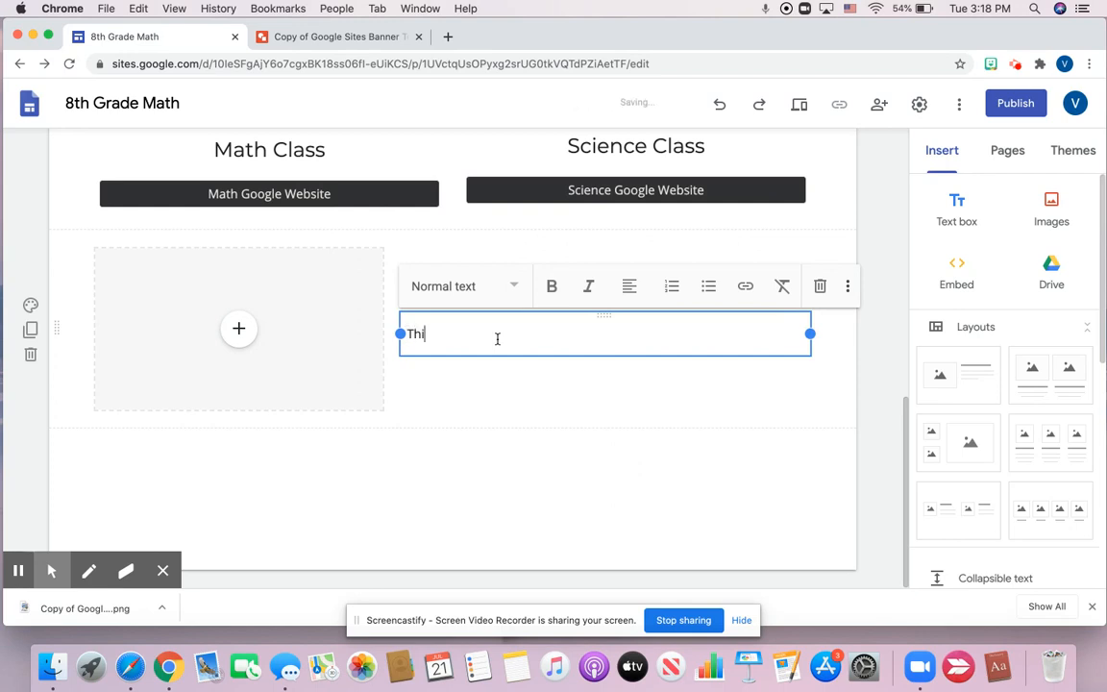
pyautogui.write('s is my 10th year teaching')
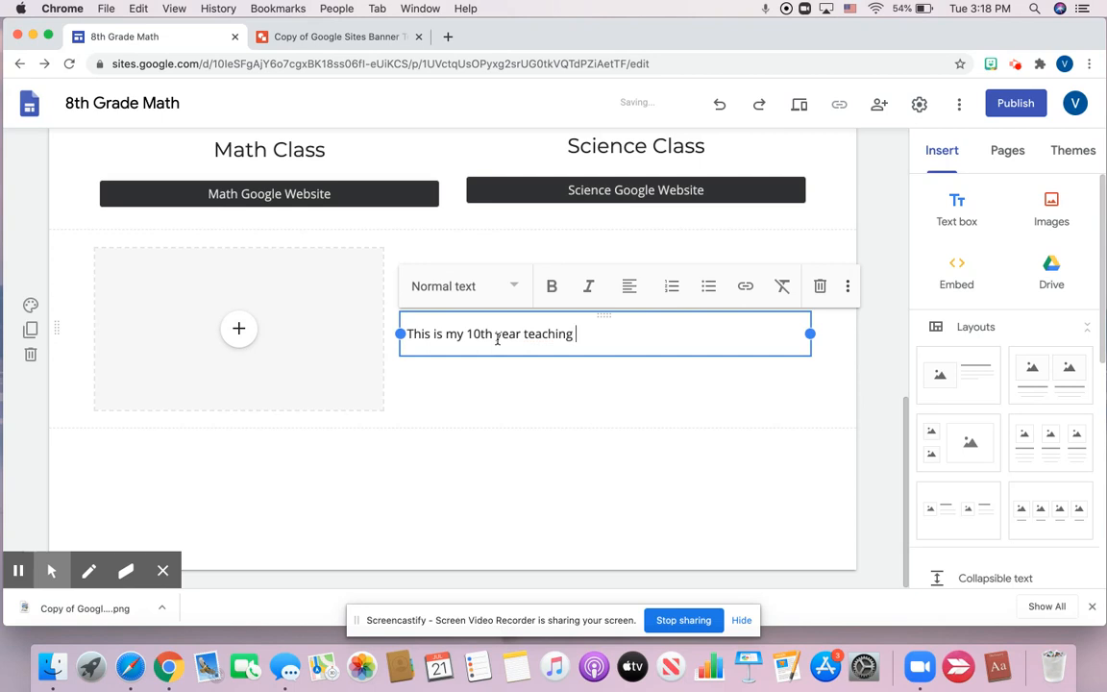
pyautogui.press('BackSpace')
pyautogui.write('. I love g')
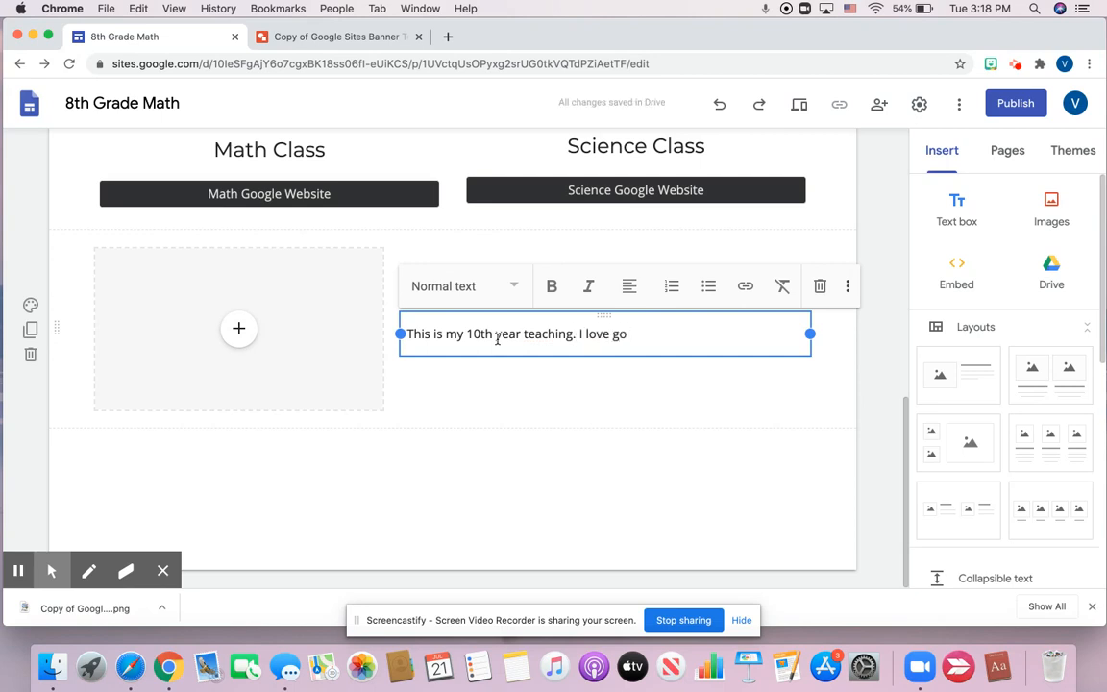
pyautogui.write('o')
pyautogui.press('BackSpace')
pyautogui.press('BackSpace')
pyautogui.write('dogs')
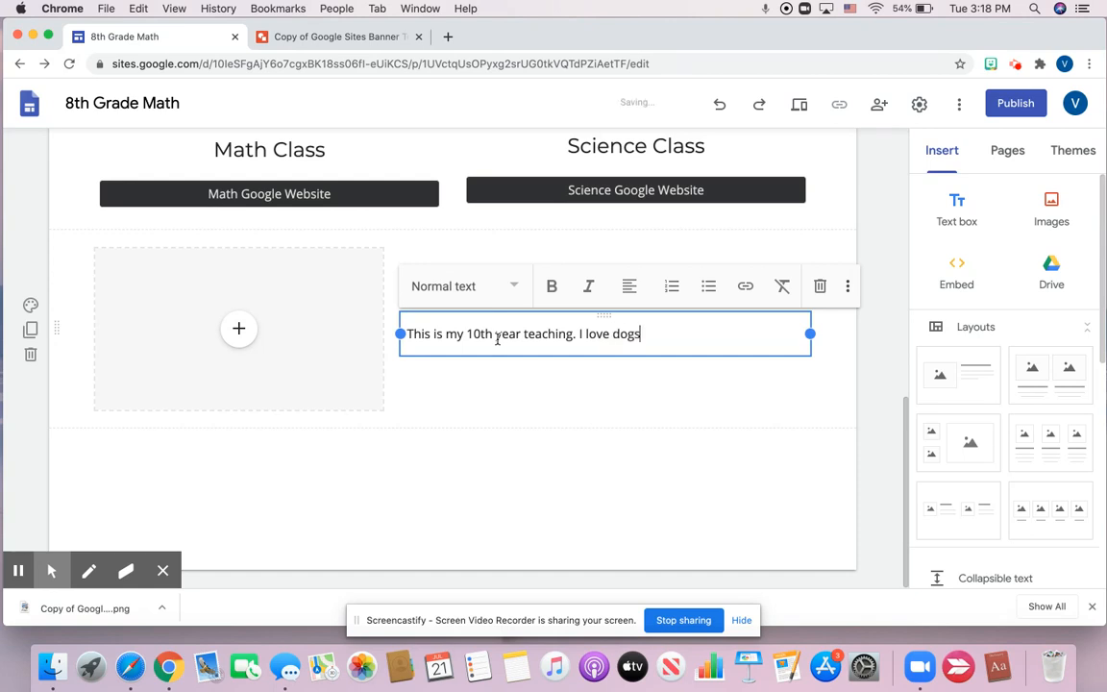
pyautogui.write(' and reading.')
pyautogui.click(434, 494)
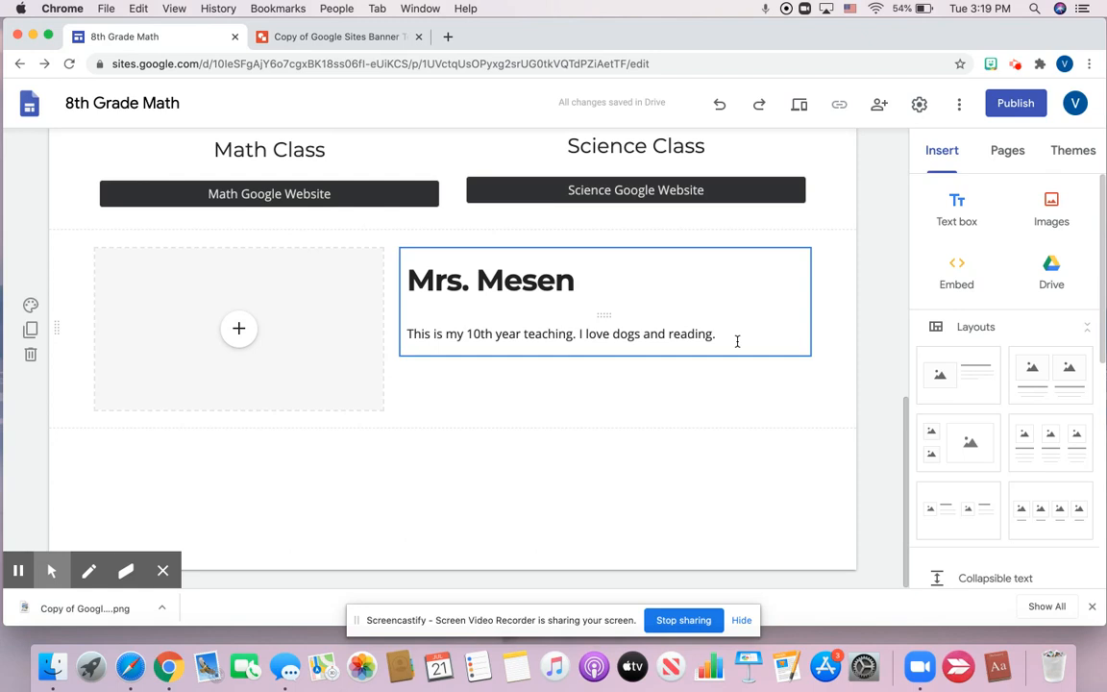
pyautogui.click(470, 489)
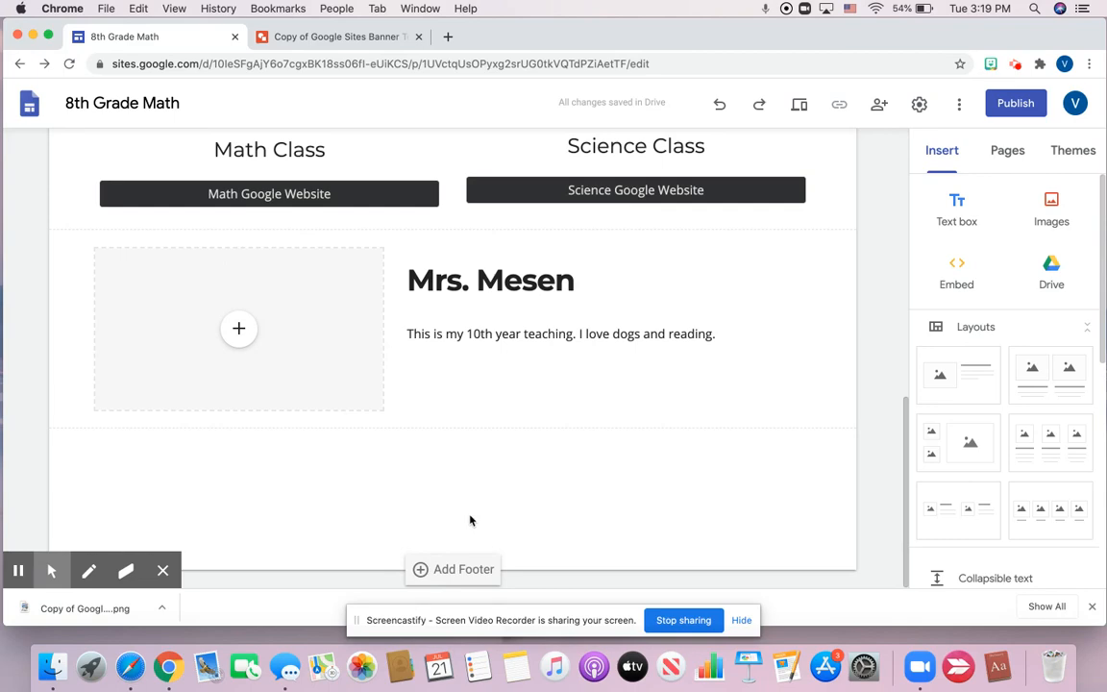
# Step: Review the home page from the banner to the class columns and open the Math page in the editor
pyautogui.scroll(7, 567, 255)
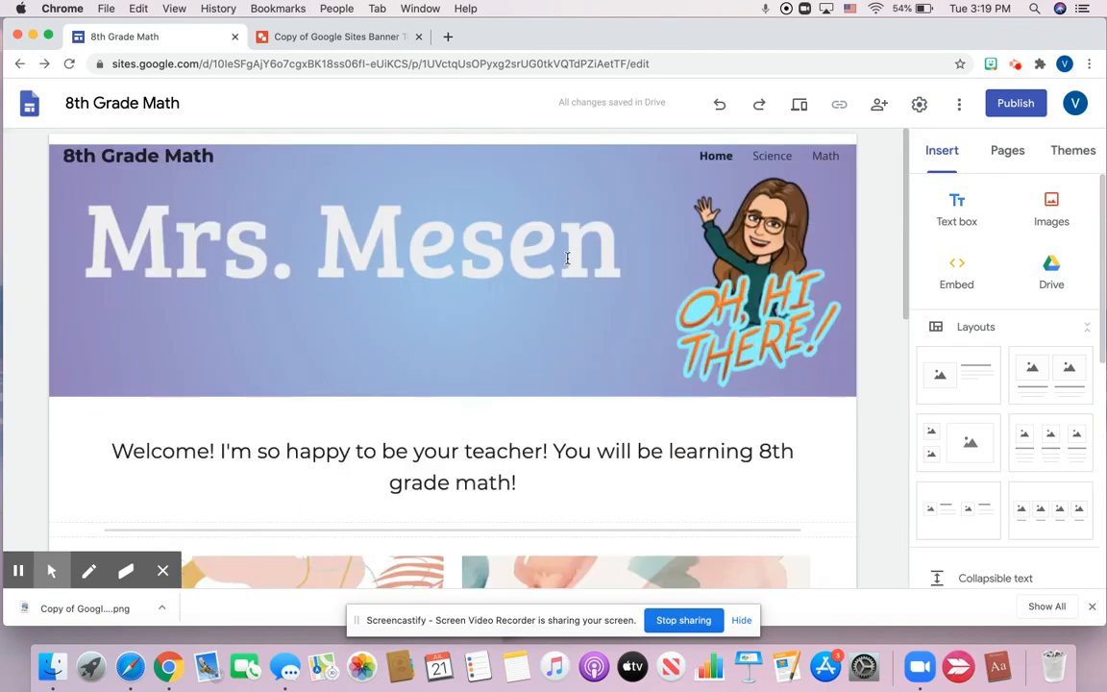
pyautogui.scroll(-3, 567, 263)
pyautogui.scroll(-3, 567, 263)
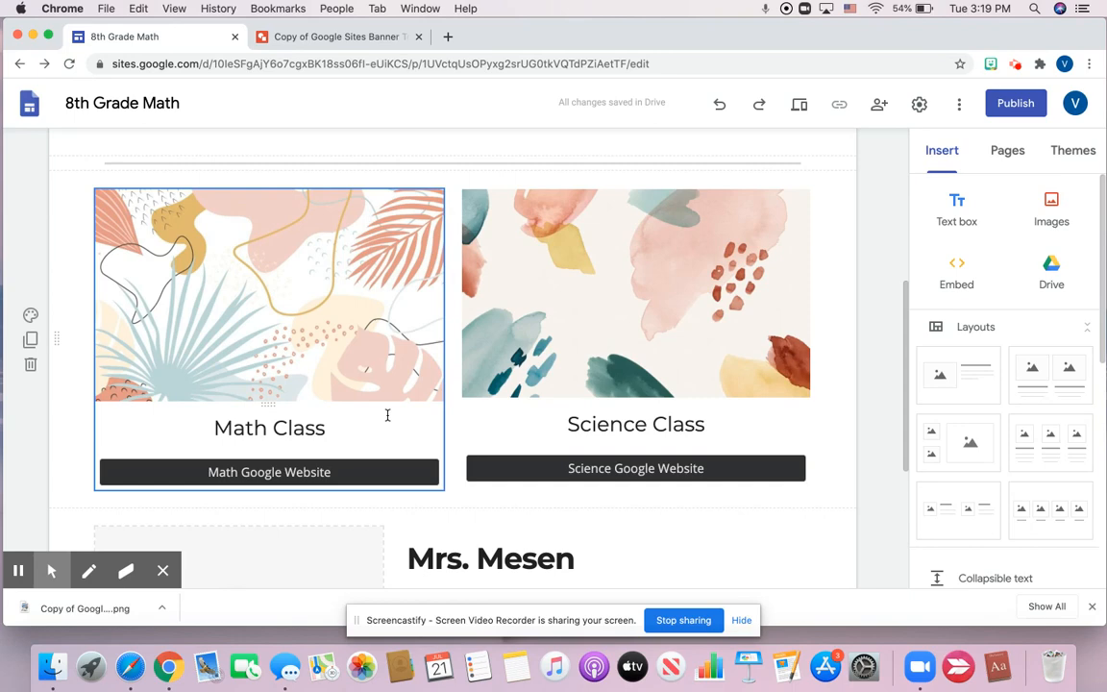
pyautogui.scroll(5, 643, 297)
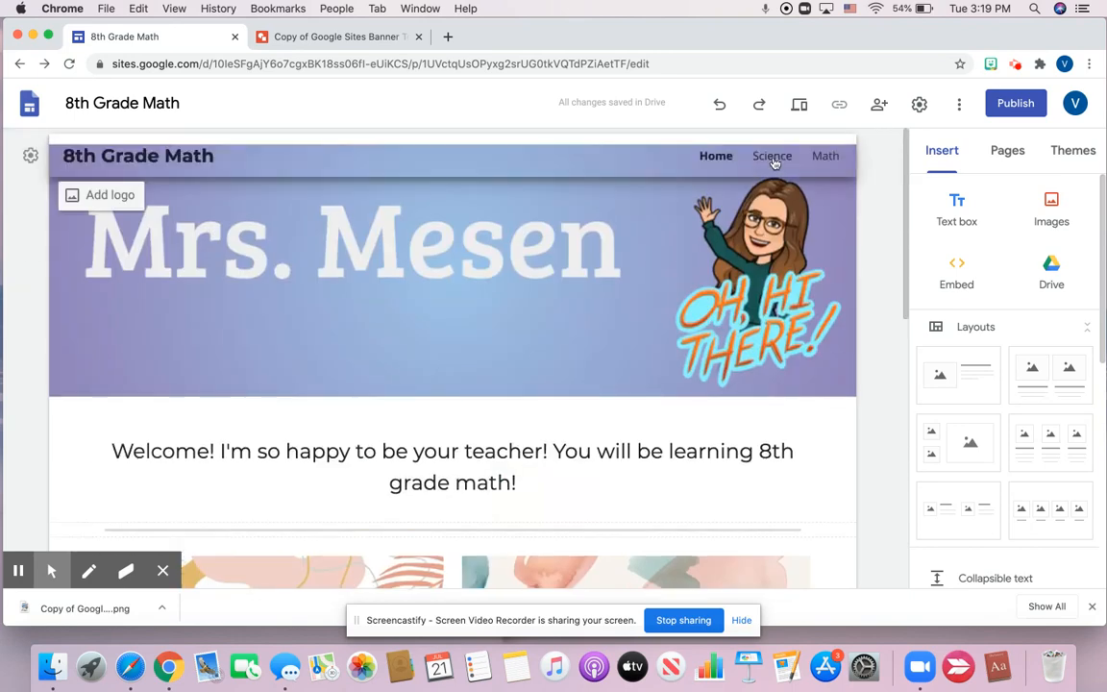
pyautogui.click(826, 157)
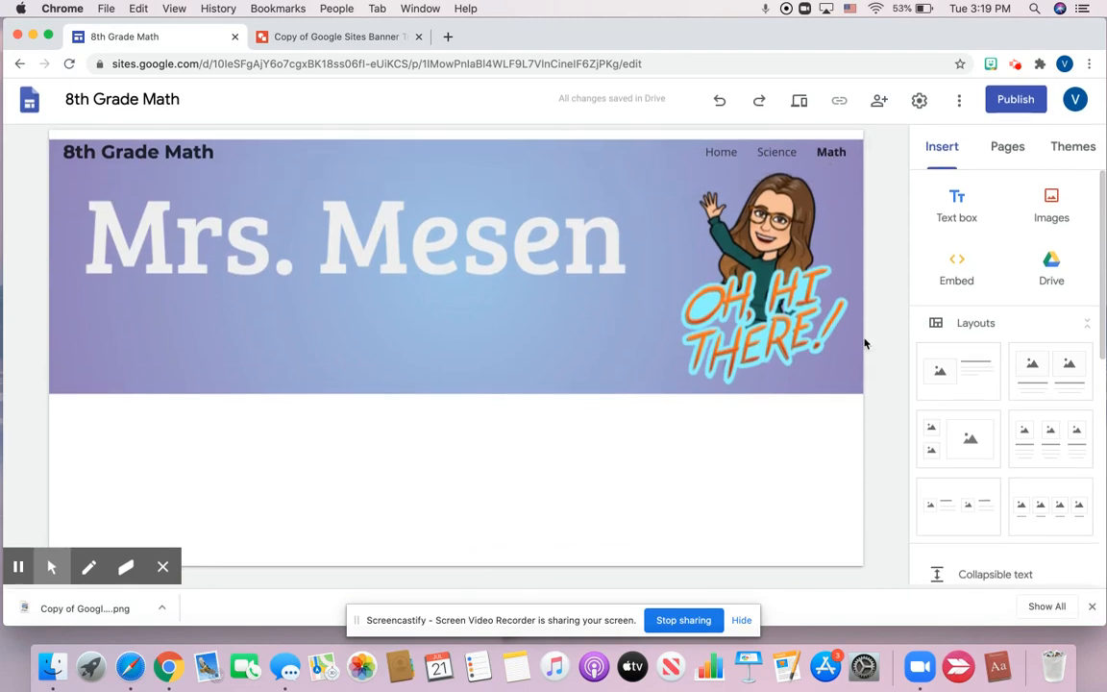
# Step: Add a subpage named Assignments under the Math page and delete the title box from its banner
pyautogui.click(1007, 159)
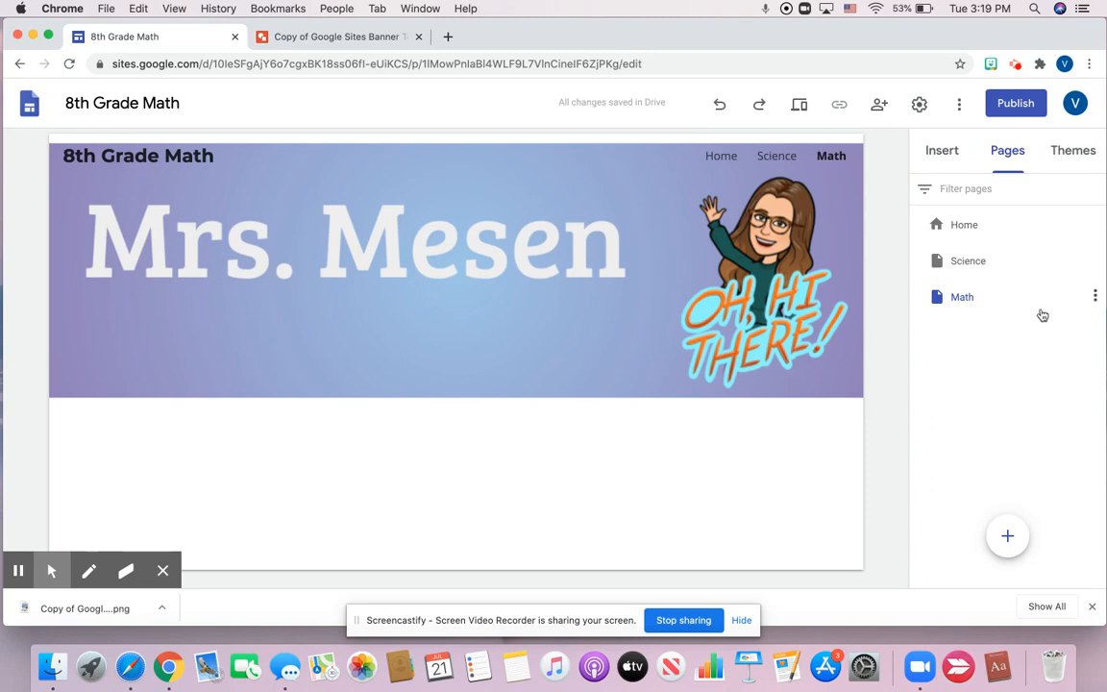
pyautogui.click(1096, 297)
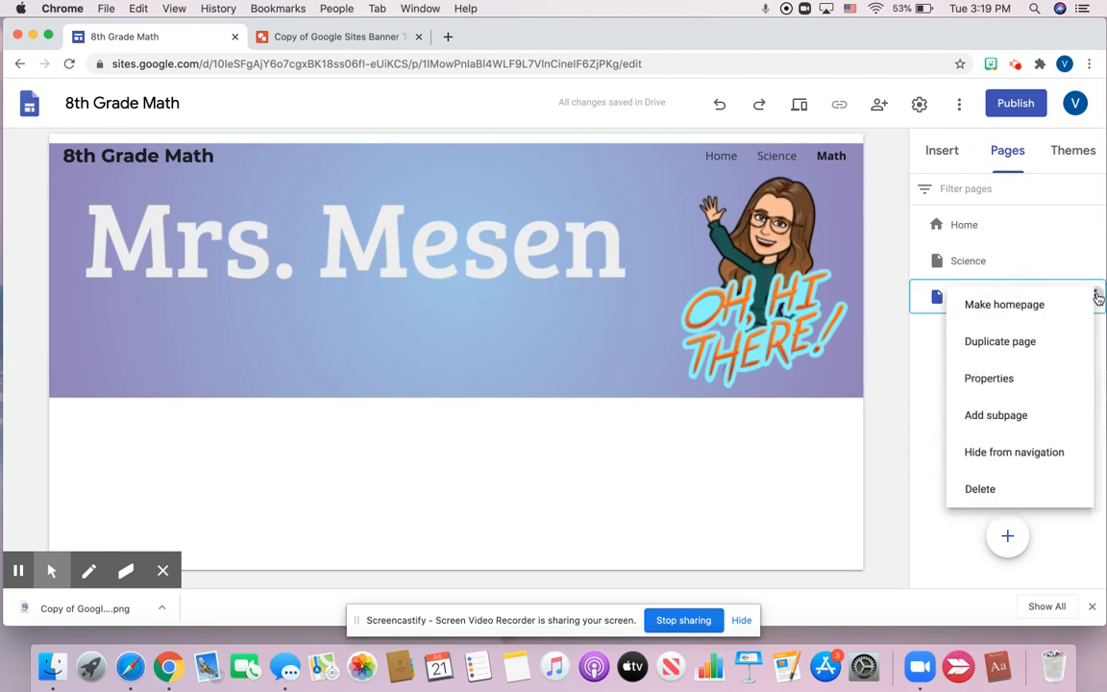
pyautogui.click(1000, 415)
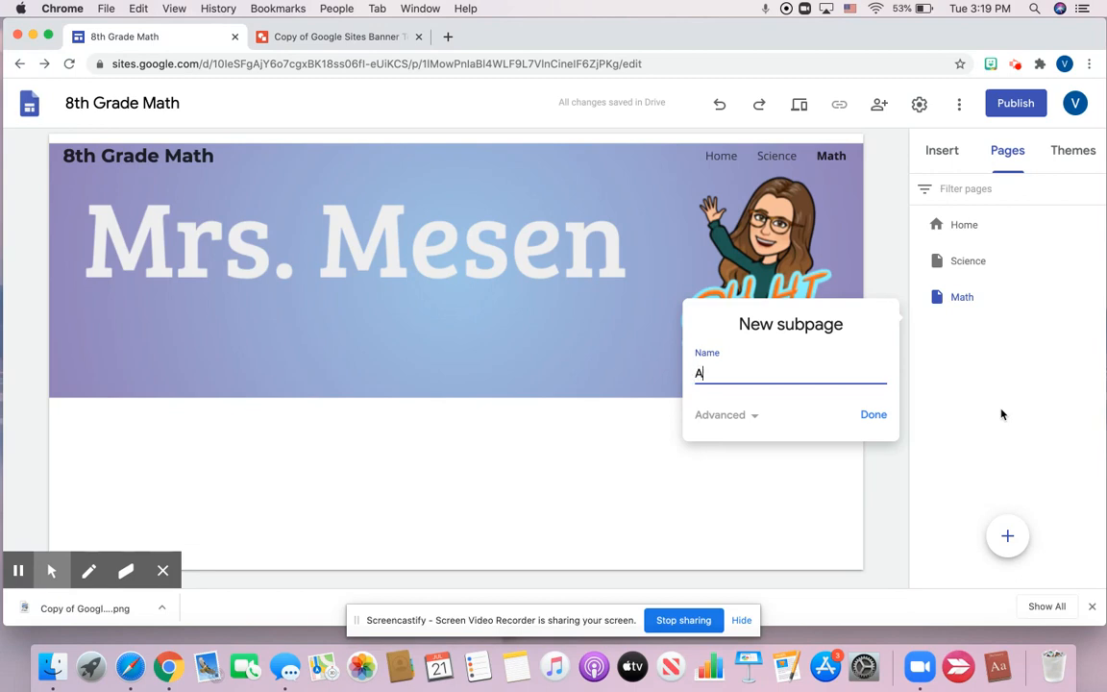
pyautogui.write('Assignment')
pyautogui.press('BackSpace')
pyautogui.press('BackSpace')
pyautogui.write('nts')
pyautogui.click(873, 414)
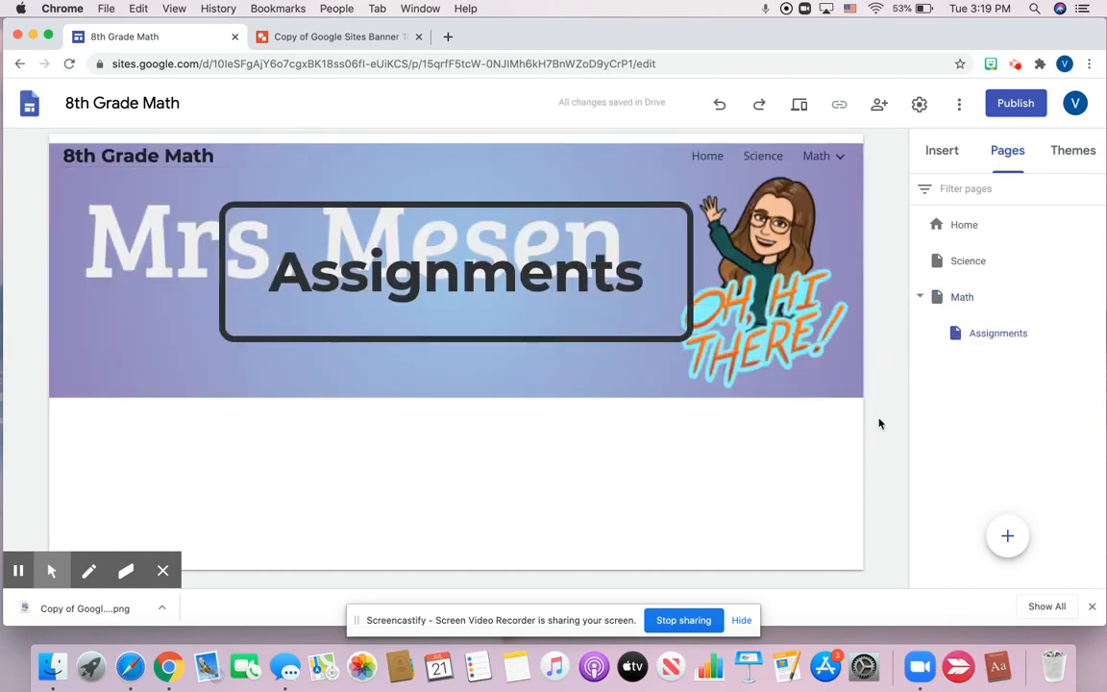
pyautogui.click(622, 342)
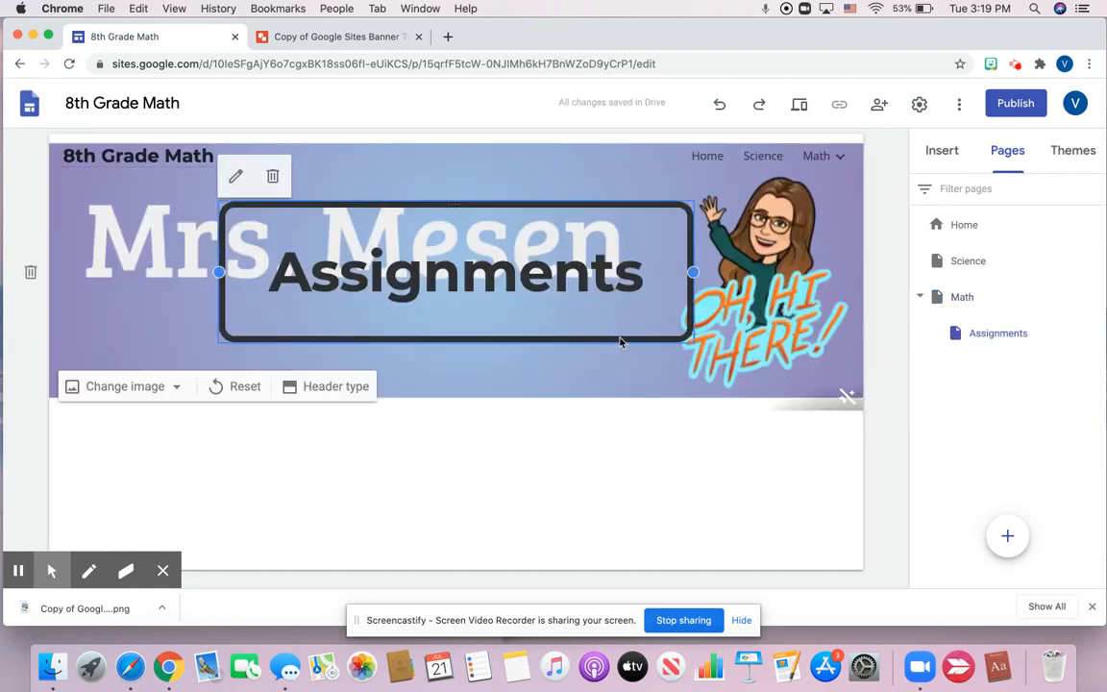
pyautogui.press('Delete')
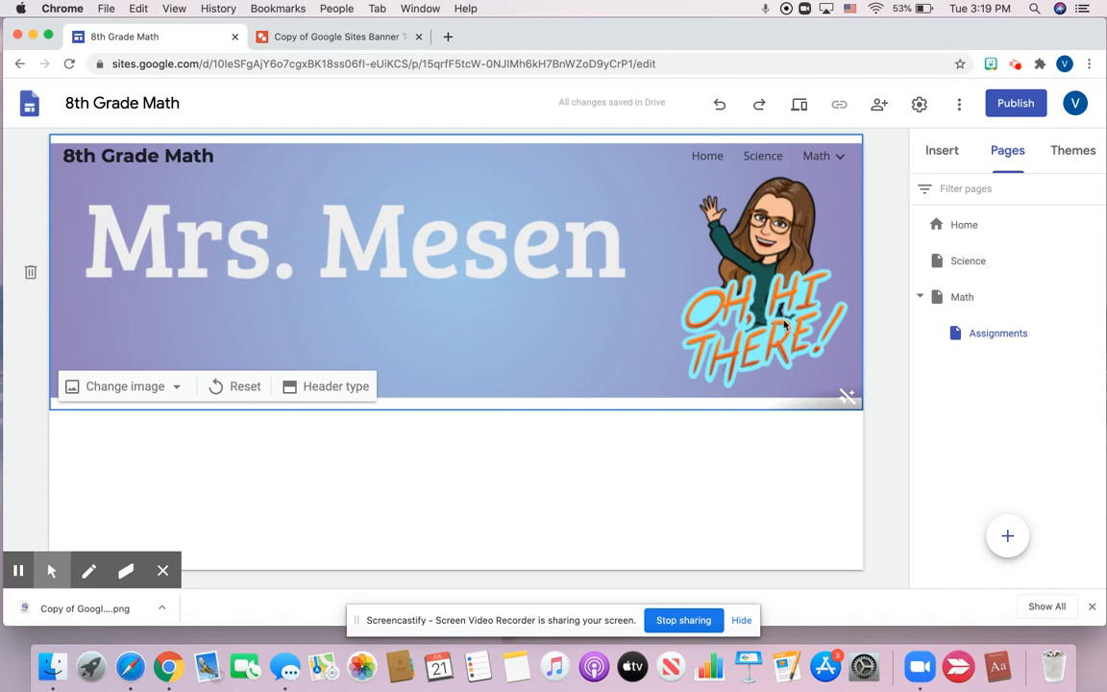
# Step: Add a subpage named Calendar under the Math page
pyautogui.click(1094, 297)
pyautogui.click(1050, 415)
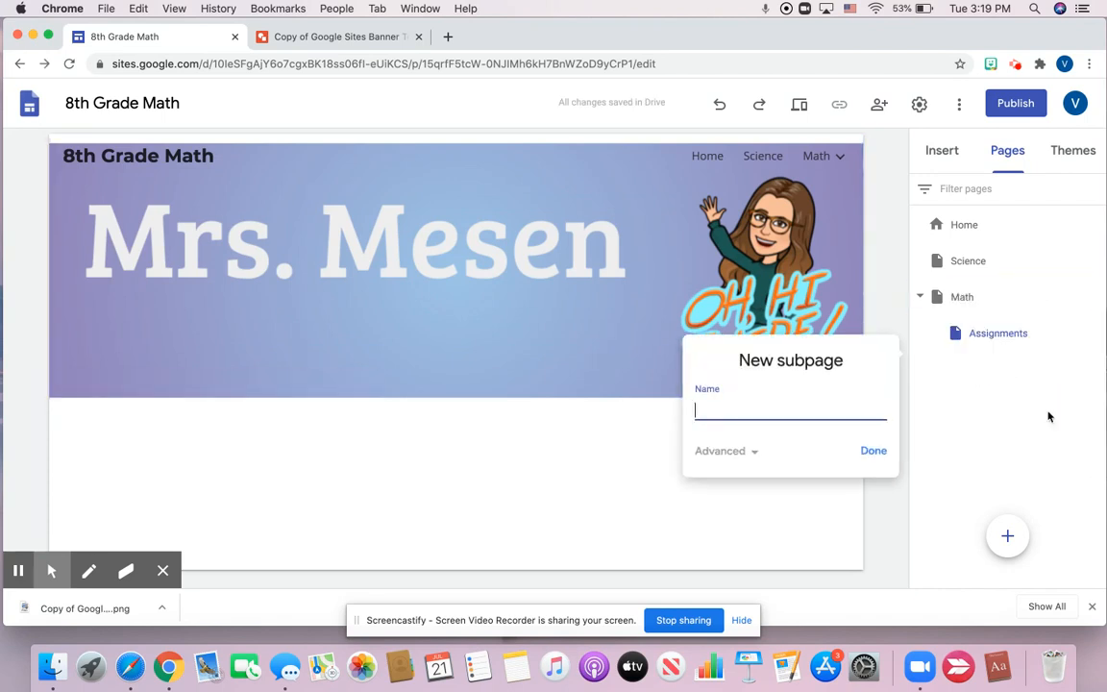
pyautogui.write('Calenda')
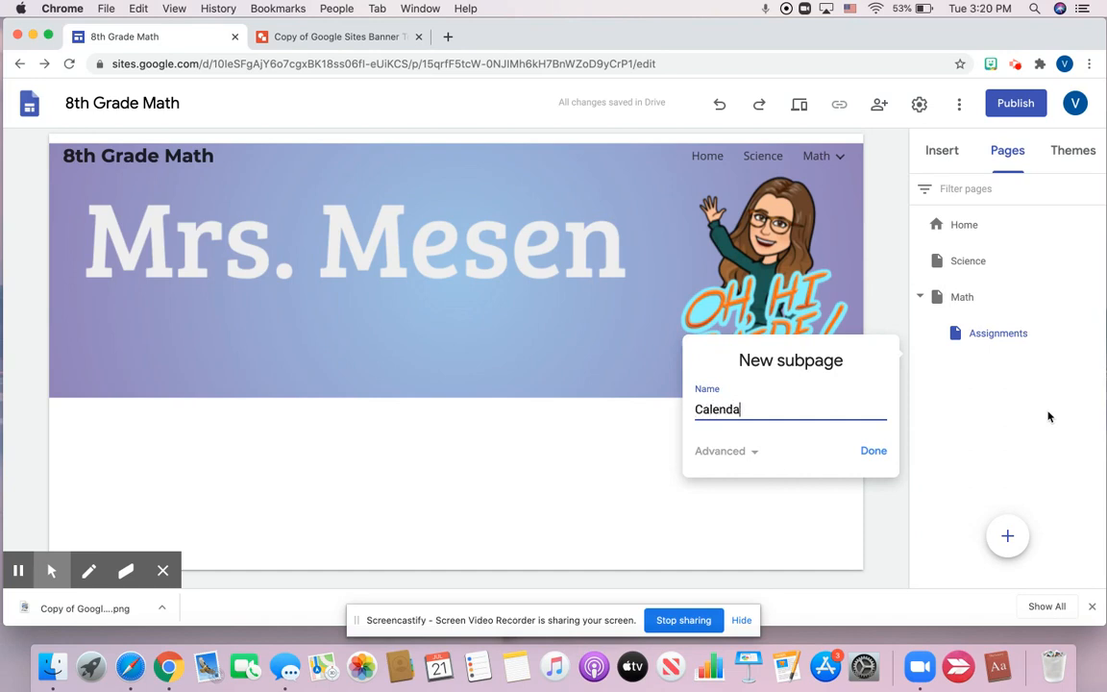
pyautogui.write('r')
pyautogui.click(874, 450)
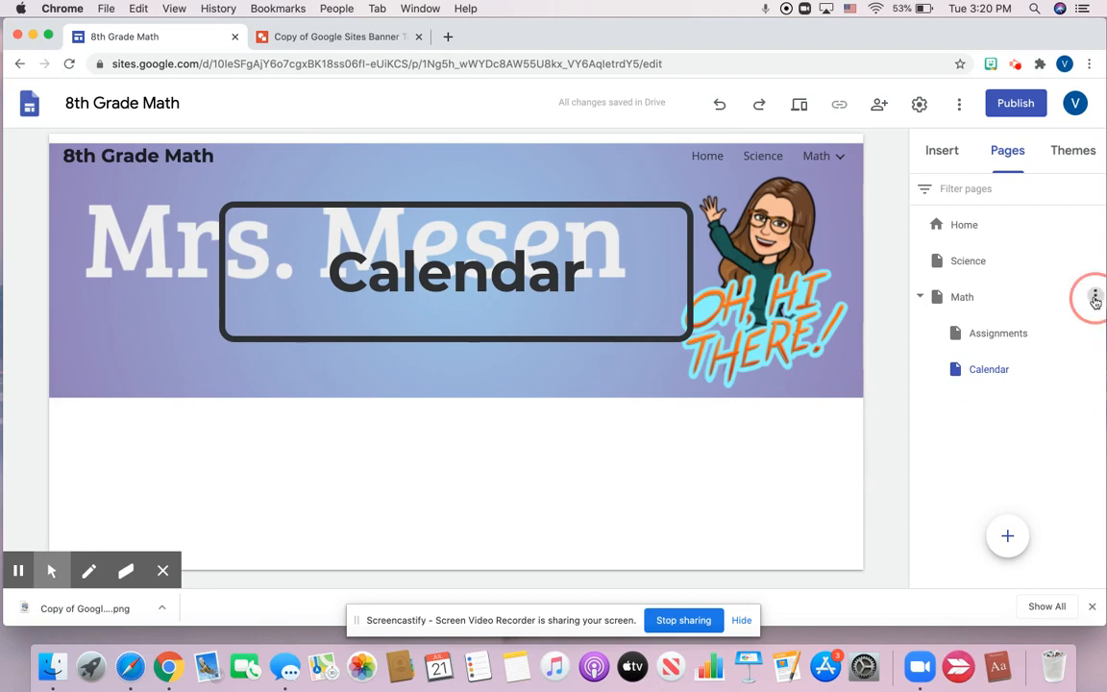
# Step: Add a subpage named Student Work under the Math page
pyautogui.click(1094, 296)
pyautogui.click(1029, 418)
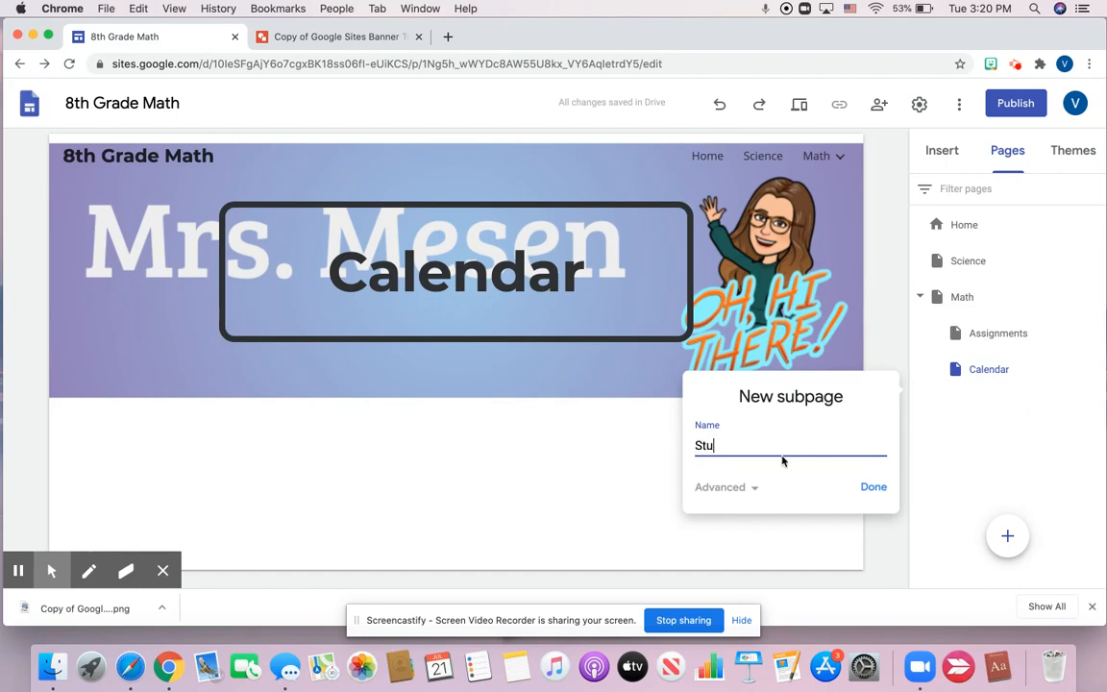
pyautogui.write('Student Work')
pyautogui.click(870, 487)
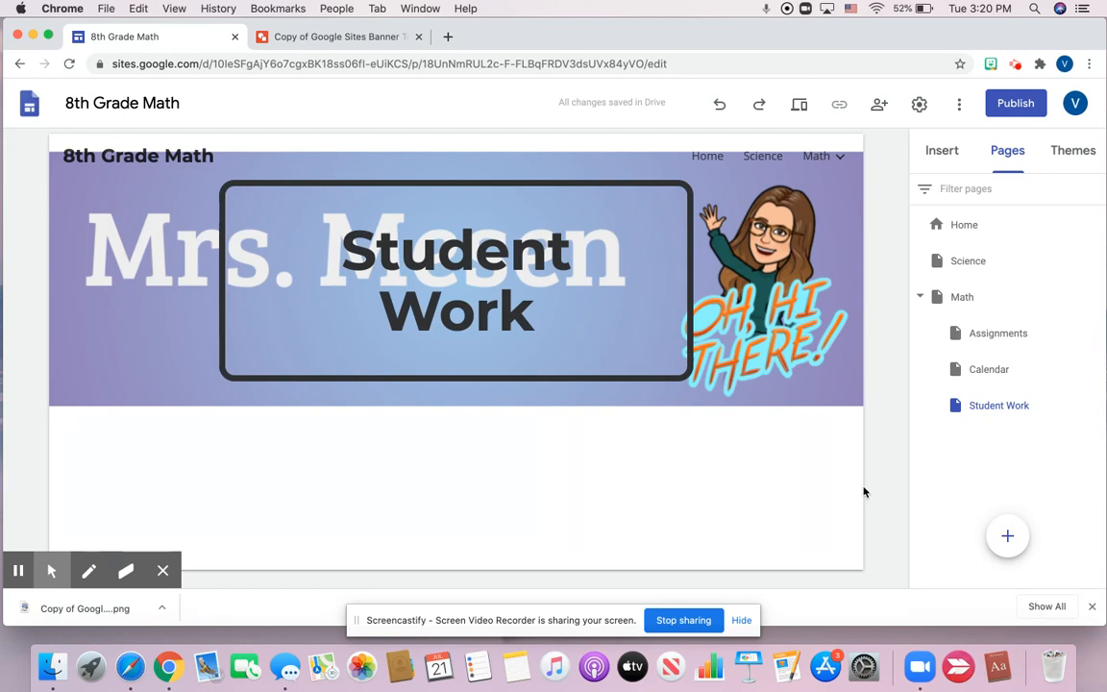
# Step: Delete the title boxes from the banners of the Student Work and Calendar subpages
pyautogui.click(672, 373)
pyautogui.press('Delete')
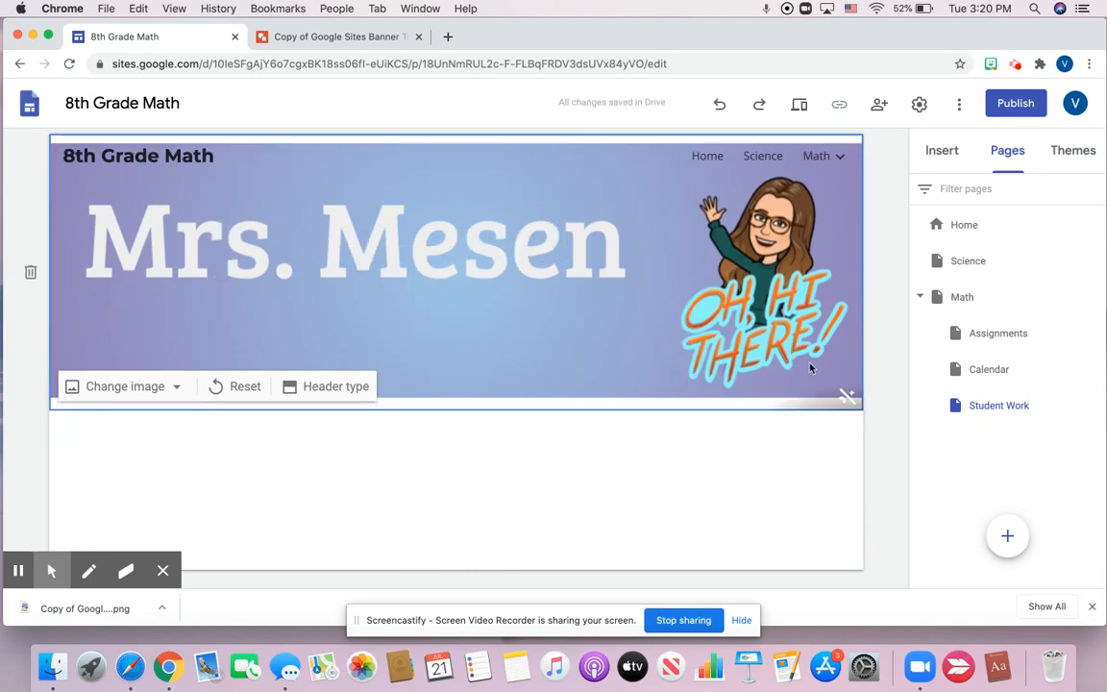
pyautogui.click(972, 372)
pyautogui.click(573, 329)
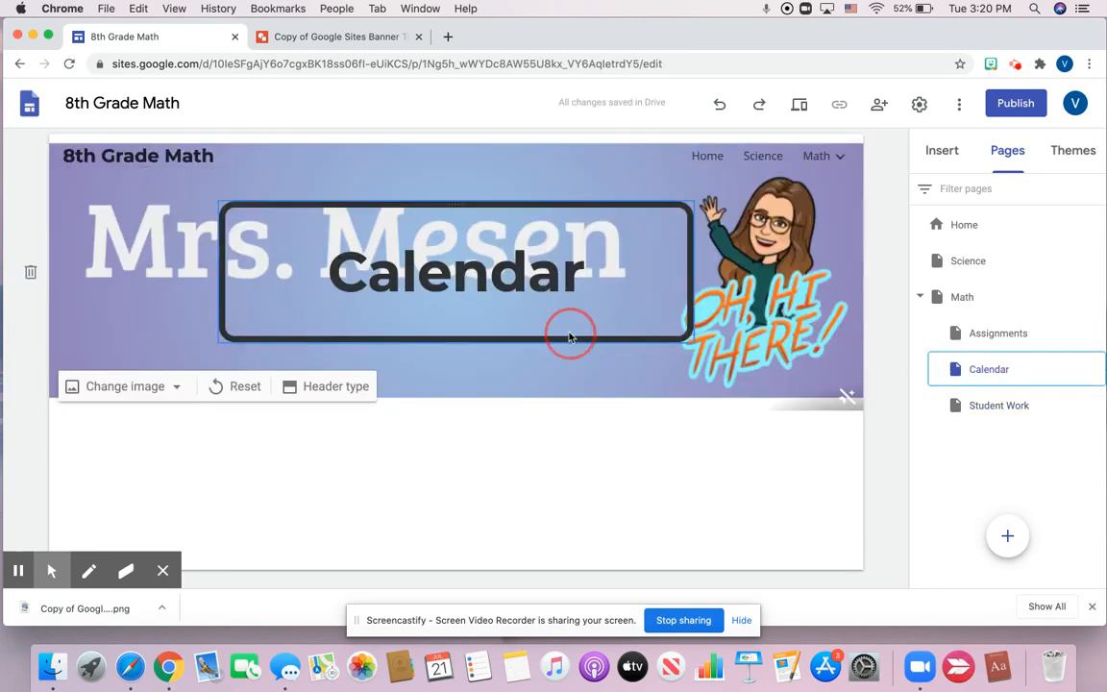
pyautogui.press('Delete')
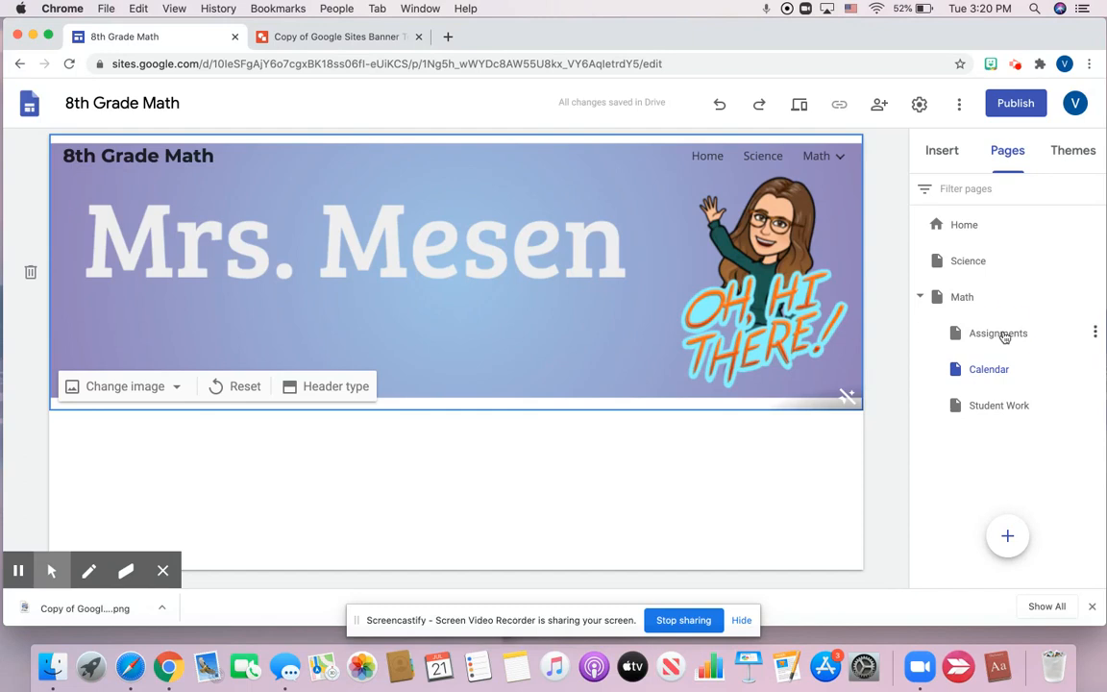
# Step: Check the site's Math navigation links by visiting the Calendar, Student Work and Assignments subpages, ending on Assignments
pyautogui.click(939, 333)
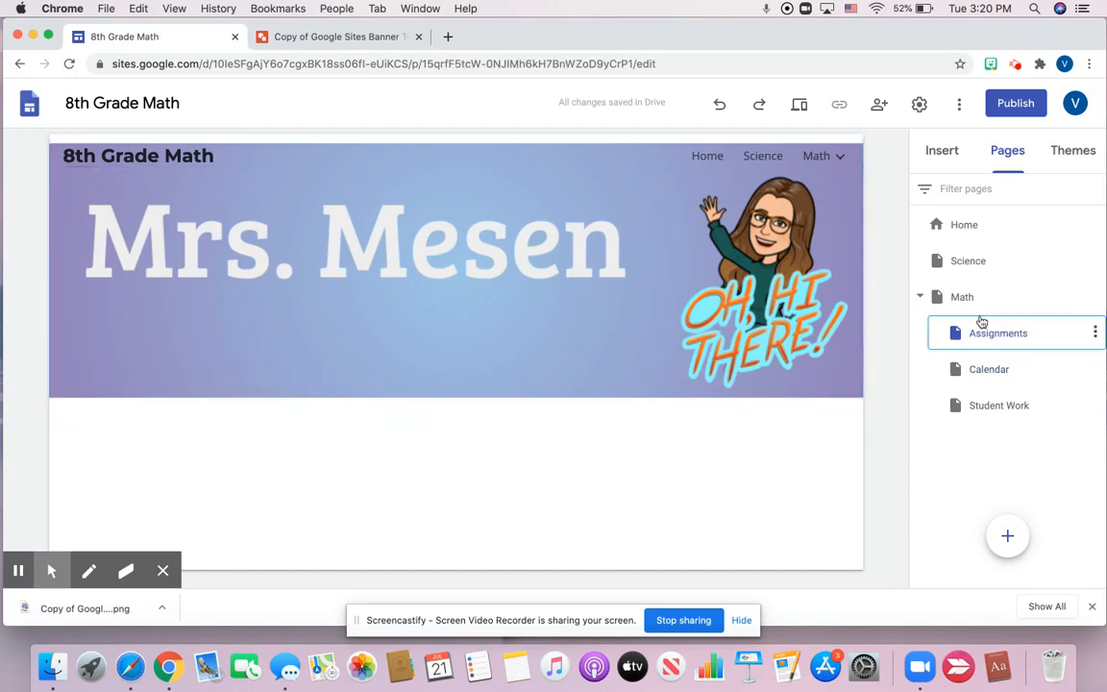
pyautogui.click(842, 165)
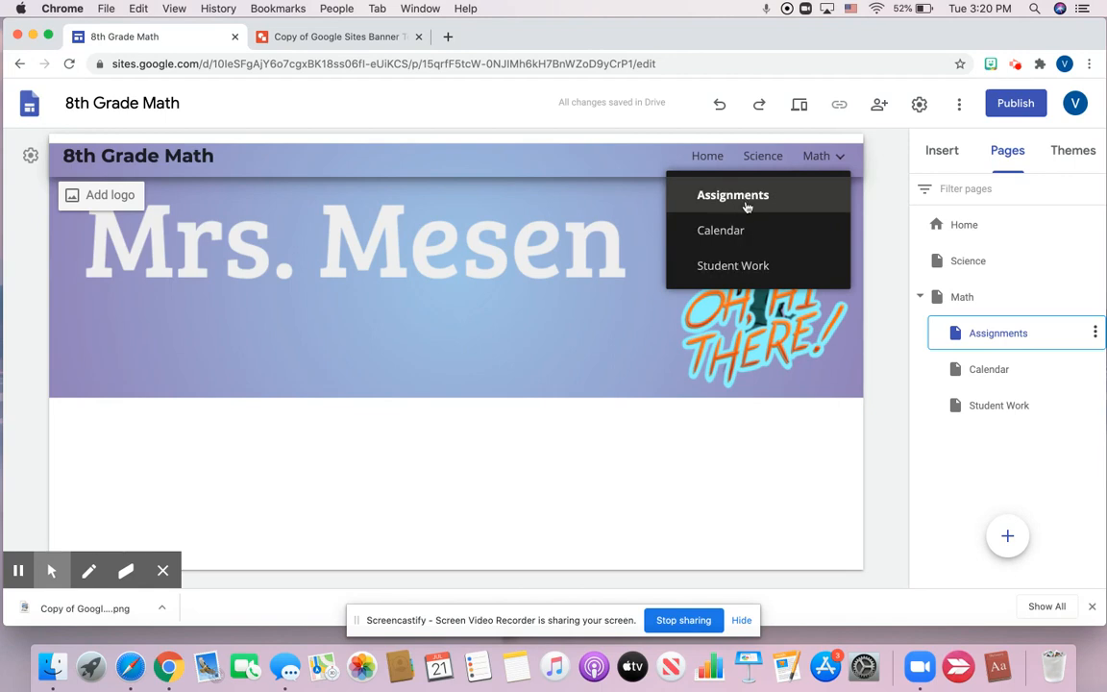
pyautogui.click(738, 230)
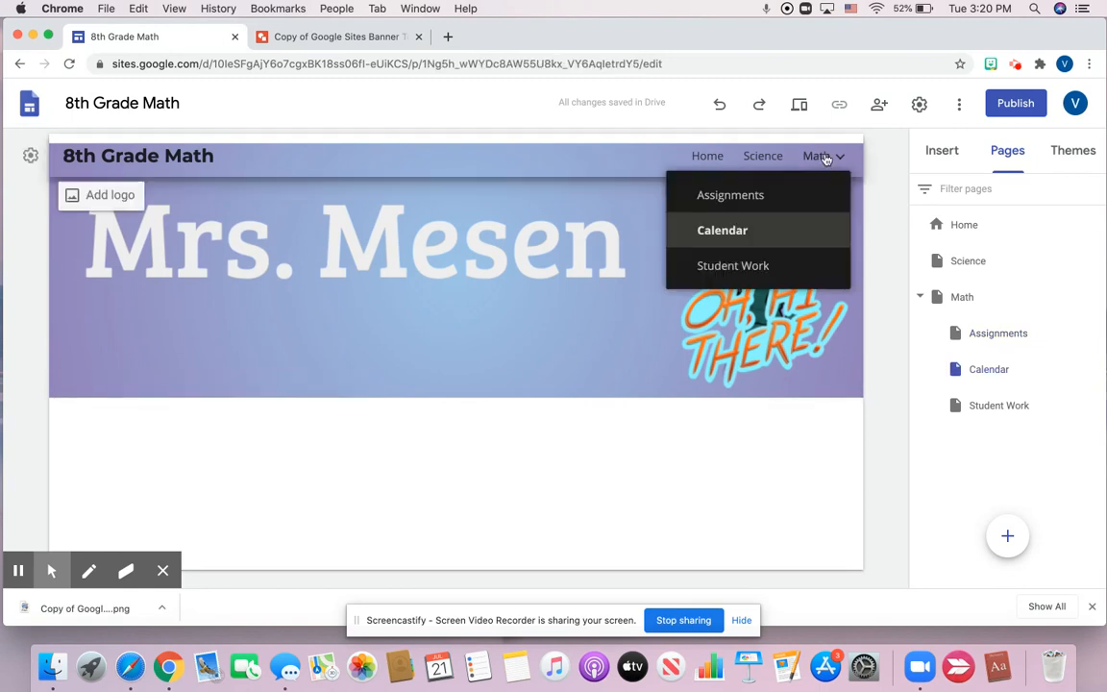
pyautogui.click(773, 268)
pyautogui.moveTo(815, 156)
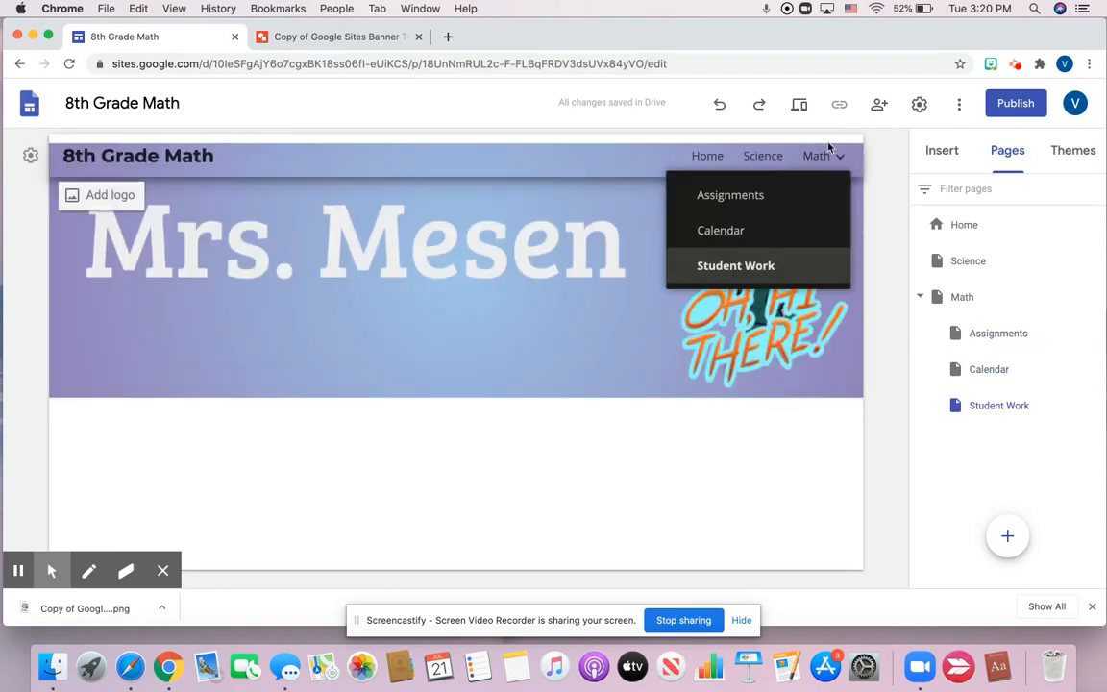
pyautogui.click(756, 192)
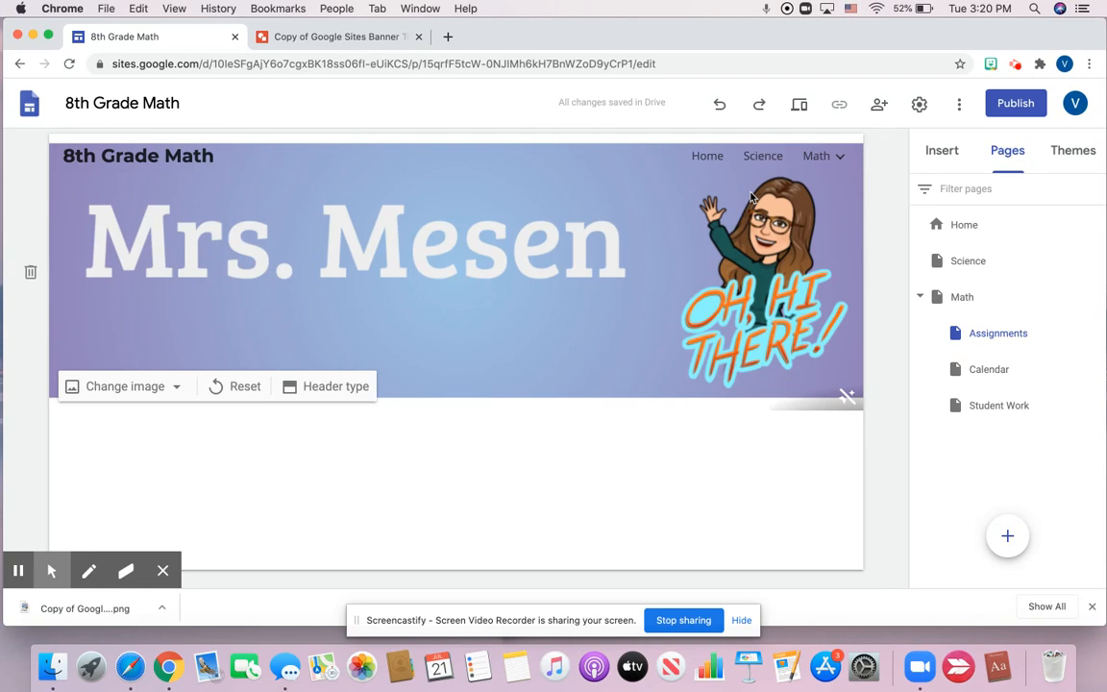
pyautogui.moveTo(816, 156)
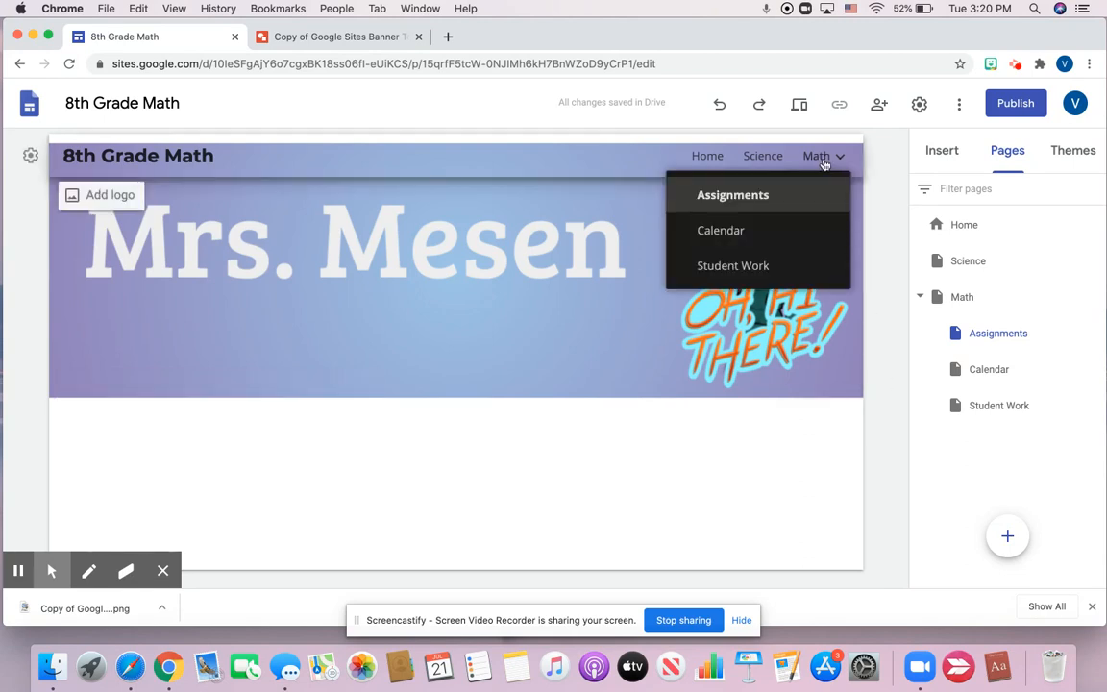
pyautogui.click(785, 200)
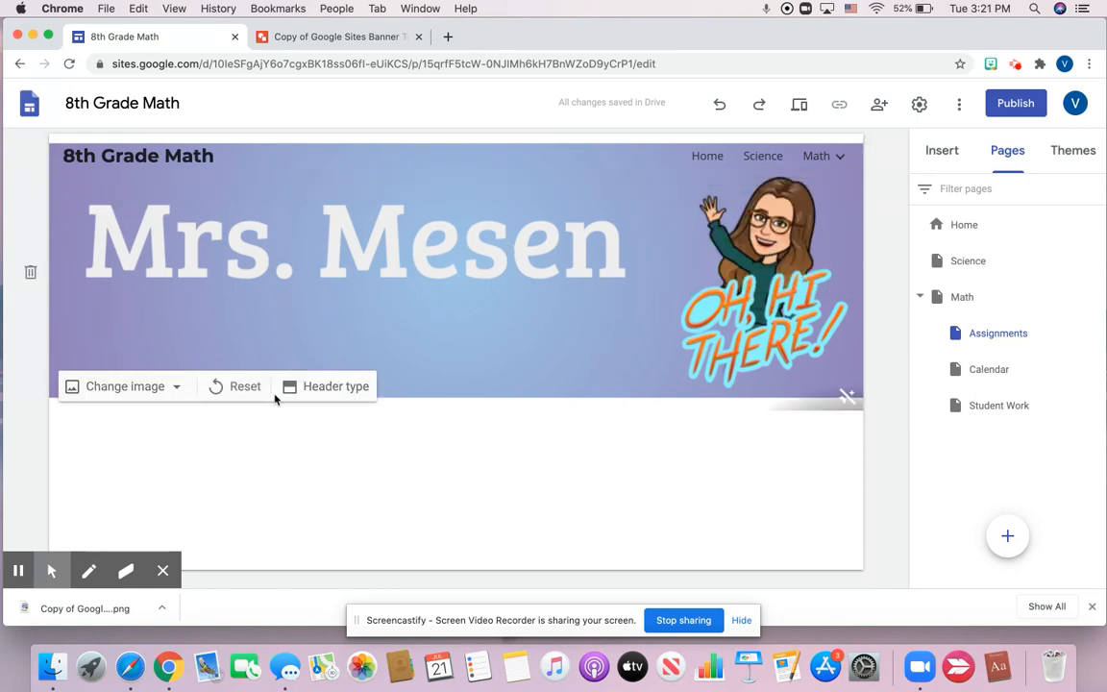
# Step: Replace the Assignments page's banner image by uploading "wallpaper abstract" from the Wallpapers folder
pyautogui.click(159, 386)
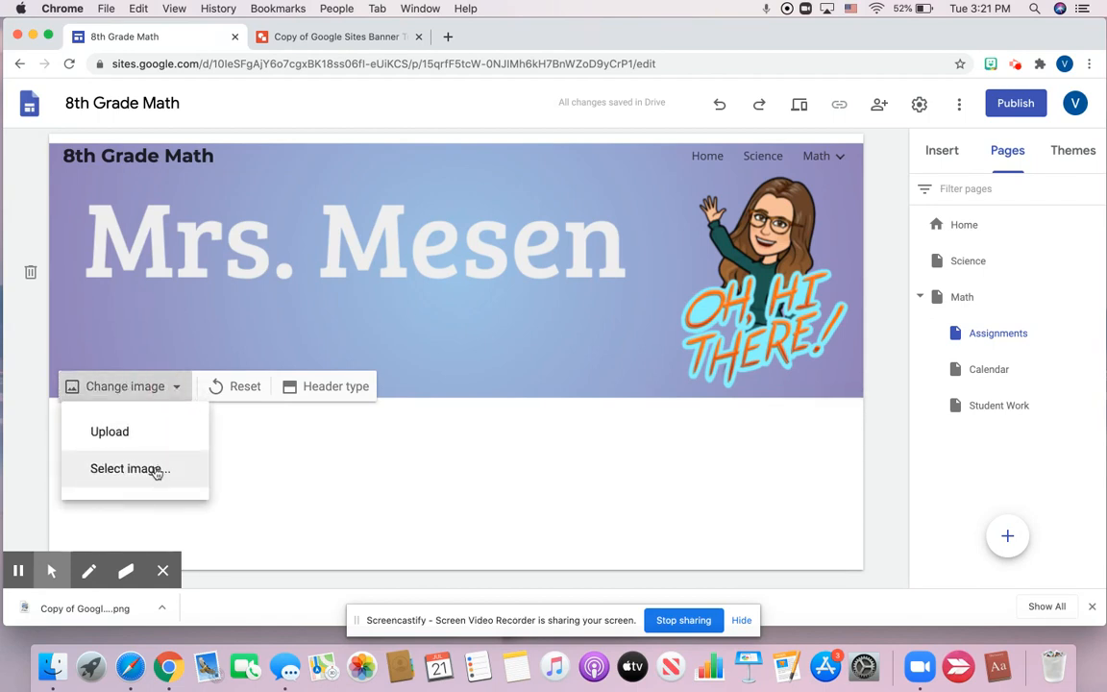
pyautogui.click(141, 439)
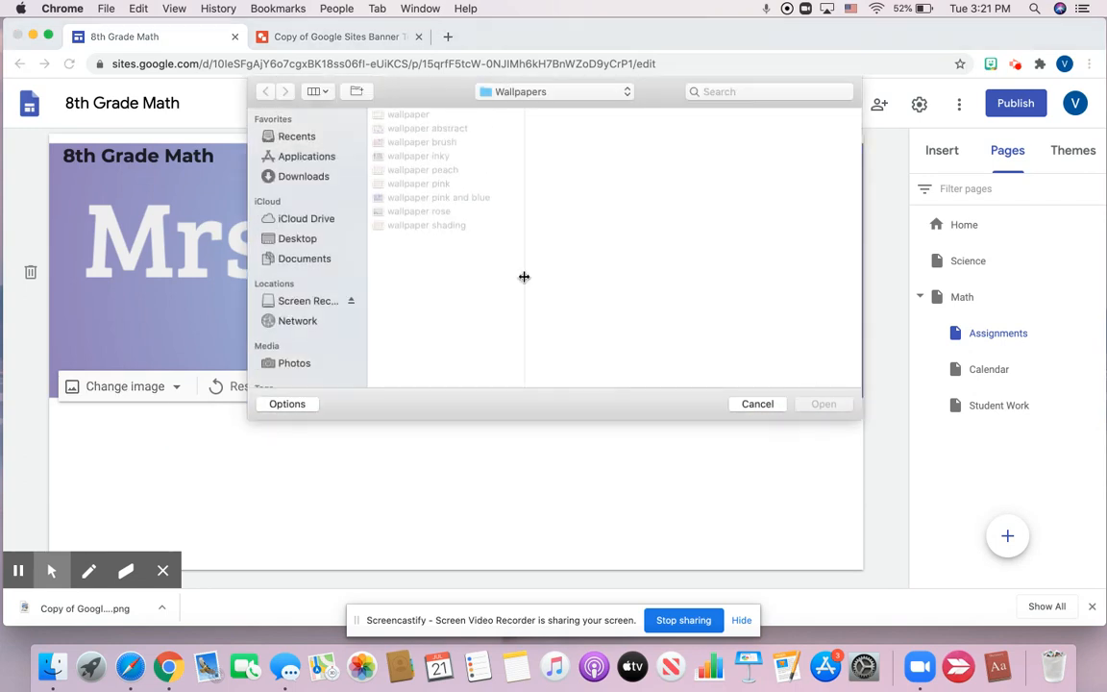
pyautogui.click(447, 116)
pyautogui.click(448, 129)
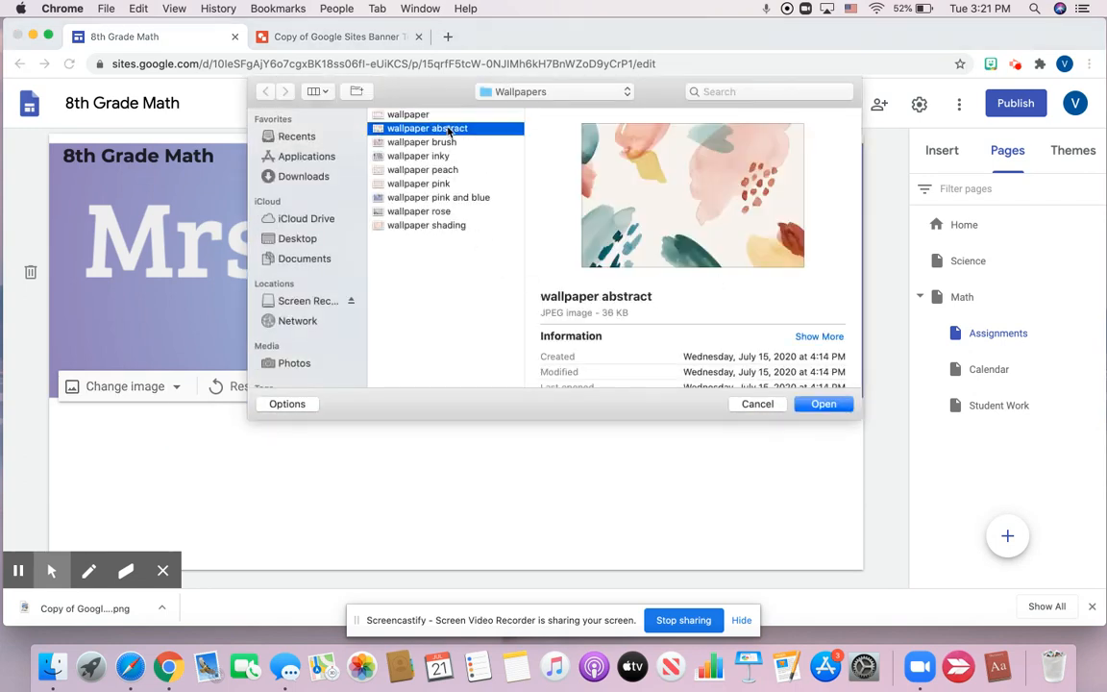
pyautogui.click(823, 405)
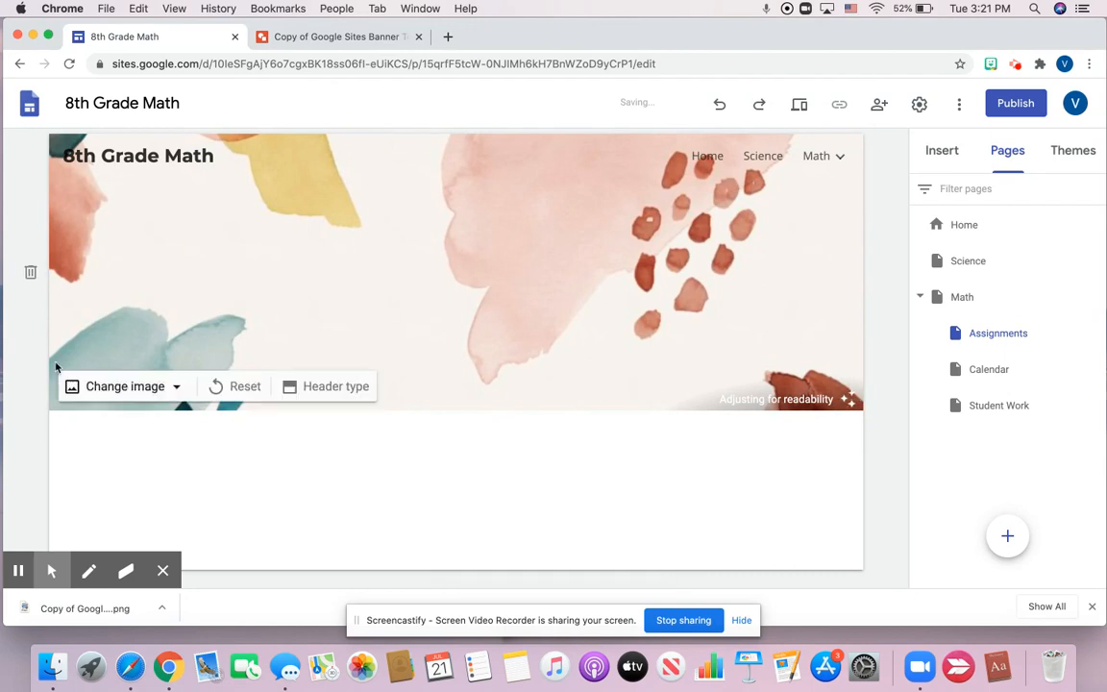
# Step: Place a new text box in the middle of the Assignments page's banner and enter "Assignments" in it
pyautogui.click(943, 151)
pyautogui.click(961, 204)
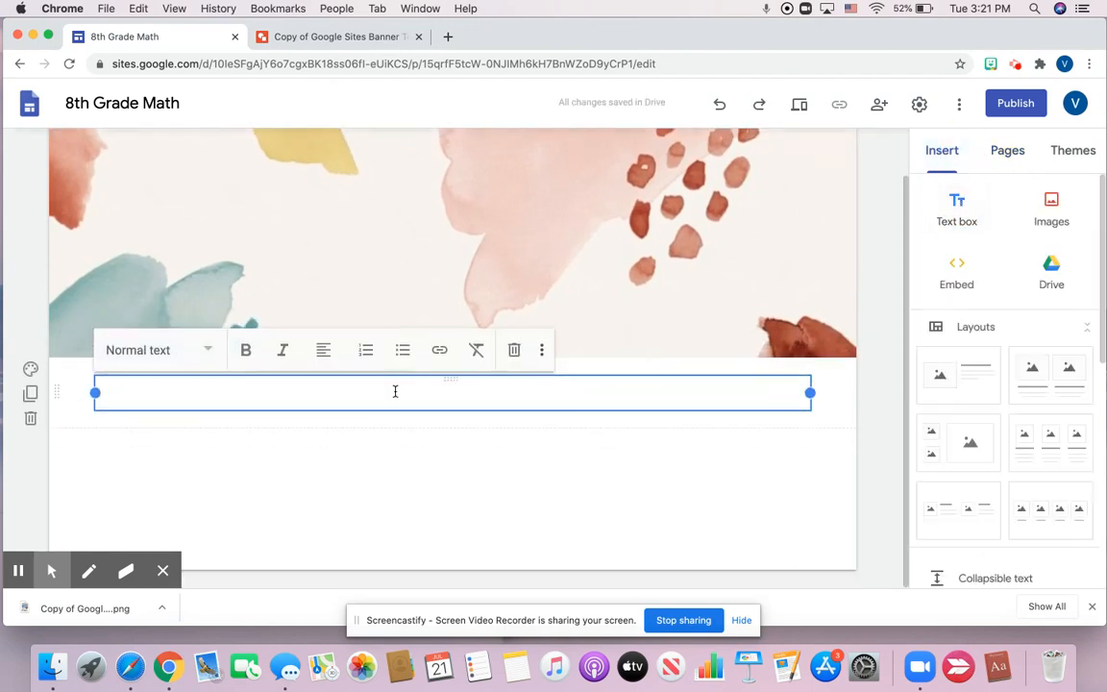
pyautogui.click(29, 419)
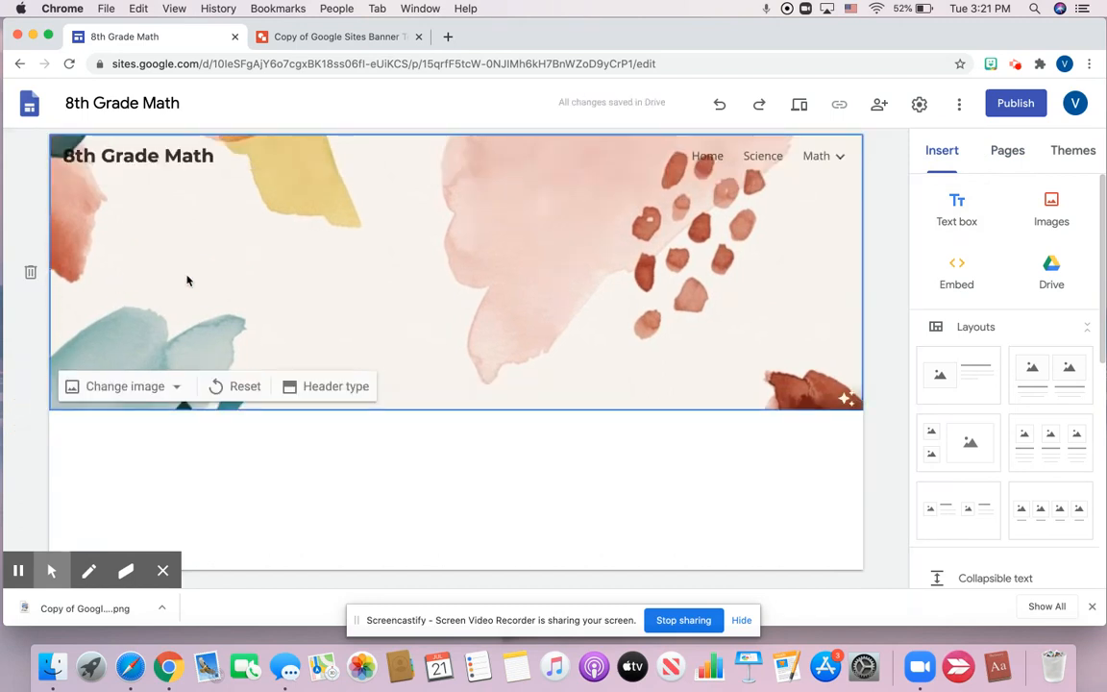
pyautogui.click(955, 204)
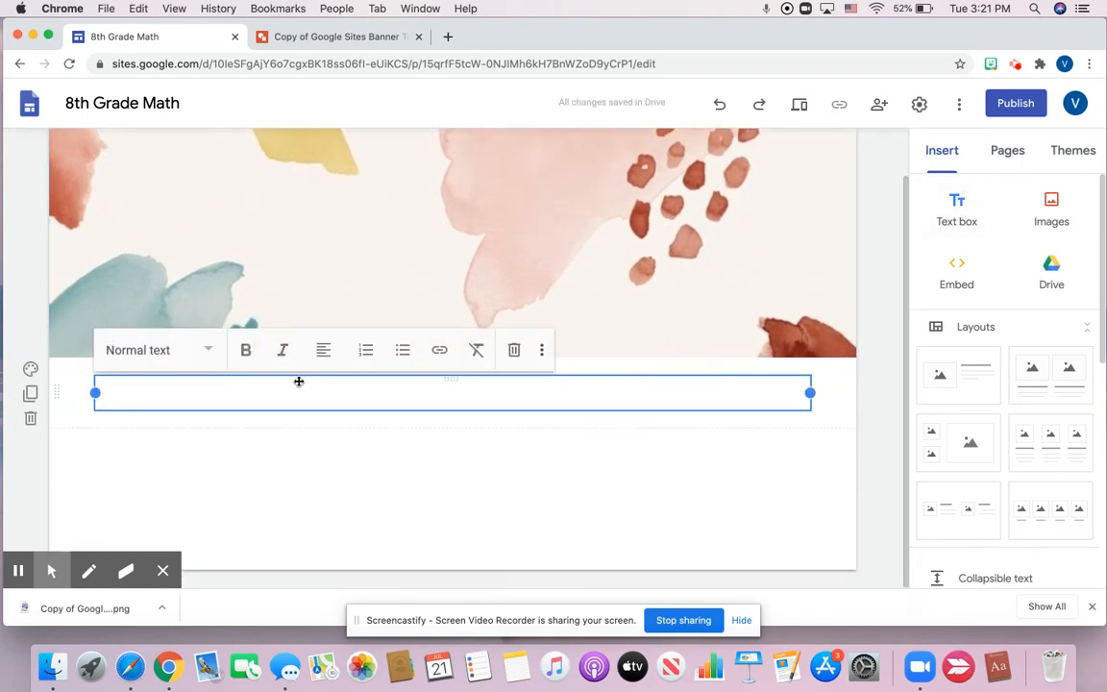
pyautogui.moveTo(212, 409); pyautogui.dragTo(212, 255)
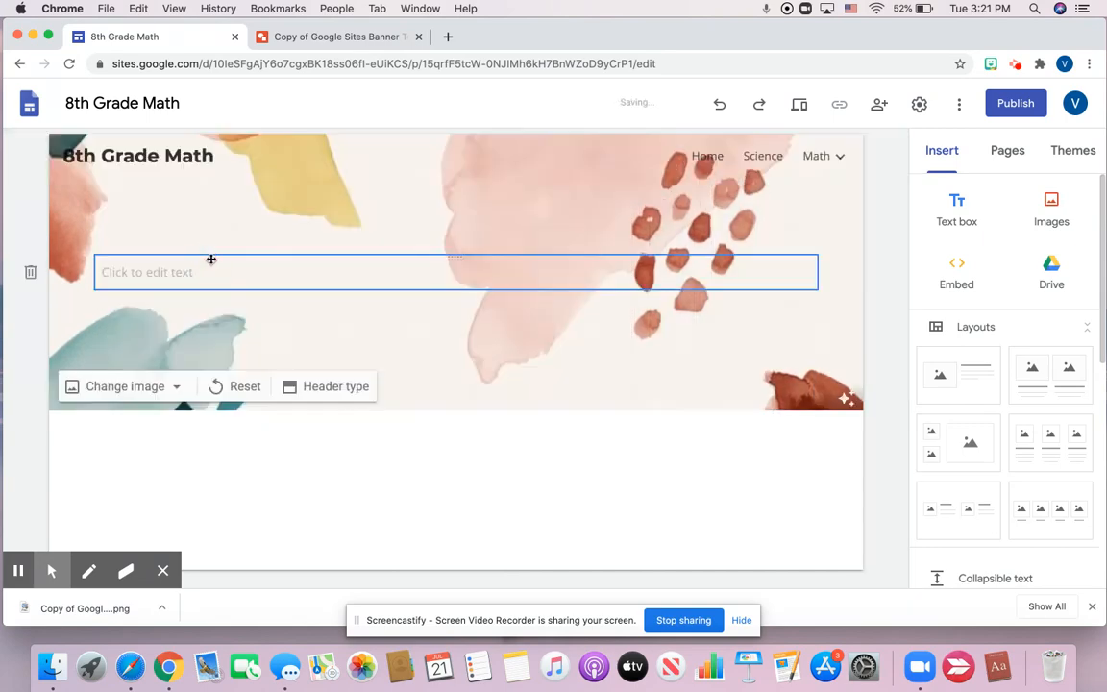
pyautogui.click(319, 267)
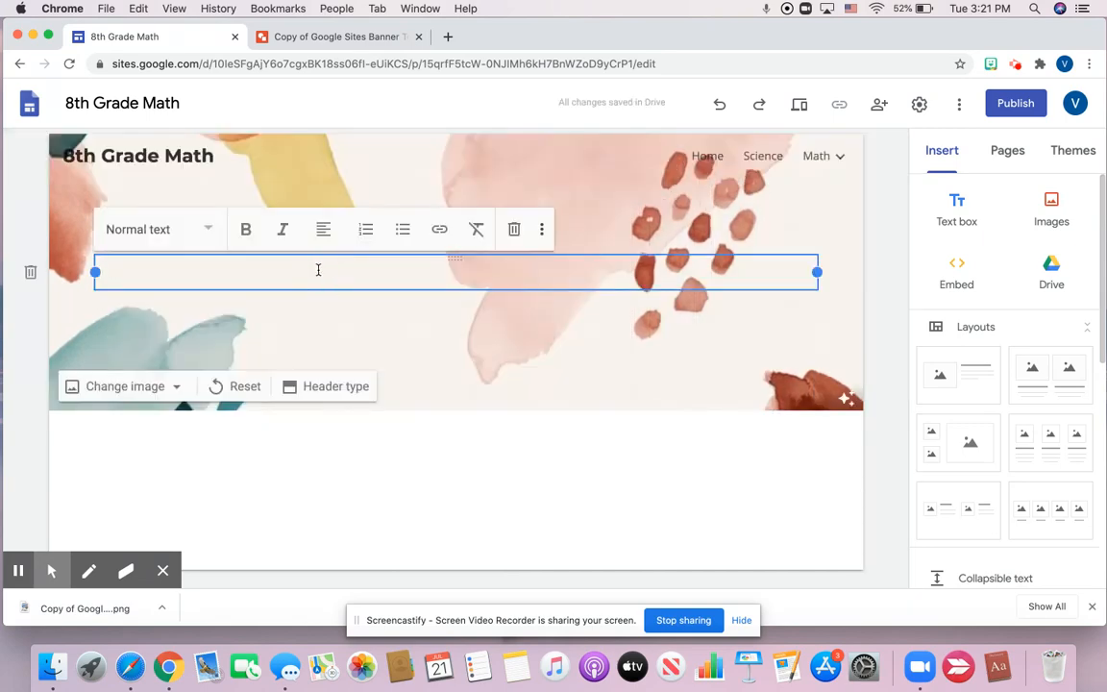
pyautogui.write('Assign')
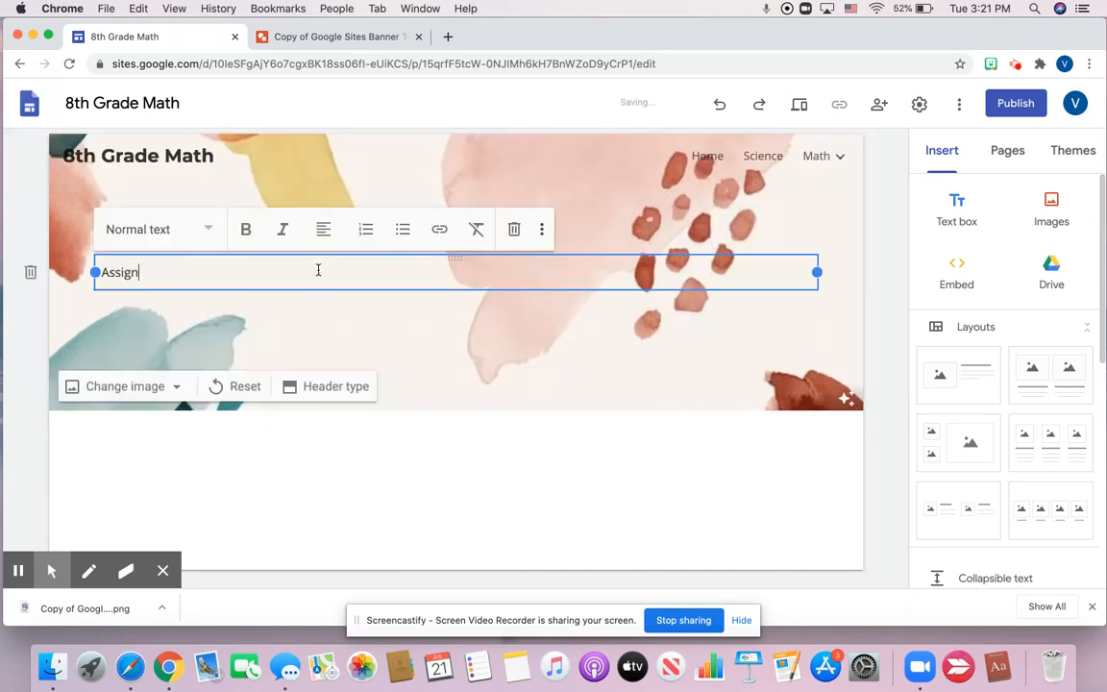
pyautogui.write('ments')
# Step: Center the "Assignments" banner text and apply the Title style to it
pyautogui.doubleClick(228, 253)
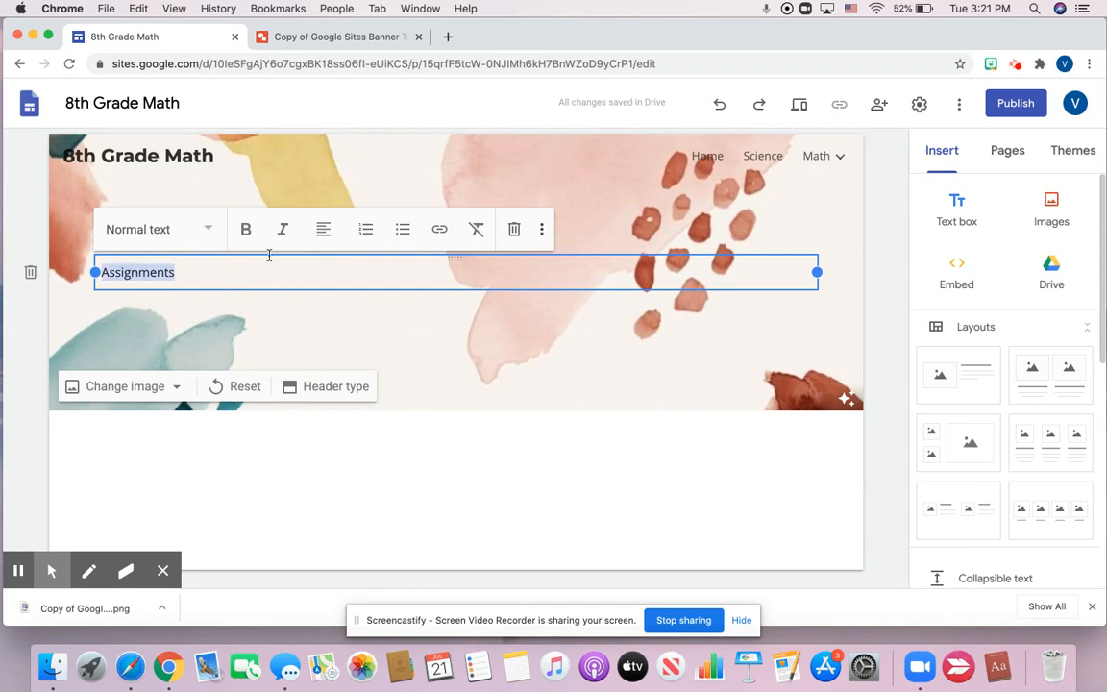
pyautogui.click(323, 229)
pyautogui.click(322, 280)
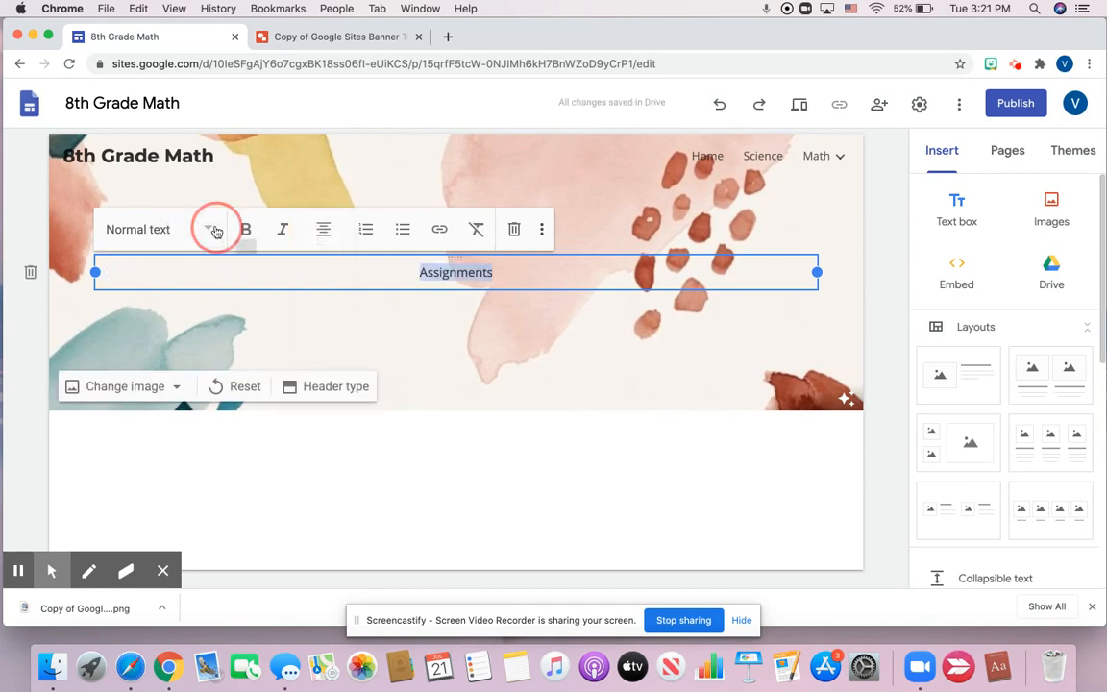
pyautogui.click(216, 231)
pyautogui.click(188, 285)
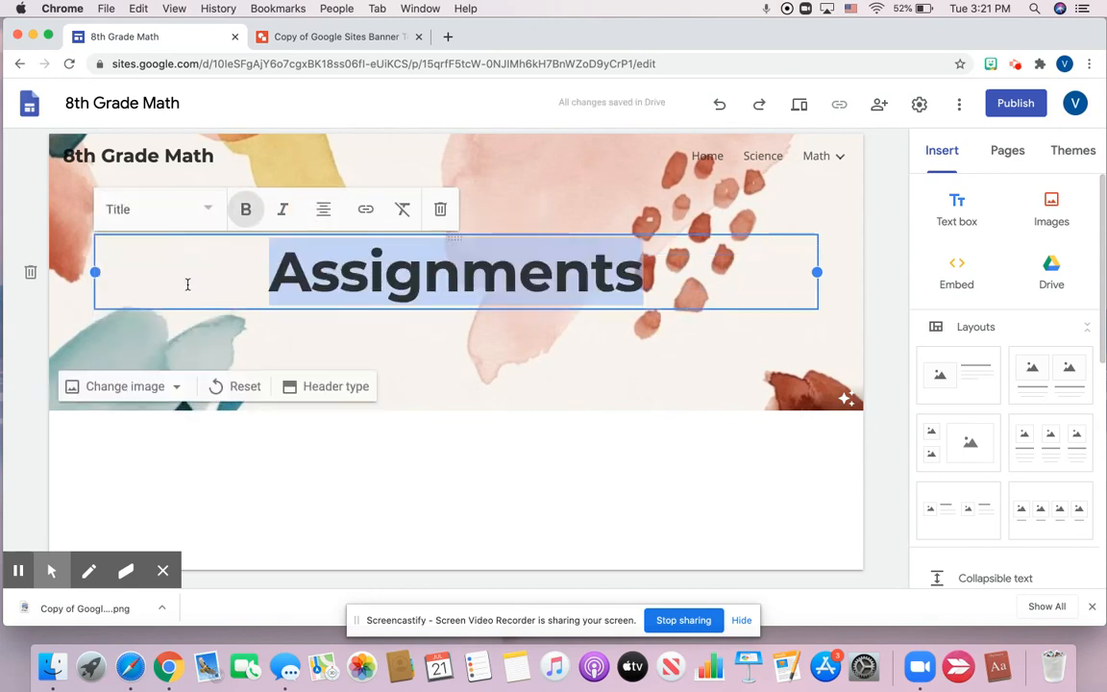
pyautogui.click(570, 368)
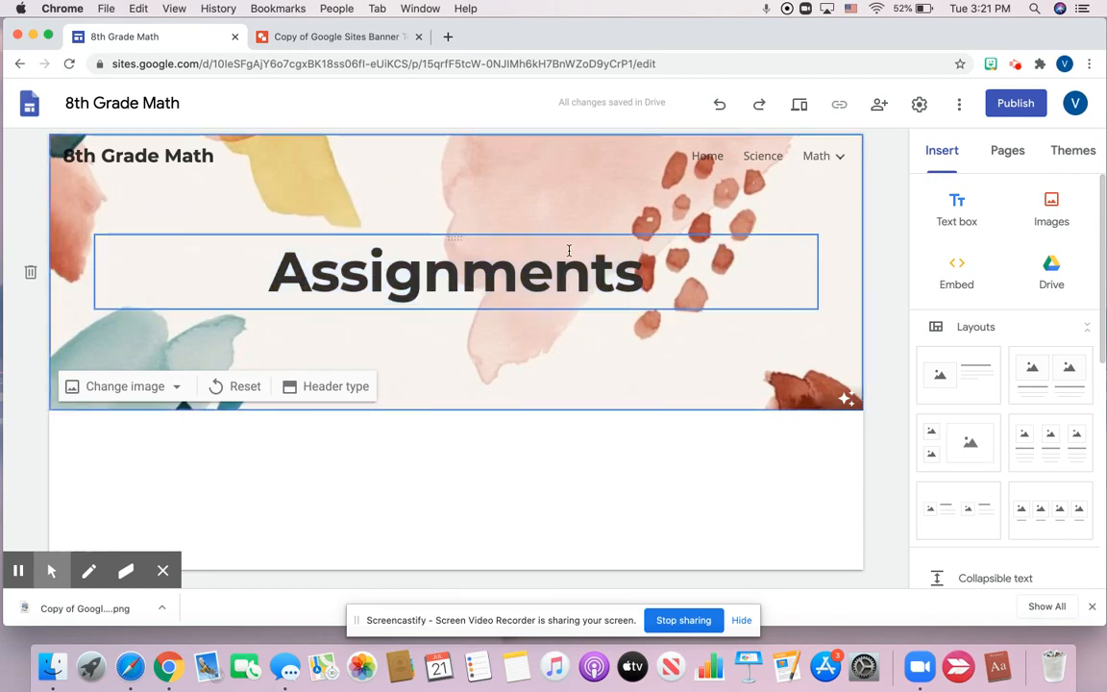
pyautogui.doubleClick(491, 261)
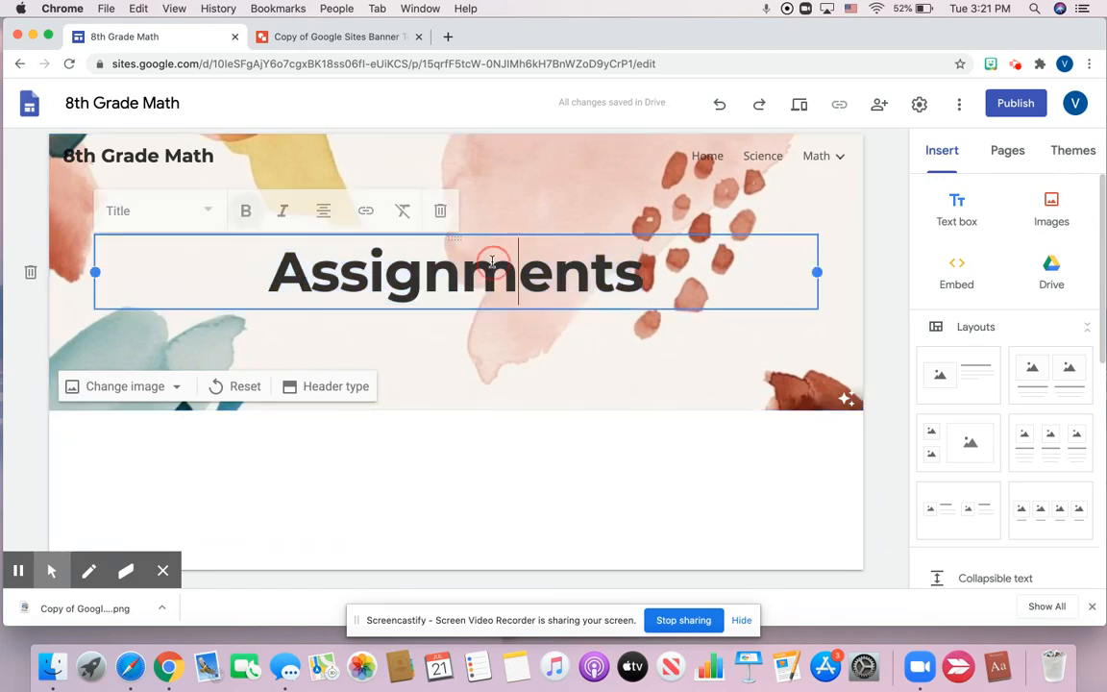
pyautogui.click(528, 336)
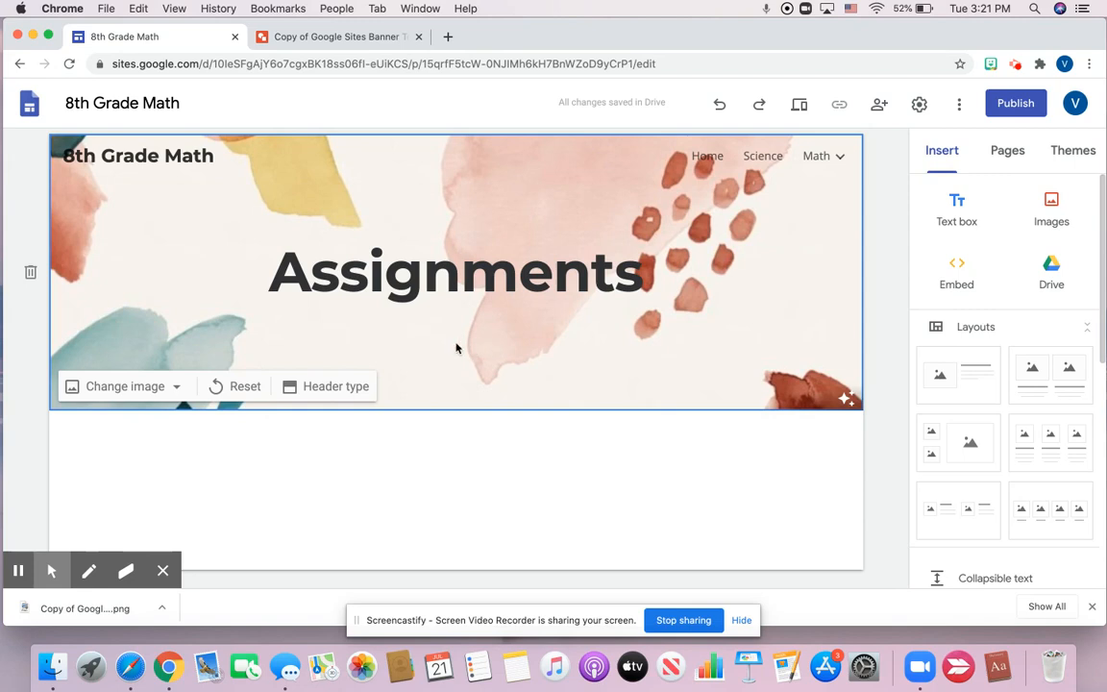
pyautogui.click(349, 448)
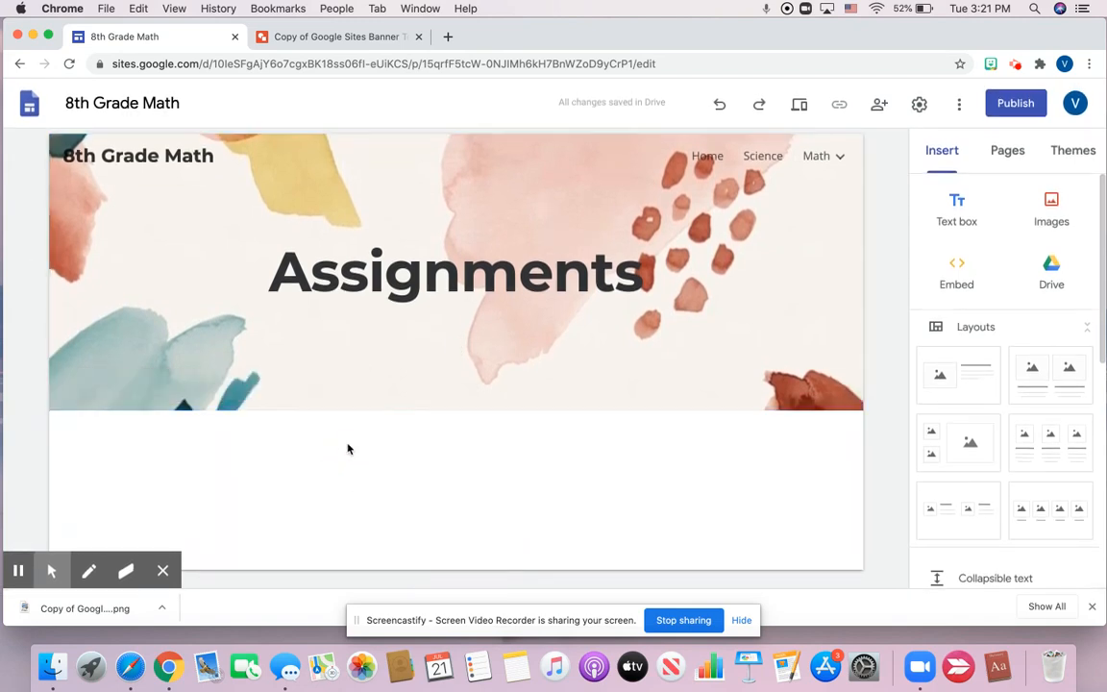
# Step: Add a text box below the Assignments banner reading "Click on the links below to access all materials for each week!"
pyautogui.click(954, 217)
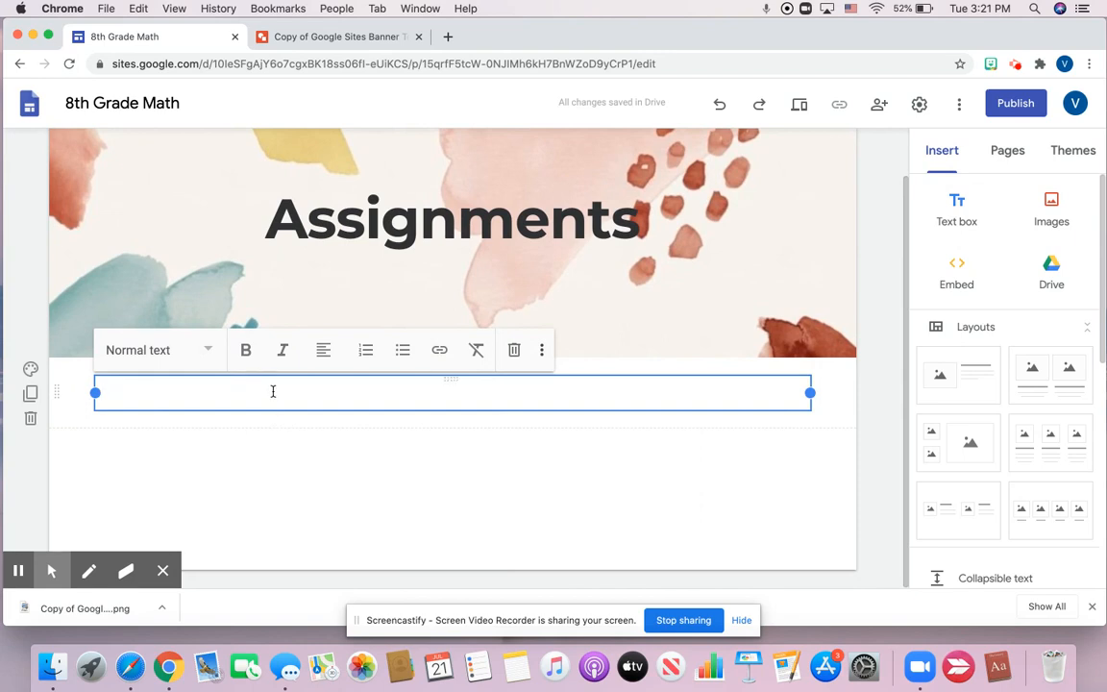
pyautogui.write('Click on')
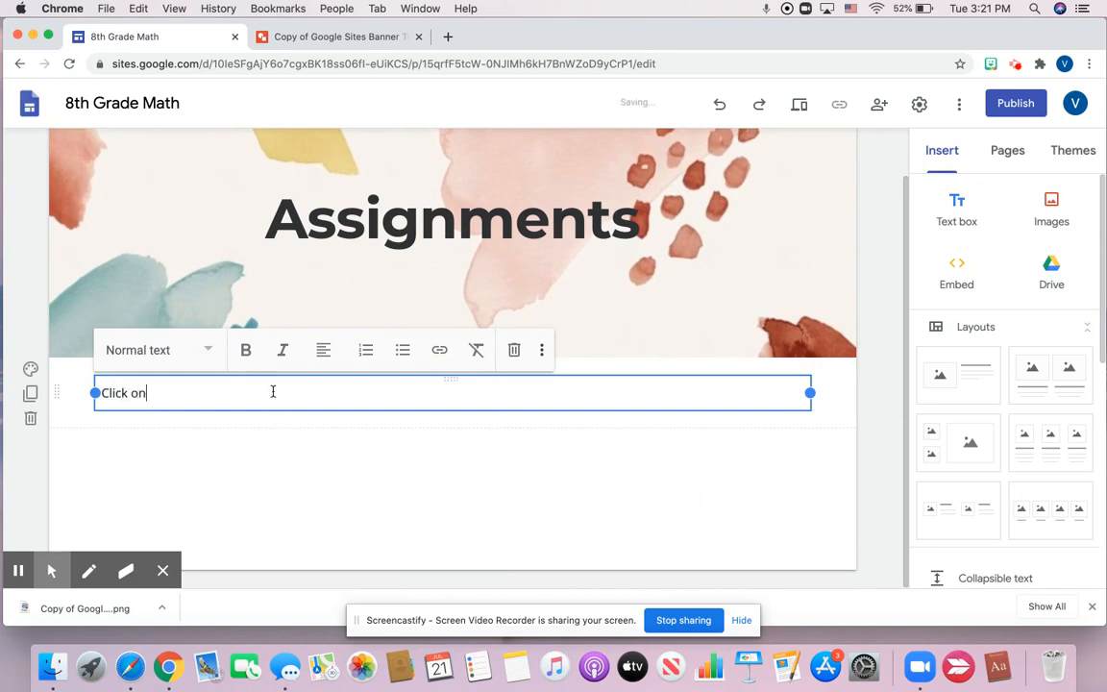
pyautogui.write(' the links be')
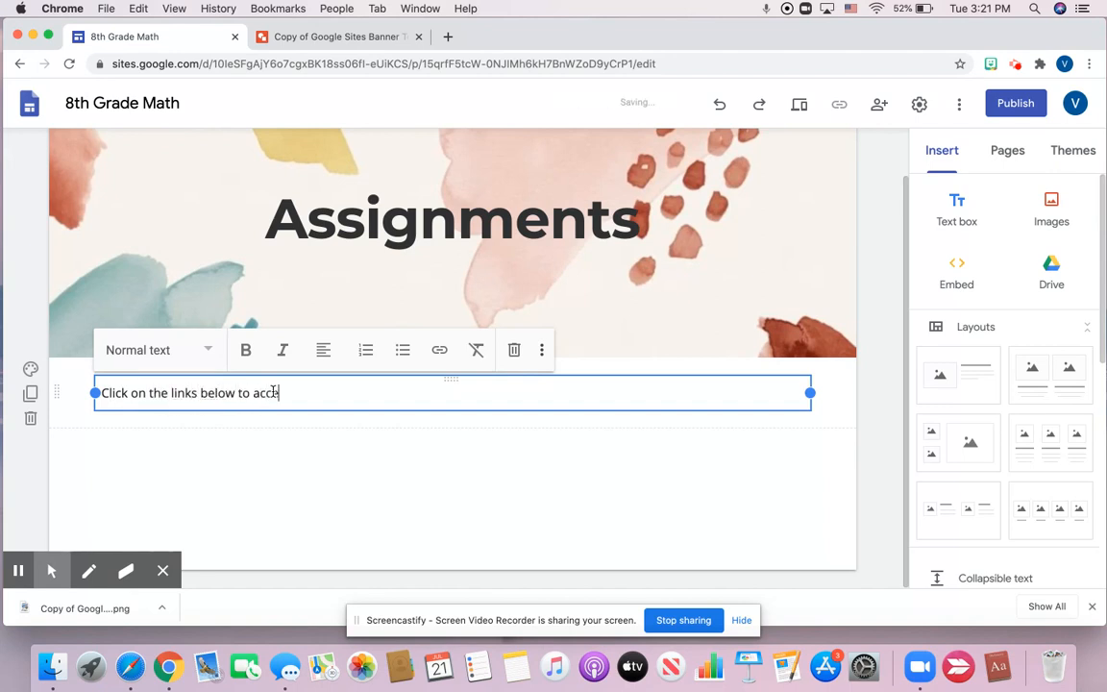
pyautogui.write('low to access all materials for each week!')
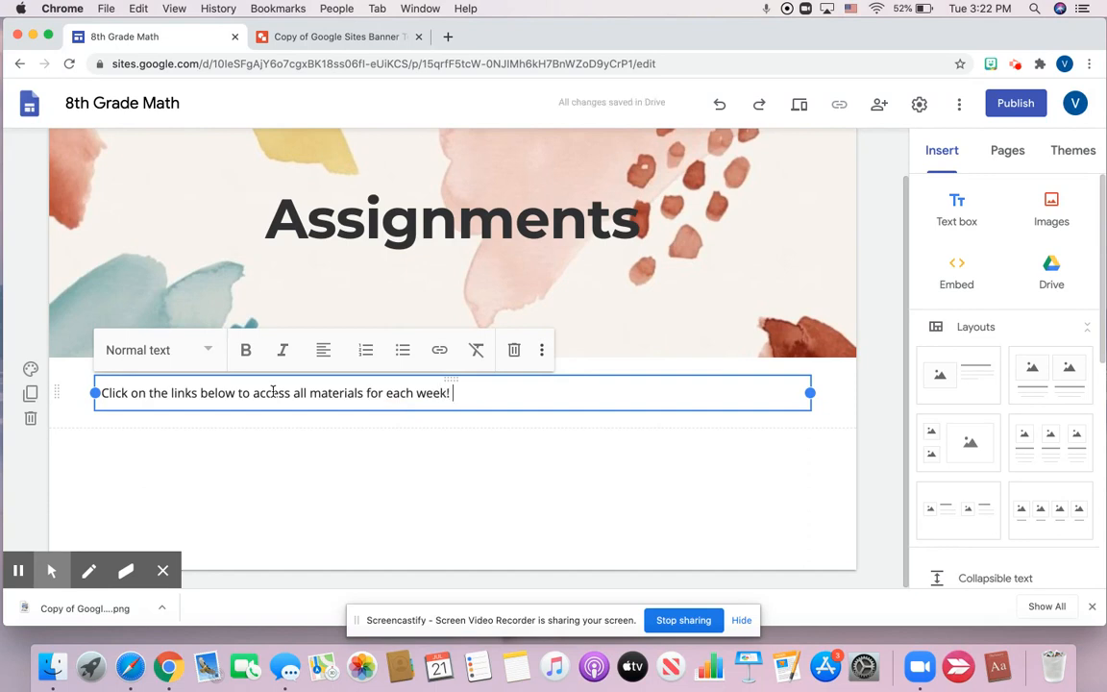
# Step: Center the instruction sentence below the Assignments banner and apply the Heading style to it
pyautogui.click(222, 400)
pyautogui.click(228, 394)
pyautogui.click(227, 394)
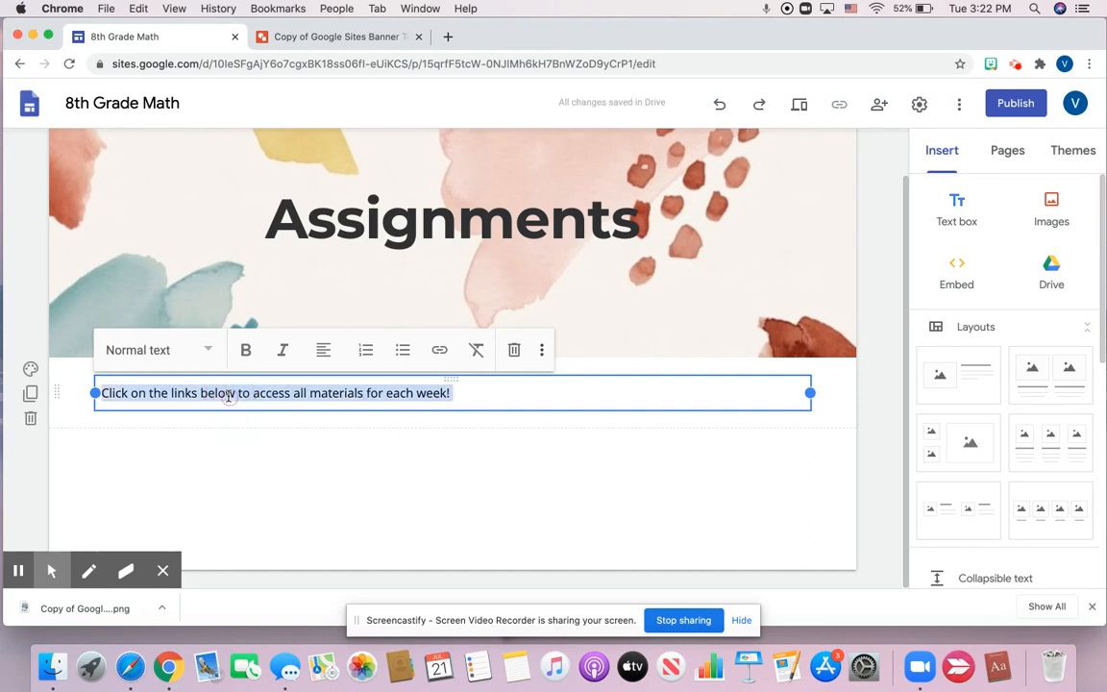
pyautogui.click(323, 350)
pyautogui.click(326, 403)
pyautogui.click(212, 350)
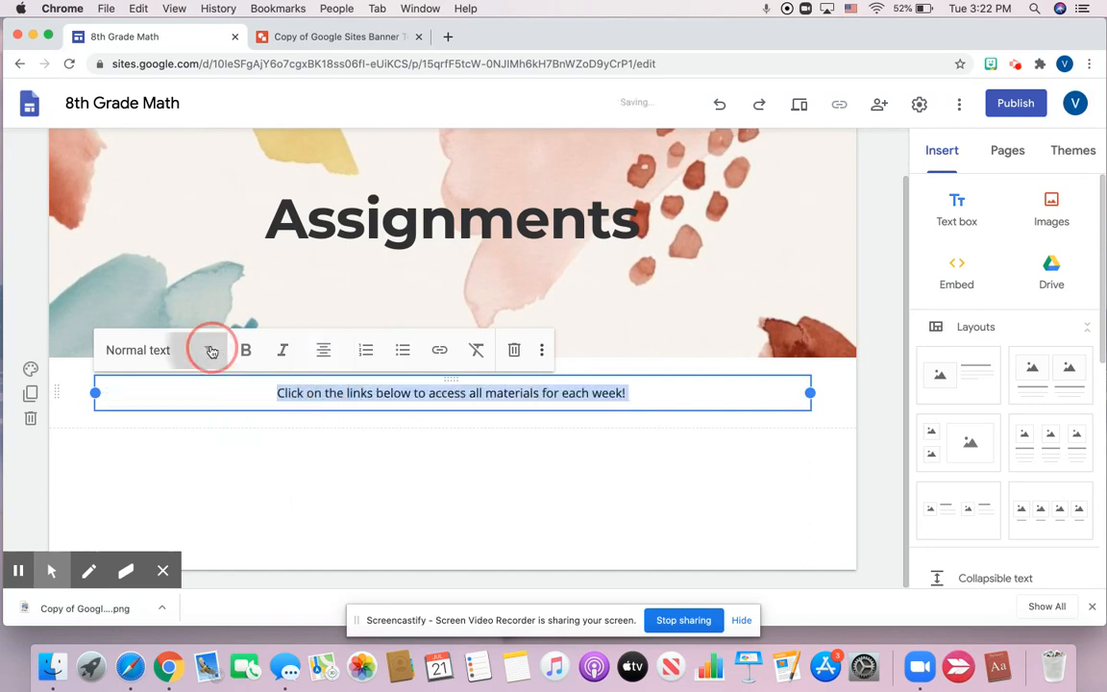
pyautogui.click(196, 434)
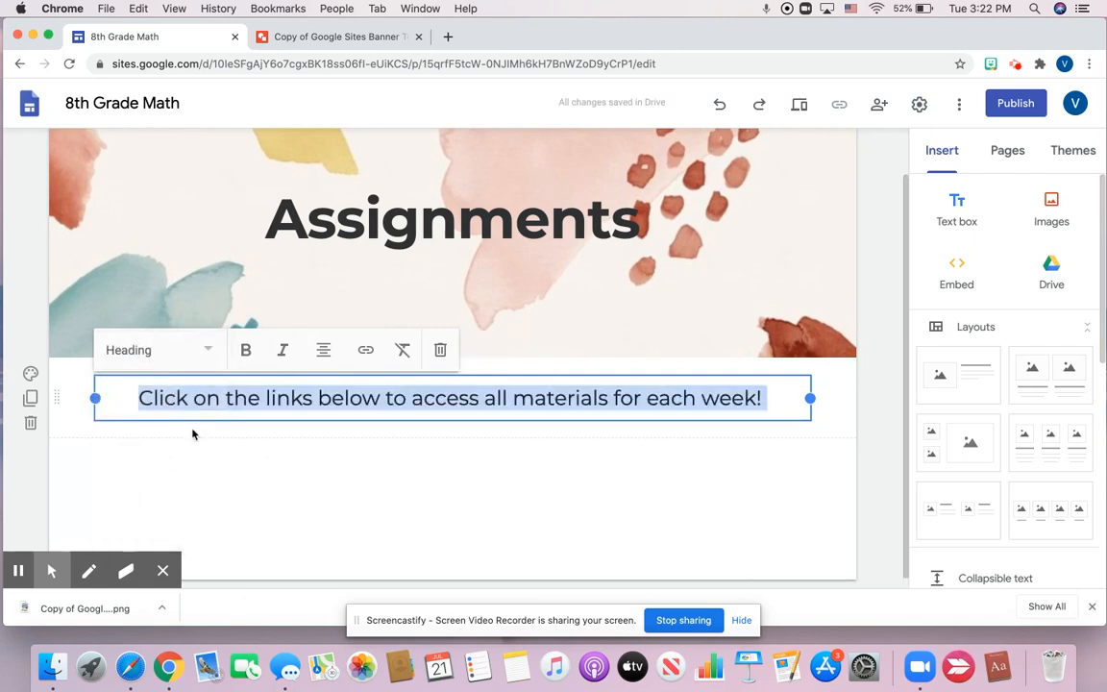
pyautogui.click(299, 460)
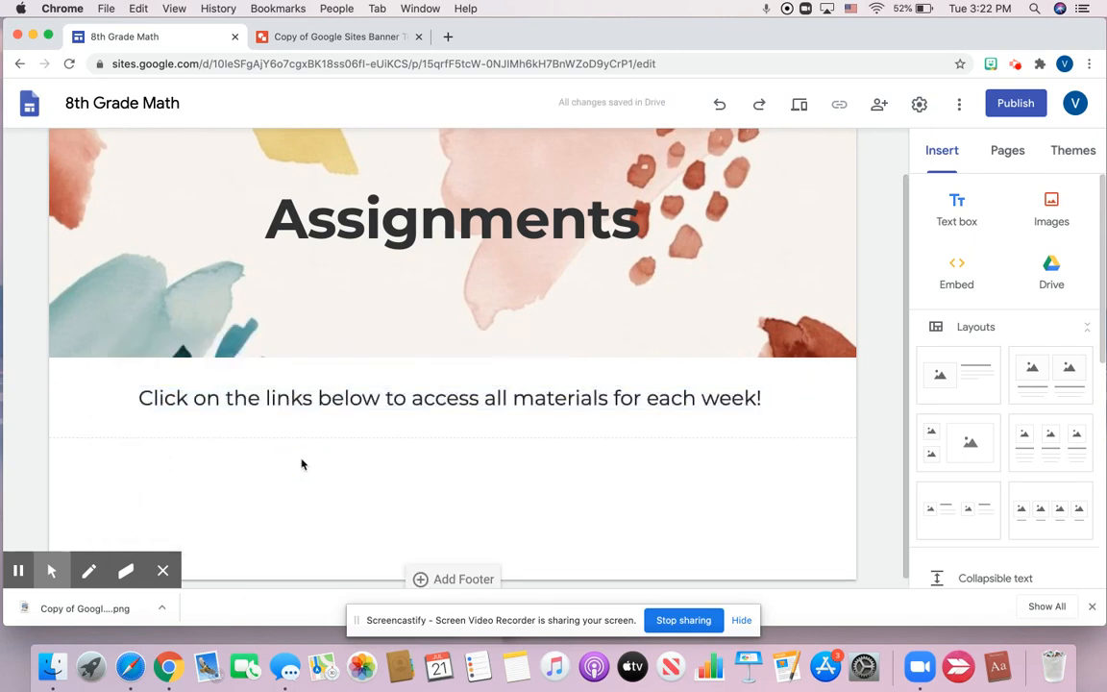
# Step: Insert a divider beneath the instruction sentence on the Assignments page
pyautogui.scroll(-5, 960, 407)
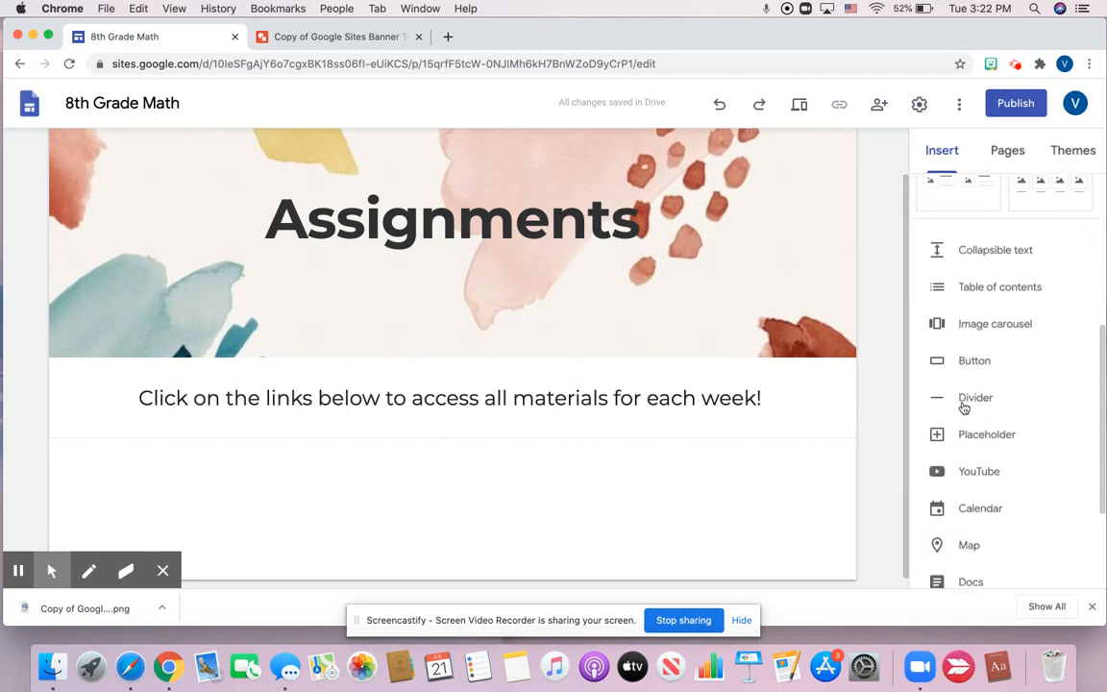
pyautogui.click(966, 401)
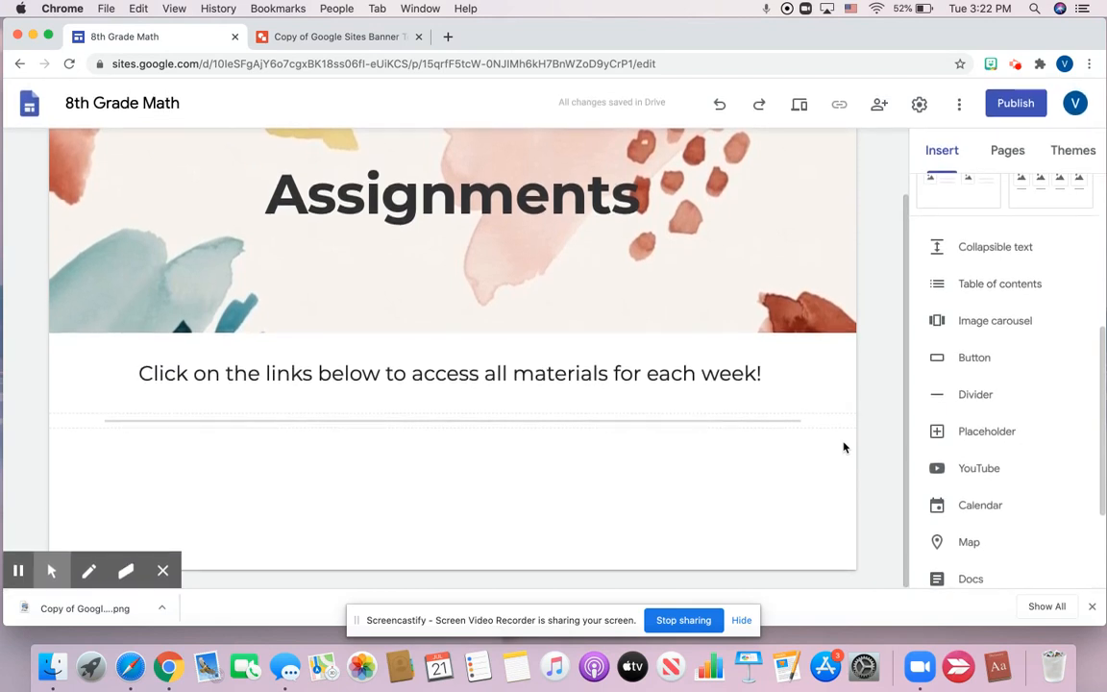
pyautogui.scroll(2, 1005, 384)
pyautogui.scroll(-4, 1006, 384)
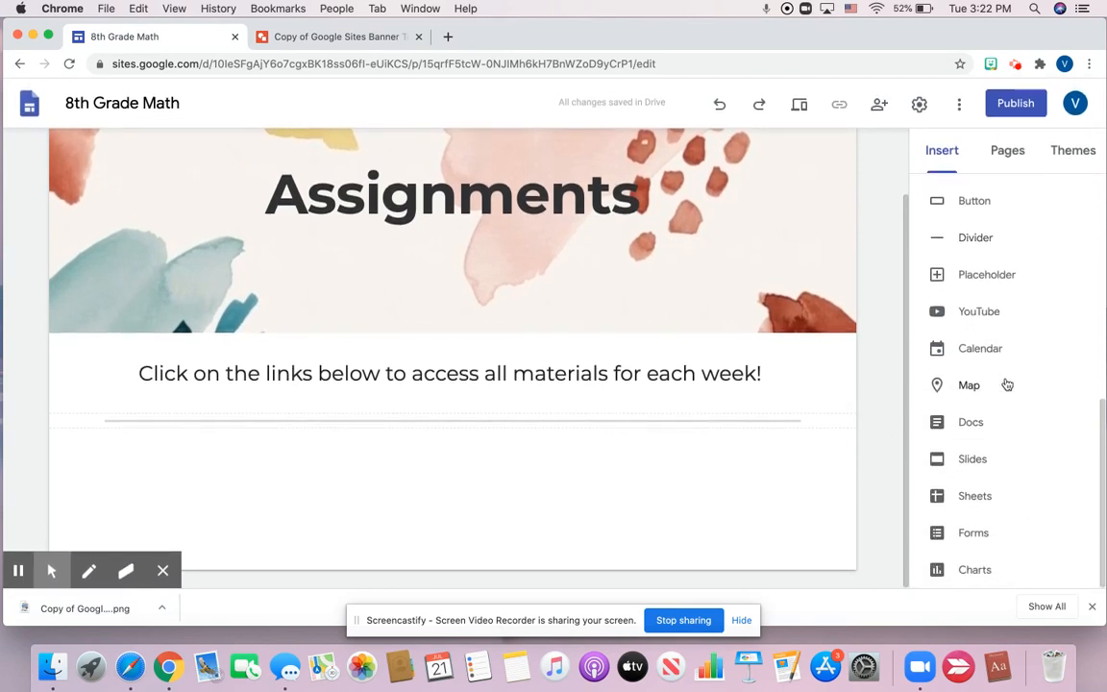
pyautogui.scroll(10, 1006, 385)
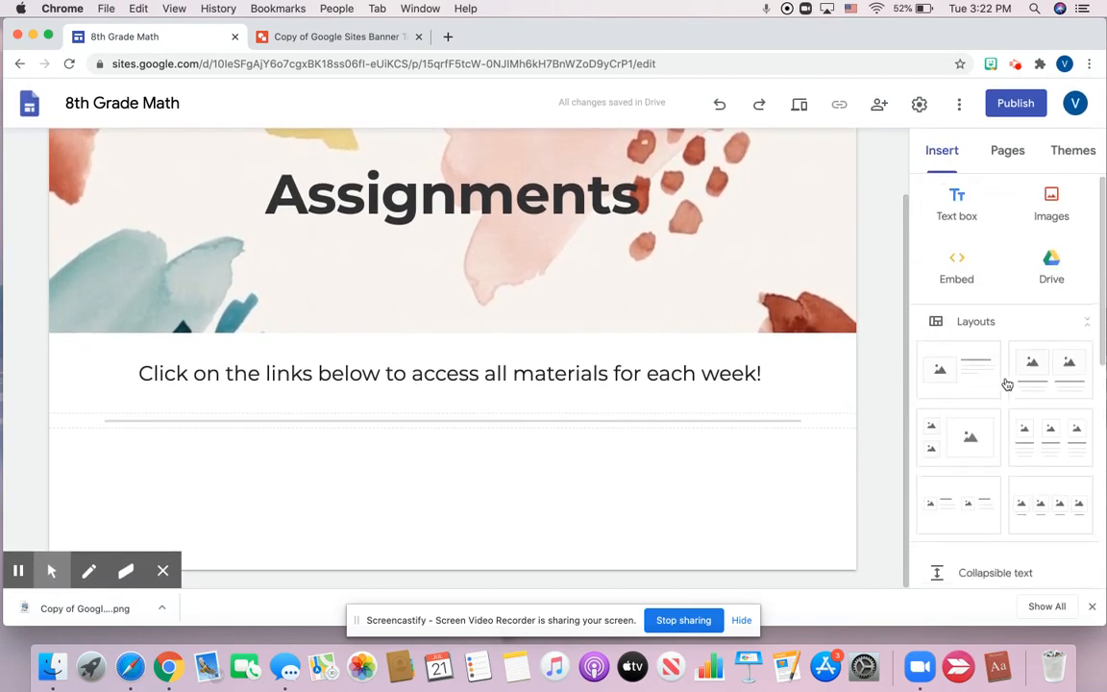
# Step: Add a text box below the divider on the Assignments page reading "Week 1: August 10th - 14th"
pyautogui.click(954, 211)
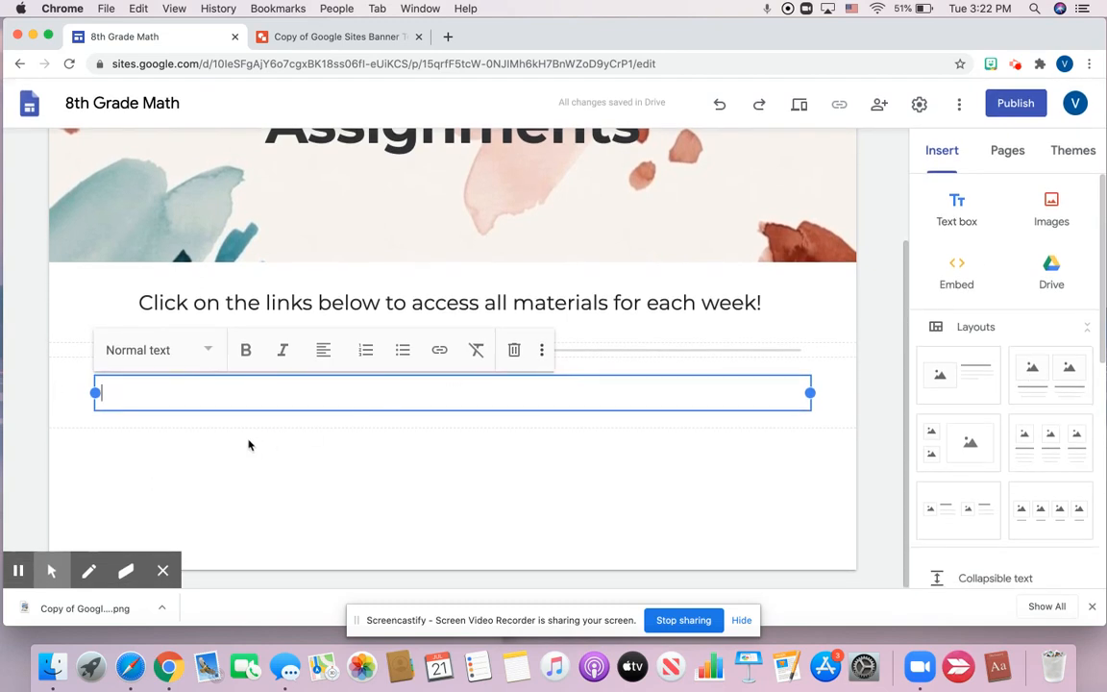
pyautogui.write('We')
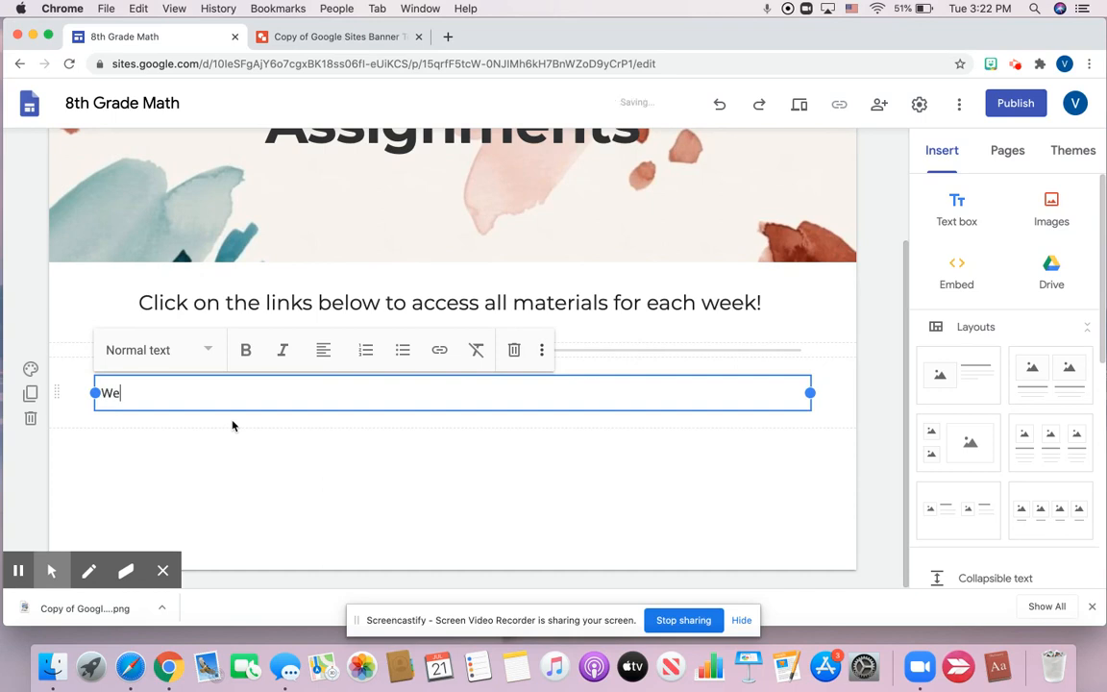
pyautogui.write('ek 1')
pyautogui.press('BackSpace')
pyautogui.write(': August 10th - 14th')
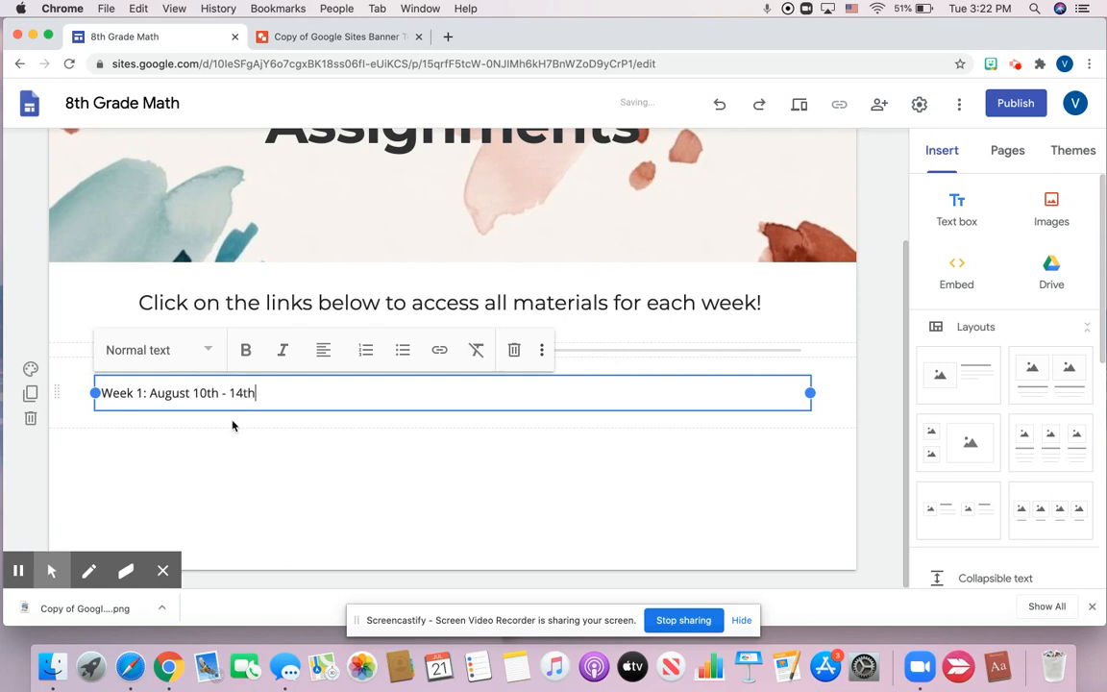
pyautogui.tripleClick(187, 395)
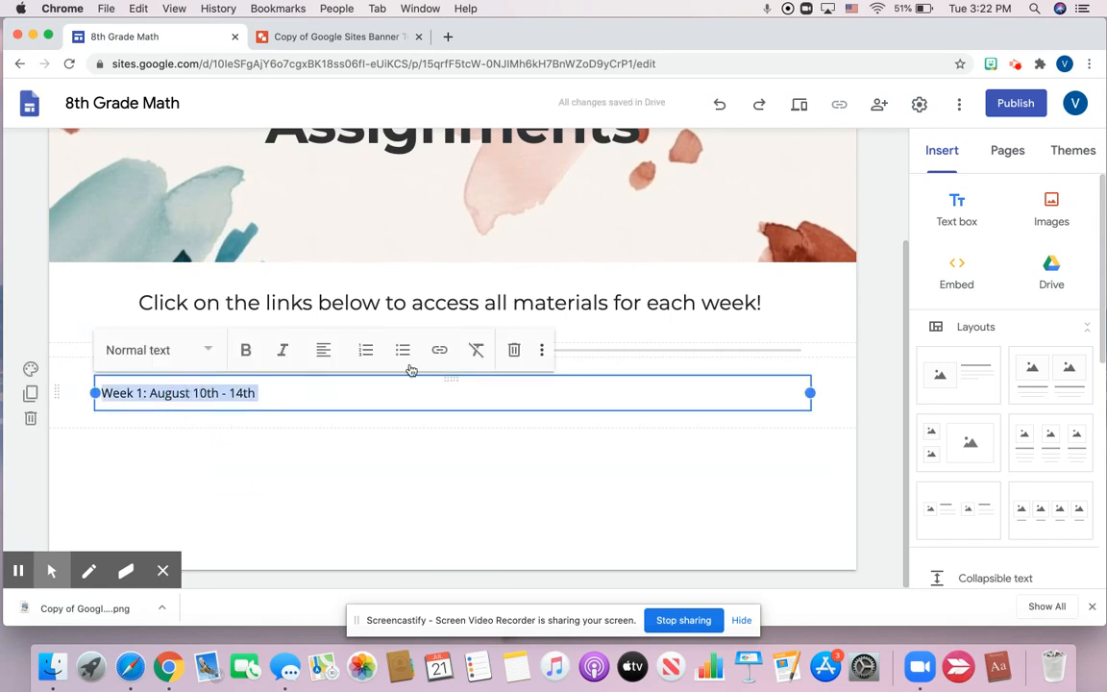
pyautogui.click(437, 354)
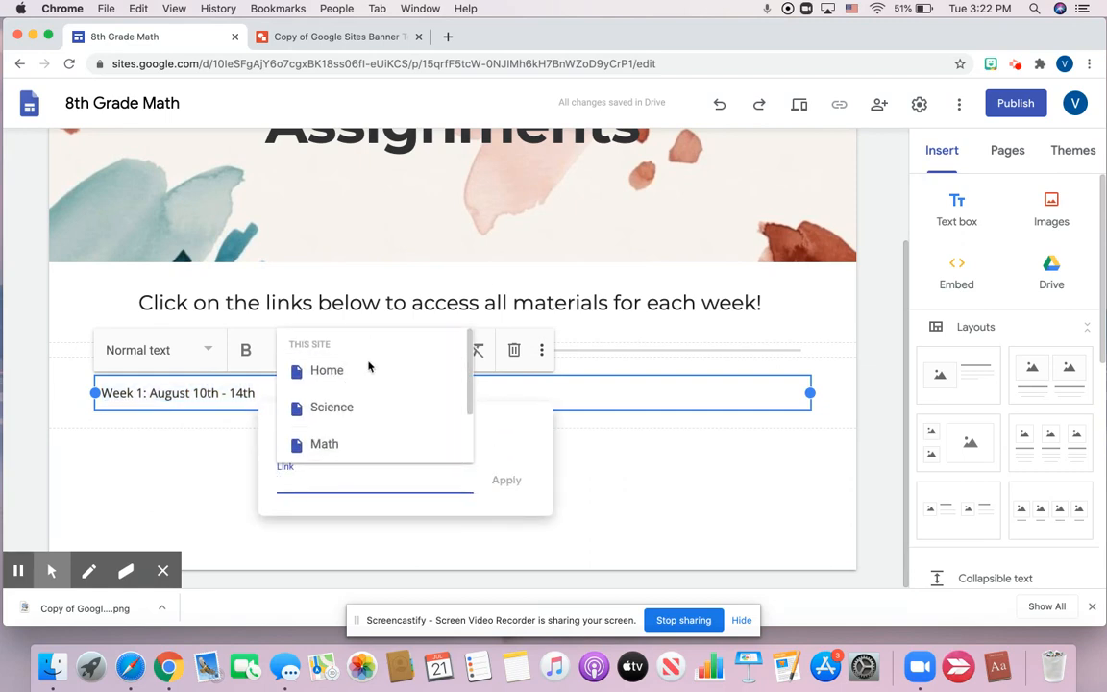
pyautogui.click(709, 443)
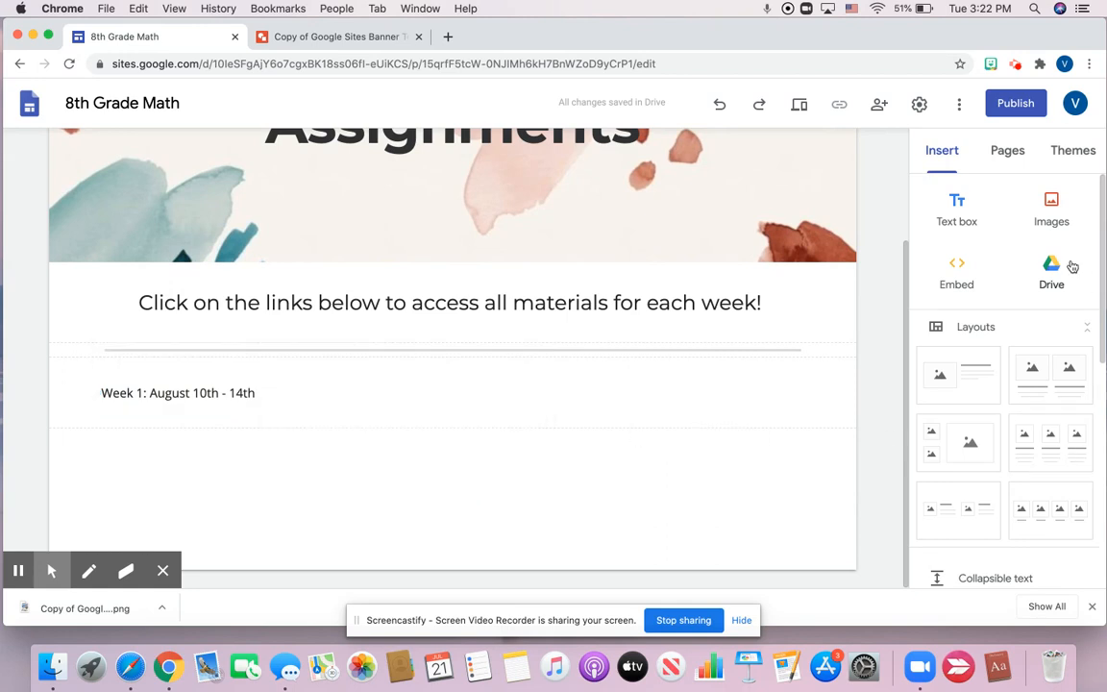
# Step: Create a subpage under Assignments named "Week 1: August 10th - 14th"
pyautogui.click(1007, 152)
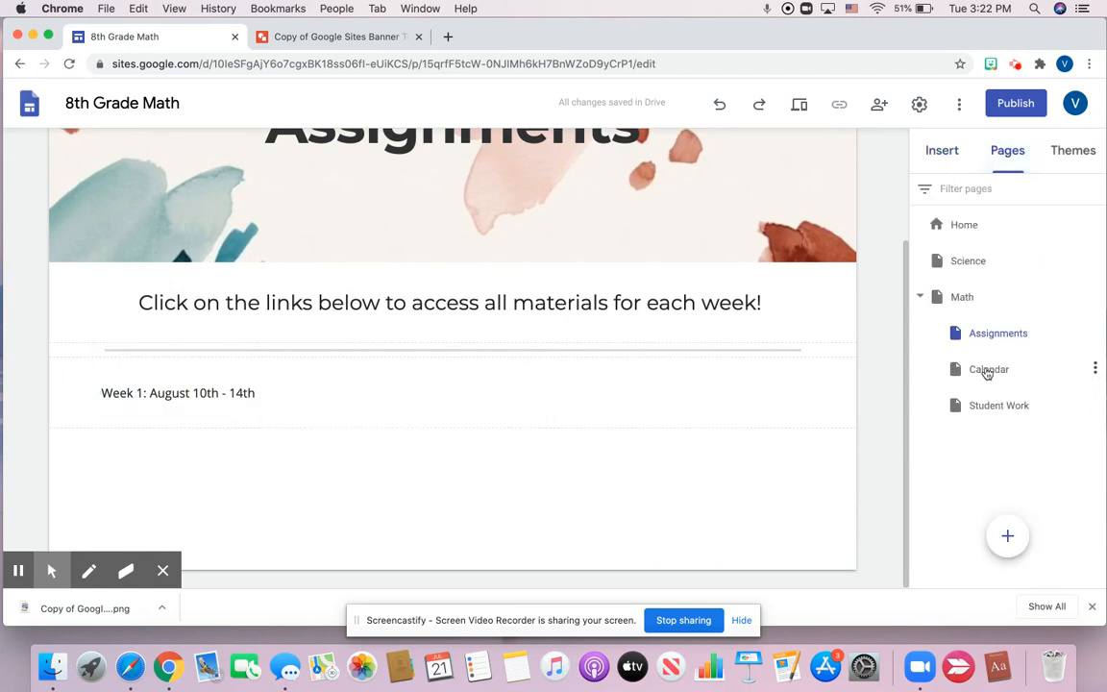
pyautogui.click(1094, 333)
pyautogui.click(1051, 451)
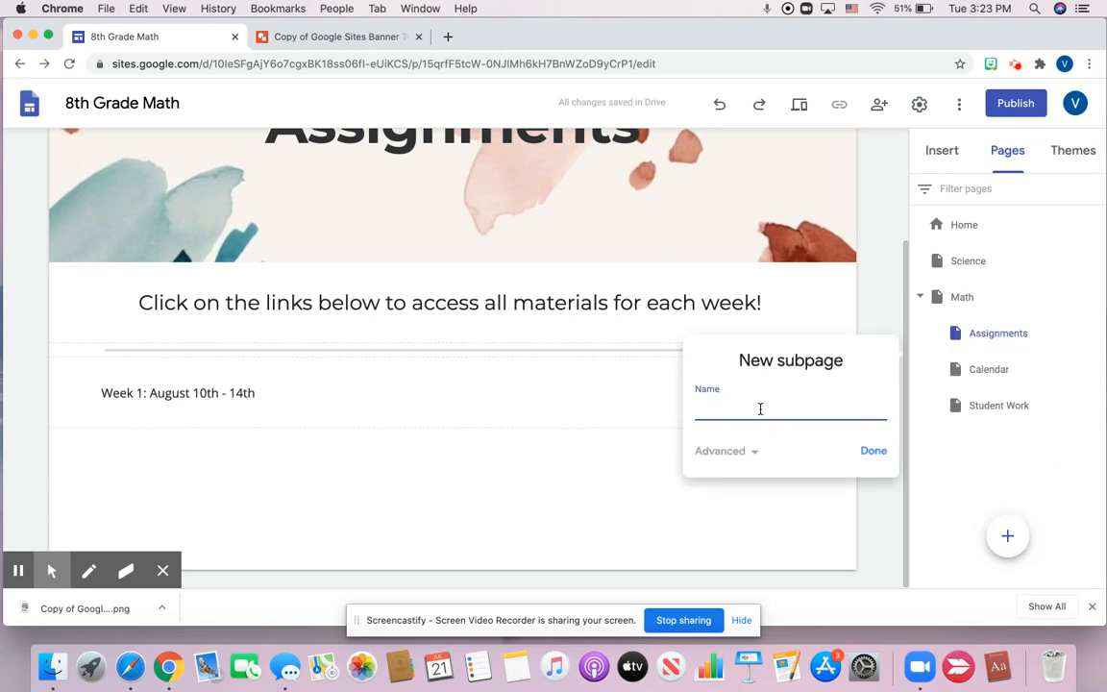
pyautogui.write('Week 1: August 10th - 14th')
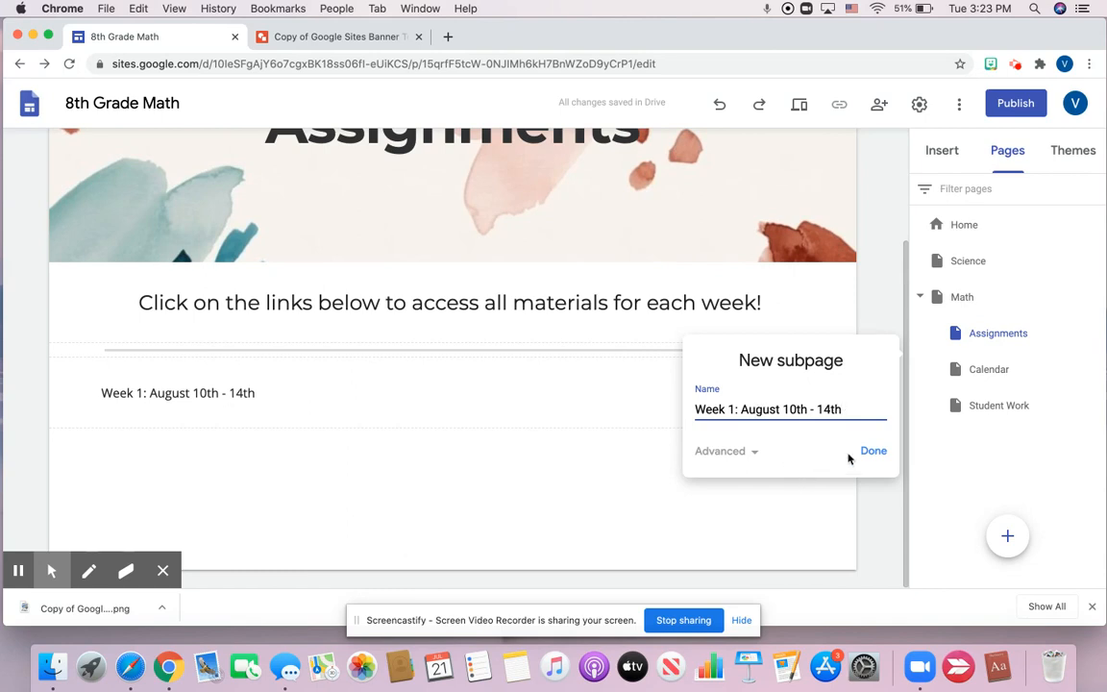
pyautogui.click(863, 449)
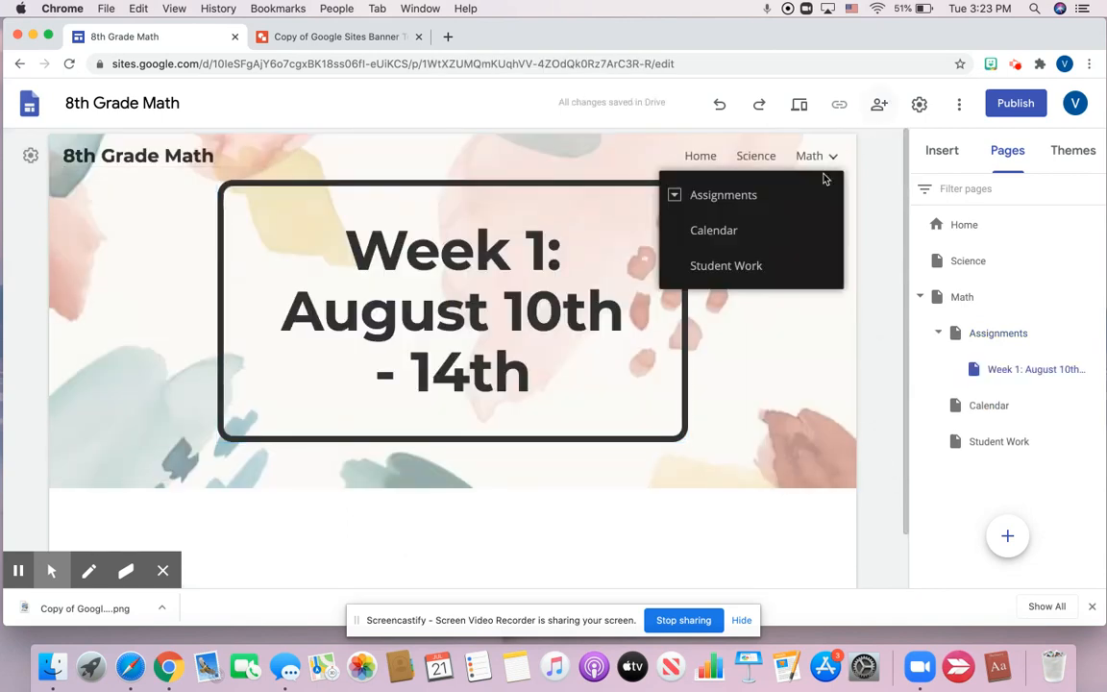
# Step: Widen the title box in the Week 1 page's banner on both sides
pyautogui.click(686, 327)
pyautogui.moveTo(686, 322); pyautogui.dragTo(841, 308)
pyautogui.moveTo(219, 280); pyautogui.dragTo(69, 273)
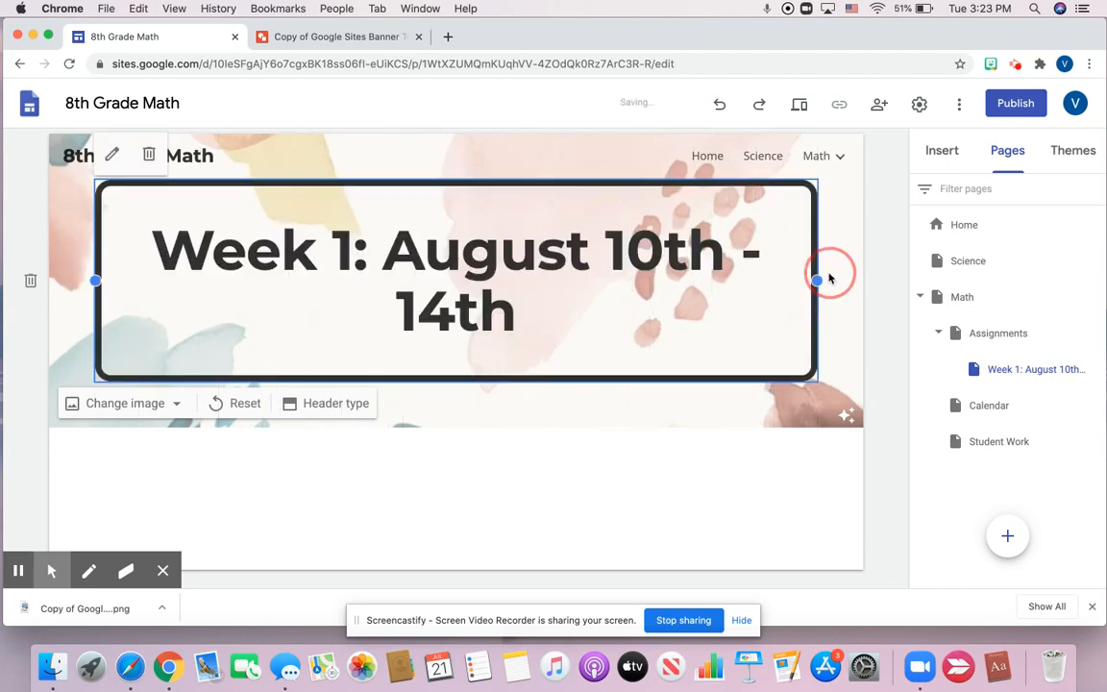
pyautogui.moveTo(818, 280); pyautogui.dragTo(832, 284)
# Step: Change the Week 1 banner title's text style to Heading
pyautogui.tripleClick(494, 239)
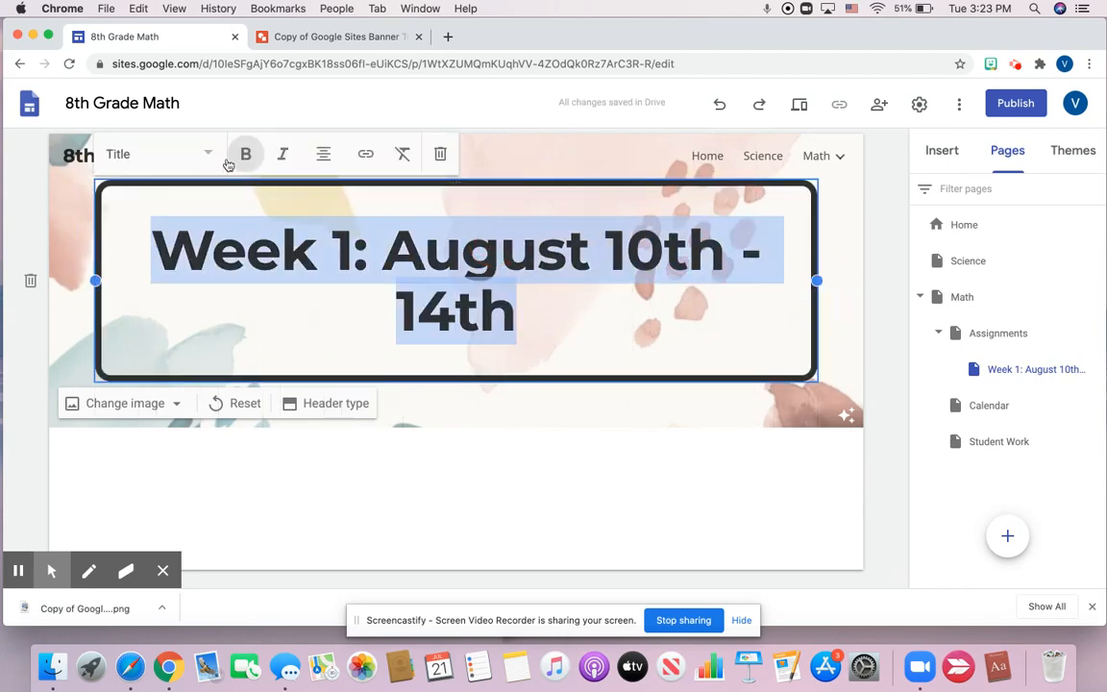
pyautogui.click(207, 156)
pyautogui.click(198, 234)
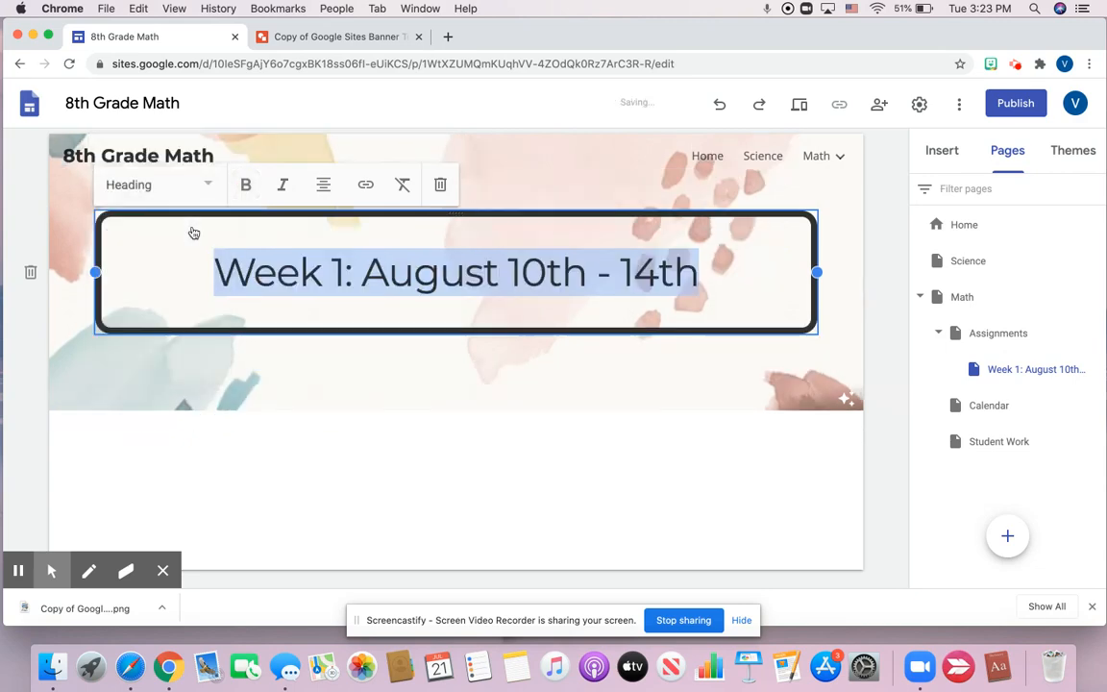
pyautogui.click(595, 384)
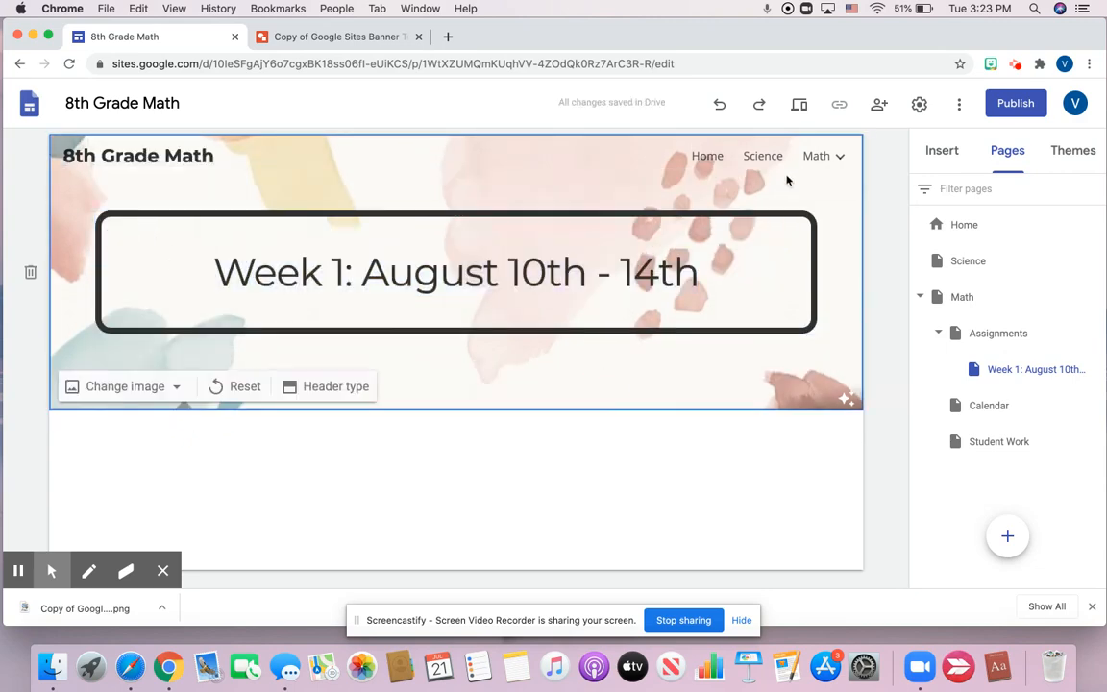
# Step: Link the "Week 1: August 10th - 14th" text on the Assignments page to the Week 1 subpage
pyautogui.click(819, 157)
pyautogui.click(756, 195)
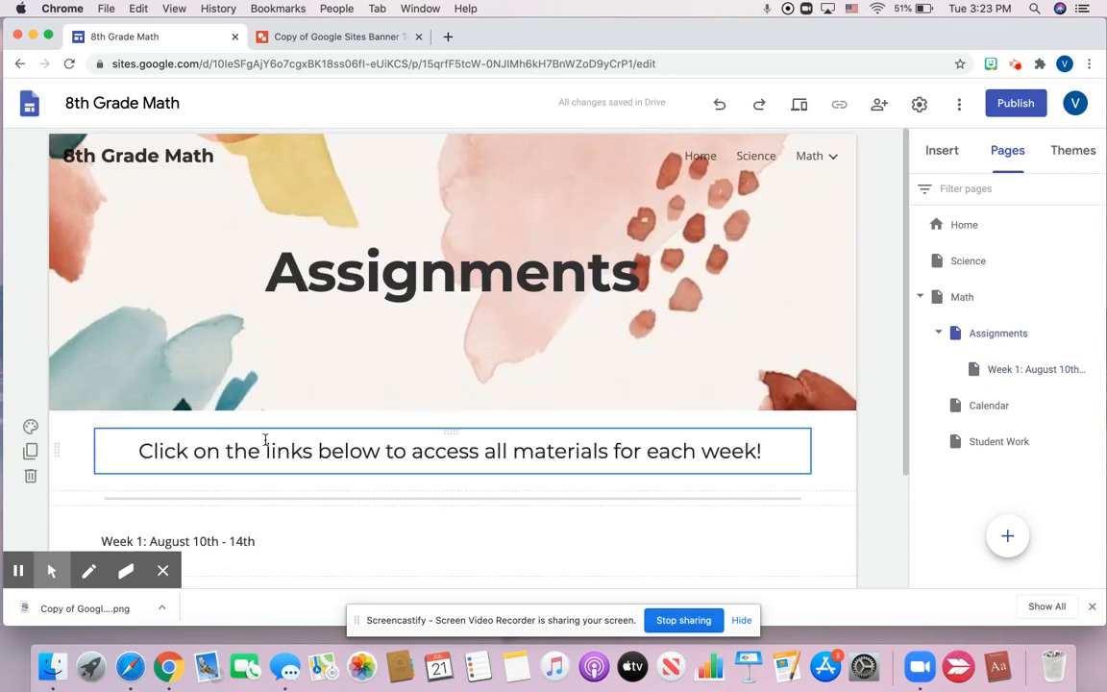
pyautogui.scroll(-3, 265, 440)
pyautogui.tripleClick(218, 407)
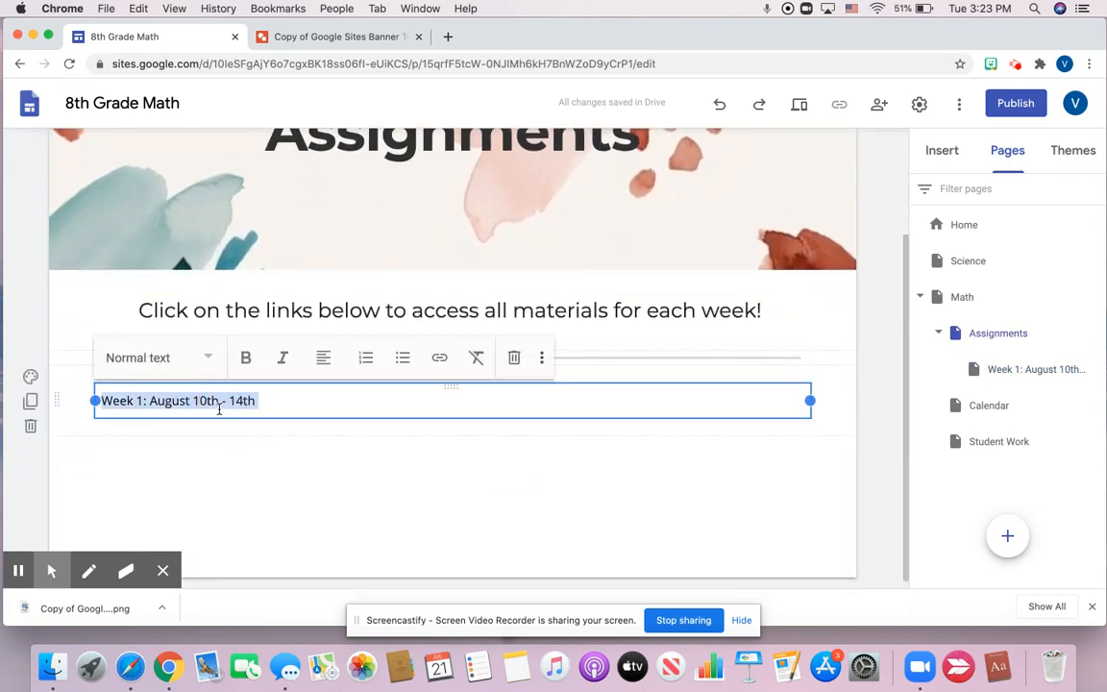
pyautogui.click(439, 357)
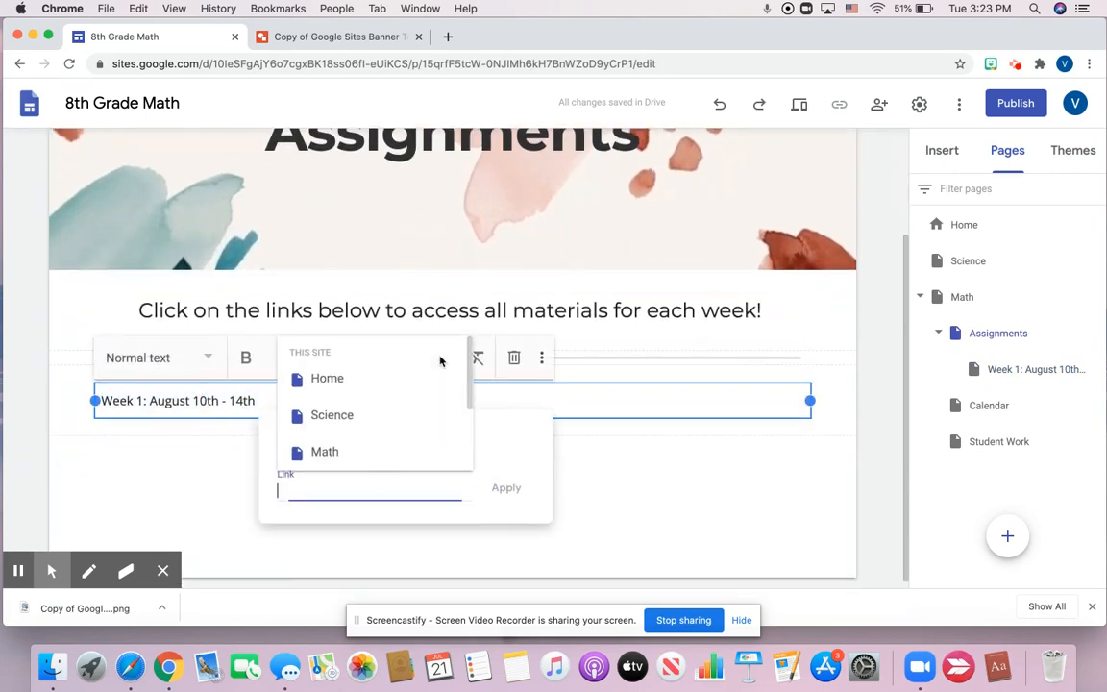
pyautogui.scroll(-2, 381, 458)
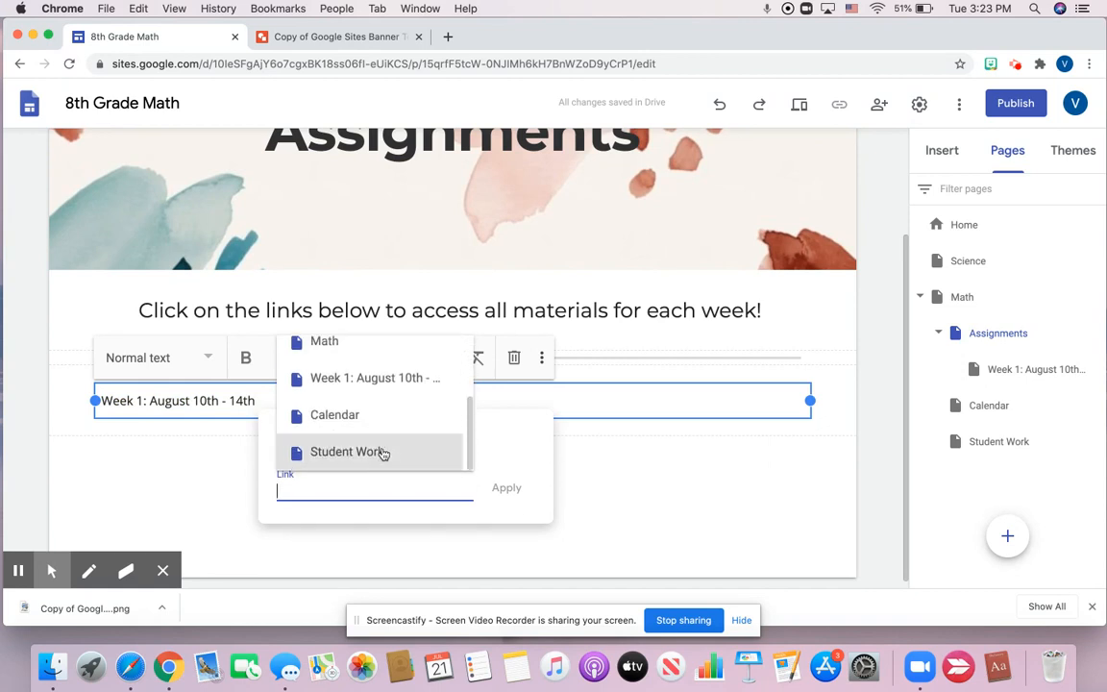
pyautogui.click(389, 381)
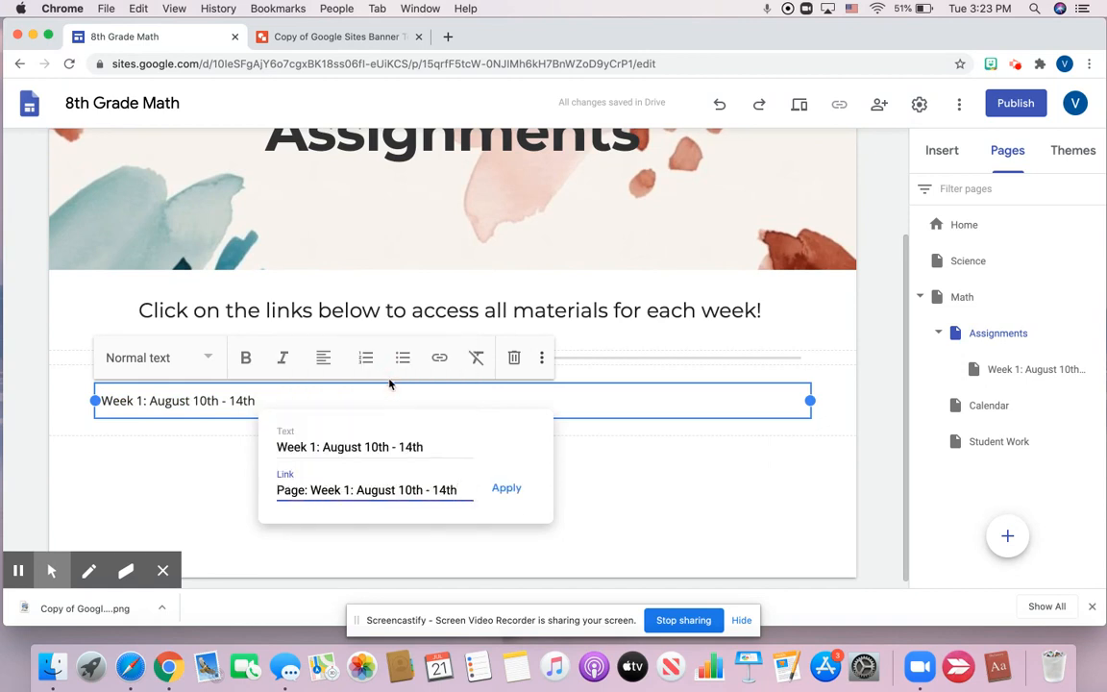
pyautogui.click(505, 490)
pyautogui.click(506, 496)
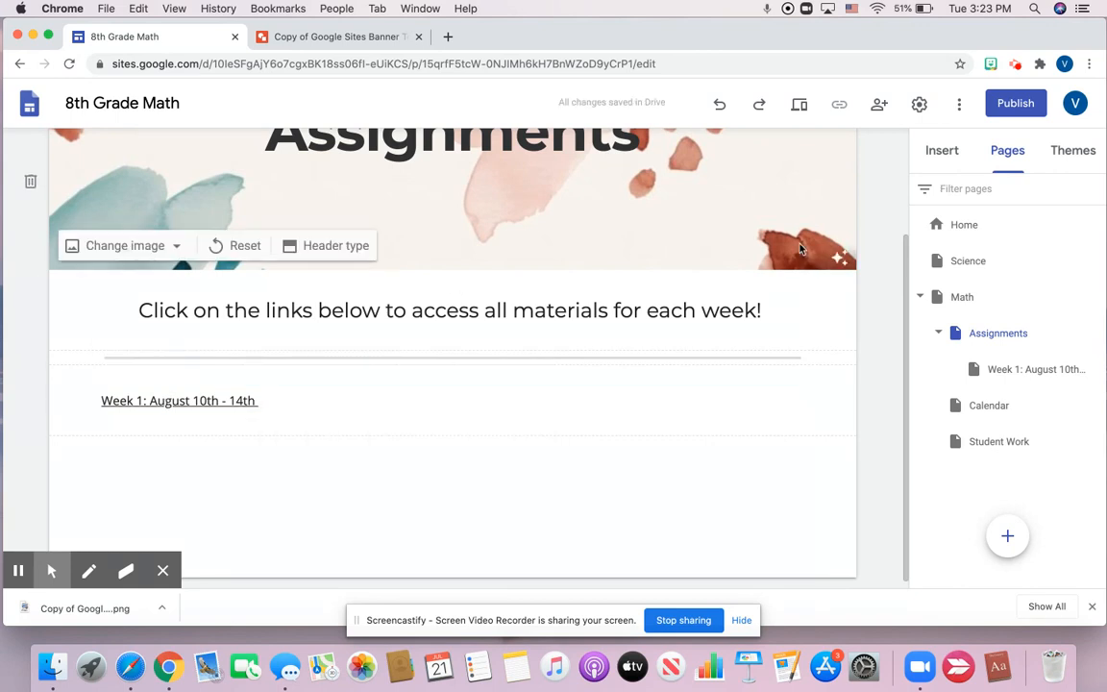
# Step: Test the Week 1 link on the Assignments page and close the page it opens
pyautogui.click(190, 400)
pyautogui.click(191, 426)
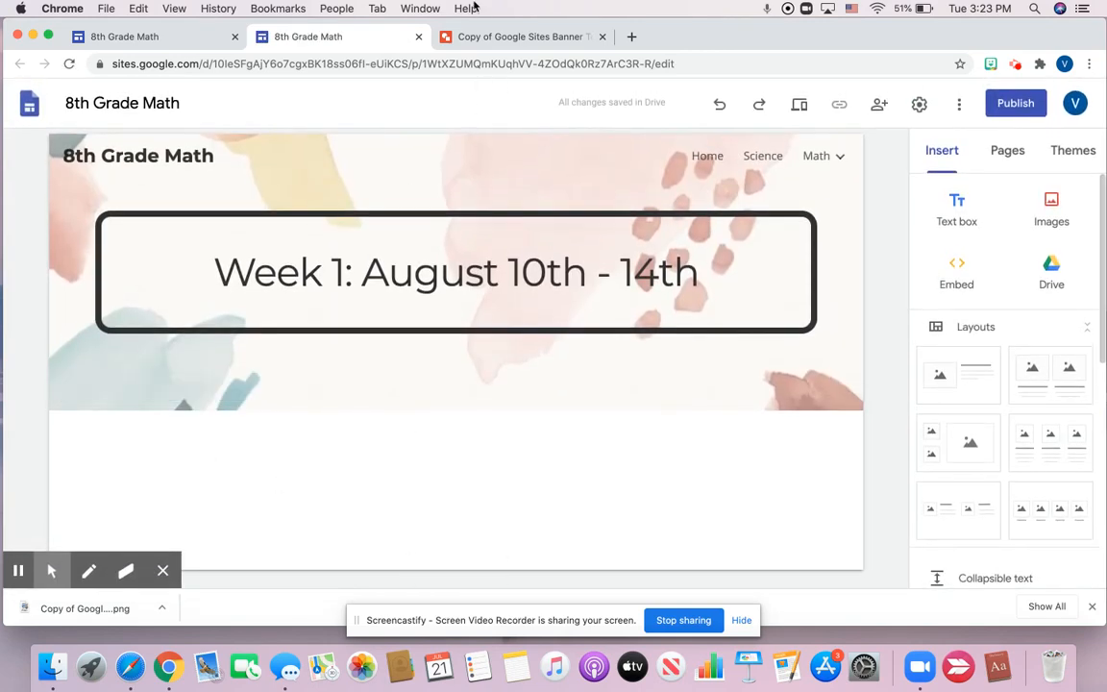
pyautogui.click(419, 36)
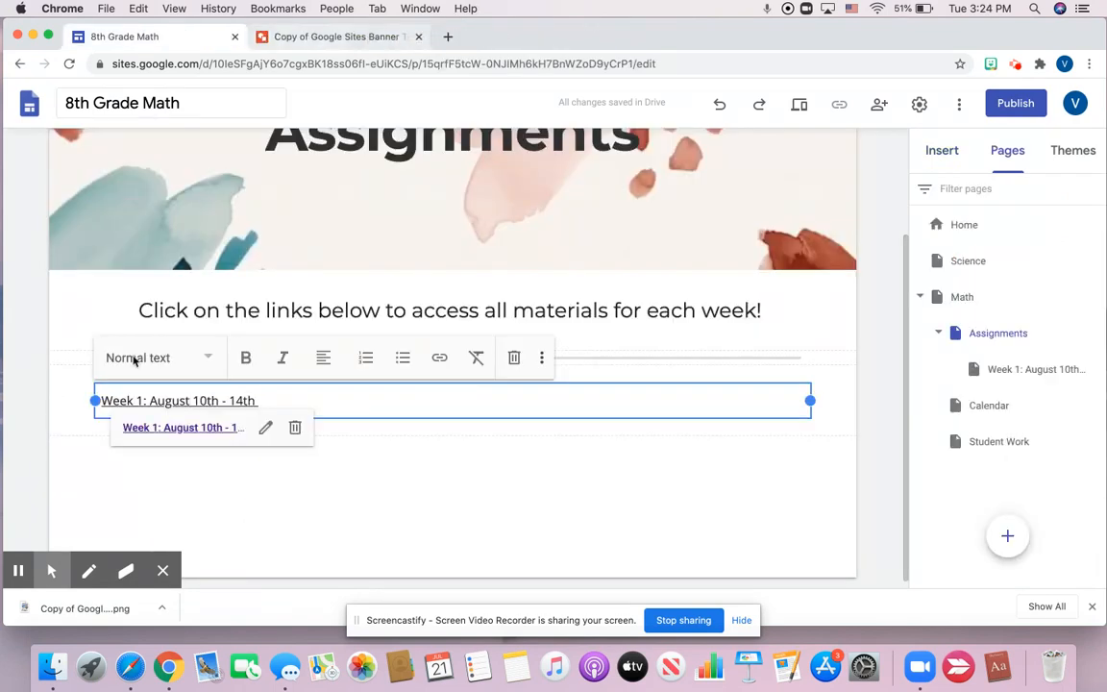
pyautogui.click(293, 537)
pyautogui.scroll(5, 694, 440)
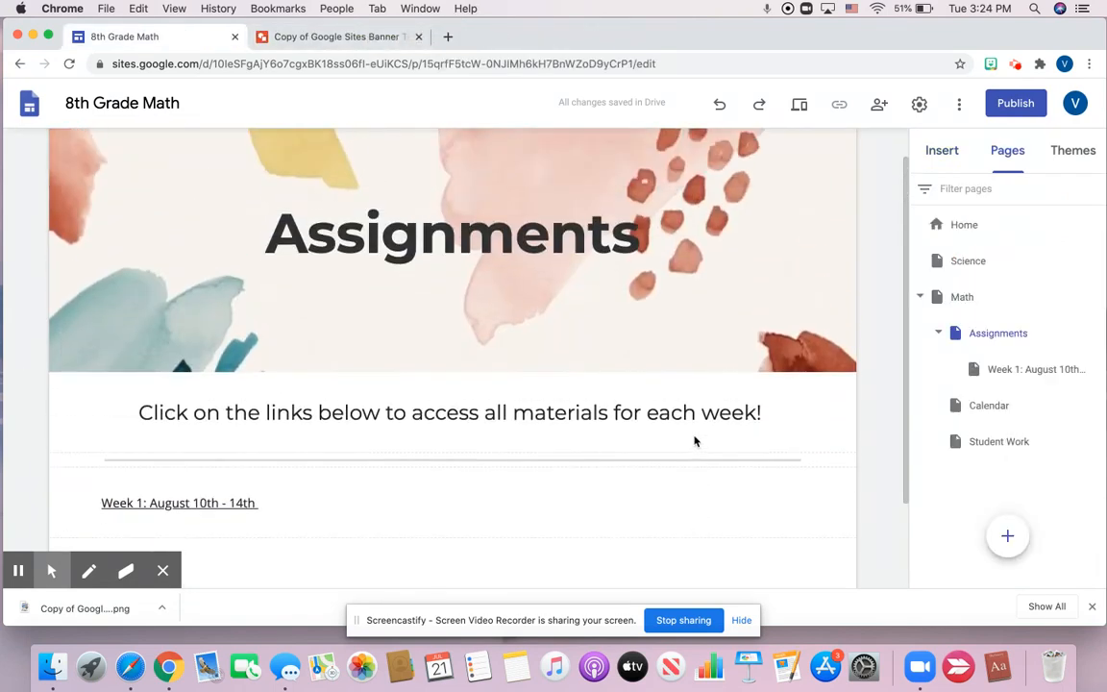
# Step: Go to the Week 1 subpage under Math > Assignments through the site's own navigation
pyautogui.moveTo(833, 156)
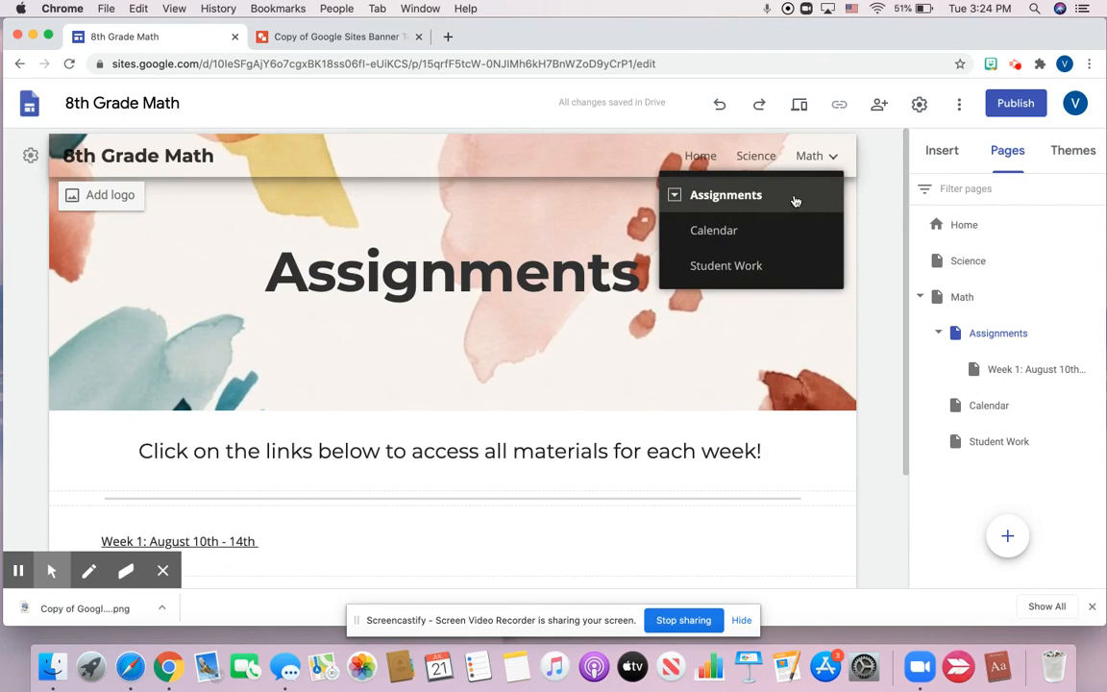
pyautogui.click(675, 194)
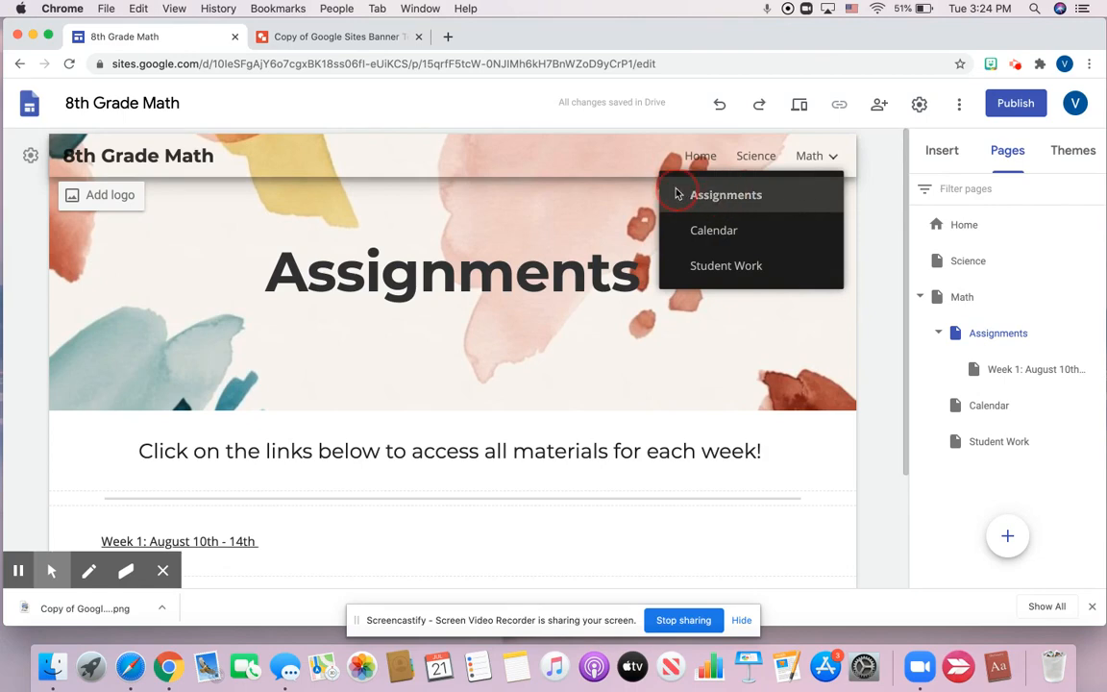
pyautogui.click(734, 237)
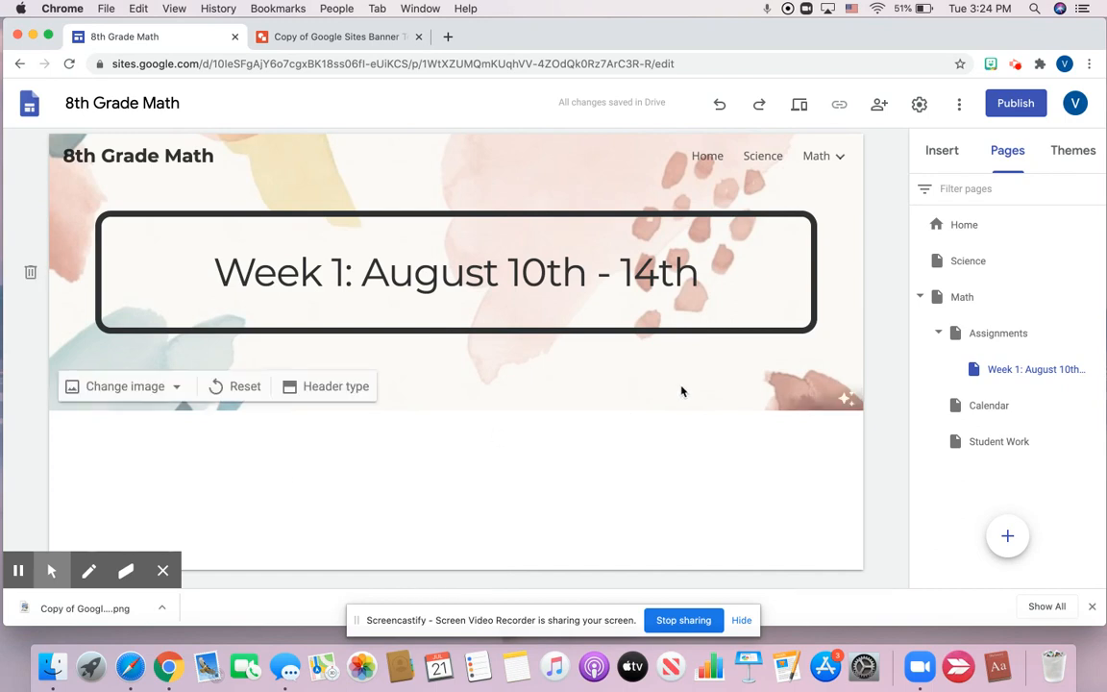
# Step: Insert the layout with one image placeholder beside a heading and text below the Week 1 banner
pyautogui.click(942, 149)
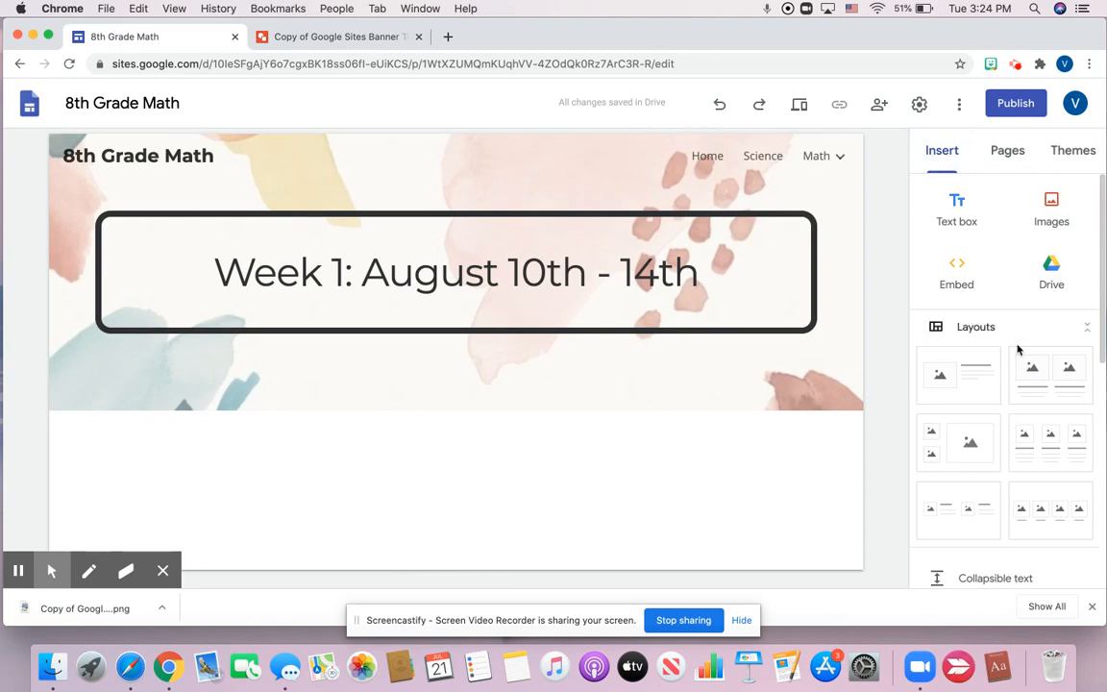
pyautogui.scroll(-3, 991, 387)
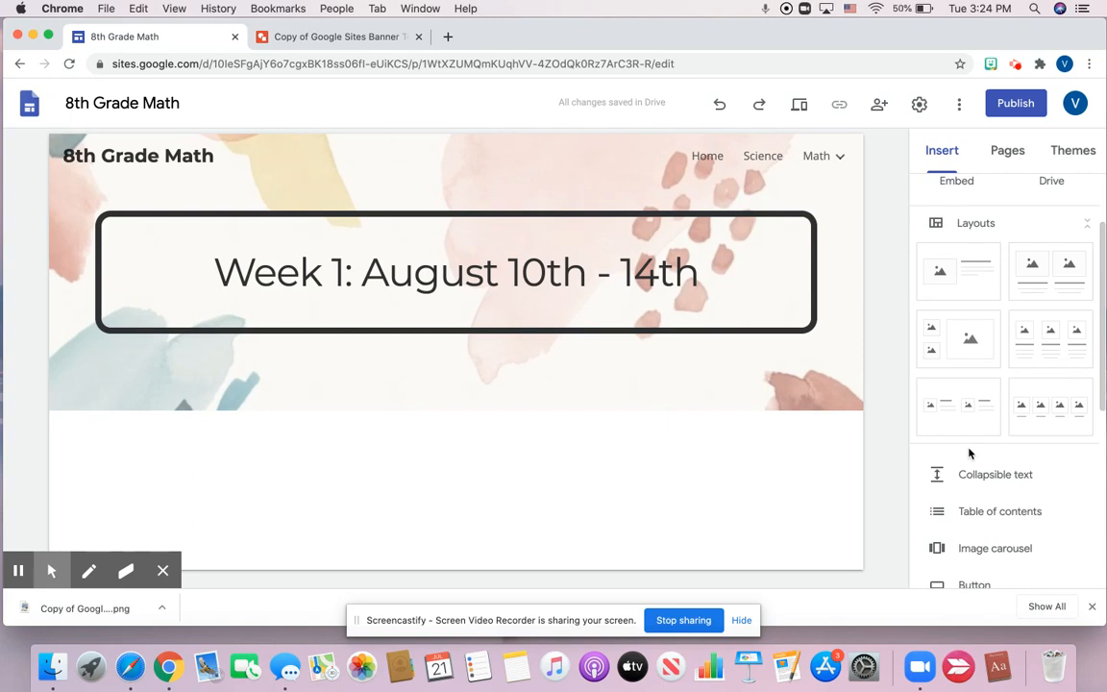
pyautogui.click(972, 269)
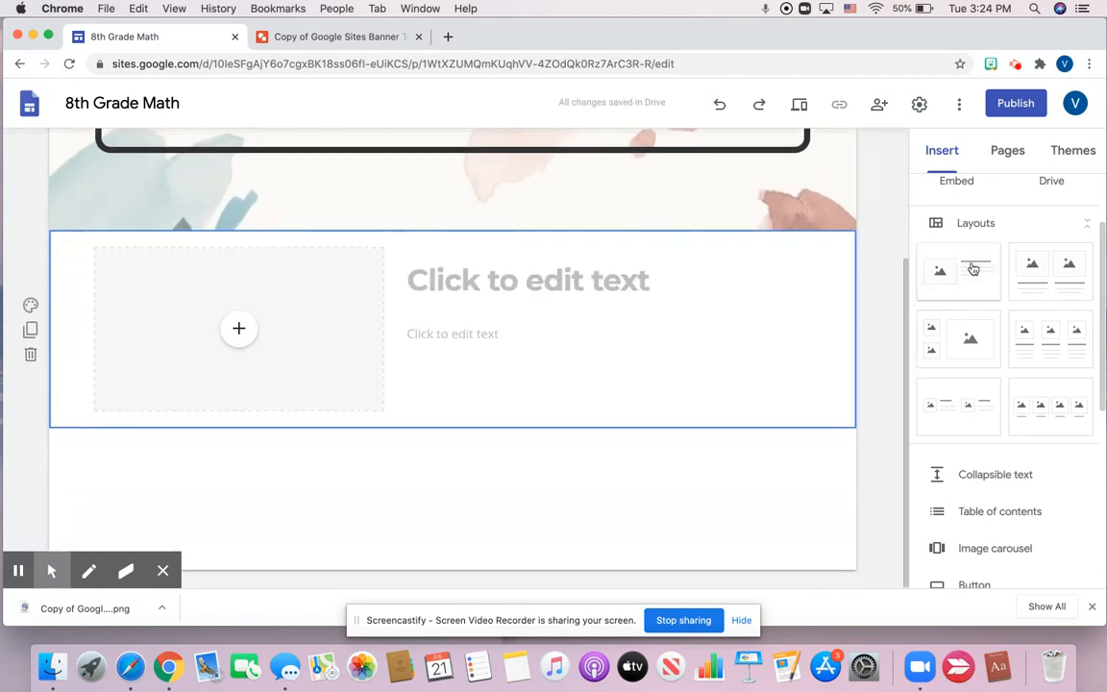
pyautogui.click(239, 329)
# Step: Open the Tutorial class's classwork in Google Classroom in a new tab, and return to the 8th Grade Math site
pyautogui.click(452, 43)
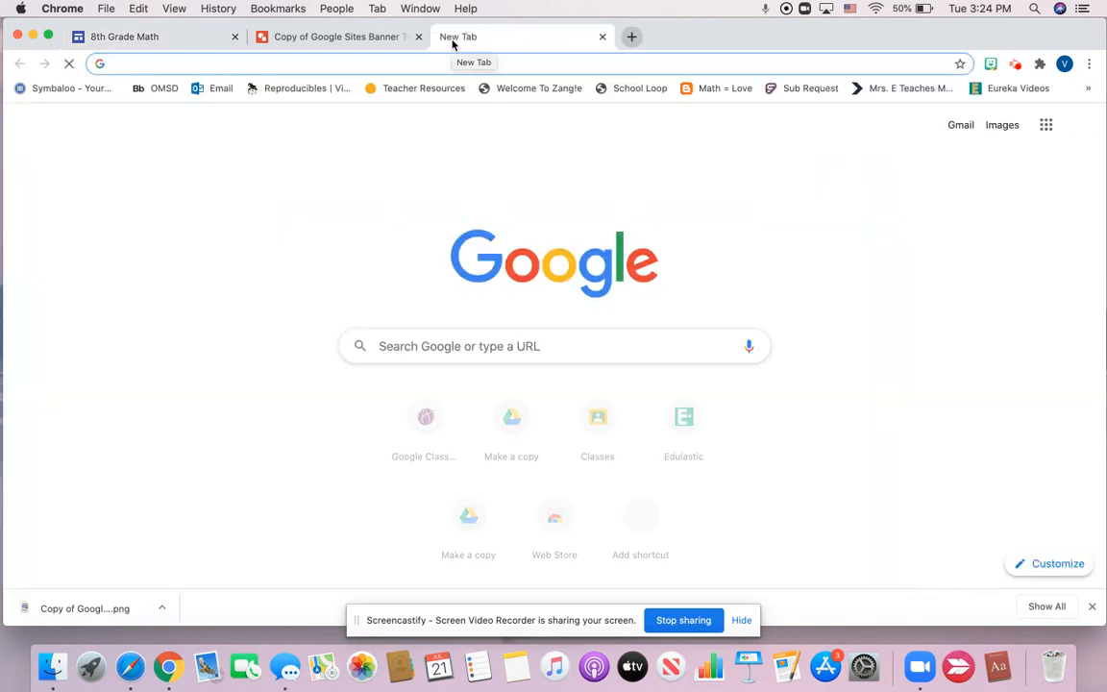
pyautogui.click(1044, 124)
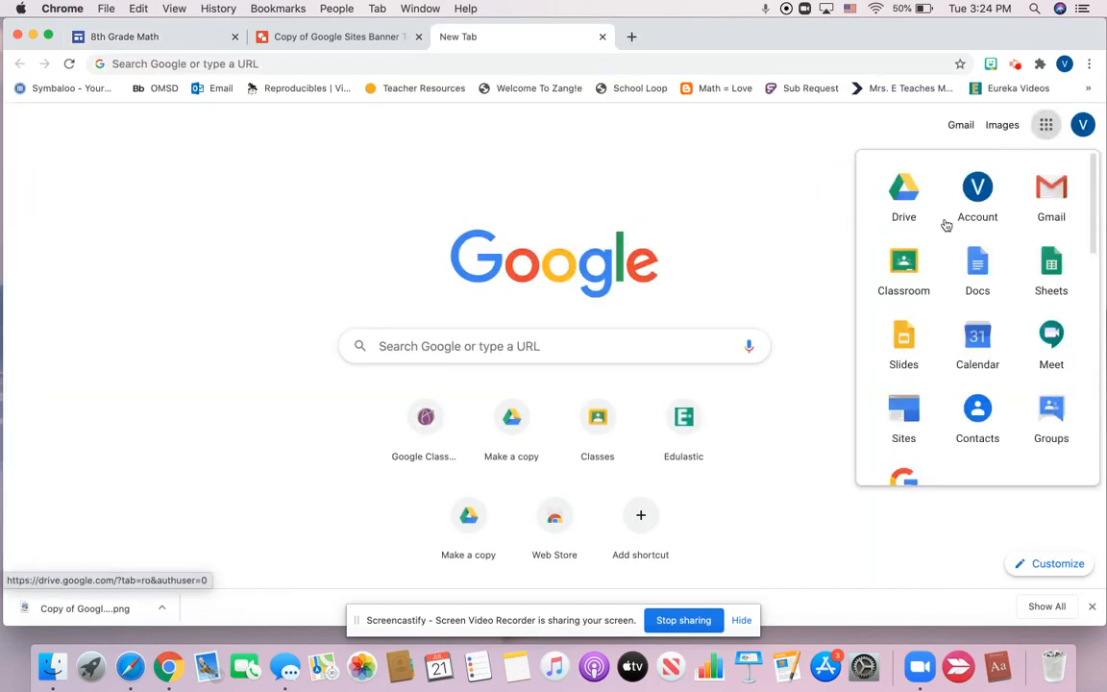
pyautogui.click(882, 286)
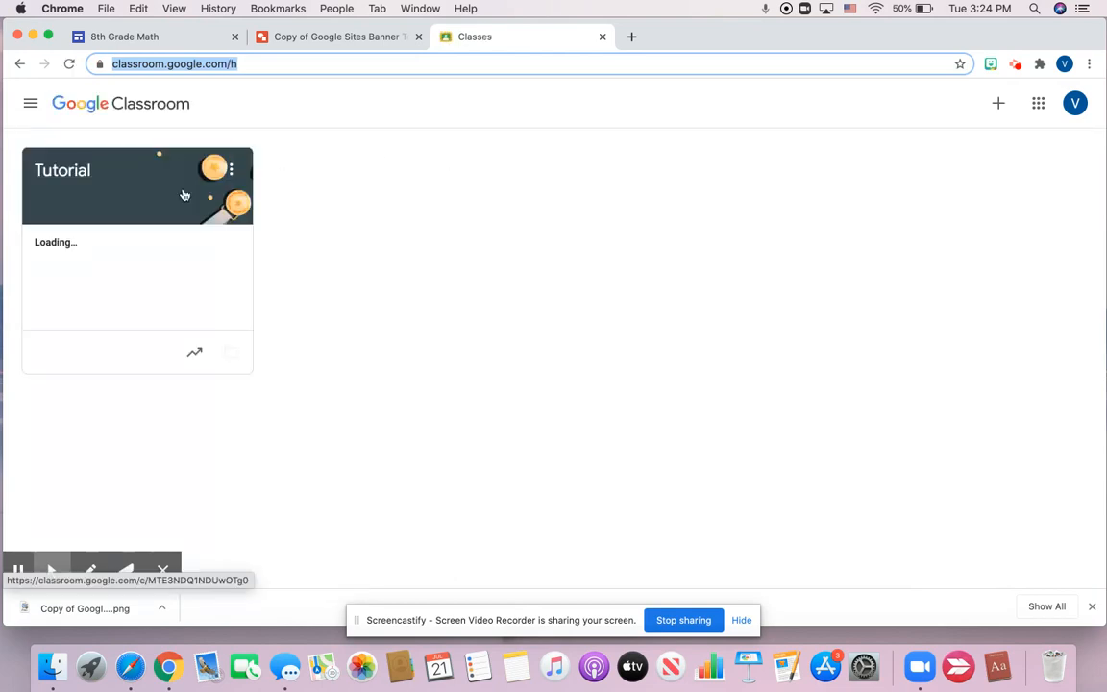
pyautogui.click(63, 173)
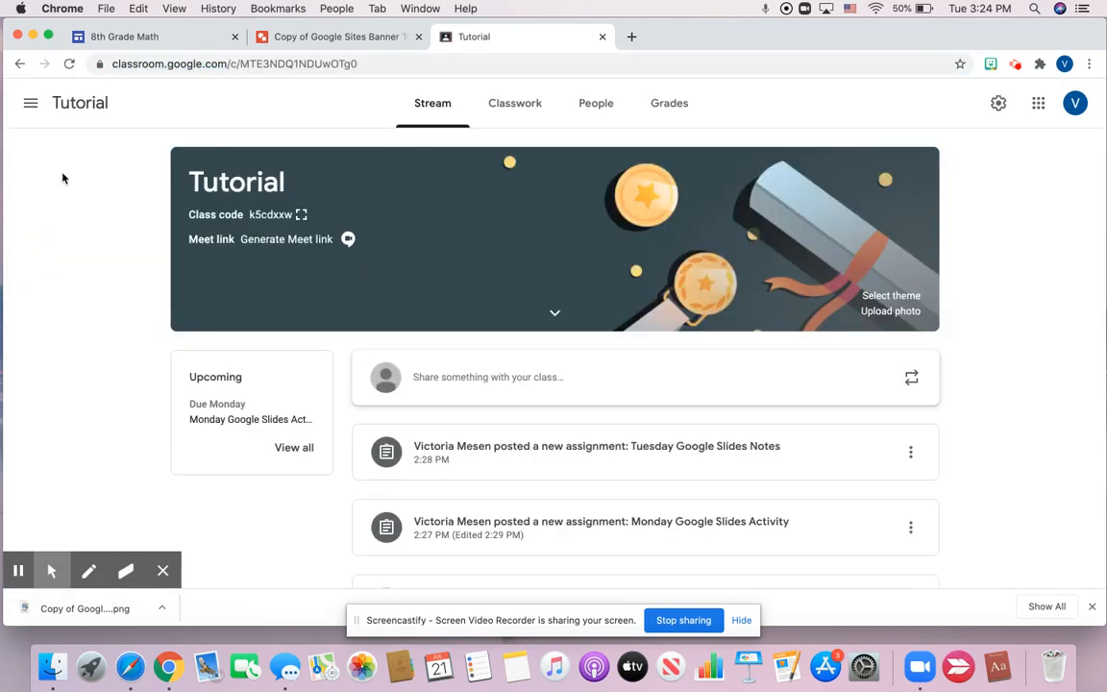
pyautogui.click(519, 106)
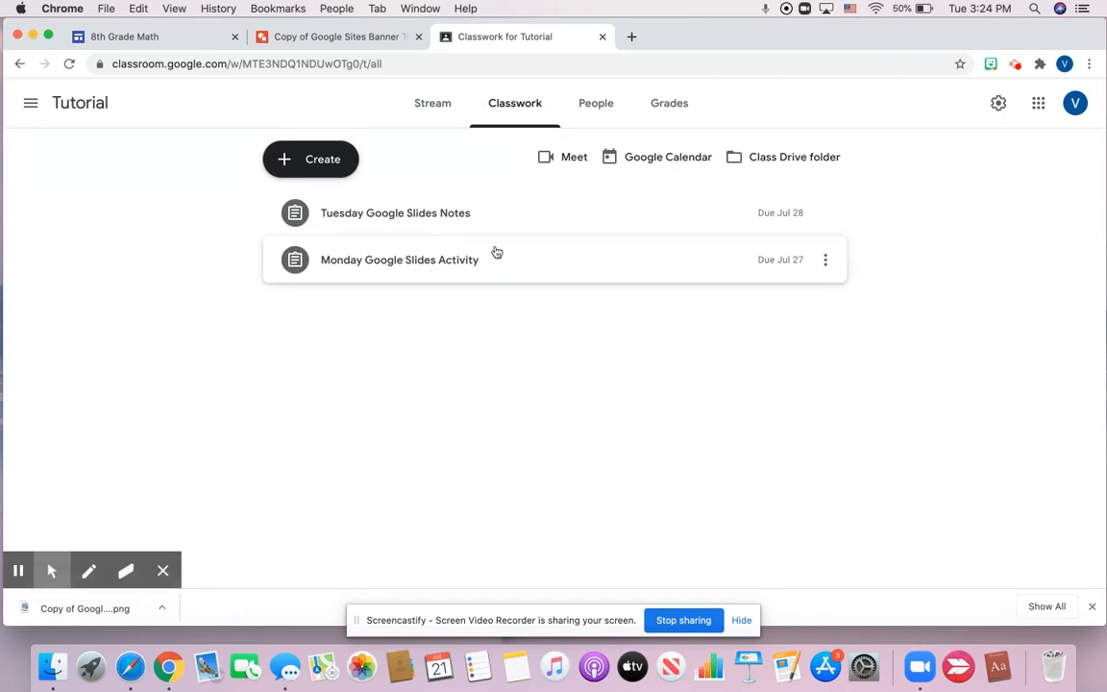
pyautogui.click(192, 39)
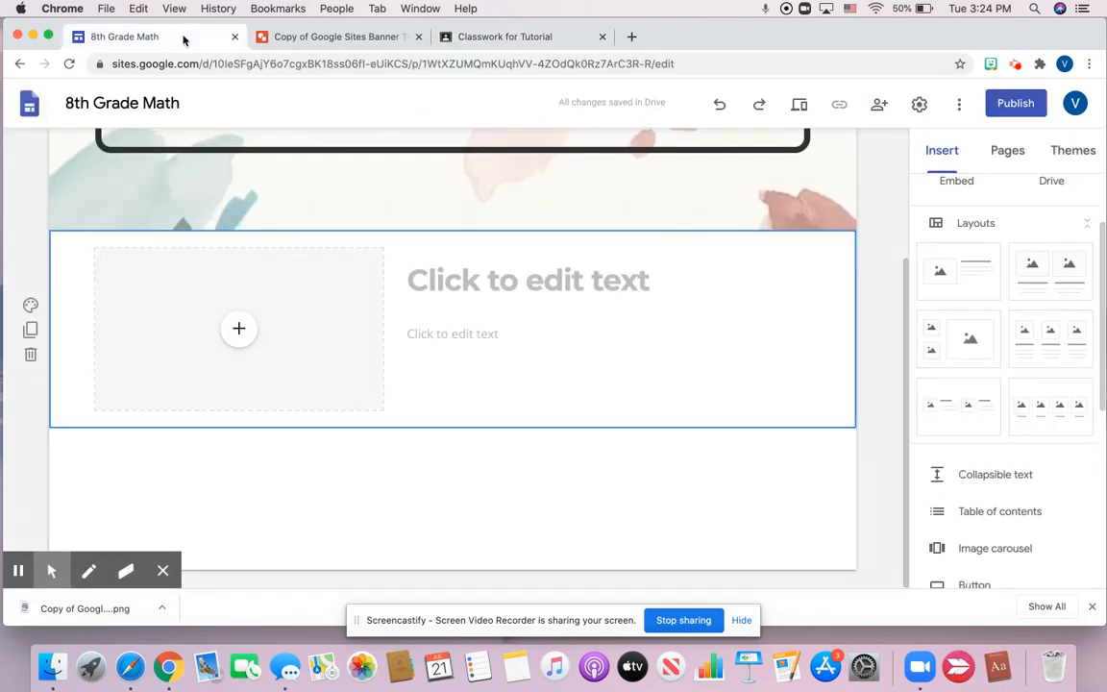
# Step: Upload Missing Angles Triangles.png from the school folder on the Desktop into the image placeholder below the Week 1 banner
pyautogui.click(243, 328)
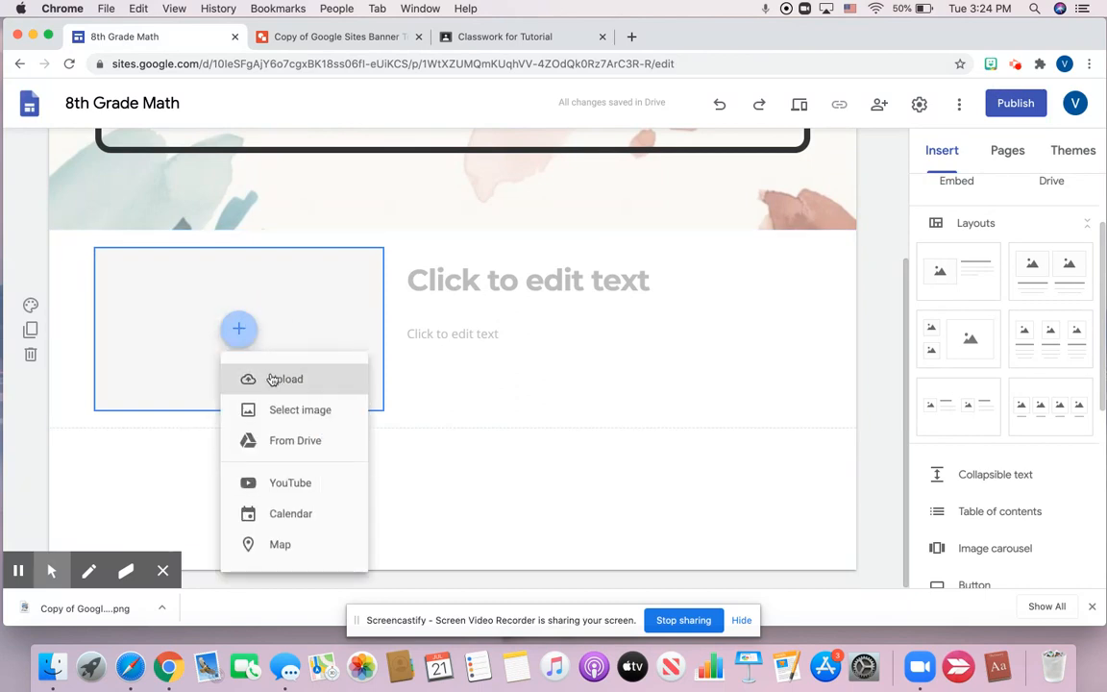
pyautogui.click(272, 381)
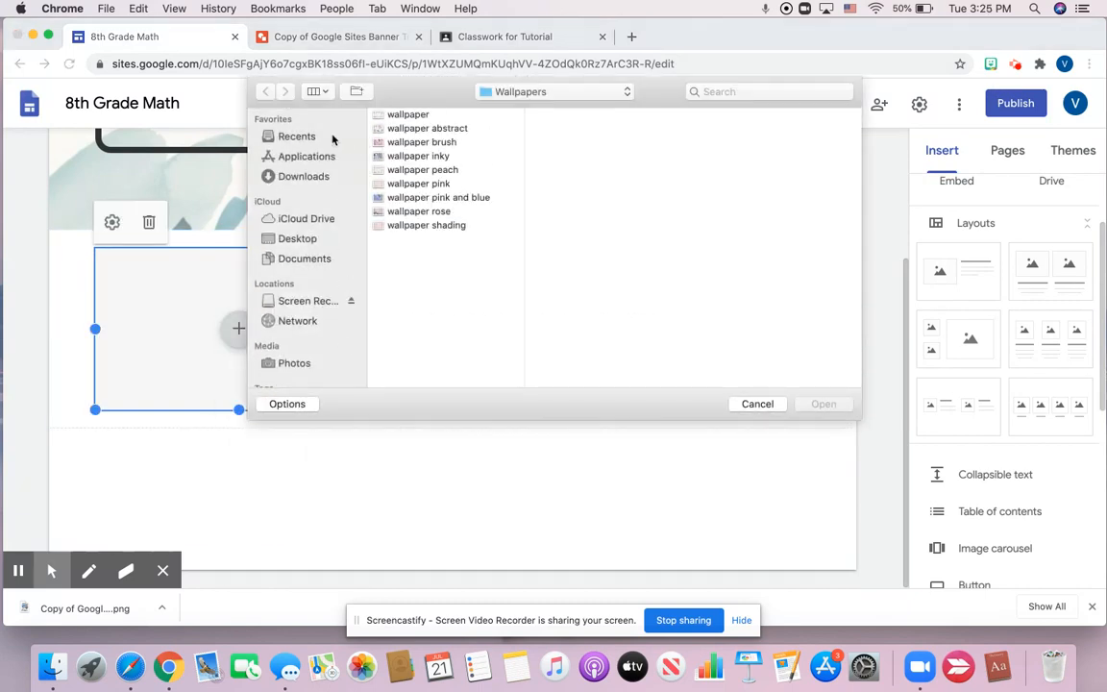
pyautogui.click(301, 259)
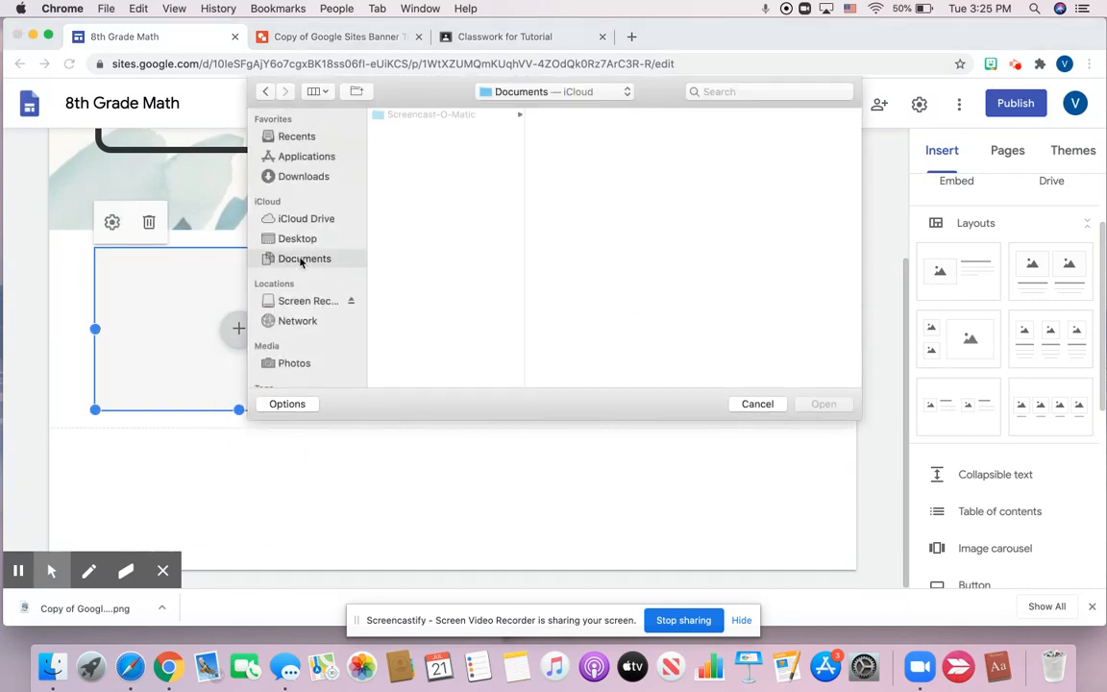
pyautogui.click(309, 179)
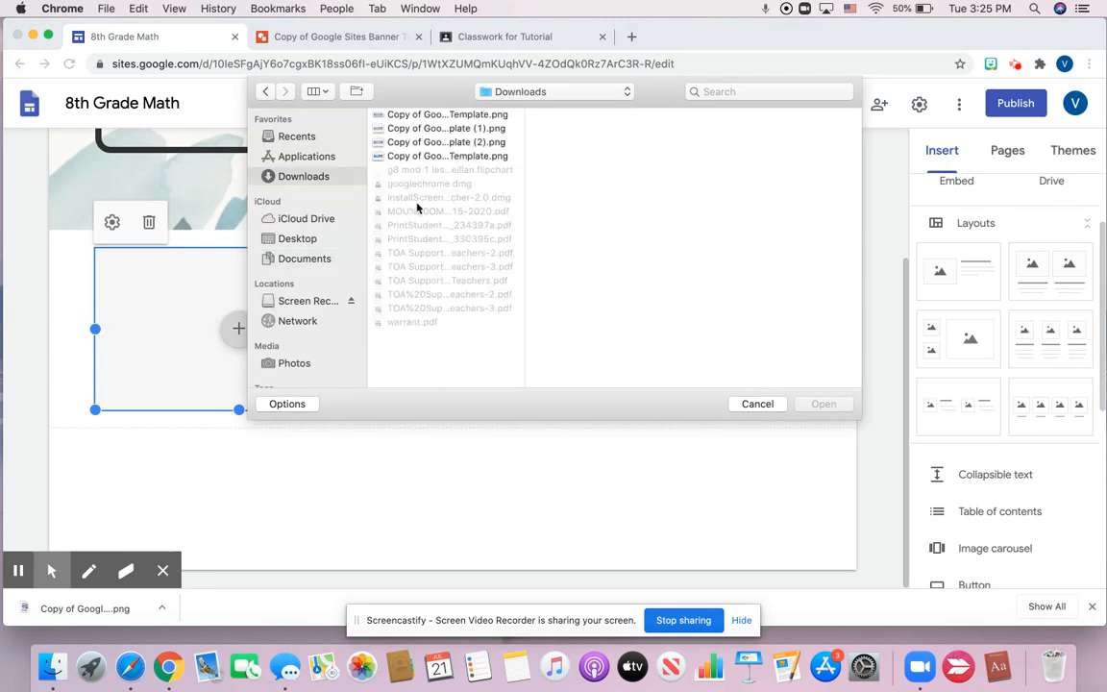
pyautogui.click(300, 239)
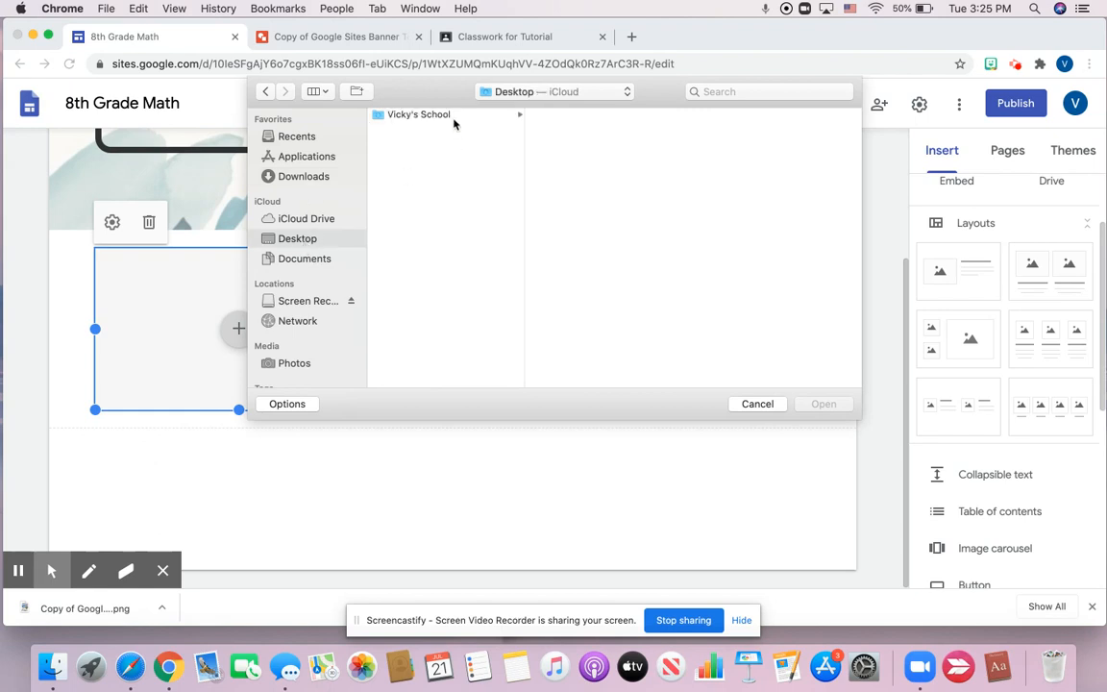
pyautogui.click(463, 115)
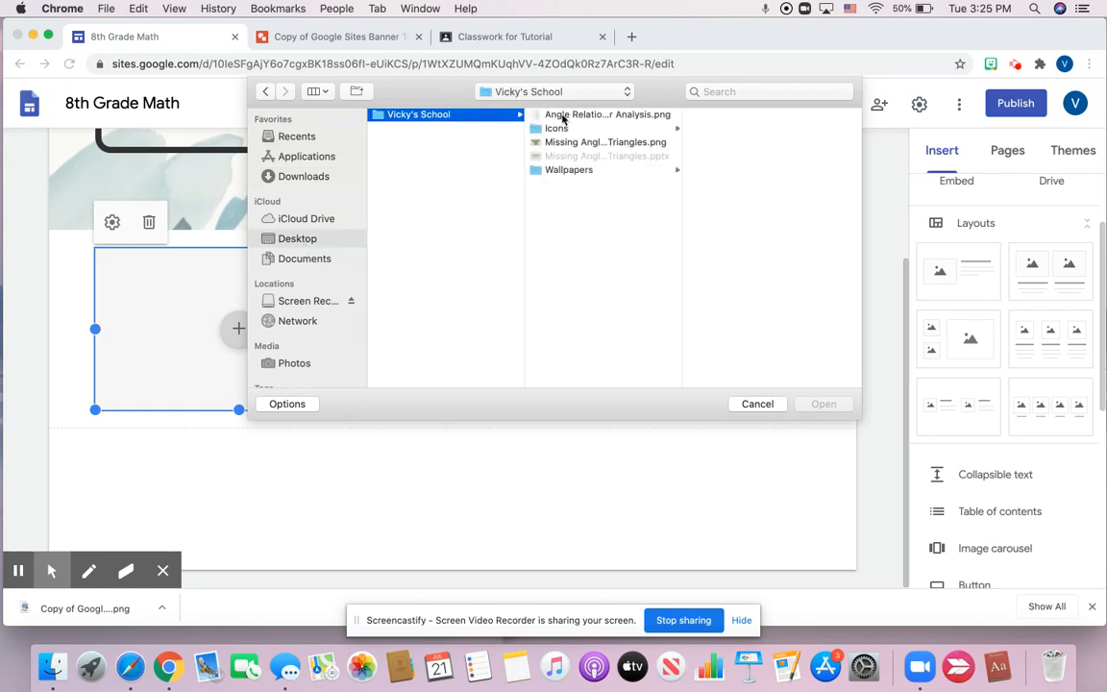
pyautogui.click(567, 142)
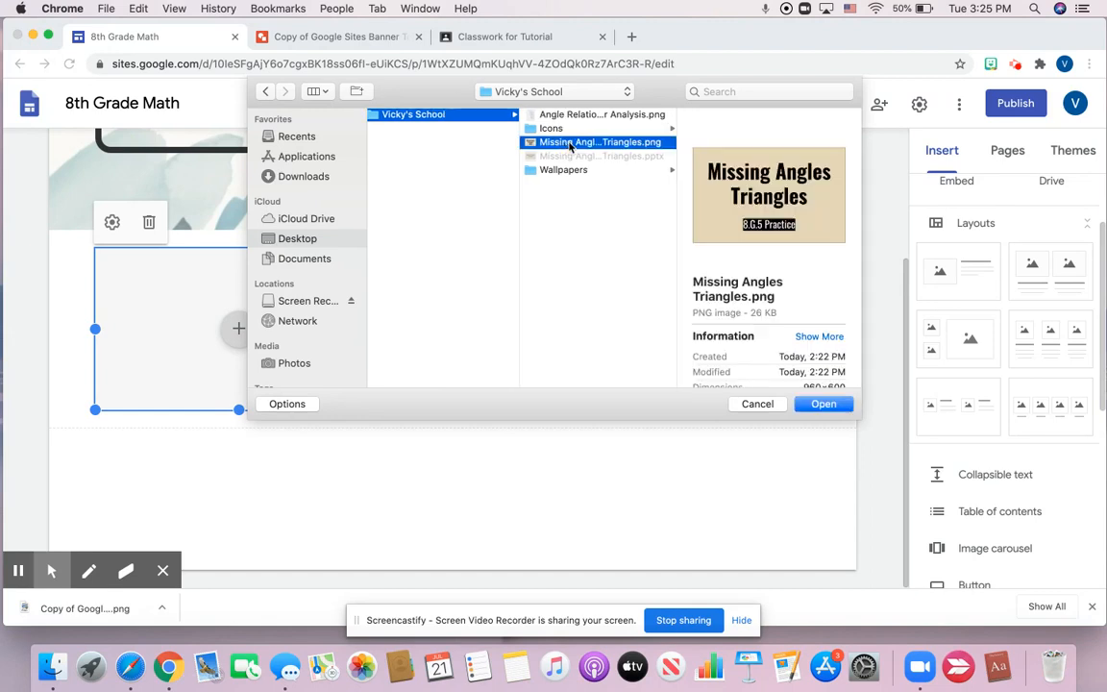
pyautogui.click(823, 403)
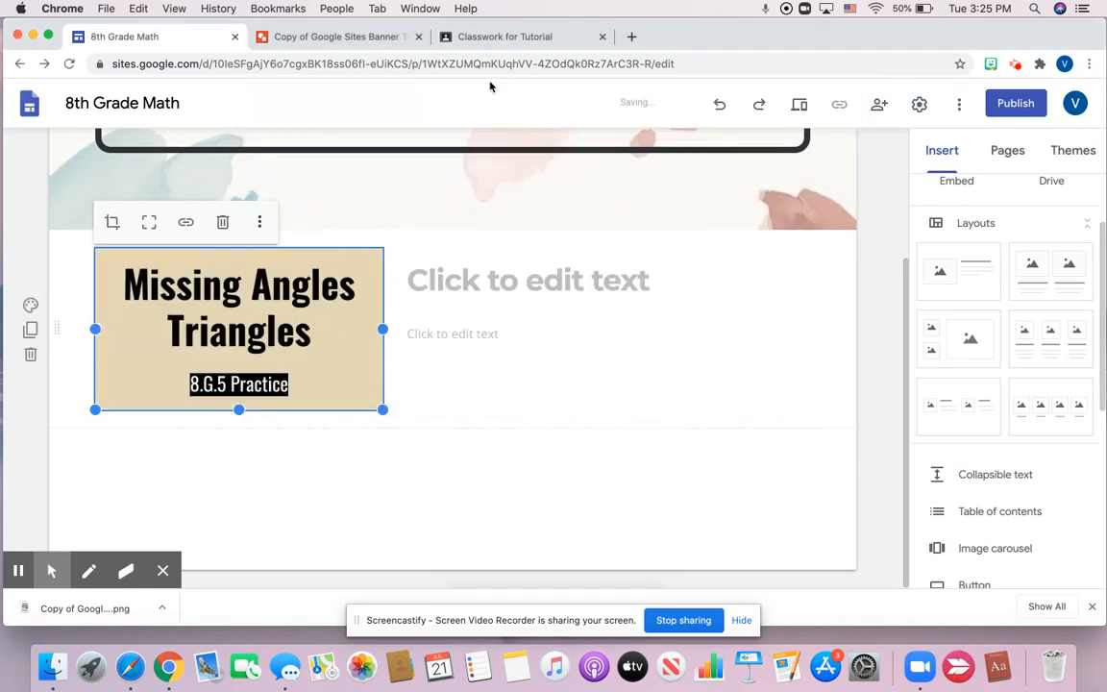
# Step: Enter "Monday August 10th" as the heading beside the Missing Angles Triangles image
pyautogui.click(557, 38)
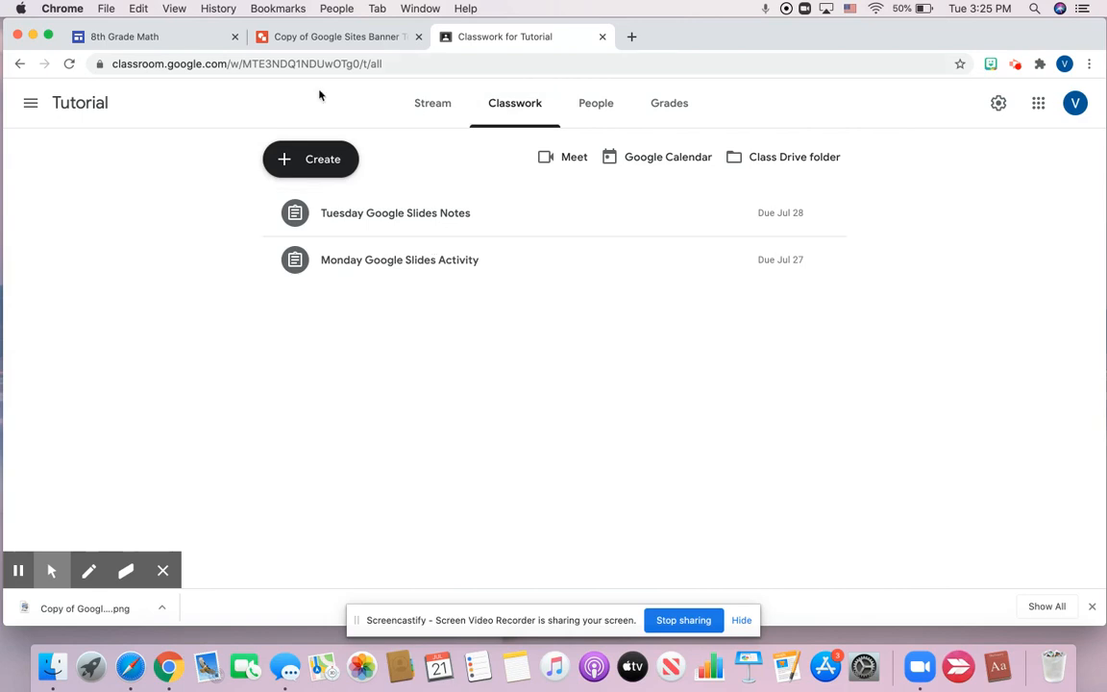
pyautogui.click(144, 37)
pyautogui.click(504, 278)
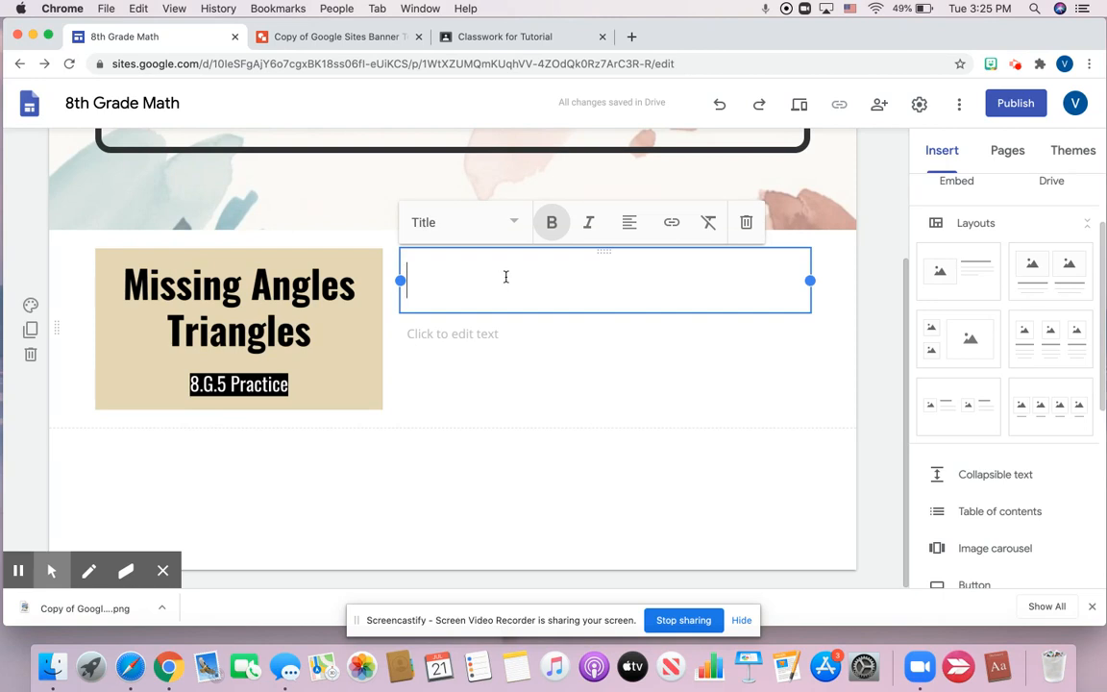
pyautogui.write('Monday')
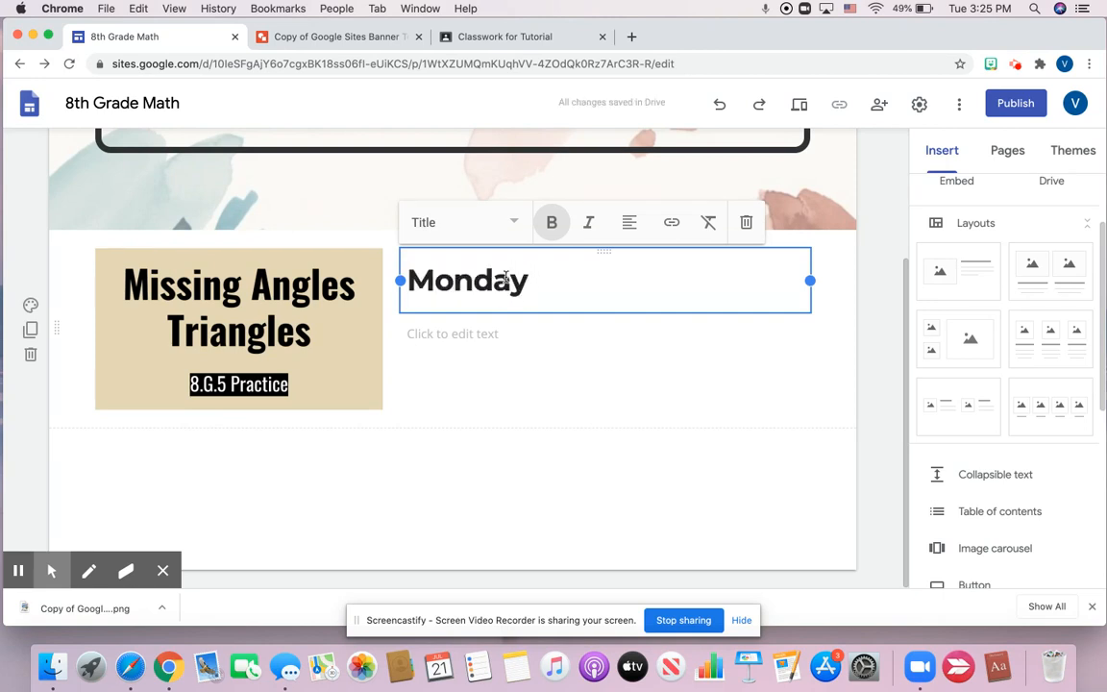
pyautogui.write(' Aug')
pyautogui.press('BackSpace')
pyautogui.press('BackSpace')
pyautogui.press('BackSpace')
pyautogui.write('10')
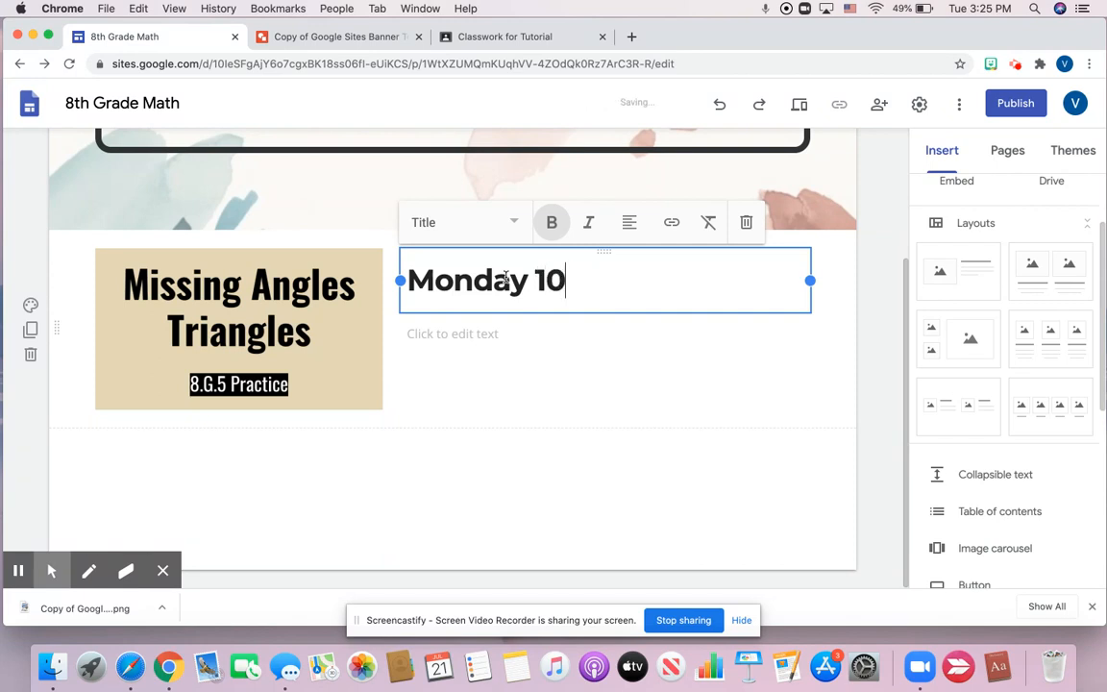
pyautogui.press('BackSpace')
pyautogui.press('BackSpace')
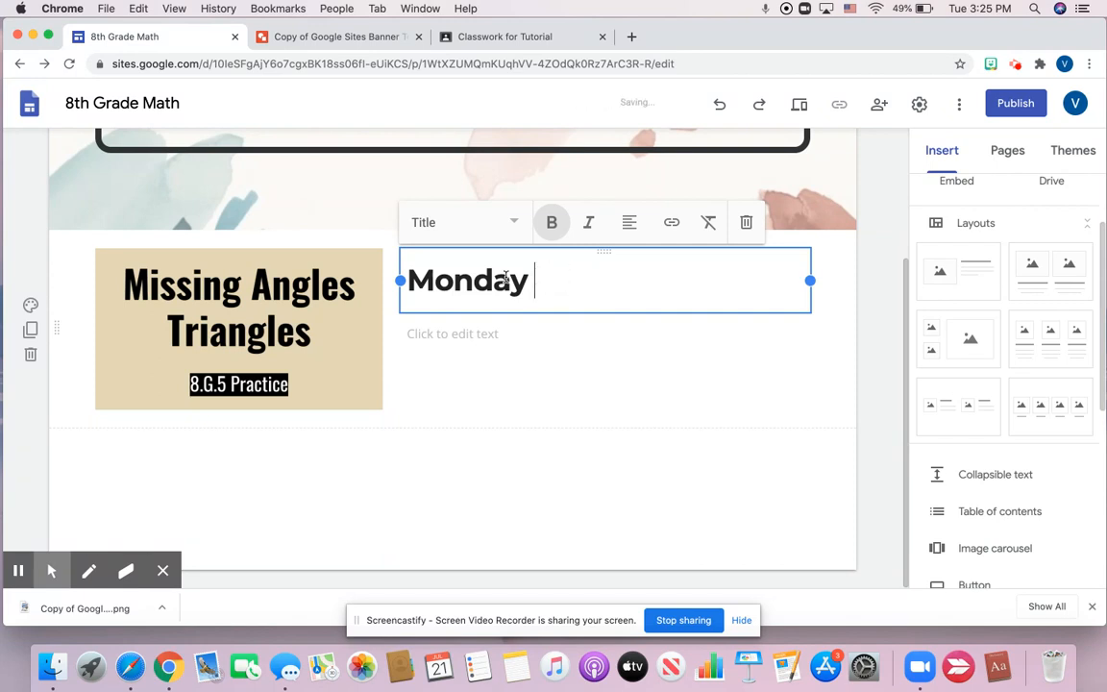
pyautogui.write('August 10th')
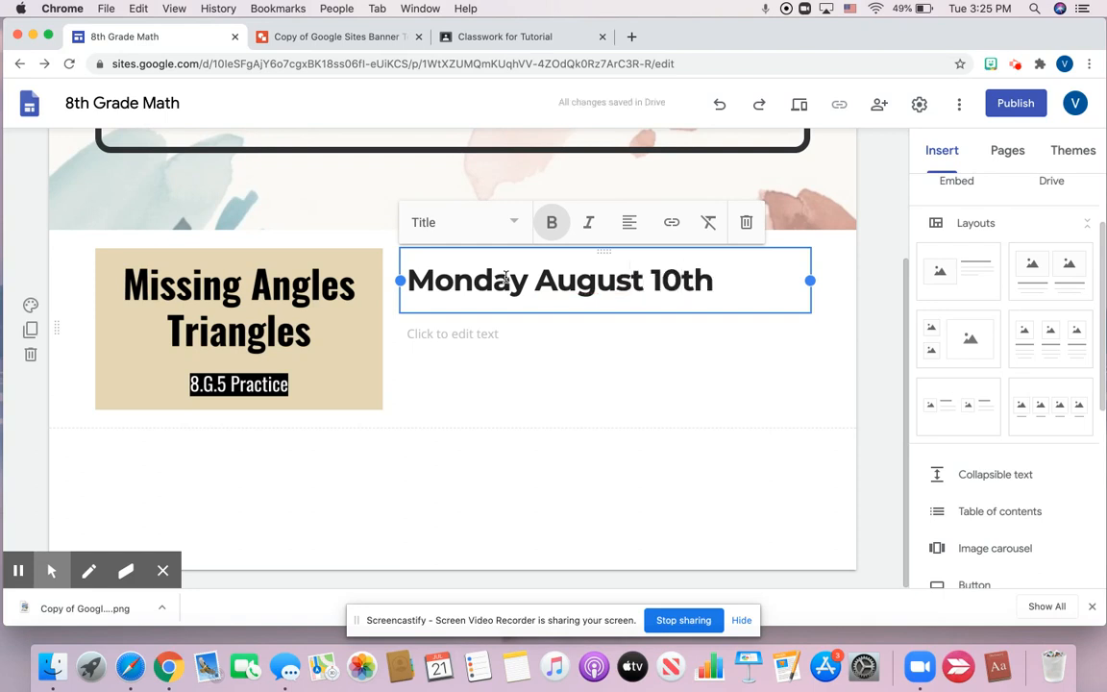
# Step: Shorten the heading beside the image to "Monday" and center it
pyautogui.click(478, 347)
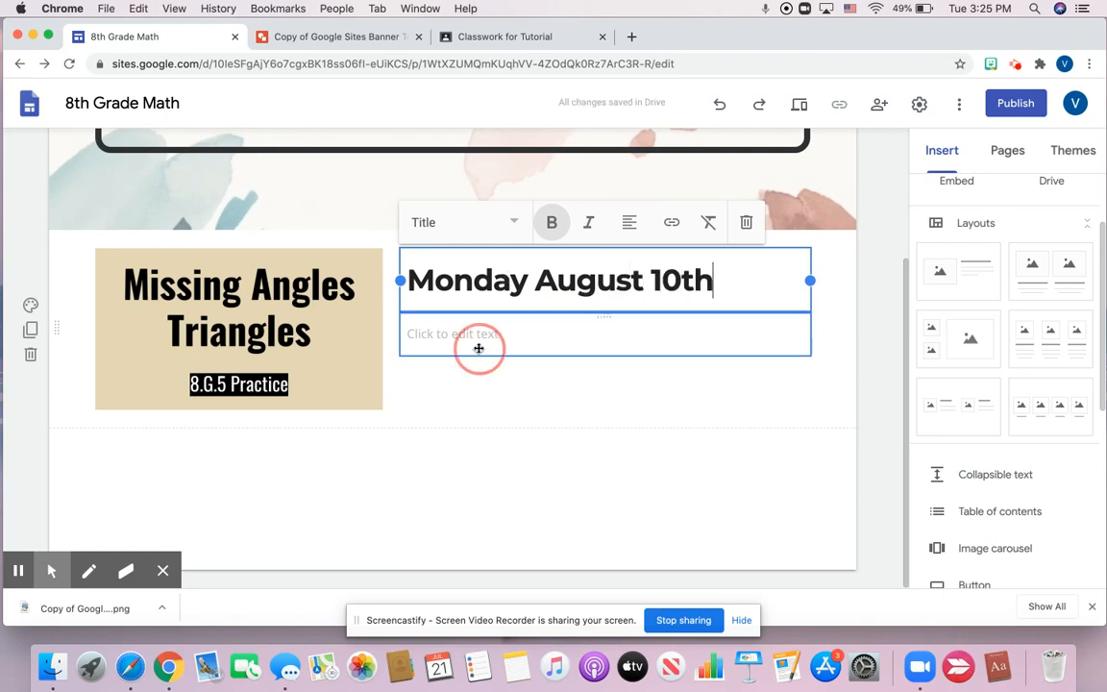
pyautogui.click(536, 278)
pyautogui.moveTo(535, 279); pyautogui.dragTo(728, 279)
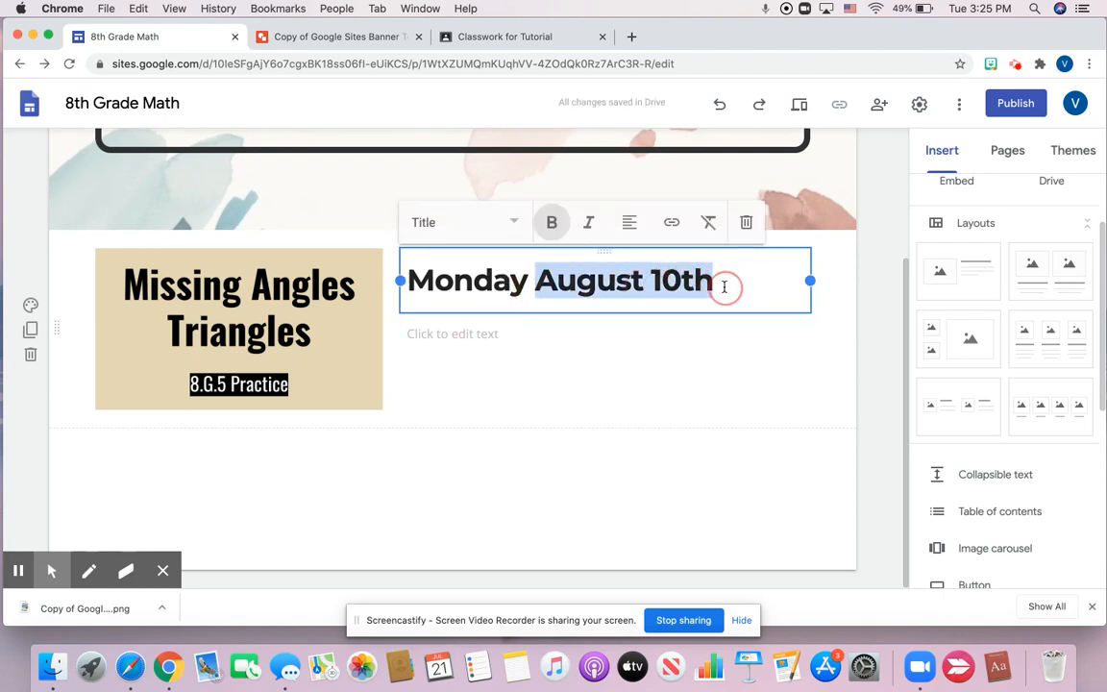
pyautogui.press('BackSpace')
pyautogui.doubleClick(493, 280)
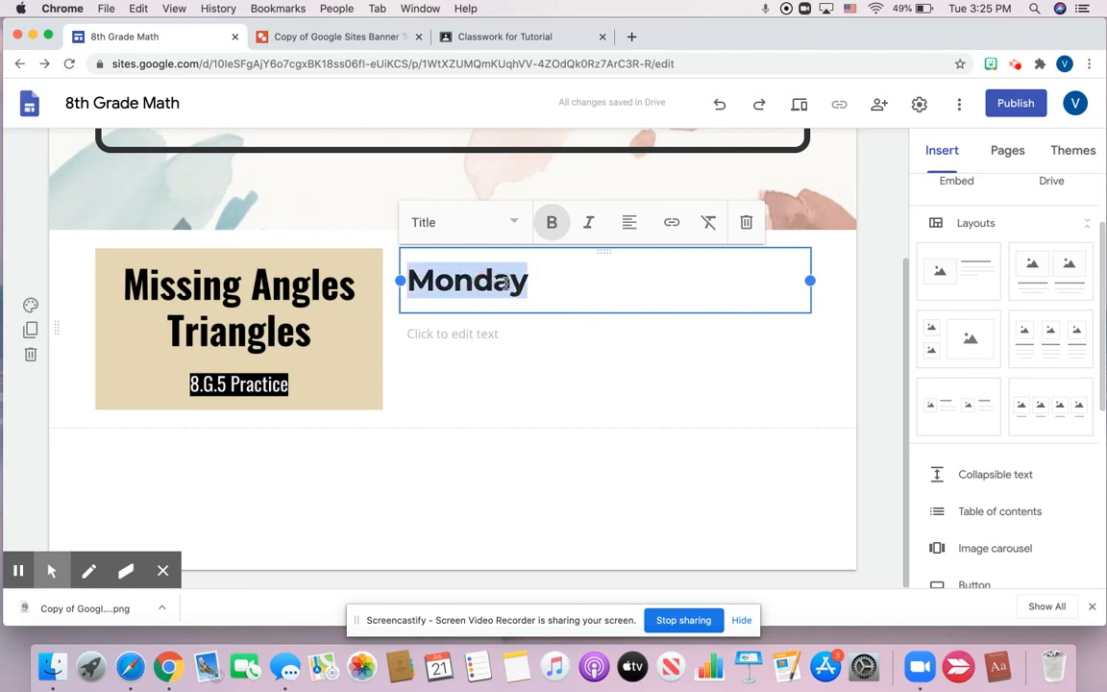
pyautogui.click(629, 222)
pyautogui.click(629, 276)
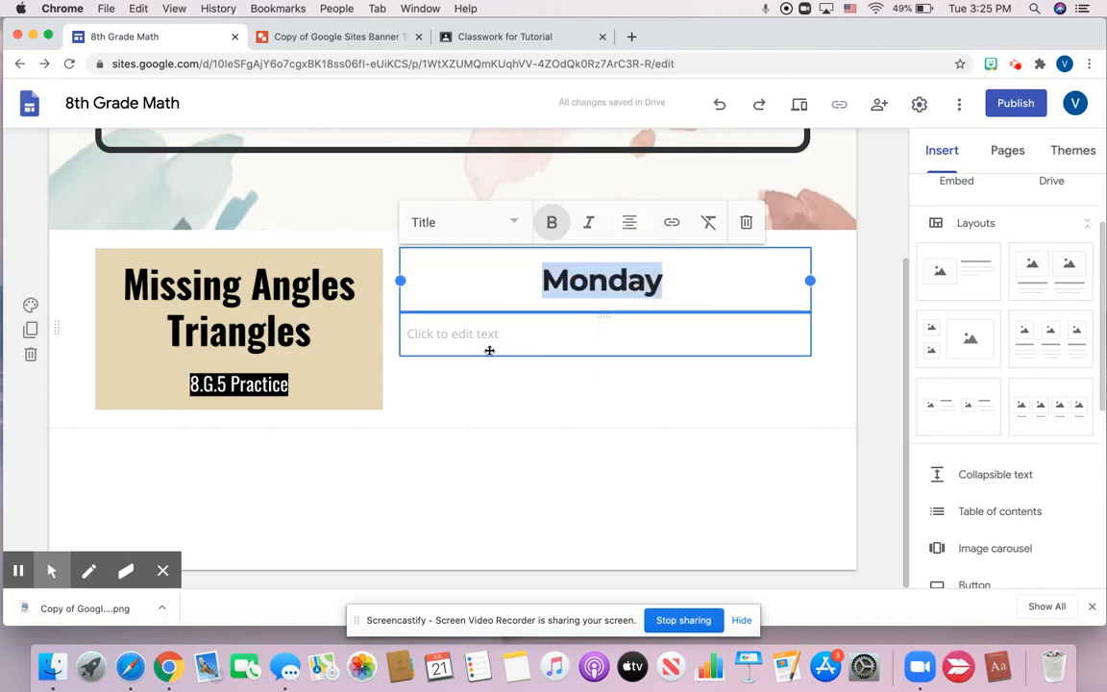
# Step: Expand the Monday Google Slides Activity in Google Classroom to read its instructions, and return to the 8th Grade Math site
pyautogui.click(482, 340)
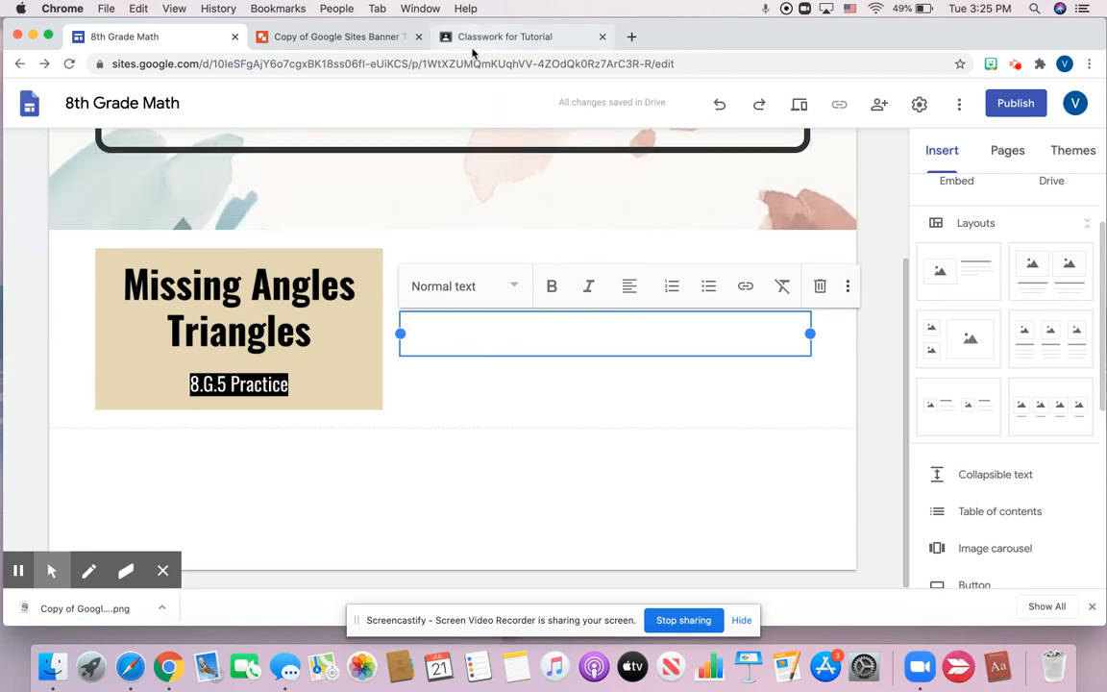
pyautogui.click(444, 37)
pyautogui.click(384, 264)
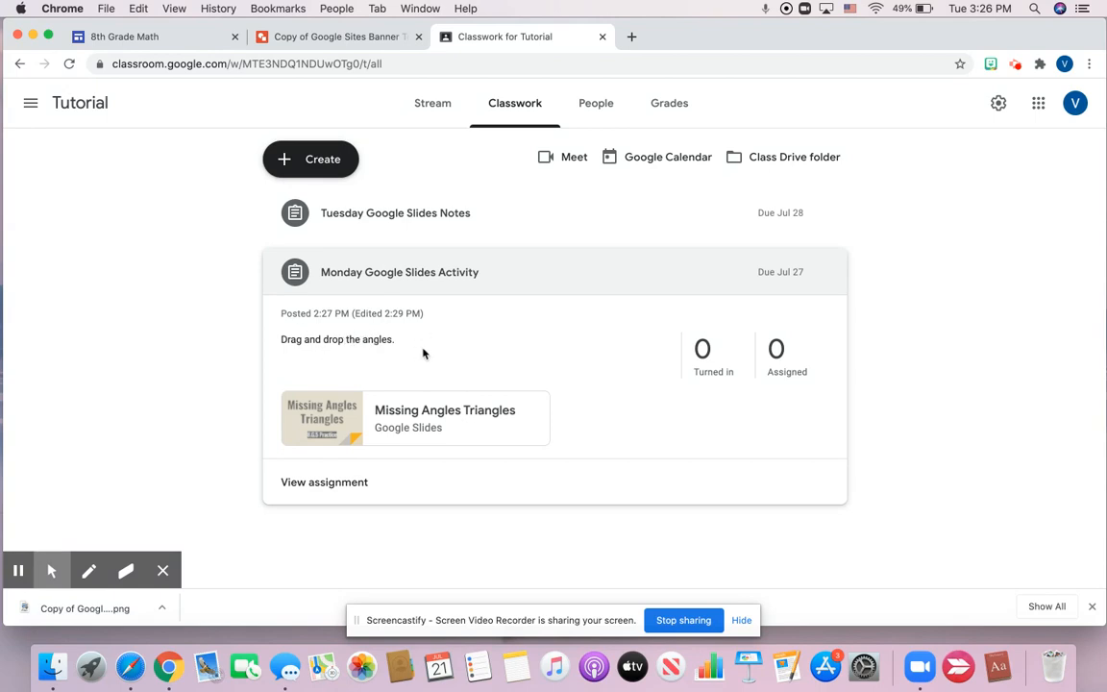
pyautogui.click(154, 37)
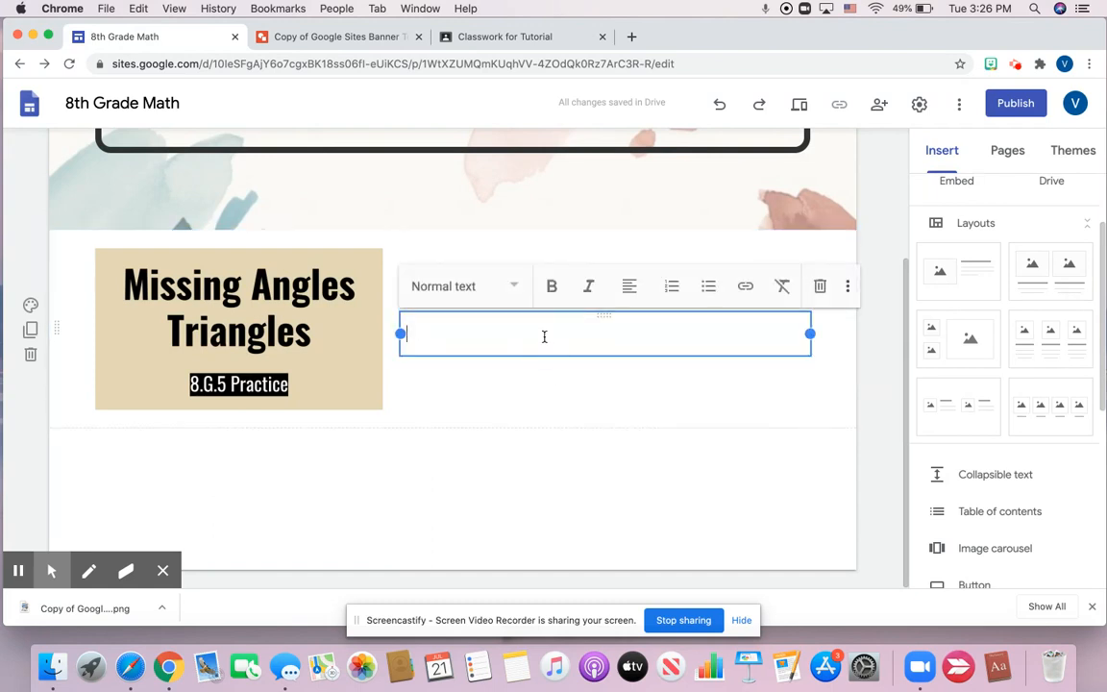
# Step: Enter "Drag and drop angles to fit for each given triangle." as the text below the Monday heading and center it
pyautogui.write('C')
pyautogui.write('lick and')
pyautogui.press('BackSpace')
pyautogui.press('BackSpace')
pyautogui.press('BackSpace')
pyautogui.press('BackSpace')
pyautogui.press('BackSpace')
pyautogui.press('BackSpace')
pyautogui.write('Drag and drop angles t')
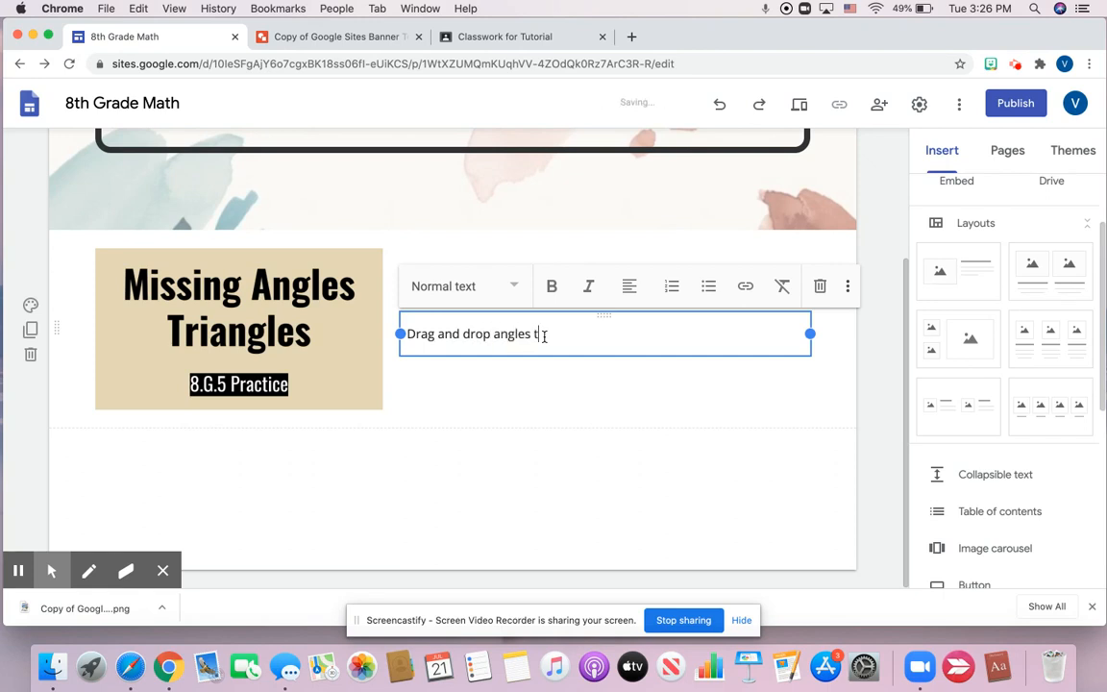
pyautogui.write('o fit for each given tr')
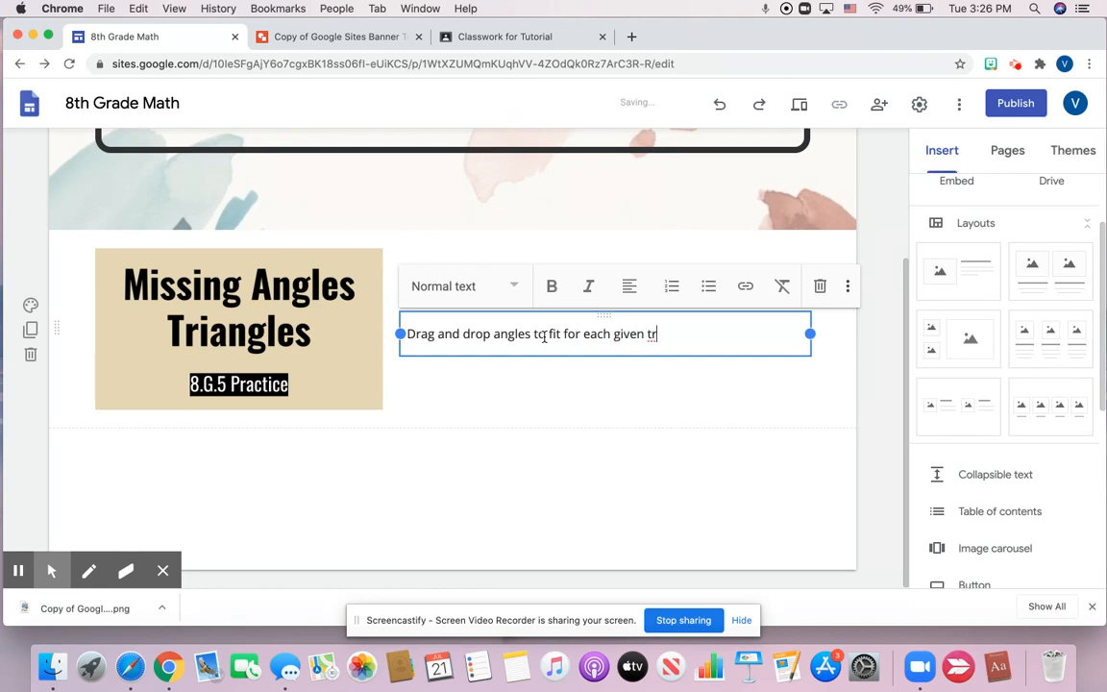
pyautogui.write('iangle.')
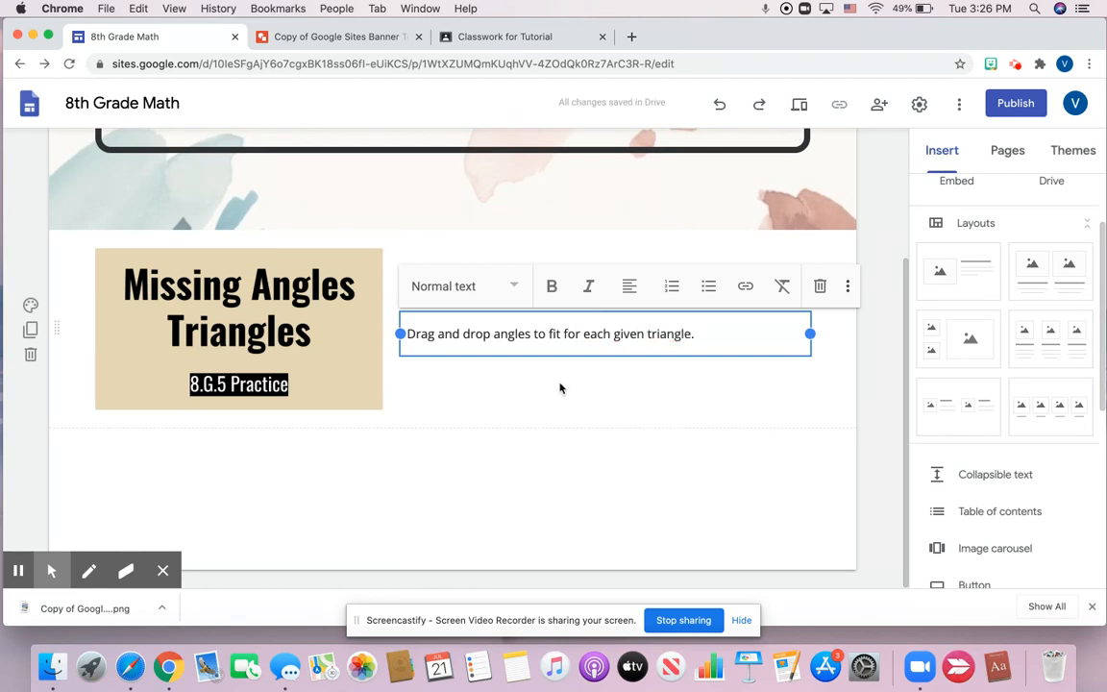
pyautogui.click(629, 285)
pyautogui.click(628, 337)
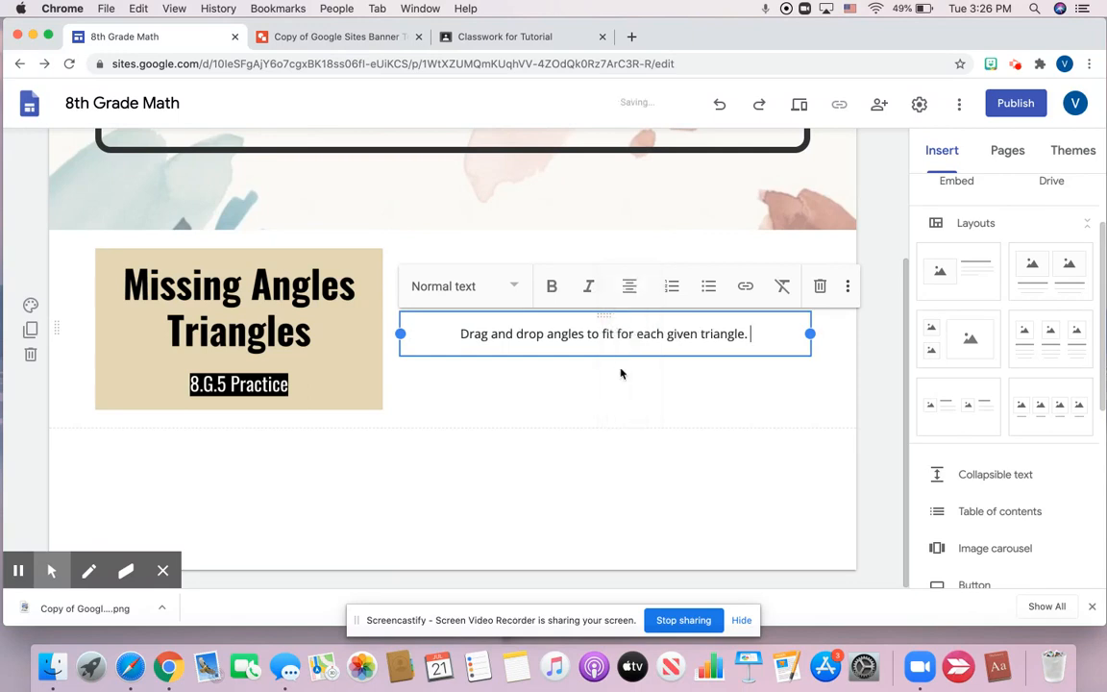
pyautogui.click(620, 374)
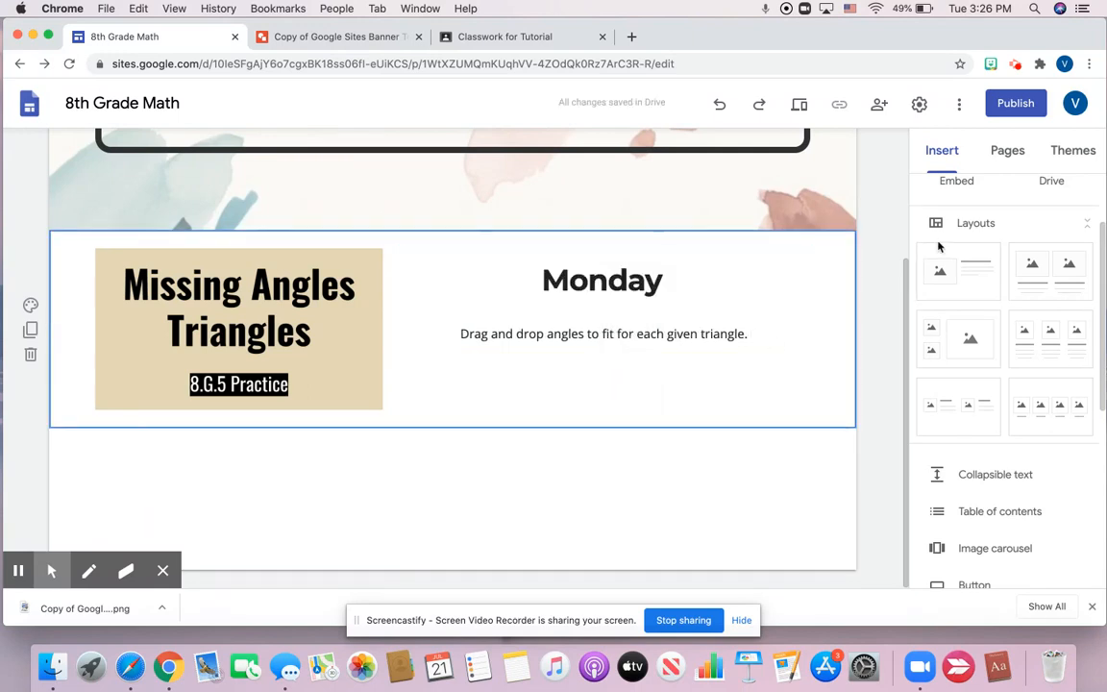
# Step: Start inserting a button on the Week 1 page and name it "Google Classroom"
pyautogui.scroll(2, 987, 295)
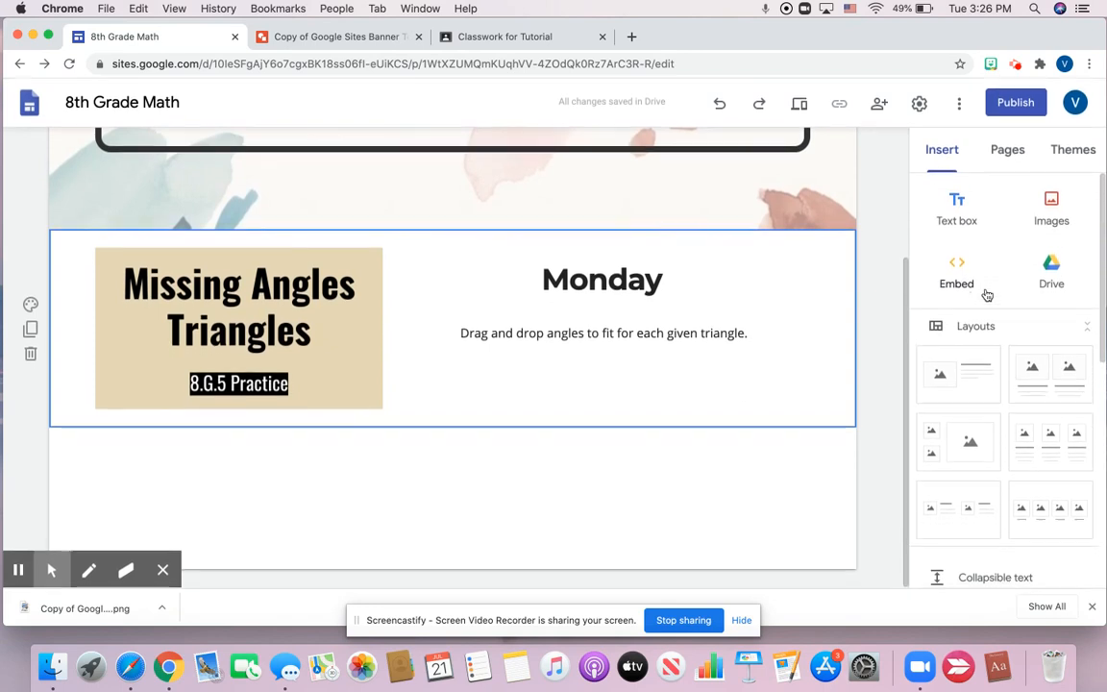
pyautogui.scroll(-3, 986, 295)
pyautogui.scroll(-5, 987, 295)
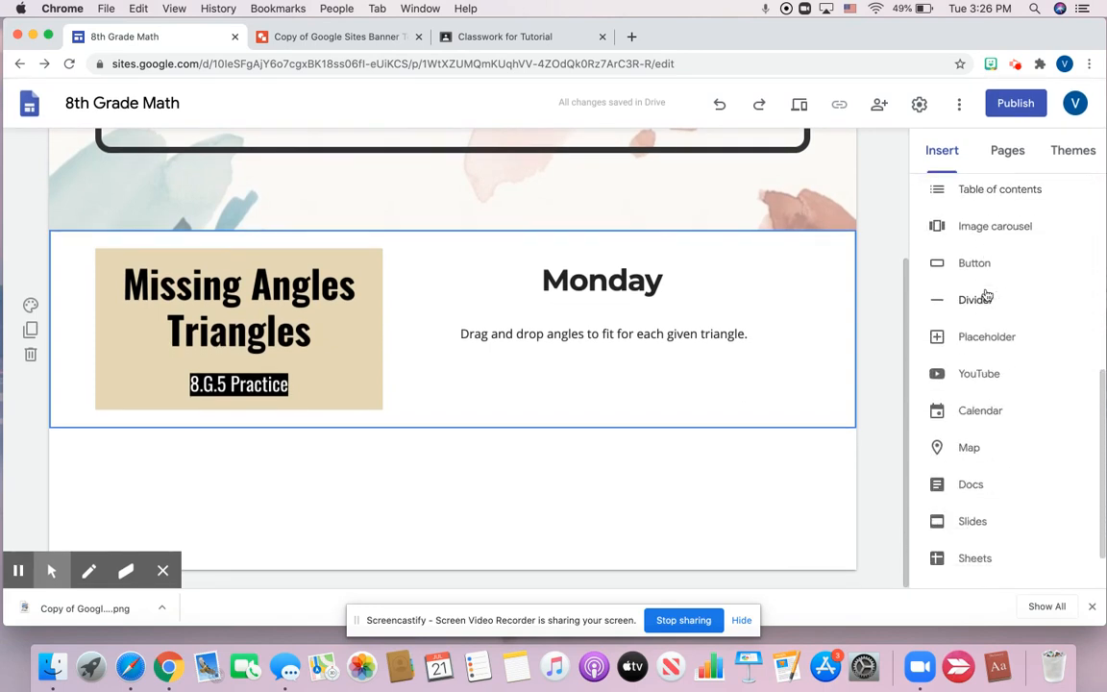
pyautogui.click(980, 263)
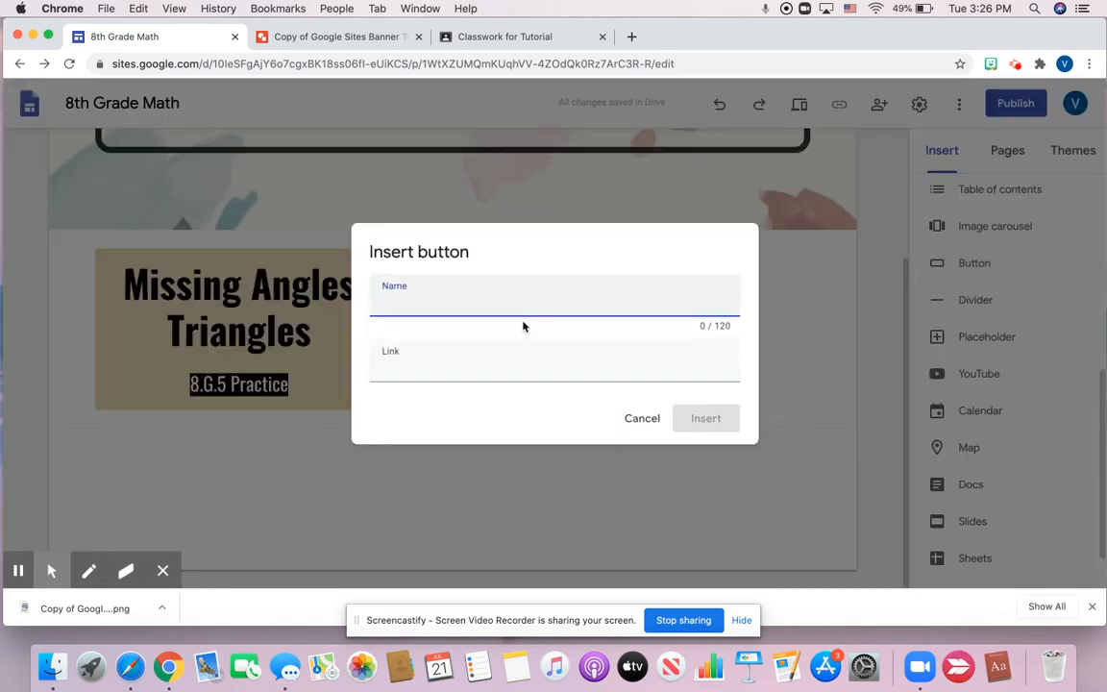
pyautogui.write('Google Clasr')
pyautogui.write('roo')
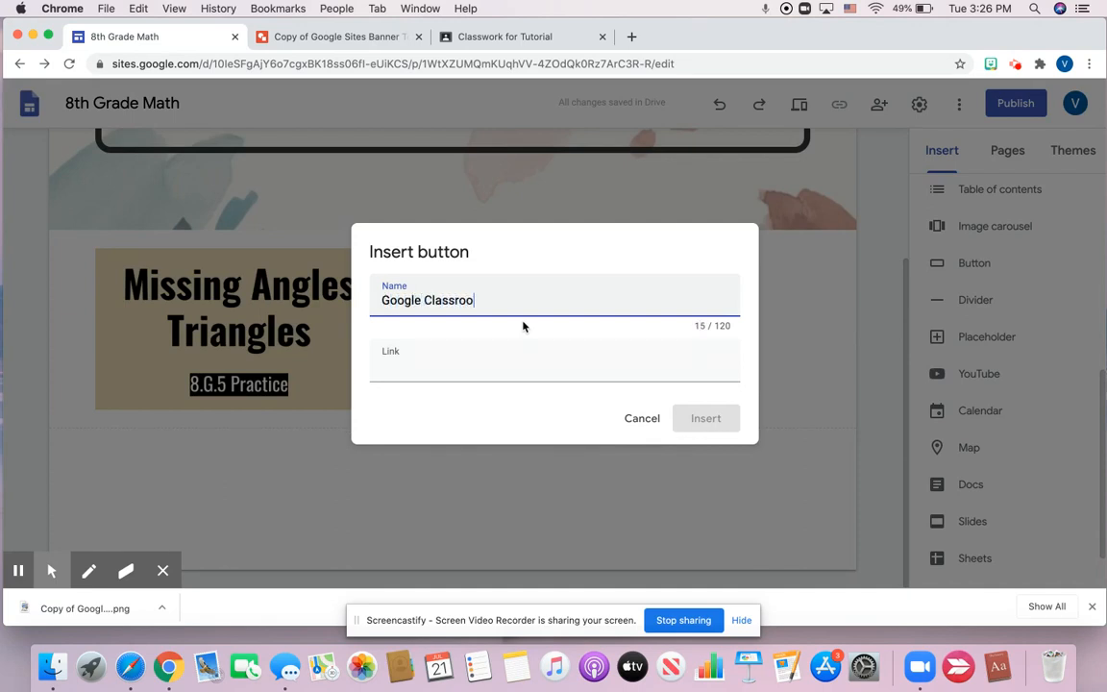
pyautogui.write('m')
pyautogui.click(401, 373)
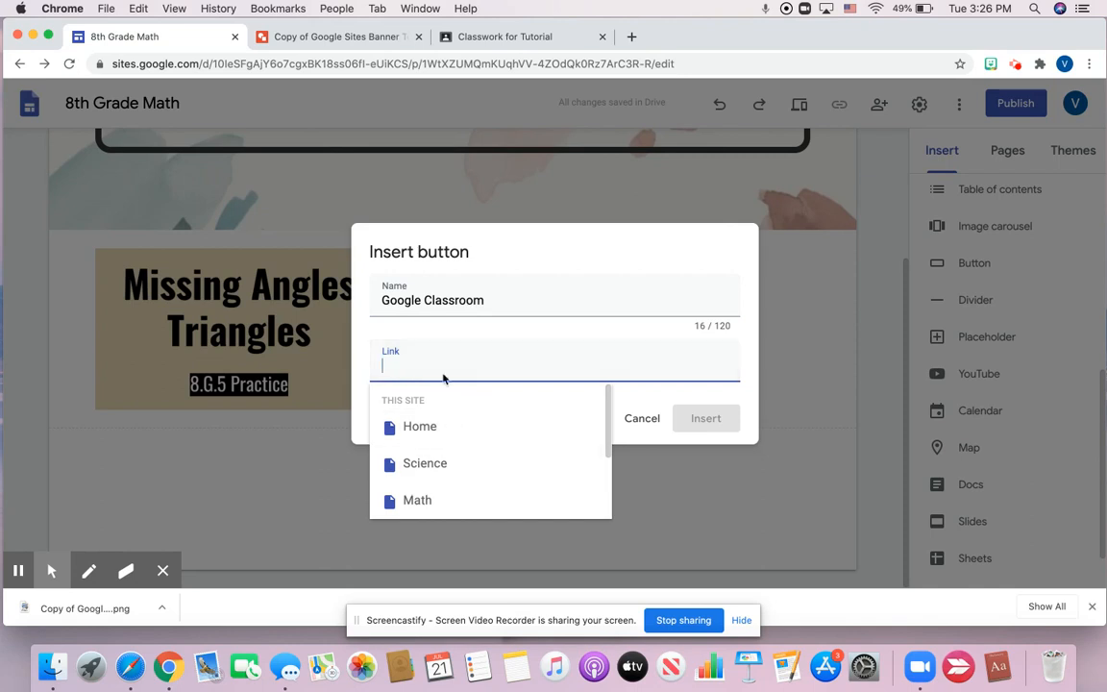
# Step: Copy the Monday Google Slides Activity's link from Google Classroom and paste it as the new button's link on the site
pyautogui.click(448, 37)
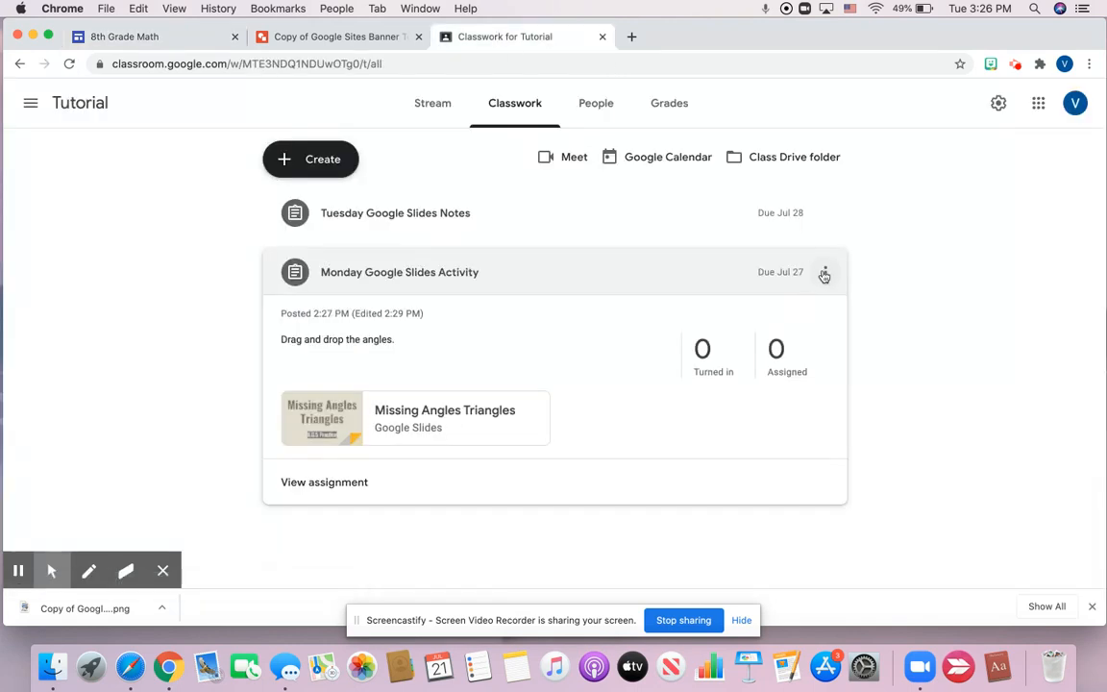
pyautogui.click(825, 272)
pyautogui.click(791, 356)
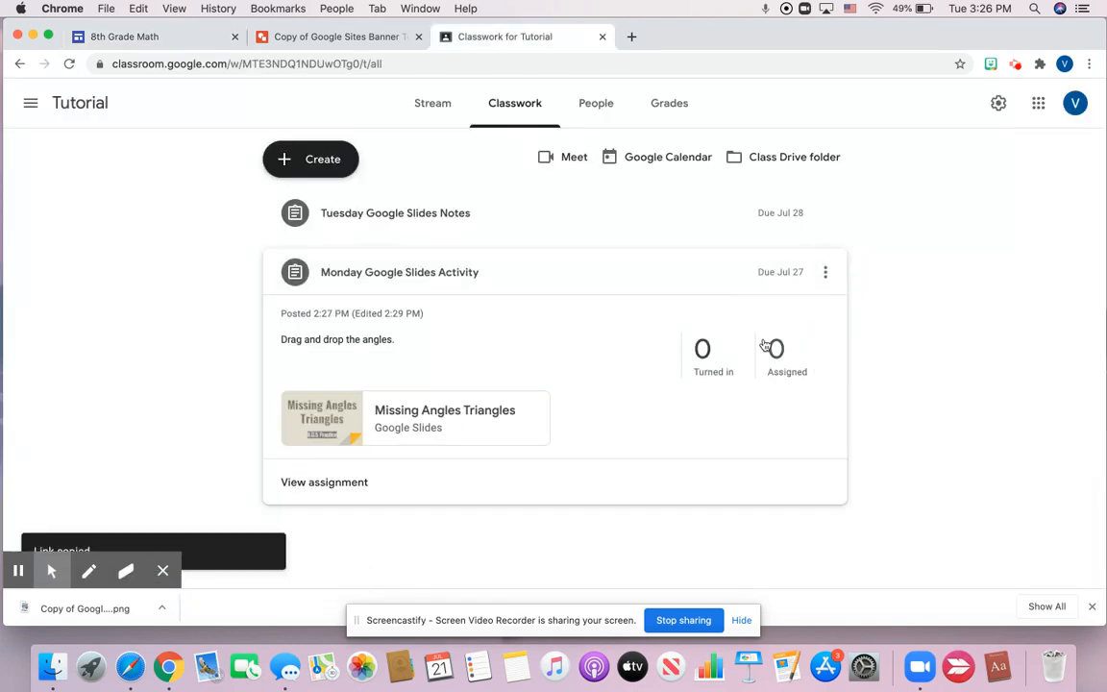
pyautogui.click(161, 37)
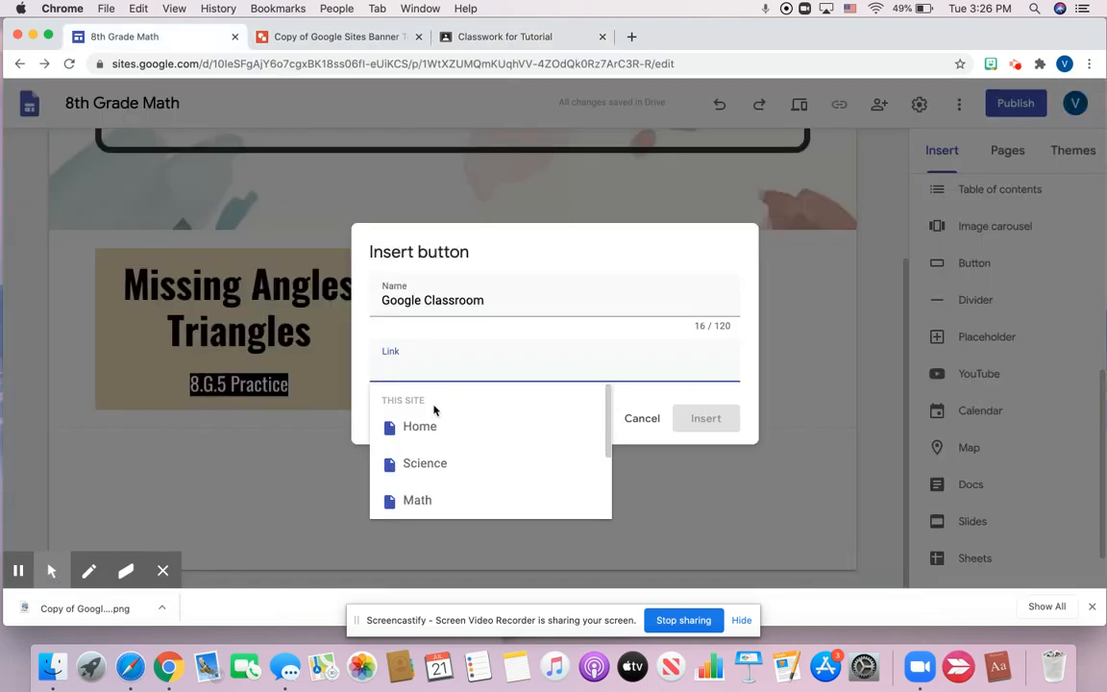
pyautogui.rightClick(417, 364)
pyautogui.click(448, 465)
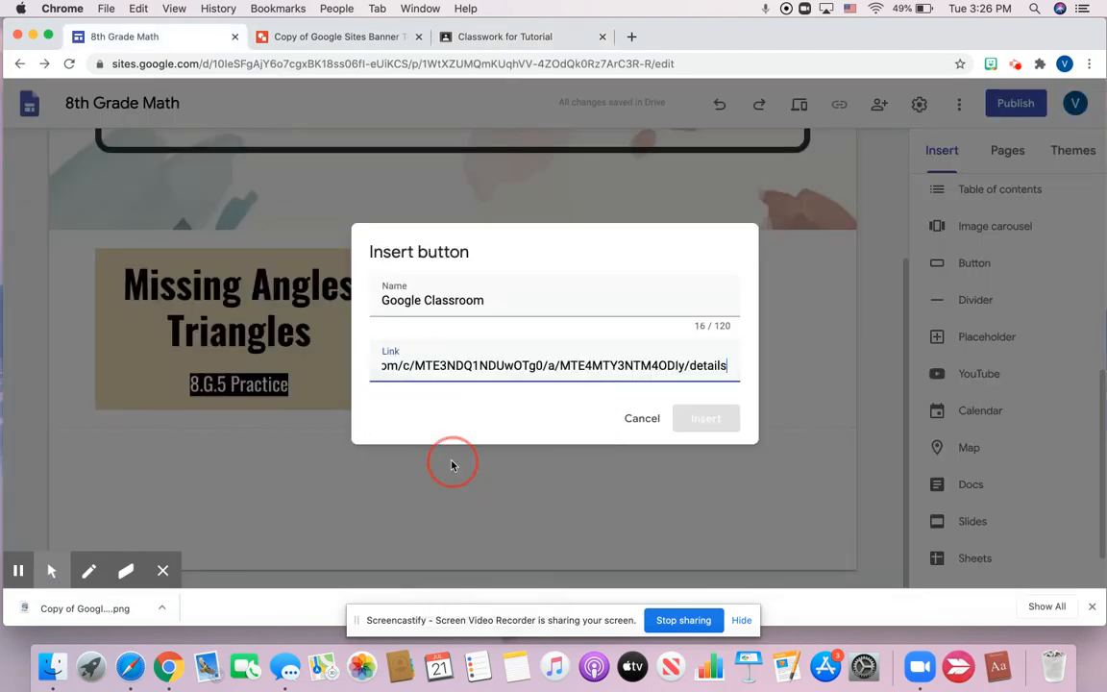
# Step: Insert the "Google Classroom" button, place it beneath the Monday instructions, and check its name and link without changing them
pyautogui.click(716, 419)
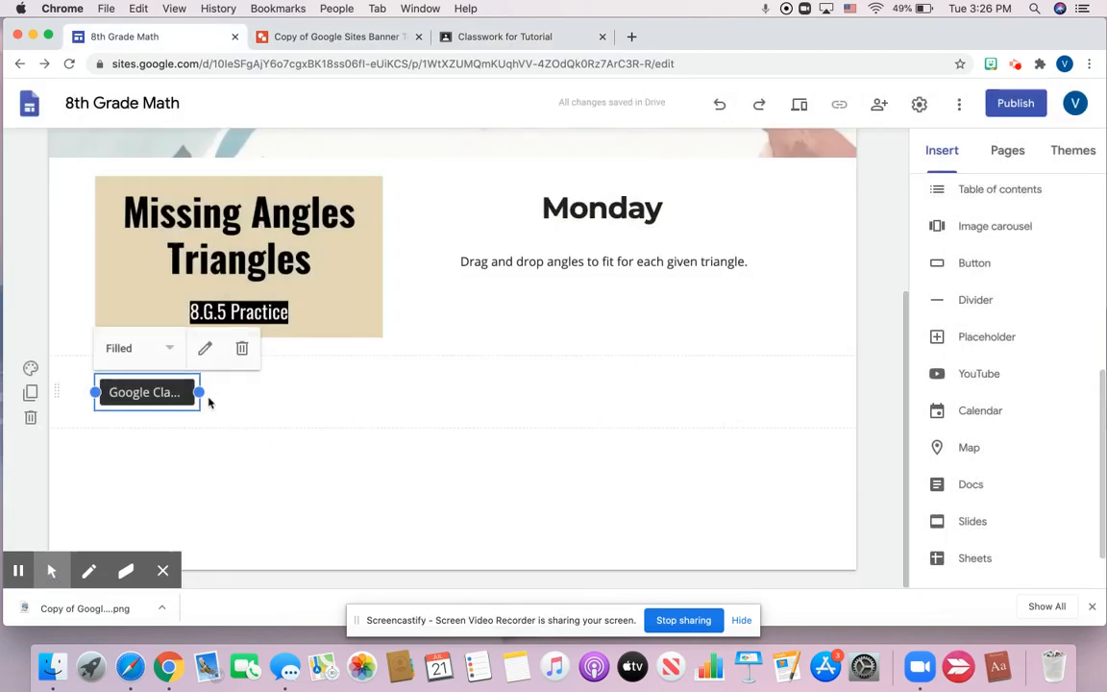
pyautogui.moveTo(146, 392); pyautogui.dragTo(542, 314)
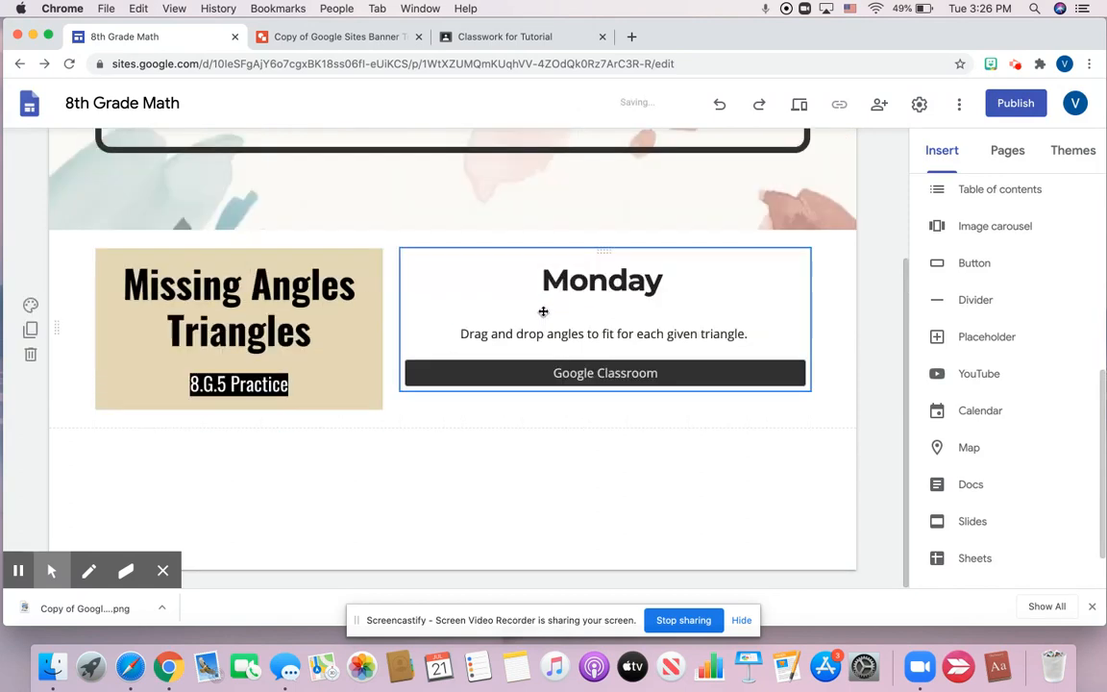
pyautogui.click(604, 374)
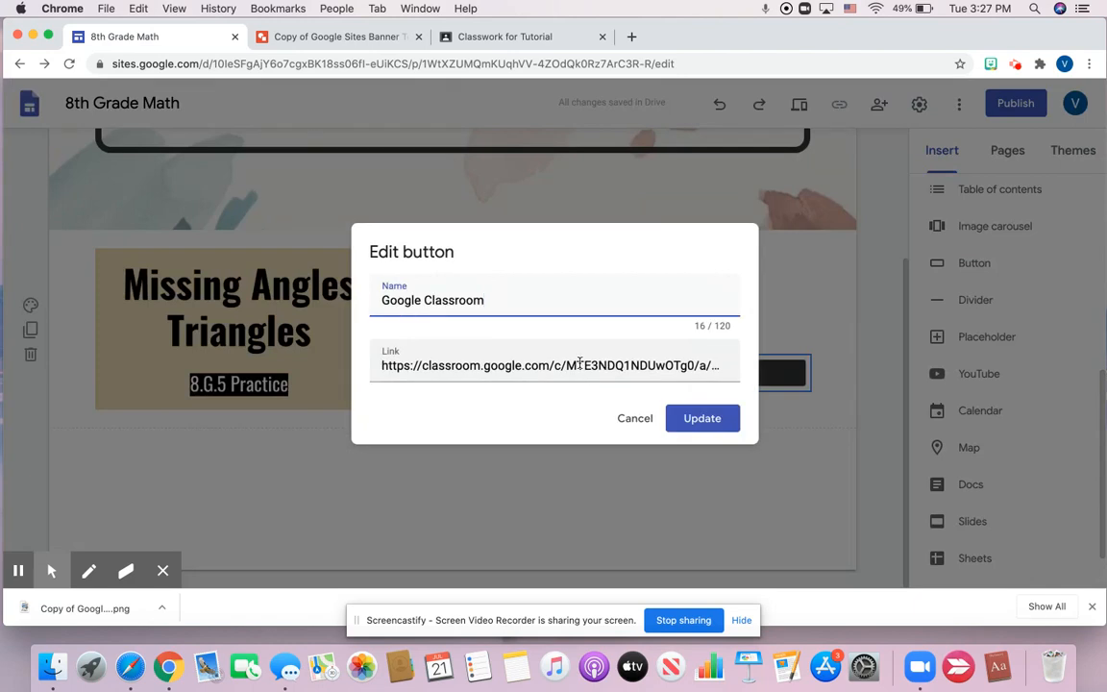
pyautogui.click(640, 423)
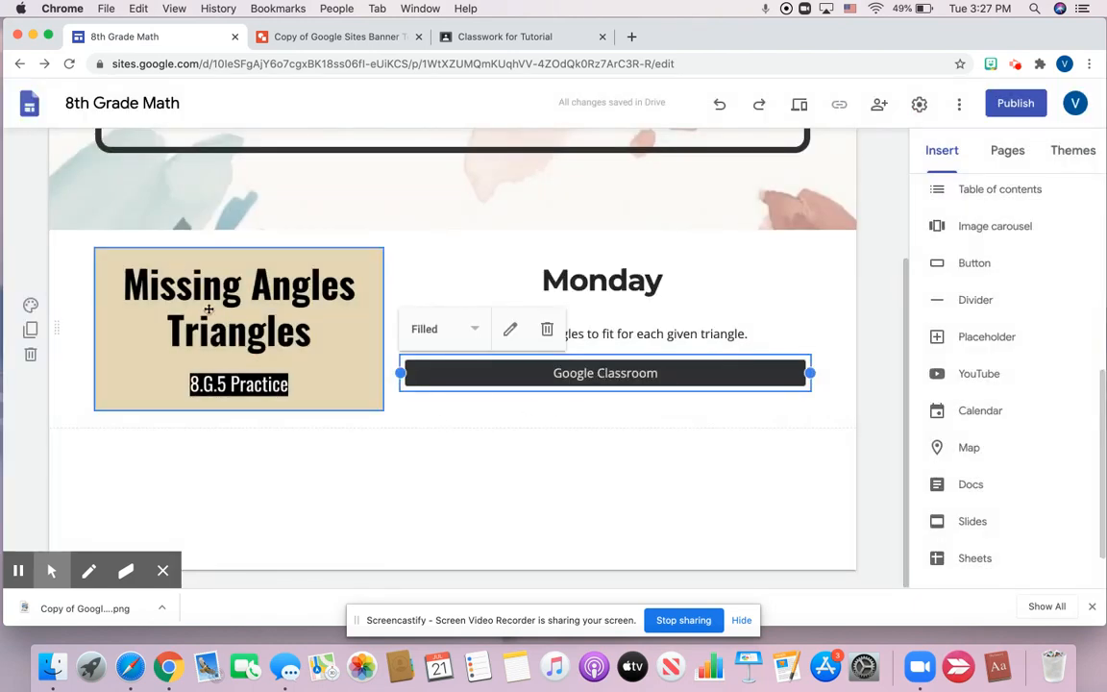
# Step: Link the Missing Angles Triangles image to the Monday Google Slides Activity by pasting the copied Classroom link
pyautogui.click(220, 333)
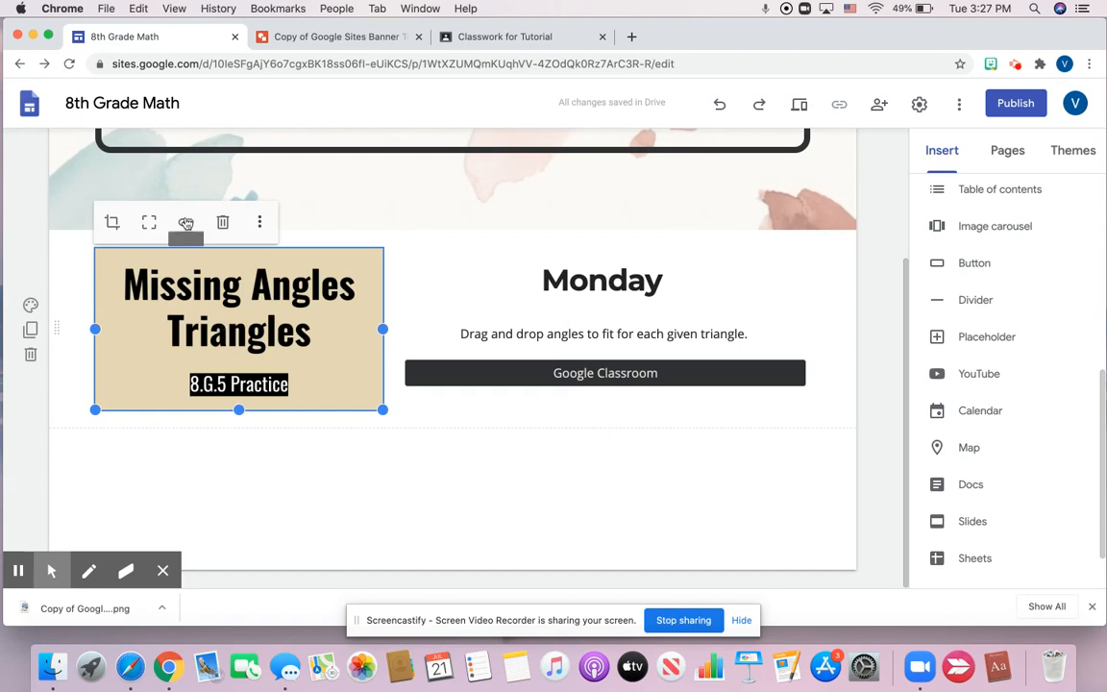
pyautogui.click(185, 223)
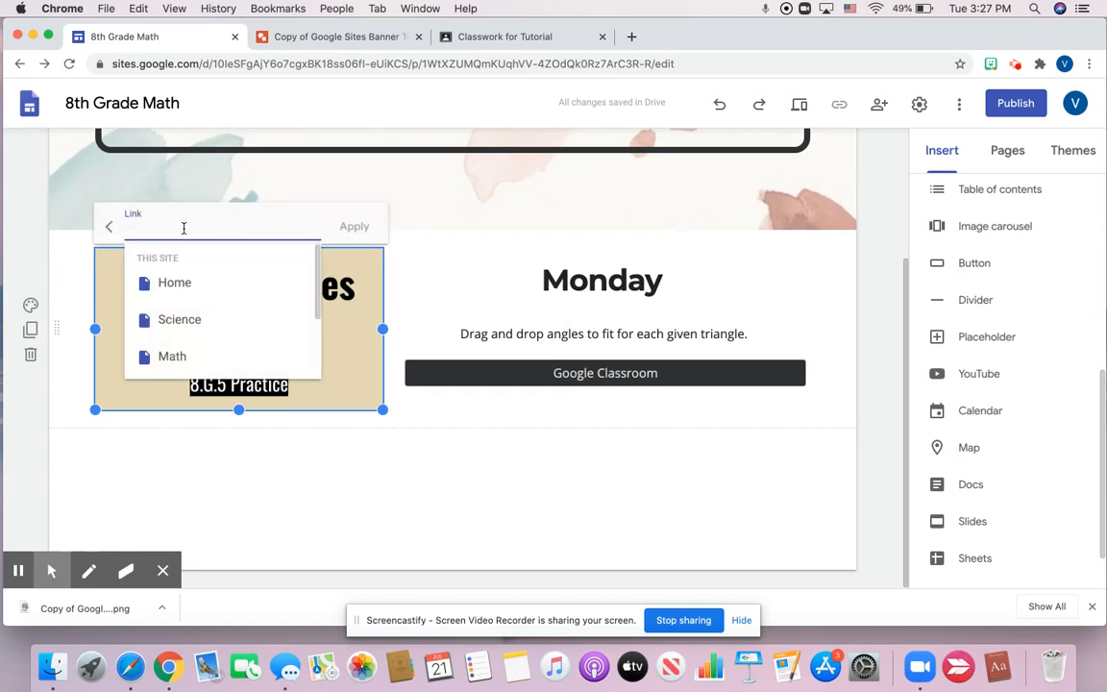
pyautogui.rightClick(183, 230)
pyautogui.click(212, 325)
pyautogui.click(355, 221)
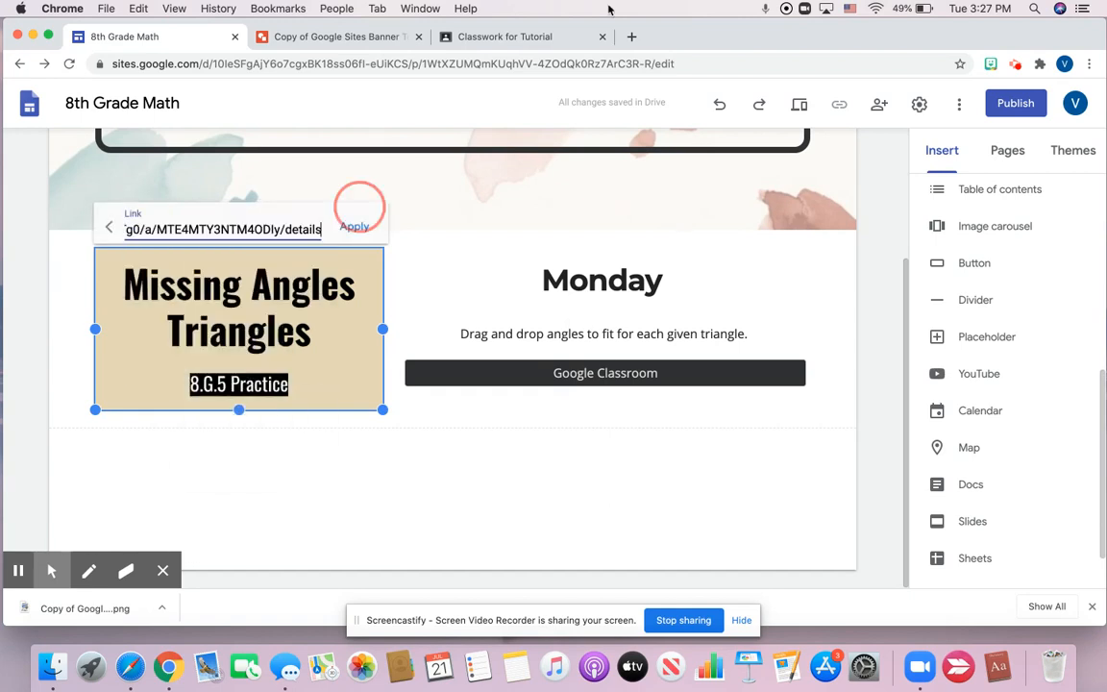
pyautogui.click(519, 37)
pyautogui.click(827, 272)
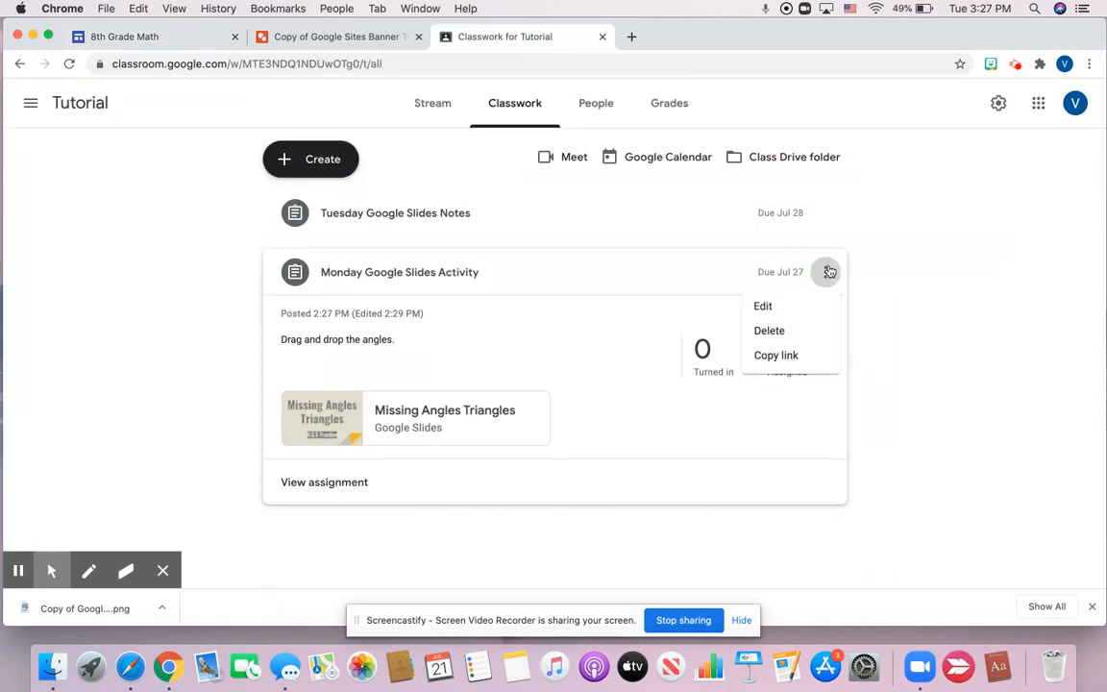
pyautogui.click(186, 37)
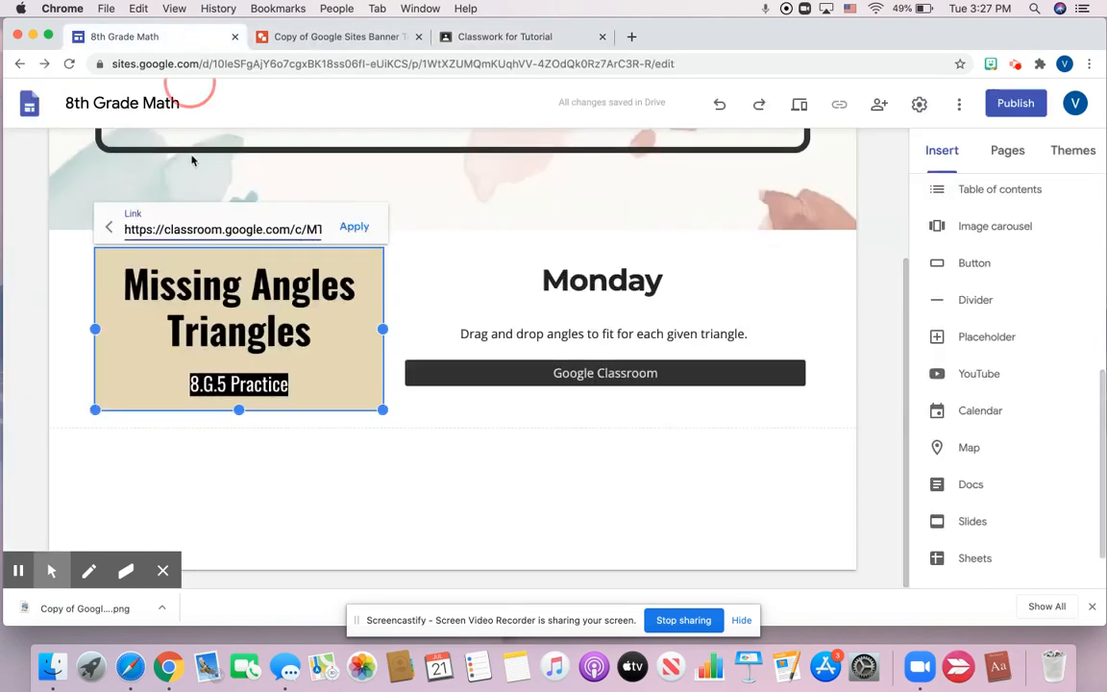
pyautogui.click(354, 222)
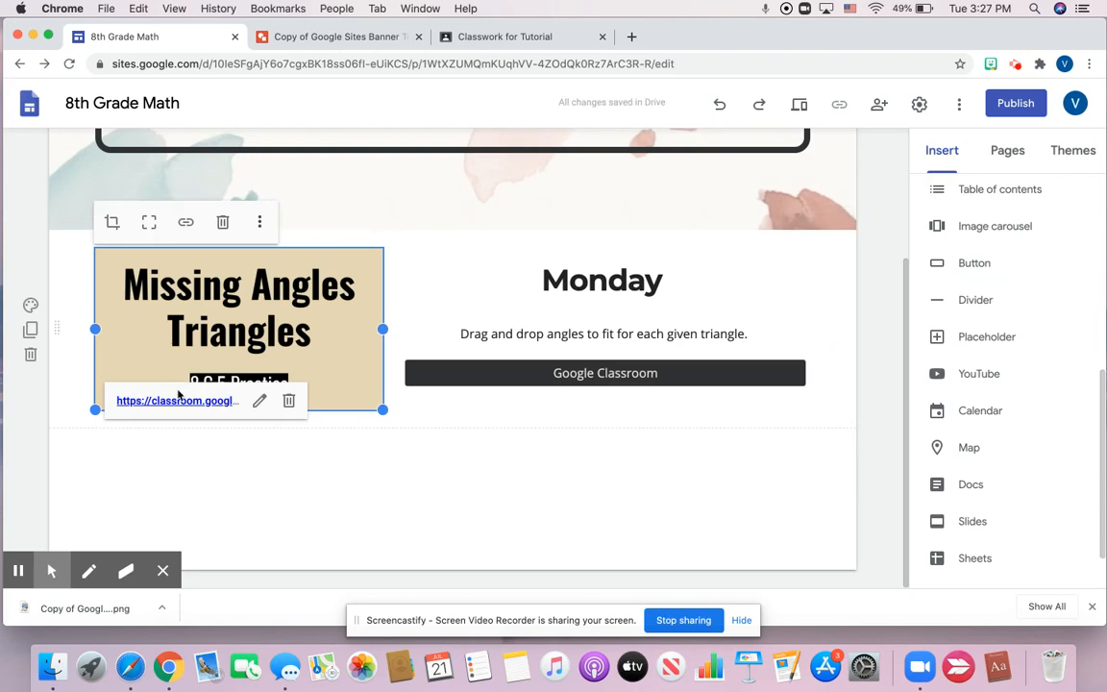
pyautogui.click(272, 511)
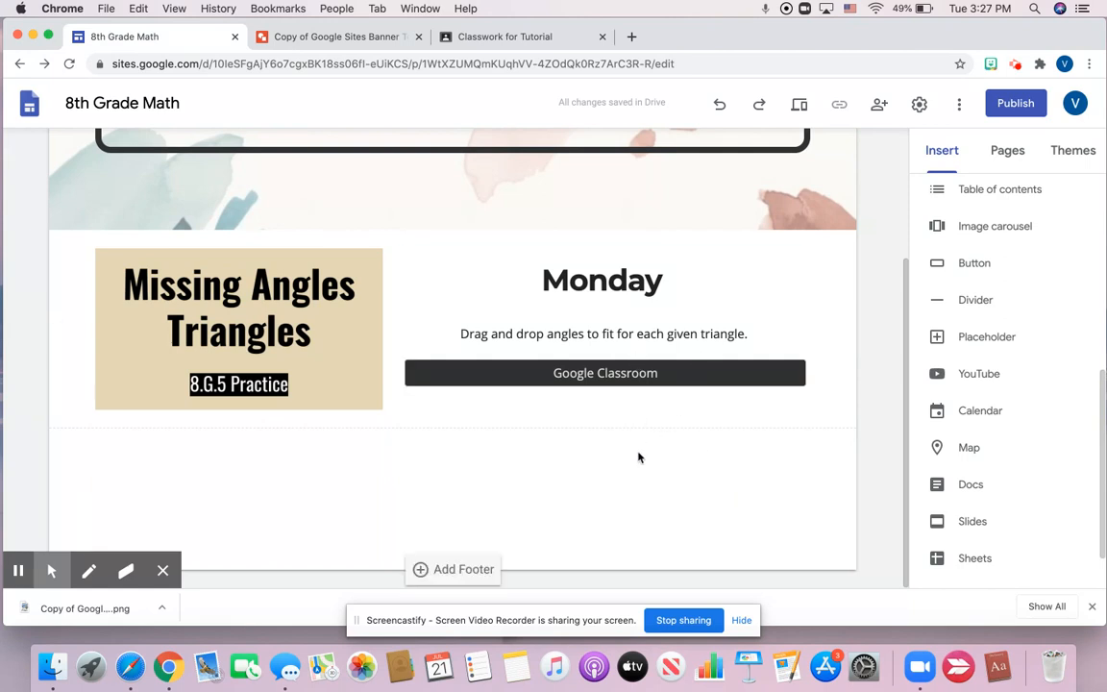
pyautogui.scroll(5, 1004, 286)
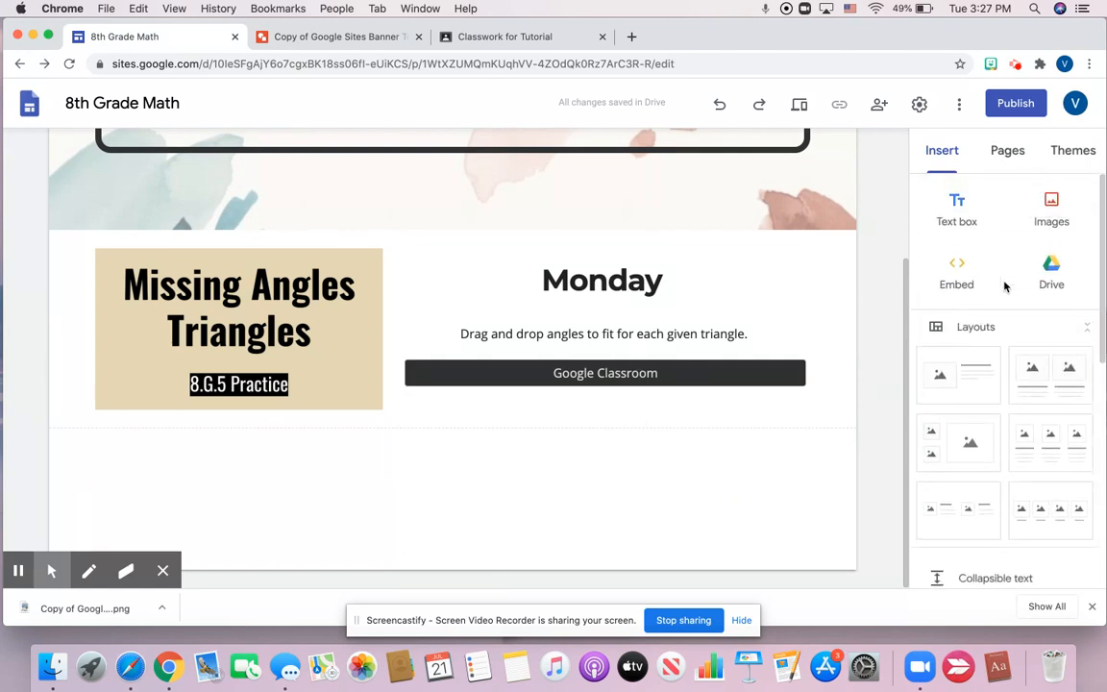
pyautogui.click(964, 384)
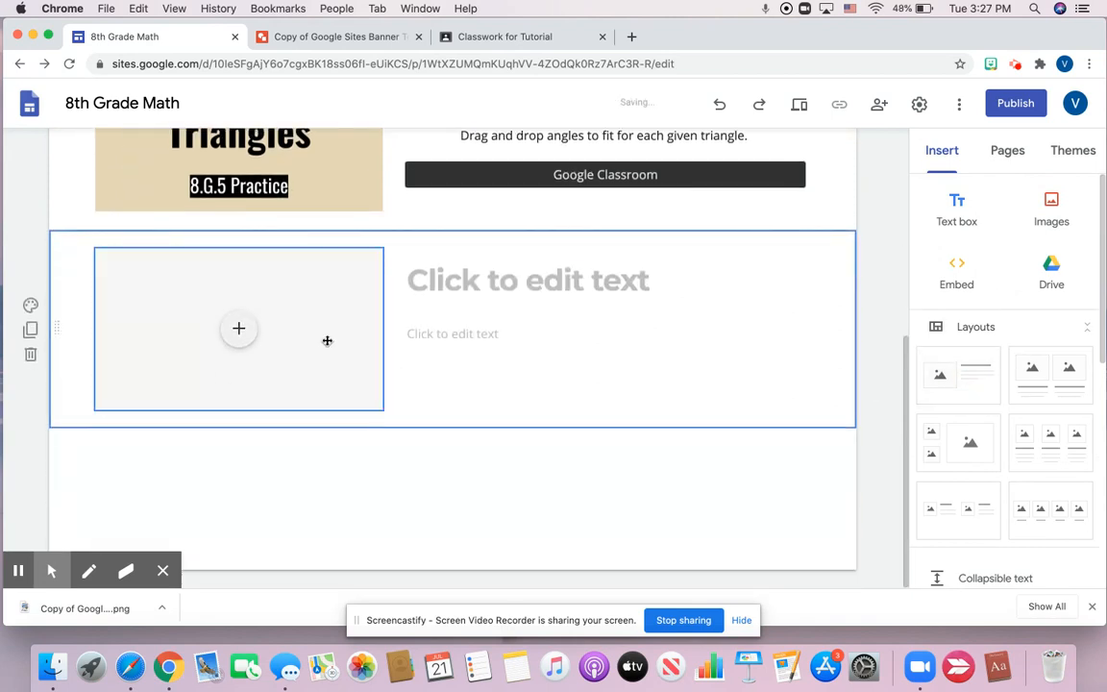
pyautogui.moveTo(328, 339); pyautogui.dragTo(689, 312)
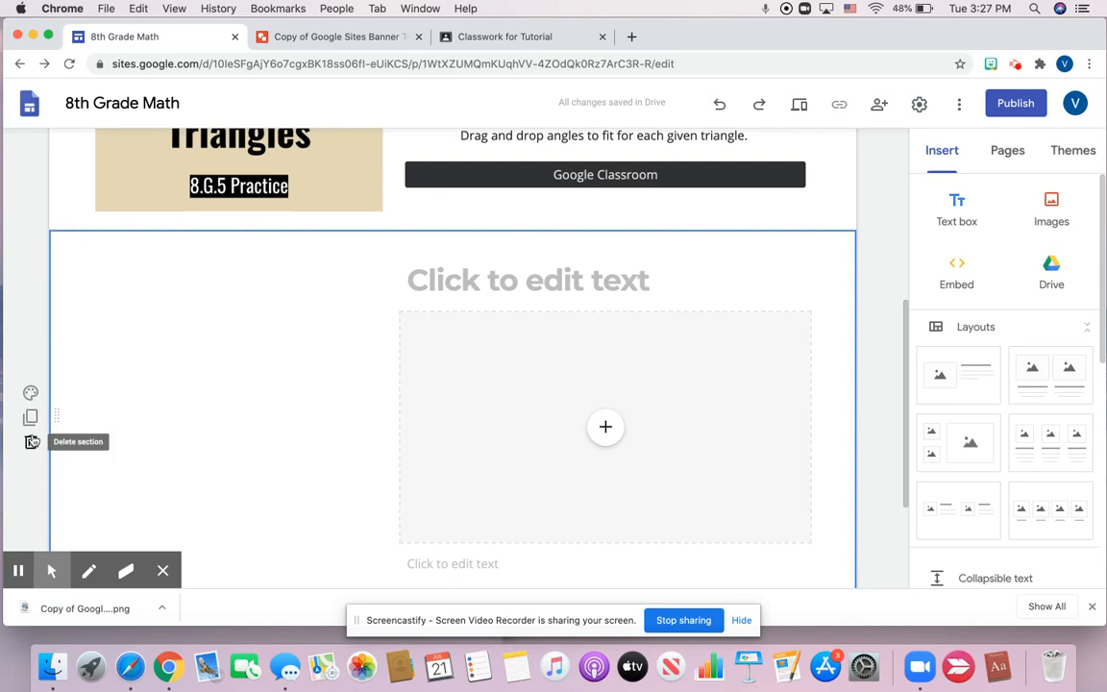
pyautogui.scroll(-1, 265, 389)
pyautogui.scroll(-1, 265, 390)
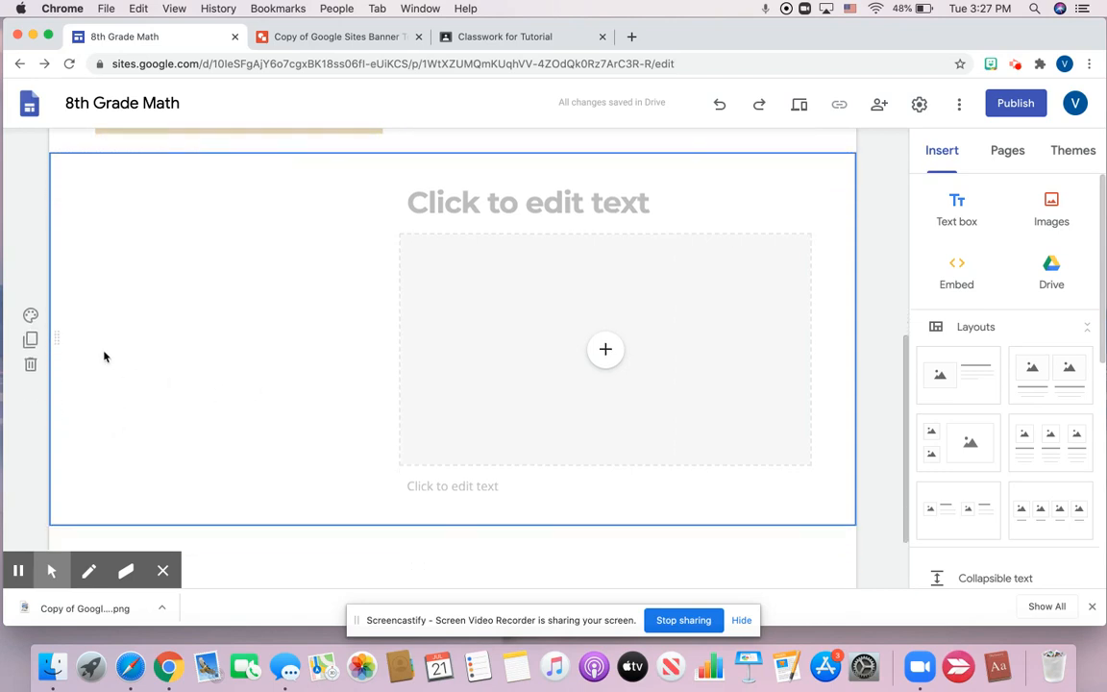
pyautogui.click(30, 364)
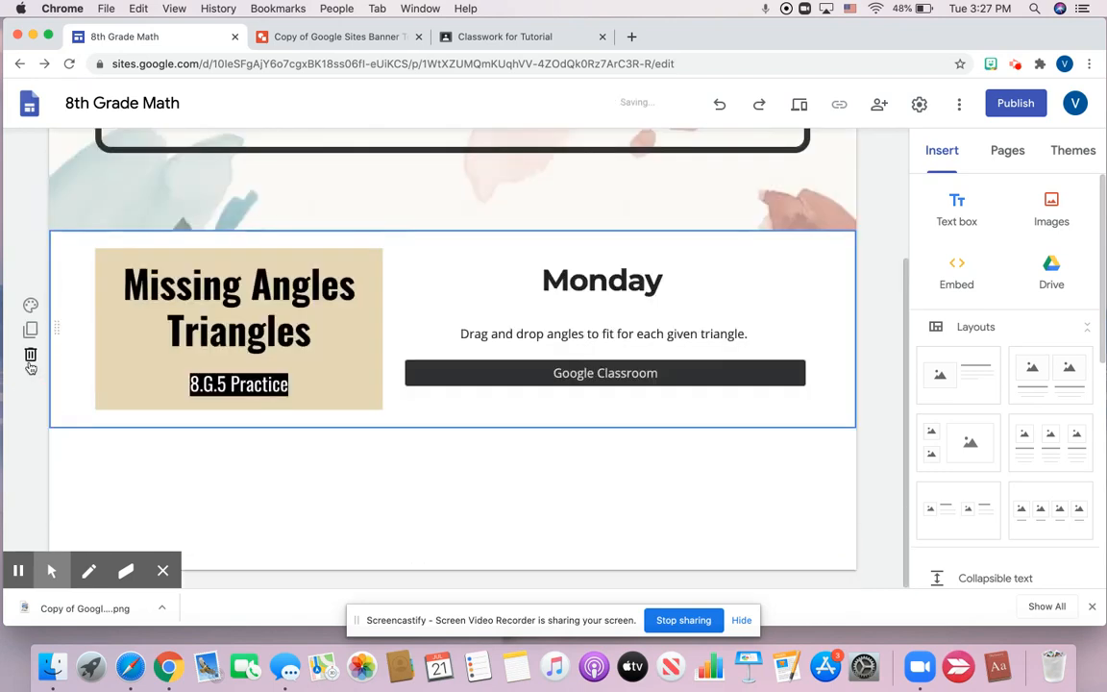
pyautogui.click(958, 388)
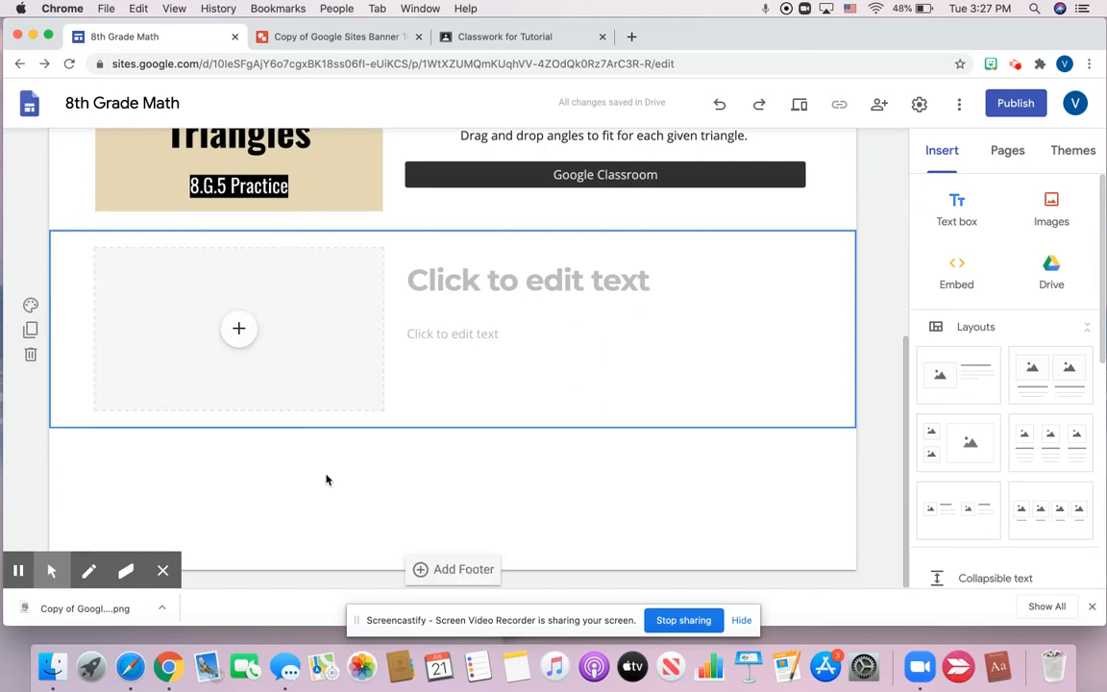
pyautogui.moveTo(352, 313); pyautogui.dragTo(457, 298)
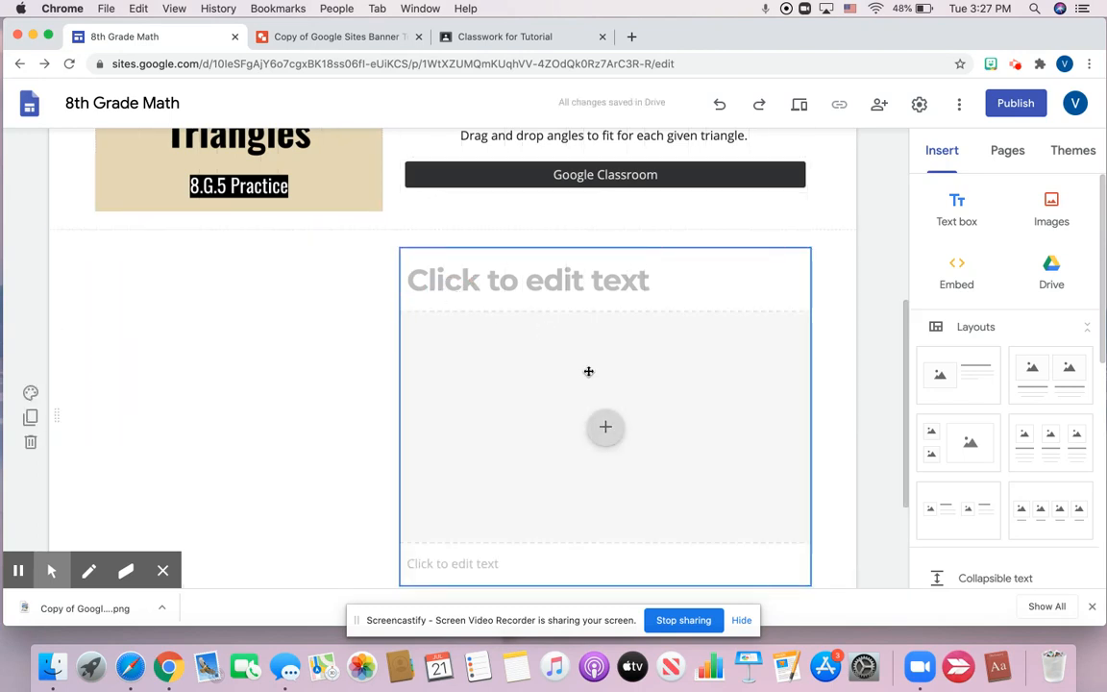
pyautogui.scroll(-2, 588, 371)
pyautogui.click(30, 343)
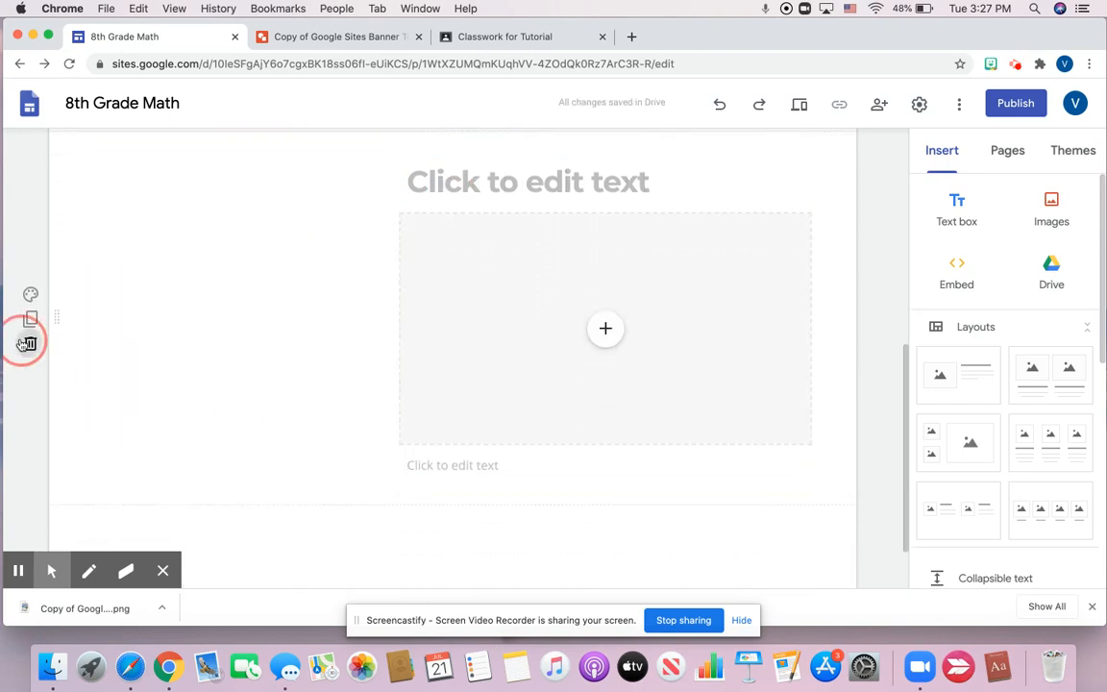
# Step: Add an image-and-text layout section below the Monday section and move its image placeholder to the right of the text
pyautogui.click(953, 373)
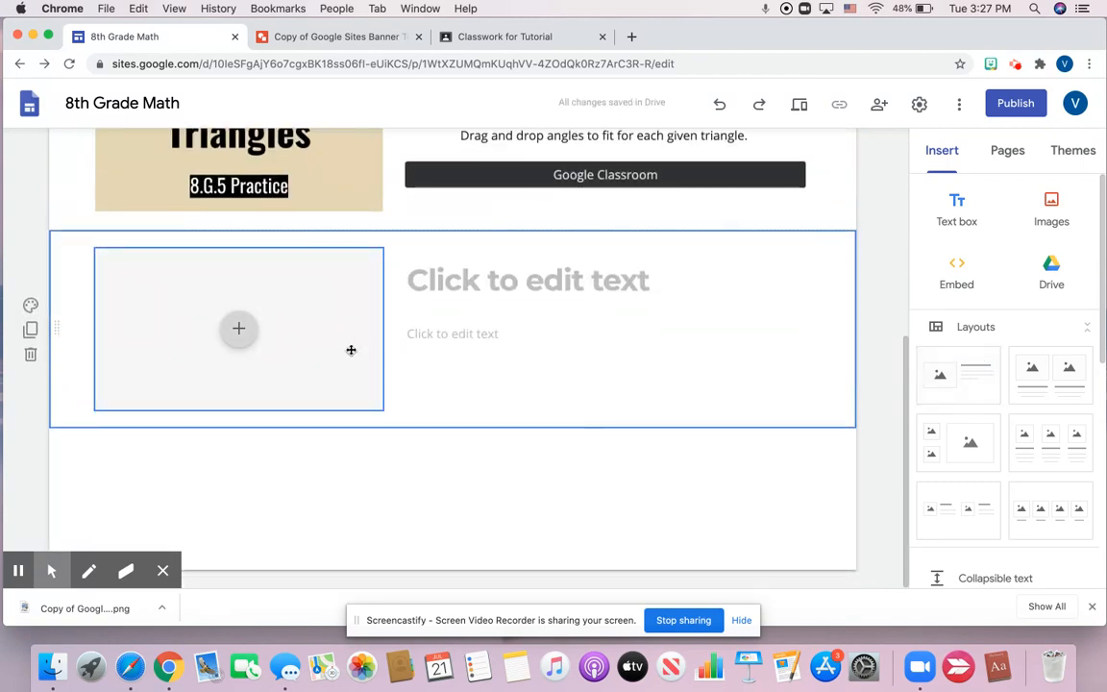
pyautogui.moveTo(351, 350); pyautogui.dragTo(440, 334)
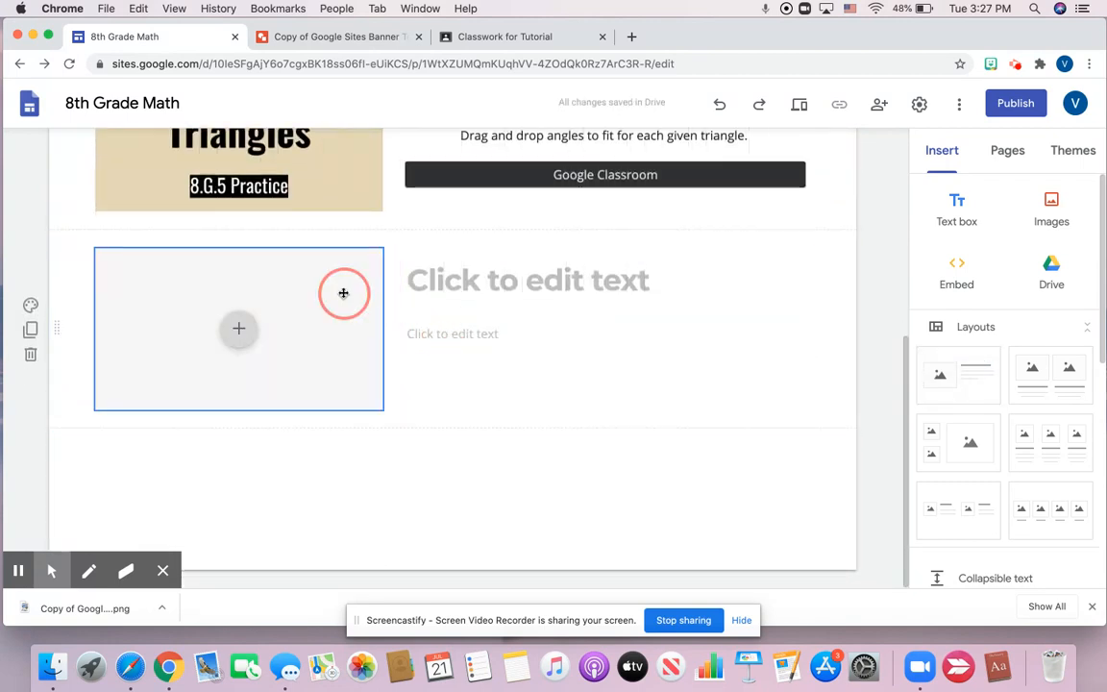
pyautogui.moveTo(343, 292); pyautogui.dragTo(715, 286)
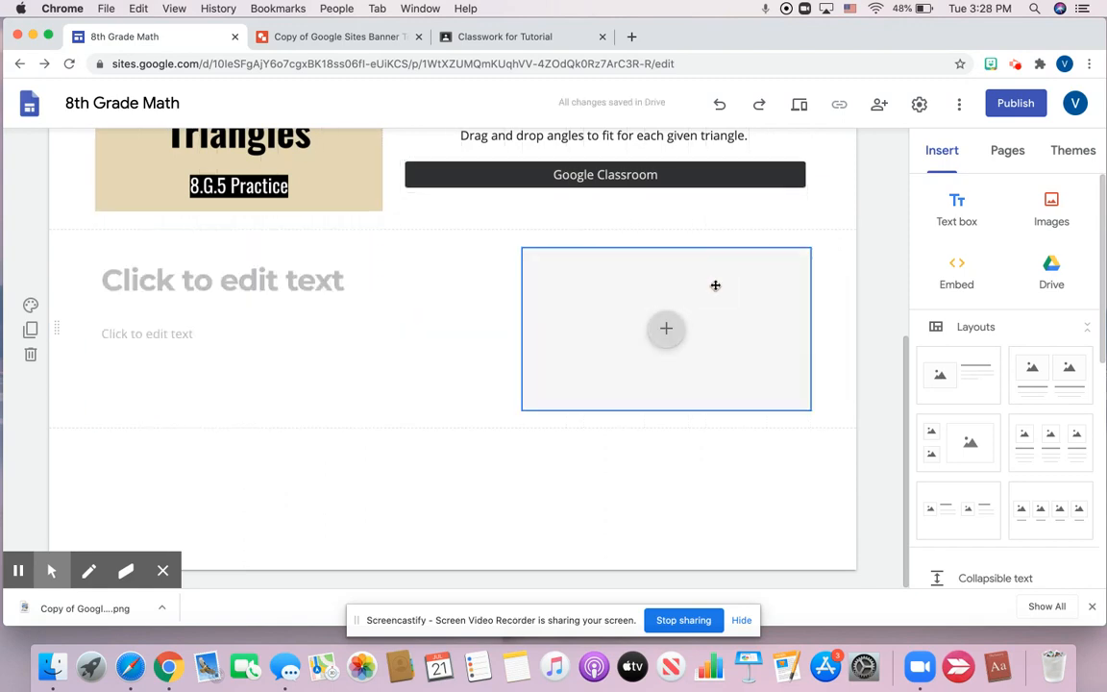
# Step: Enter "Tuesday" as the new section's heading and center it
pyautogui.click(263, 281)
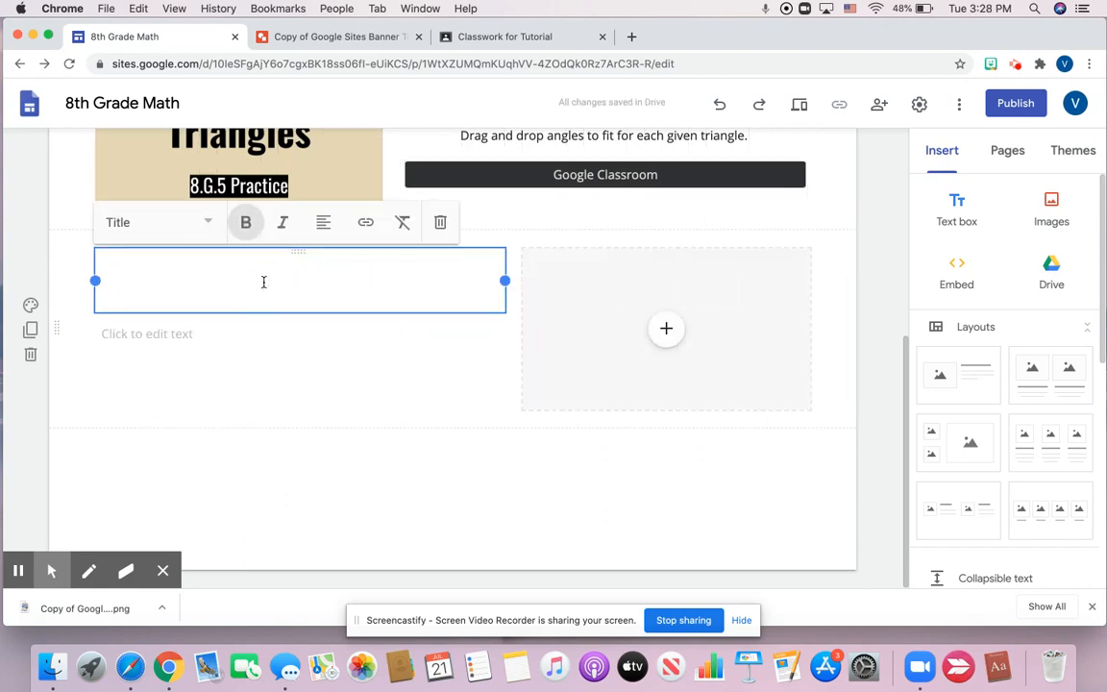
pyautogui.write('Tuesday')
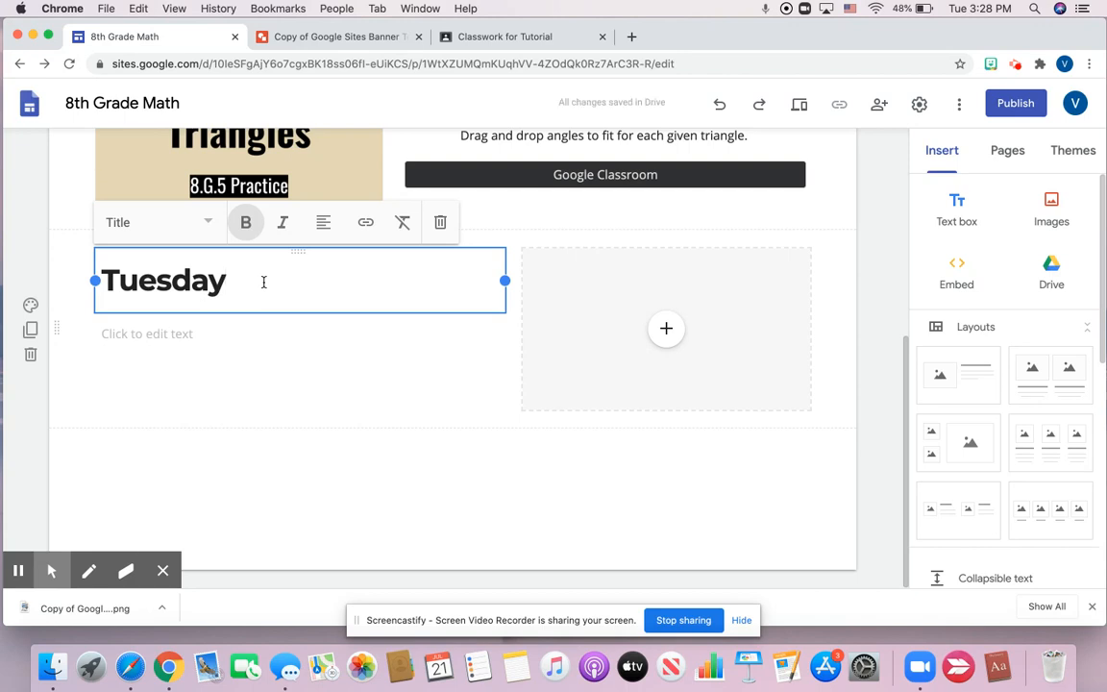
pyautogui.doubleClick(173, 283)
pyautogui.click(323, 222)
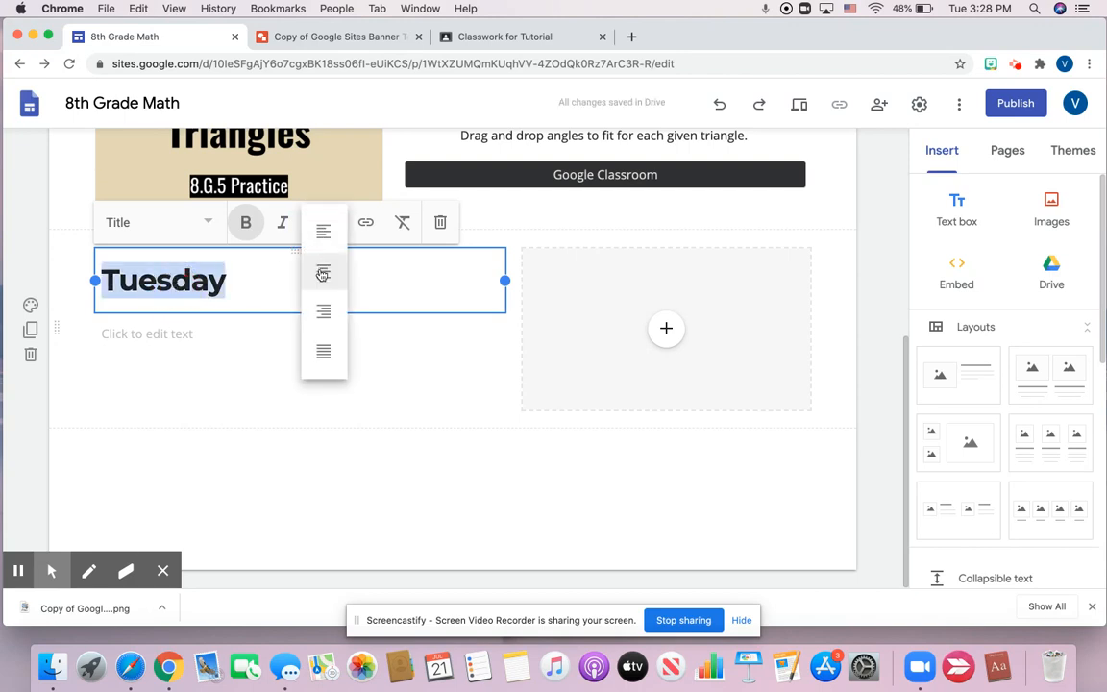
pyautogui.click(323, 274)
pyautogui.scroll(3, 338, 264)
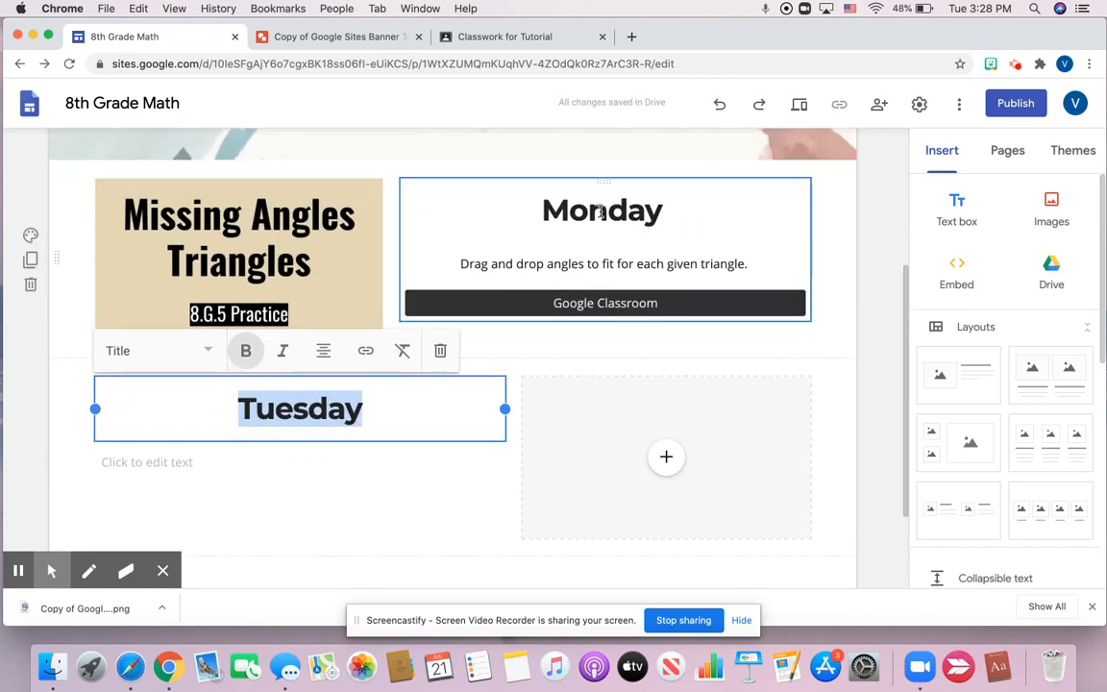
pyautogui.click(600, 209)
# Step: Expand the Tuesday Google Slides Notes in Google Classroom, copy its link, and return to the 8th Grade Math site
pyautogui.click(409, 469)
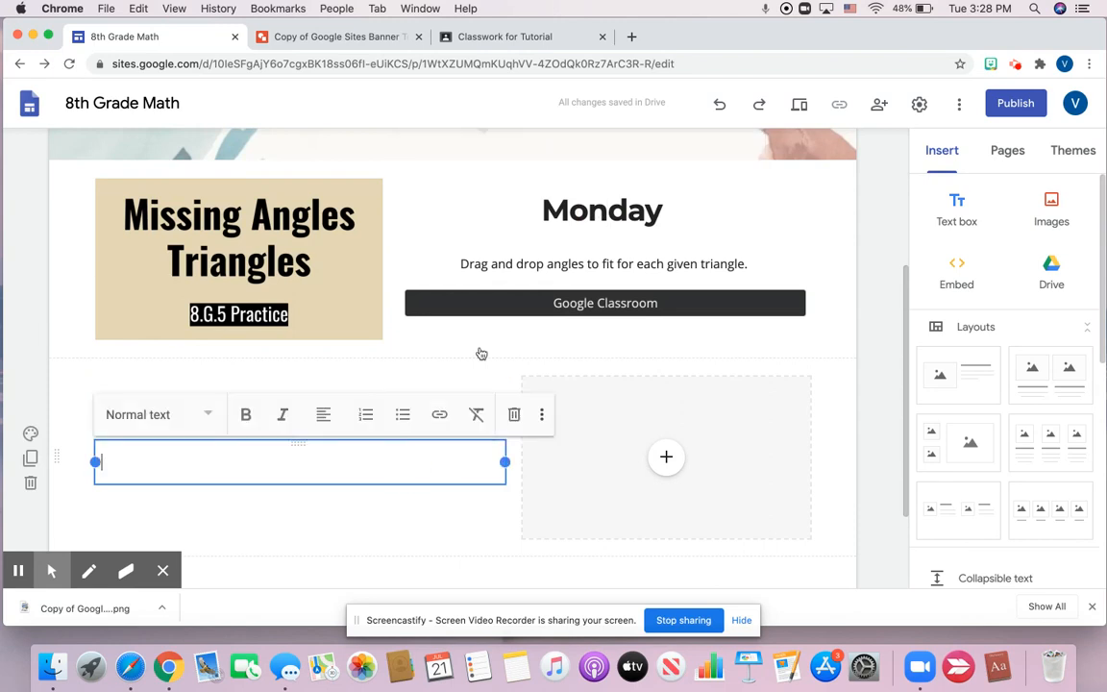
pyautogui.click(480, 36)
pyautogui.click(492, 212)
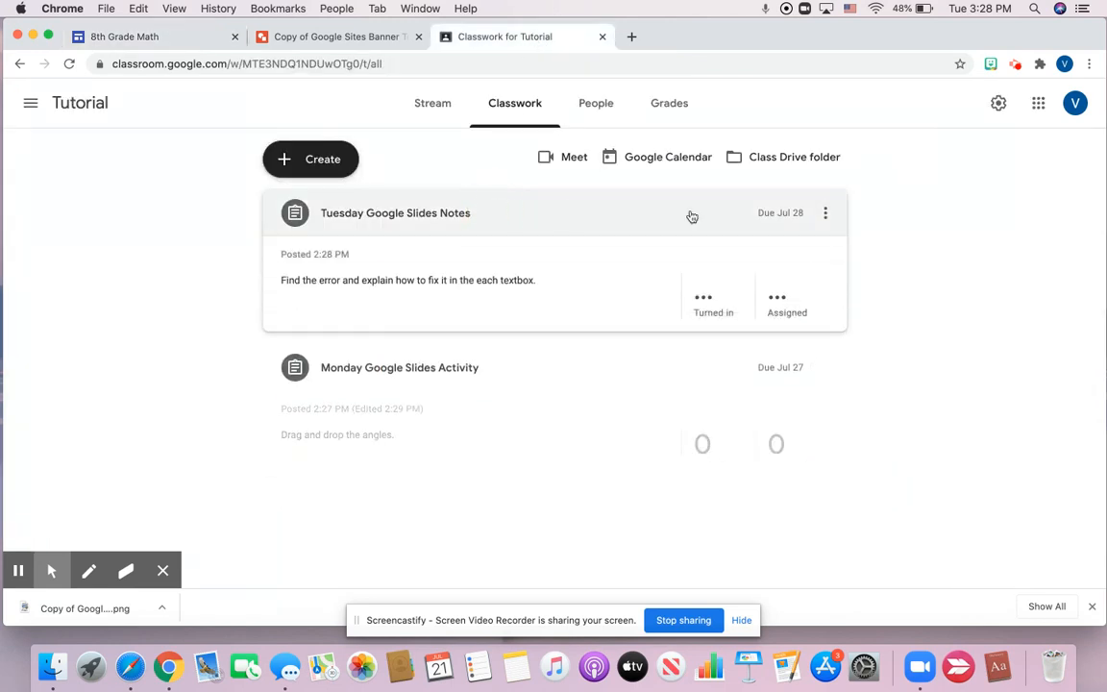
pyautogui.click(824, 212)
pyautogui.click(805, 302)
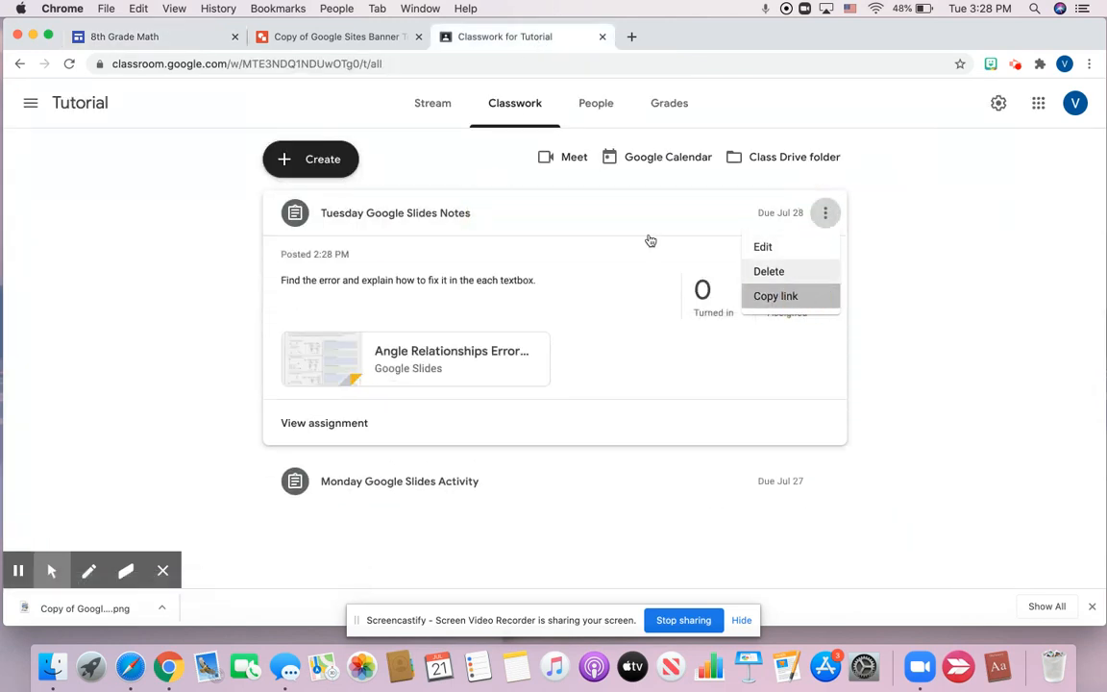
pyautogui.click(125, 37)
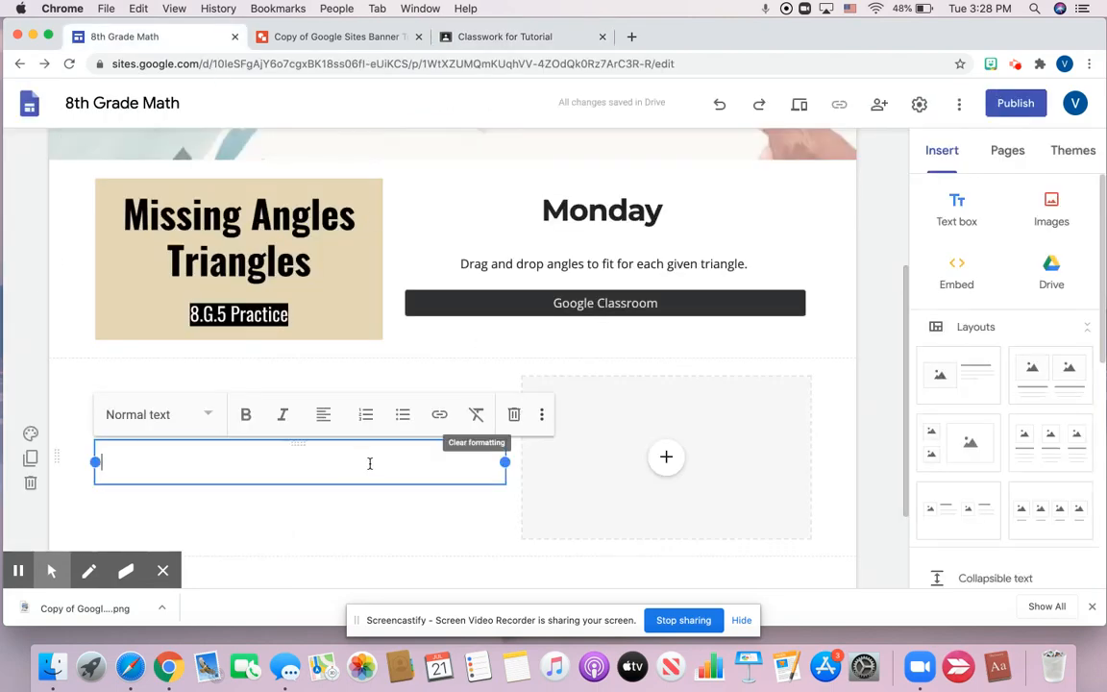
pyautogui.click(555, 36)
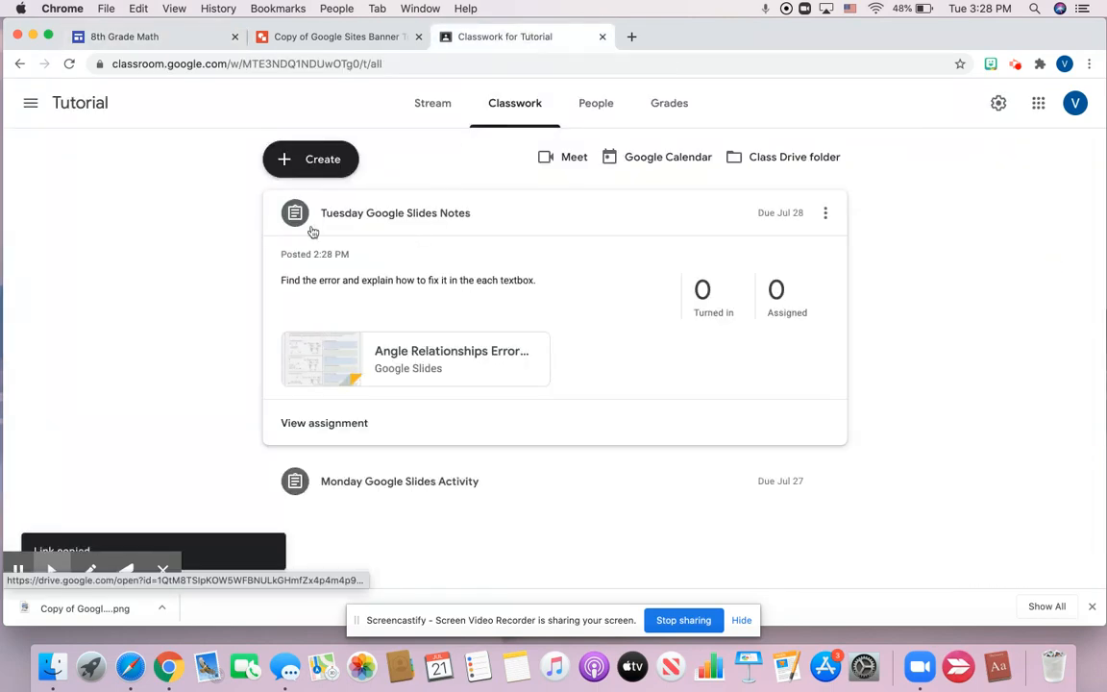
pyautogui.click(161, 37)
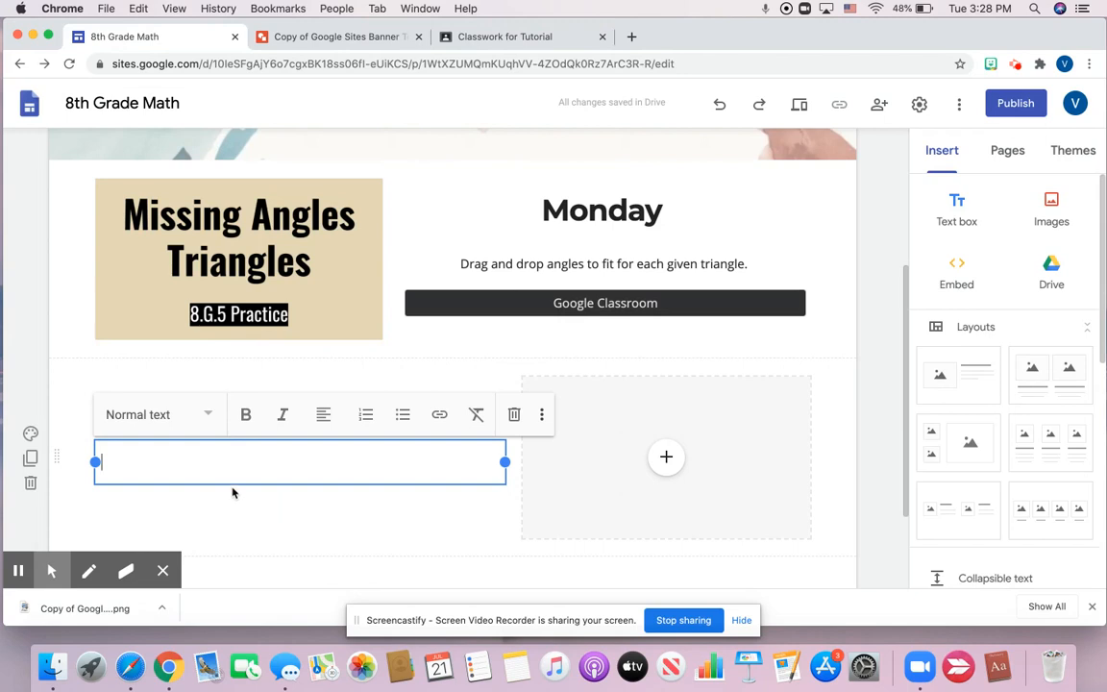
# Step: Copy the Tuesday Google Slides Notes instructions from Google Classroom into the text below the site's Tuesday heading, removing the extra blank lines
pyautogui.click(509, 36)
pyautogui.tripleClick(426, 279)
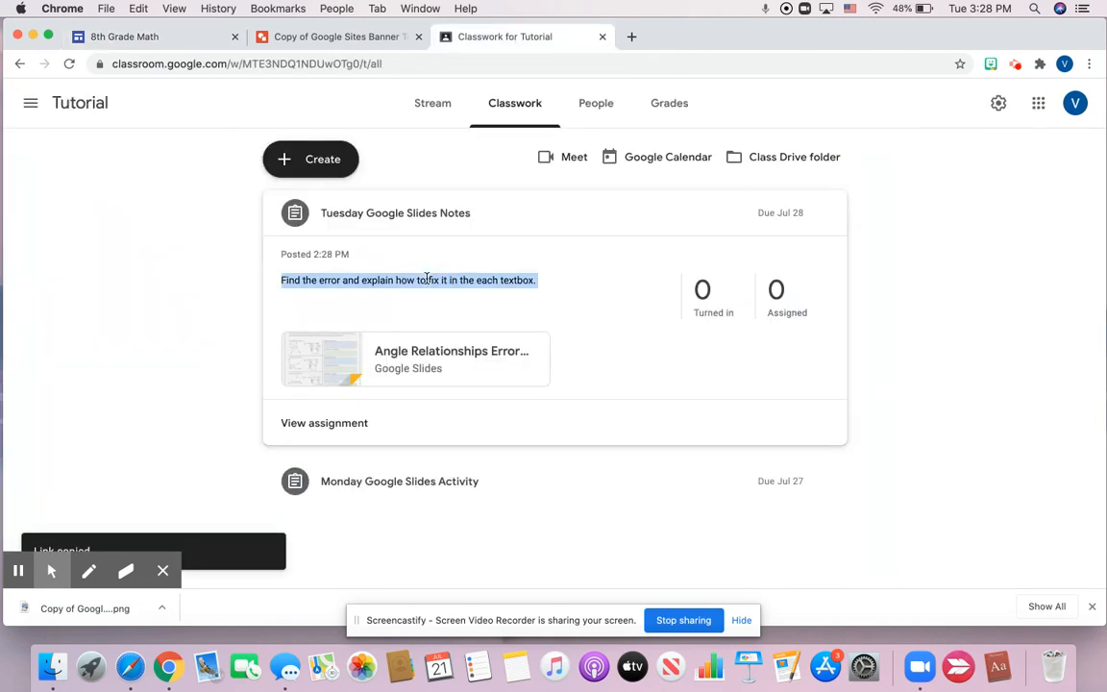
pyautogui.rightClick(429, 277)
pyautogui.click(445, 310)
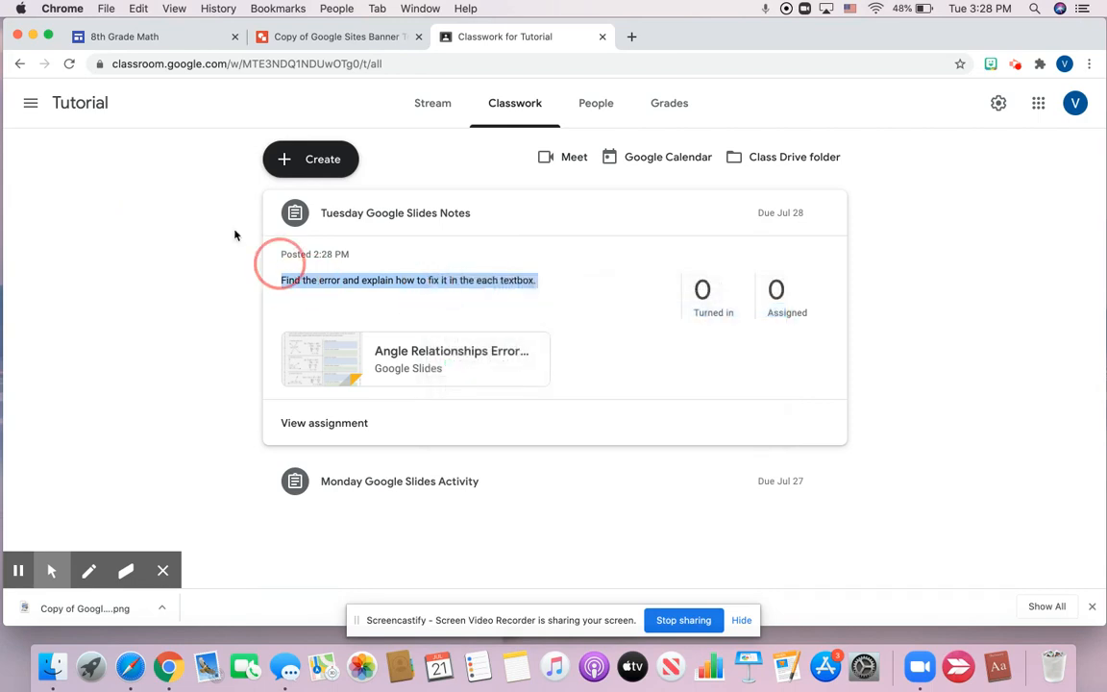
pyautogui.click(160, 36)
pyautogui.rightClick(133, 461)
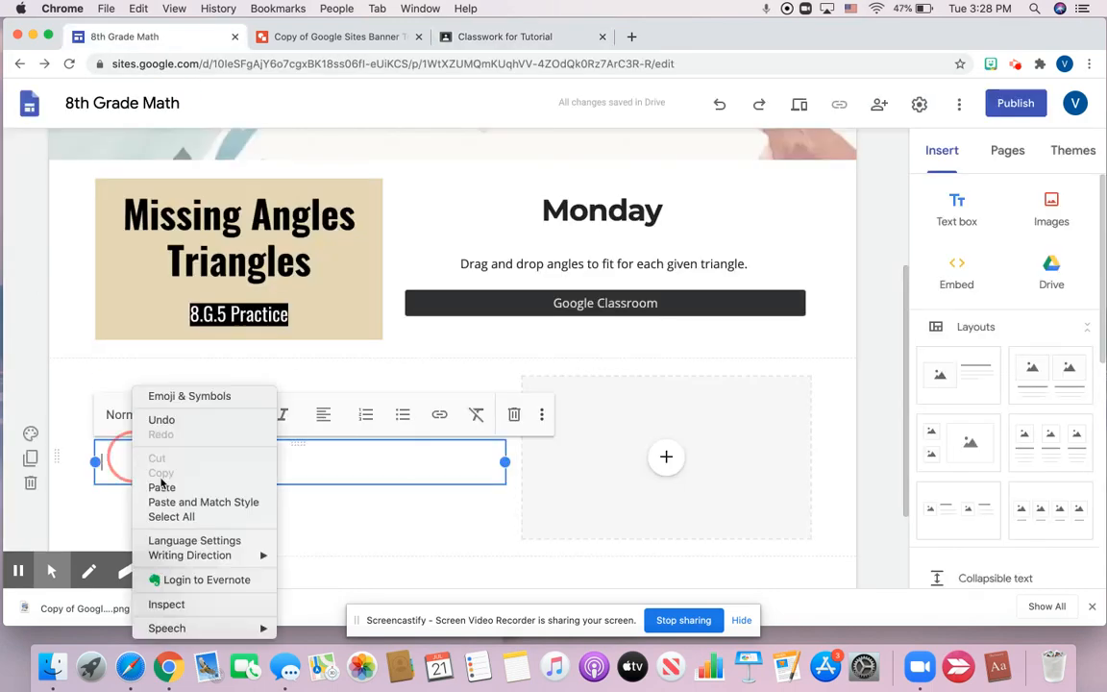
pyautogui.click(162, 487)
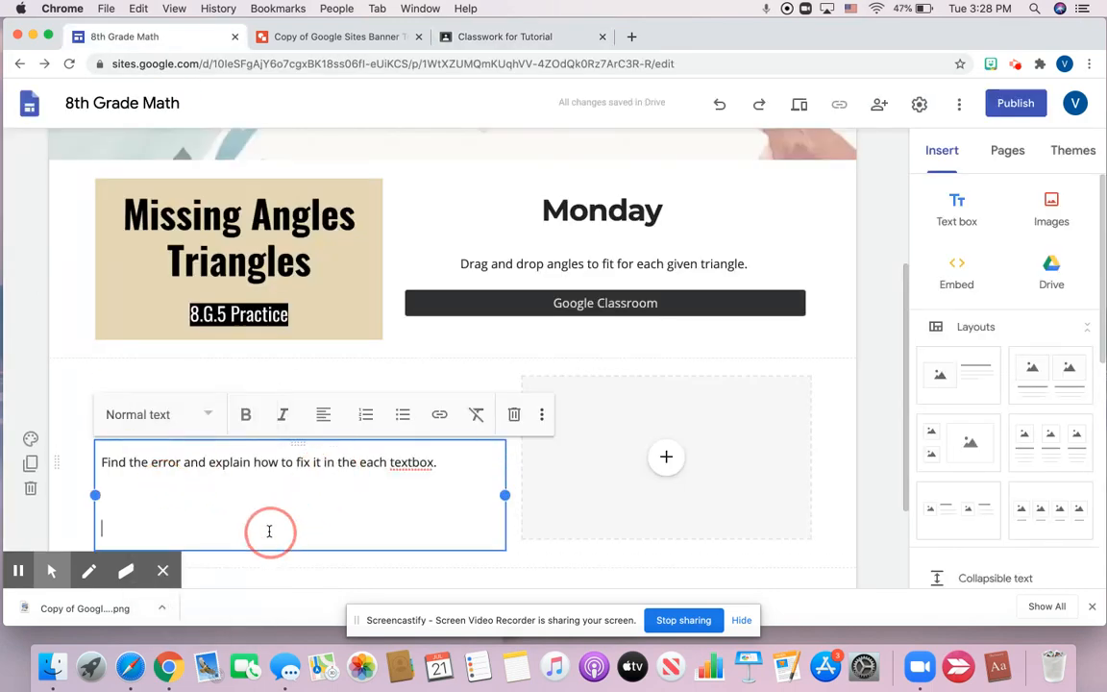
pyautogui.press('BackSpace')
pyautogui.press('BackSpace')
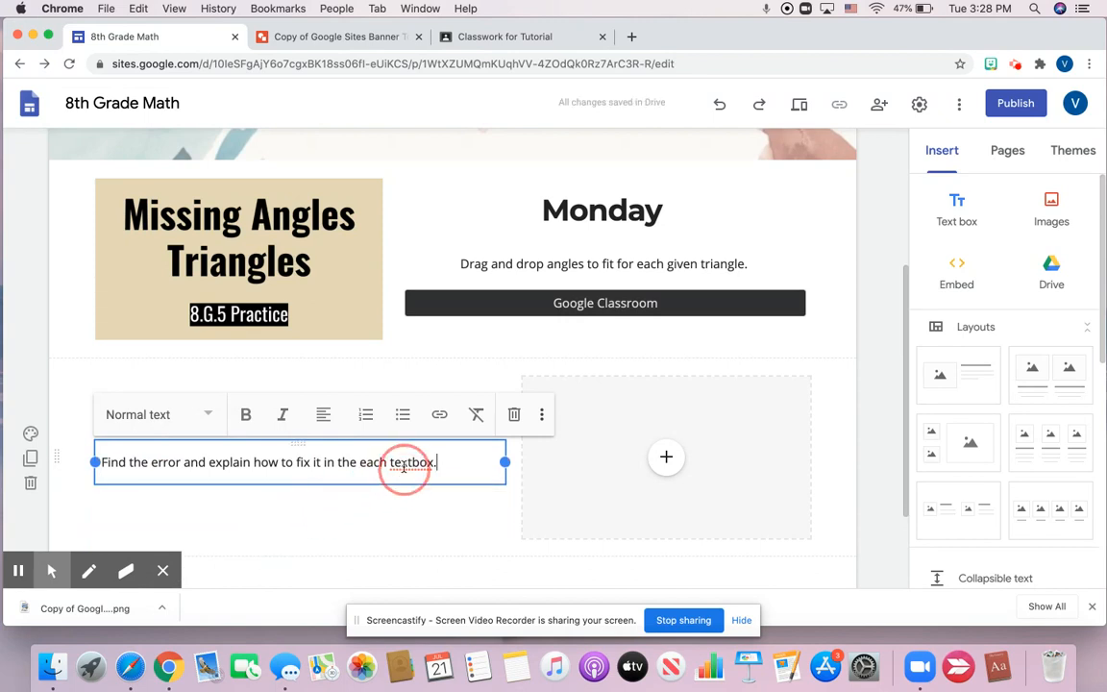
# Step: Check the spelling suggestions for the word "textbox" in the Tuesday instructions
pyautogui.rightClick(413, 461)
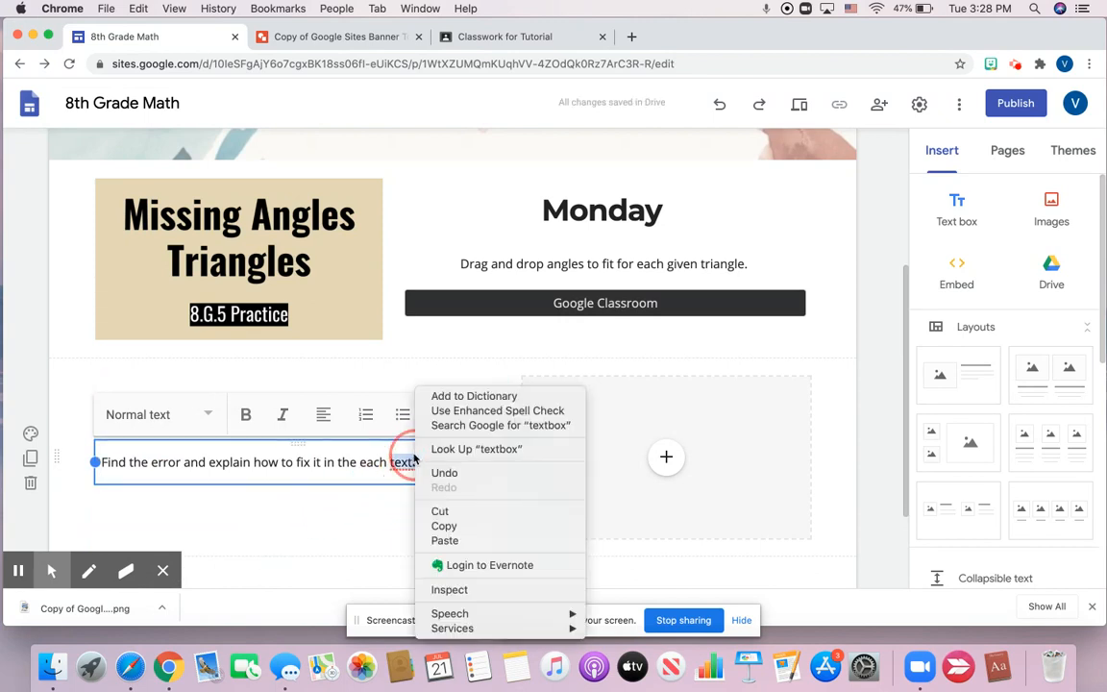
pyautogui.click(406, 466)
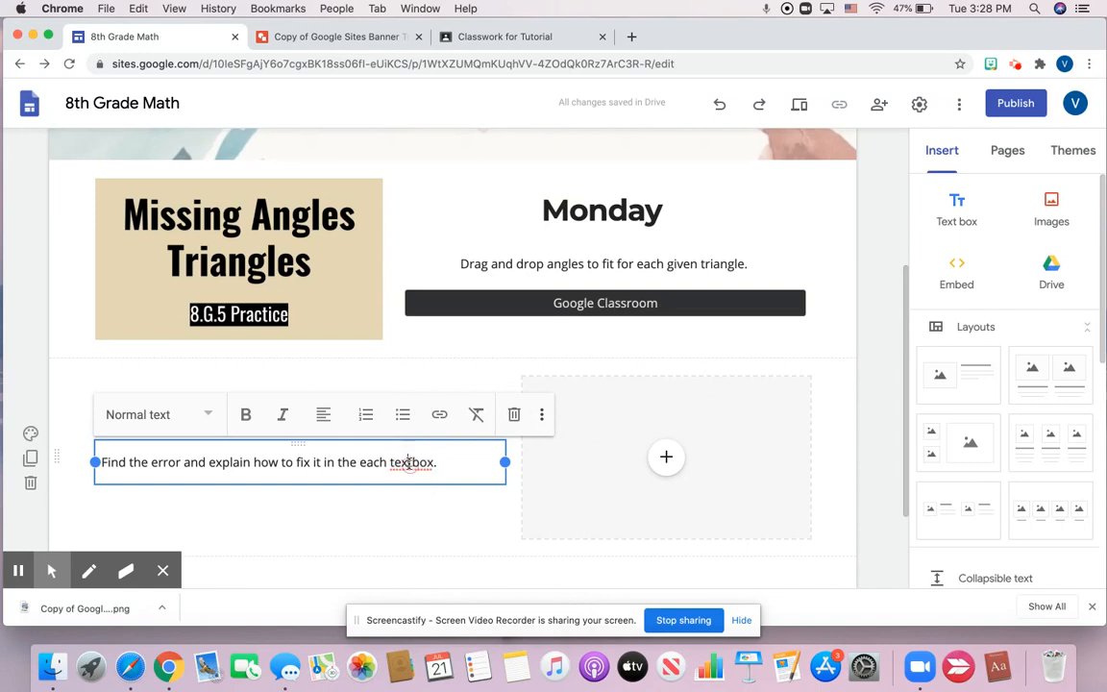
pyautogui.press('BackSpace')
pyautogui.press('BackSpace')
pyautogui.press('BackSpace')
pyautogui.press('BackSpace')
pyautogui.click(409, 491)
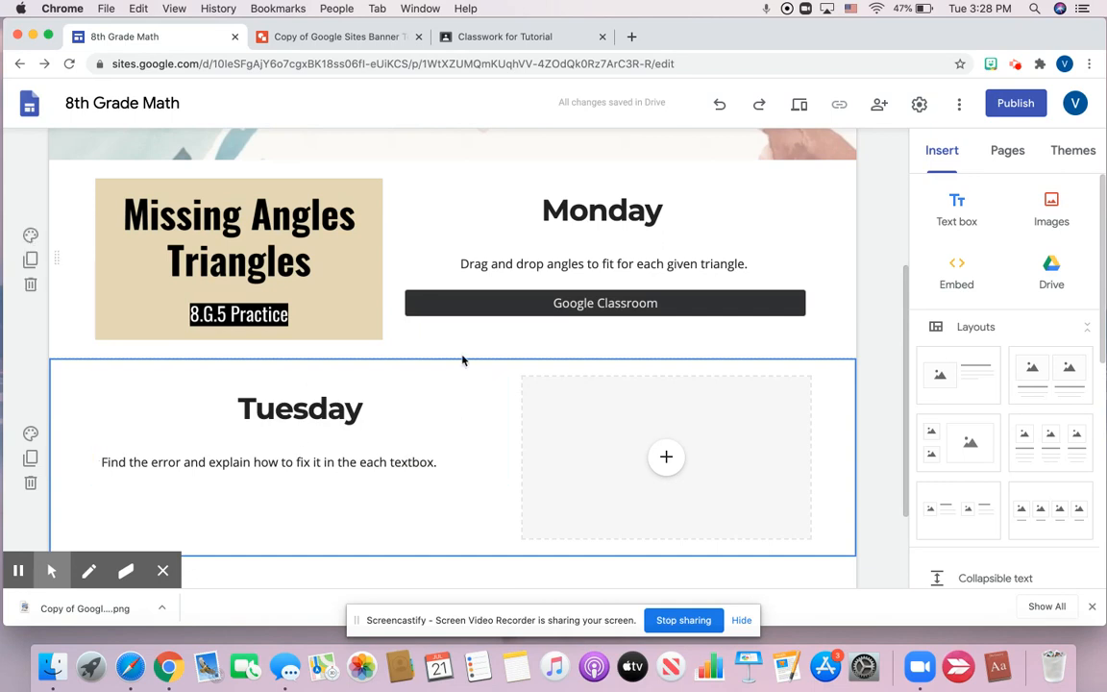
# Step: Upload the Angle Relationships Error Analysis PNG into the Tuesday image placeholder and uncrop it to show the whole worksheet
pyautogui.click(665, 457)
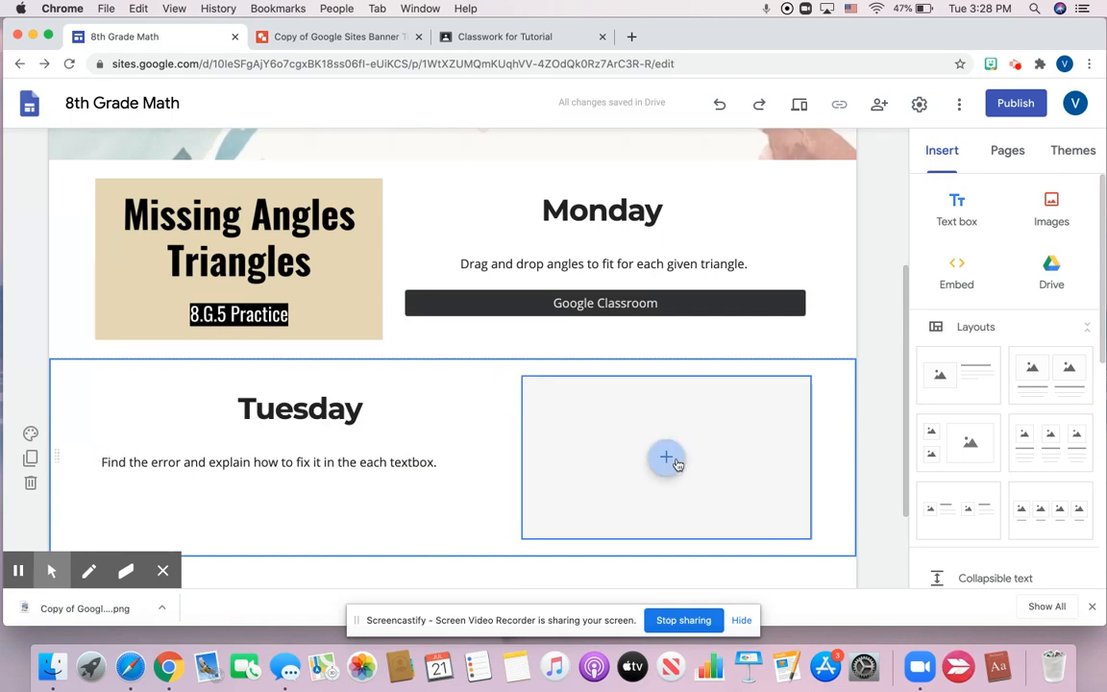
pyautogui.click(714, 383)
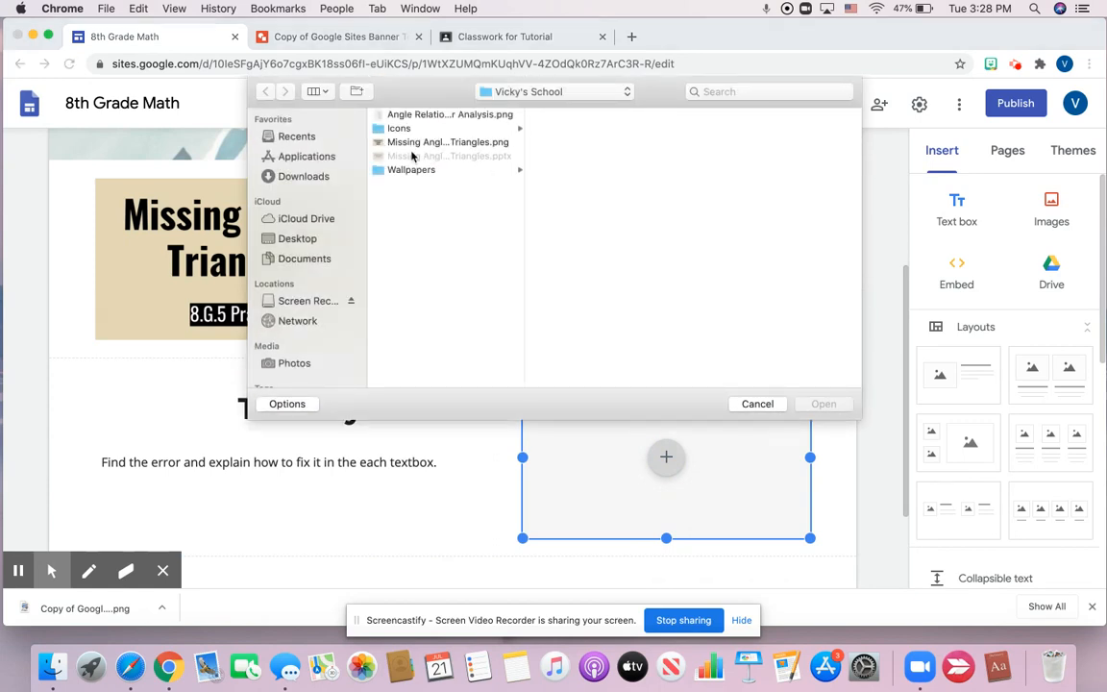
pyautogui.click(419, 116)
pyautogui.click(818, 404)
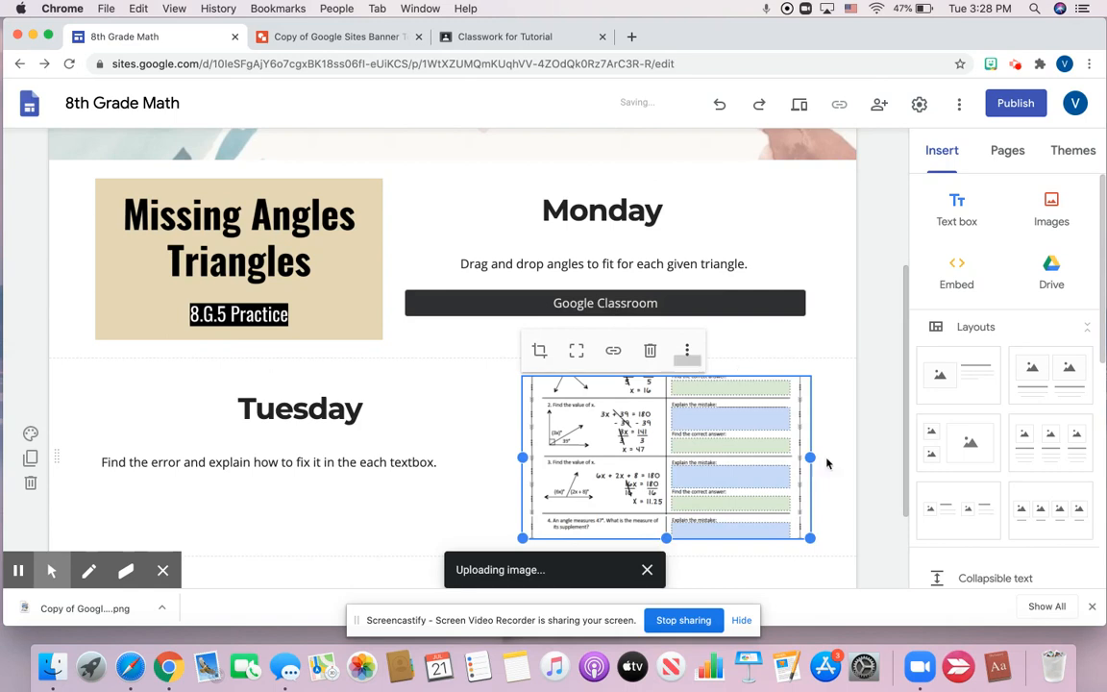
pyautogui.scroll(-3, 826, 464)
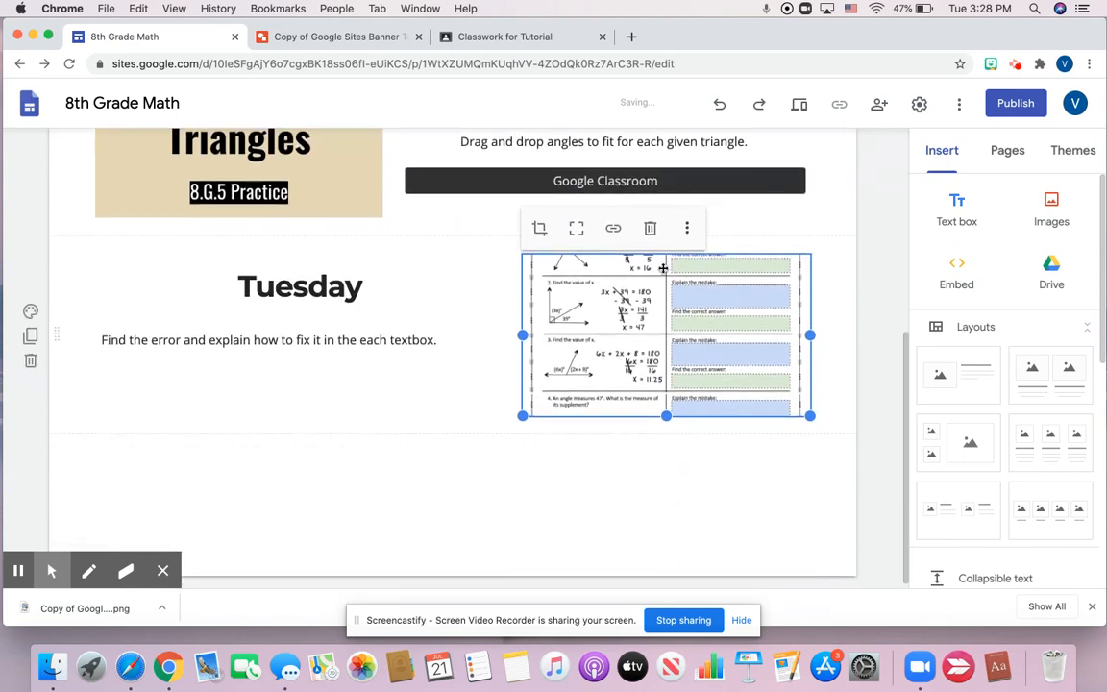
pyautogui.click(575, 231)
pyautogui.click(850, 371)
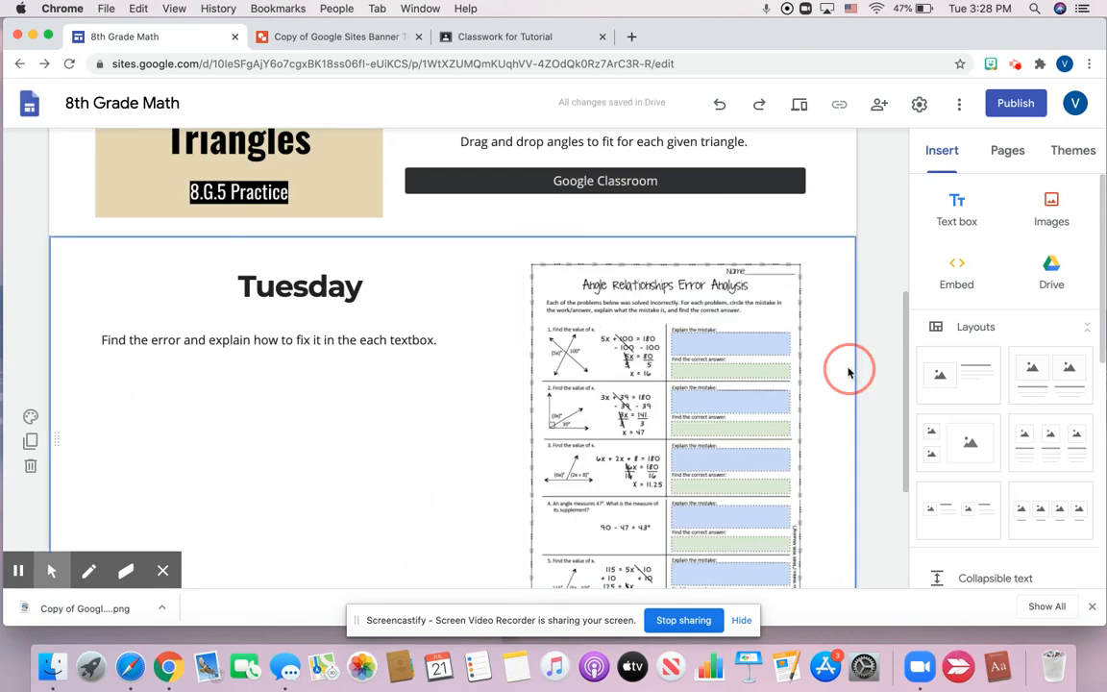
pyautogui.scroll(-1, 848, 372)
pyautogui.scroll(-1, 848, 371)
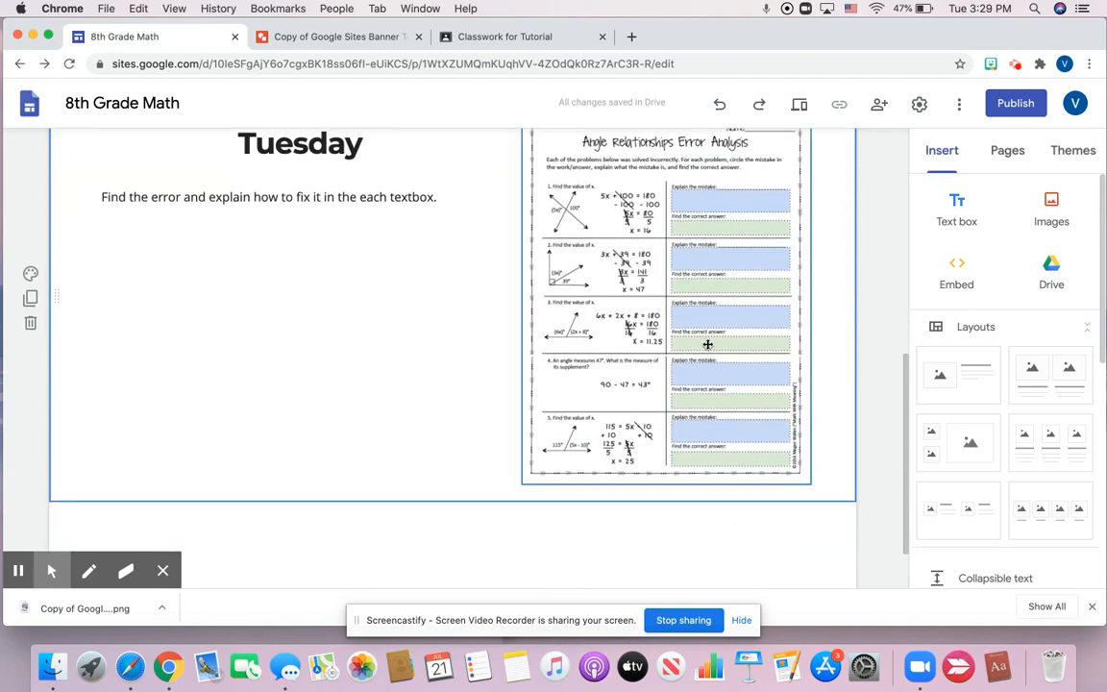
pyautogui.scroll(1, 685, 276)
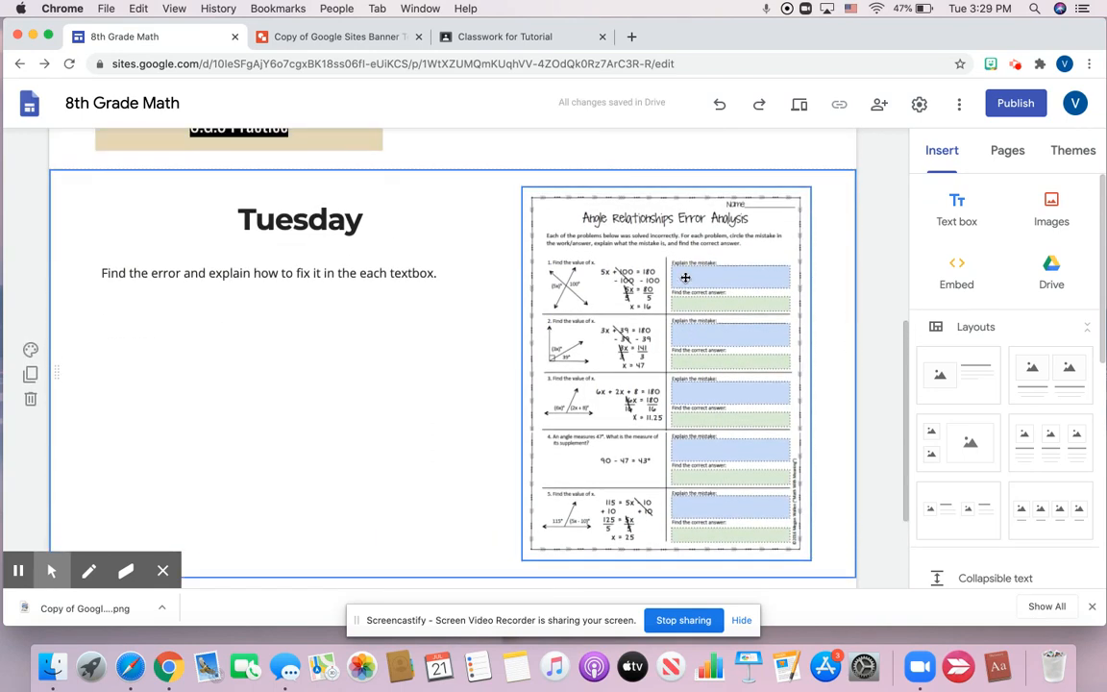
pyautogui.scroll(2, 176, 381)
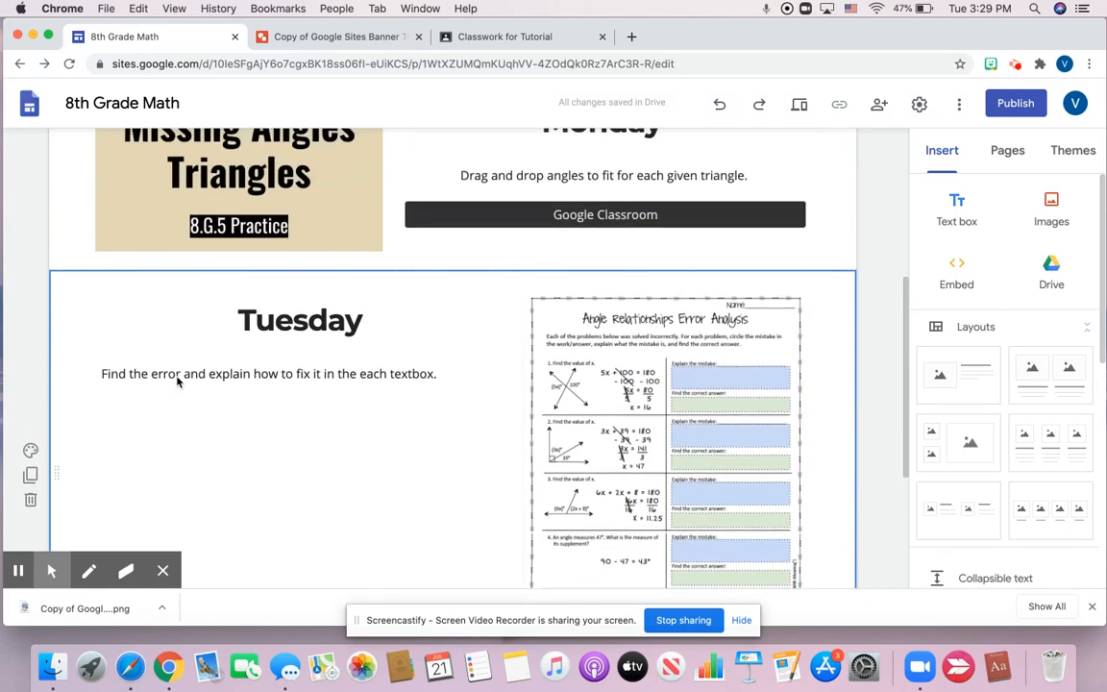
pyautogui.scroll(-1, 177, 382)
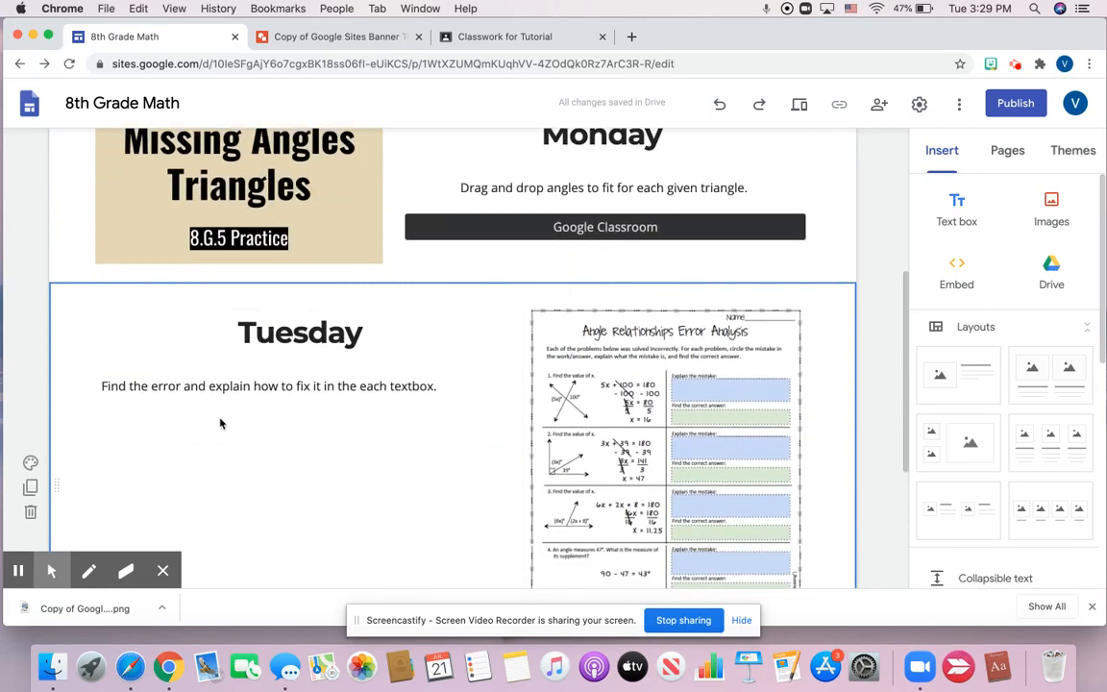
pyautogui.scroll(-2, 221, 420)
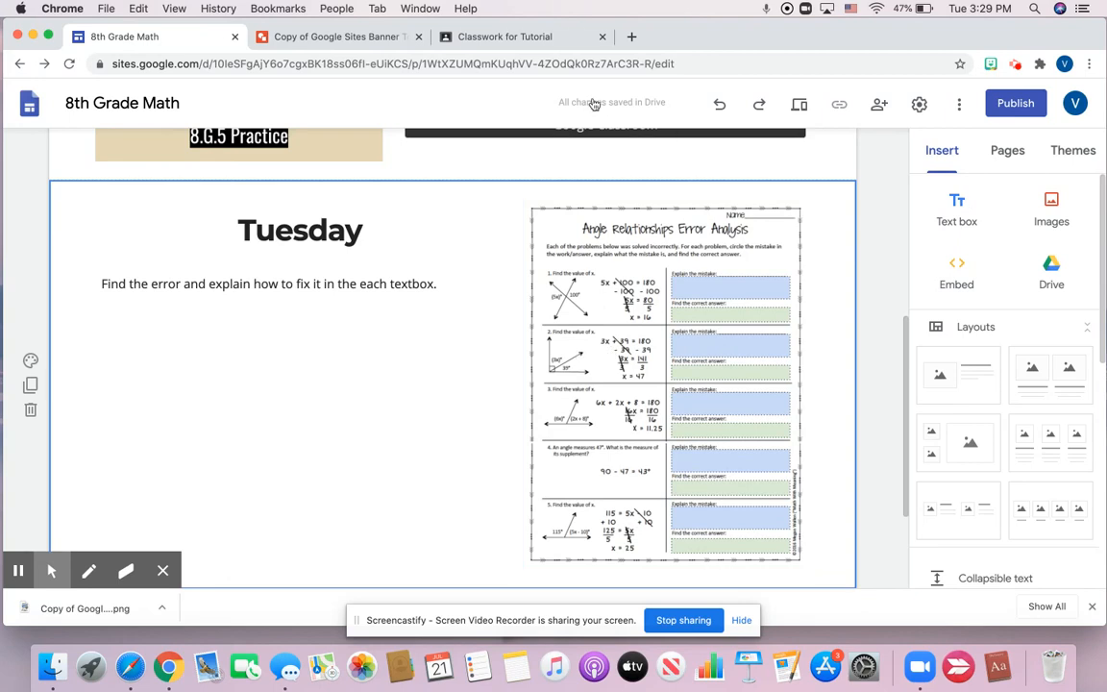
# Step: Copy the link of the Tuesday Google Slides Notes in Google Classroom and return to the 8th Grade Math site
pyautogui.click(471, 35)
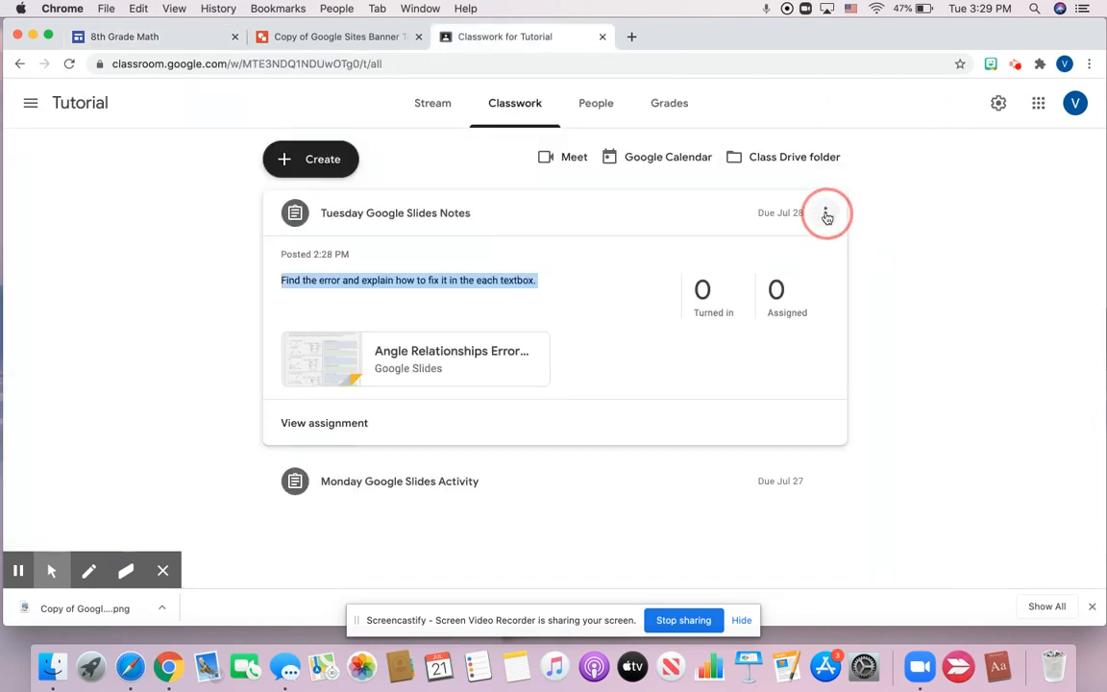
pyautogui.click(825, 214)
pyautogui.click(797, 299)
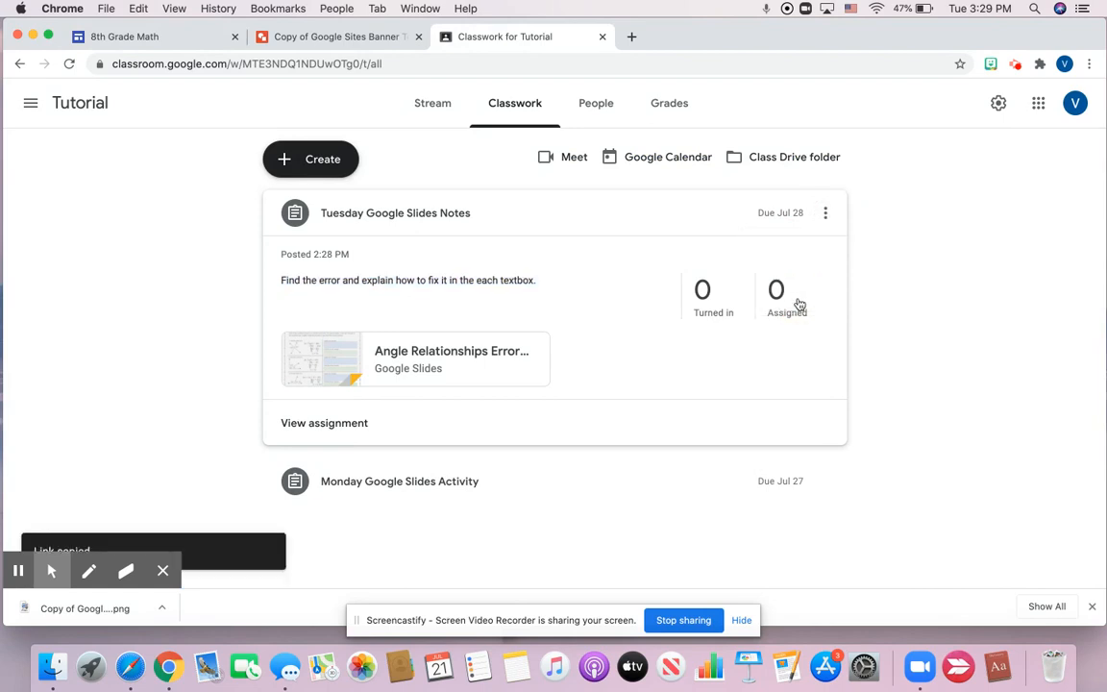
pyautogui.click(91, 35)
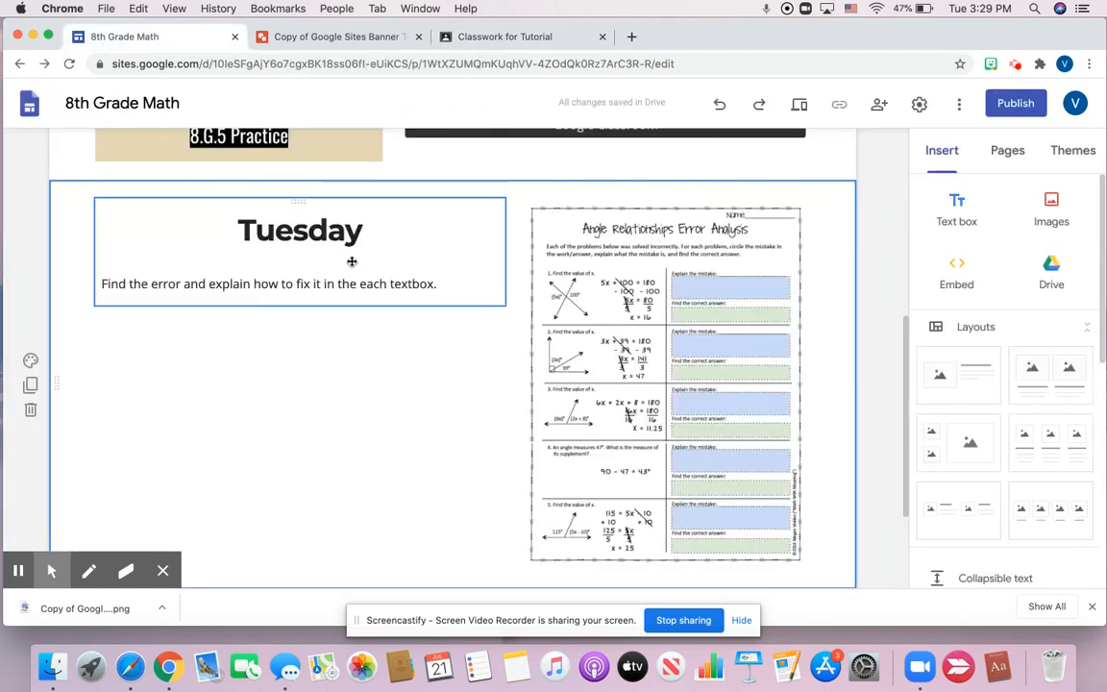
# Step: Insert a button named "Google Classroom" that uses the copied Tuesday assignment link
pyautogui.scroll(-5, 1022, 457)
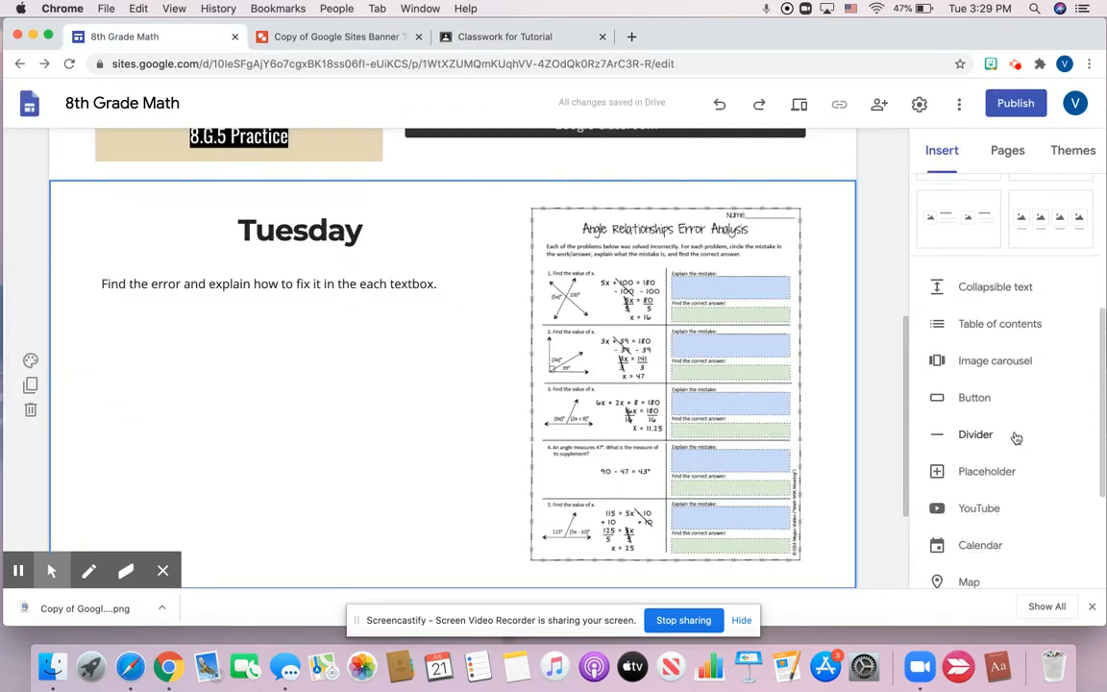
pyautogui.click(995, 404)
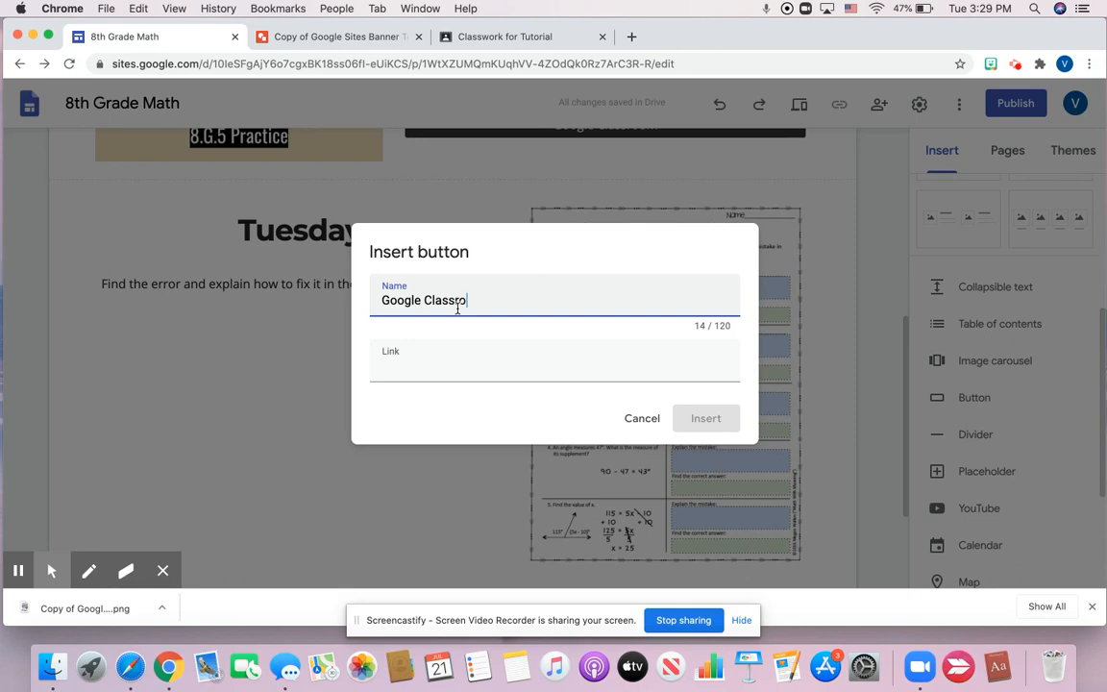
pyautogui.click(381, 367)
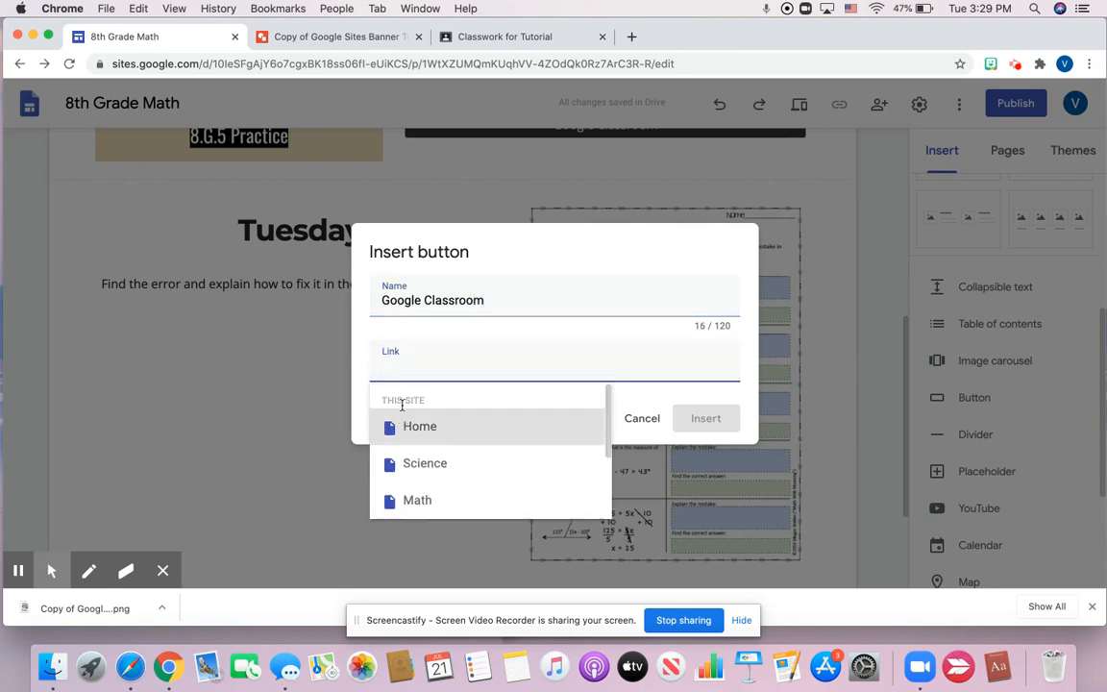
pyautogui.rightClick(397, 369)
pyautogui.click(424, 472)
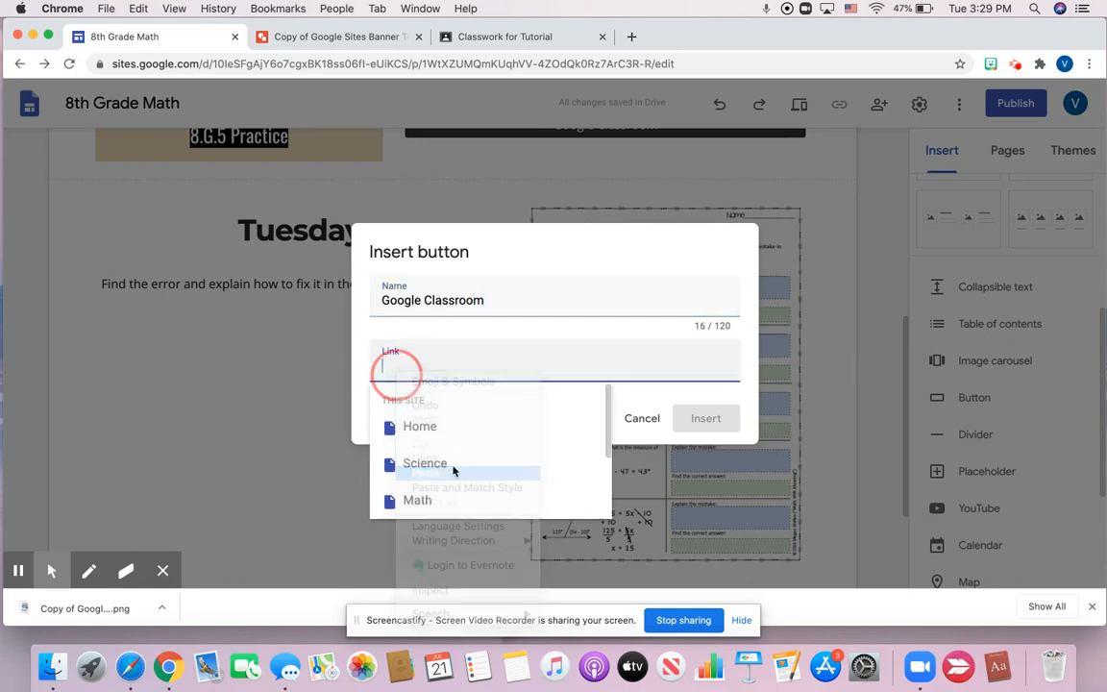
pyautogui.click(707, 418)
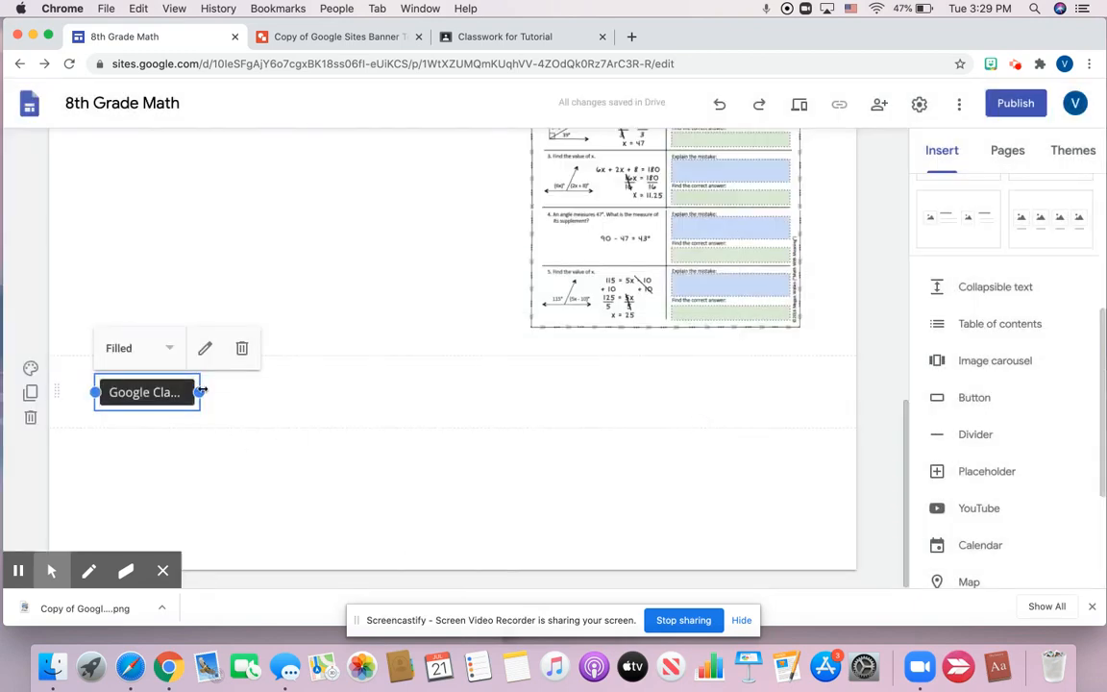
# Step: Move the new Google Classroom button directly beneath the Tuesday instructions, beside the worksheet image
pyautogui.scroll(2, 169, 391)
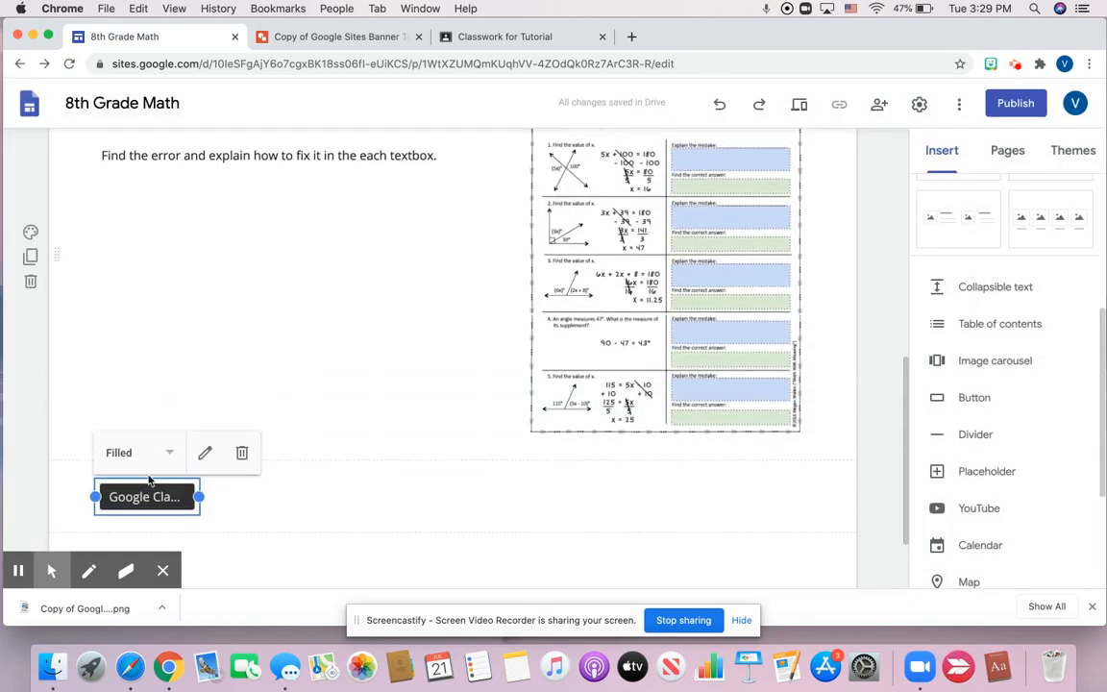
pyautogui.moveTo(164, 497); pyautogui.dragTo(272, 233)
pyautogui.scroll(4, 274, 233)
pyautogui.scroll(3, 275, 234)
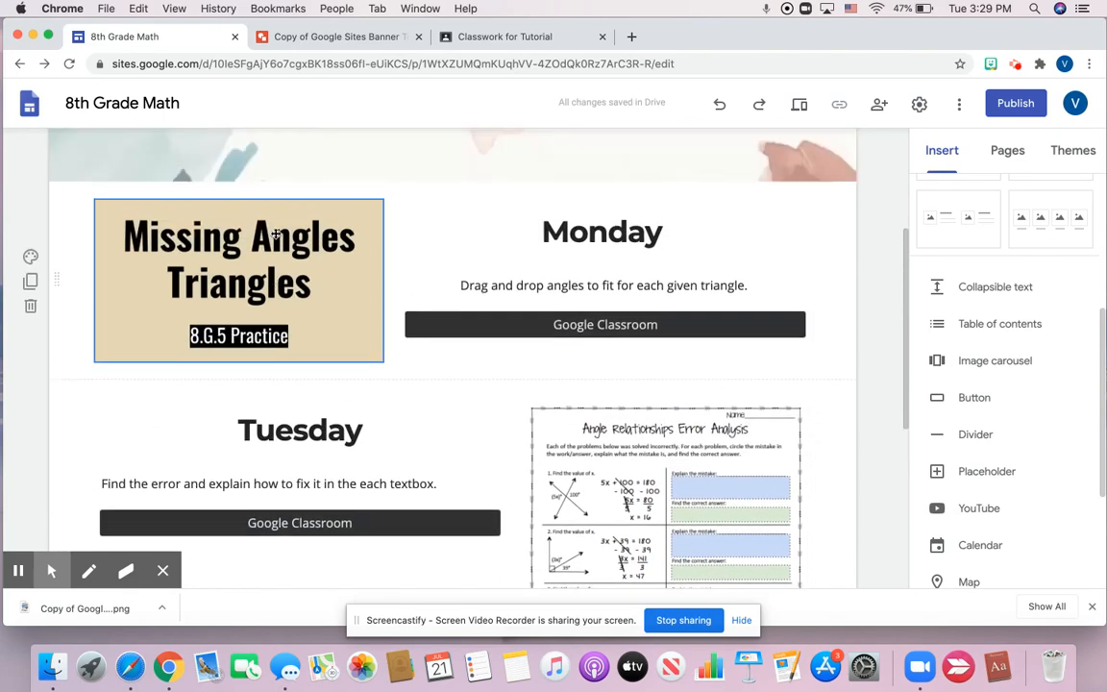
# Step: Preview the site from the Week 1 page, then open its Home page and look through the class sections
pyautogui.click(800, 106)
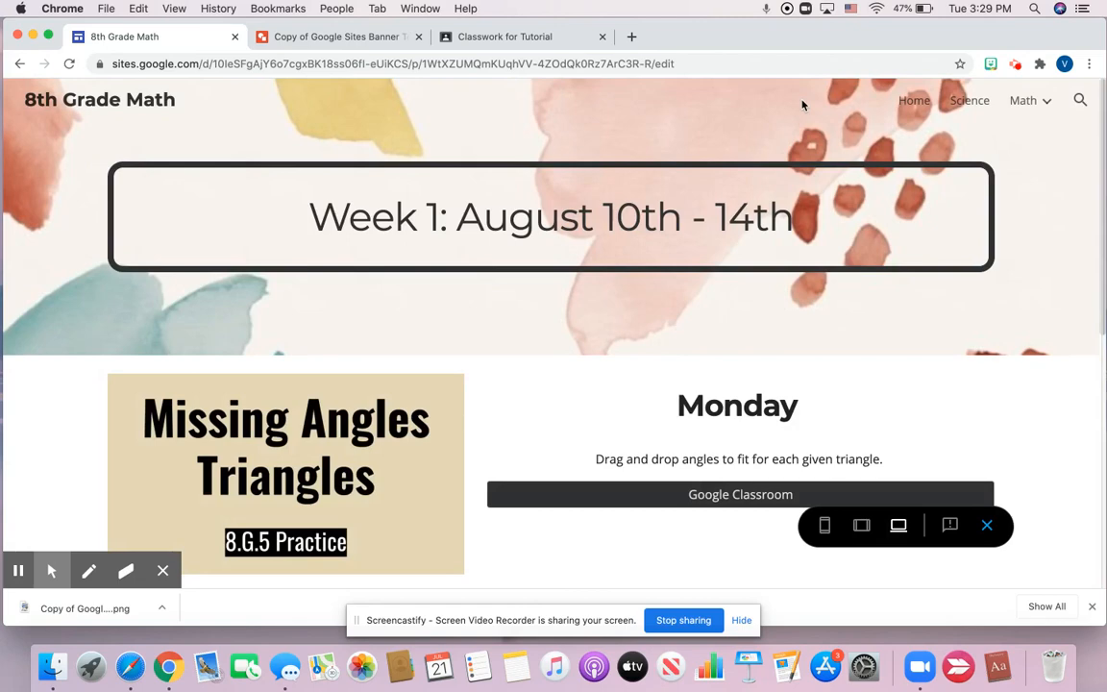
pyautogui.scroll(-1, 648, 261)
pyautogui.moveTo(1026, 102)
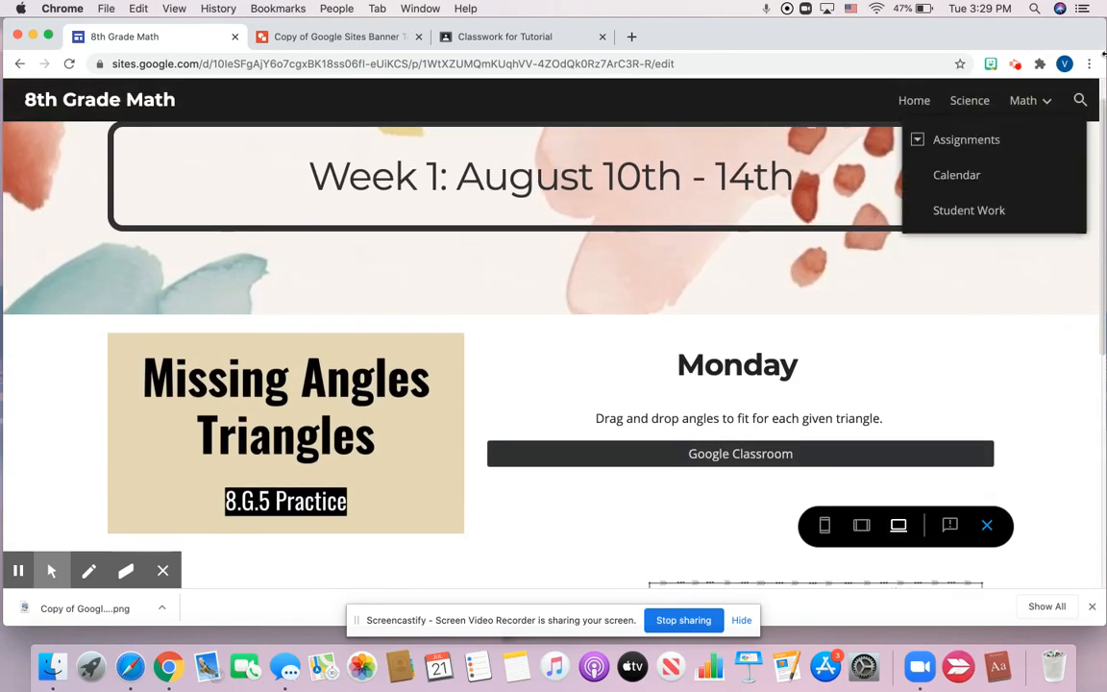
pyautogui.click(913, 102)
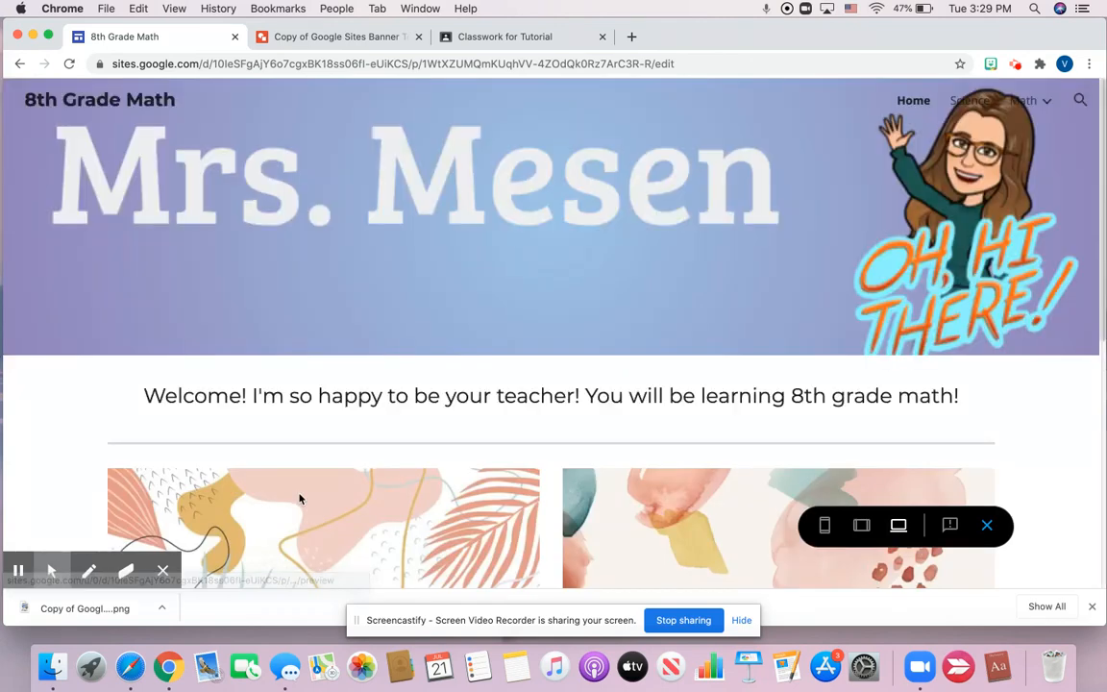
pyautogui.scroll(-5, 299, 499)
pyautogui.scroll(-1, 300, 500)
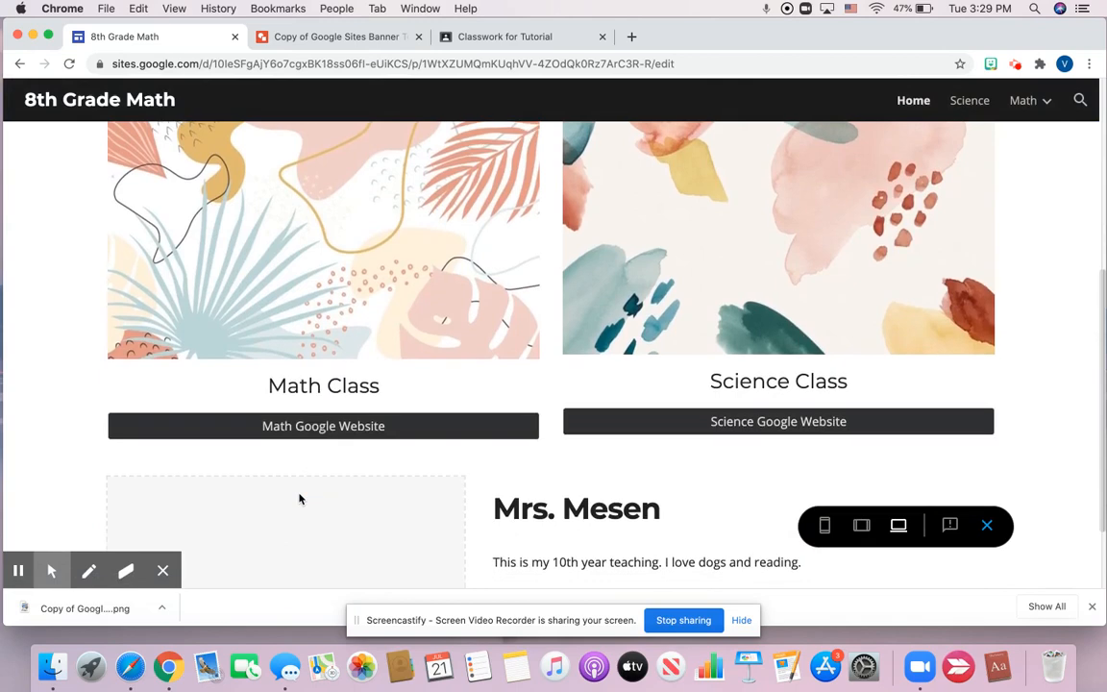
# Step: Follow the Math Google Website link in the preview and go on to the Assignments page under Math
pyautogui.click(298, 430)
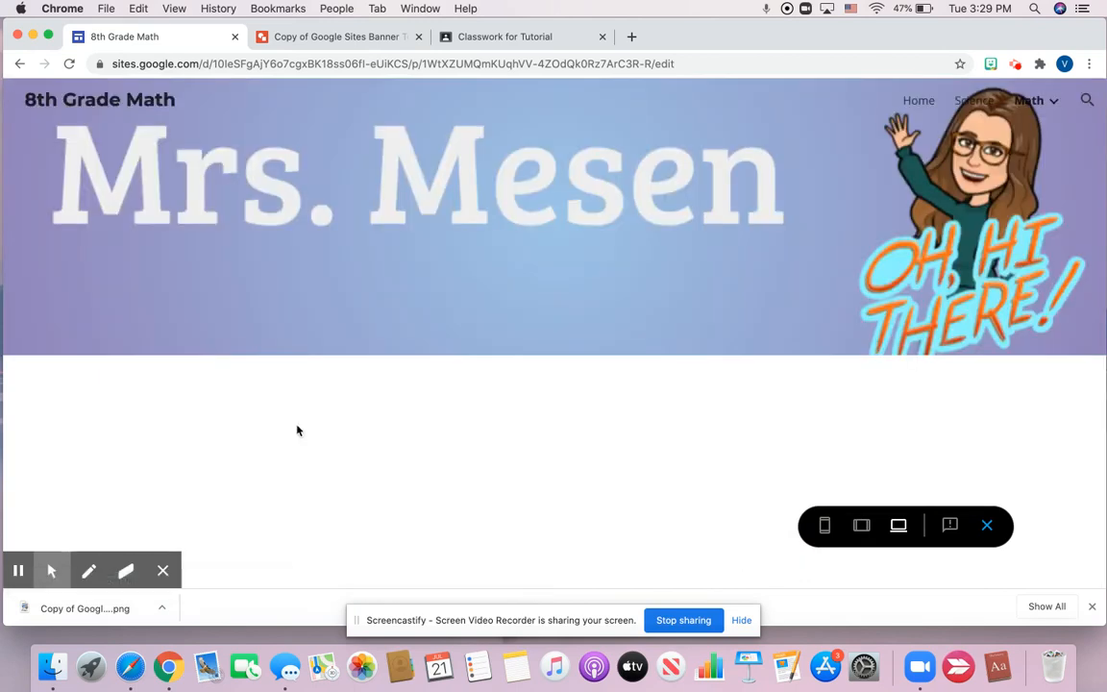
pyautogui.moveTo(1028, 108)
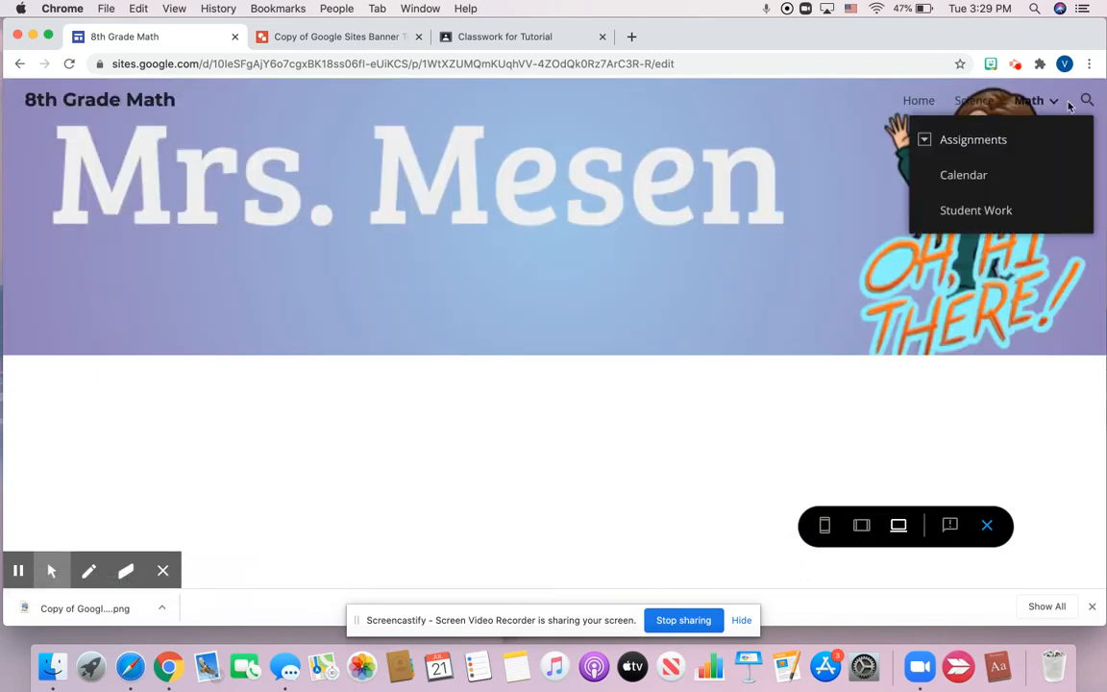
pyautogui.click(966, 140)
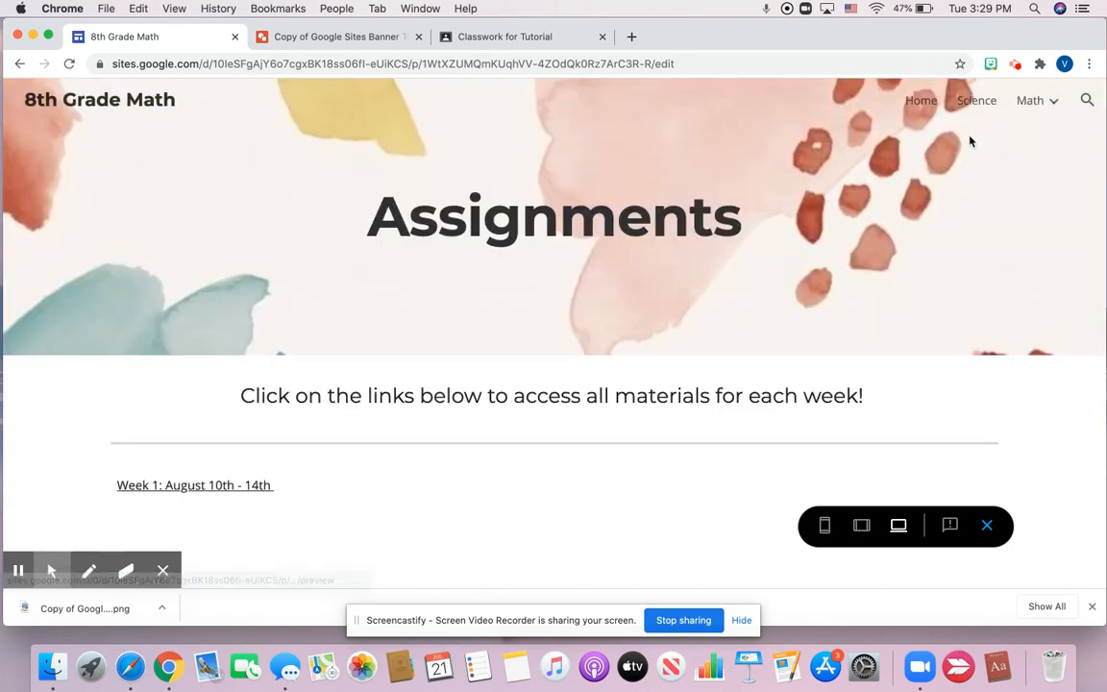
# Step: Follow the Week 1: August 10th - 14th link in the preview and look through the Monday and Tuesday assignments
pyautogui.click(240, 487)
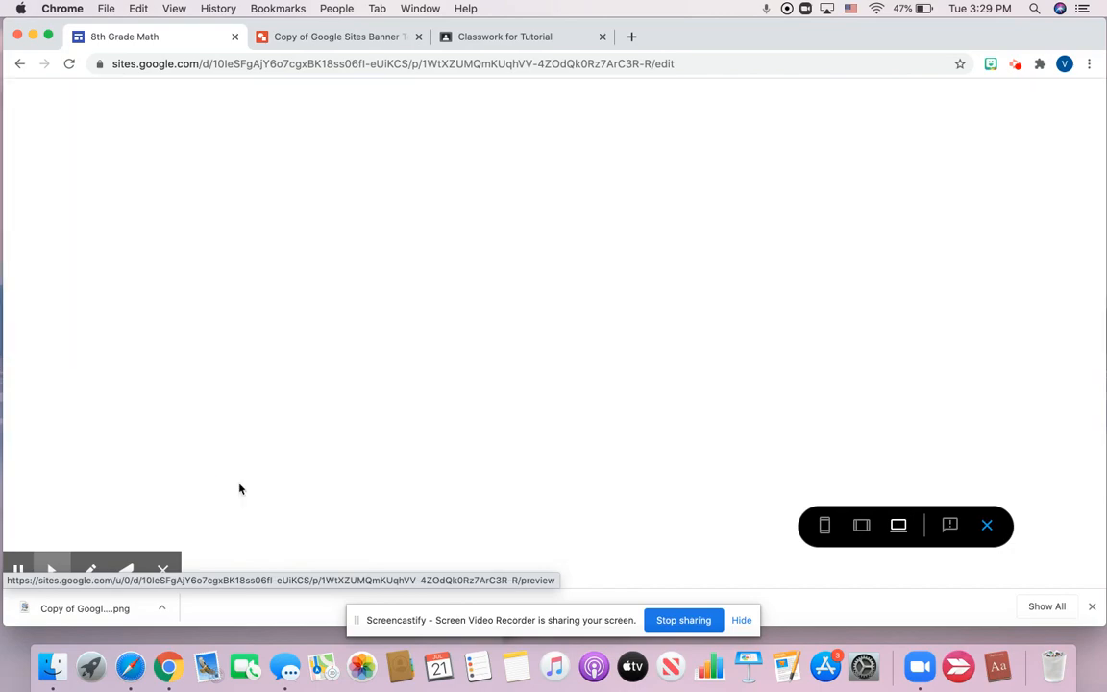
pyautogui.scroll(-7, 388, 356)
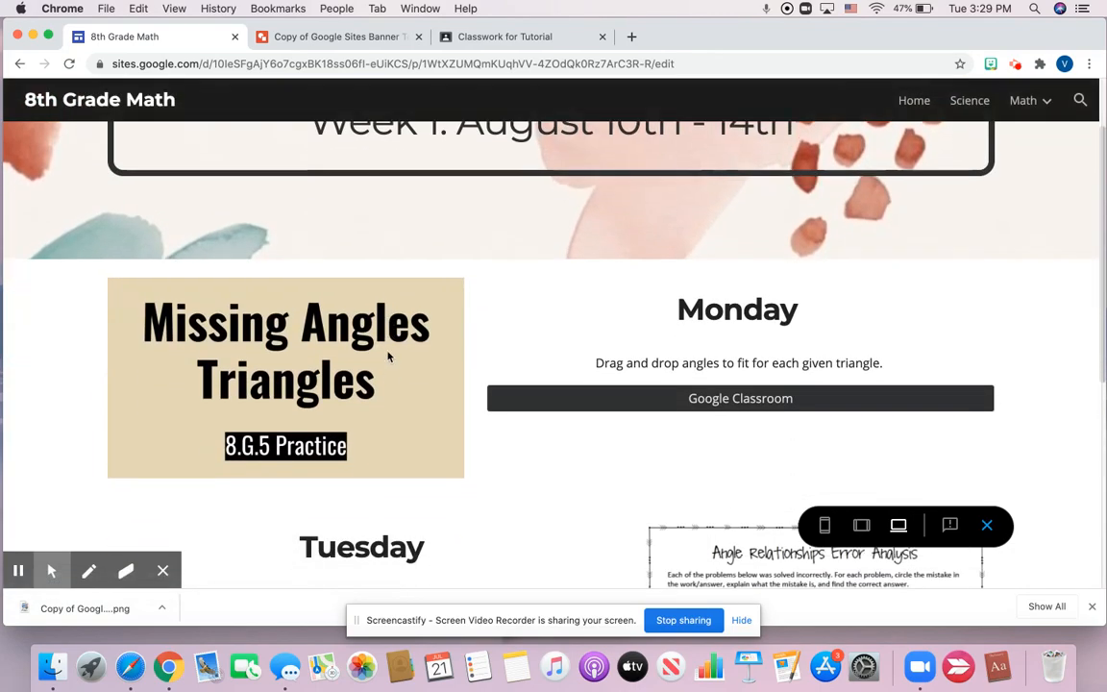
pyautogui.scroll(7, 388, 357)
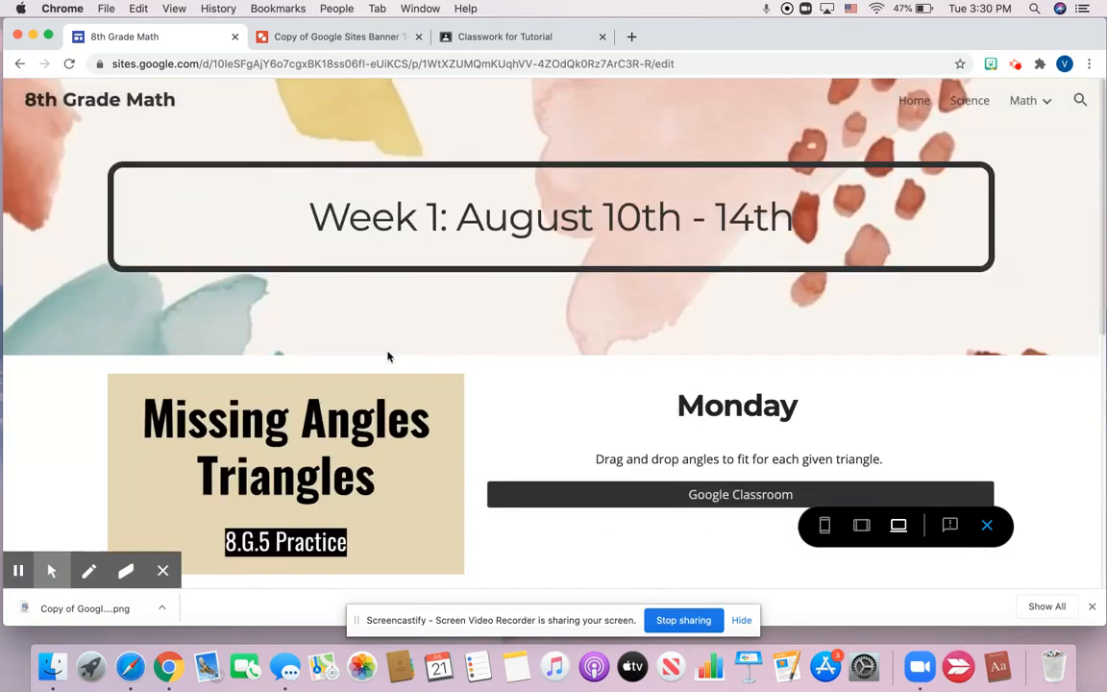
pyautogui.scroll(-10, 388, 356)
pyautogui.scroll(10, 388, 356)
pyautogui.scroll(-10, 389, 356)
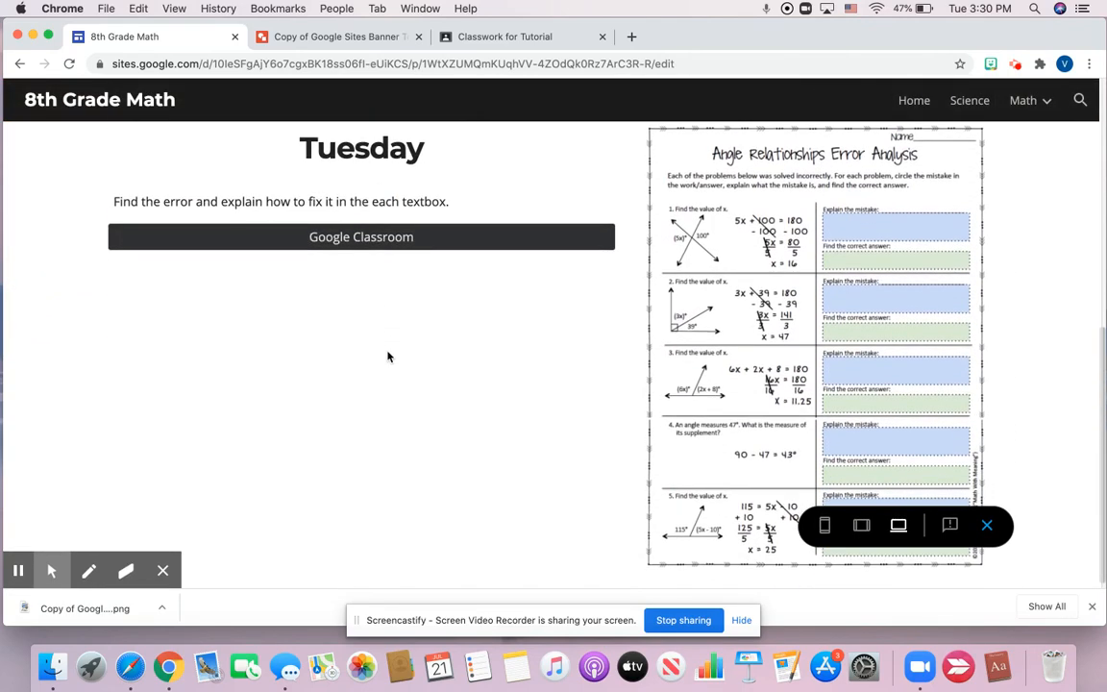
pyautogui.scroll(5, 388, 356)
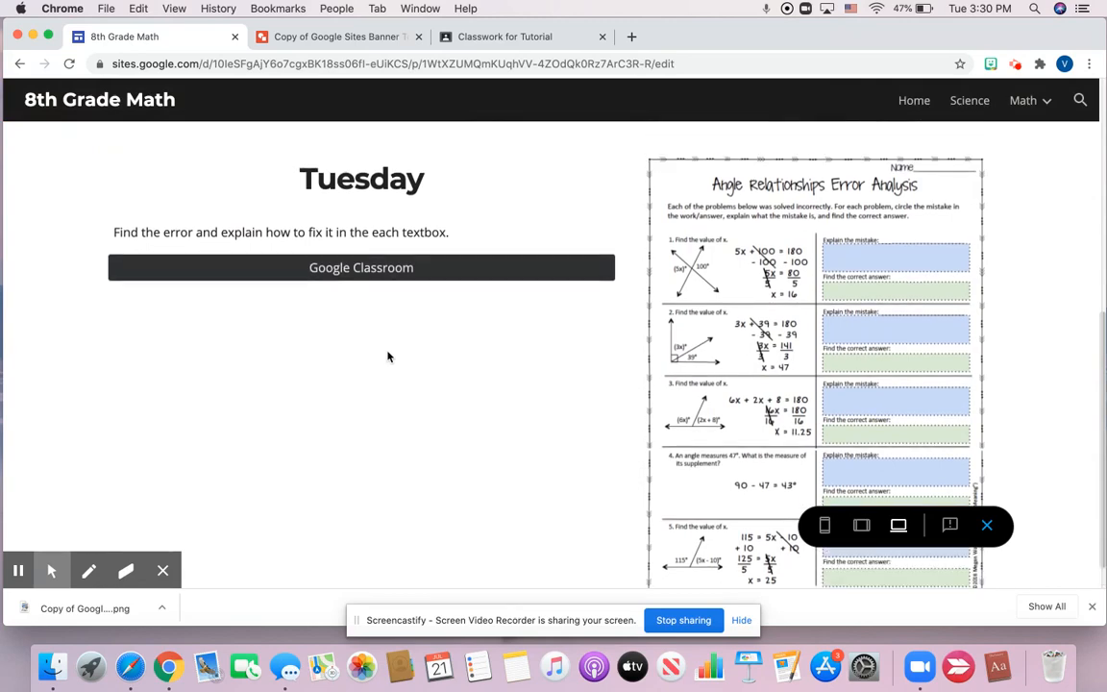
pyautogui.scroll(3, 388, 356)
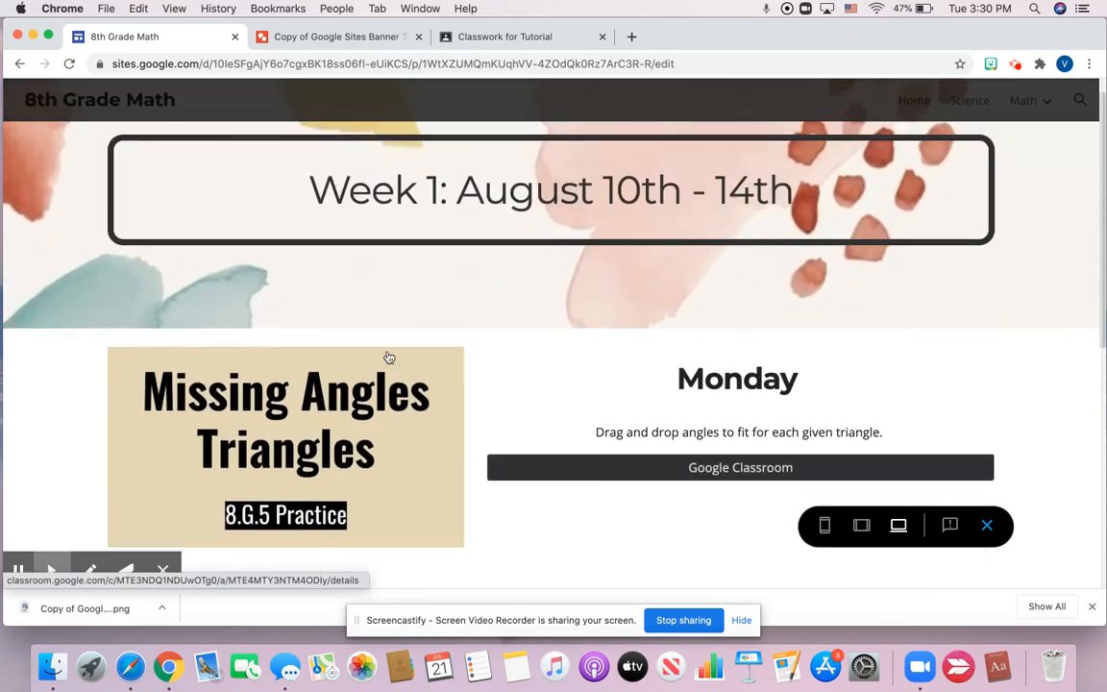
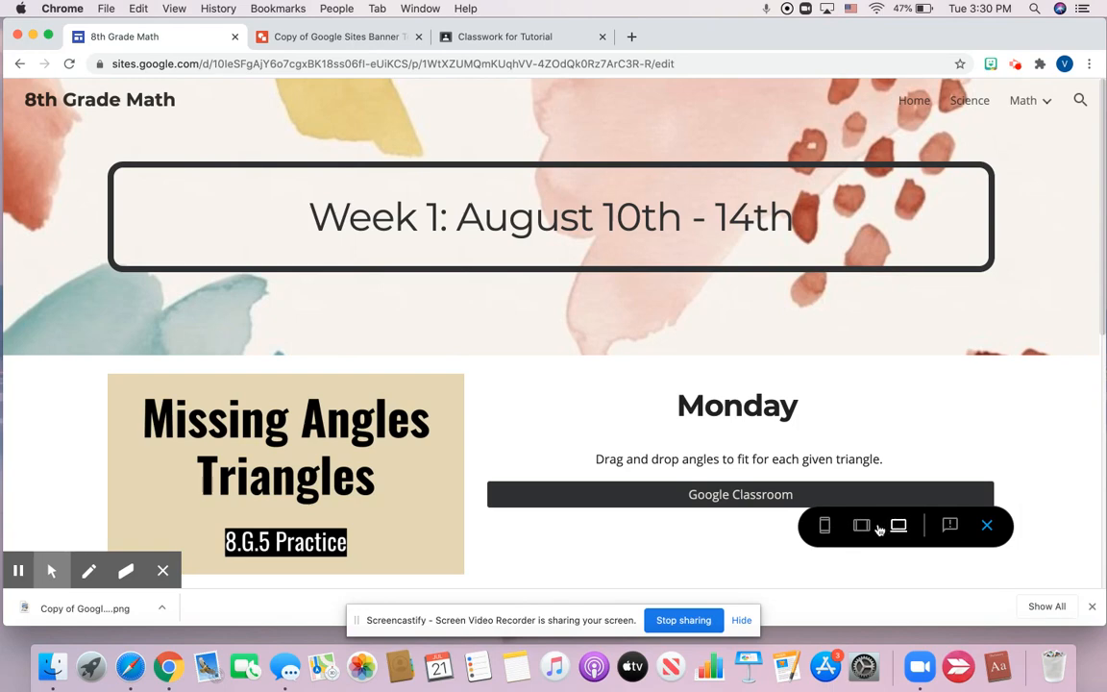
# Step: Preview the Week 1 page in tablet and phone sizes and examine how its assignments are laid out
pyautogui.click(864, 527)
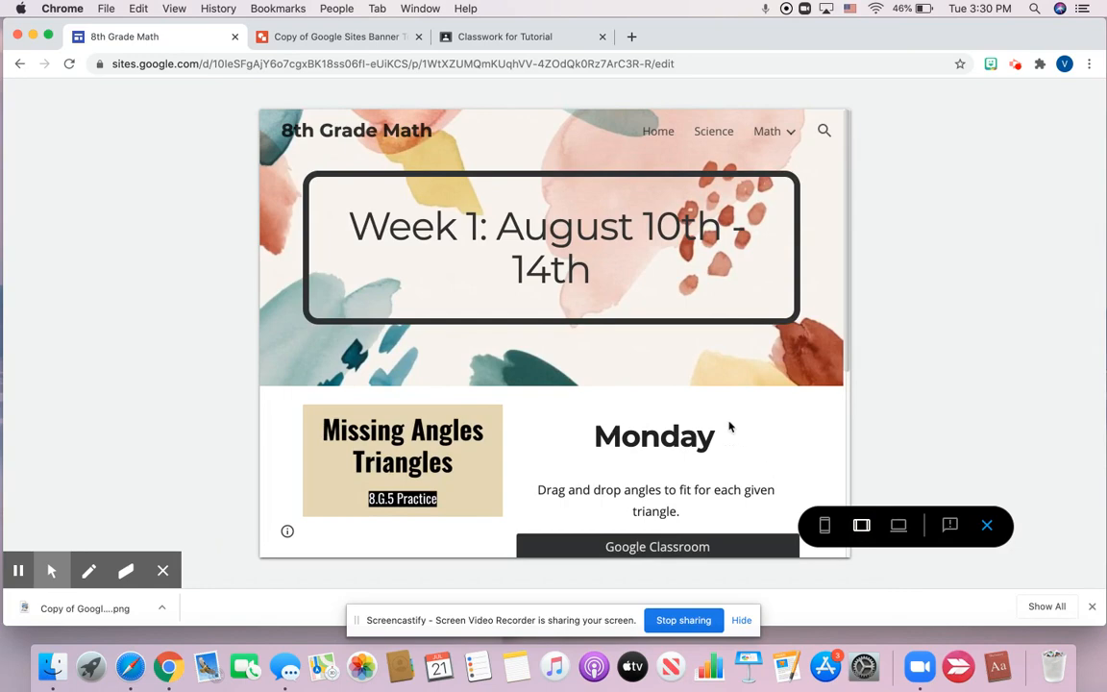
pyautogui.scroll(-5, 729, 427)
pyautogui.scroll(5, 729, 426)
pyautogui.scroll(-5, 729, 426)
pyautogui.click(818, 531)
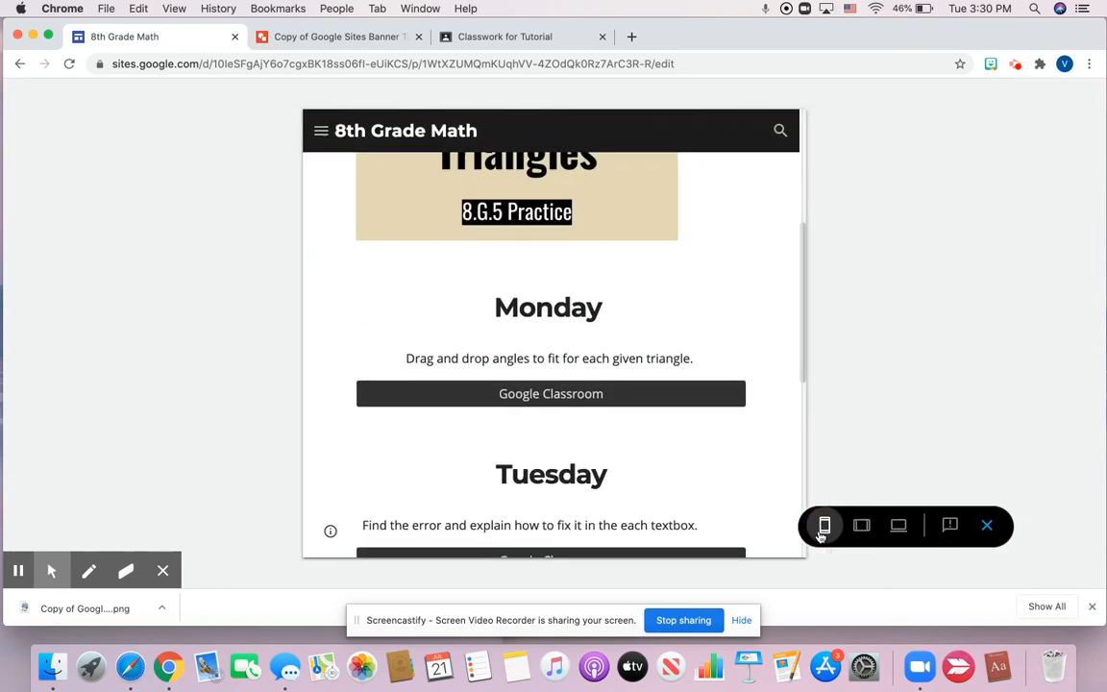
pyautogui.scroll(3, 605, 380)
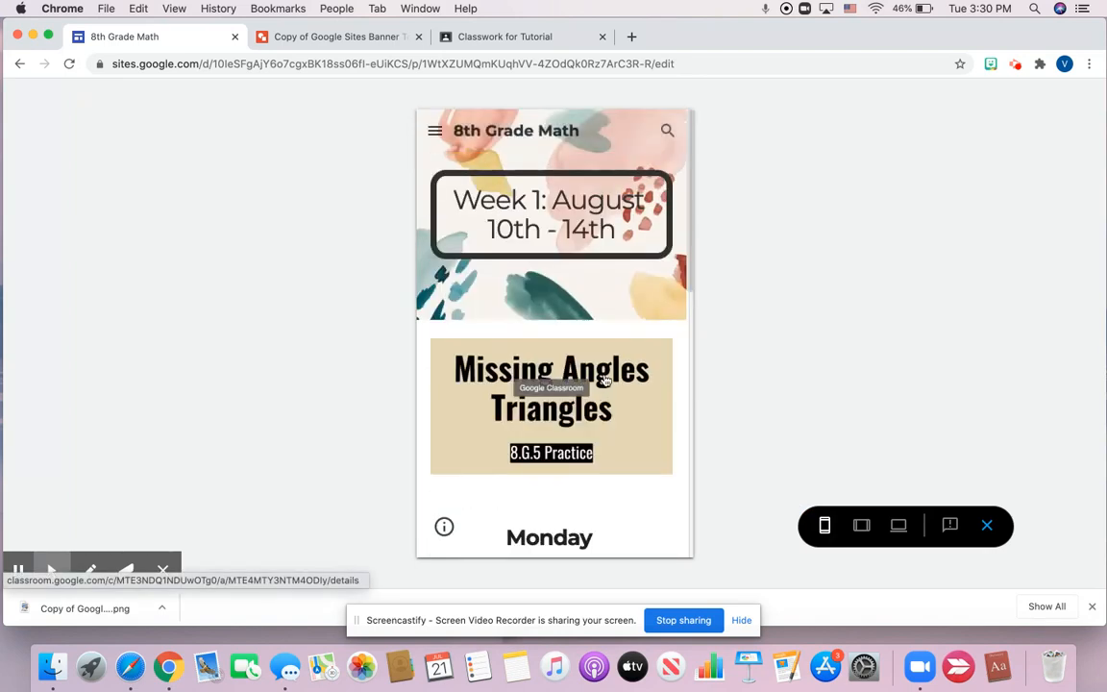
pyautogui.scroll(-5, 605, 381)
pyautogui.scroll(4, 605, 380)
pyautogui.scroll(2, 604, 380)
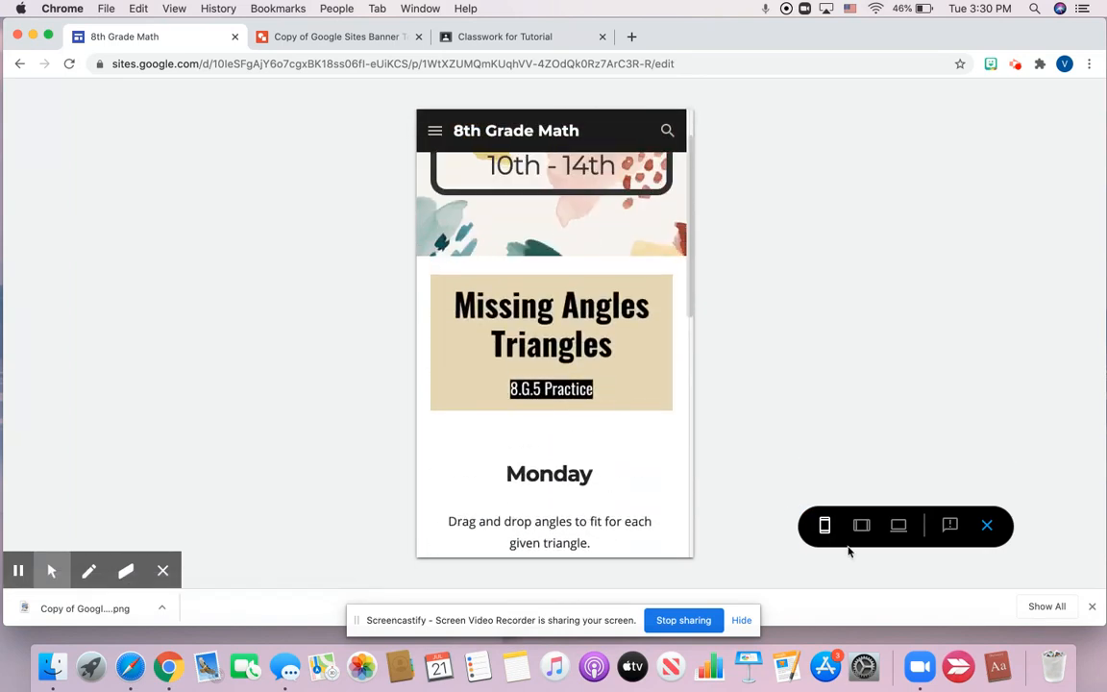
# Step: Compare site navigation in the tablet and phone previews, including the phone's page menu, review the assignments, and exit the preview
pyautogui.click(862, 525)
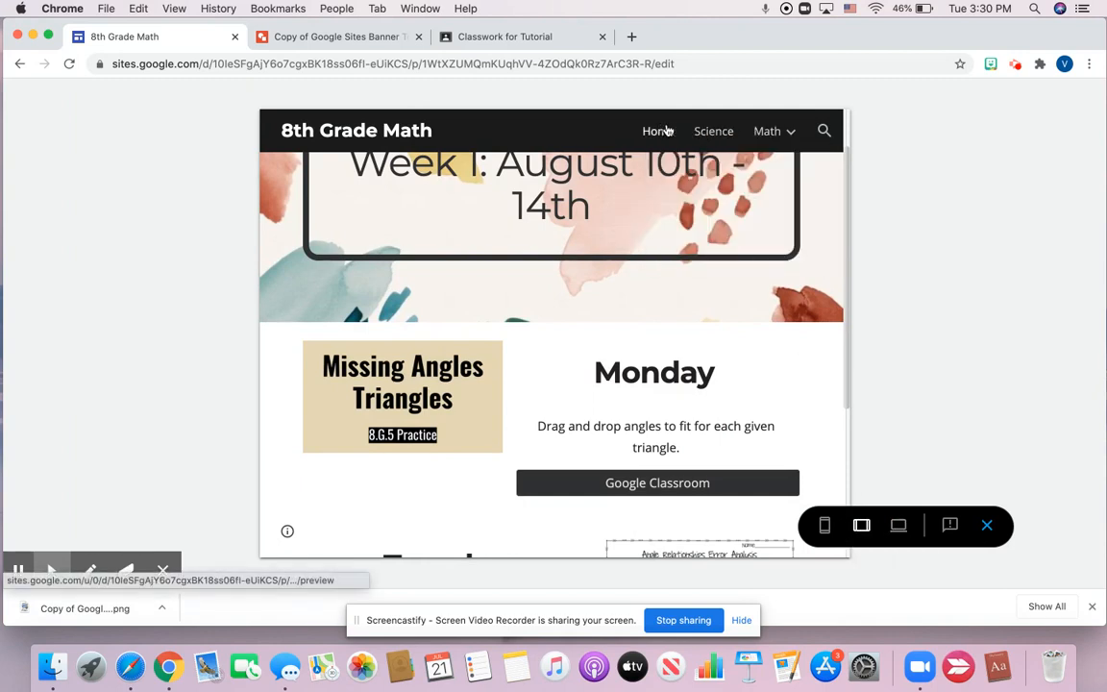
pyautogui.click(825, 528)
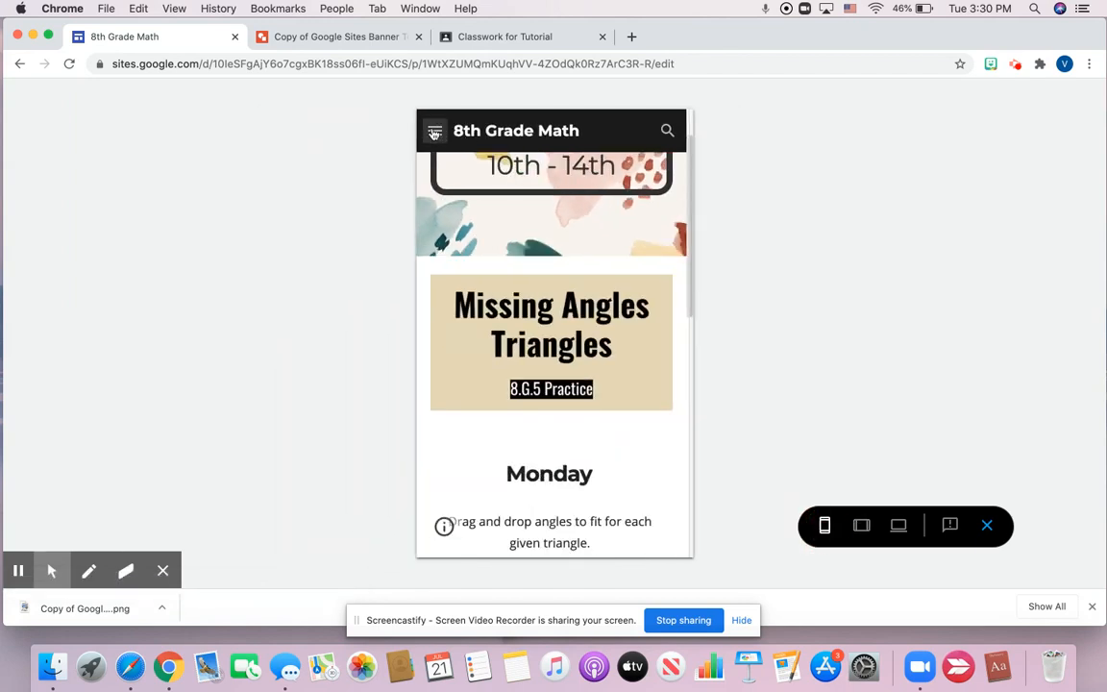
pyautogui.click(433, 131)
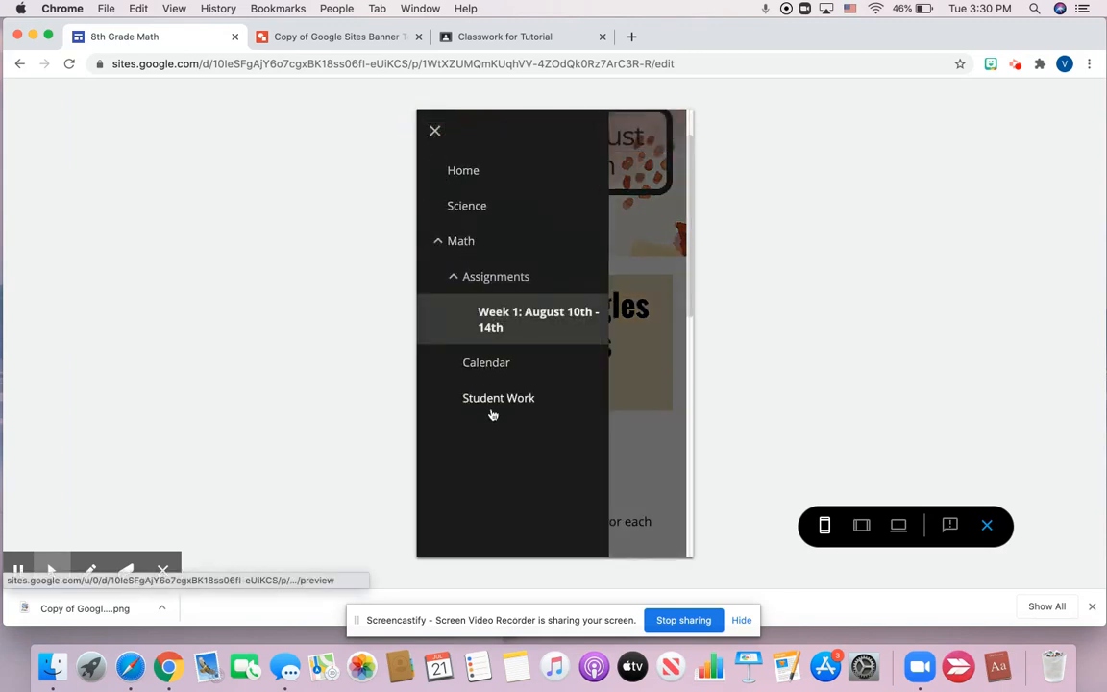
pyautogui.click(434, 132)
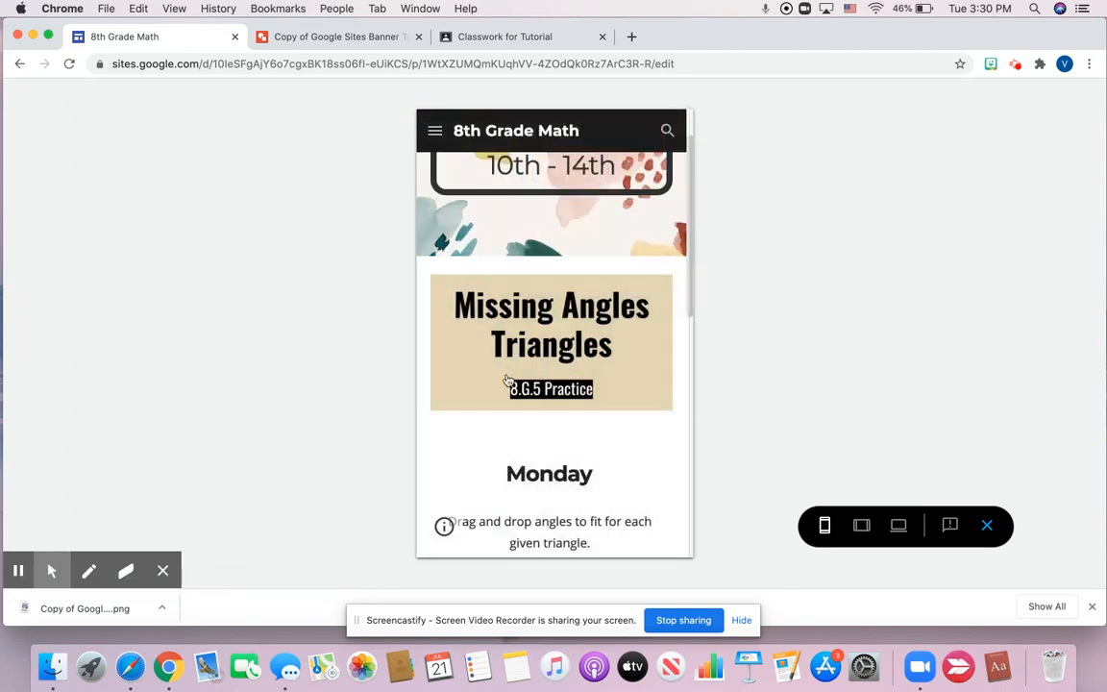
pyautogui.scroll(1, 506, 384)
pyautogui.scroll(-3, 562, 430)
pyautogui.scroll(-8, 562, 429)
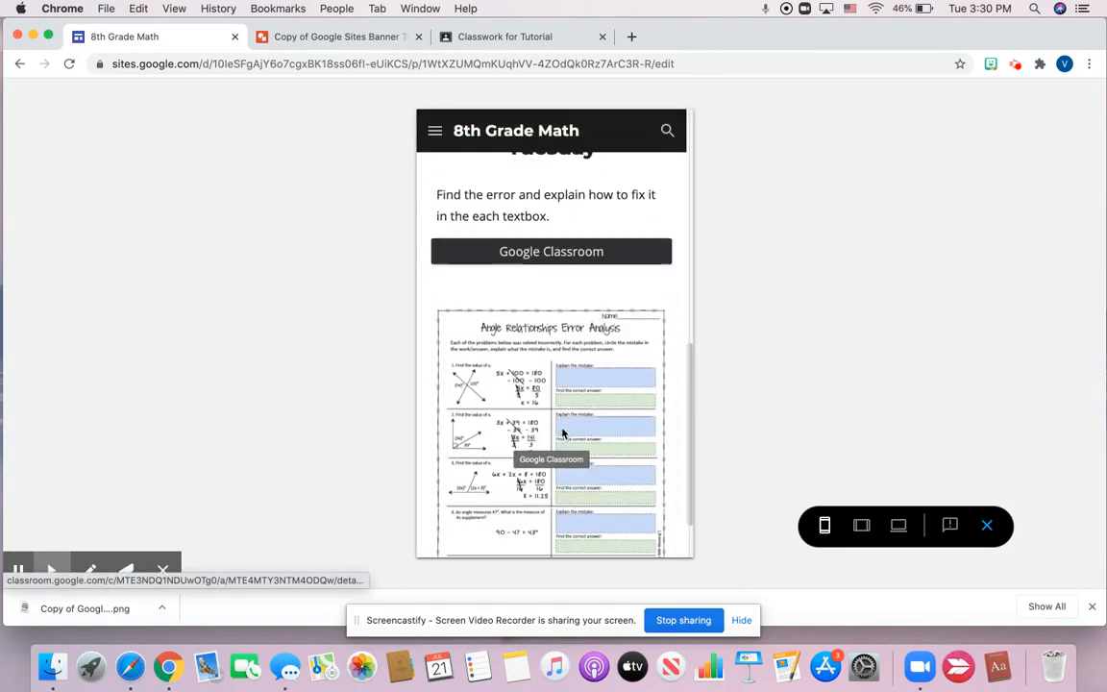
pyautogui.scroll(10, 562, 433)
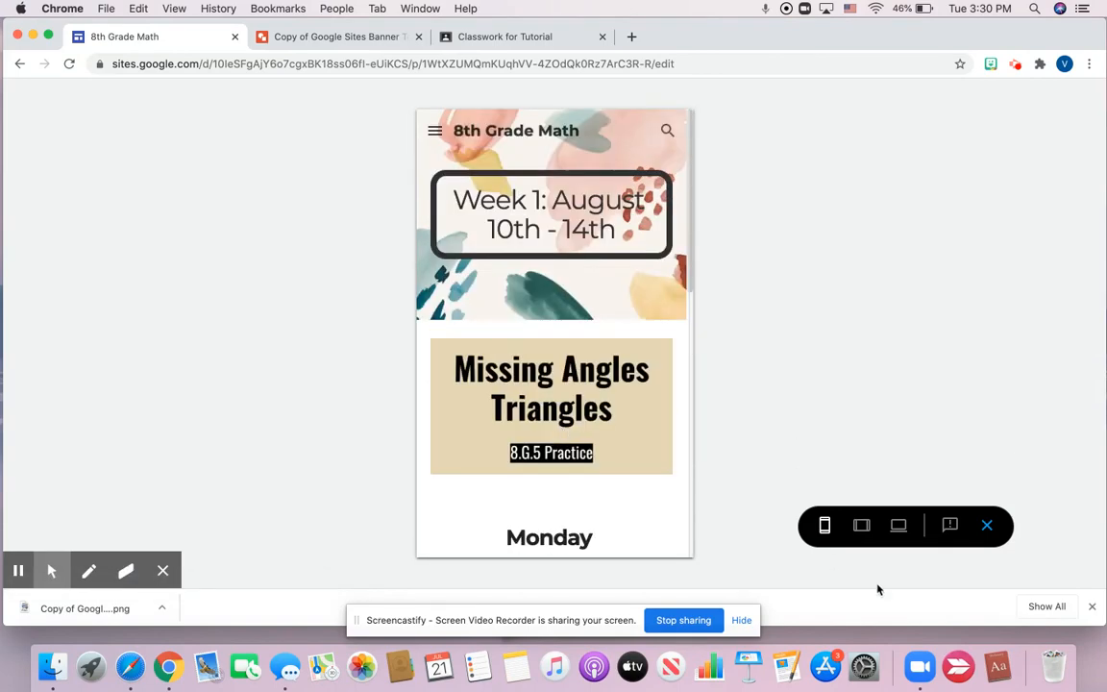
pyautogui.click(993, 528)
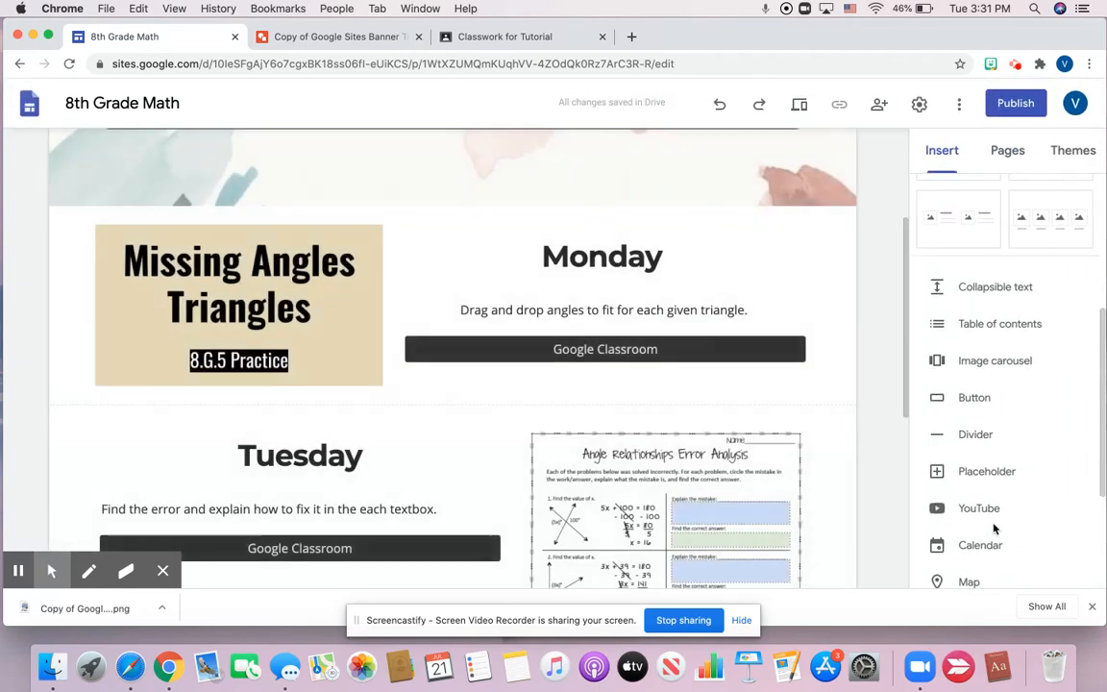
# Step: Open the Assignments page under Math for editing
pyautogui.scroll(3, 668, 326)
pyautogui.scroll(-7, 669, 328)
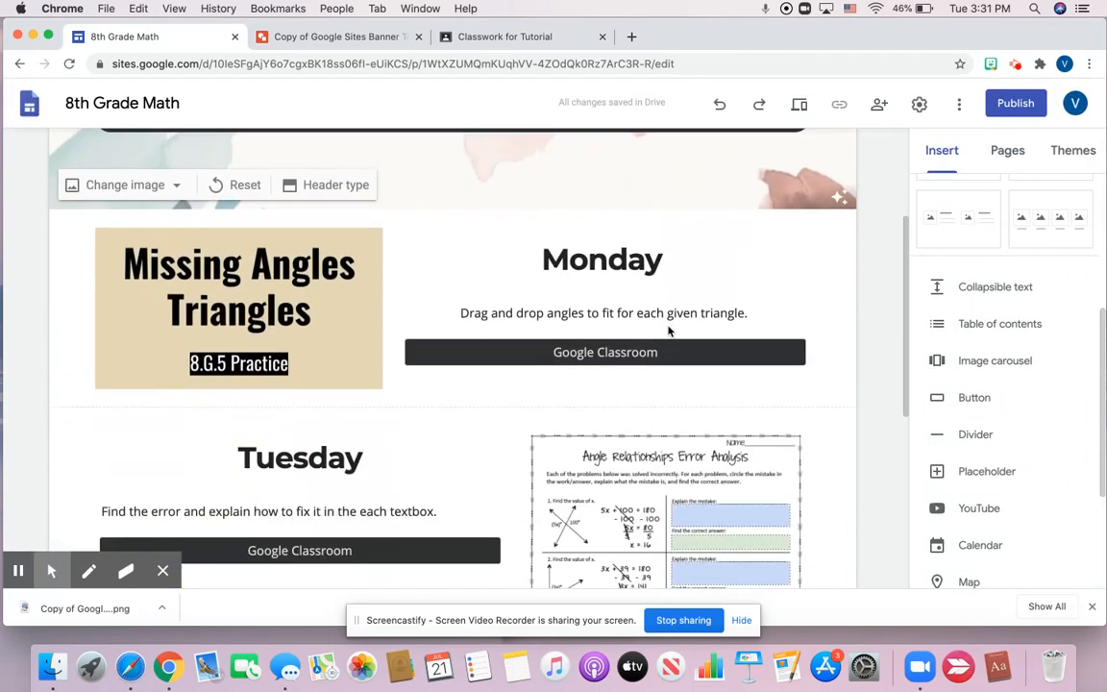
pyautogui.scroll(8, 669, 329)
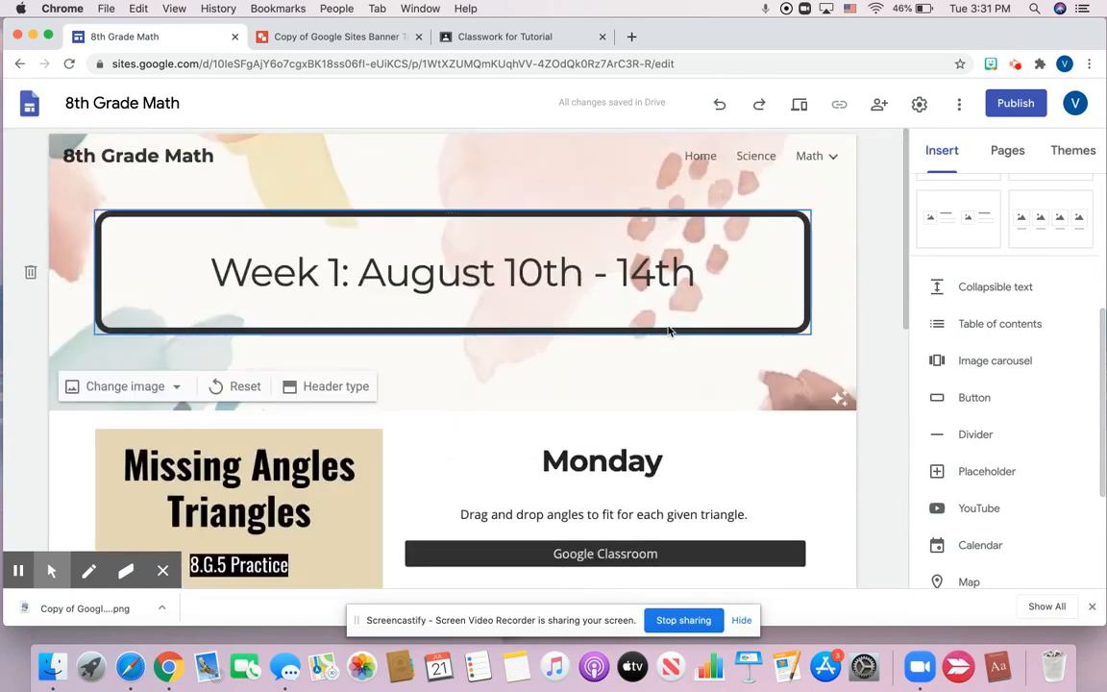
pyautogui.moveTo(815, 157)
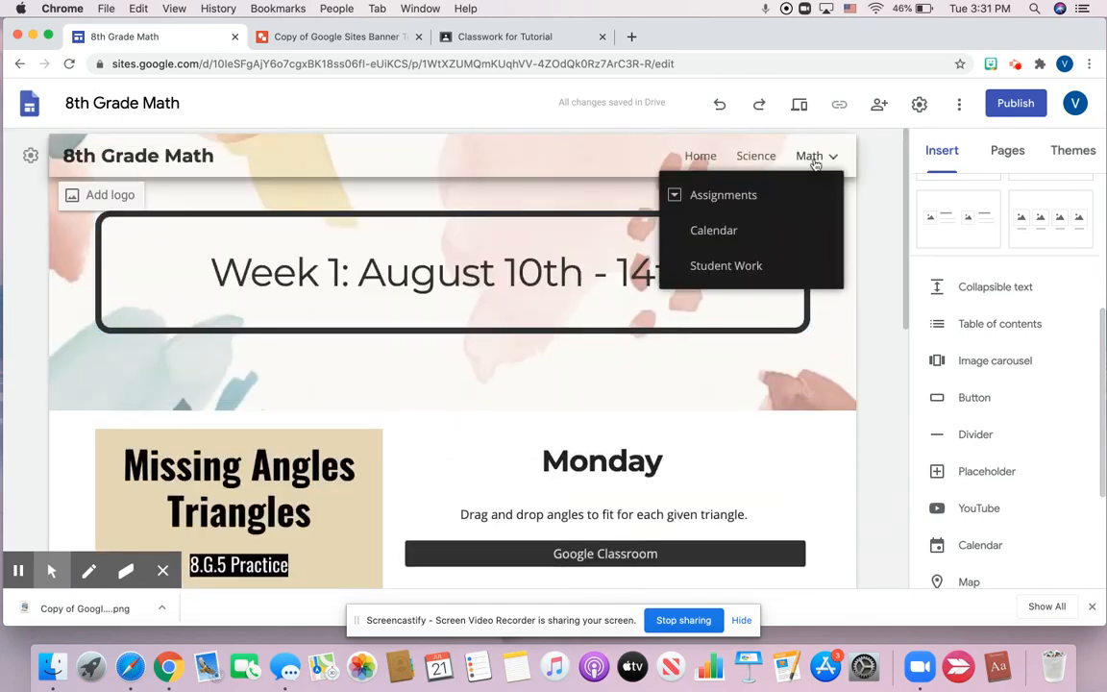
pyautogui.click(769, 195)
pyautogui.click(767, 197)
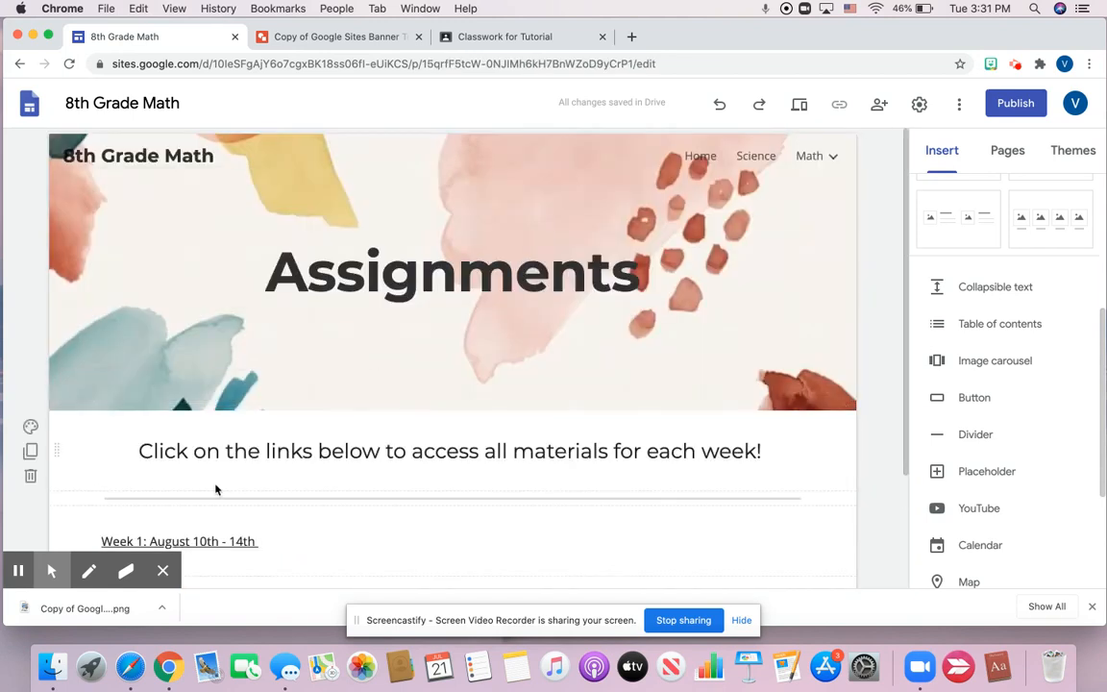
# Step: Add a text box reading "Week 2: August 17th - 21st" beneath the Week 1 link on the Assignments page
pyautogui.scroll(-3, 217, 487)
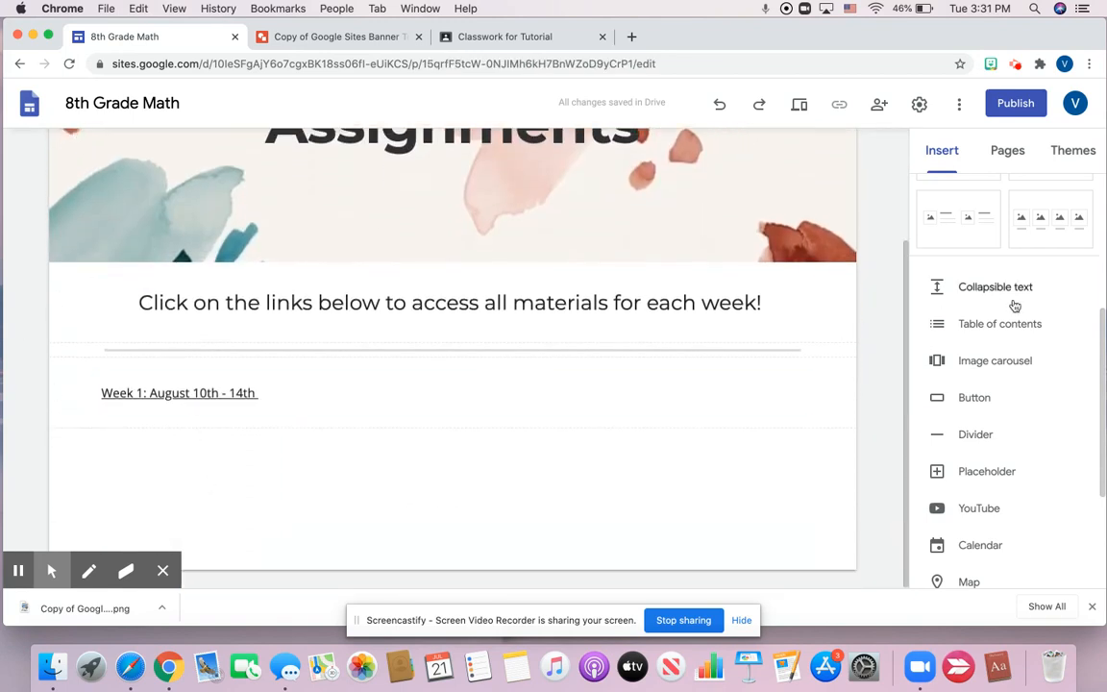
pyautogui.scroll(5, 1045, 305)
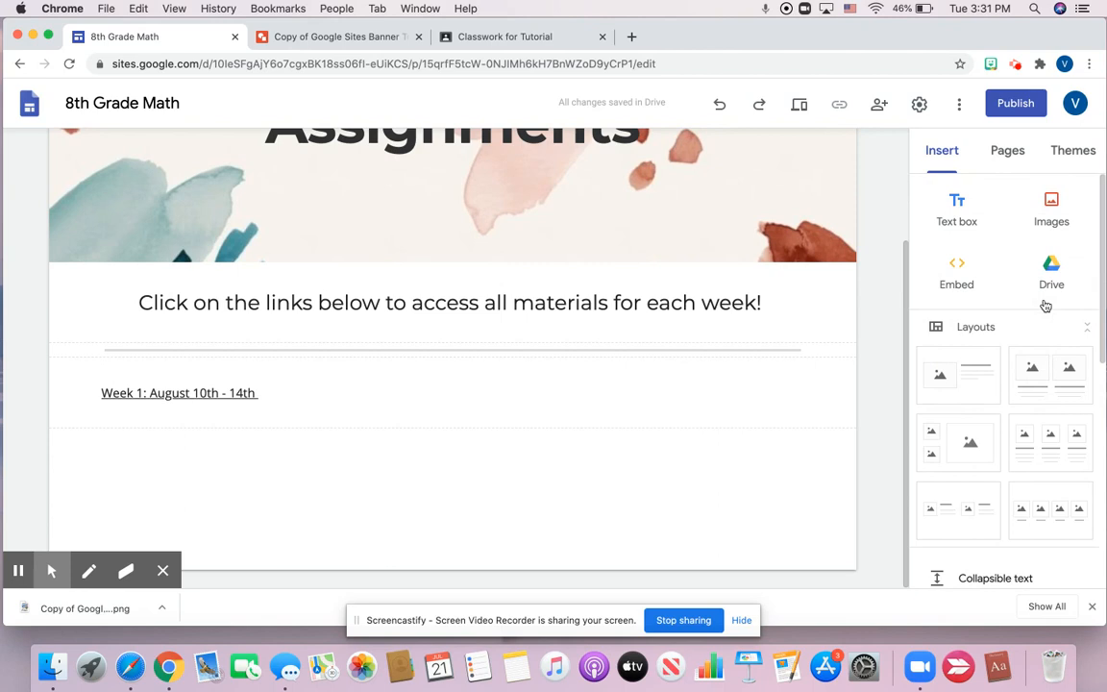
pyautogui.click(961, 217)
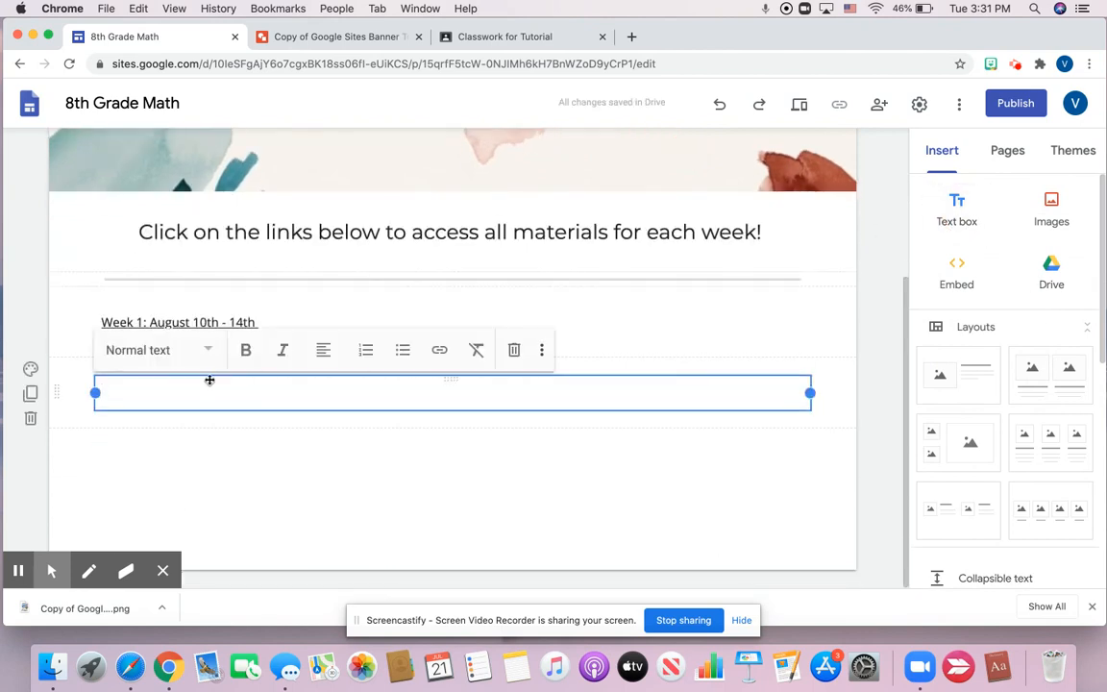
pyautogui.write('Week 2:')
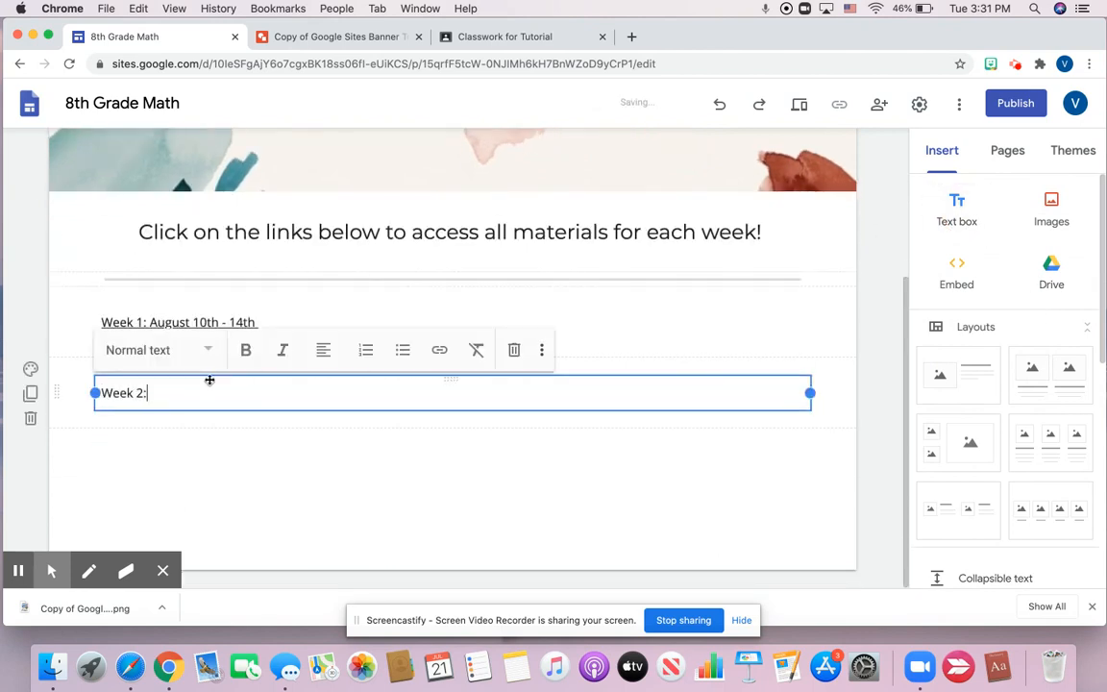
pyautogui.write(' August 17th - 21st')
pyautogui.click(148, 477)
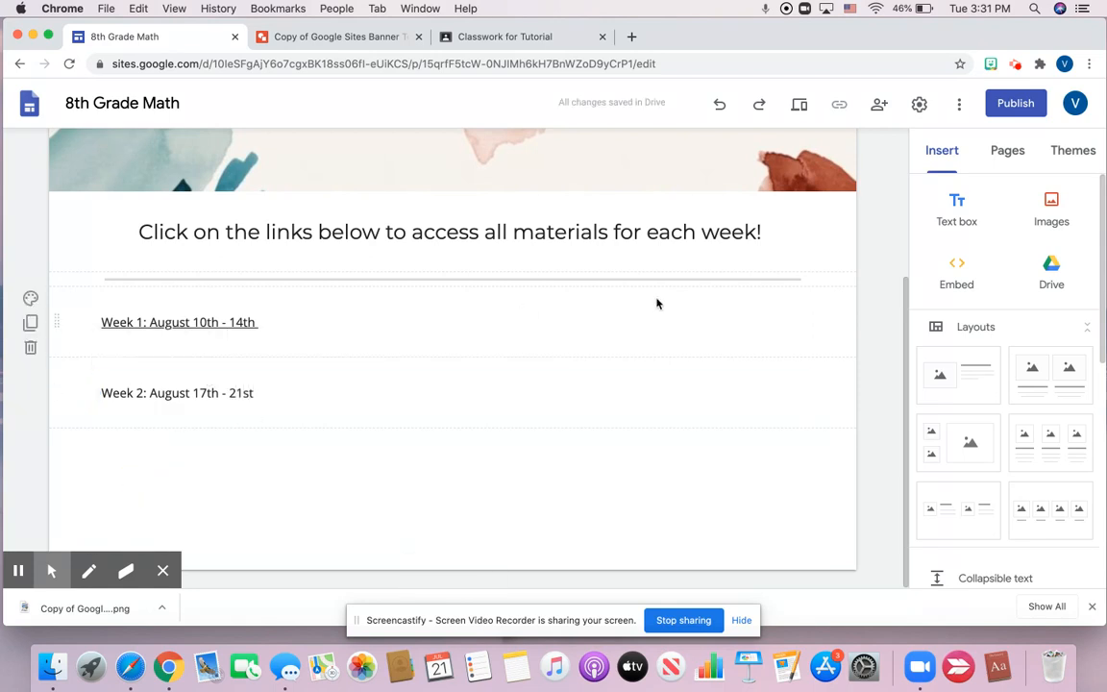
# Step: Create a subpage named "Week 2: August 17th - 21st" under the Assignments page
pyautogui.scroll(2, 658, 304)
pyautogui.scroll(-2, 658, 304)
pyautogui.scroll(1, 709, 377)
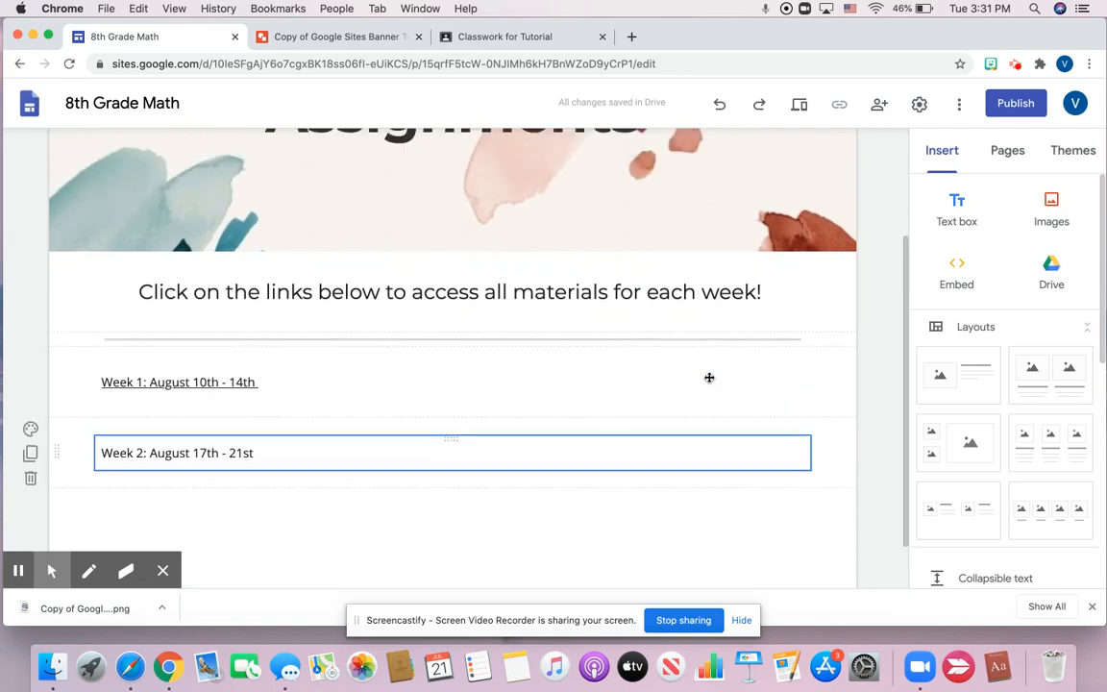
pyautogui.scroll(3, 709, 378)
pyautogui.click(832, 158)
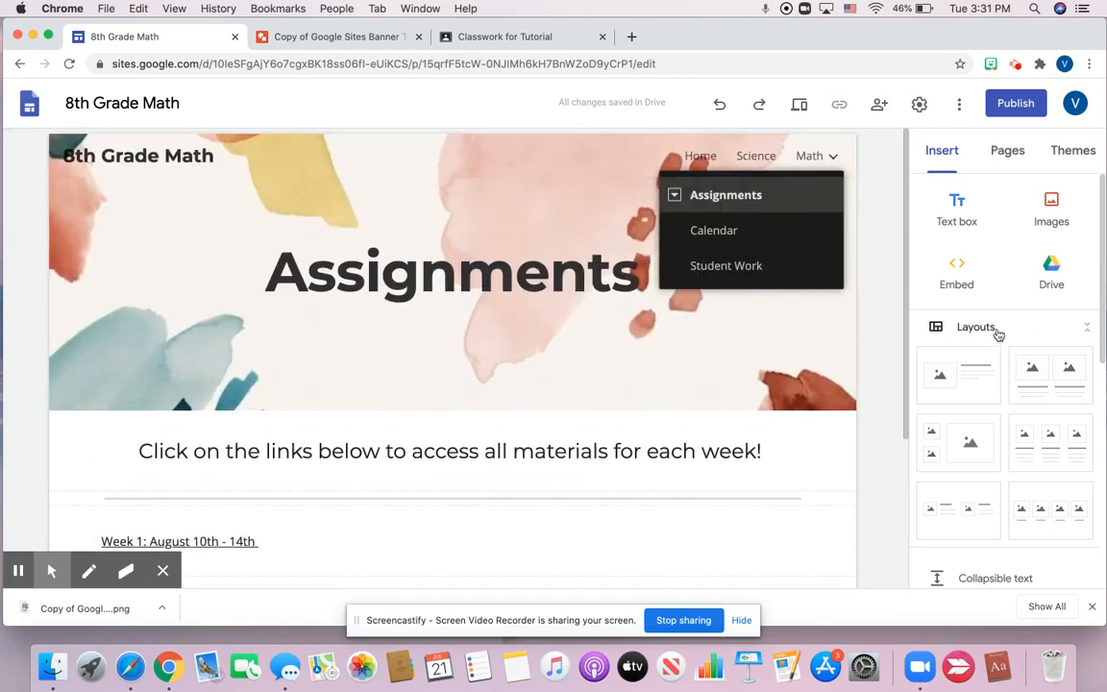
pyautogui.click(1008, 152)
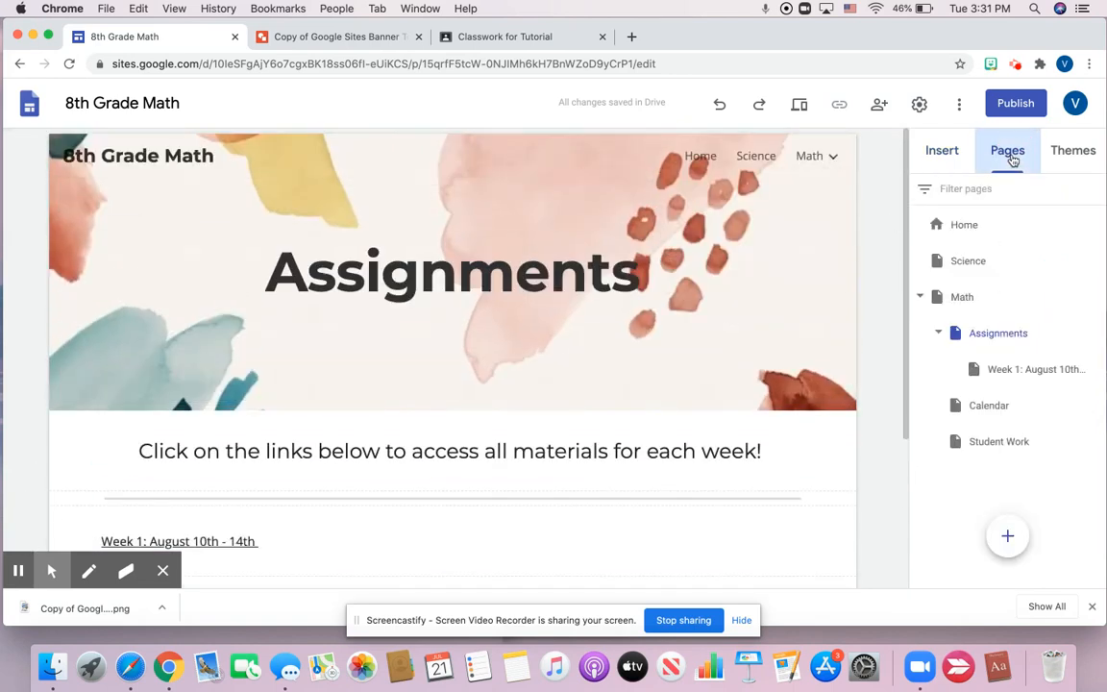
pyautogui.click(1095, 334)
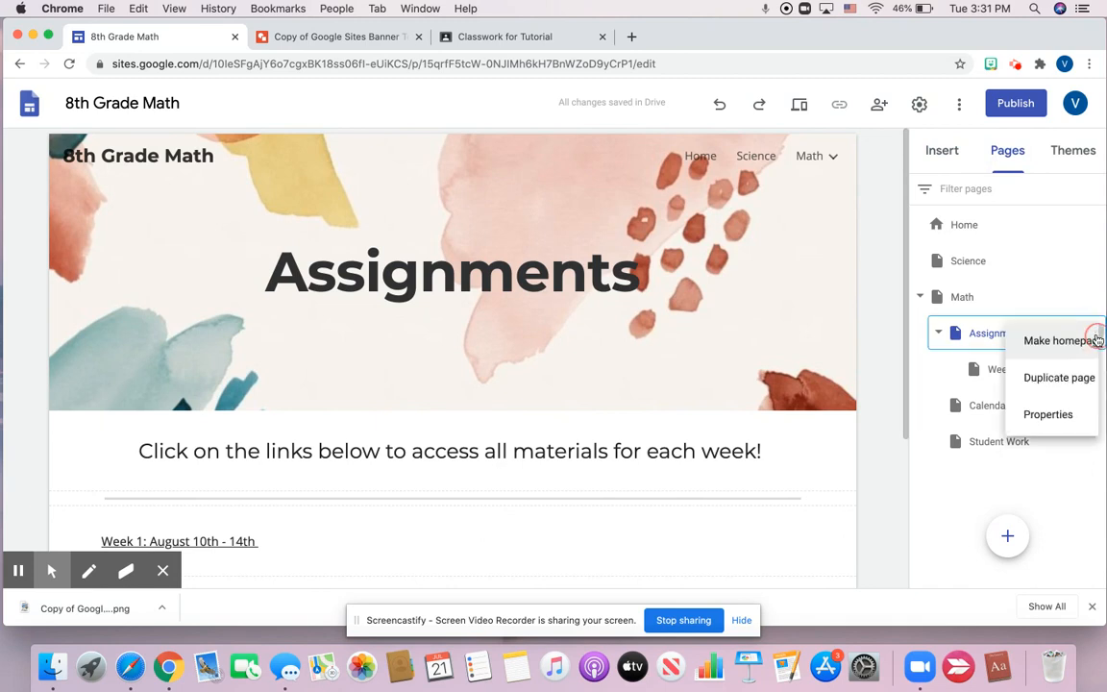
pyautogui.click(1050, 451)
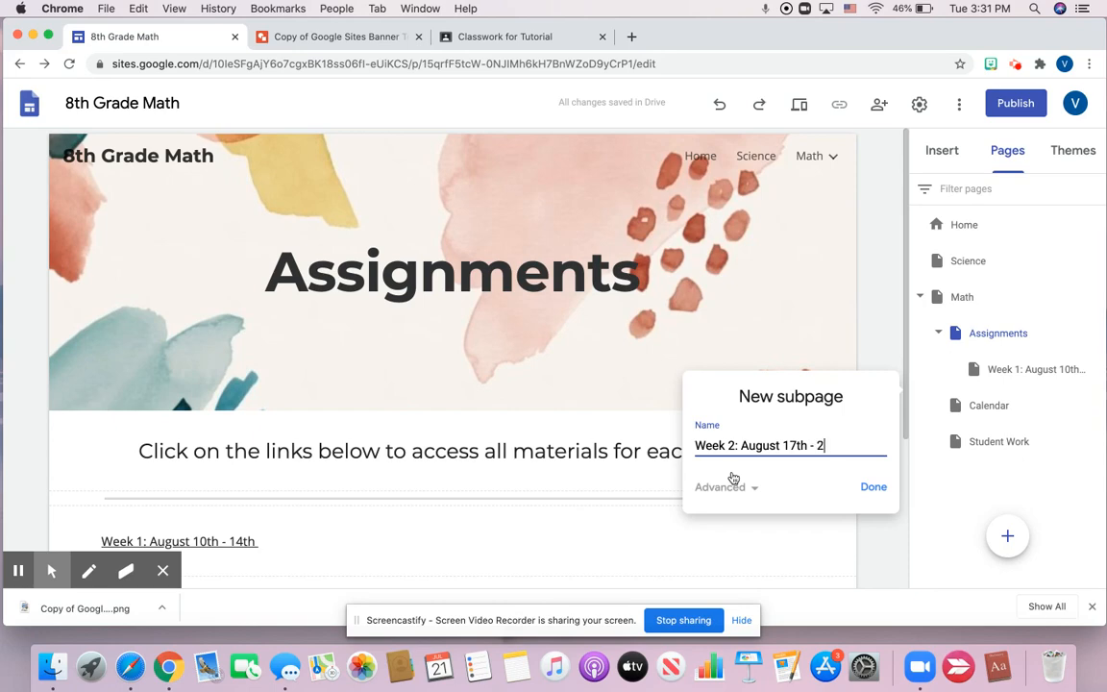
pyautogui.click(873, 488)
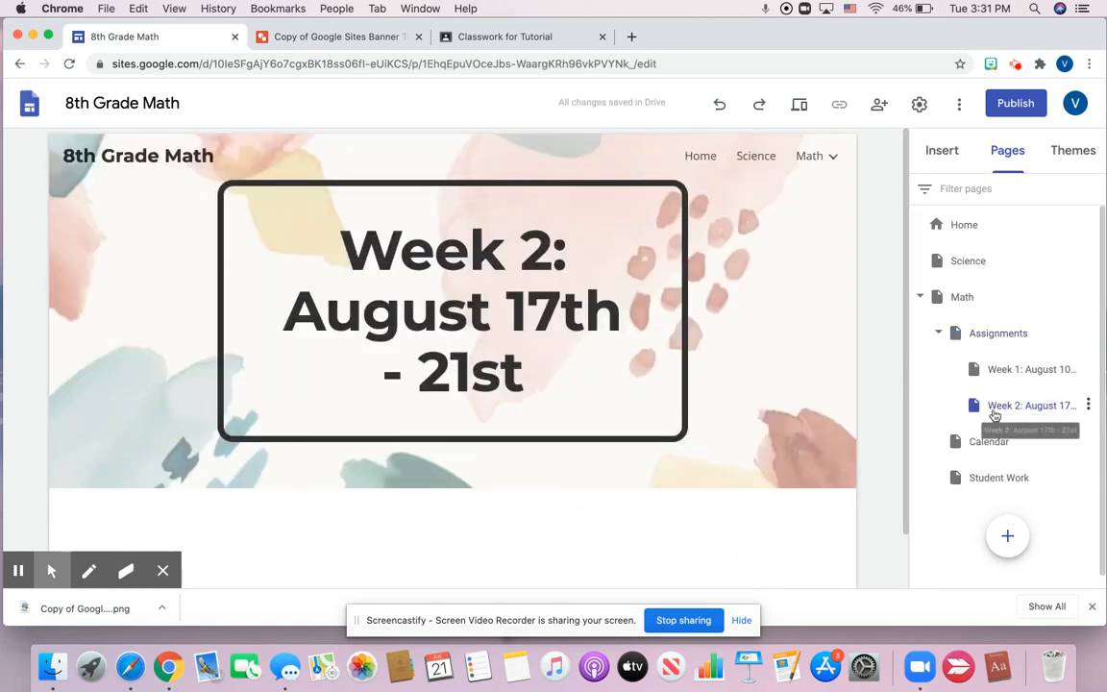
# Step: Widen the Week 2 page title's text box on both sides so it spans most of the banner
pyautogui.scroll(-1, 674, 425)
pyautogui.click(532, 278)
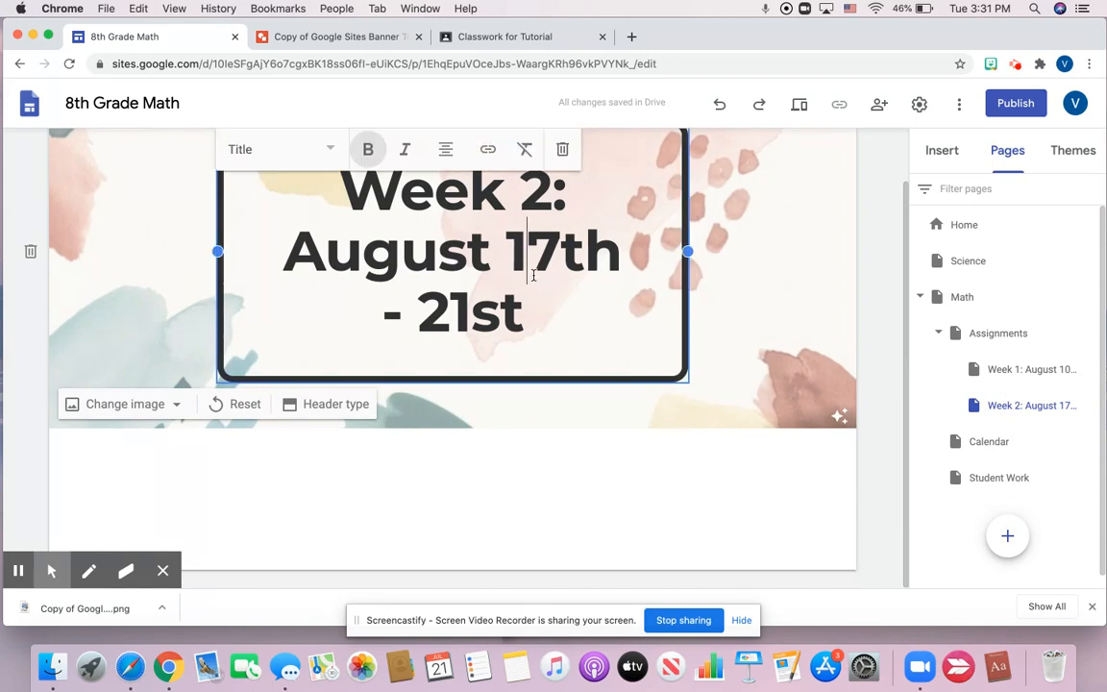
pyautogui.moveTo(685, 252); pyautogui.dragTo(845, 256)
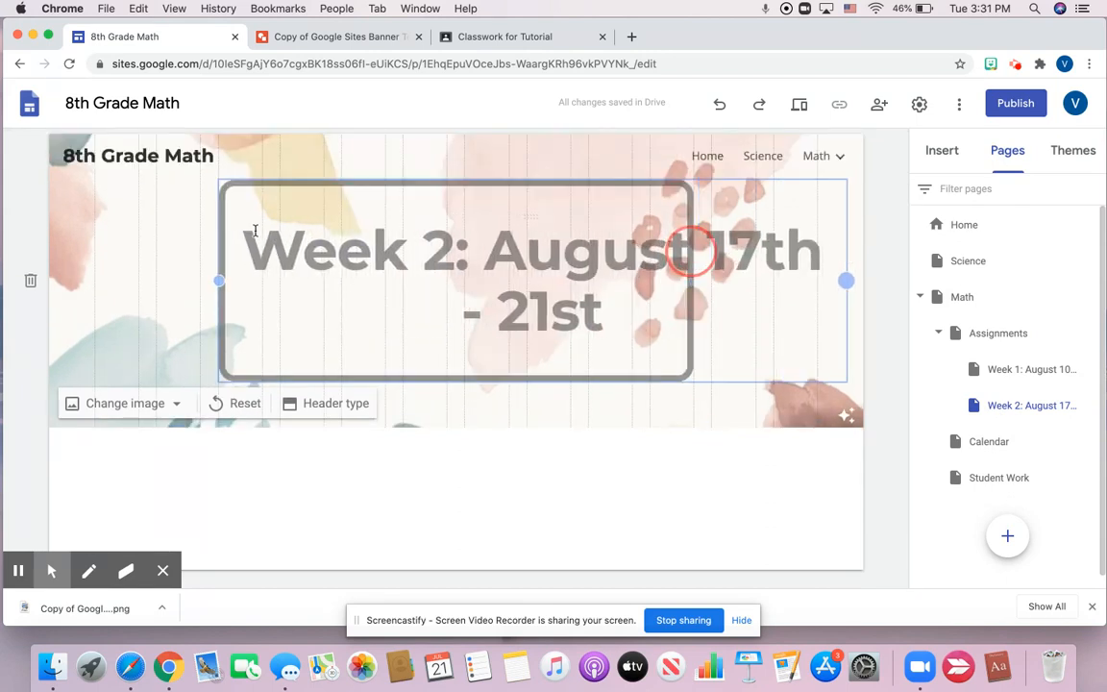
pyautogui.moveTo(221, 280); pyautogui.dragTo(94, 280)
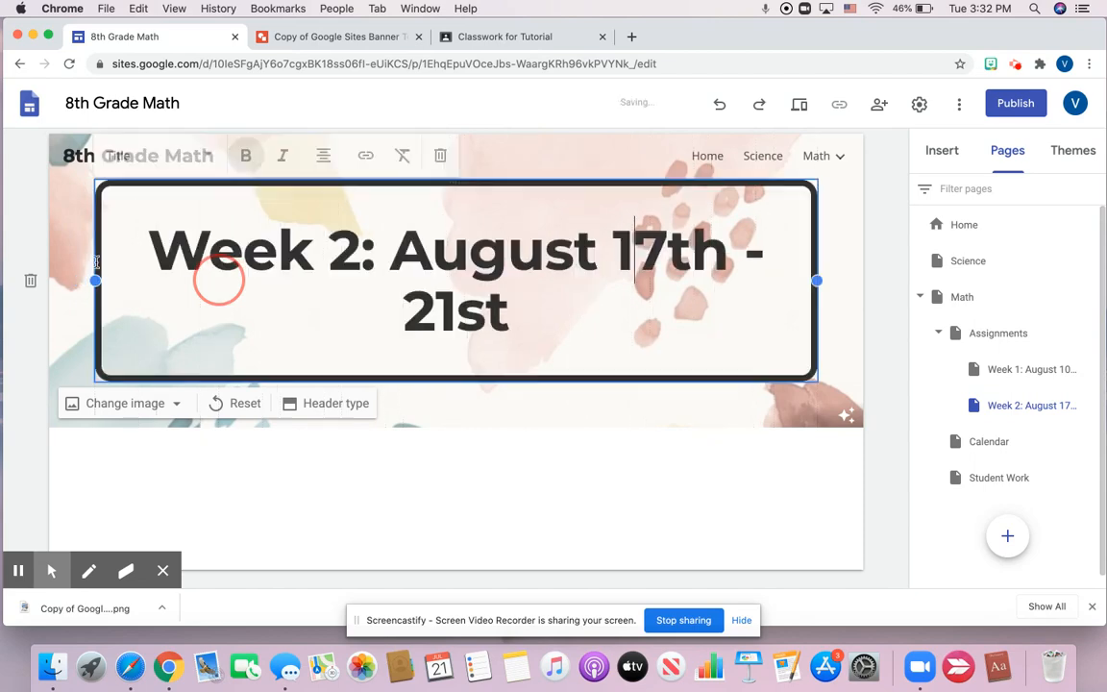
# Step: Change the banner title "Week 2: August 17th - 21st" to the Heading text style
pyautogui.click(641, 290)
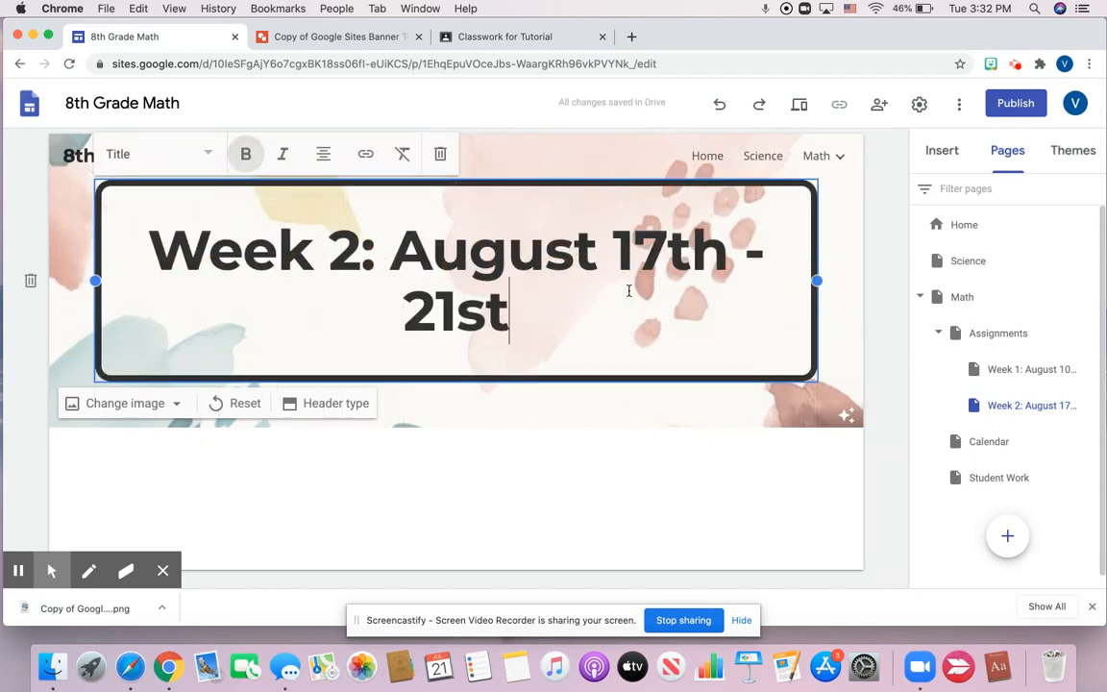
pyautogui.tripleClick(518, 272)
pyautogui.click(211, 161)
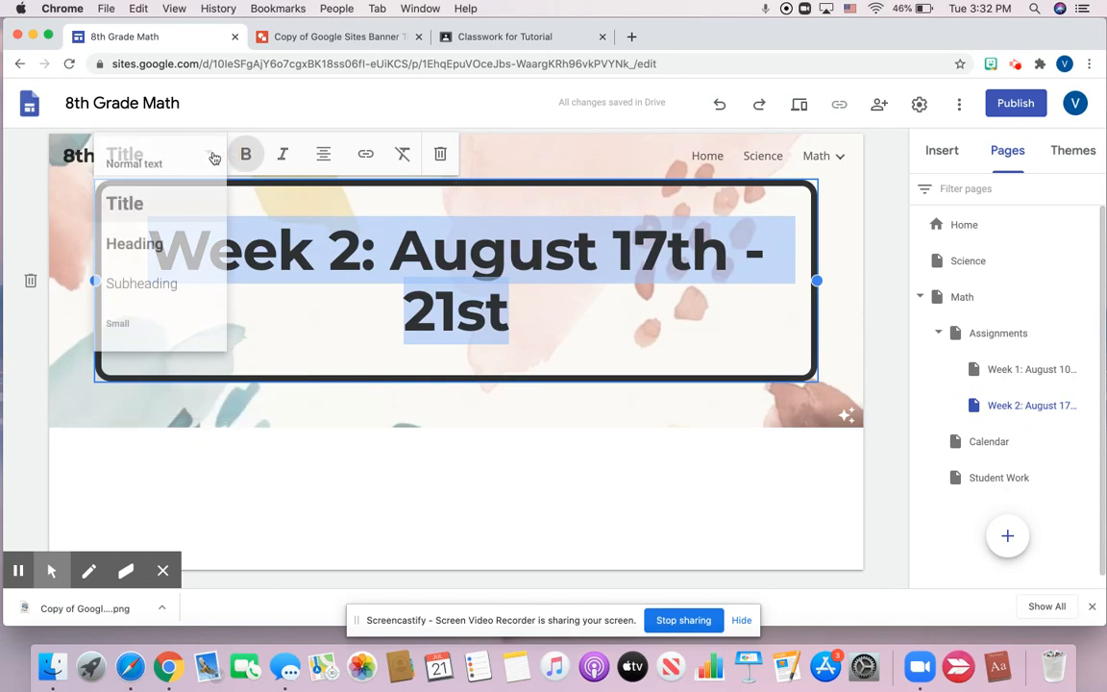
pyautogui.click(192, 247)
pyautogui.click(430, 447)
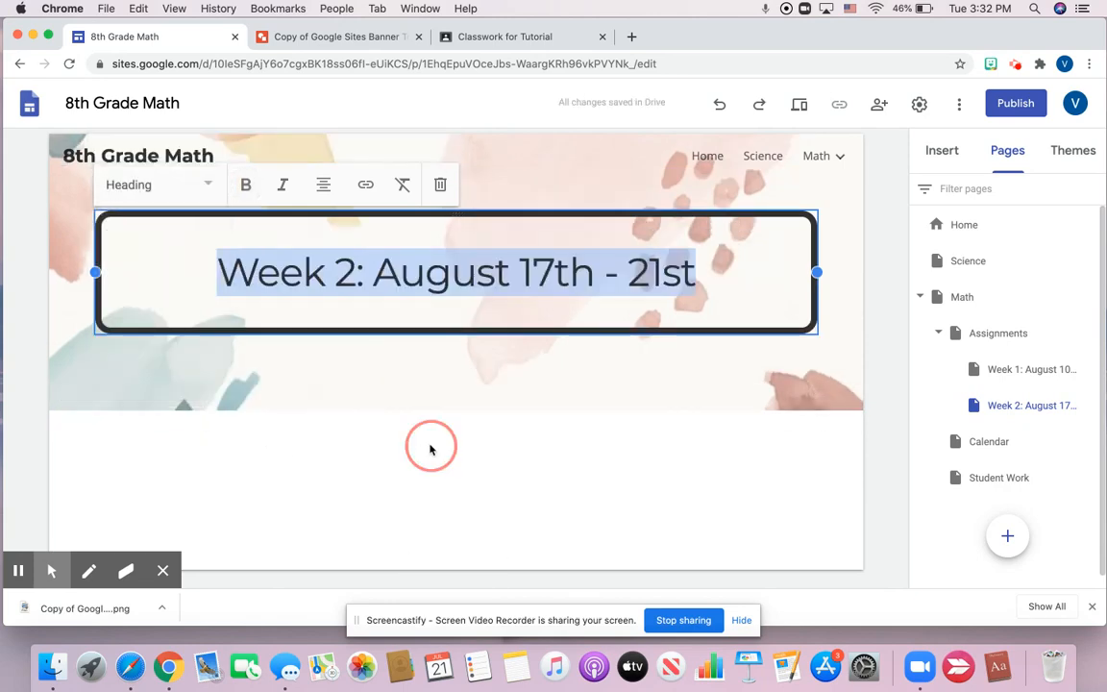
# Step: On the Assignments page, link the text "Week 2: August 17th - 21st" to the Week 2 subpage
pyautogui.click(825, 155)
pyautogui.click(758, 191)
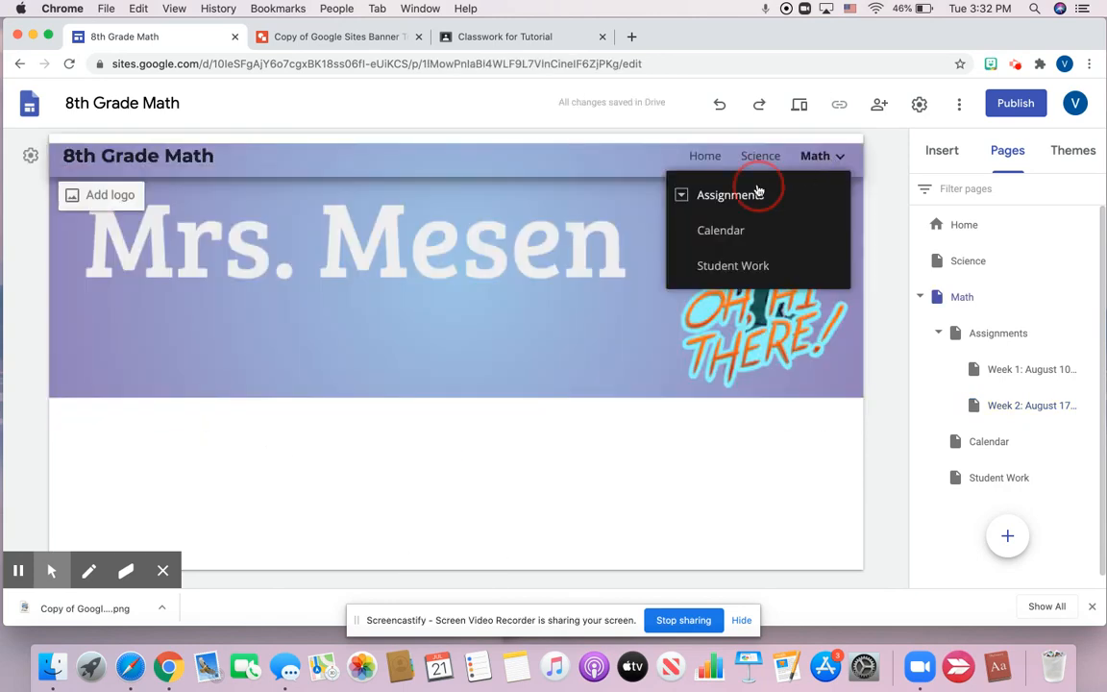
pyautogui.scroll(-5, 250, 408)
pyautogui.click(186, 398)
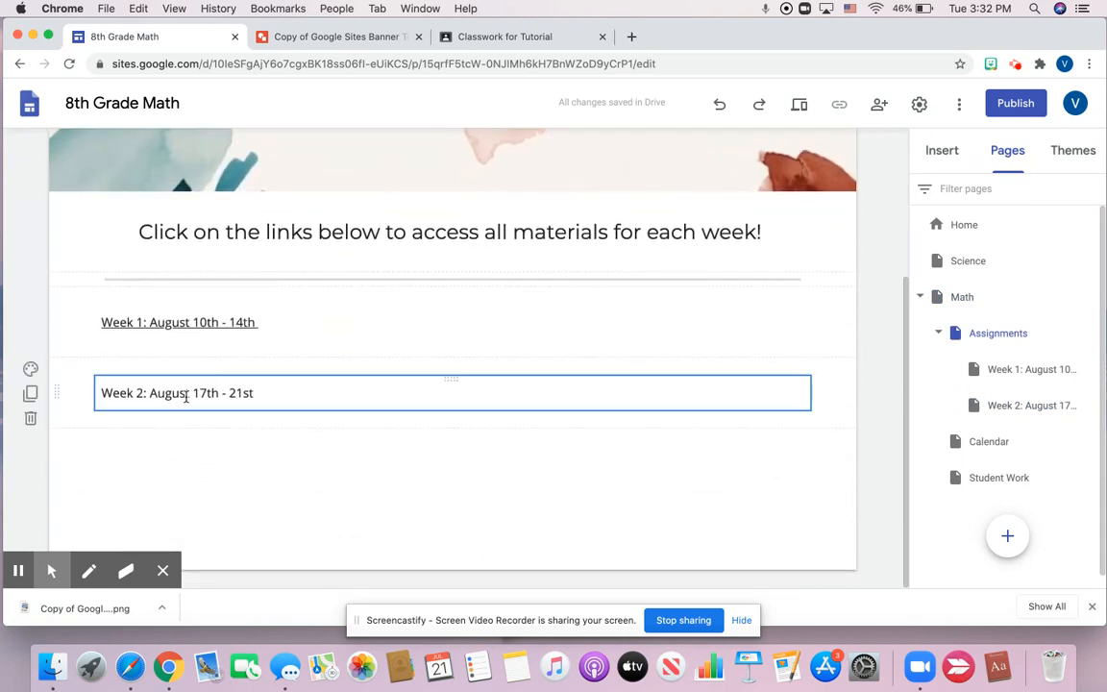
pyautogui.click(182, 394)
pyautogui.tripleClick(183, 394)
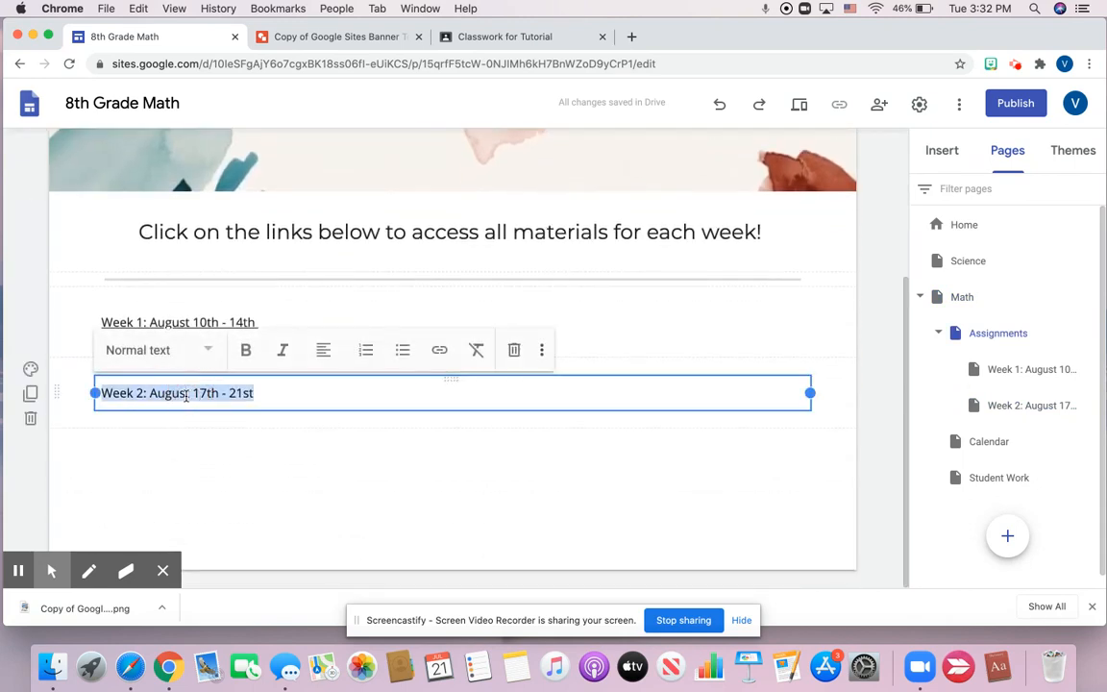
pyautogui.click(440, 350)
pyautogui.scroll(-3, 401, 430)
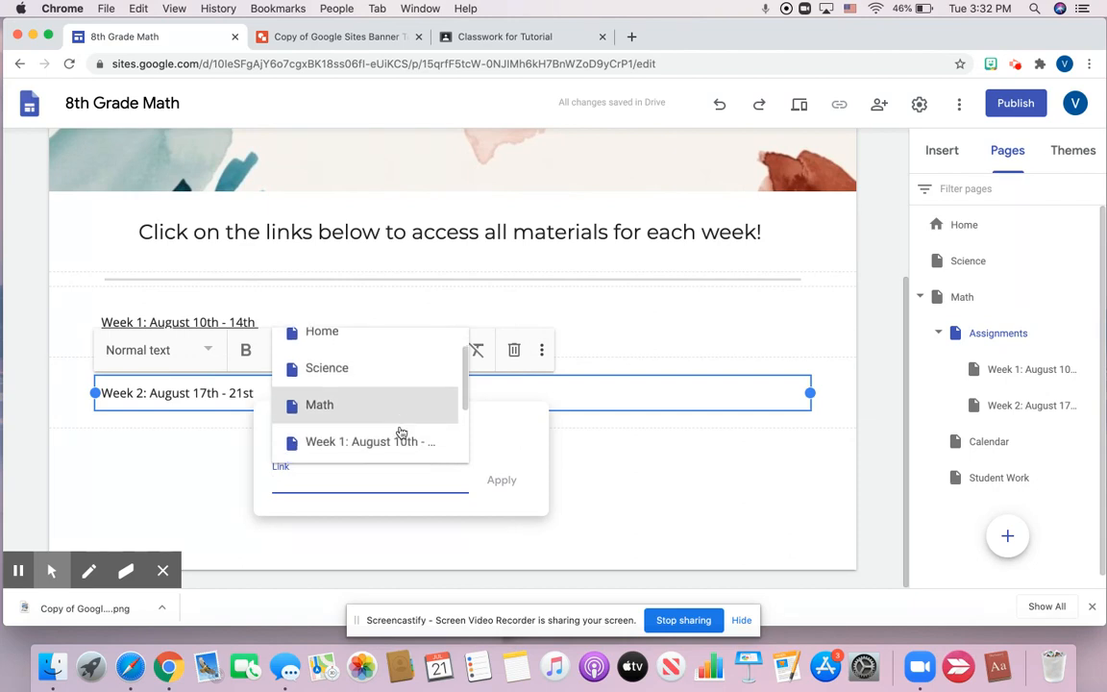
pyautogui.click(400, 424)
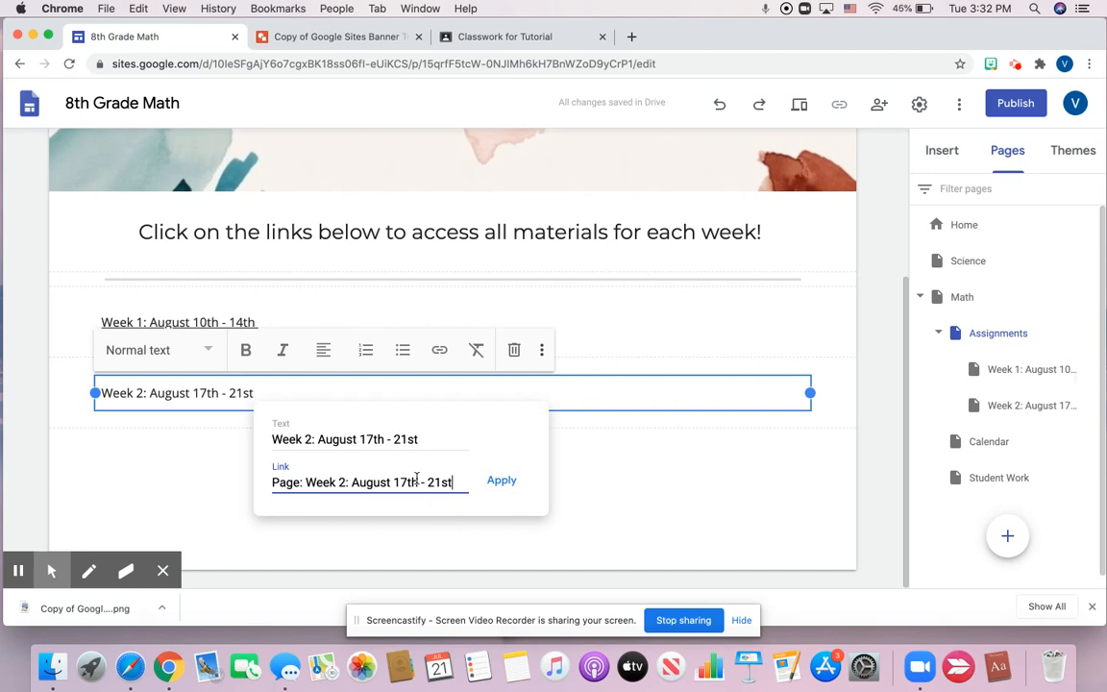
pyautogui.click(499, 485)
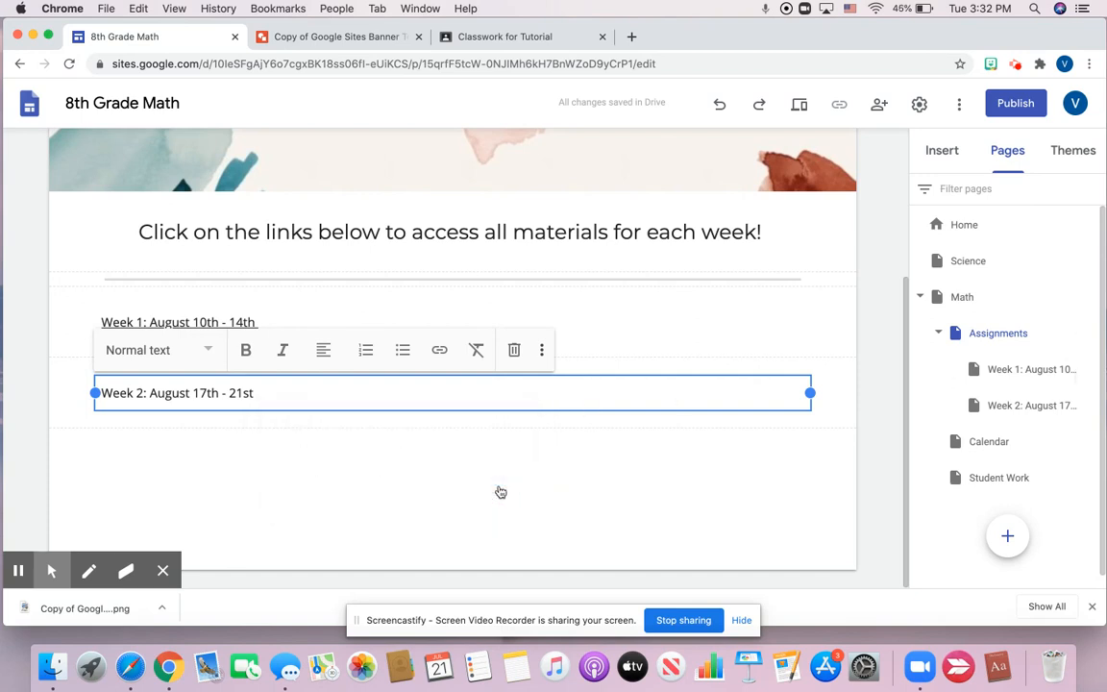
# Step: Test the Week 2 link on the Assignments page and close the browser tab it opens
pyautogui.click(151, 393)
pyautogui.click(202, 421)
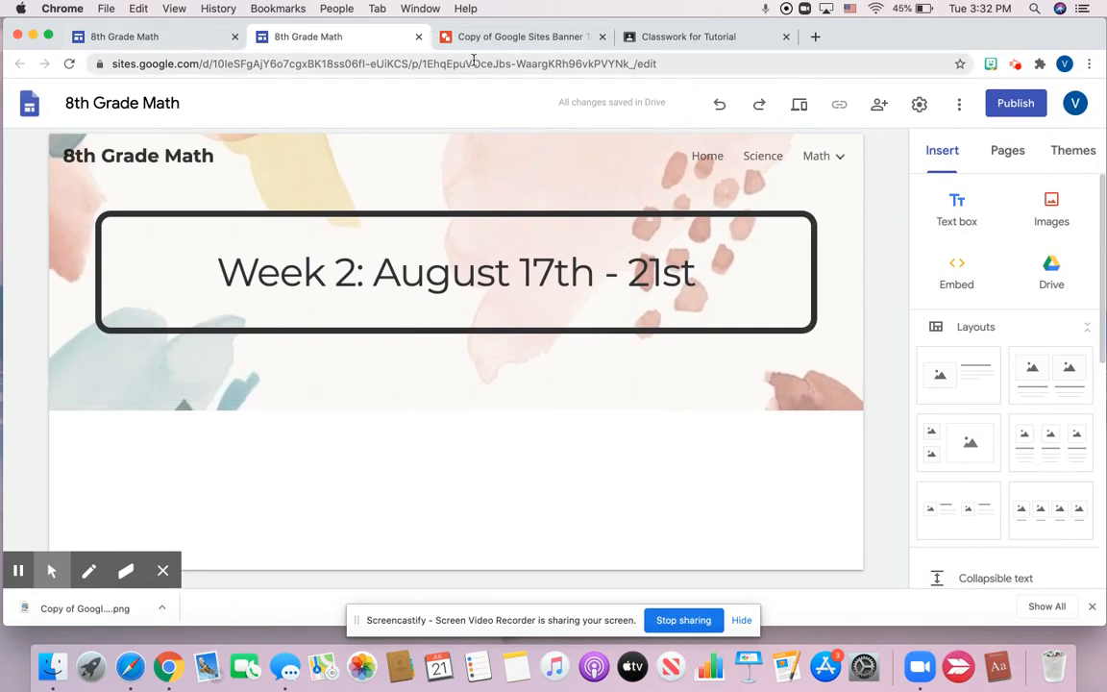
pyautogui.click(418, 37)
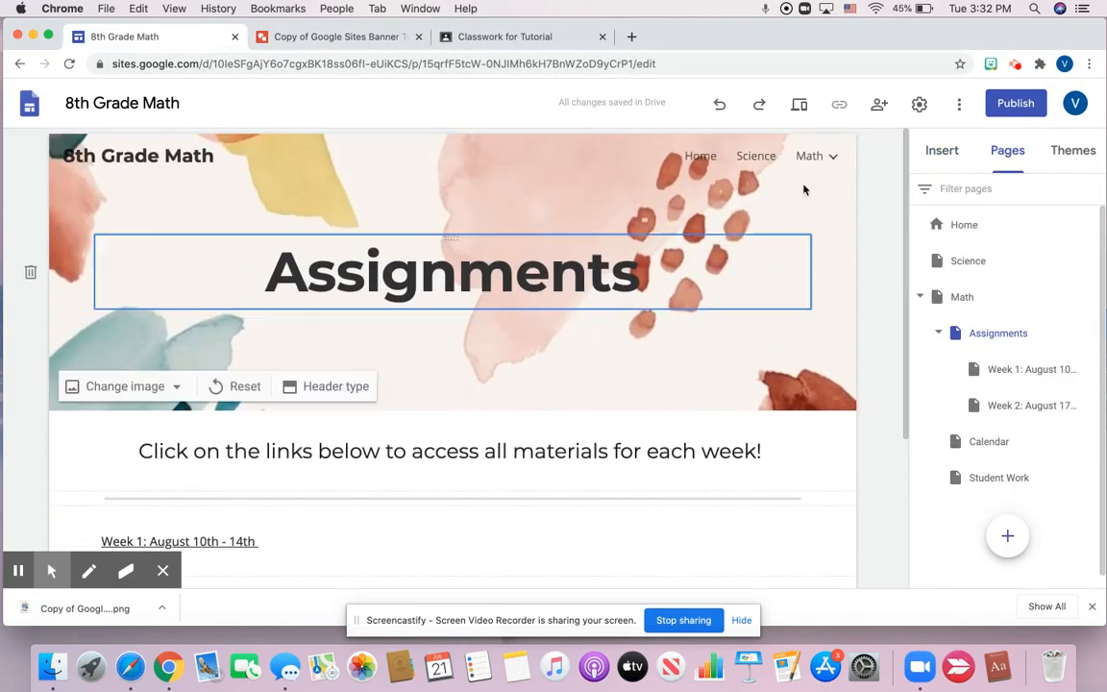
# Step: Open the Calendar page under Math for editing and bring up the elements that can be inserted
pyautogui.moveTo(827, 164)
pyautogui.click(769, 228)
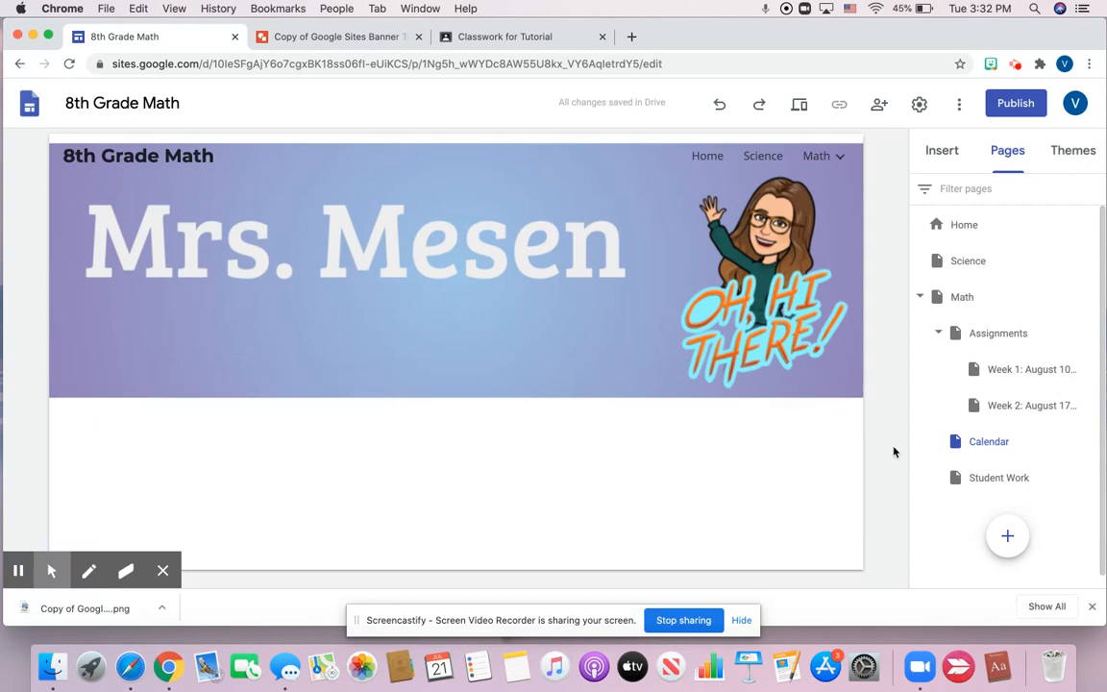
pyautogui.click(940, 152)
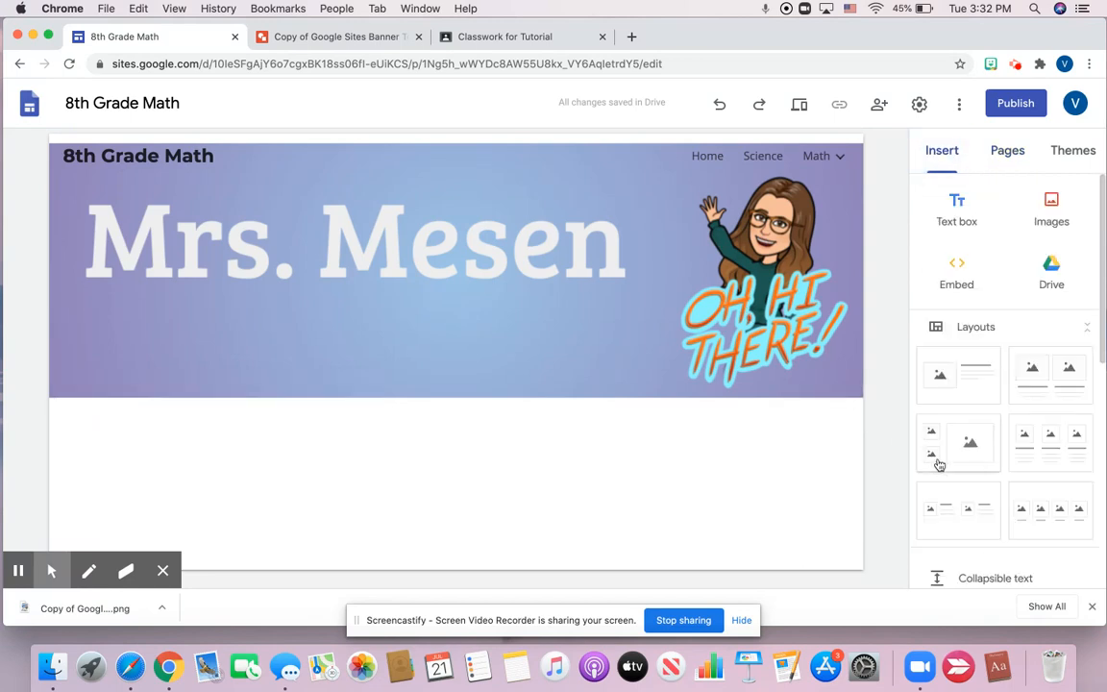
pyautogui.scroll(-3, 937, 462)
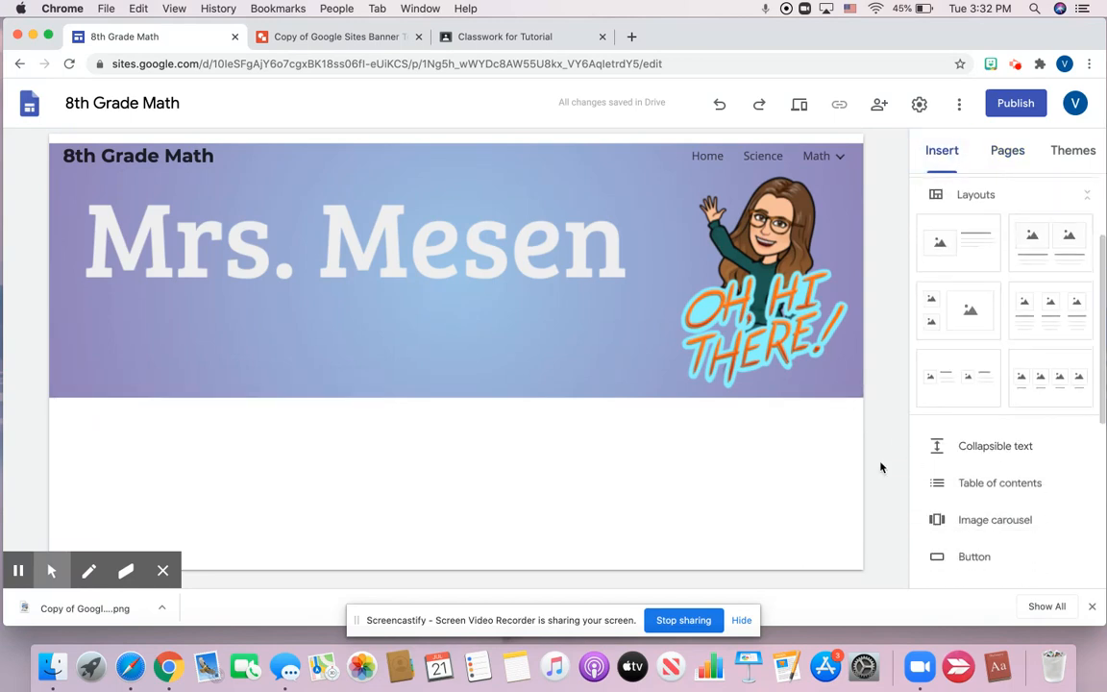
# Step: Switch to Google Classroom and examine the assignment posts in the Tutorial class's stream
pyautogui.click(498, 35)
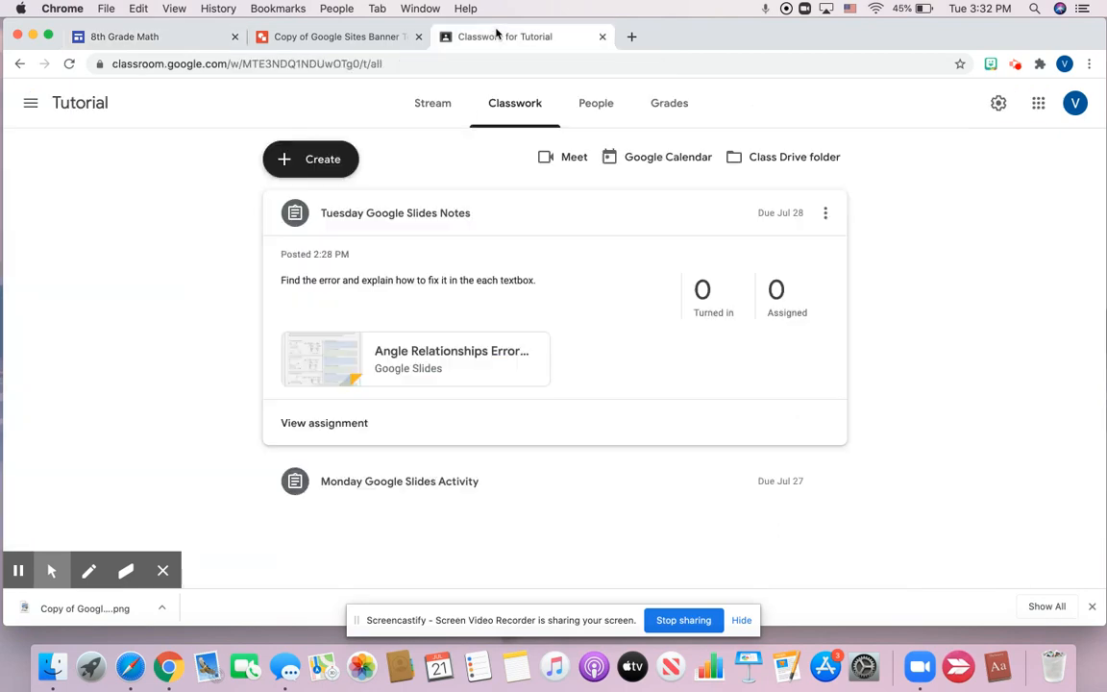
pyautogui.click(434, 106)
pyautogui.scroll(-5, 178, 364)
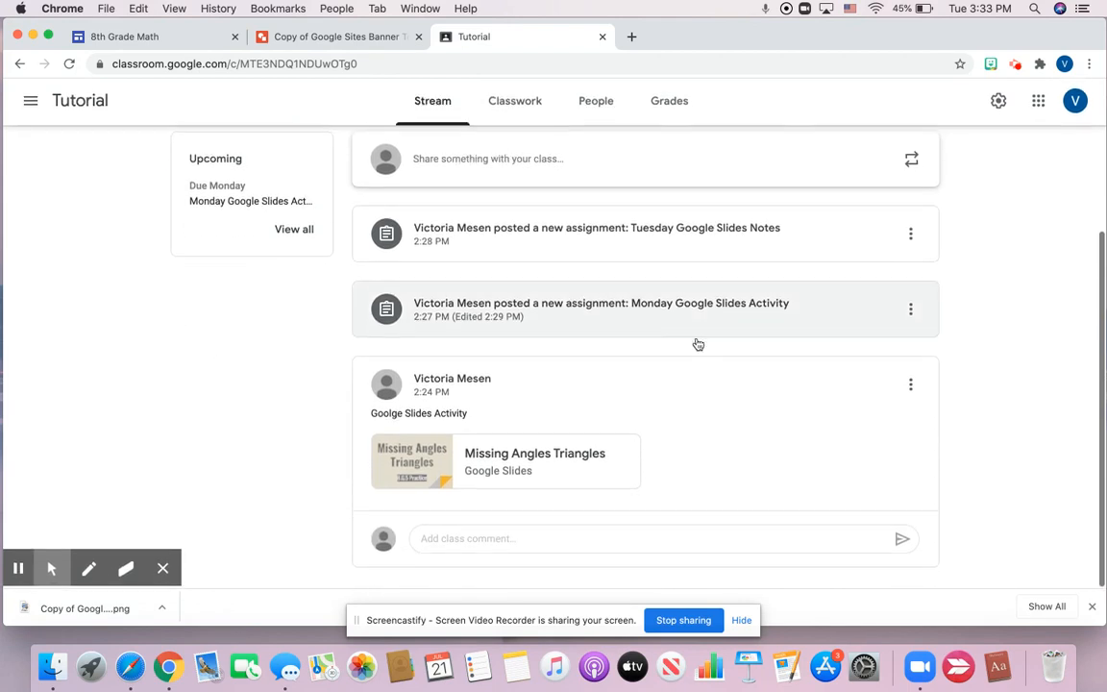
pyautogui.scroll(5, 697, 344)
pyautogui.scroll(1, 698, 344)
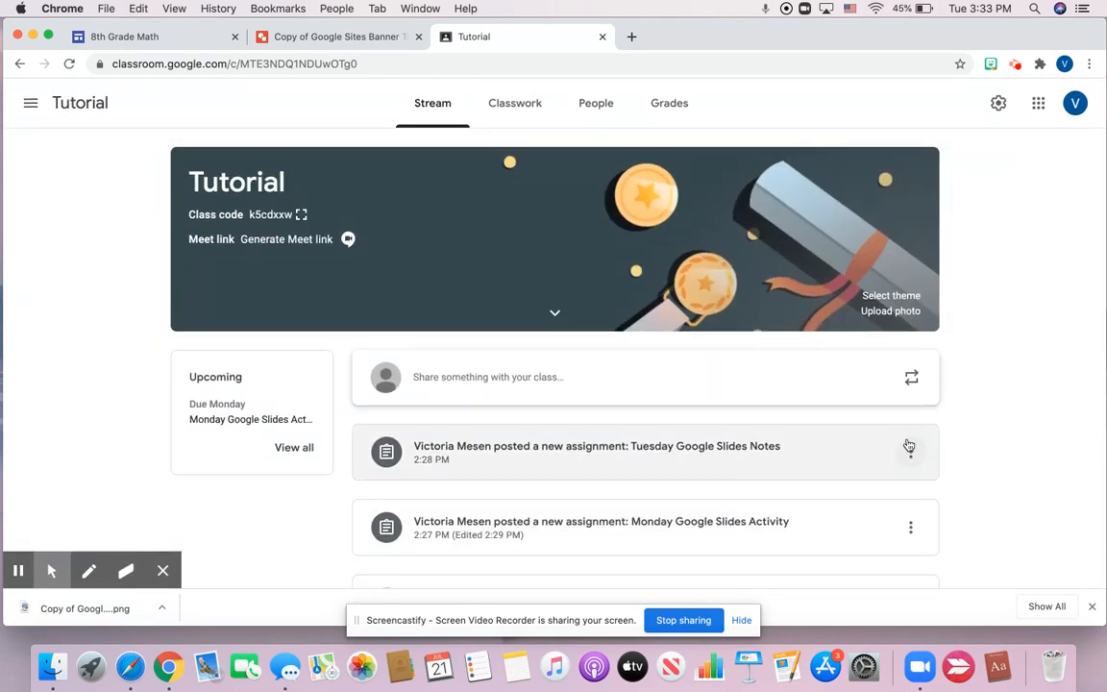
pyautogui.scroll(-2, 995, 400)
pyautogui.scroll(2, 996, 400)
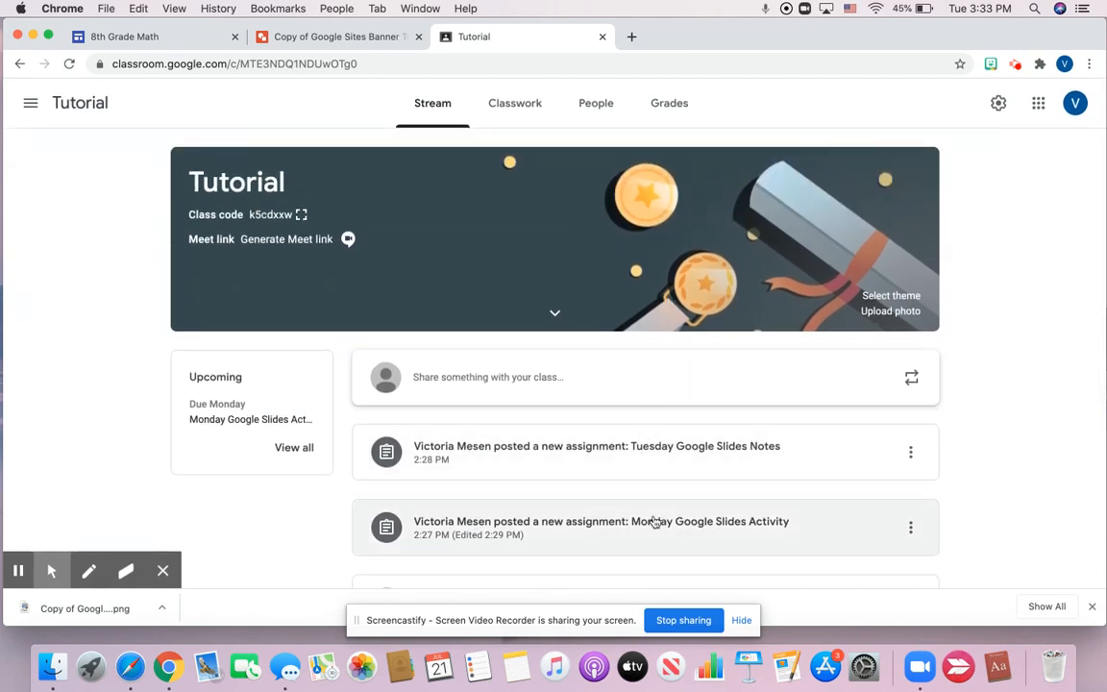
pyautogui.scroll(-5, 666, 534)
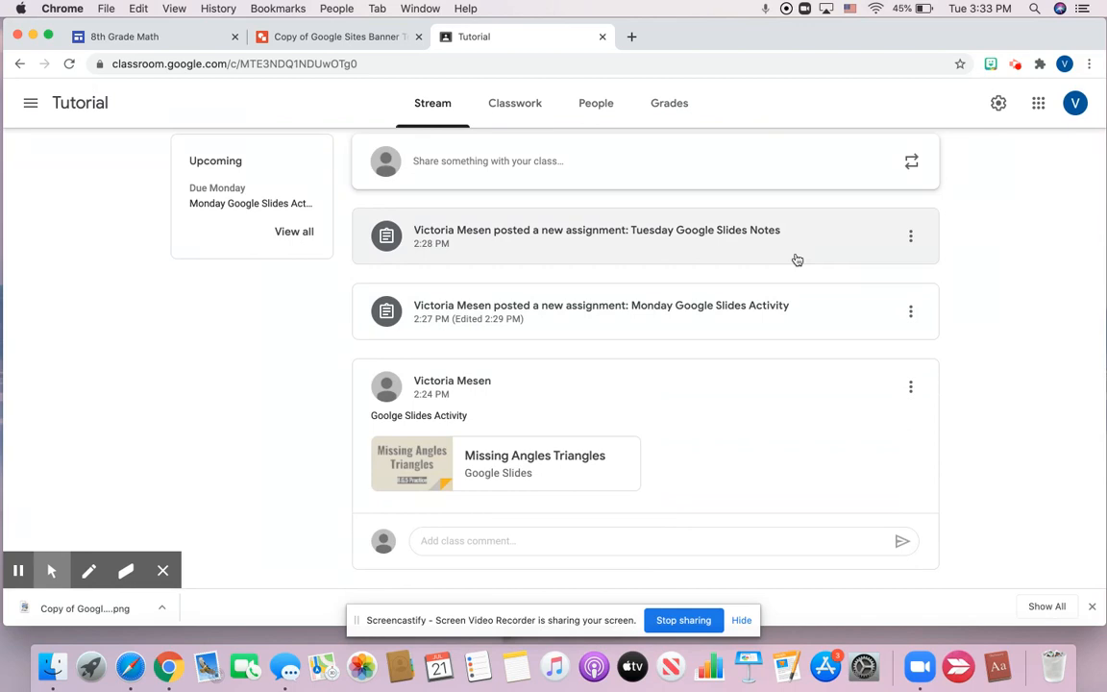
pyautogui.scroll(5, 797, 259)
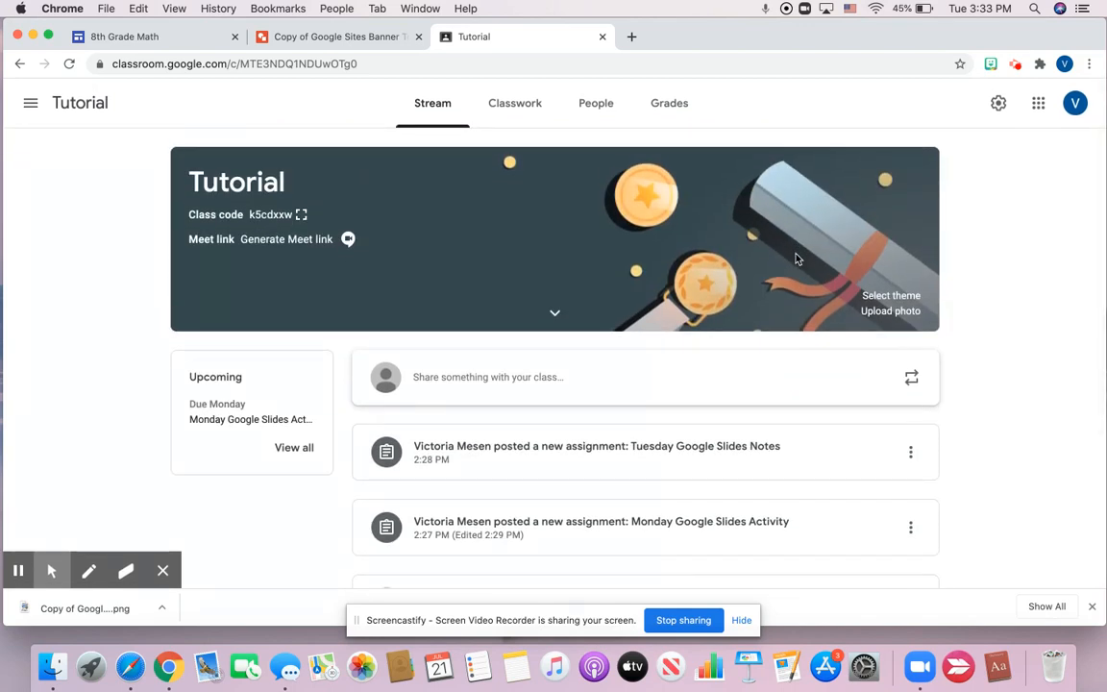
pyautogui.click(521, 104)
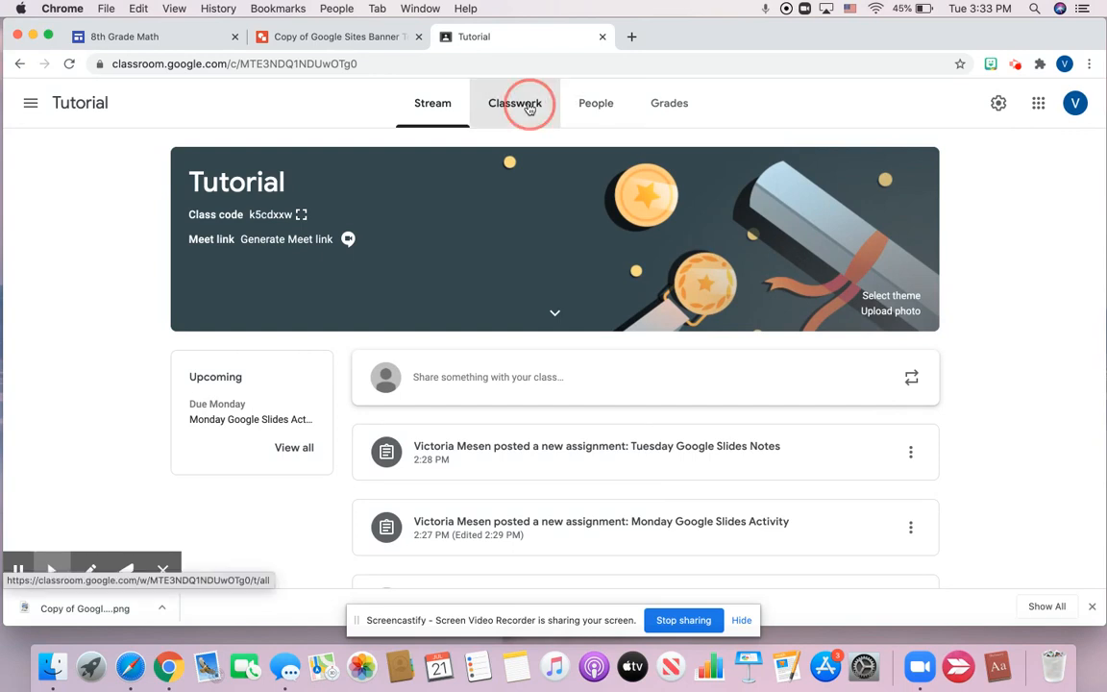
pyautogui.click(432, 106)
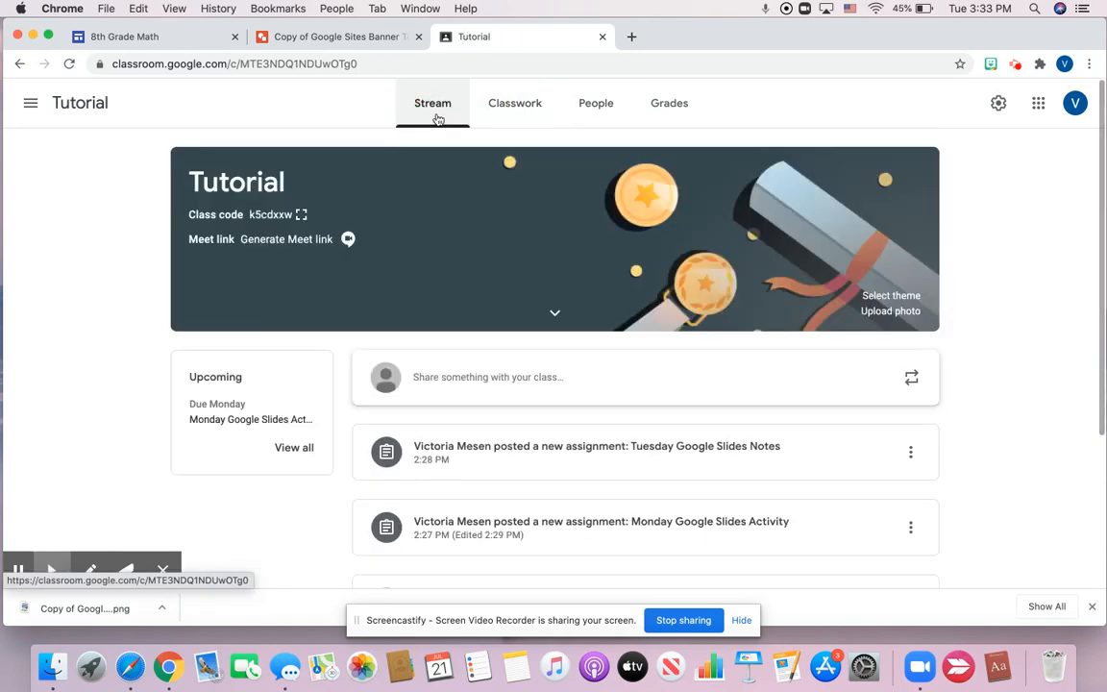
# Step: View the Classroom calendar for all classes, and reopen the Tutorial class from the classes overview
pyautogui.click(31, 109)
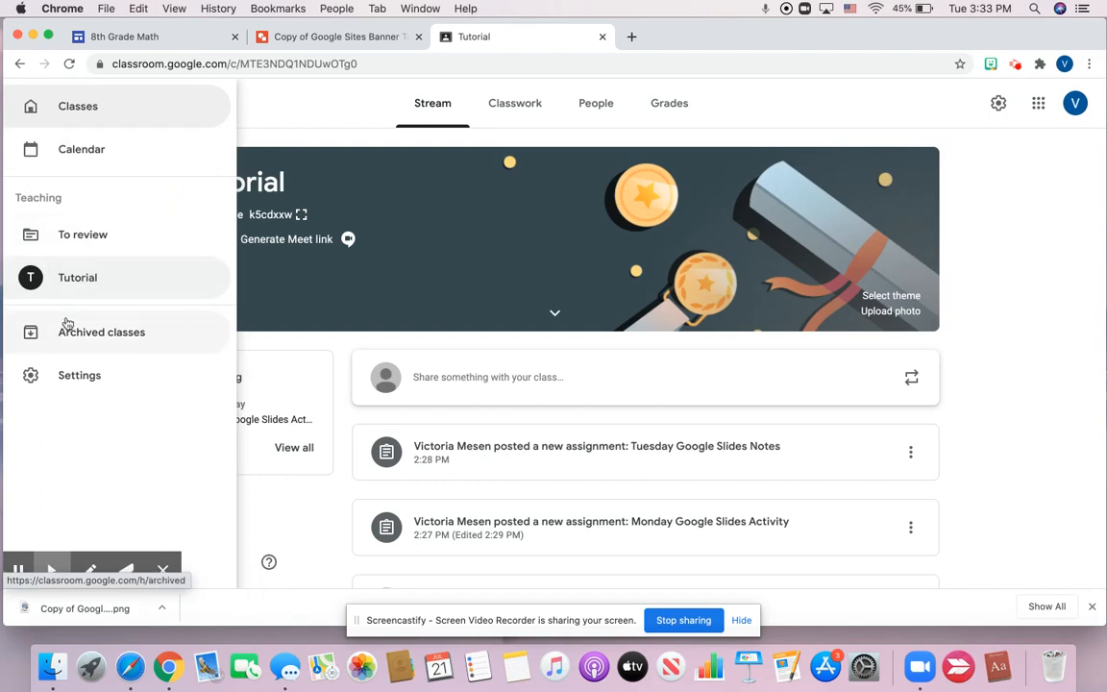
pyautogui.click(70, 164)
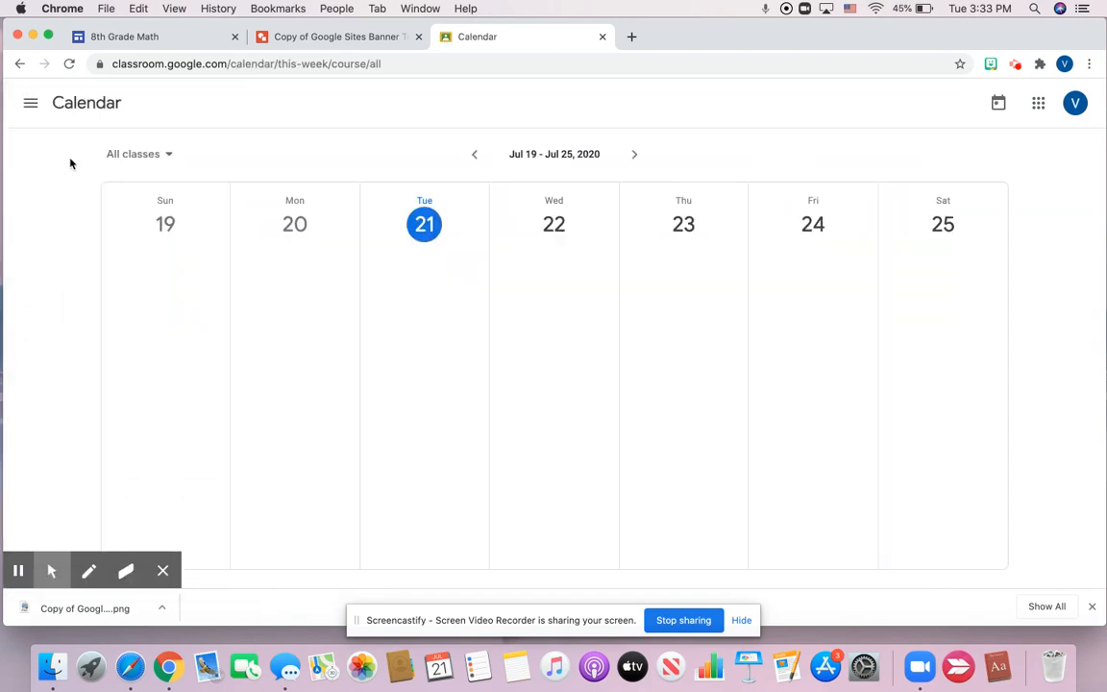
pyautogui.click(31, 103)
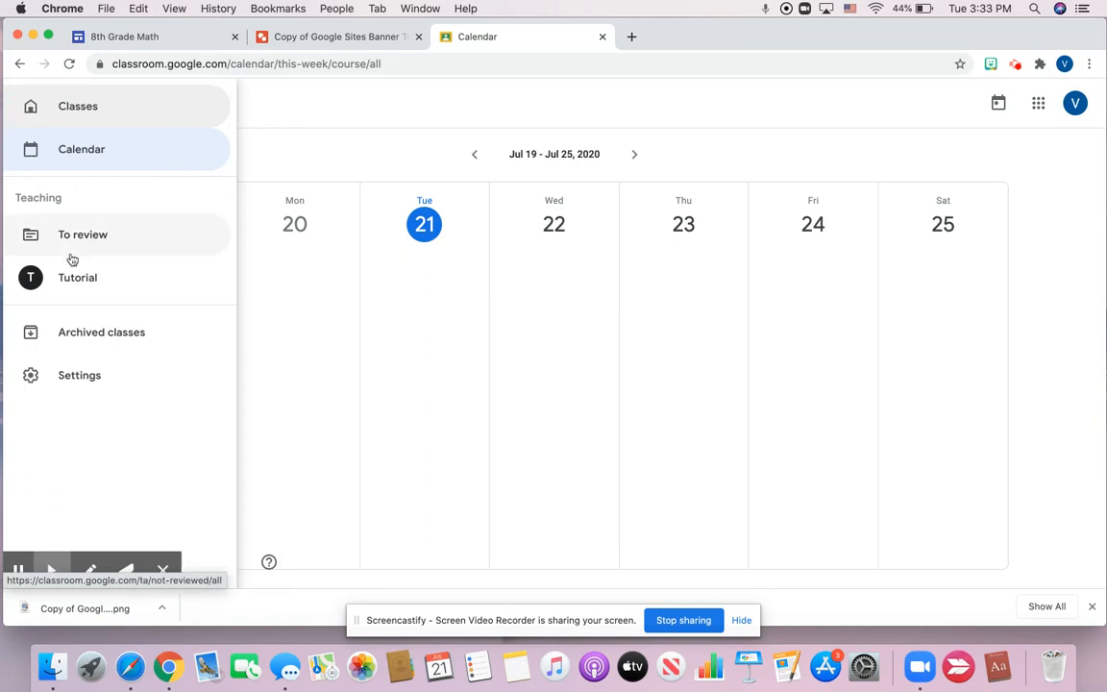
pyautogui.click(62, 106)
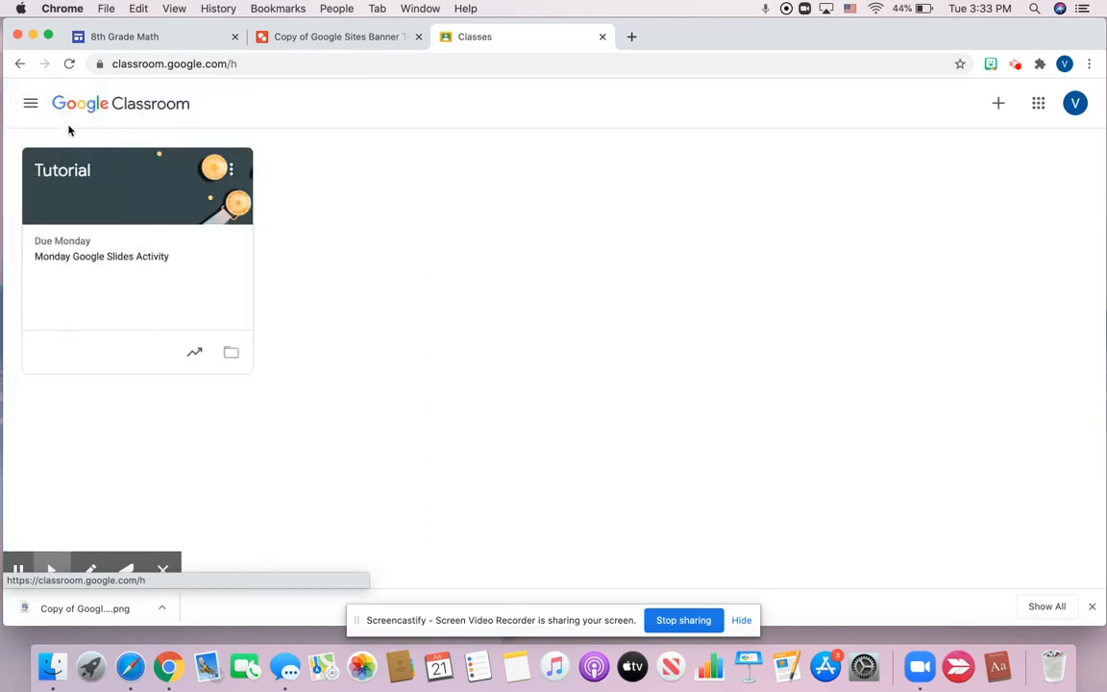
pyautogui.click(62, 170)
# Step: Switch back to Google Sites and insert the Tutorial class calendar on the Calendar page
pyautogui.click(176, 35)
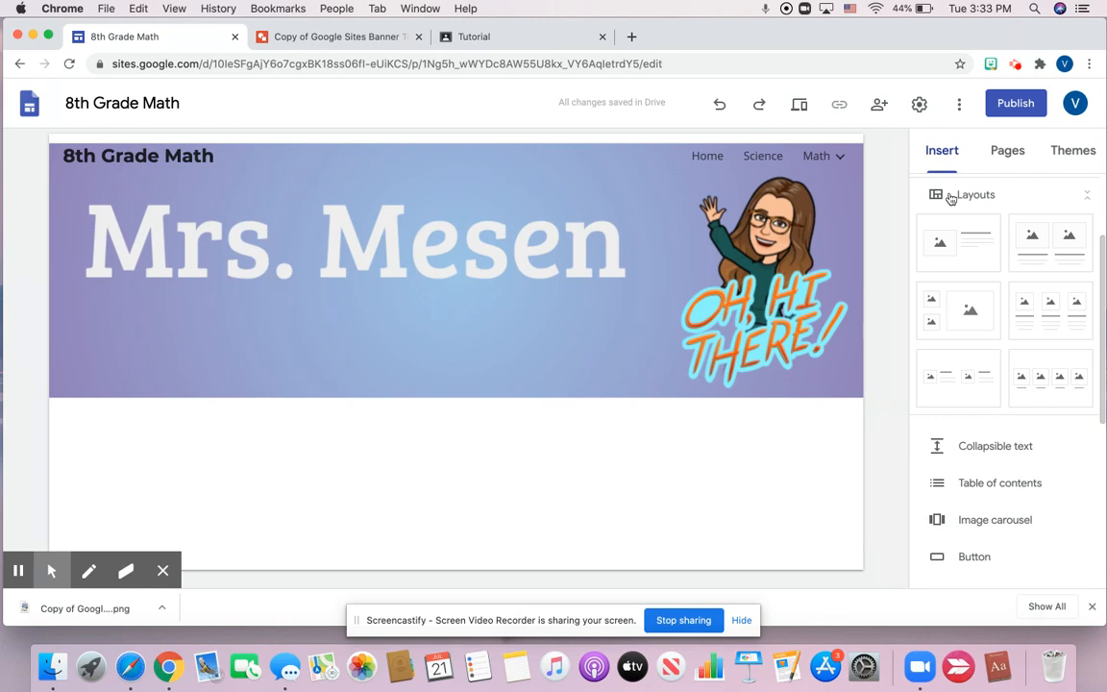
pyautogui.scroll(-7, 980, 365)
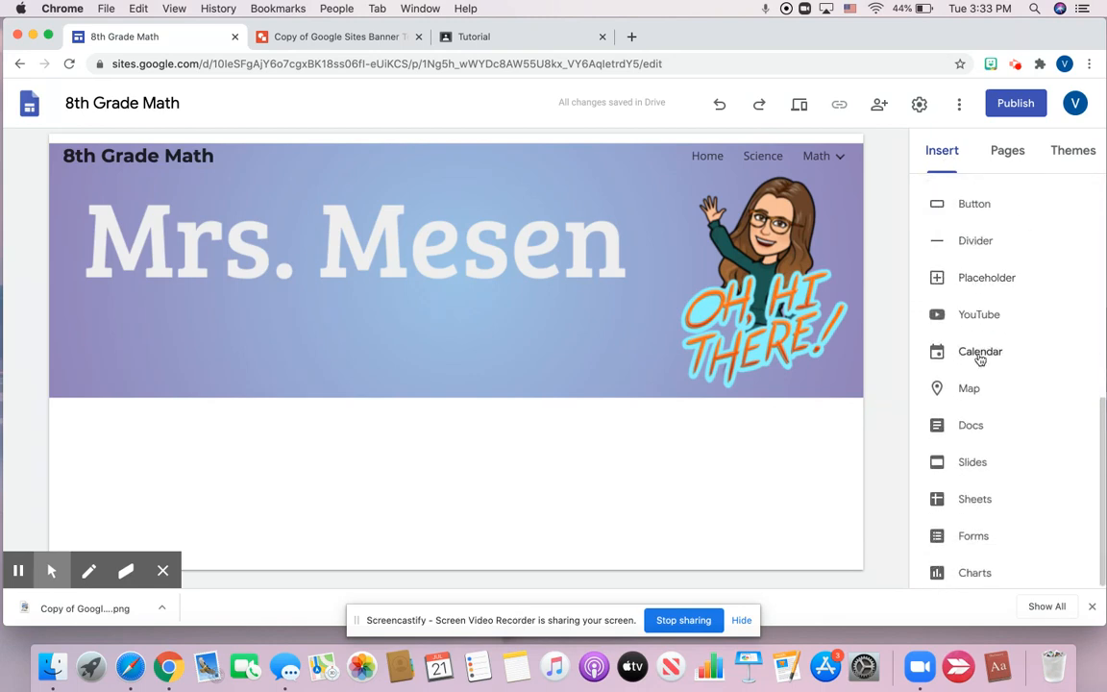
pyautogui.click(980, 355)
pyautogui.scroll(-15, 978, 357)
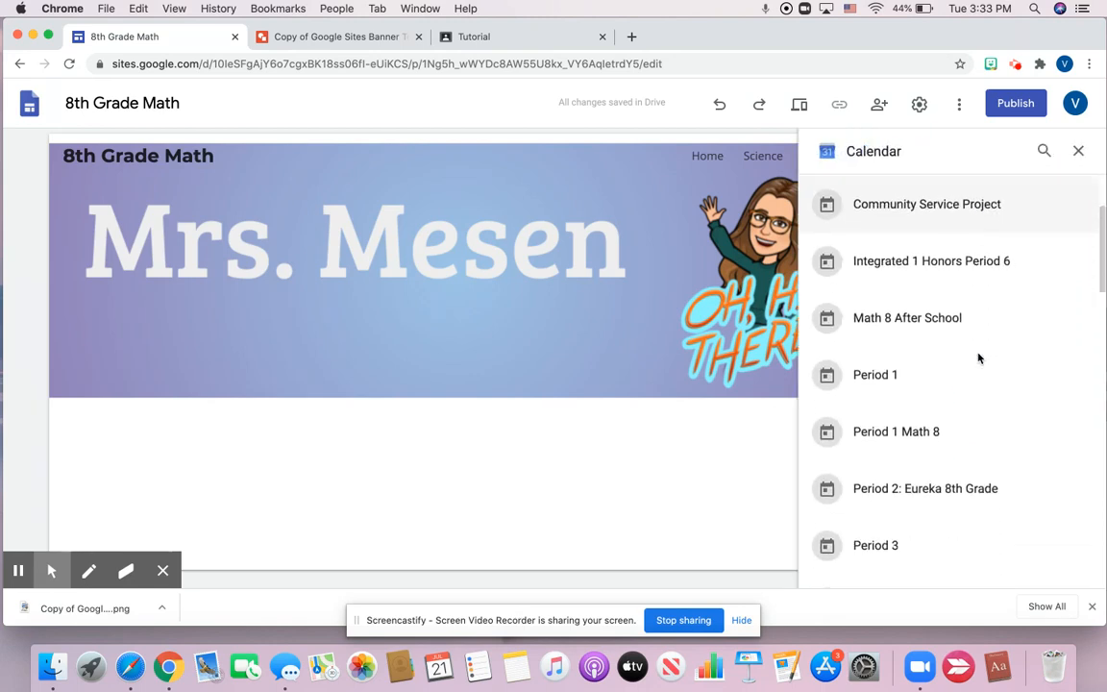
pyautogui.scroll(-3, 978, 358)
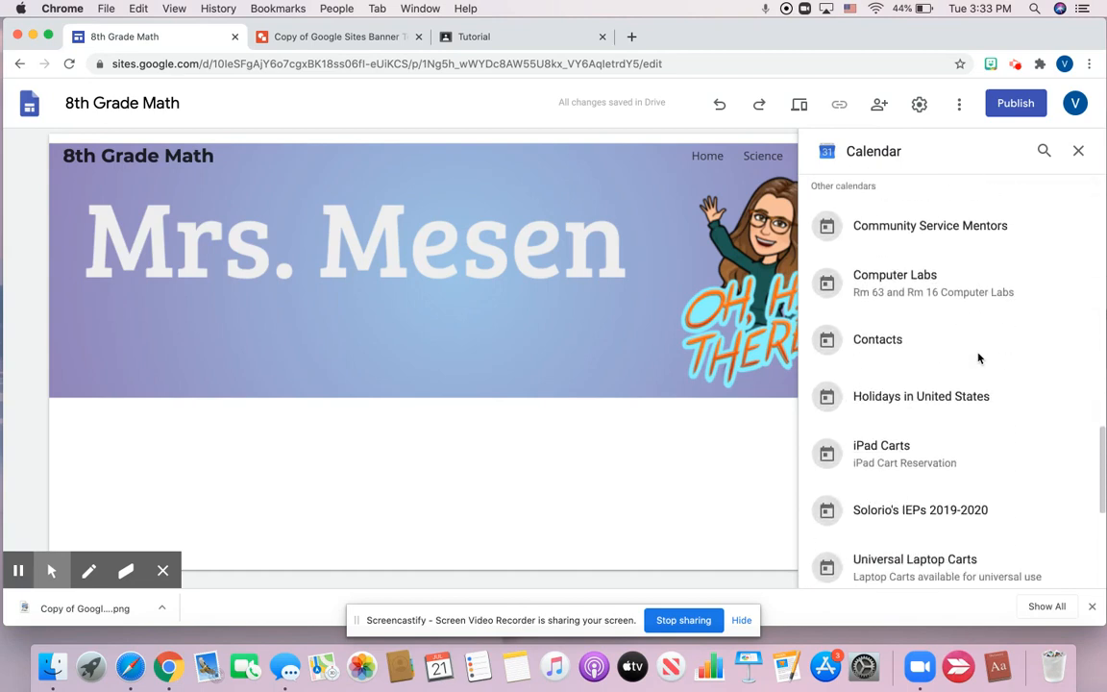
pyautogui.scroll(4, 978, 358)
pyautogui.click(1070, 394)
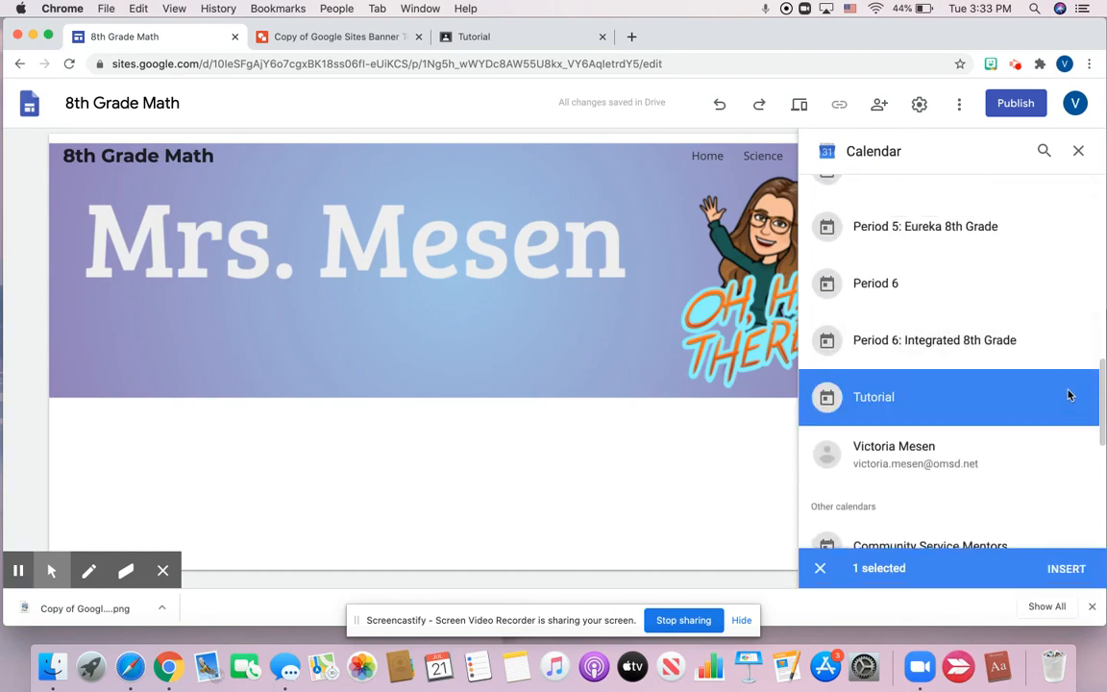
pyautogui.click(1077, 569)
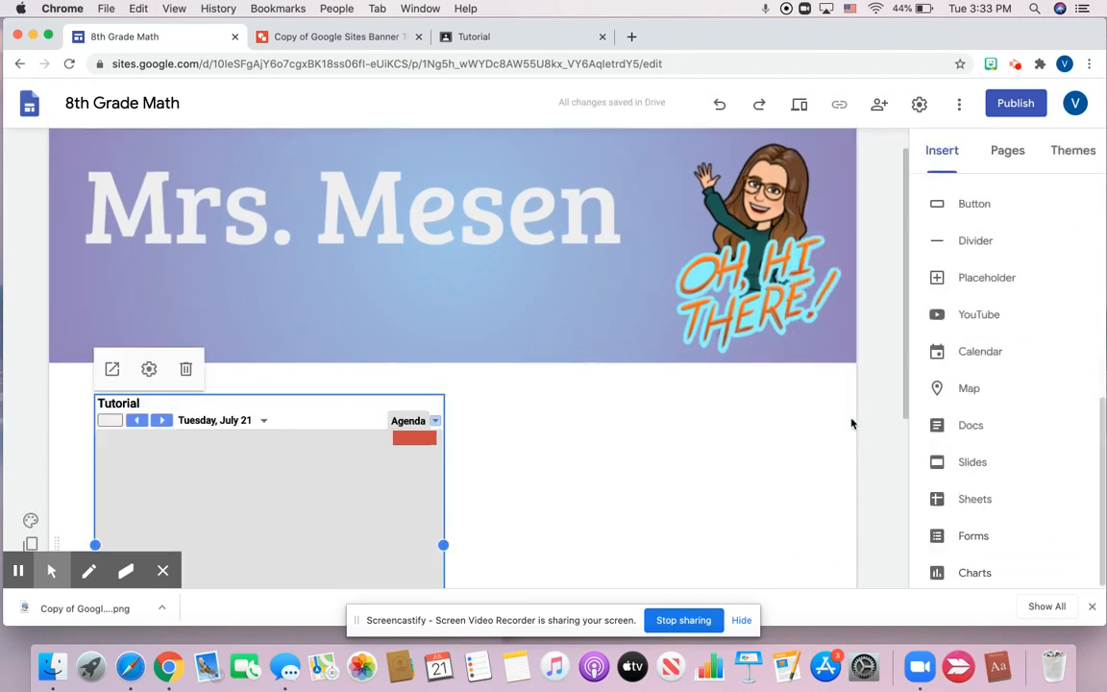
# Step: Resize the embedded Tutorial calendar to span the full content width and make it taller
pyautogui.scroll(-2, 852, 423)
pyautogui.moveTo(444, 352); pyautogui.dragTo(643, 348)
pyautogui.moveTo(765, 344); pyautogui.dragTo(808, 346)
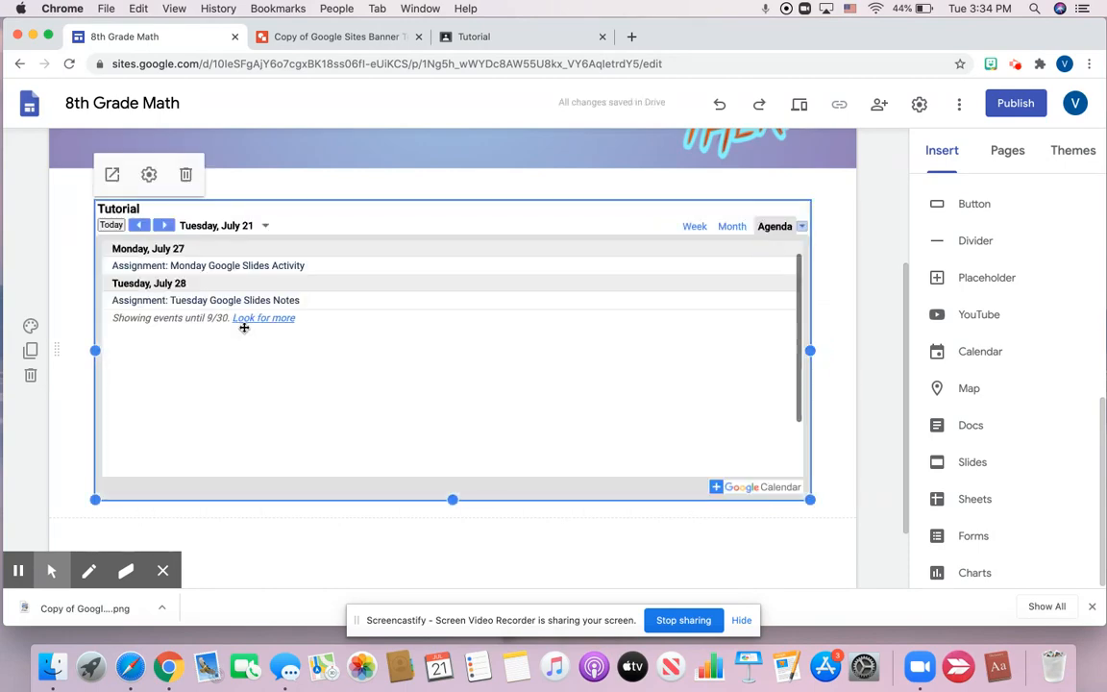
pyautogui.scroll(-2, 244, 327)
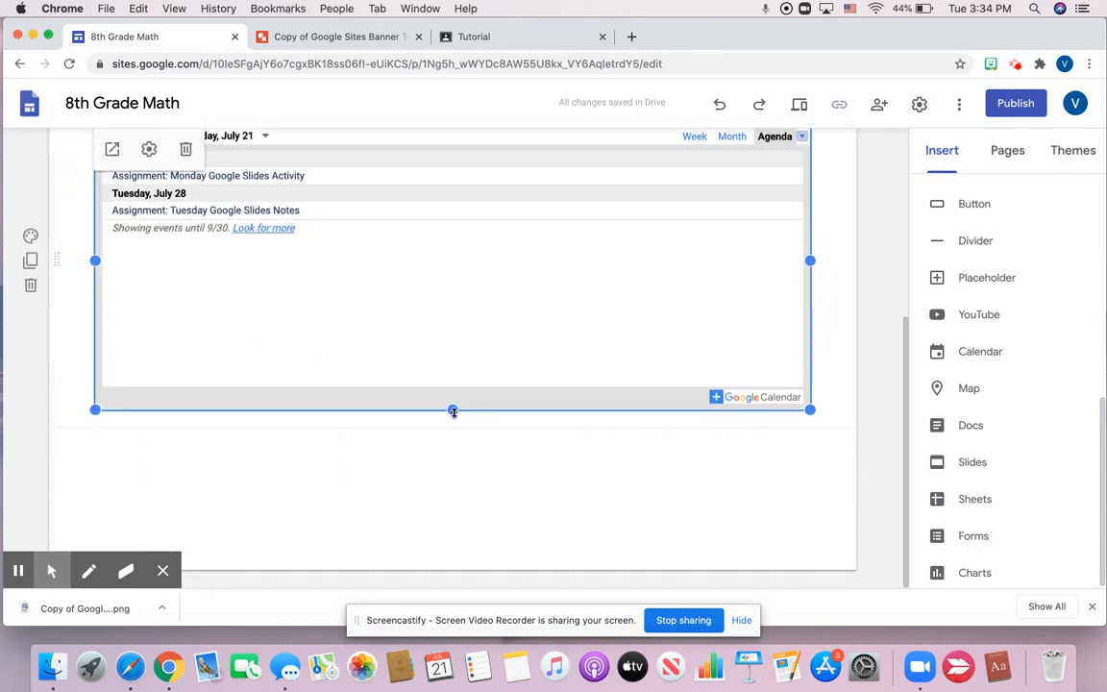
pyautogui.moveTo(453, 411); pyautogui.dragTo(454, 440)
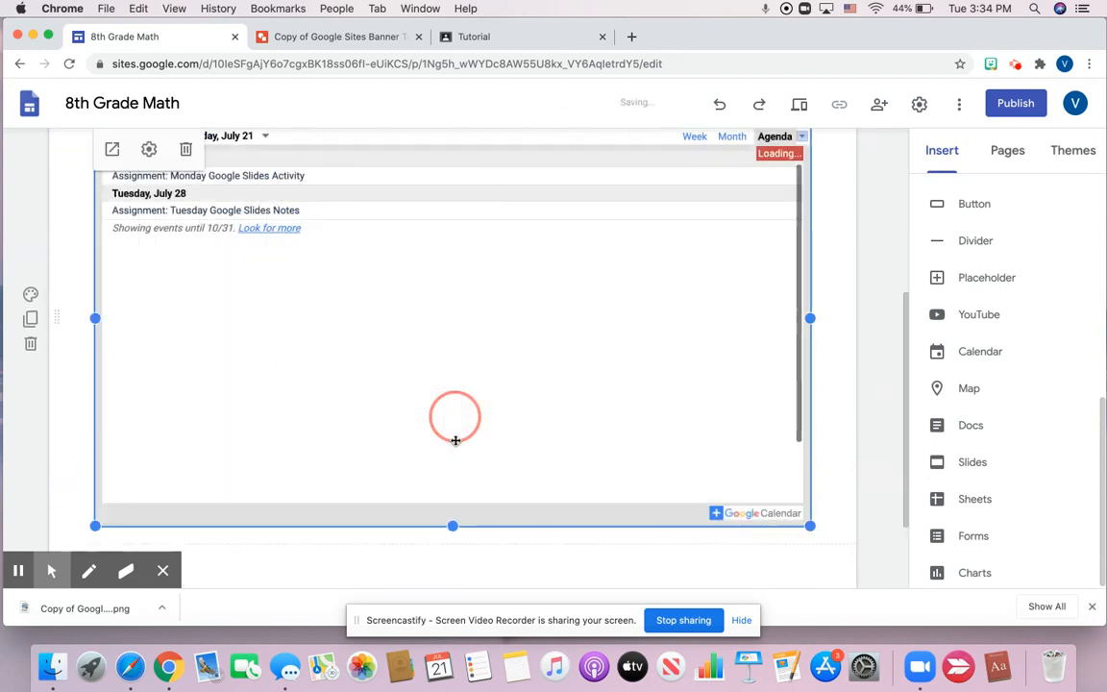
# Step: Set the embedded Tutorial calendar's view mode to Month in its calendar settings
pyautogui.scroll(2, 515, 312)
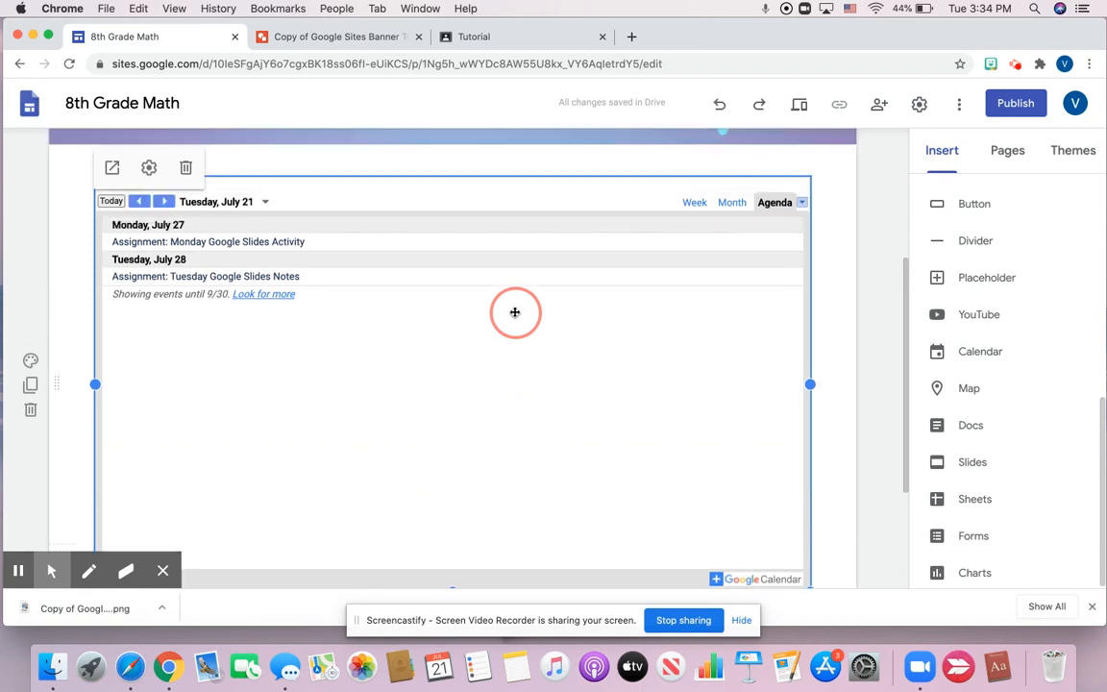
pyautogui.scroll(-1, 515, 312)
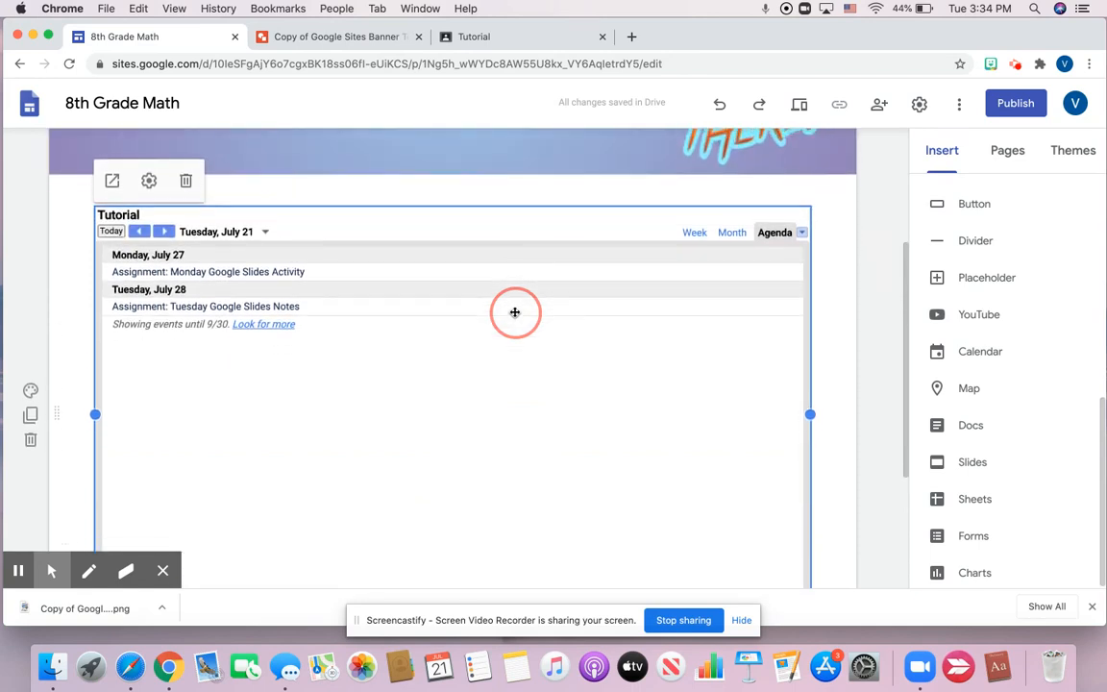
pyautogui.doubleClick(463, 345)
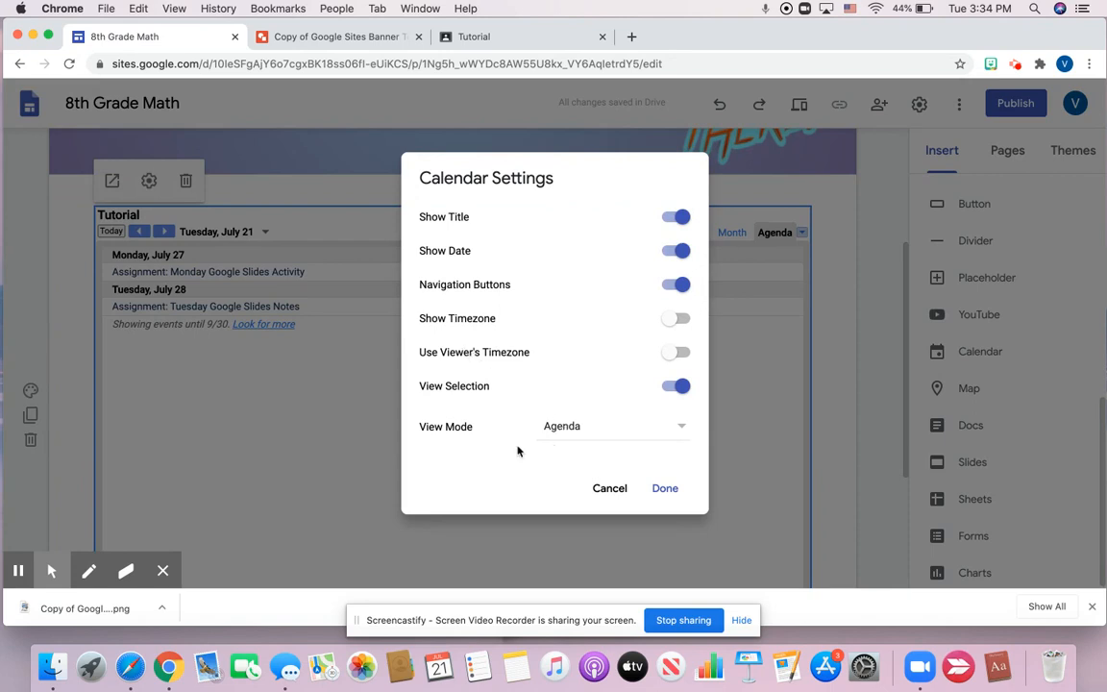
pyautogui.click(586, 428)
pyautogui.click(568, 372)
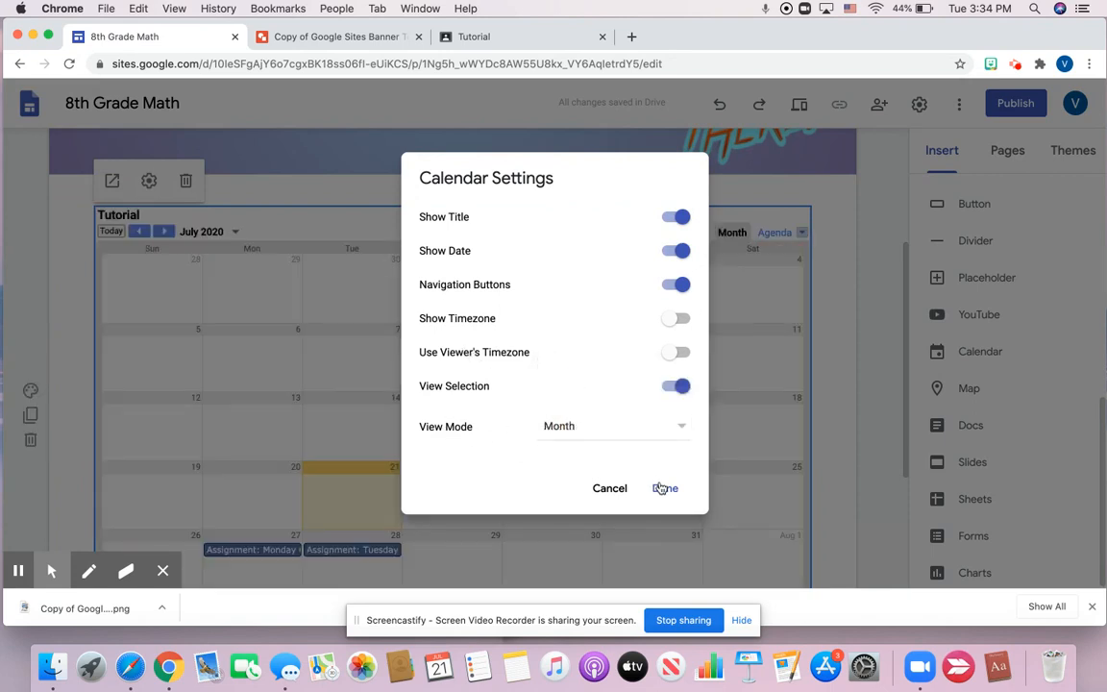
pyautogui.click(663, 488)
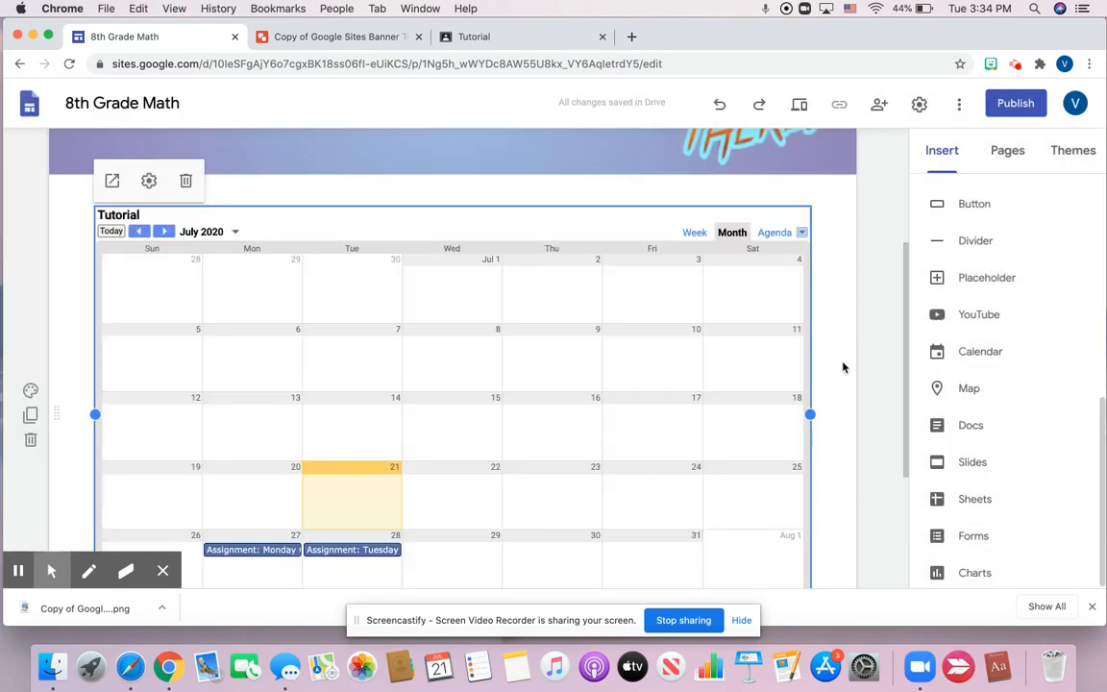
# Step: Try to open the Monday assignment entry on July 27 from the embedded calendar in the page editor
pyautogui.scroll(-3, 842, 366)
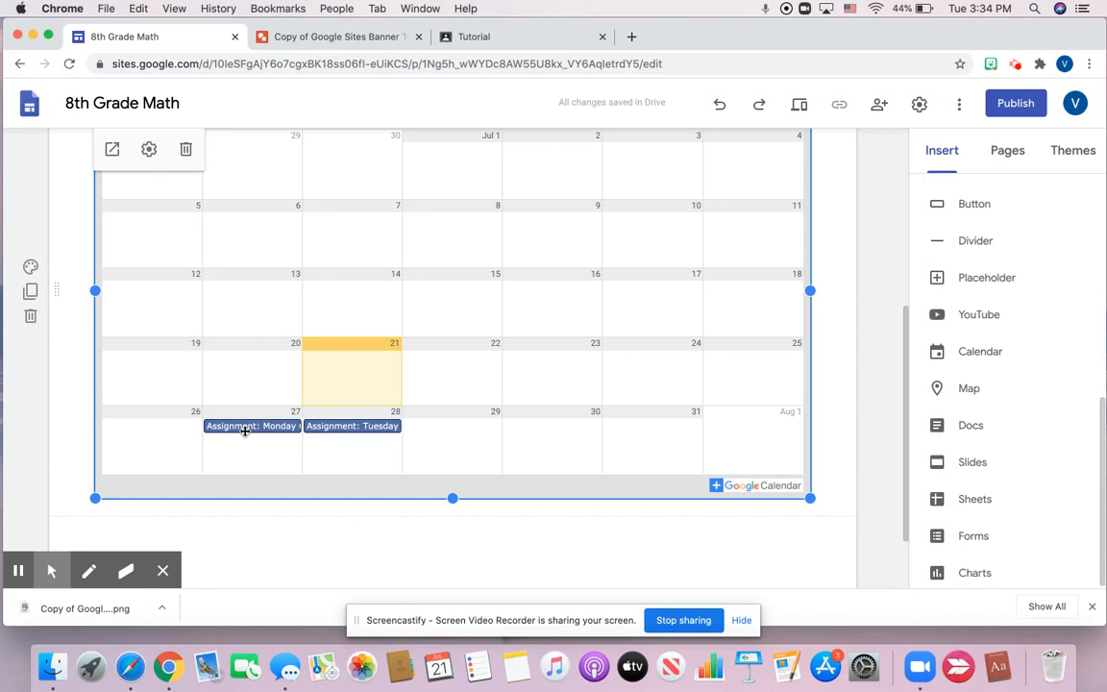
pyautogui.click(41, 417)
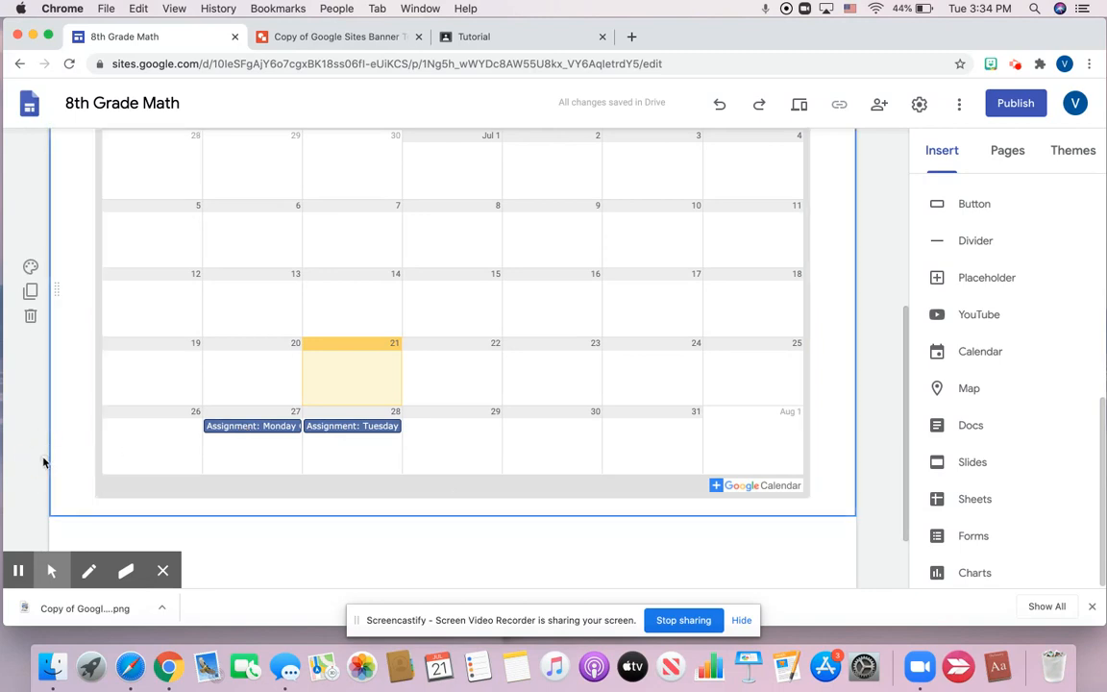
pyautogui.click(257, 427)
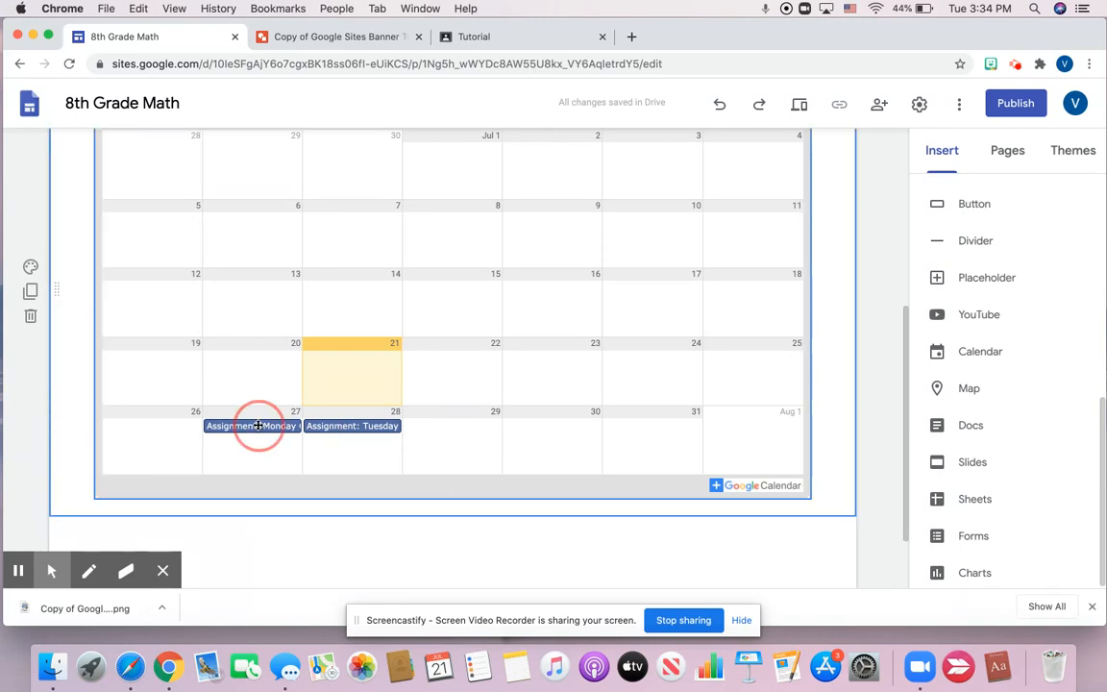
pyautogui.doubleClick(258, 426)
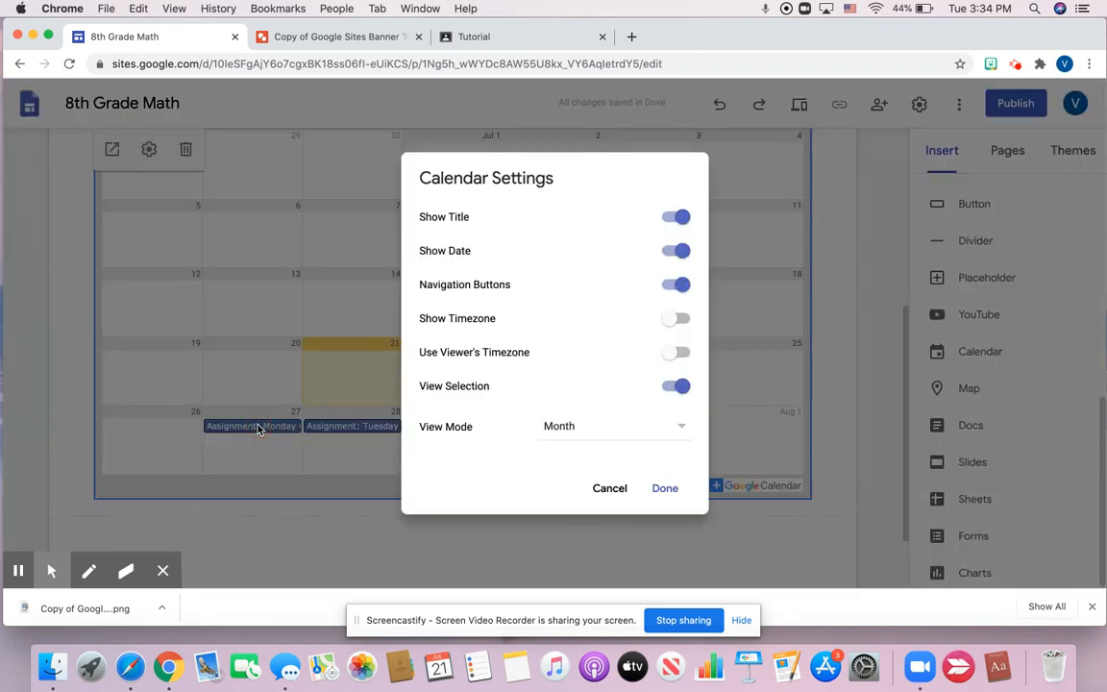
pyautogui.click(663, 488)
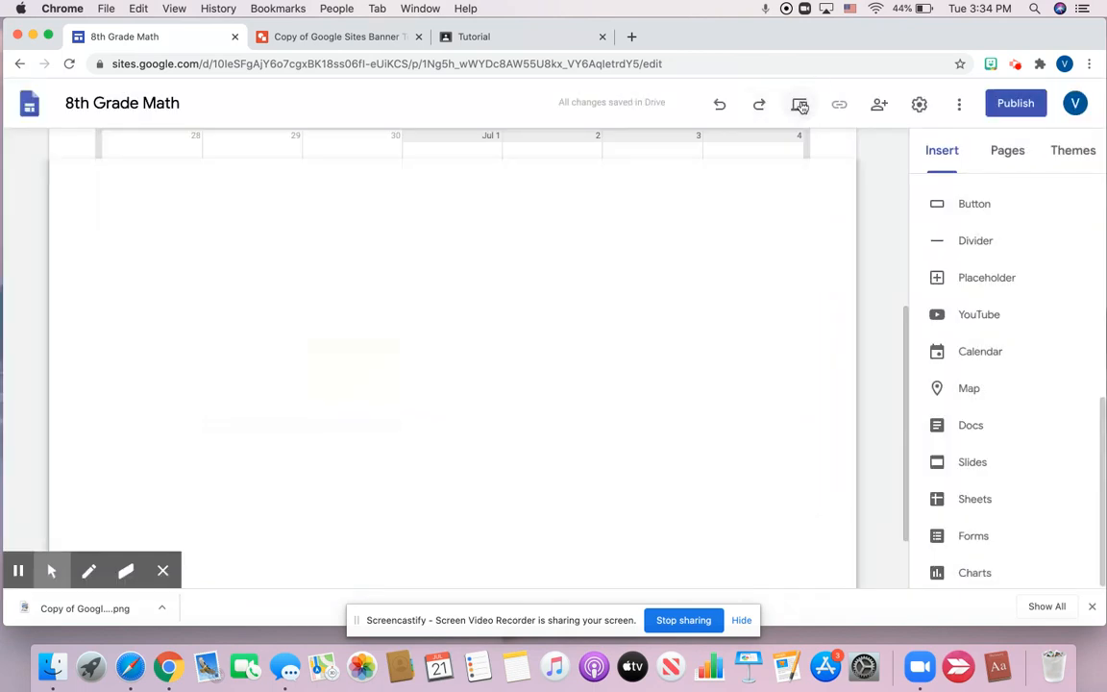
# Step: Preview the Calendar page at large-screen size and open the Monday assignment entry on July 27
pyautogui.click(800, 107)
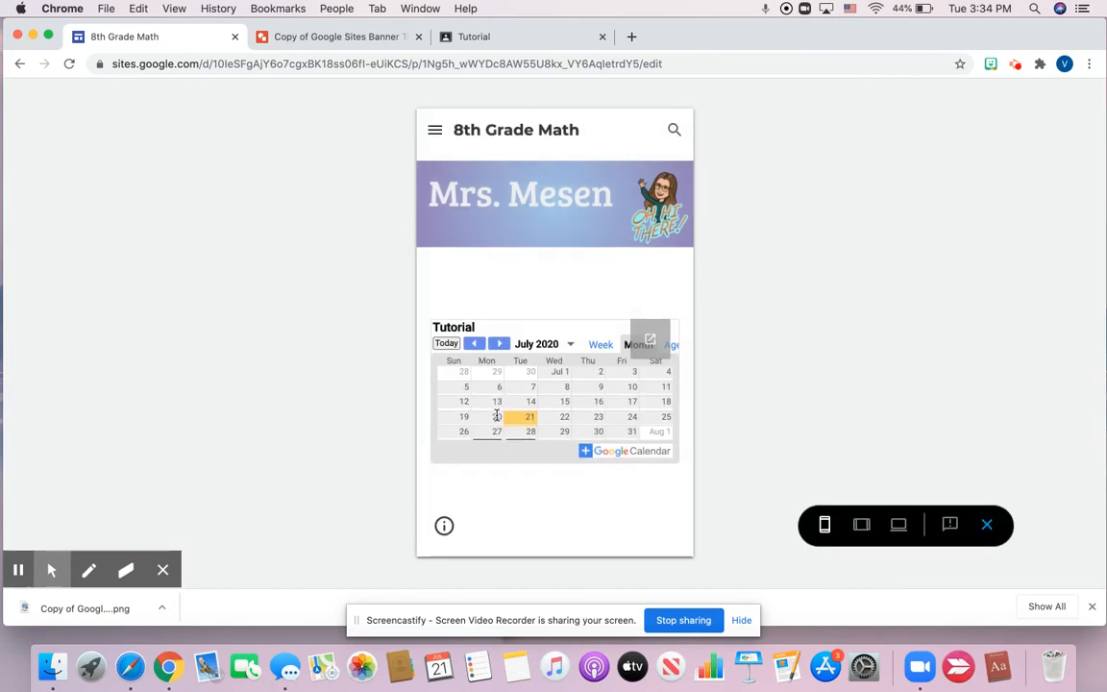
pyautogui.click(901, 527)
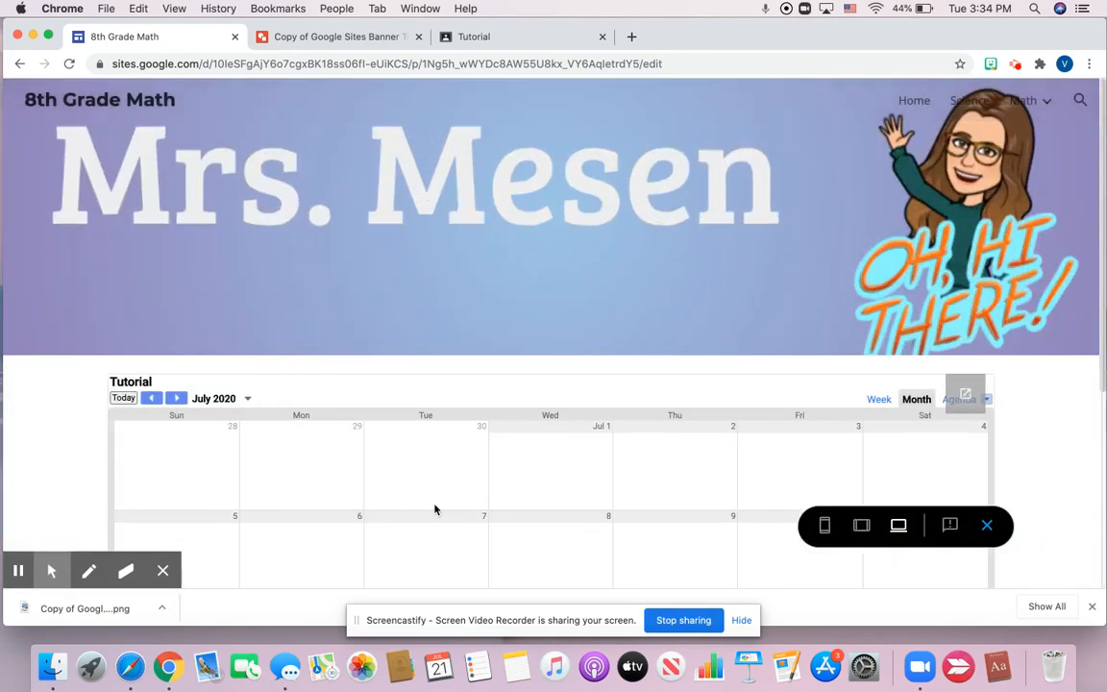
pyautogui.scroll(-5, 403, 490)
pyautogui.click(313, 478)
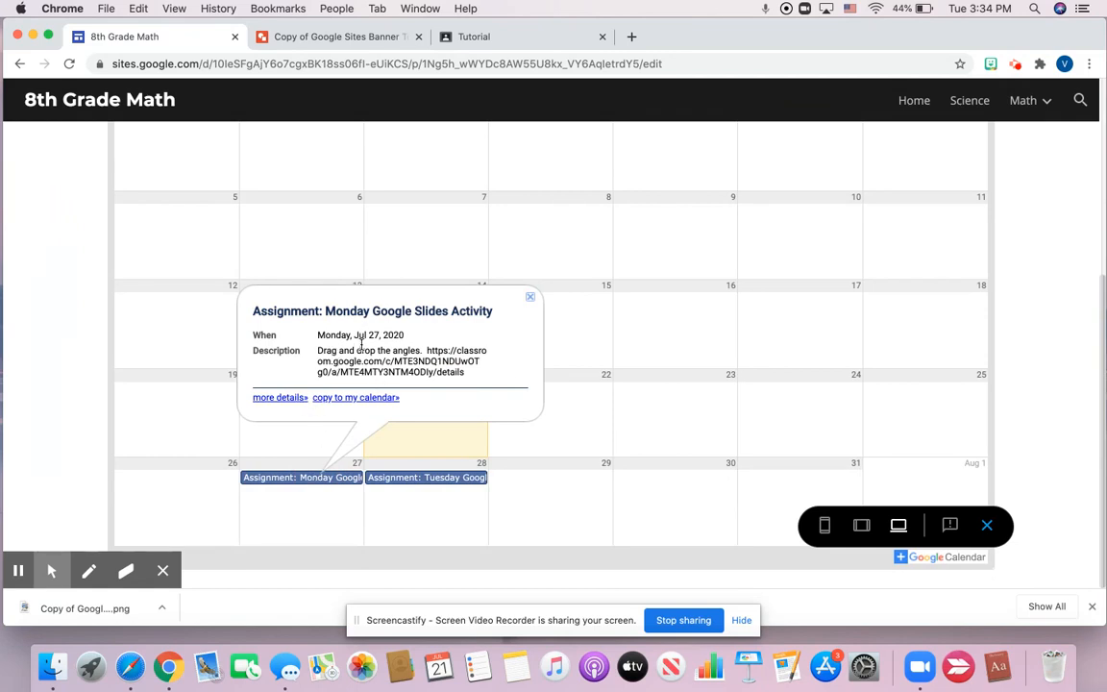
# Step: Open the Monday assignment's full details in Google Calendar and dismiss the notification permission request
pyautogui.click(390, 365)
pyautogui.click(285, 398)
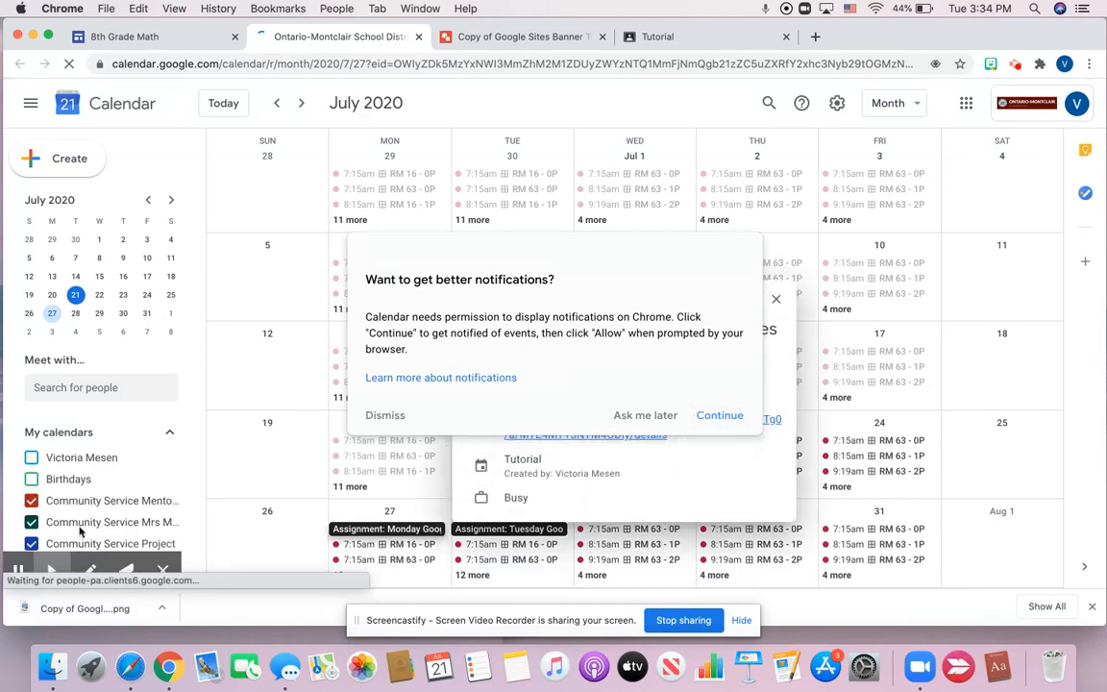
pyautogui.click(385, 415)
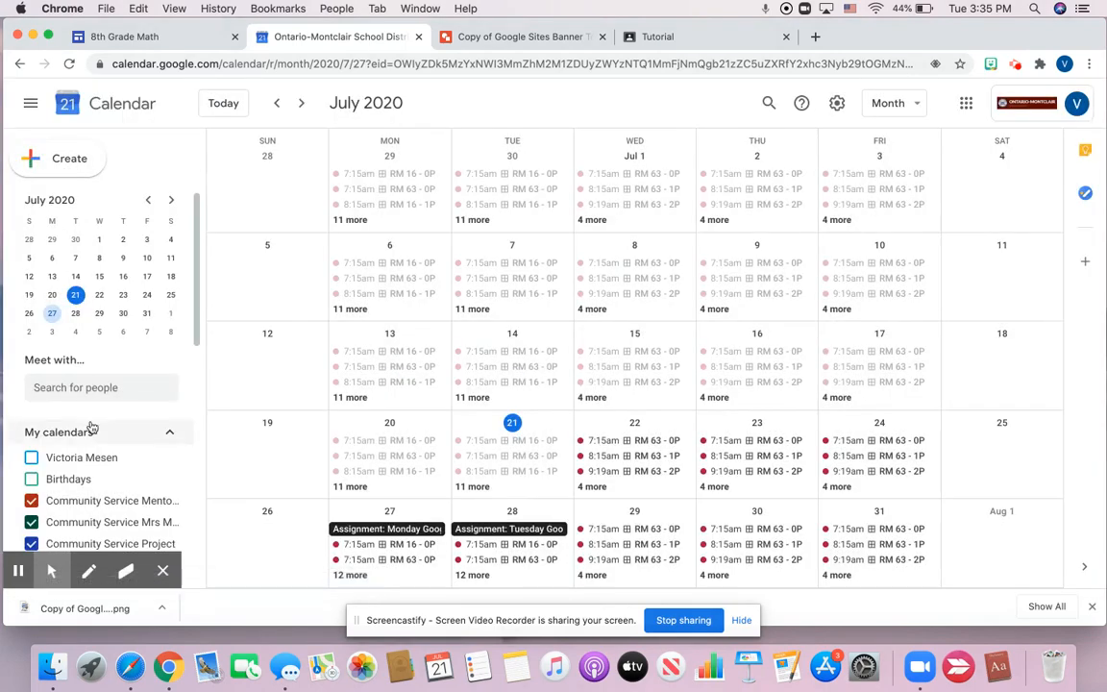
# Step: Hide the Reminders, Period 6, Period 5 Math 8, Period 5 and teal Period 4 calendars from the month view
pyautogui.scroll(-3, 92, 425)
pyautogui.scroll(-10, 91, 426)
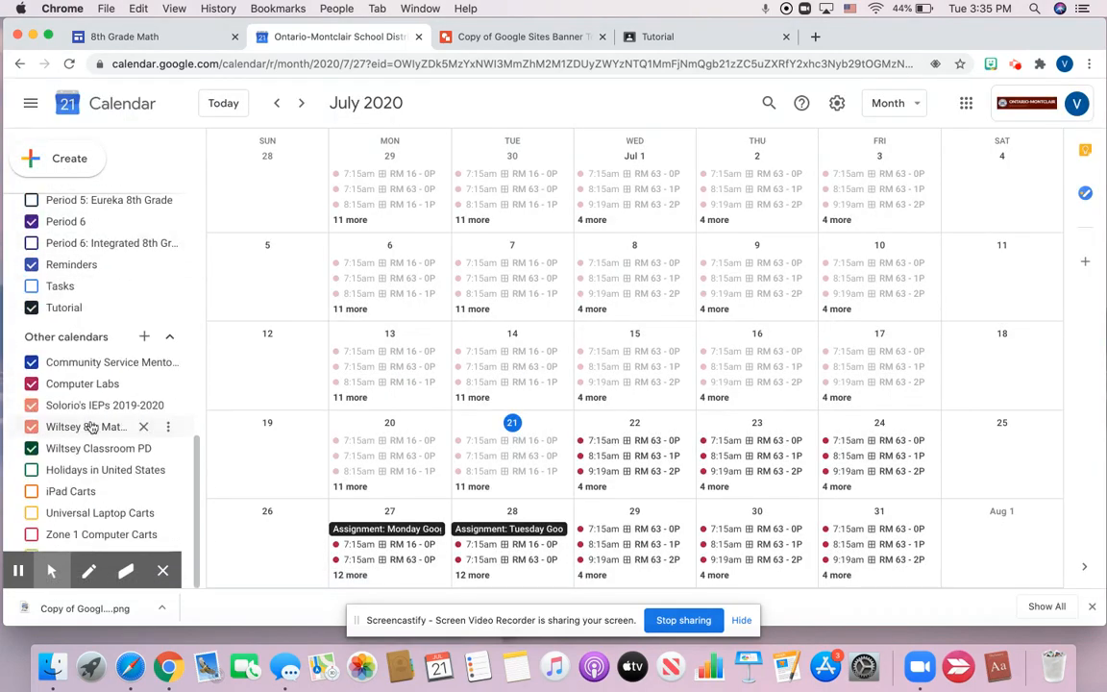
pyautogui.scroll(5, 61, 240)
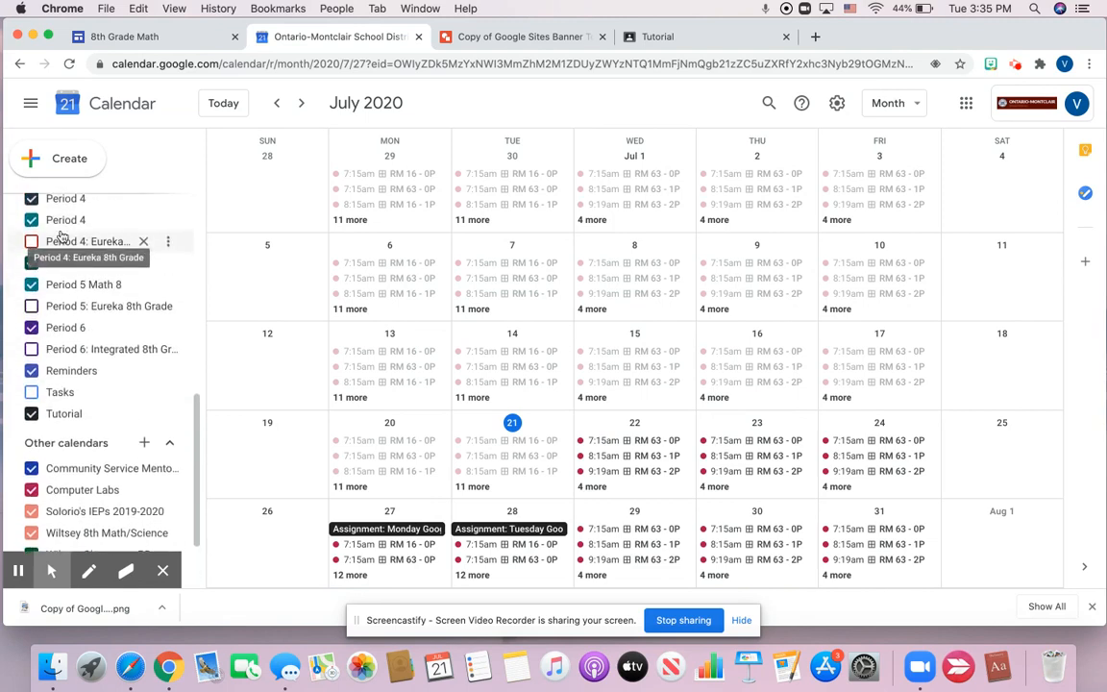
pyautogui.click(31, 402)
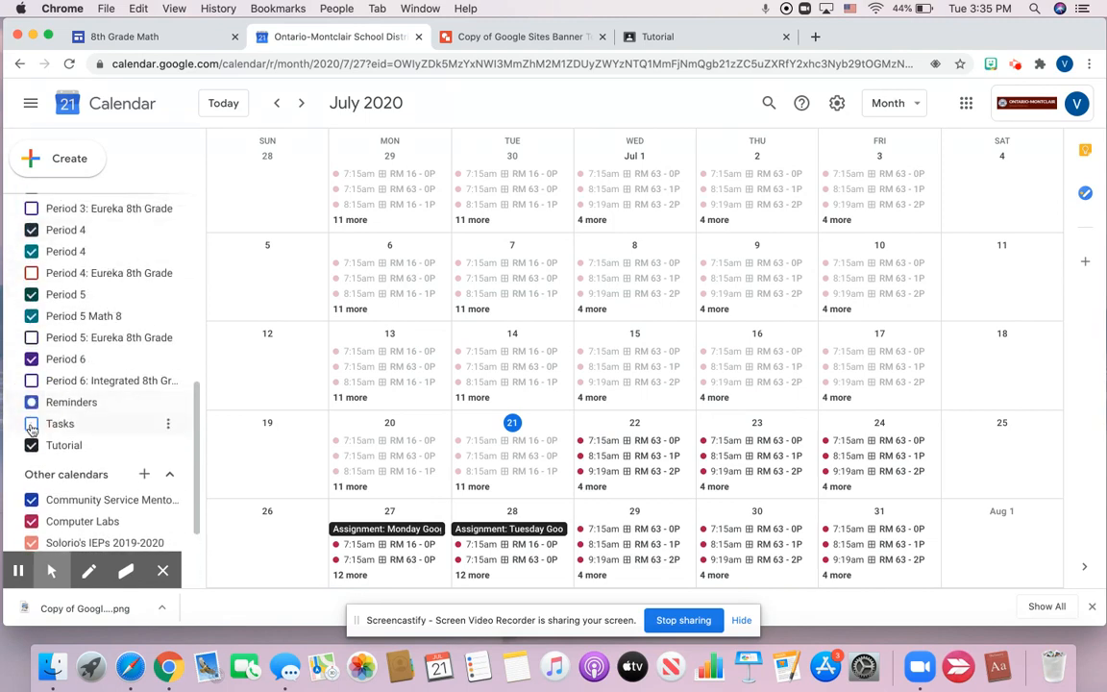
pyautogui.click(32, 358)
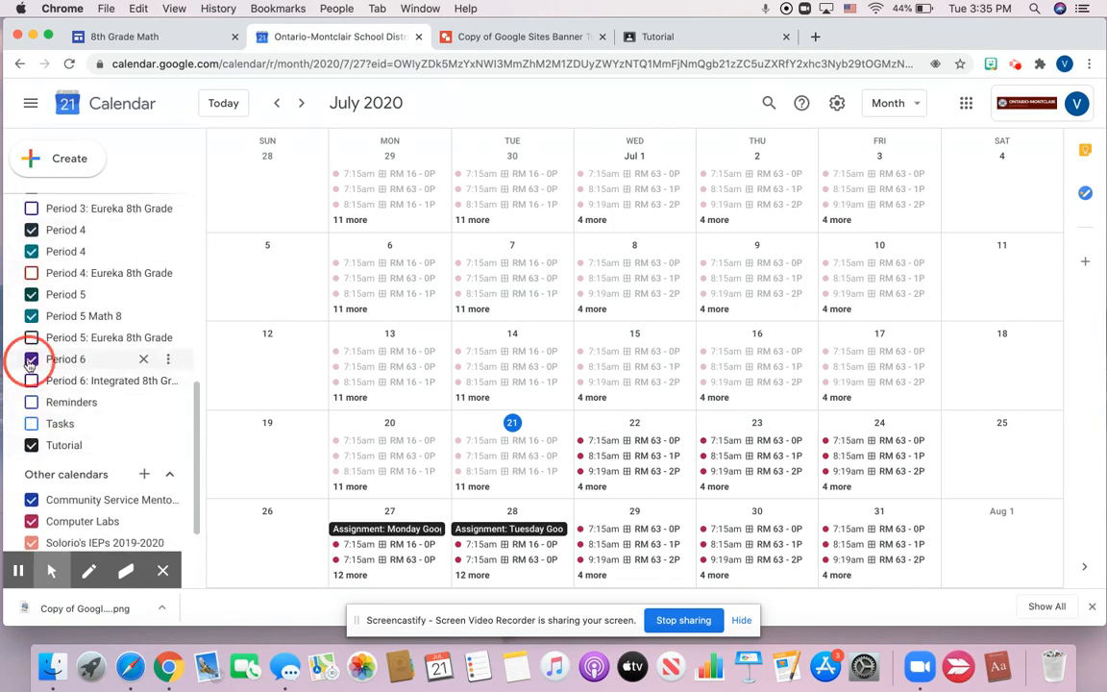
pyautogui.click(30, 295)
pyautogui.click(31, 250)
# Step: Hide the three Community Service calendars listed under My calendars
pyautogui.scroll(5, 29, 260)
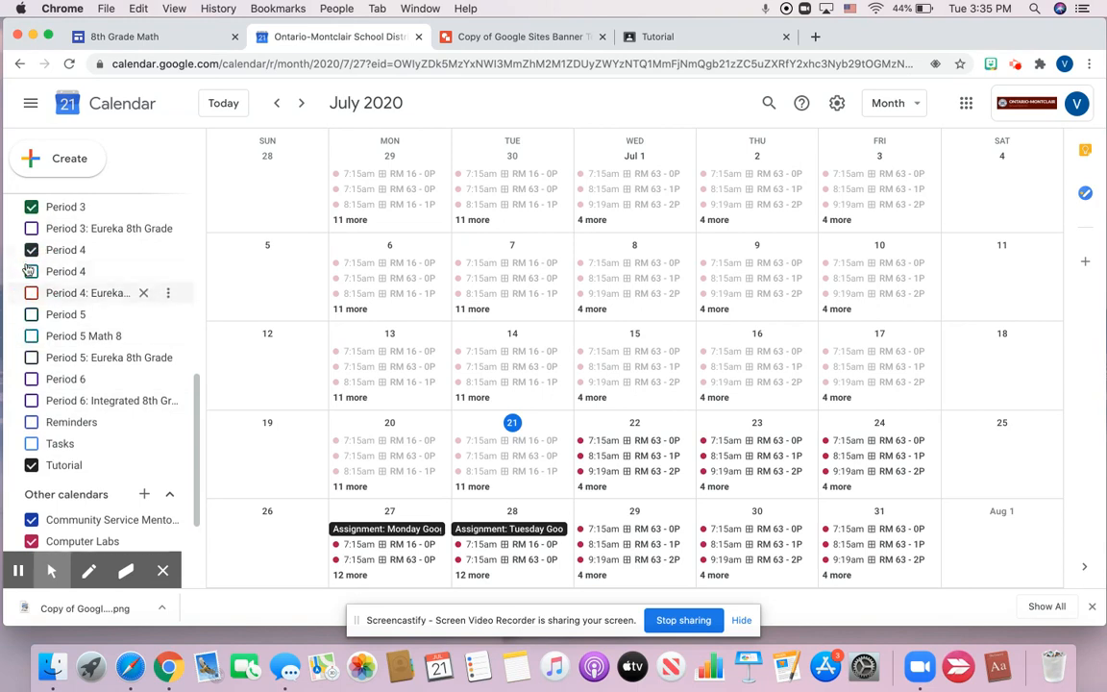
pyautogui.scroll(4, 29, 274)
pyautogui.scroll(-2, 32, 298)
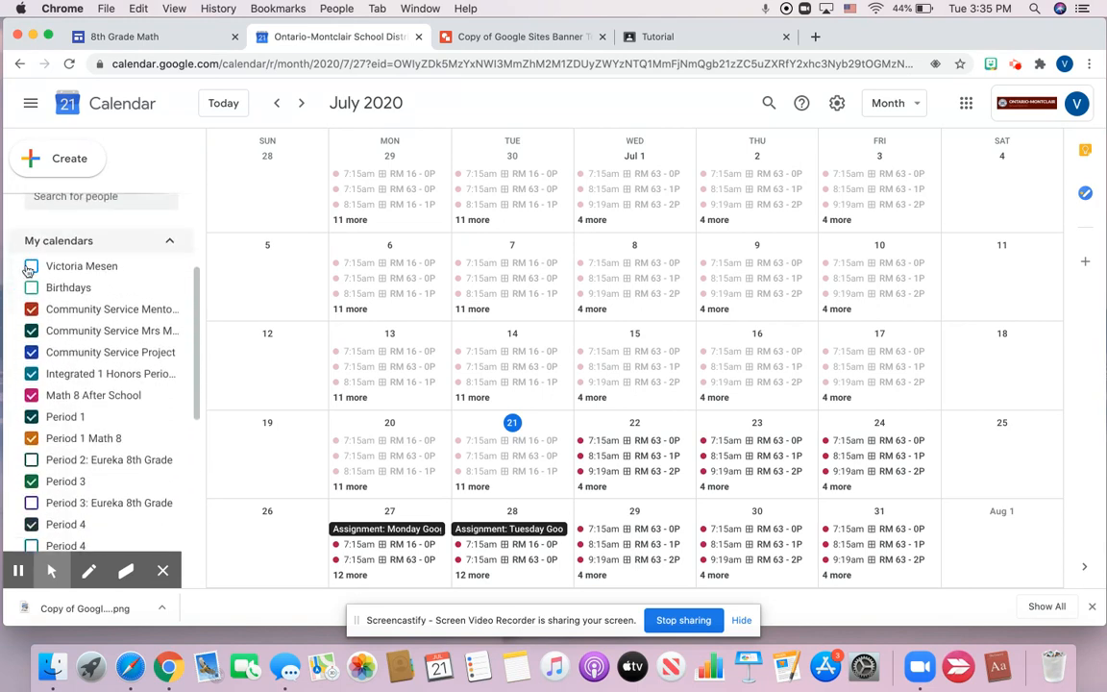
pyautogui.click(31, 308)
pyautogui.click(32, 330)
pyautogui.click(32, 352)
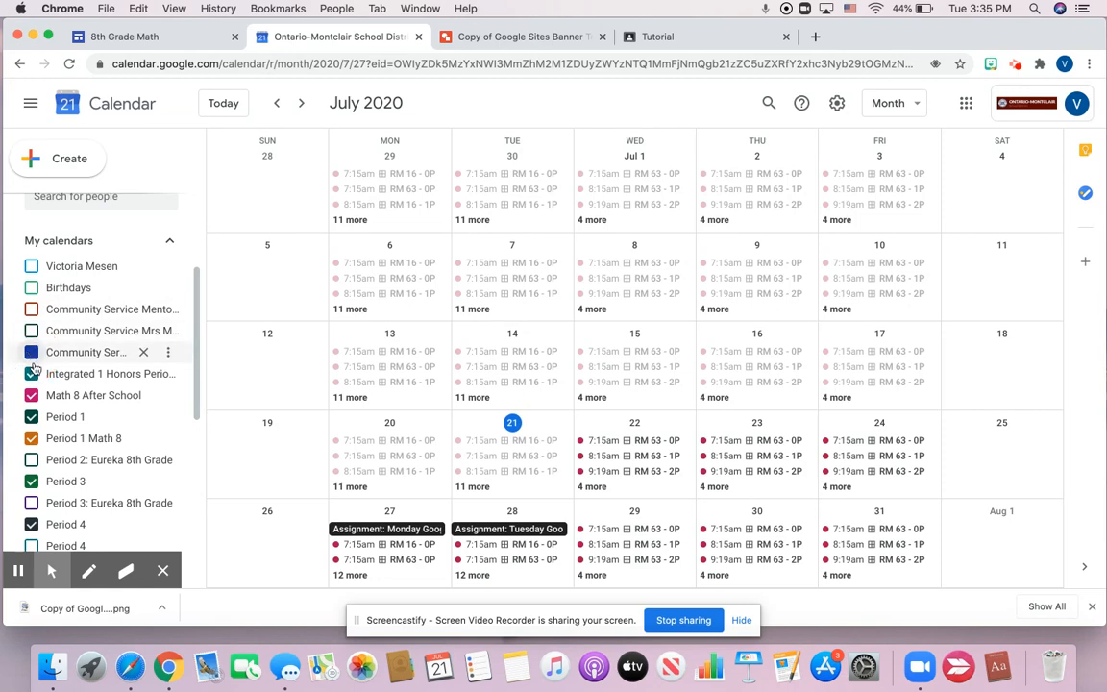
# Step: Hide the Integrated 1 Honors, Math 8 After School, Period 1, Period 1 Math 8, Period 3 and remaining Period 4 calendars
pyautogui.click(32, 374)
pyautogui.click(32, 395)
pyautogui.click(32, 416)
pyautogui.click(32, 438)
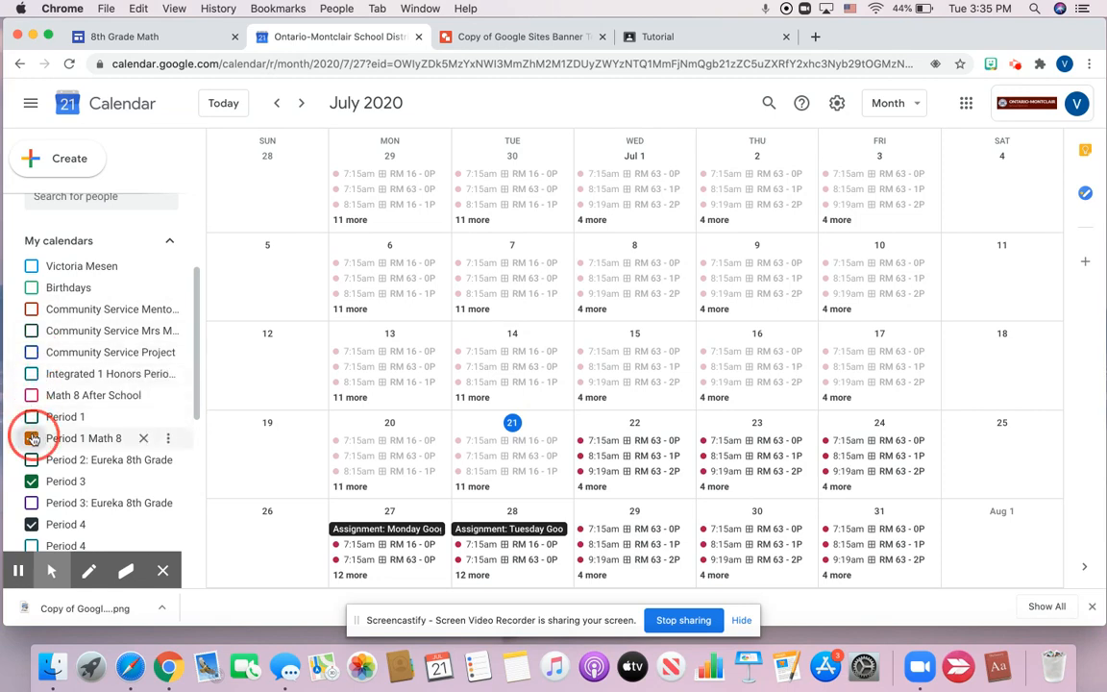
pyautogui.click(32, 482)
pyautogui.scroll(-2, 29, 469)
pyautogui.click(31, 447)
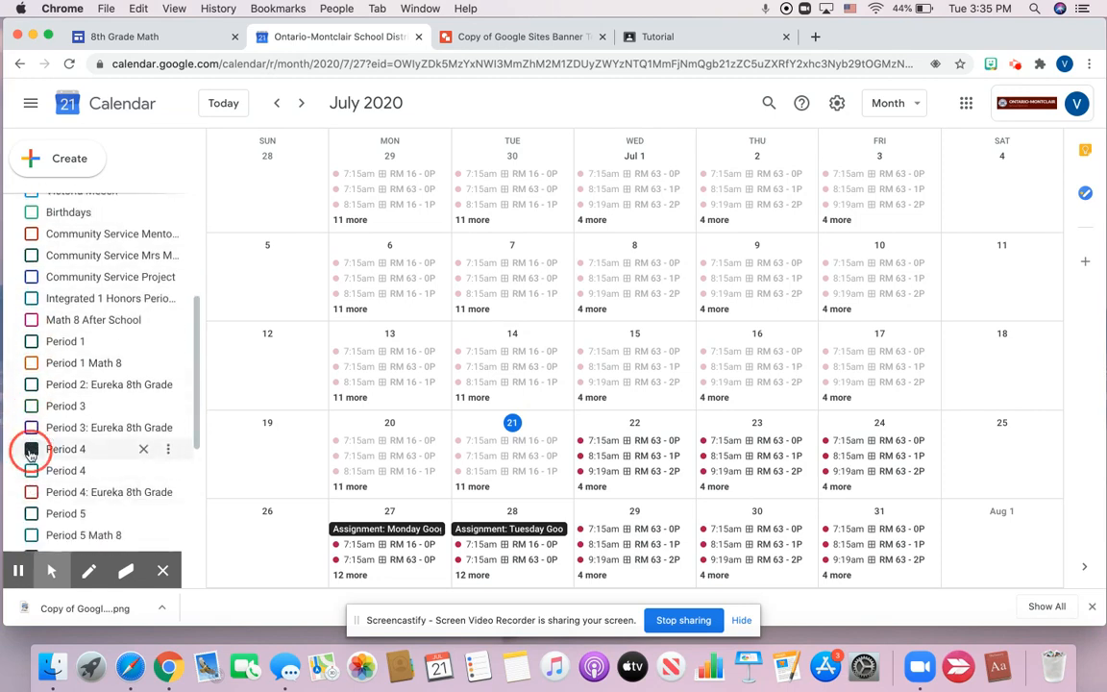
# Step: Open the Monday Google Slides Activity event on July 27 and follow its Classroom link to the assignment
pyautogui.scroll(-2, 30, 452)
pyautogui.scroll(-4, 30, 457)
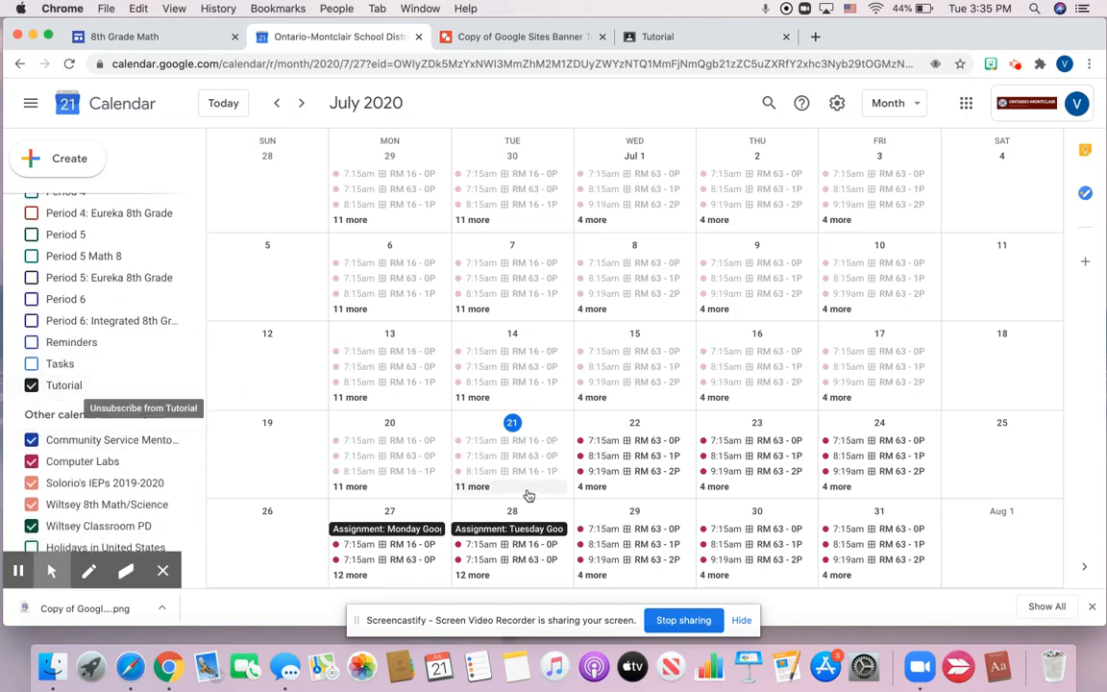
pyautogui.click(398, 529)
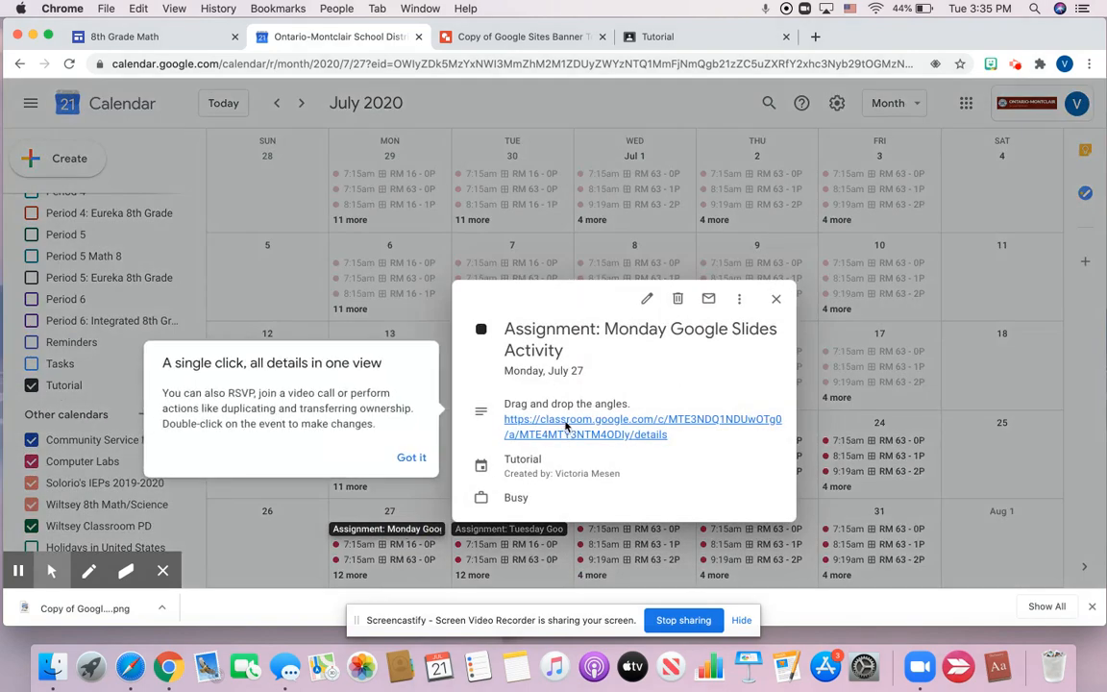
pyautogui.click(565, 426)
pyautogui.click(410, 459)
pyautogui.click(578, 432)
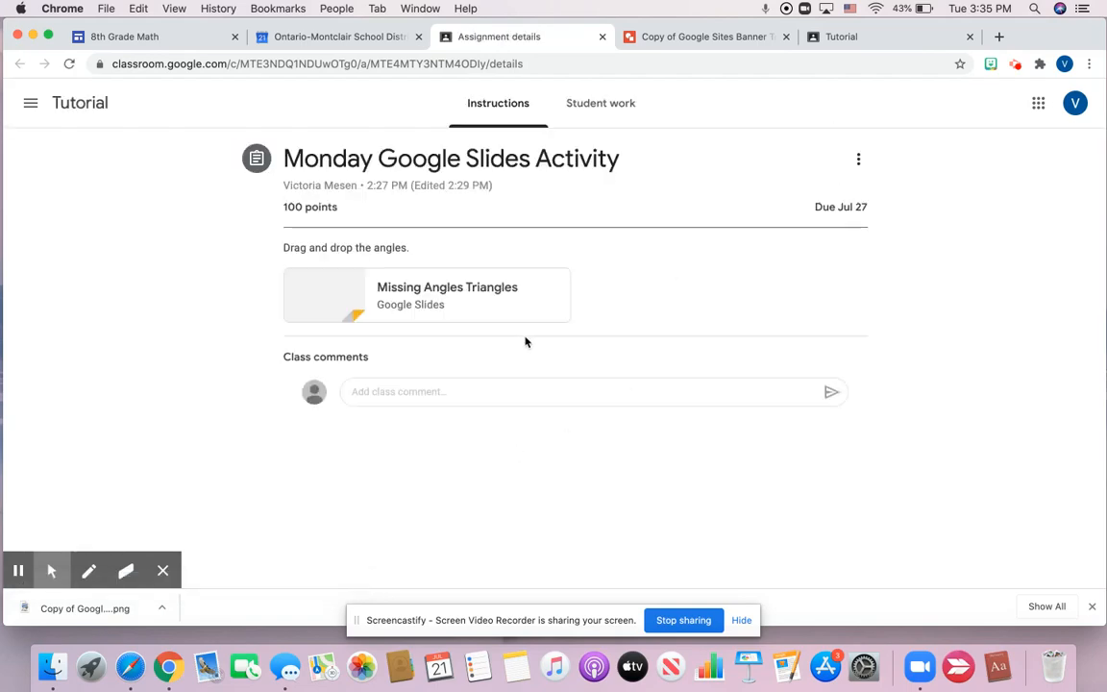
# Step: Return to the Google Sites preview of the Calendar page and exit it back to the page editor
pyautogui.click(317, 35)
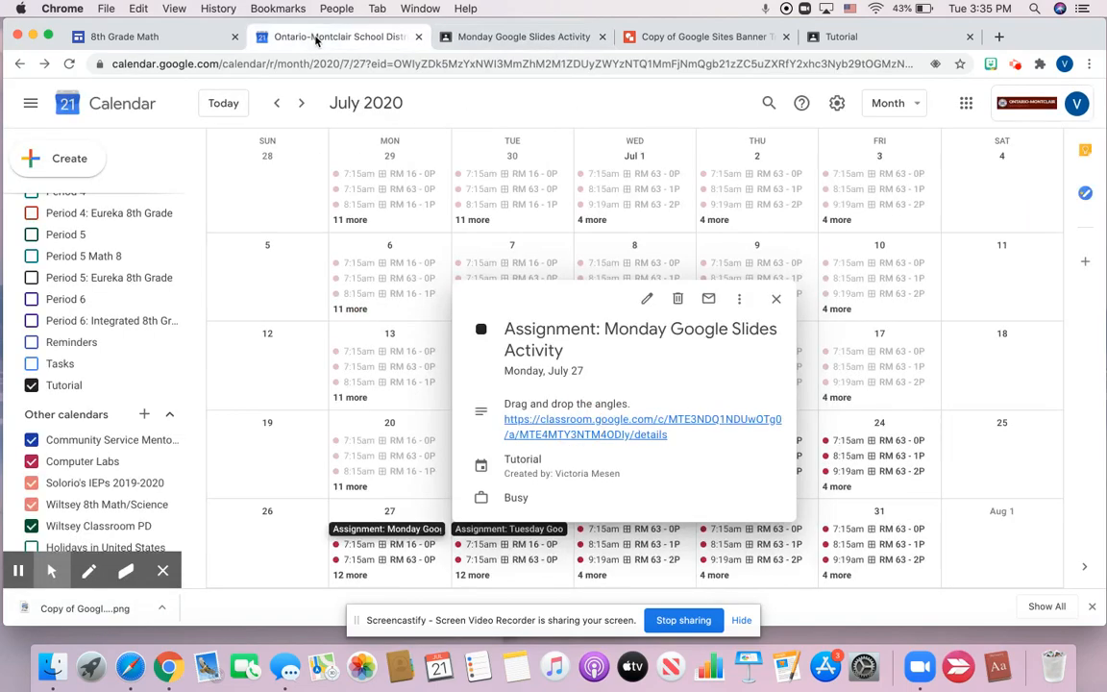
pyautogui.click(152, 35)
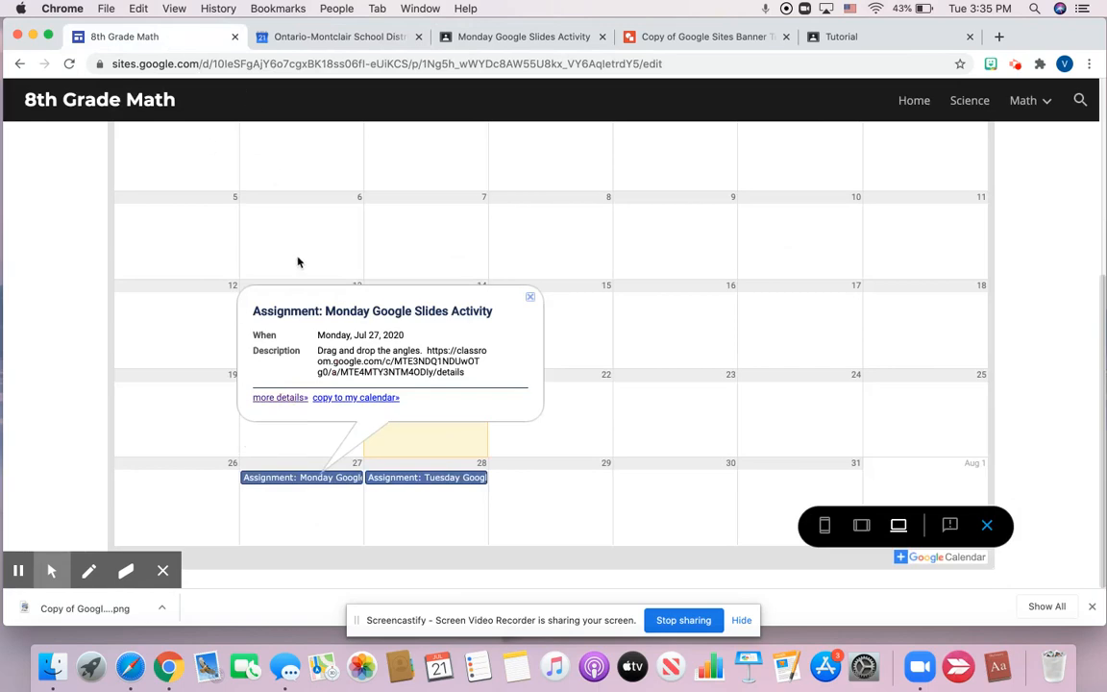
pyautogui.scroll(5, 298, 261)
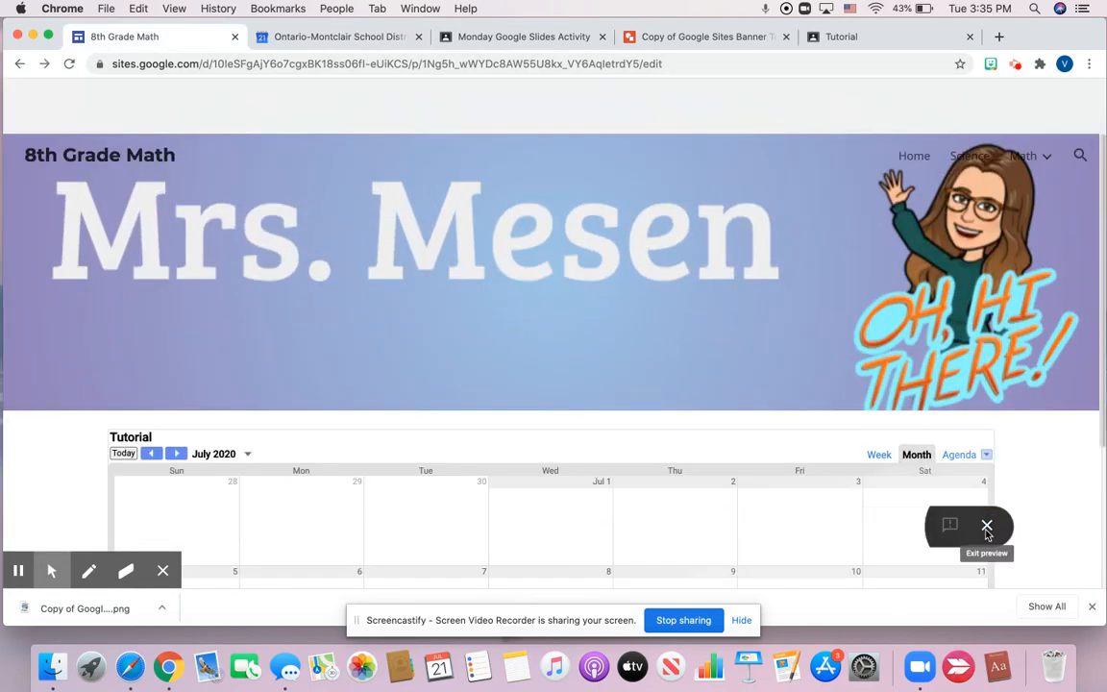
pyautogui.click(986, 528)
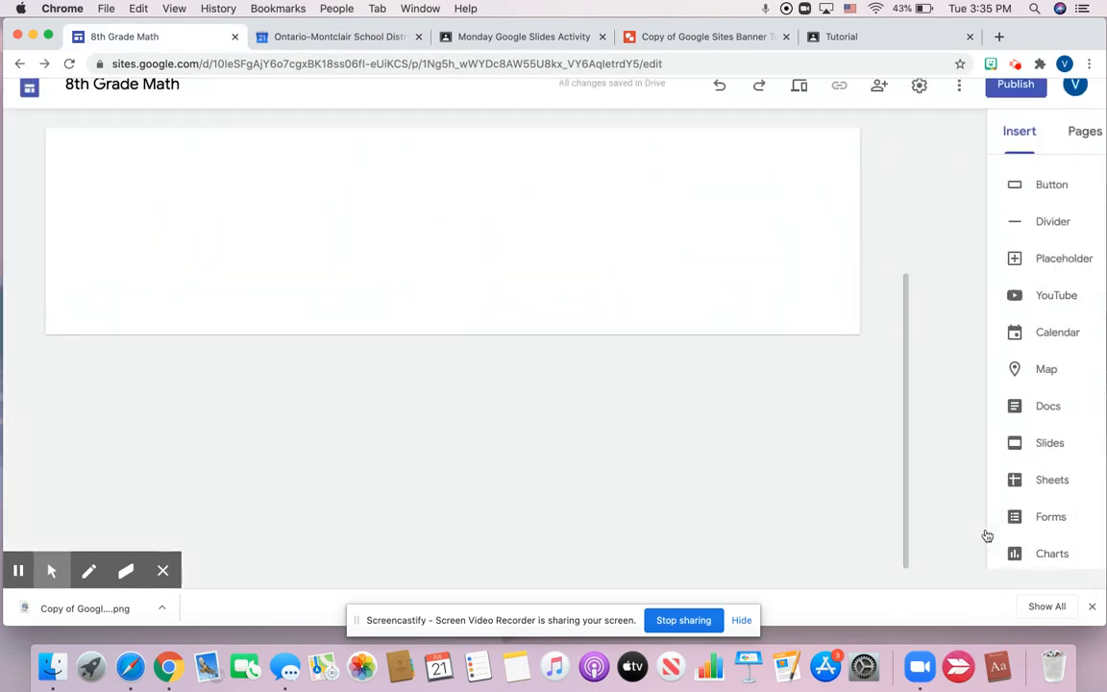
pyautogui.scroll(3, 855, 227)
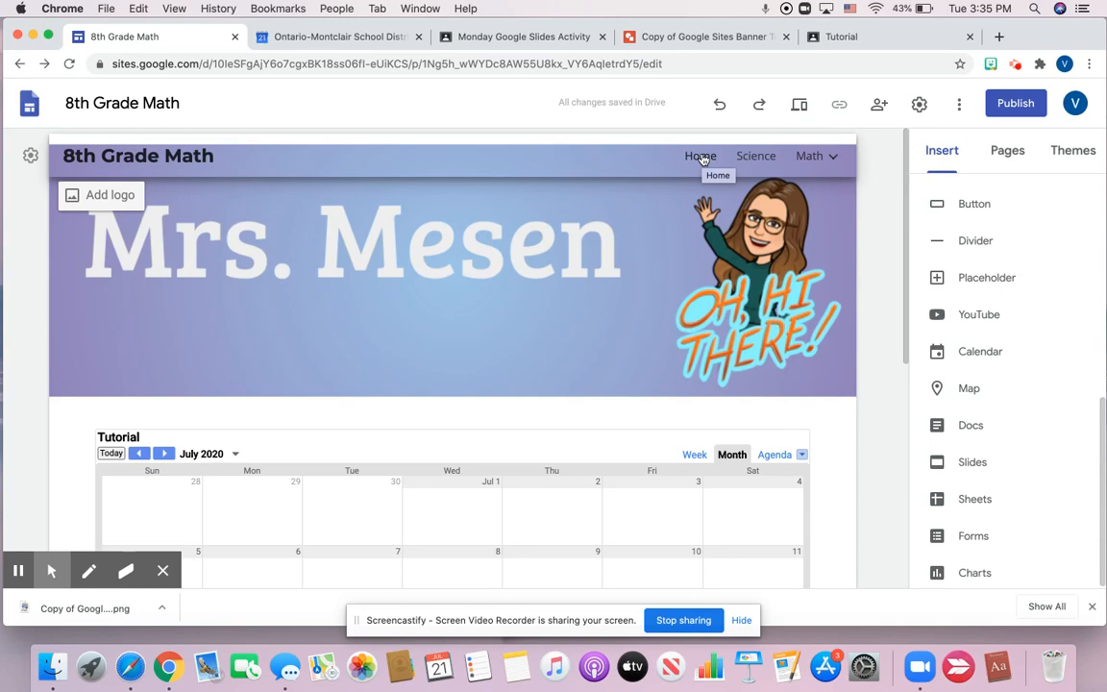
# Step: Open the Assignments page under Math and review its weekly material links
pyautogui.moveTo(809, 168)
pyautogui.click(722, 195)
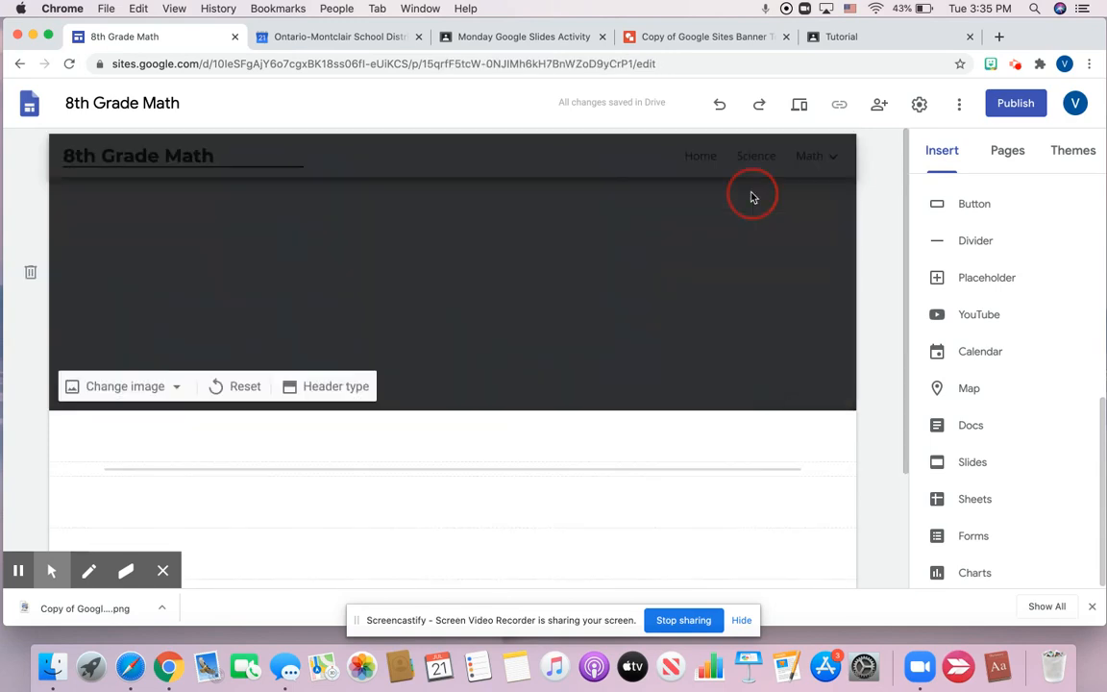
pyautogui.scroll(-1, 749, 299)
pyautogui.scroll(-3, 749, 299)
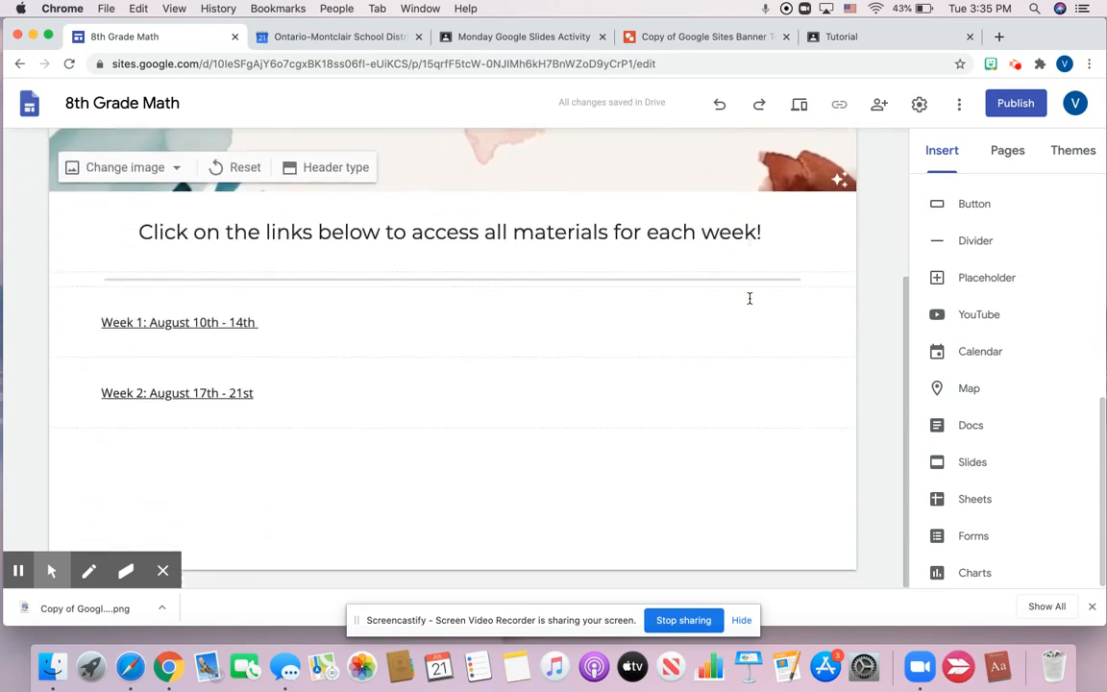
pyautogui.scroll(3, 750, 301)
pyautogui.moveTo(824, 165)
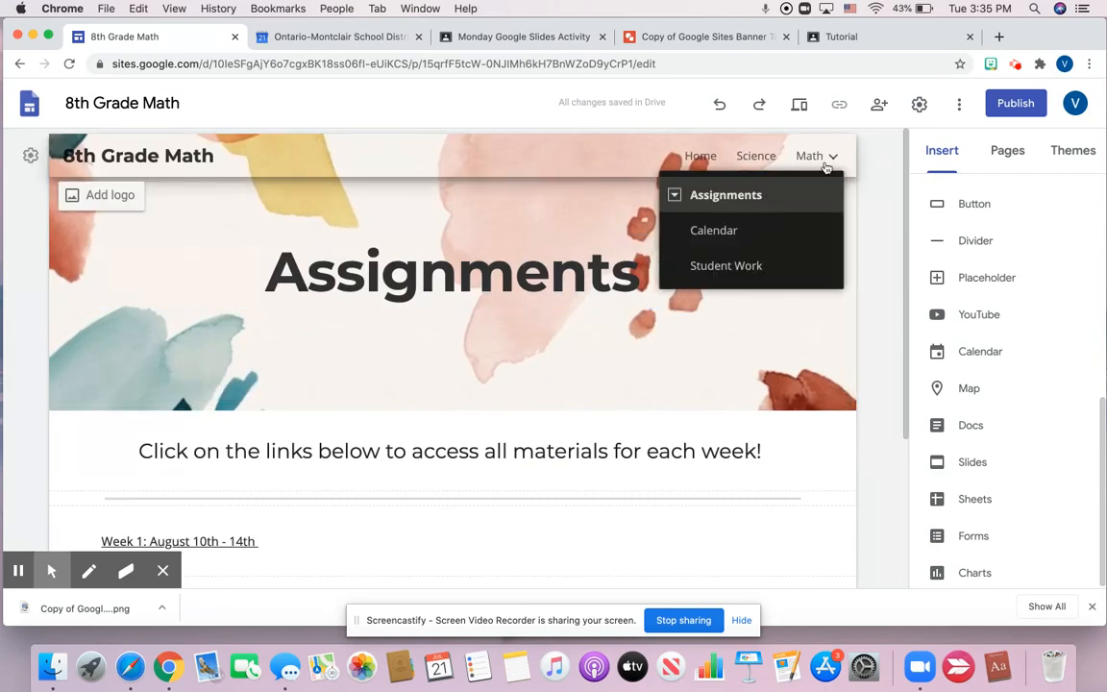
# Step: Add a subpage named Math Resources under the Math page
pyautogui.click(1007, 152)
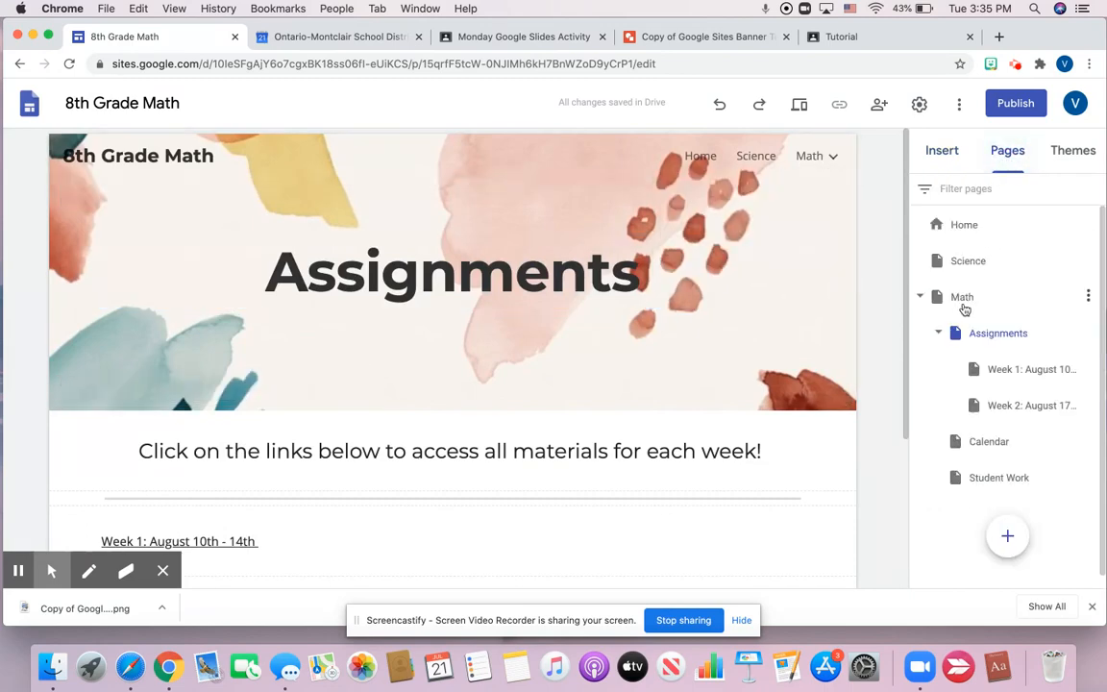
pyautogui.click(942, 333)
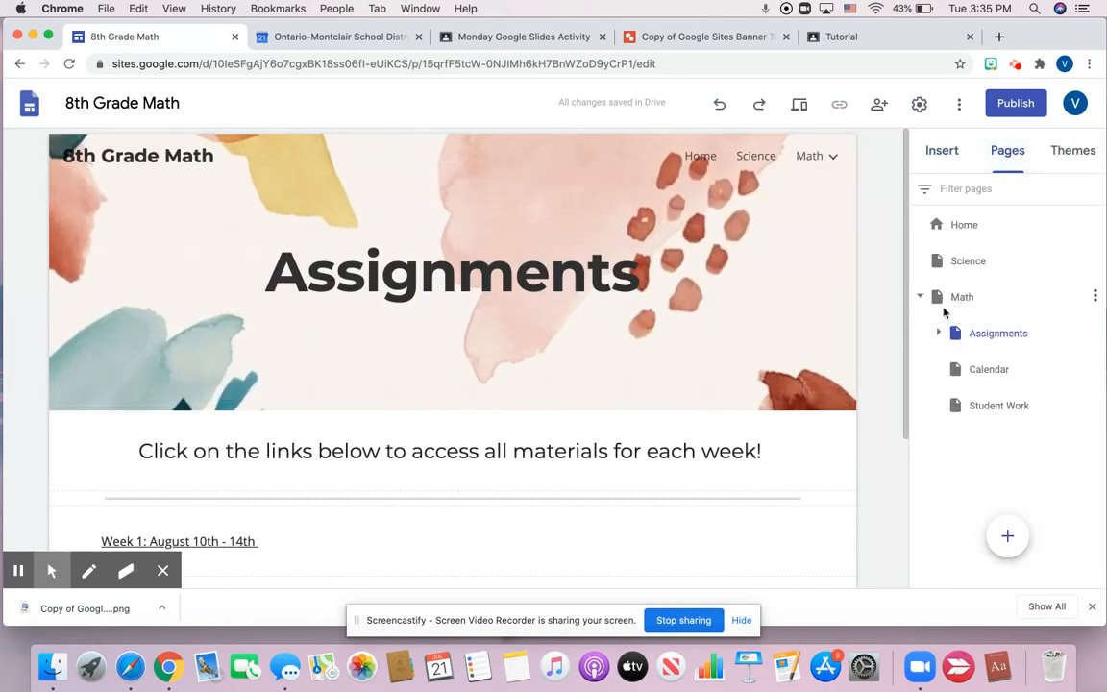
pyautogui.click(1094, 298)
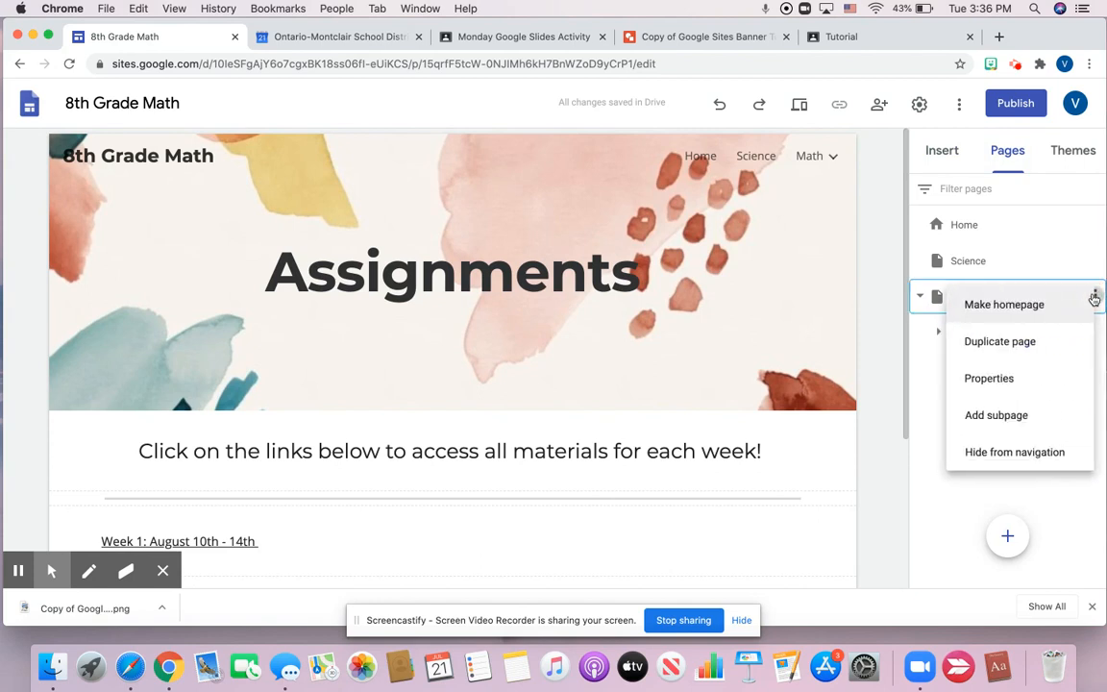
pyautogui.click(1023, 423)
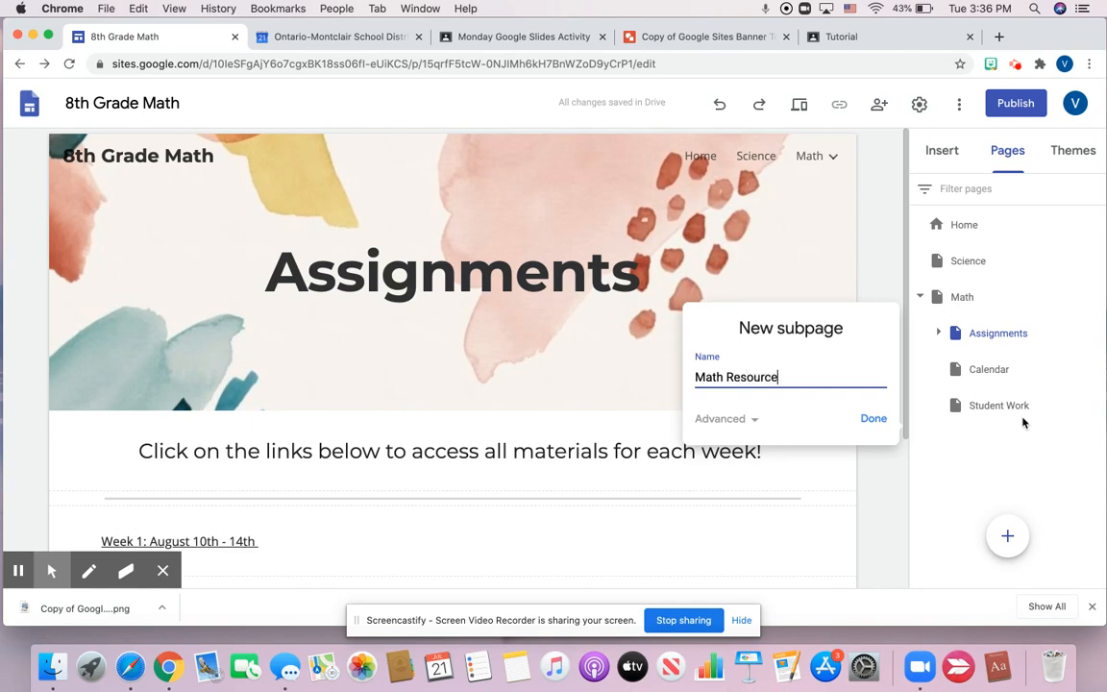
pyautogui.click(872, 419)
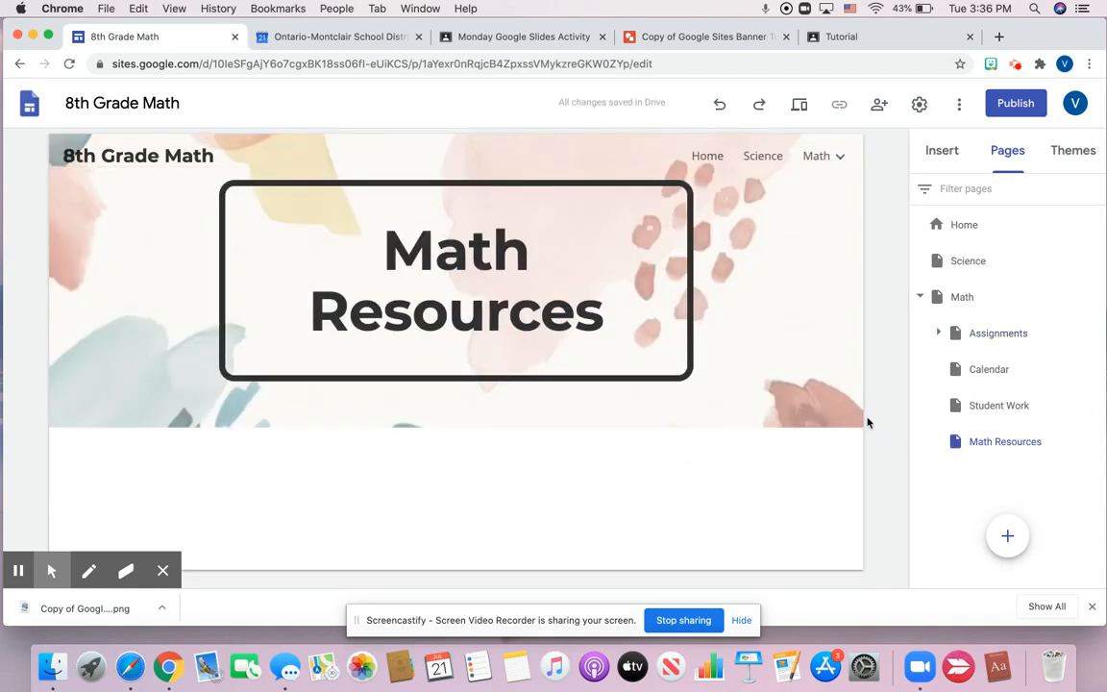
# Step: Widen the Math Resources title box on both sides so it spans the header and the title fits on one line
pyautogui.click(574, 324)
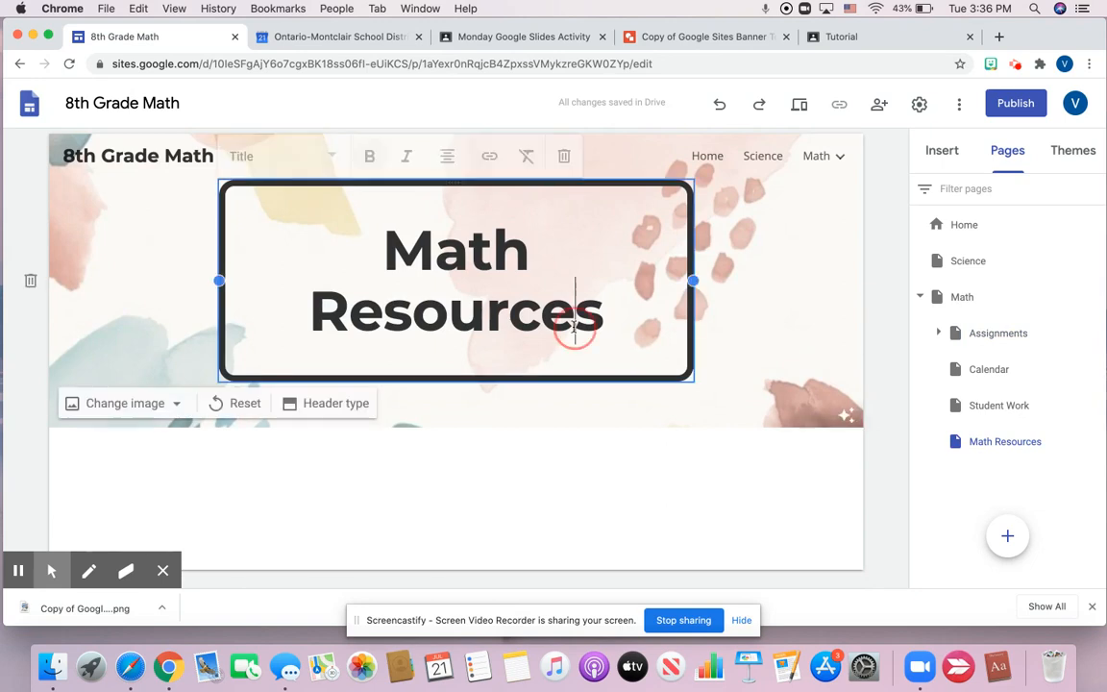
pyautogui.moveTo(694, 279); pyautogui.dragTo(815, 272)
pyautogui.click(210, 271)
pyautogui.click(242, 274)
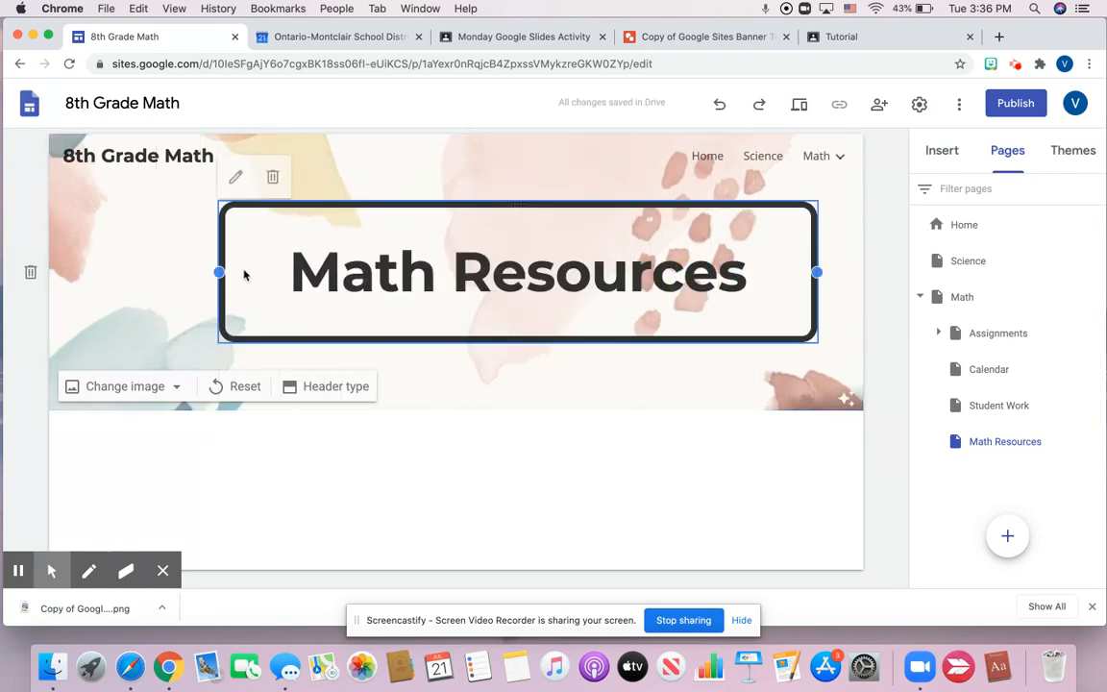
pyautogui.moveTo(220, 271); pyautogui.dragTo(97, 260)
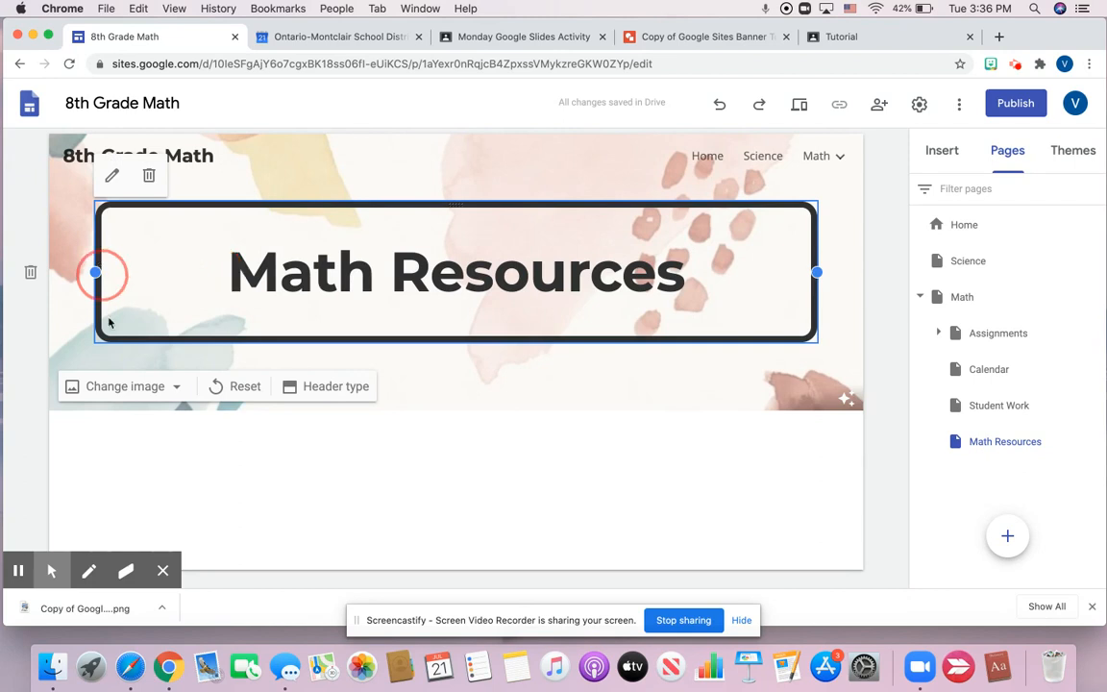
# Step: Insert the layout with one image beside a heading and text below the Math Resources header
pyautogui.click(943, 154)
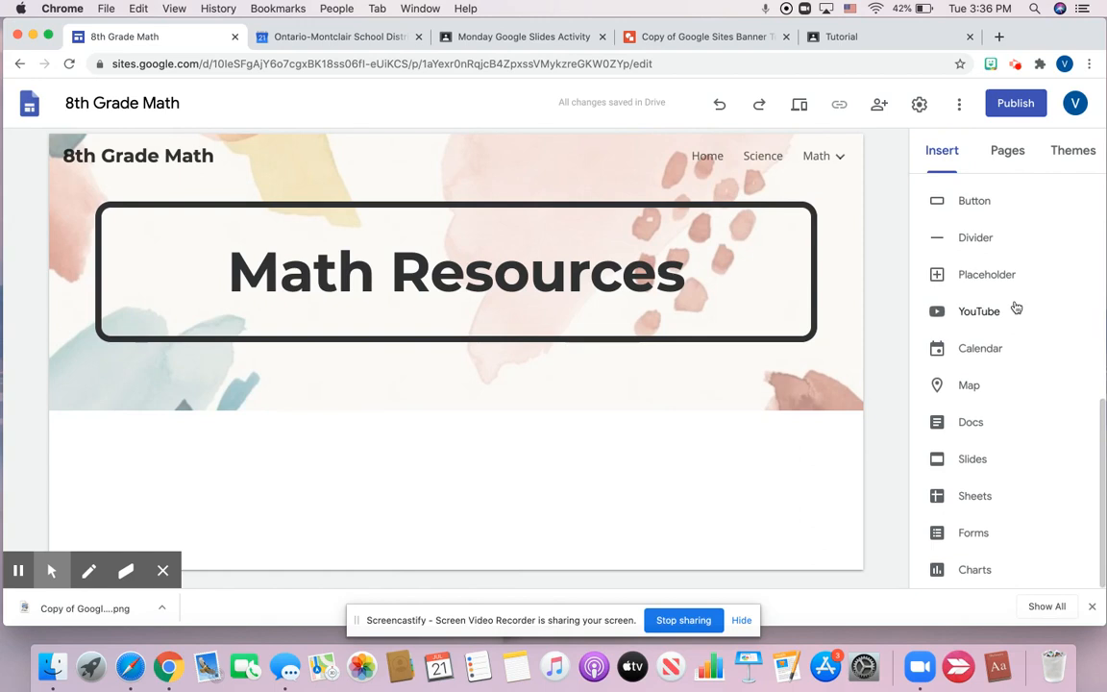
pyautogui.scroll(3, 946, 306)
pyautogui.scroll(5, 1016, 306)
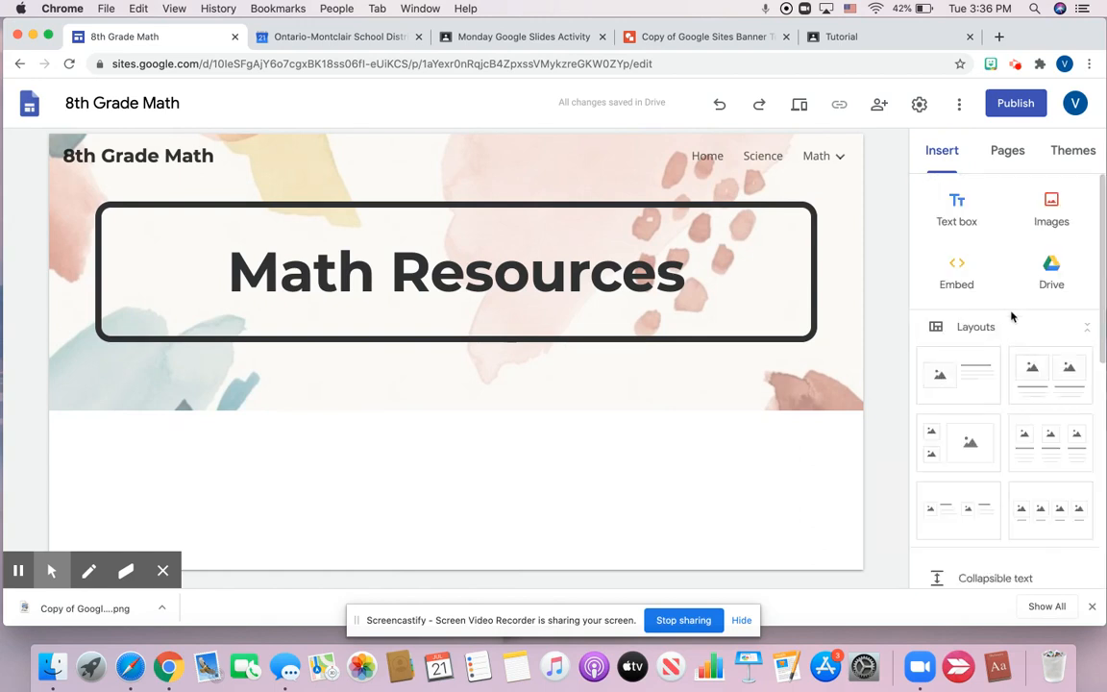
pyautogui.click(961, 384)
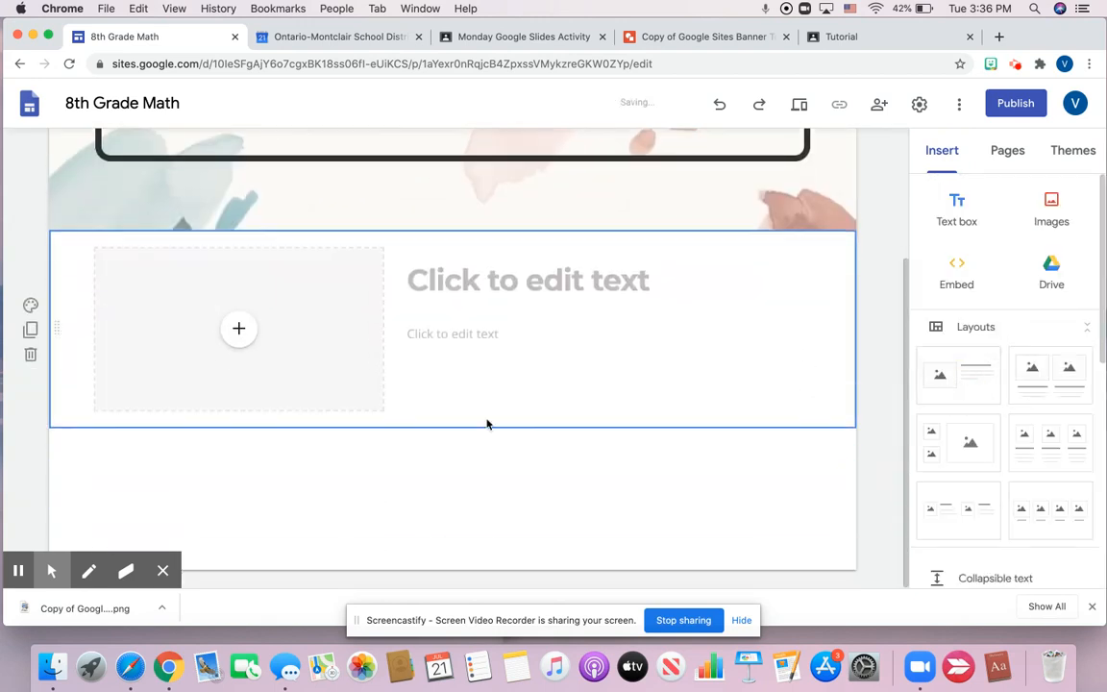
# Step: Upload the Textbook Integrated image from the Icons folder into the layout's image placeholder
pyautogui.click(241, 330)
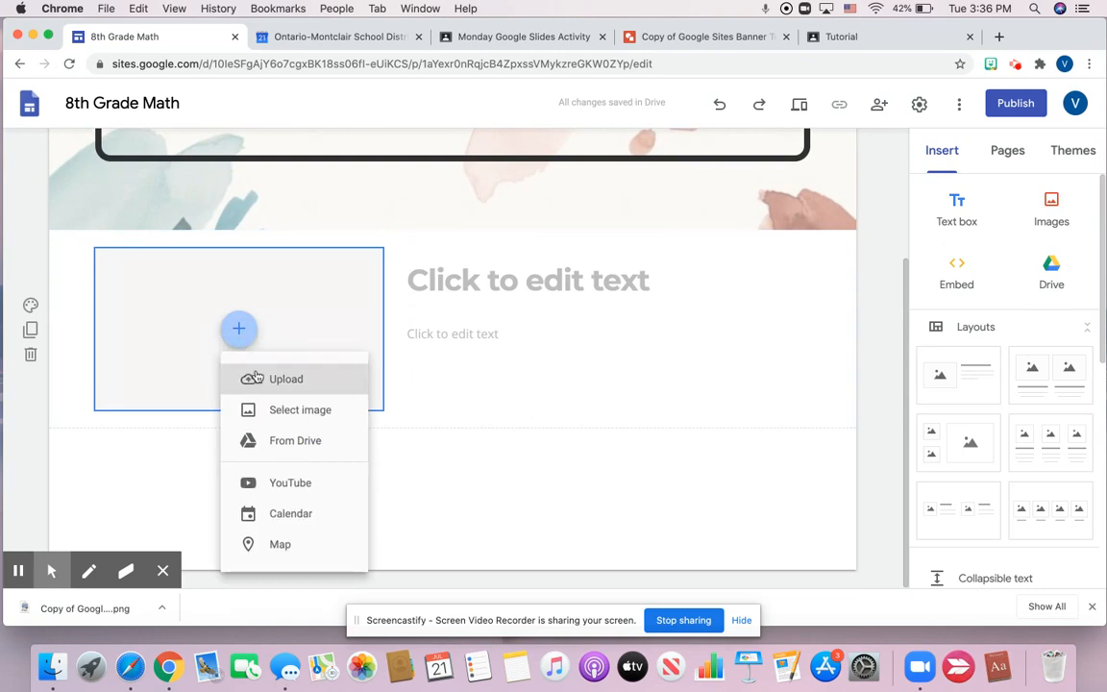
pyautogui.click(248, 372)
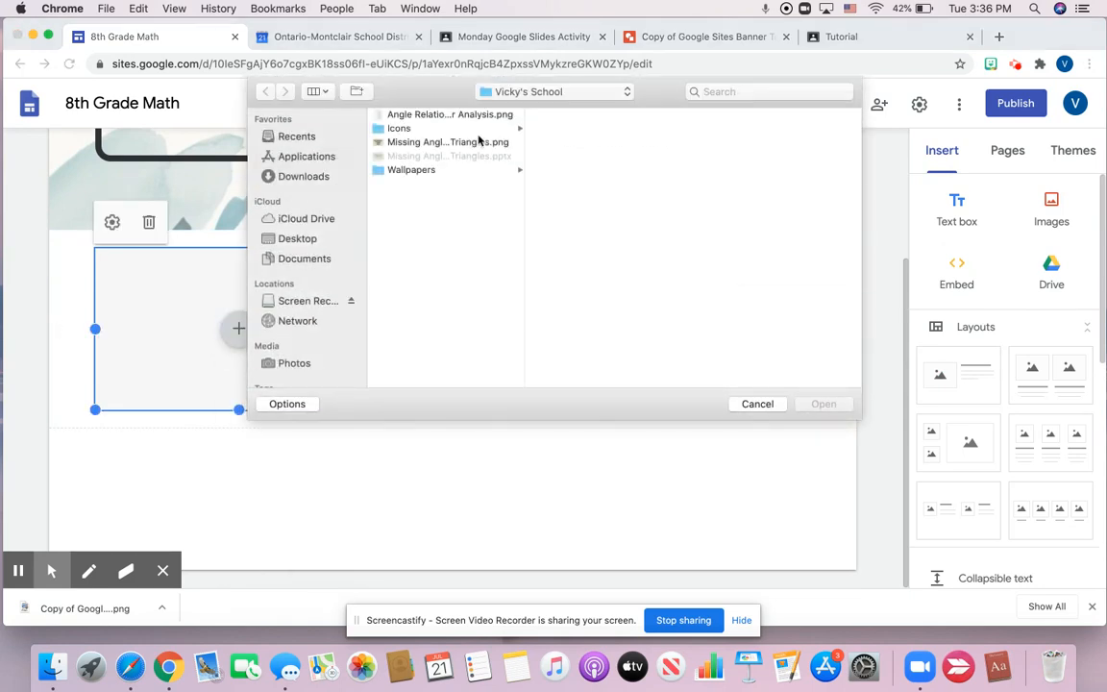
pyautogui.click(398, 129)
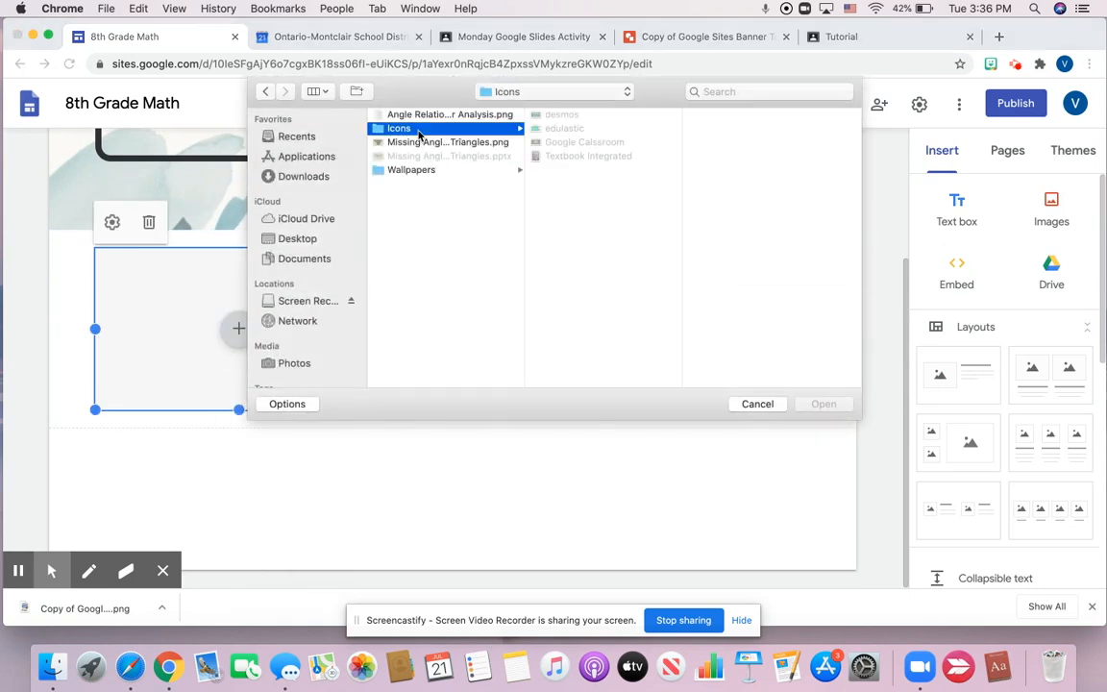
pyautogui.click(574, 158)
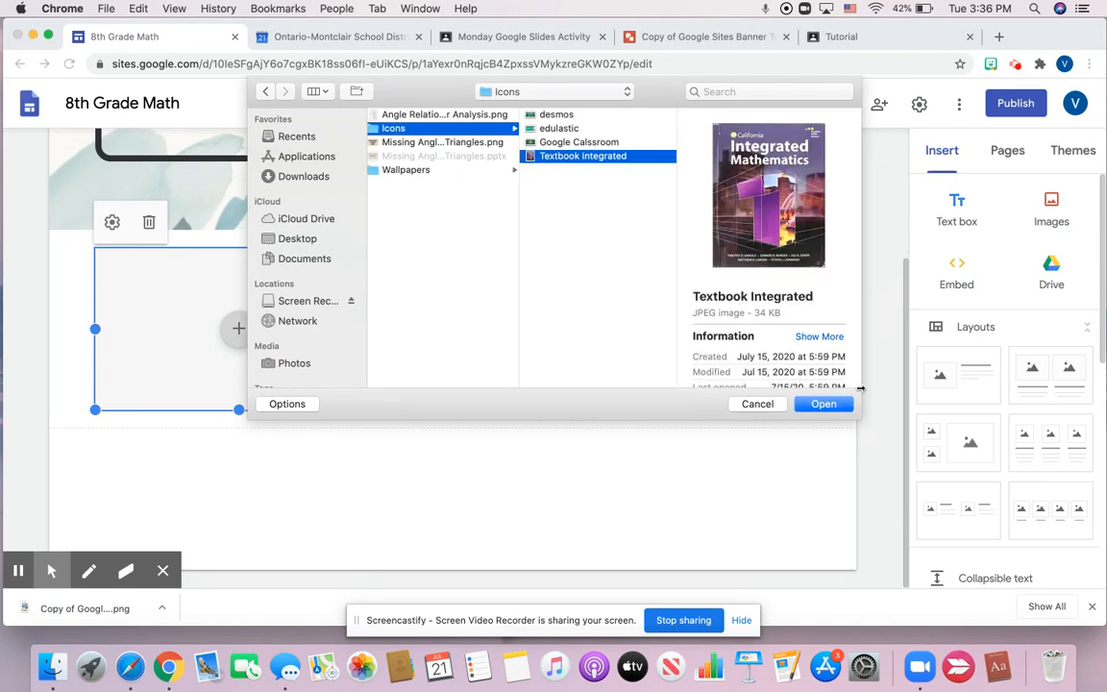
pyautogui.click(824, 404)
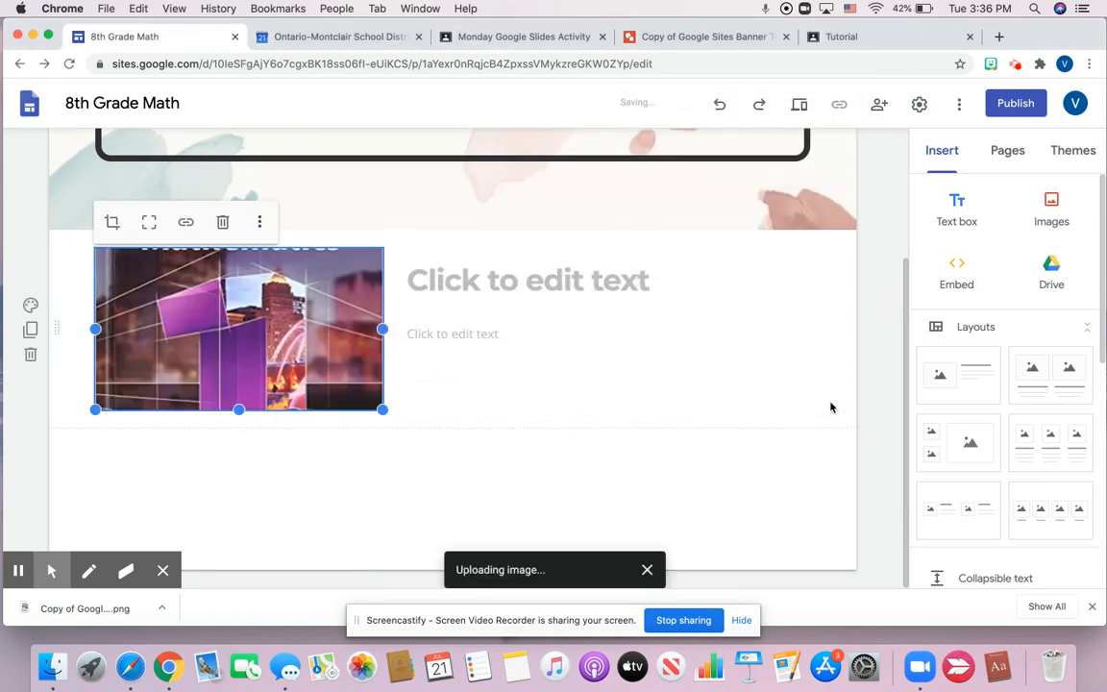
# Step: Enter "Integrated 1 Honors" as the heading beside the textbook image
pyautogui.click(565, 308)
pyautogui.click(556, 285)
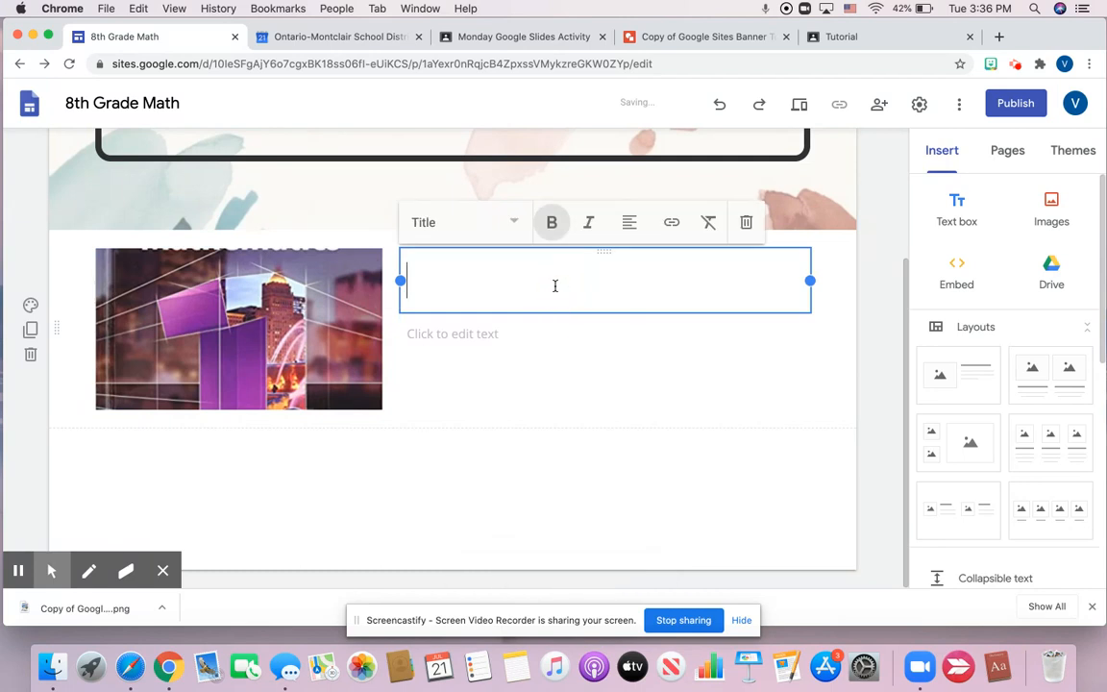
pyautogui.write('Integr')
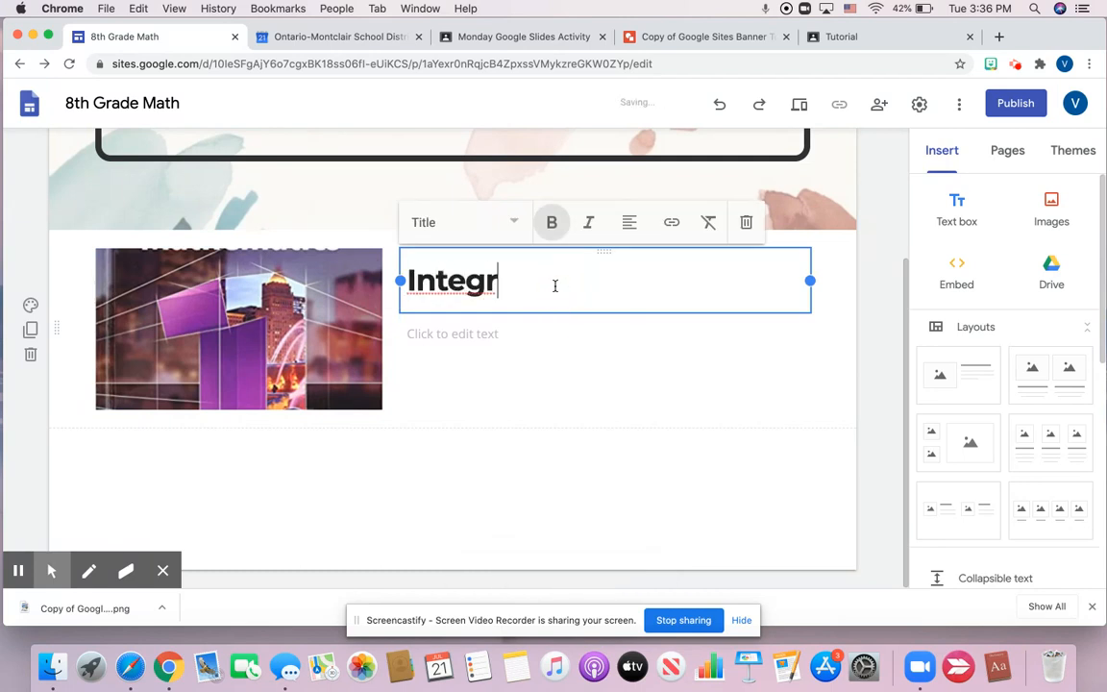
pyautogui.write('ated 1 Ho')
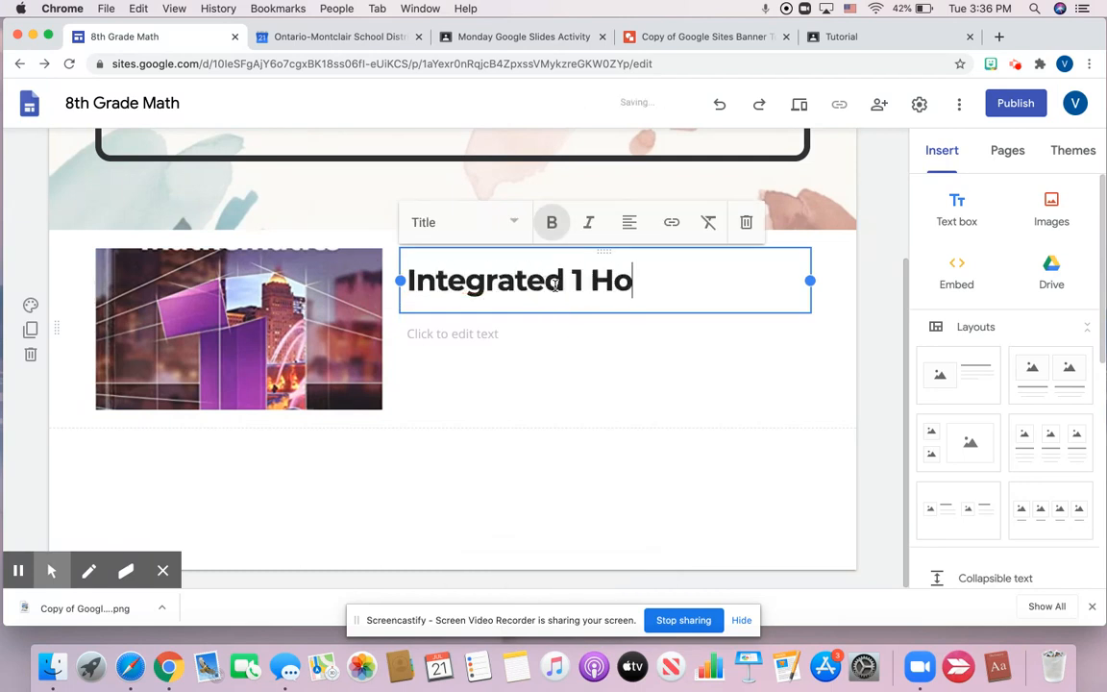
pyautogui.write('nors')
# Step: Enter the description "This class will provide a foundation for Algebra and Geometry." below the Integrated 1 Honors heading
pyautogui.click(516, 340)
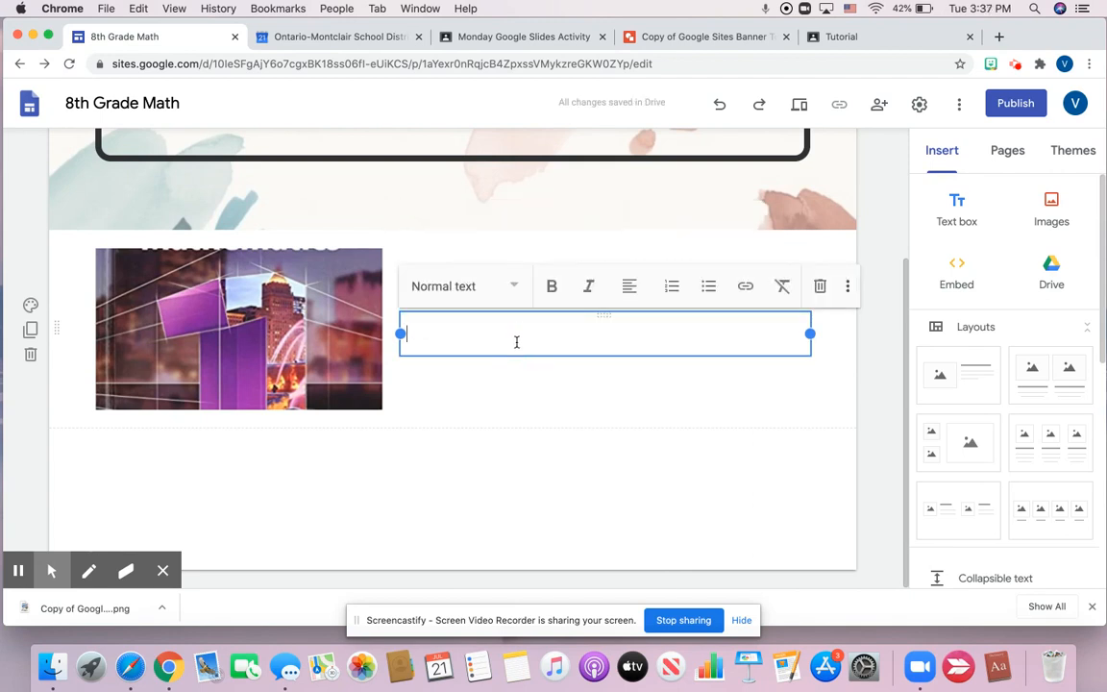
pyautogui.write('This ')
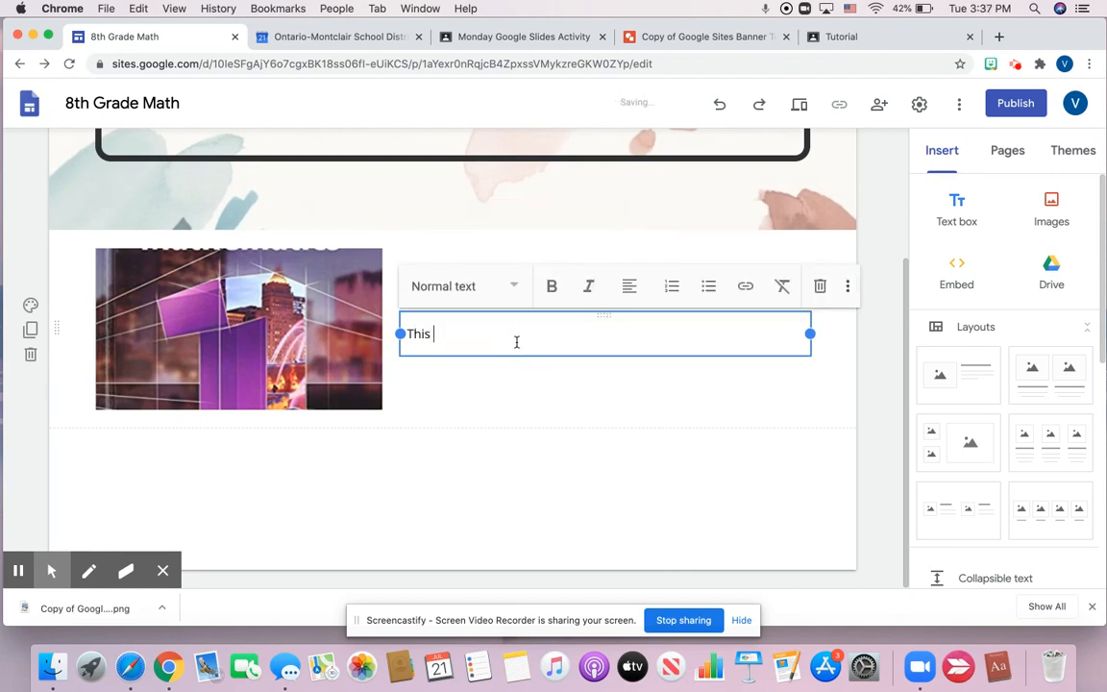
pyautogui.write('class will provide ')
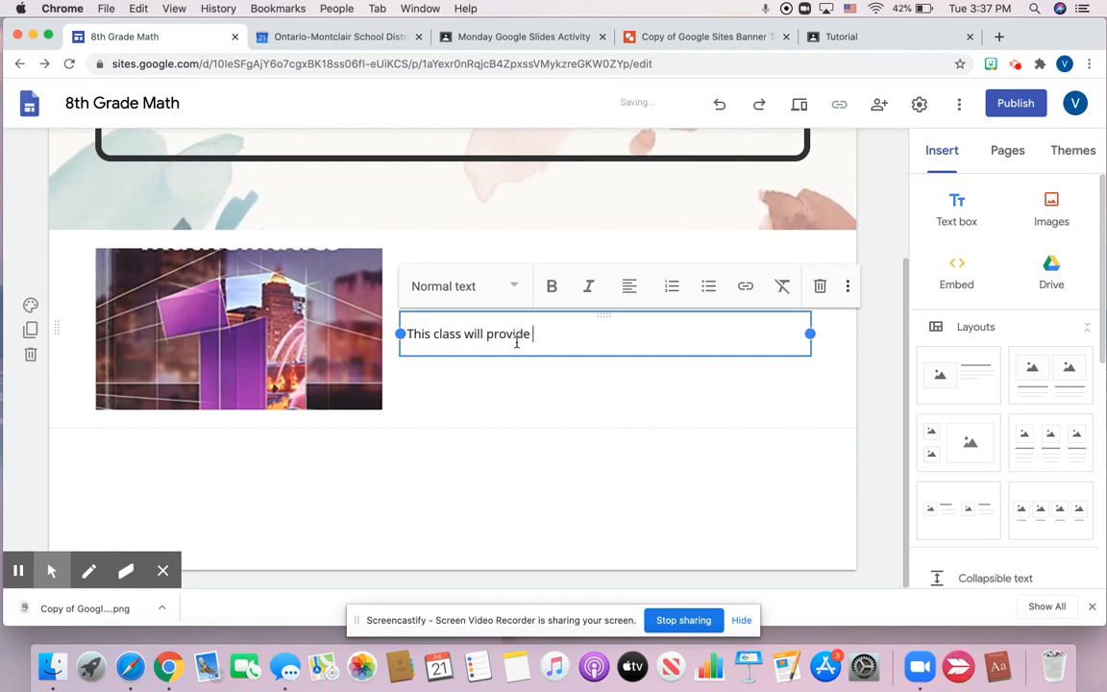
pyautogui.write('a foundation for A')
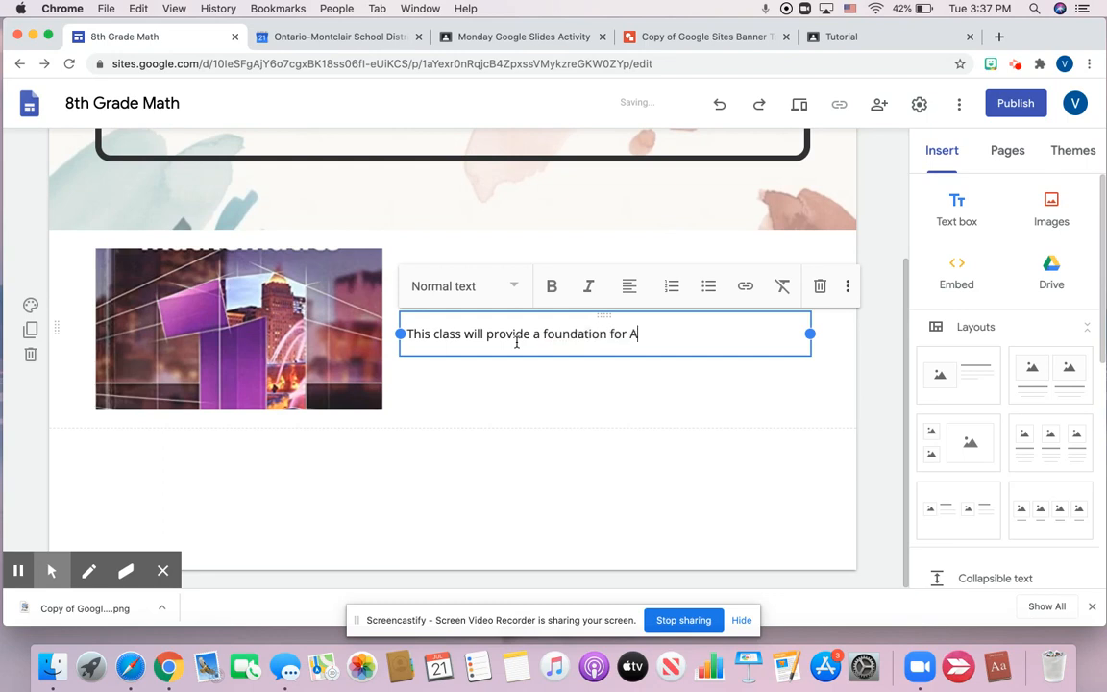
pyautogui.write('lgebra and Geometry.')
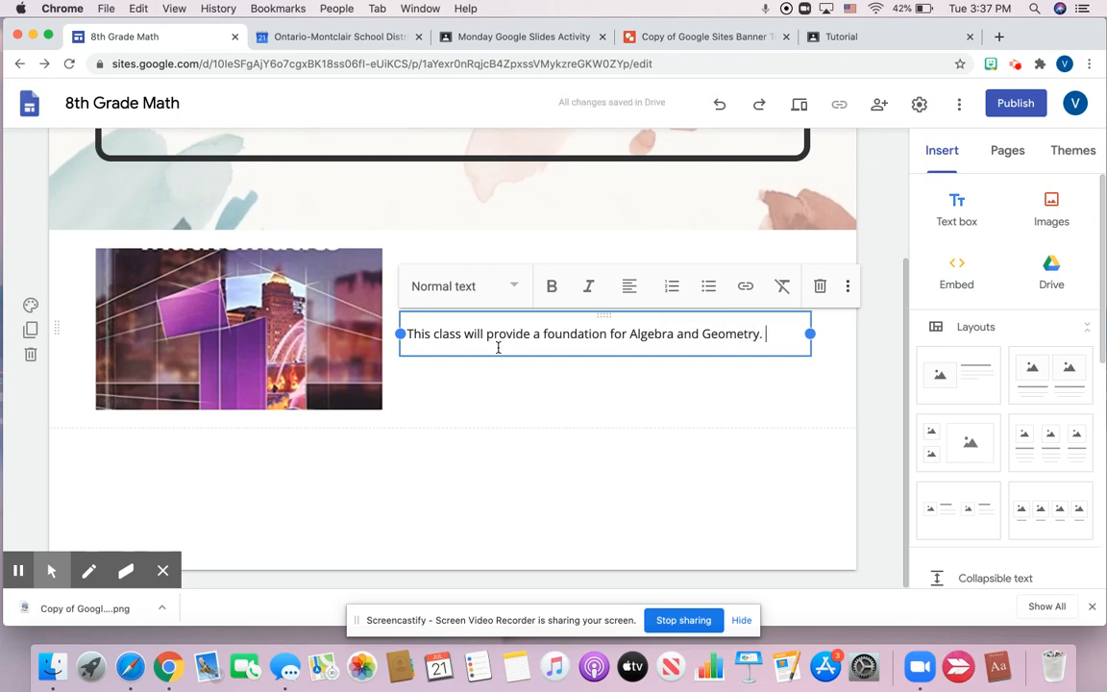
# Step: Shrink the textbook image to leave a gap before the heading and uncrop it to show the whole cover
pyautogui.click(291, 356)
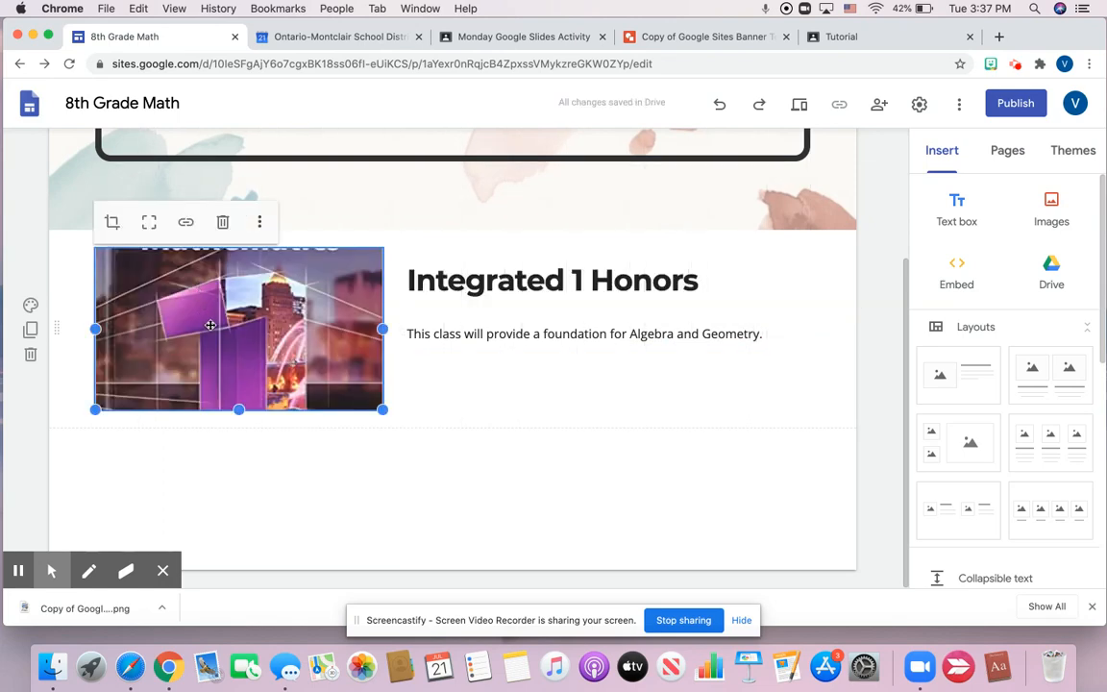
pyautogui.click(149, 222)
pyautogui.scroll(-3, 272, 466)
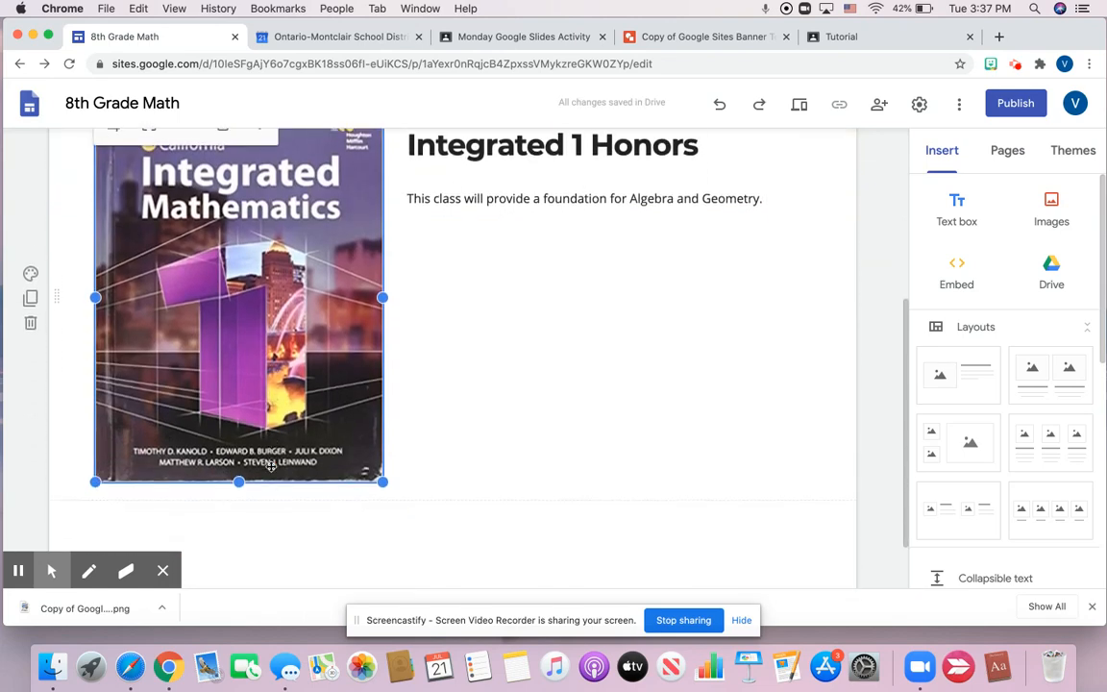
pyautogui.moveTo(383, 463); pyautogui.dragTo(330, 328)
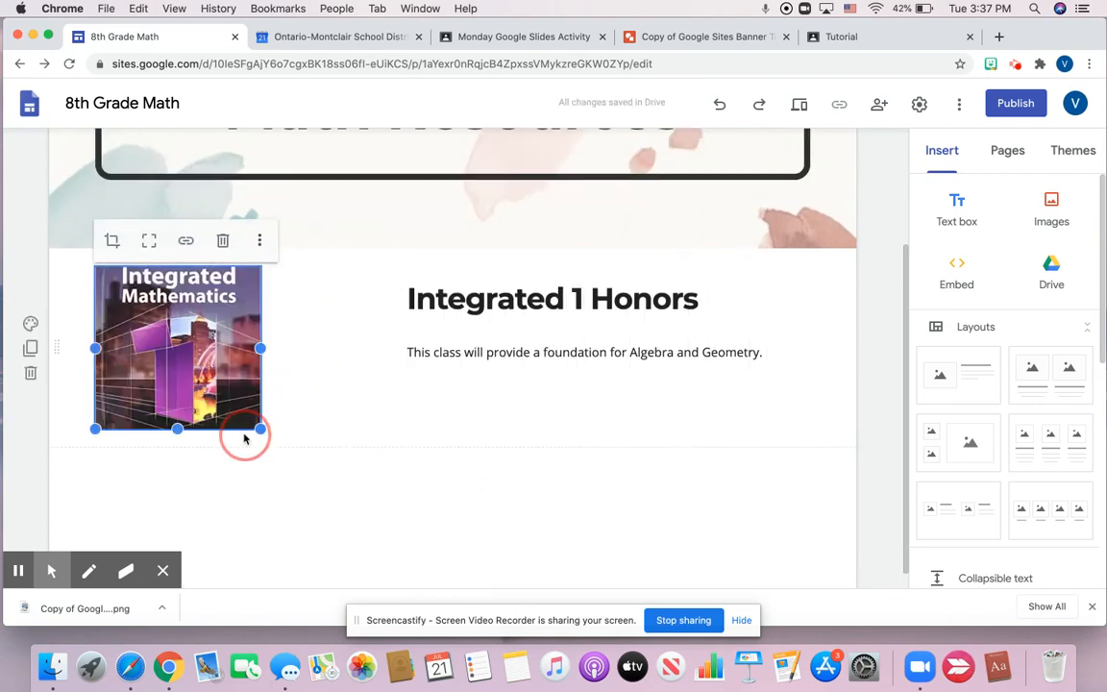
pyautogui.moveTo(257, 426); pyautogui.dragTo(309, 459)
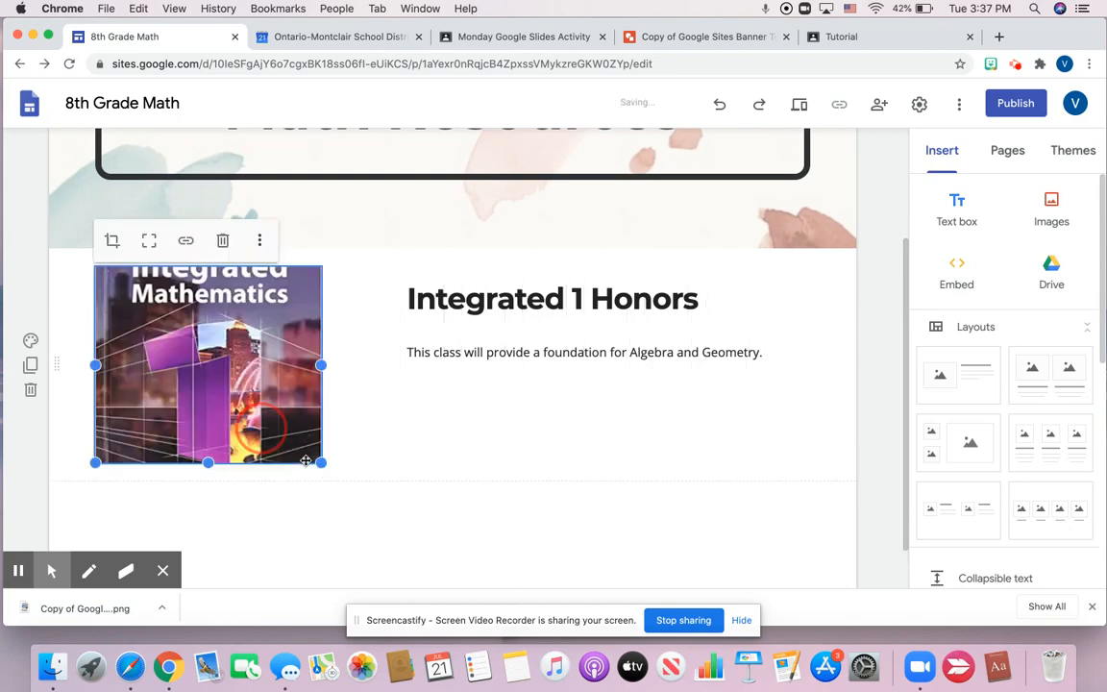
pyautogui.click(149, 239)
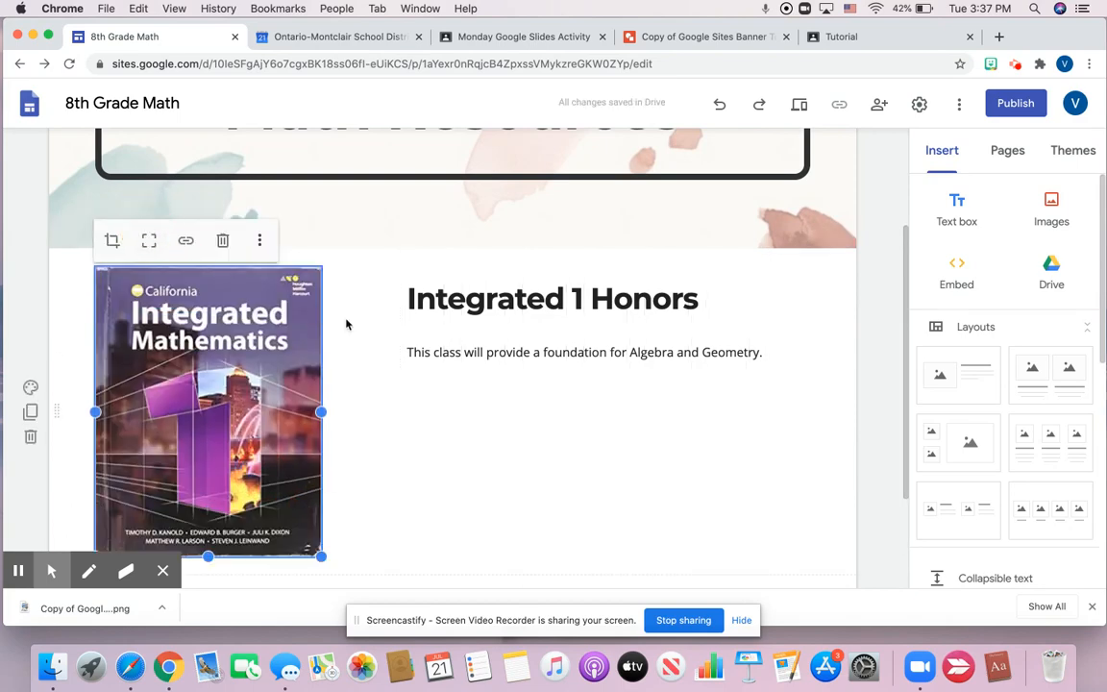
# Step: Add a second image-and-text layout below the textbook section and move its image placeholder to the right of the text
pyautogui.scroll(-5, 519, 485)
pyautogui.click(482, 496)
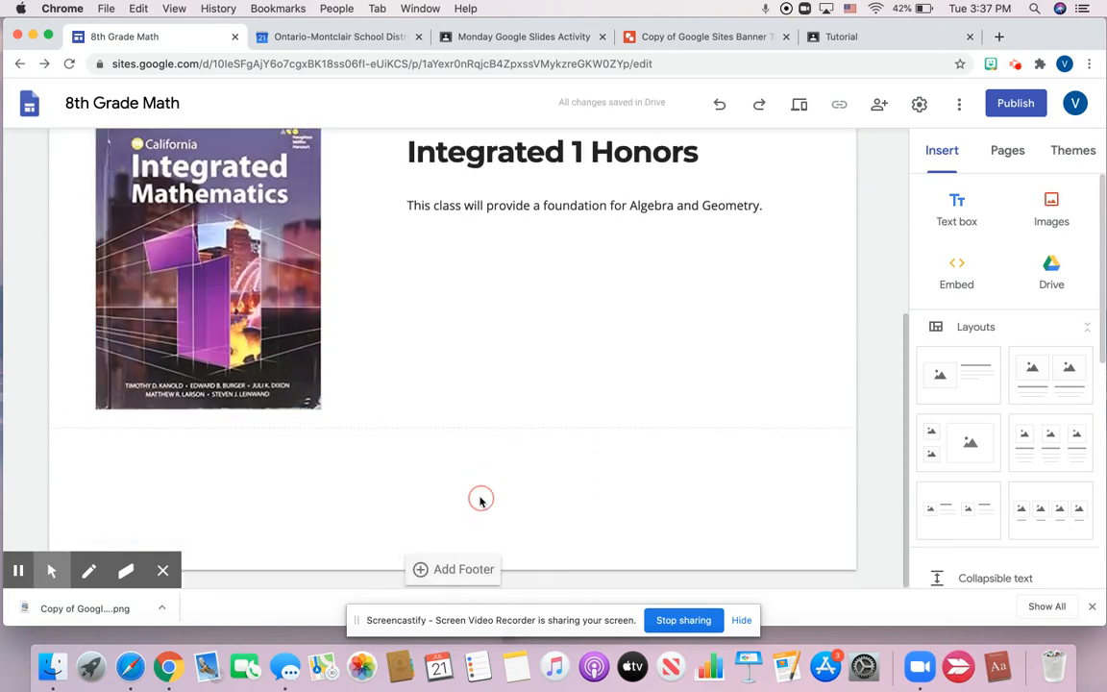
pyautogui.click(946, 377)
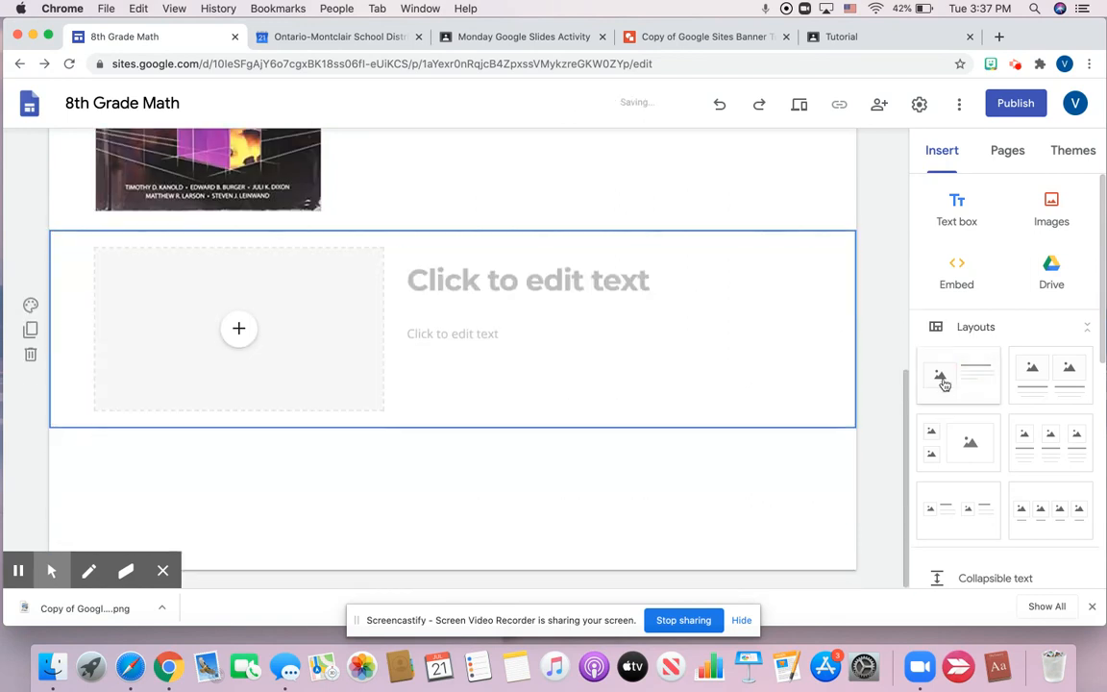
pyautogui.moveTo(340, 301); pyautogui.dragTo(781, 273)
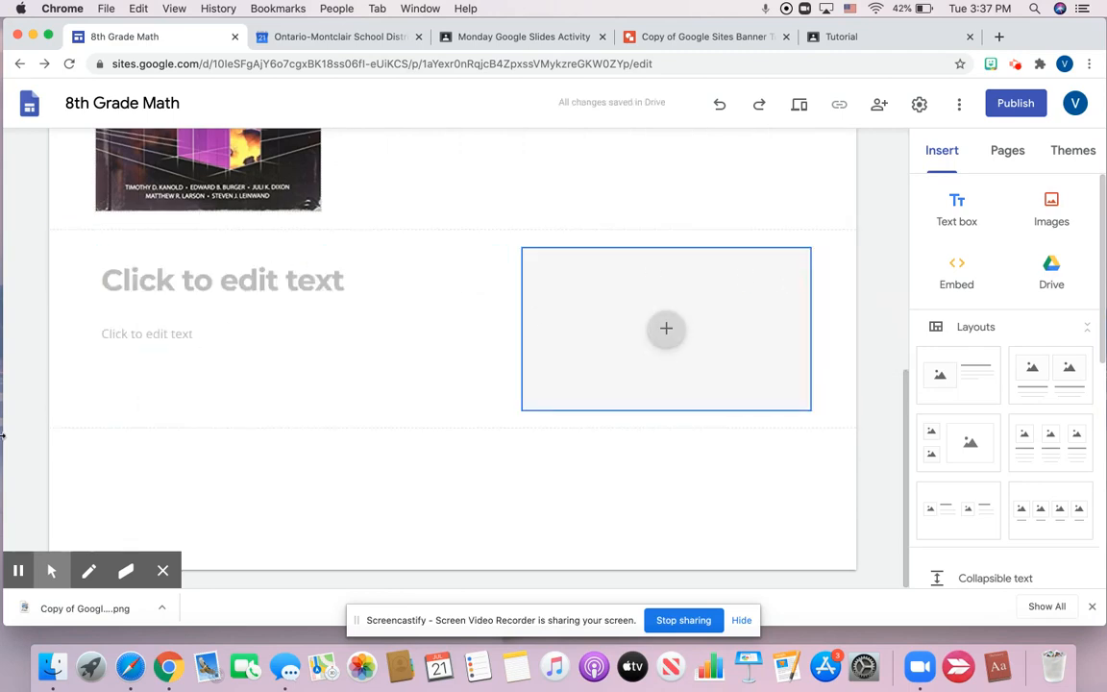
# Step: Enter "Edulastic" as the heading of the new section below the textbook
pyautogui.click(246, 296)
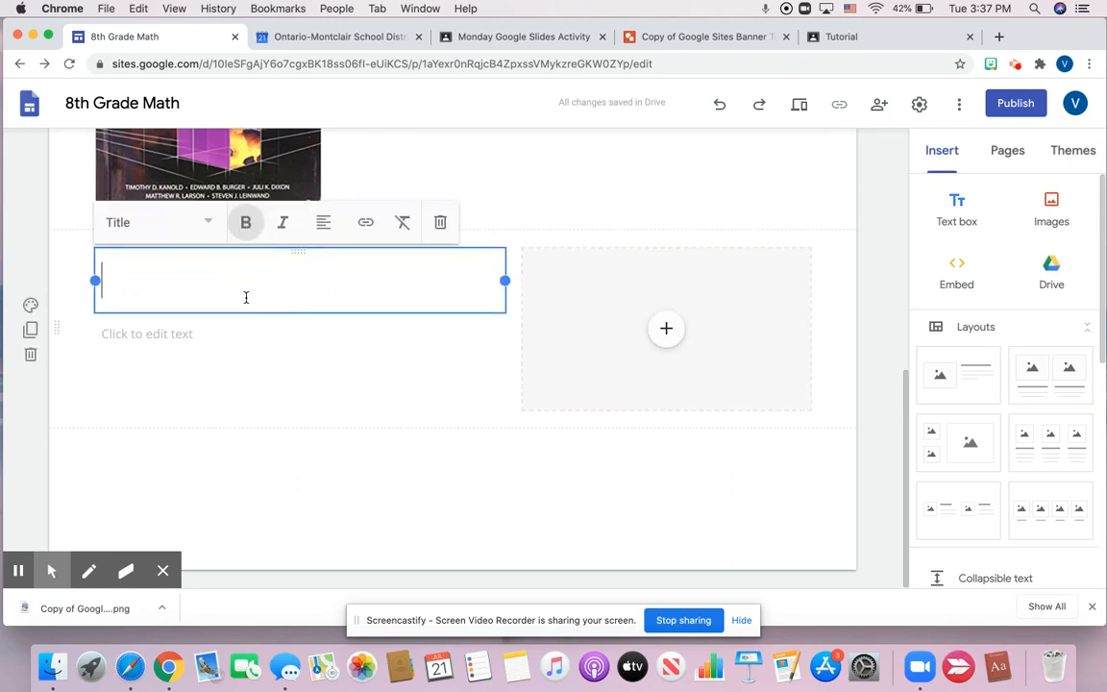
pyautogui.write('Edu')
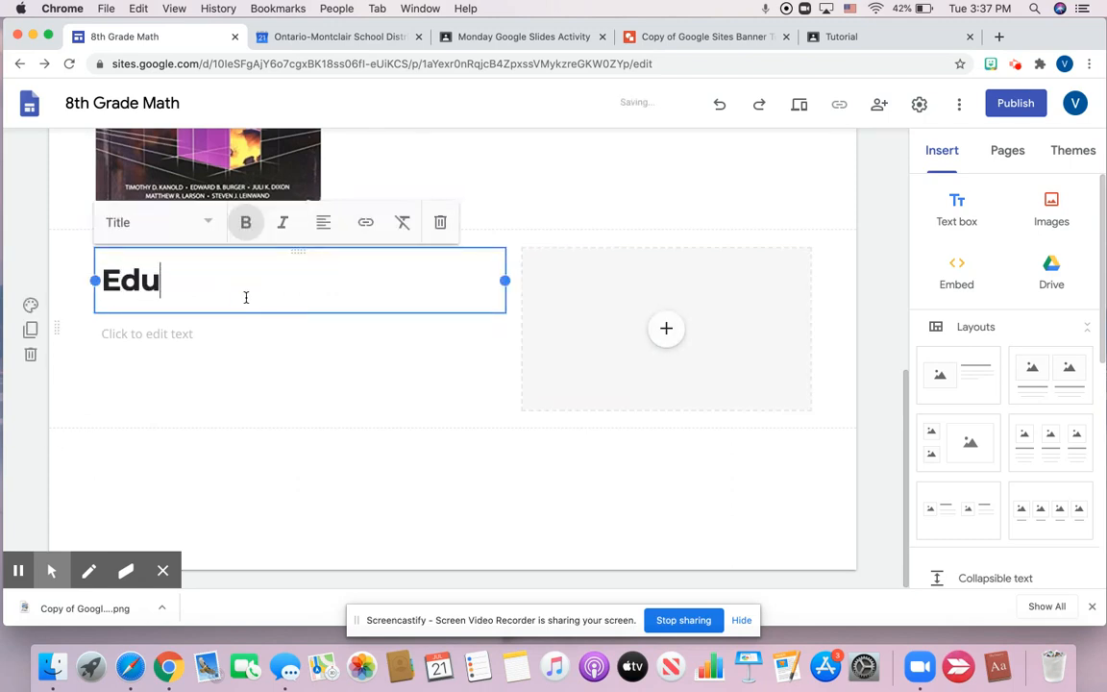
pyautogui.write('lastic')
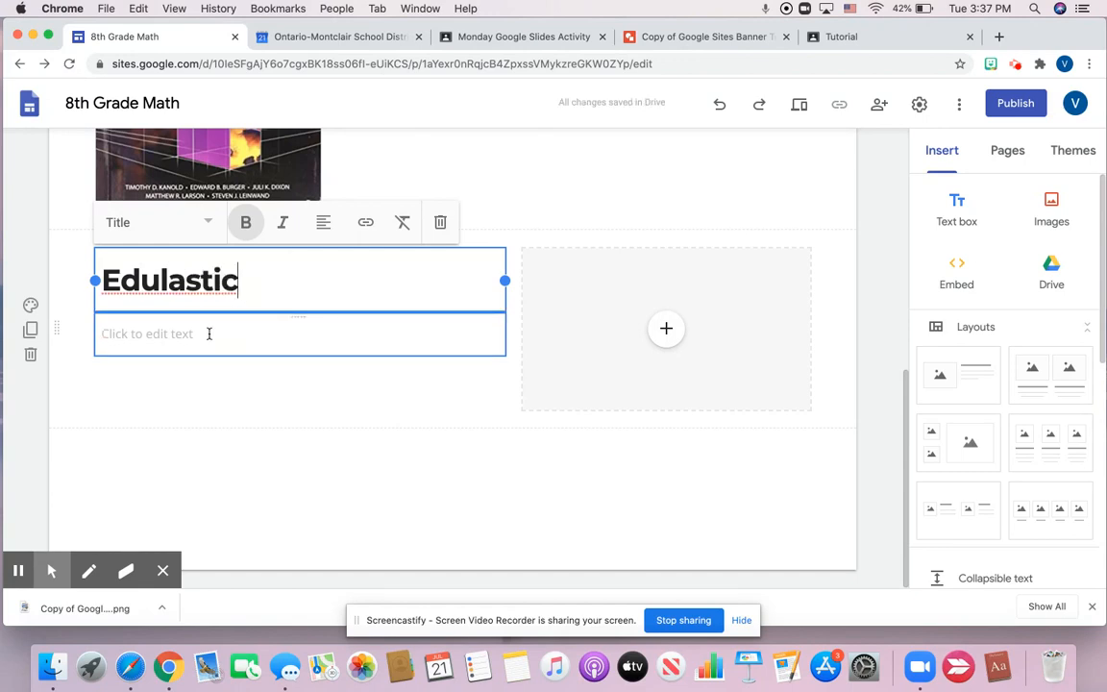
# Step: Enter the description "Edulastic is our main site for practicing math concepts and taking quizzes and tests." below the Edulastic heading
pyautogui.click(208, 333)
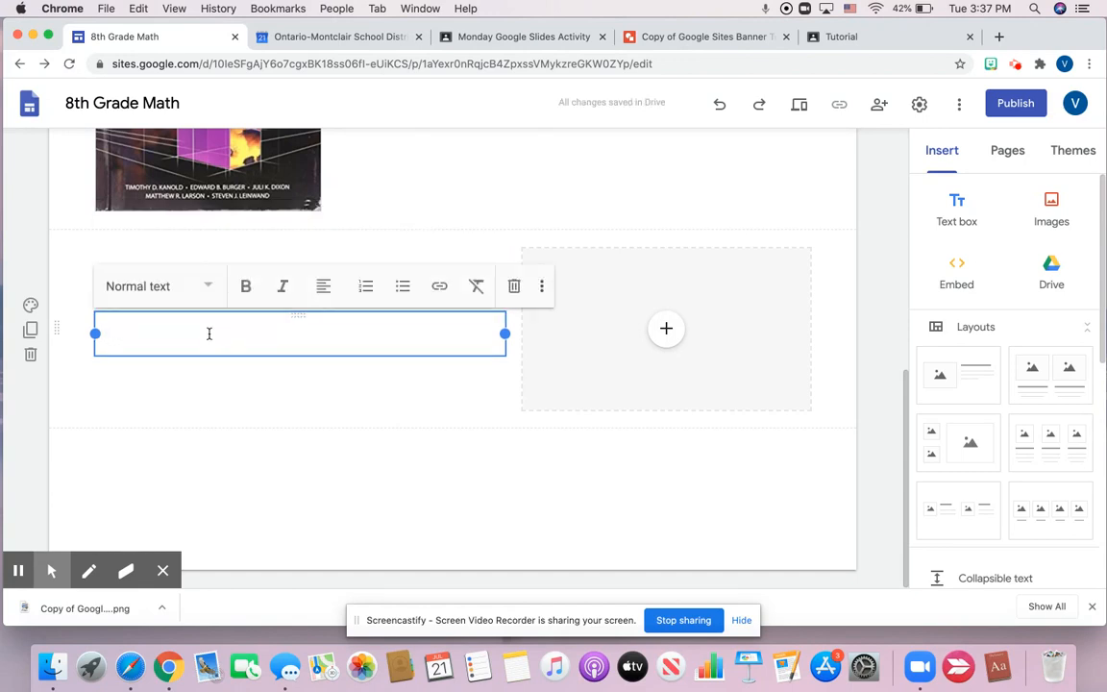
pyautogui.write('Edula')
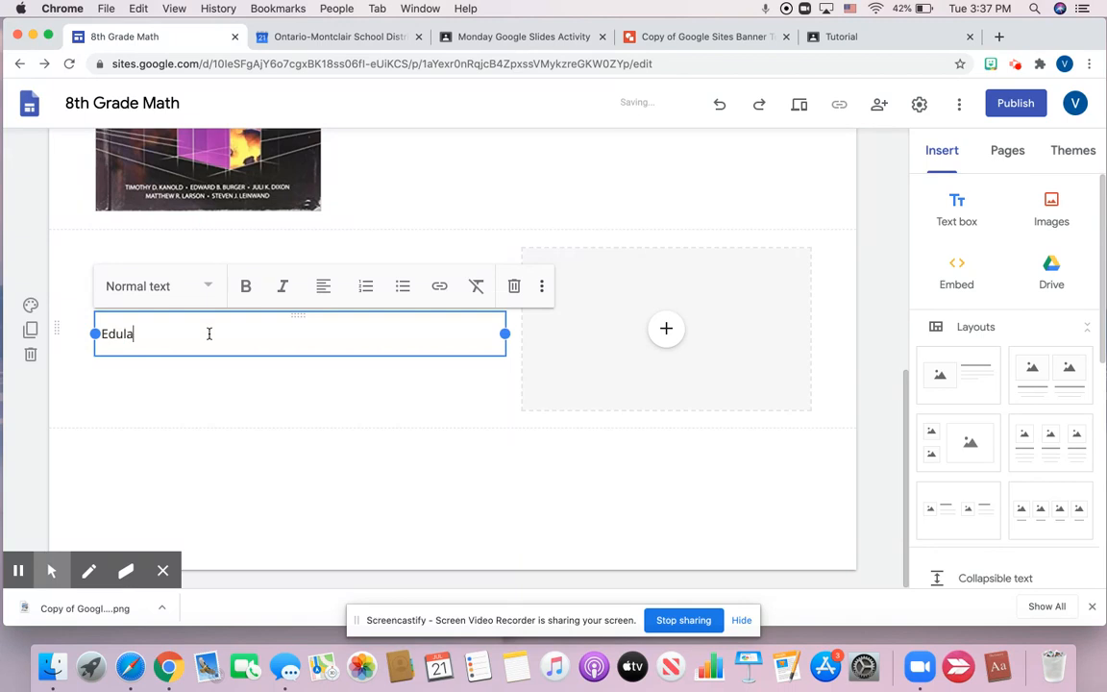
pyautogui.write('stic is our main ')
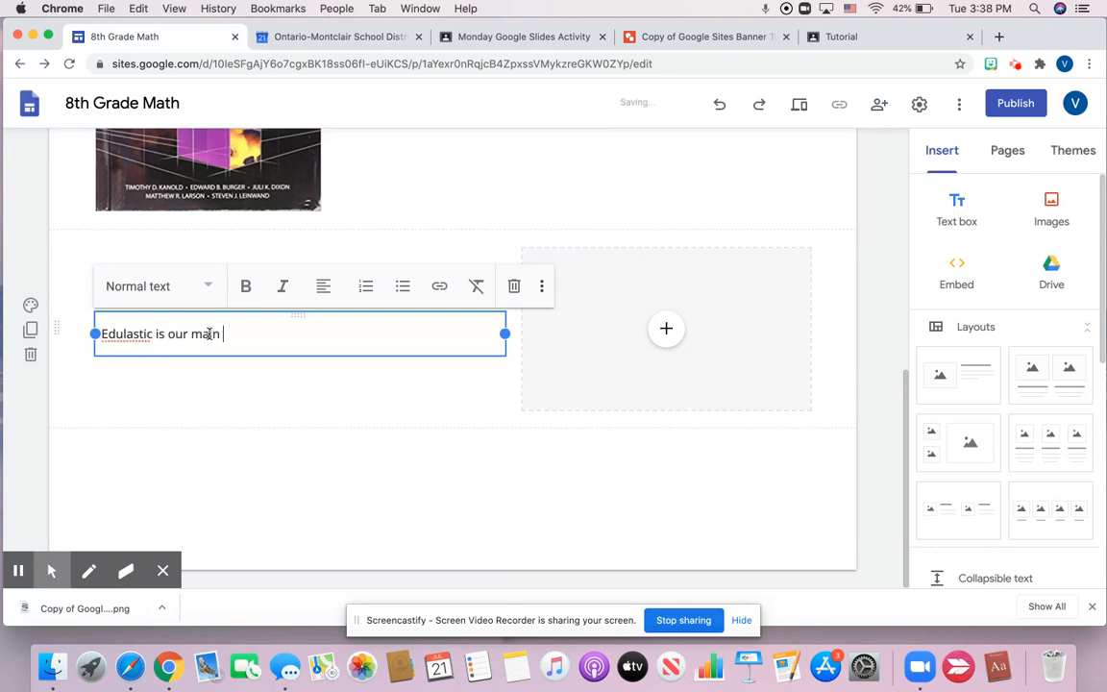
pyautogui.write('site for practic')
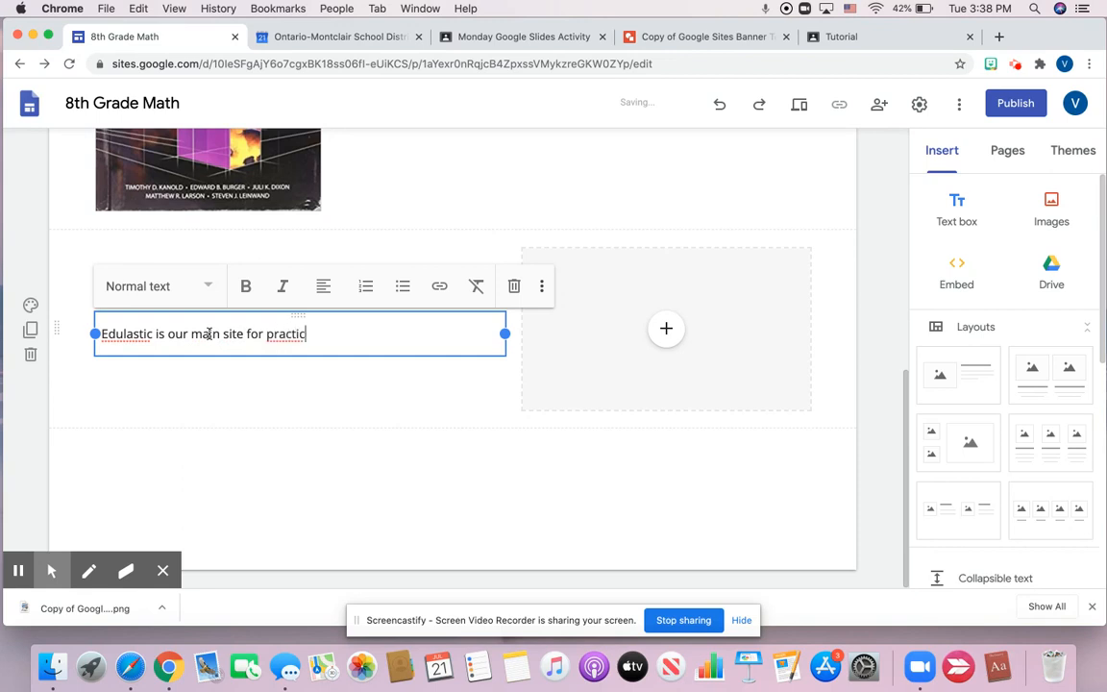
pyautogui.write('ing math concepts and t')
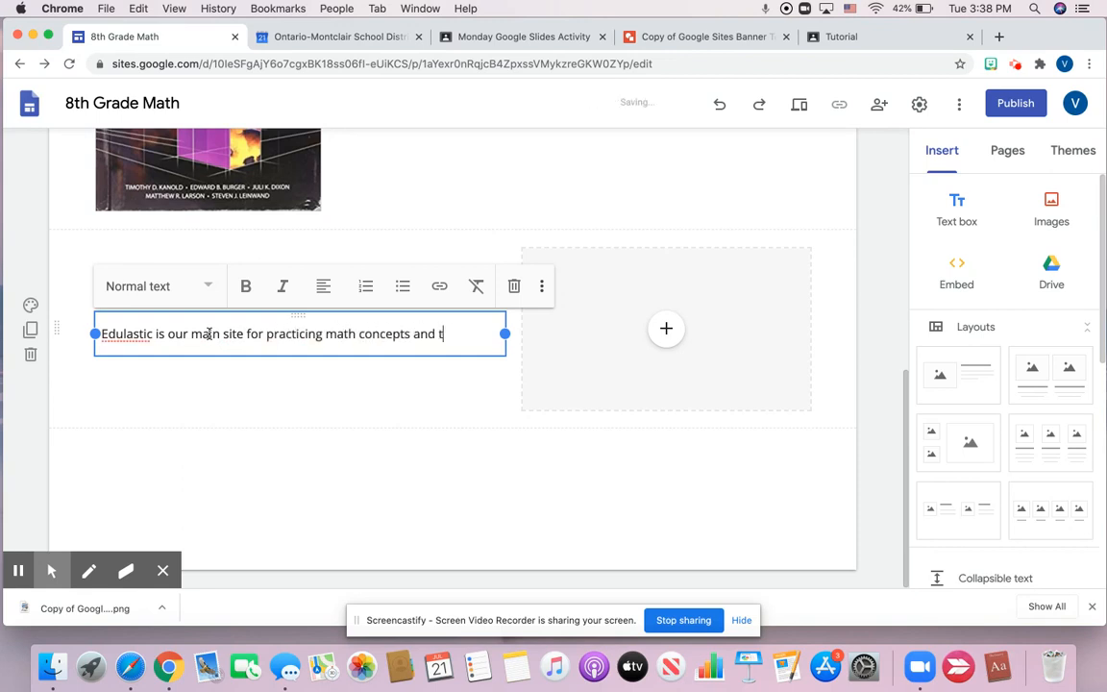
pyautogui.write('aking quizzes and tests.')
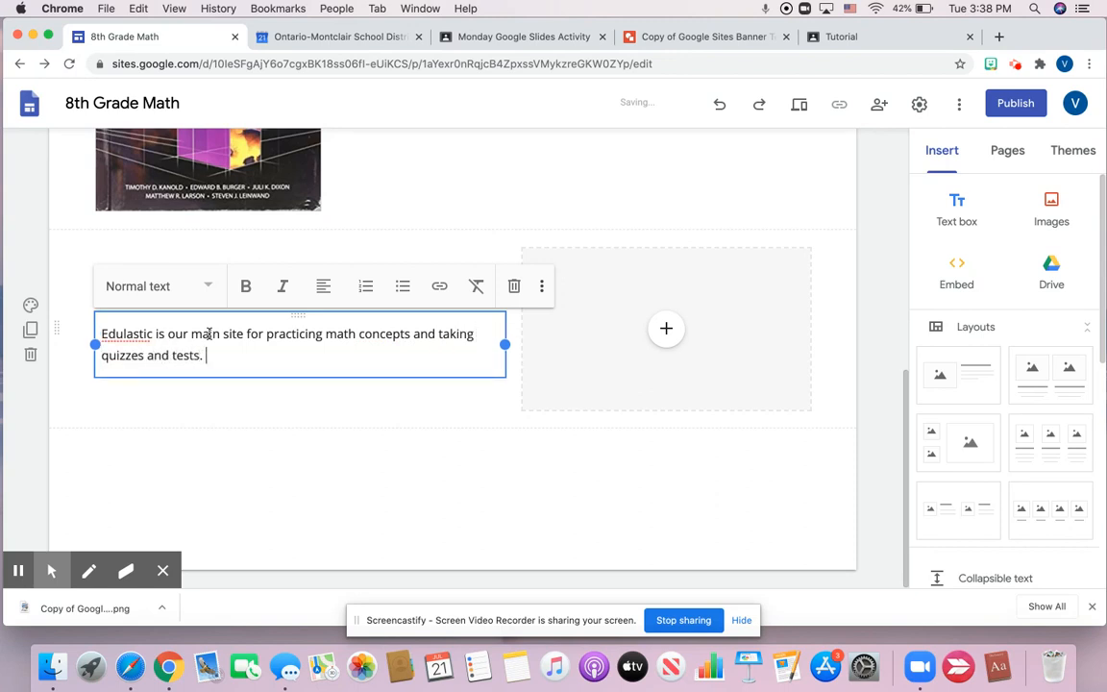
# Step: Upload the edulastic image from the Icons folder into the placeholder beside the Edulastic text
pyautogui.click(671, 331)
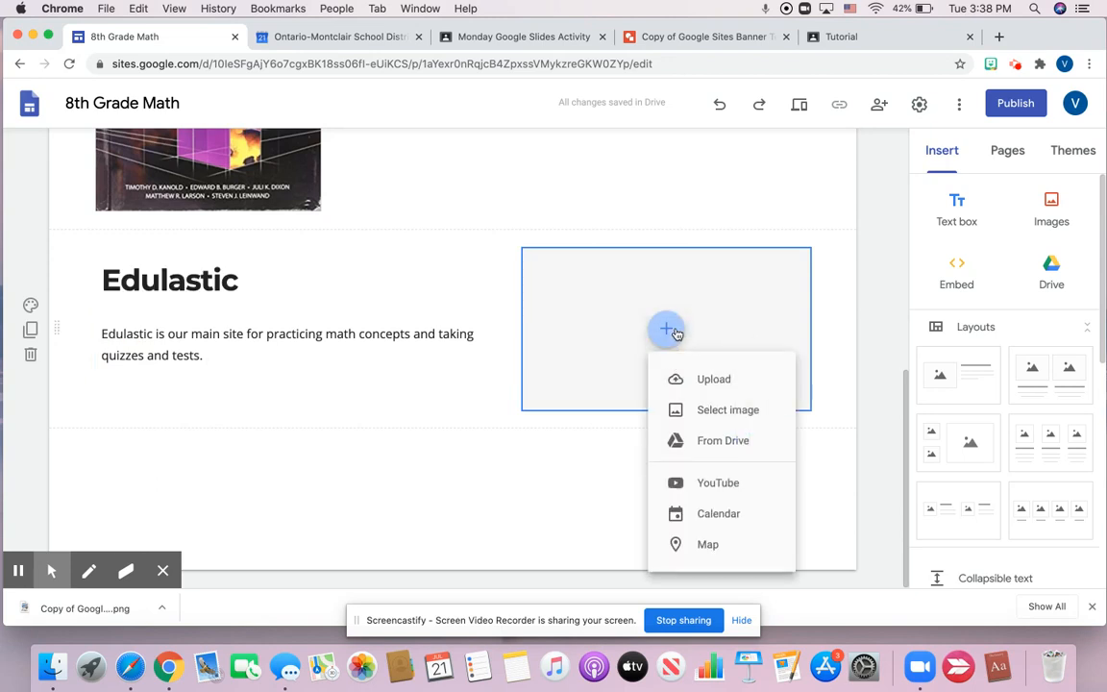
pyautogui.click(684, 377)
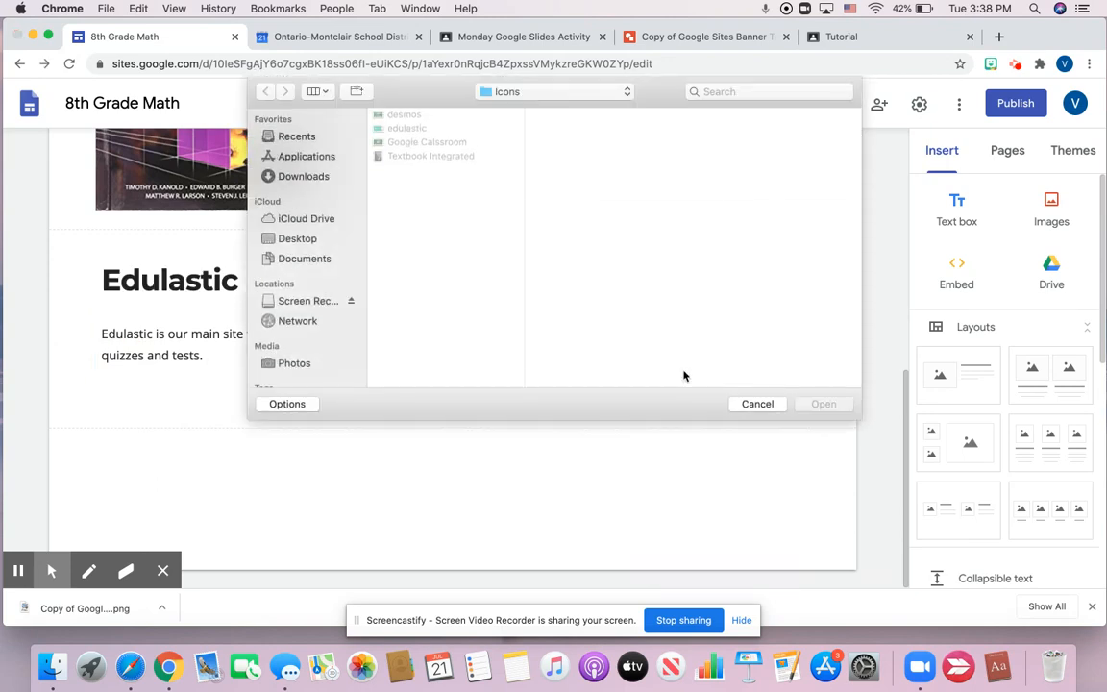
pyautogui.click(394, 128)
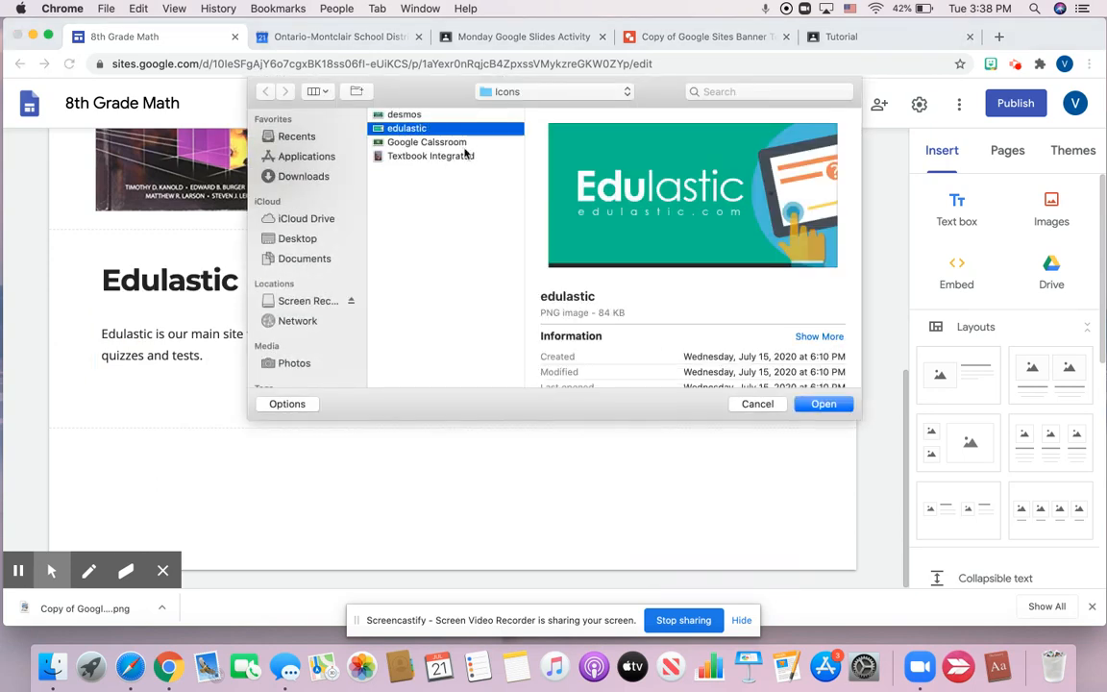
pyautogui.click(815, 404)
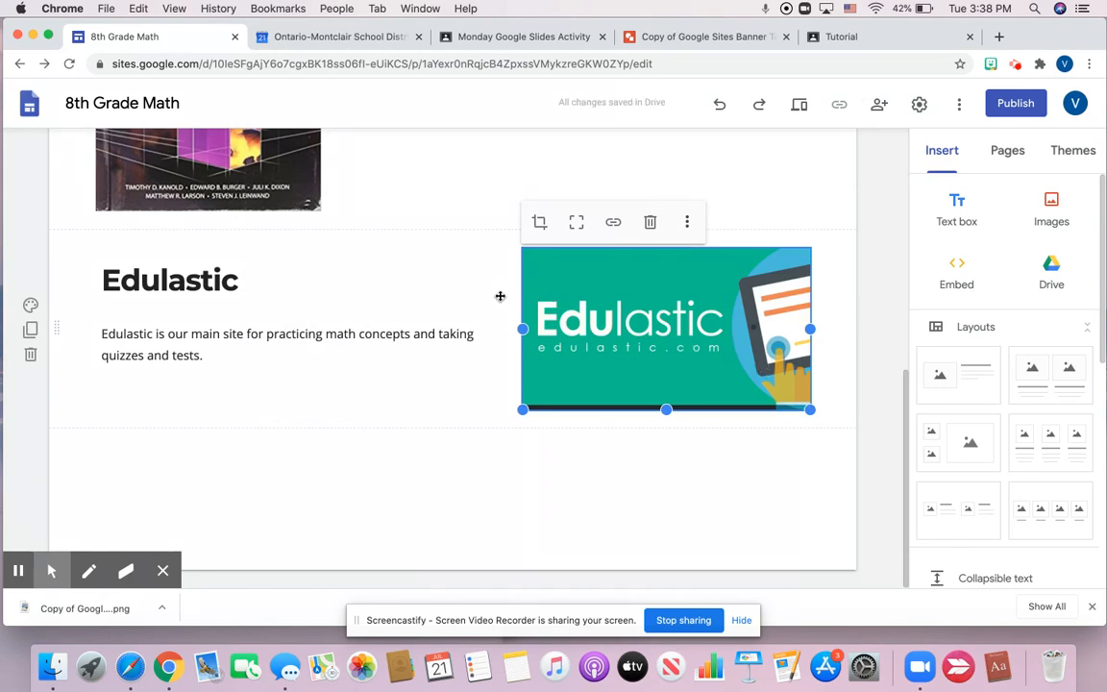
# Step: Insert an "Edulastic Sign-on" button linked to edulastic.com and place it under the Edulastic description, spanning the width of the text
pyautogui.scroll(-5, 911, 412)
pyautogui.scroll(-2, 982, 408)
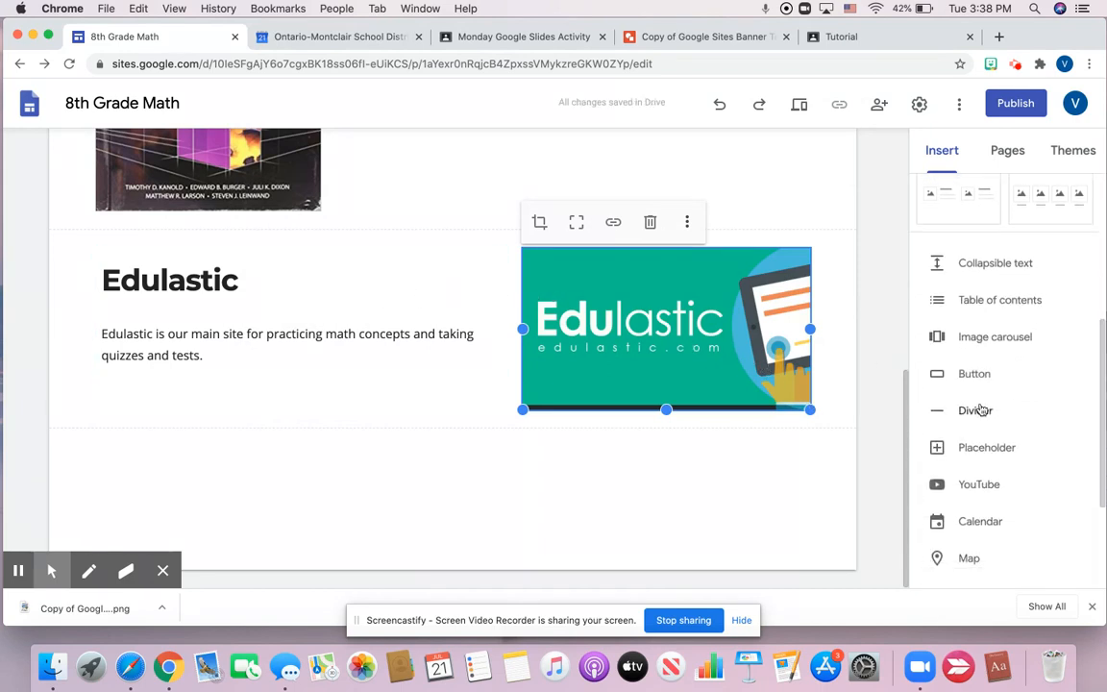
pyautogui.click(898, 374)
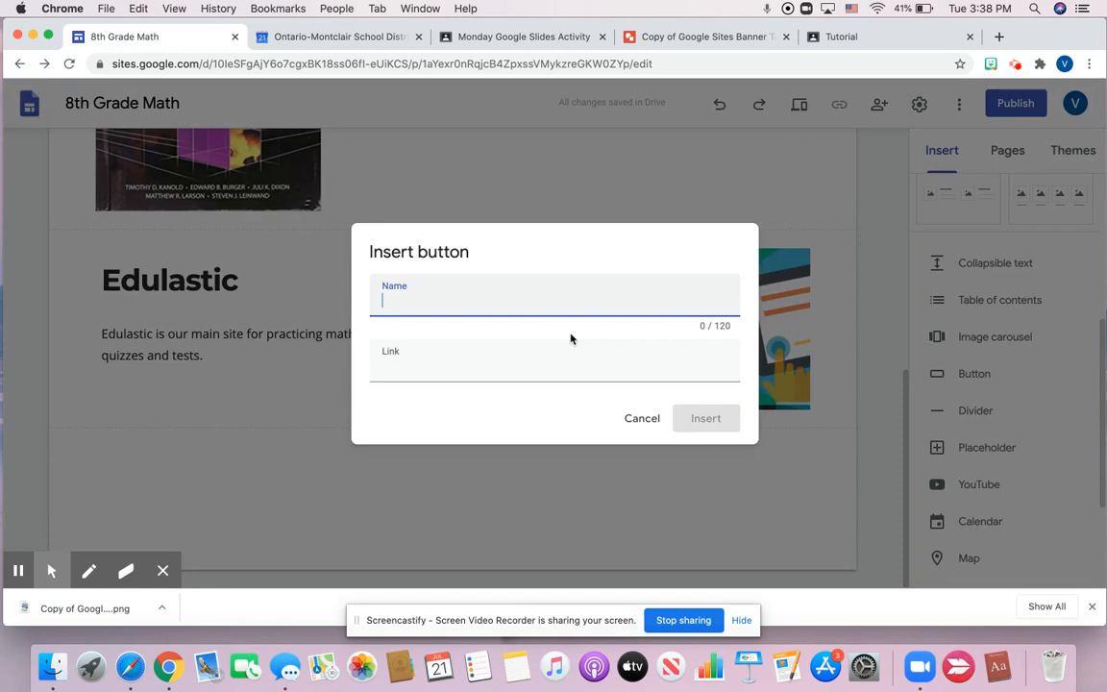
pyautogui.write('Edulsa')
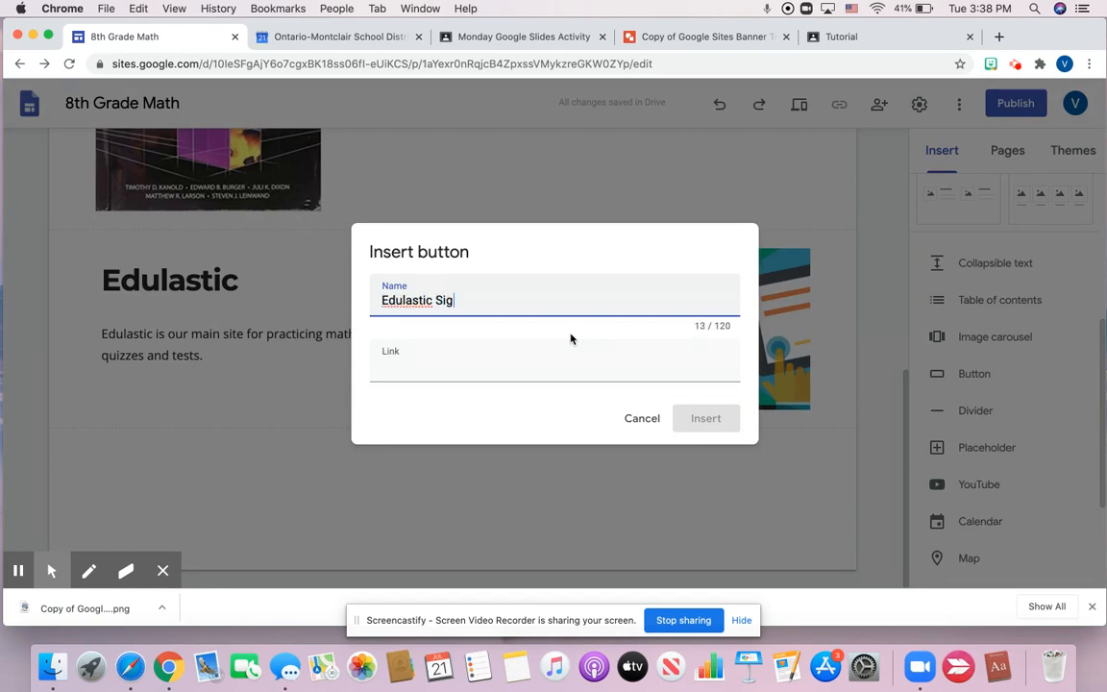
pyautogui.write(' Sign-on')
pyautogui.click(457, 368)
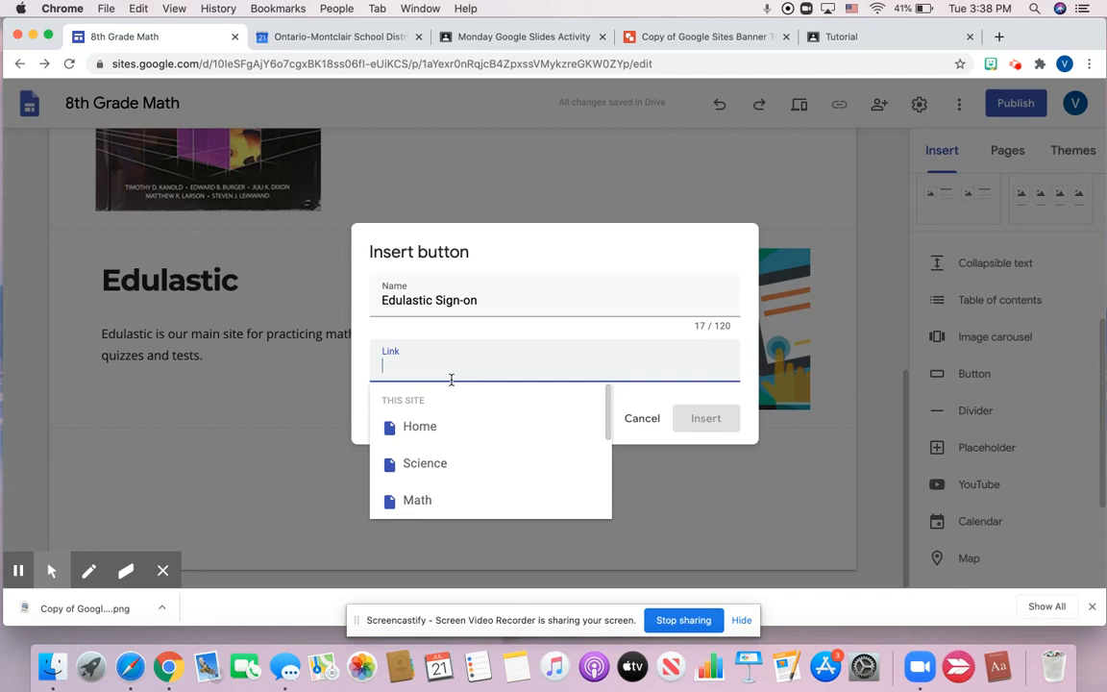
pyautogui.write('edulasti')
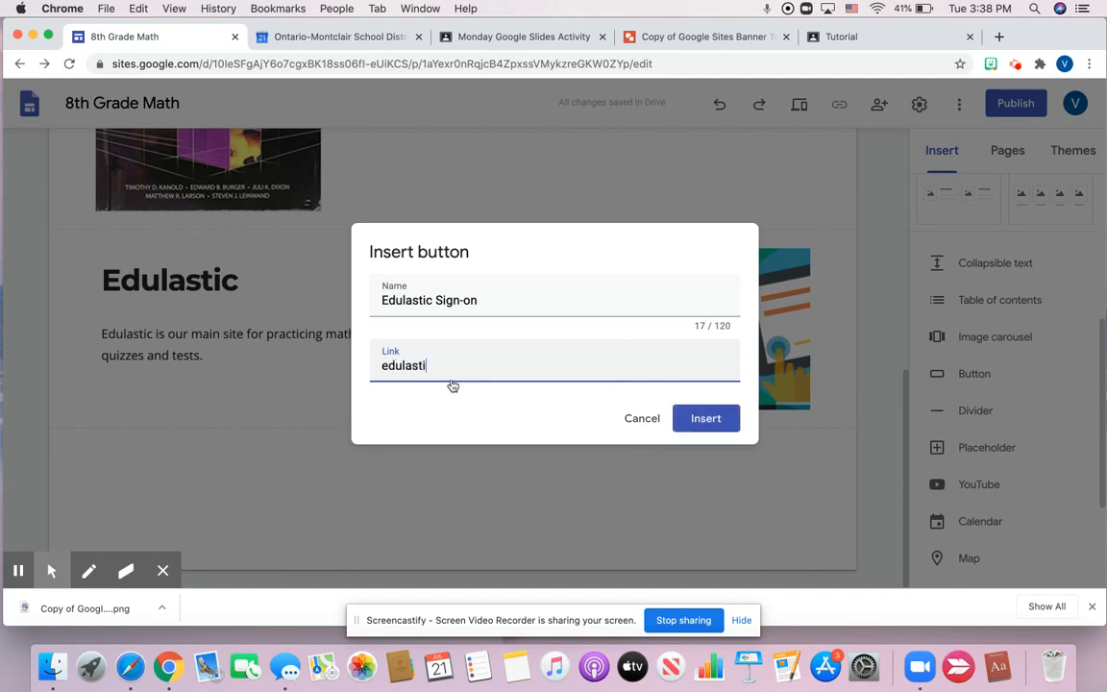
pyautogui.write('c.com')
pyautogui.click(704, 418)
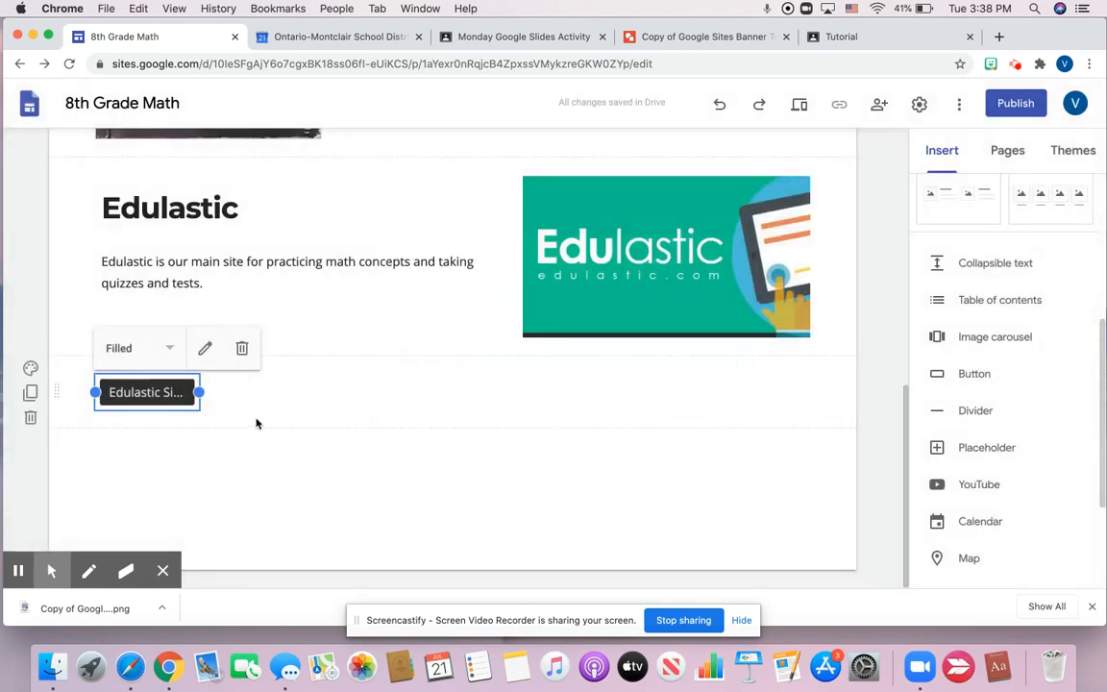
pyautogui.moveTo(199, 392); pyautogui.dragTo(281, 327)
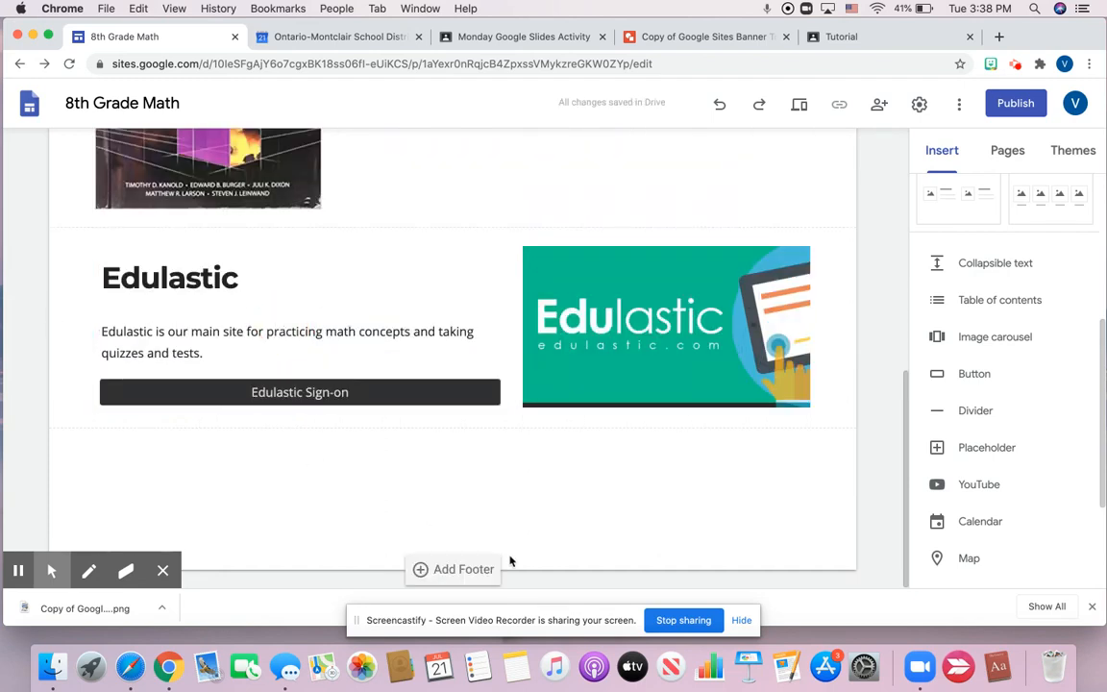
# Step: Add another image-and-text layout below the Edulastic section and enter "DESMOS" as its heading
pyautogui.scroll(5, 982, 356)
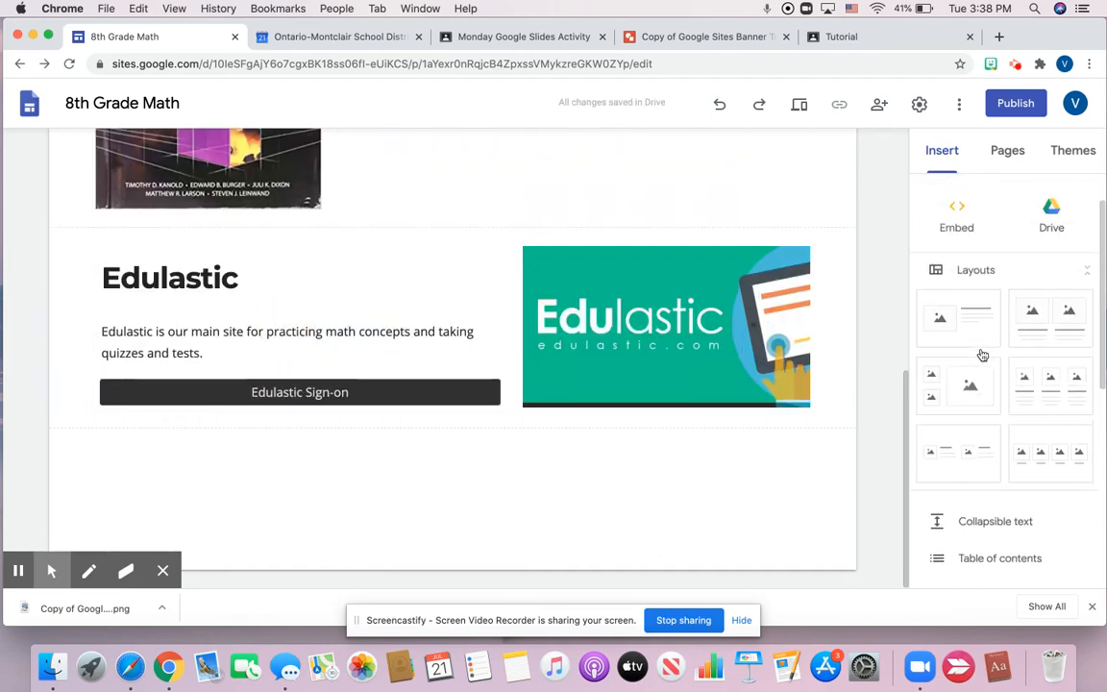
pyautogui.click(981, 354)
pyautogui.click(504, 266)
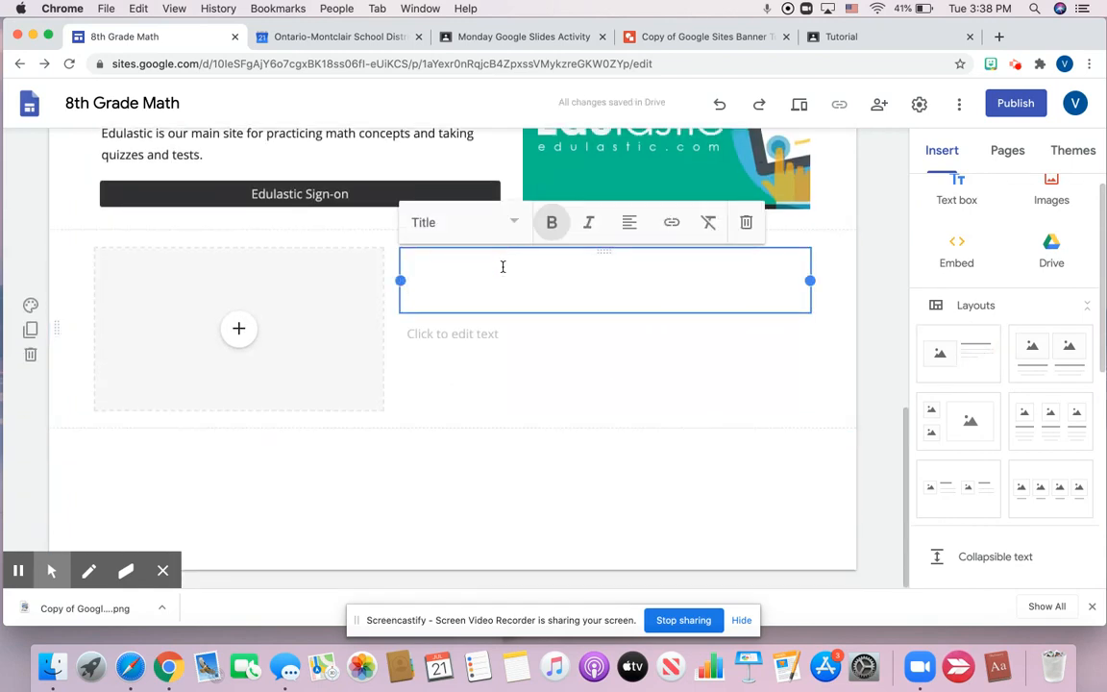
pyautogui.write('DESMOS')
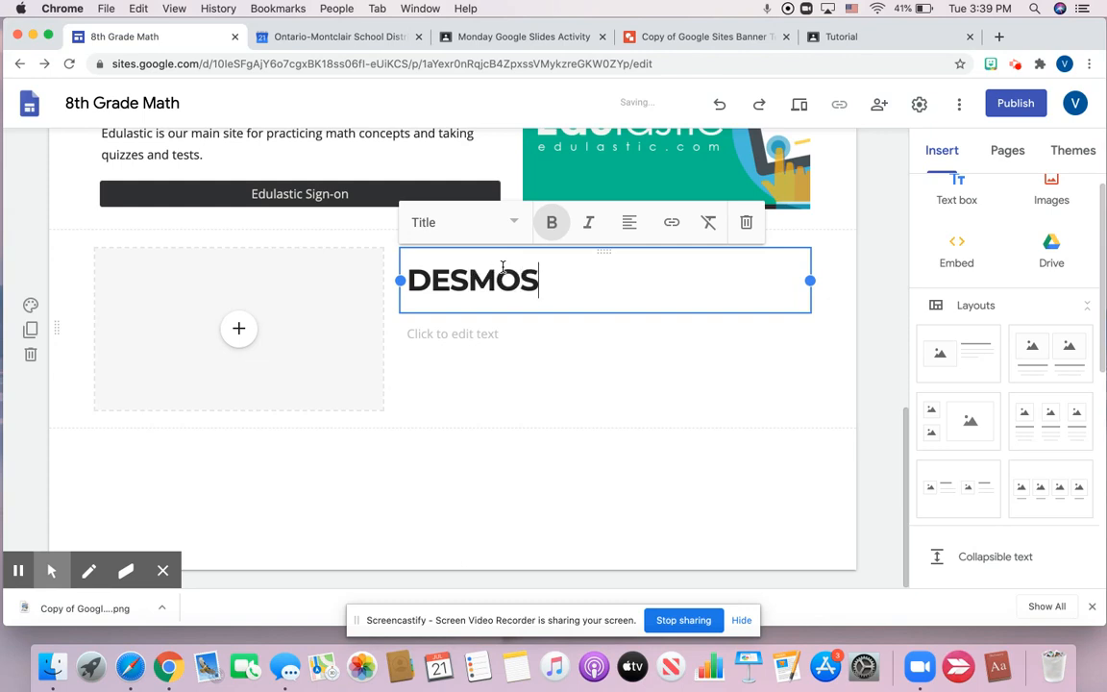
# Step: Enter the description "DESMOS is a free graphing calculator! We will use this for graphing linear functions and working on interactive activities." below the DESMOS heading
pyautogui.click(471, 333)
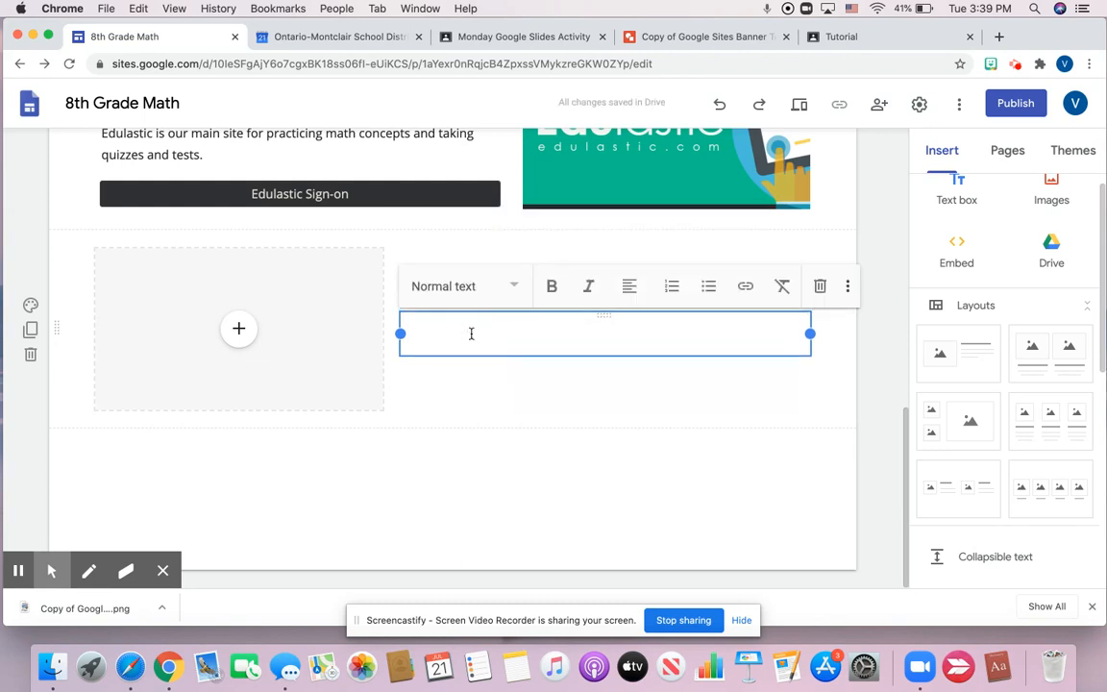
pyautogui.write('DESMOS is')
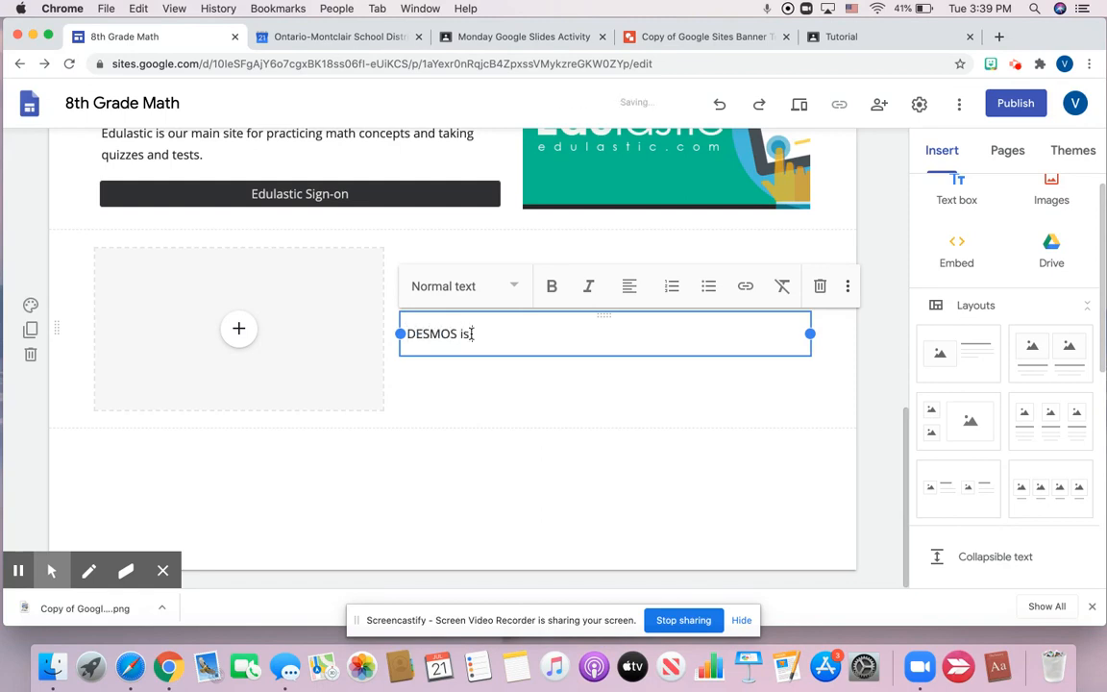
pyautogui.write(' a free graphing ca')
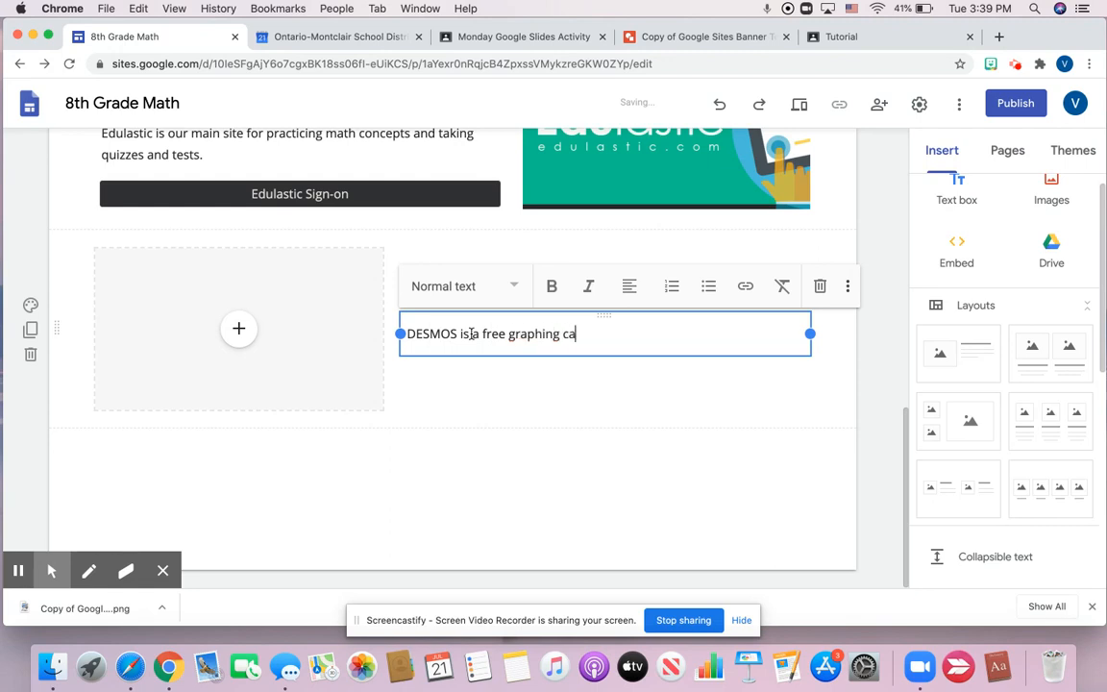
pyautogui.write('lculator!  We will use thi')
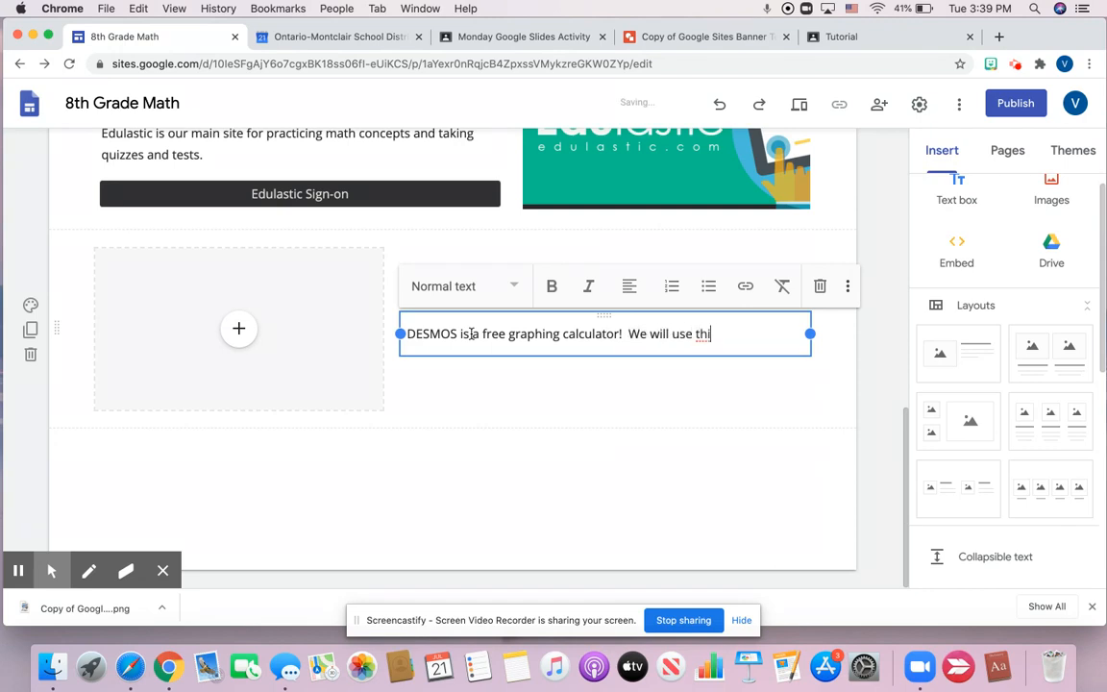
pyautogui.write('s for graphing')
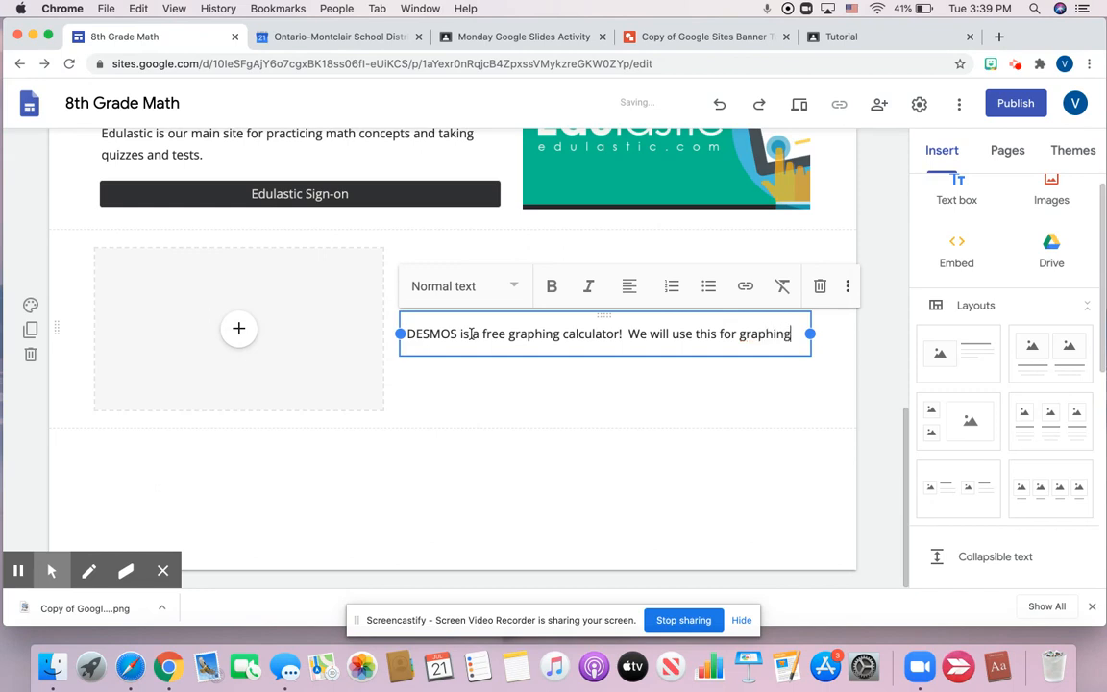
pyautogui.write(' linear function')
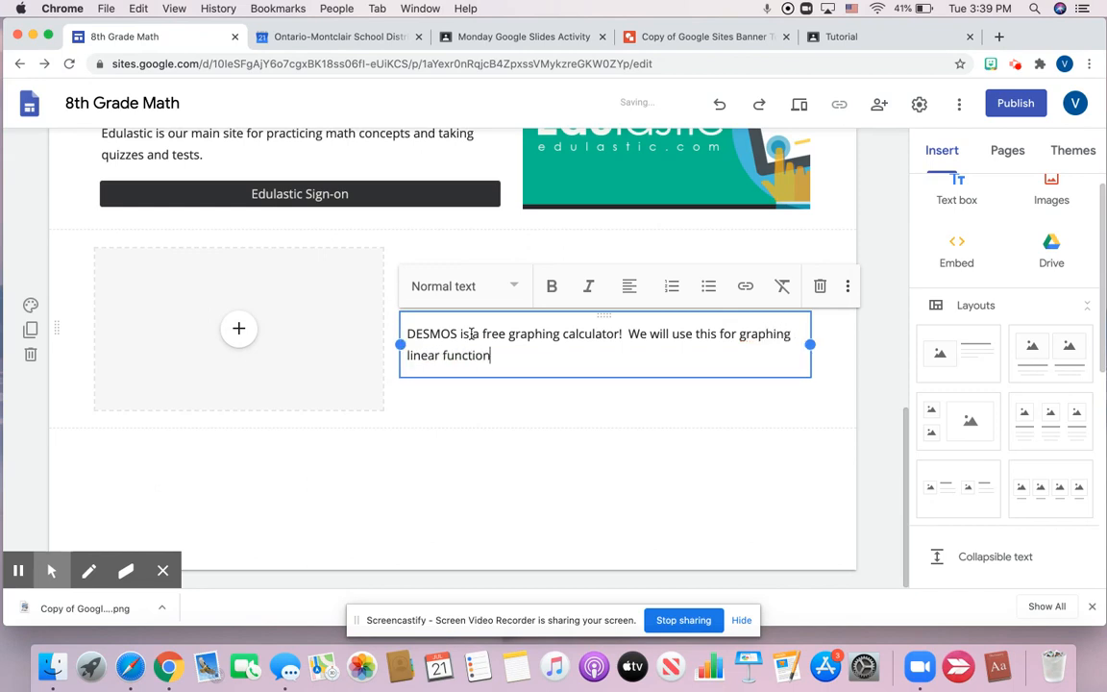
pyautogui.write('s and working on')
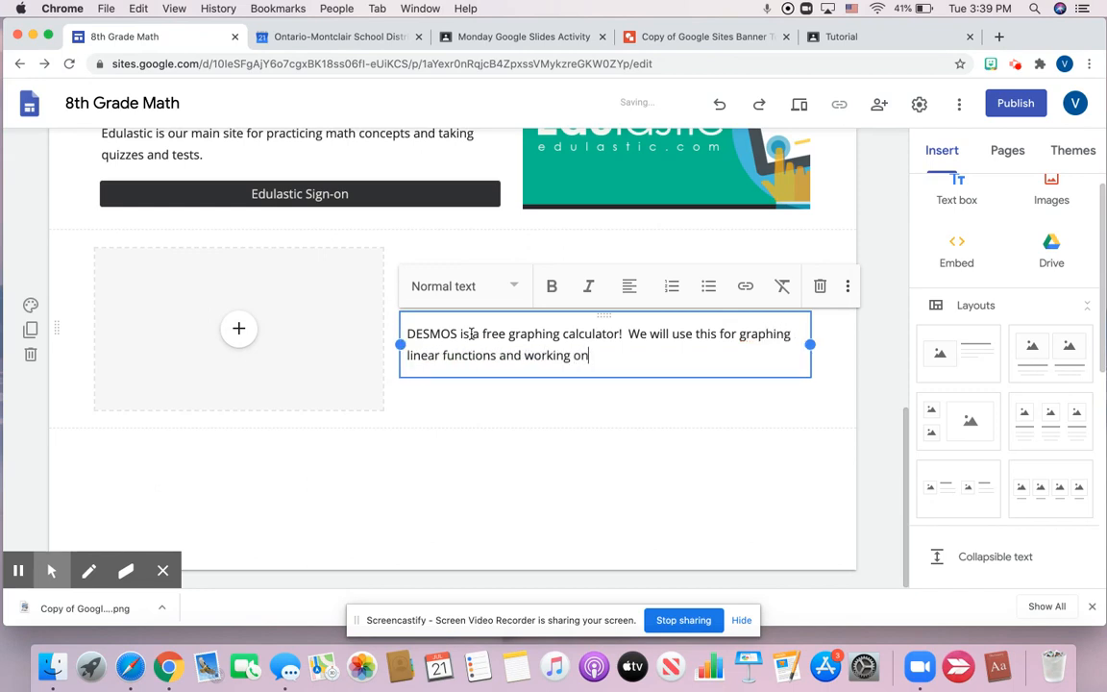
pyautogui.write(' interactive')
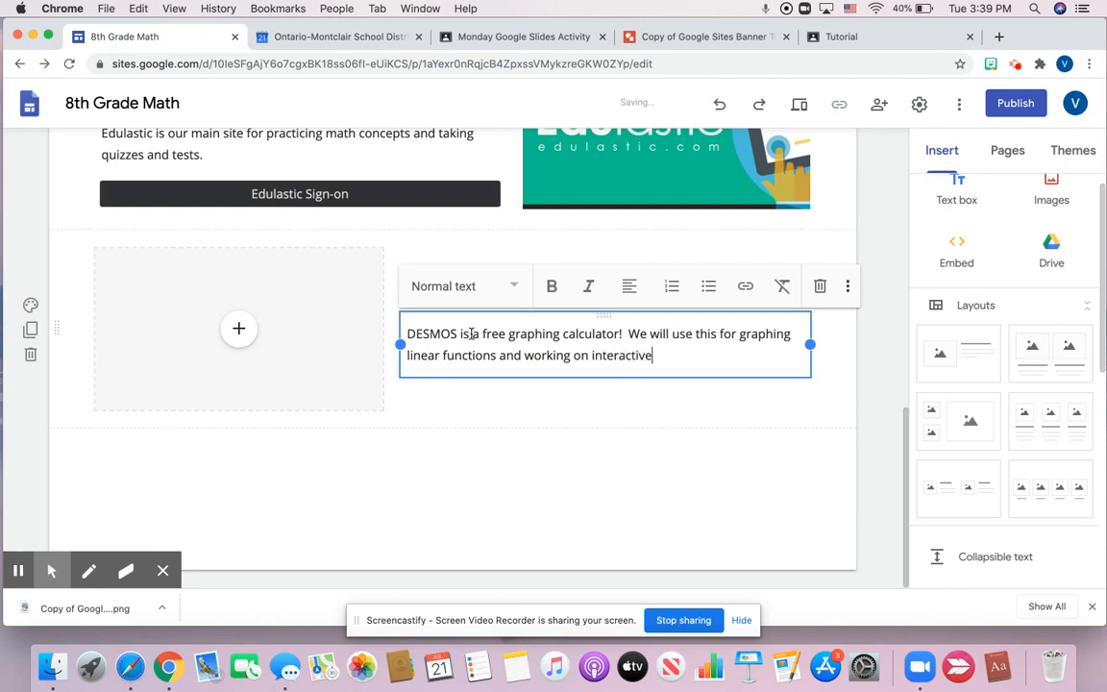
pyautogui.write(' activities.')
# Step: Upload the desmos image from the Icons folder into the placeholder beside the DESMOS text
pyautogui.click(239, 336)
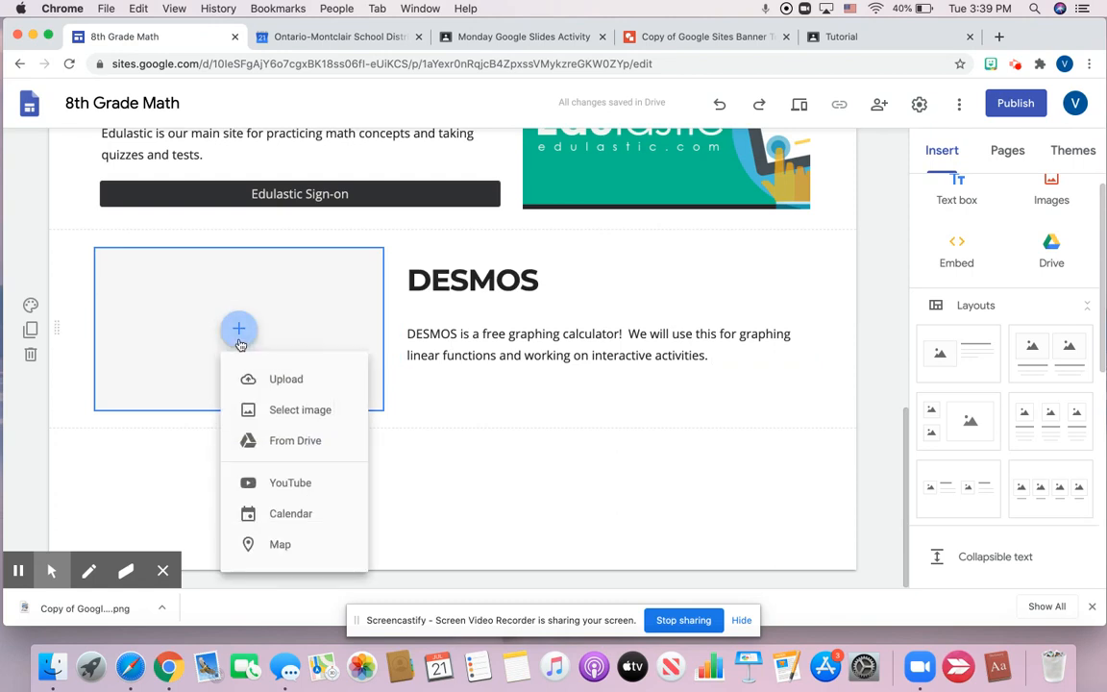
pyautogui.click(258, 375)
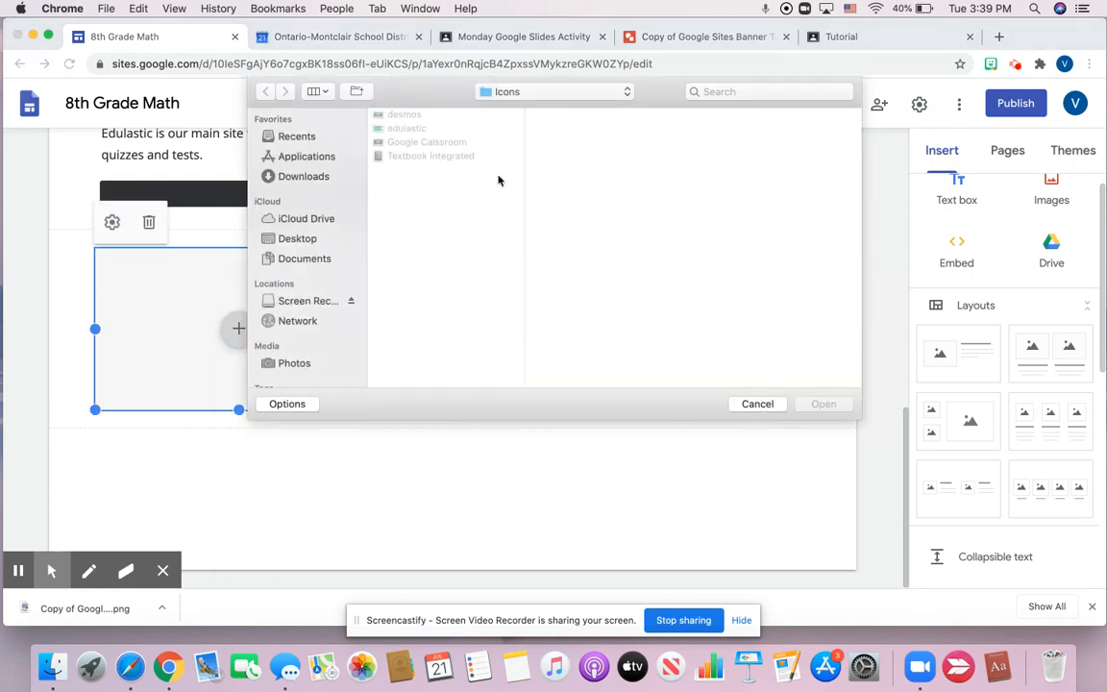
pyautogui.click(451, 116)
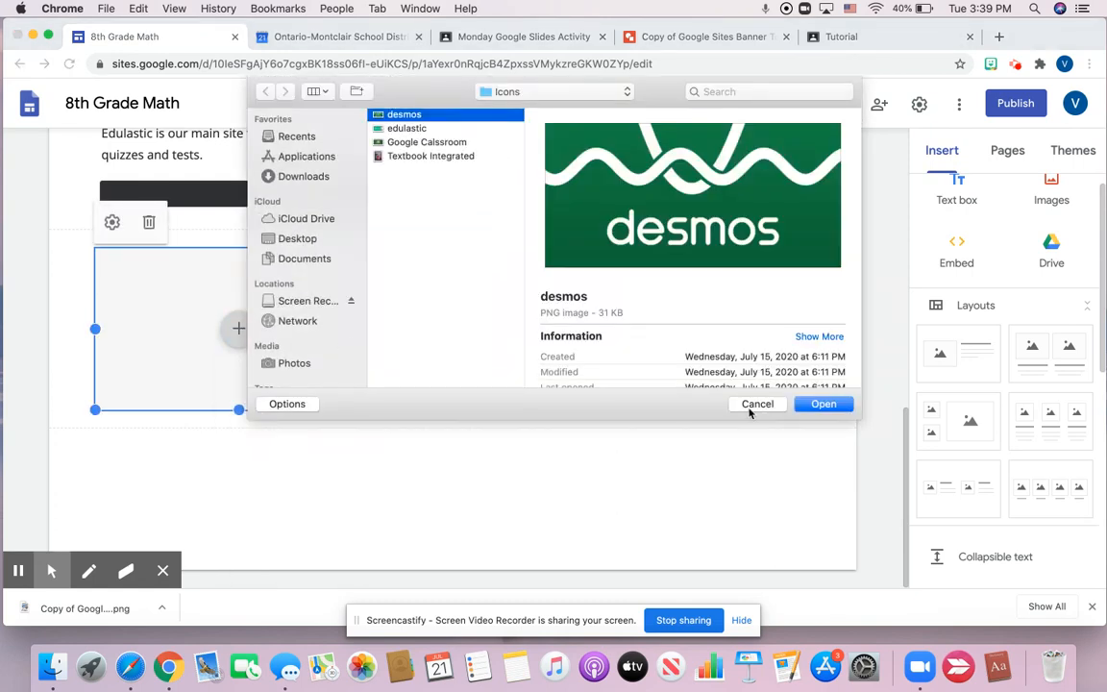
pyautogui.click(822, 404)
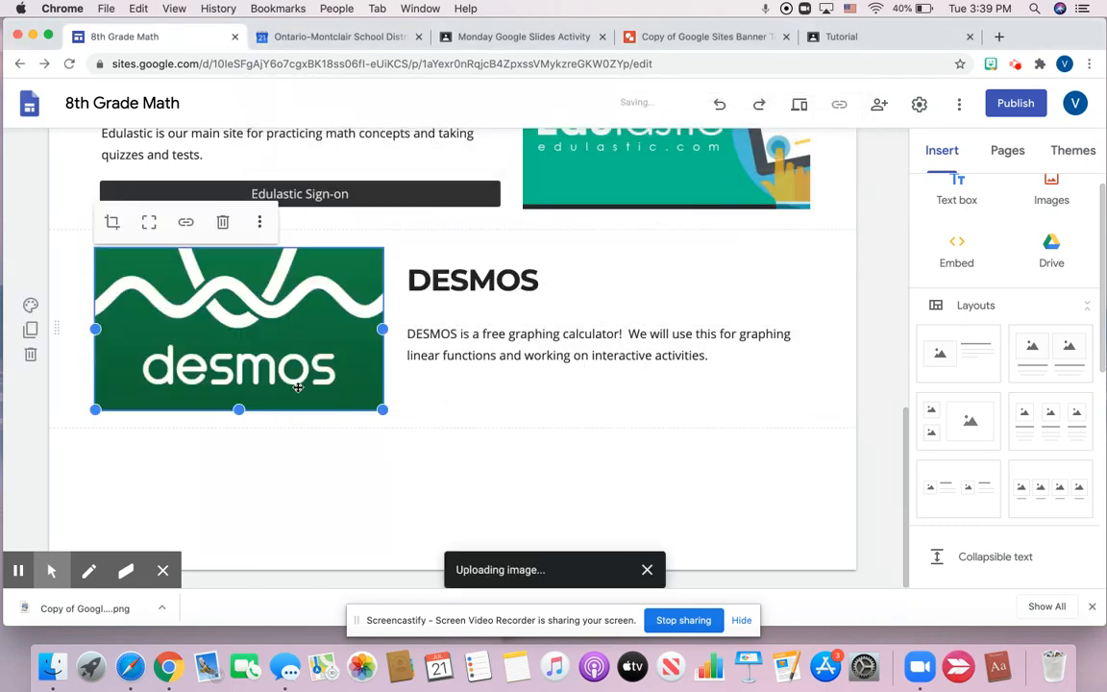
# Step: Insert a "DESMOS Sign-on" button linked to Student.desmos.com and place it under the DESMOS description, spanning the width of the text
pyautogui.scroll(-4, 962, 524)
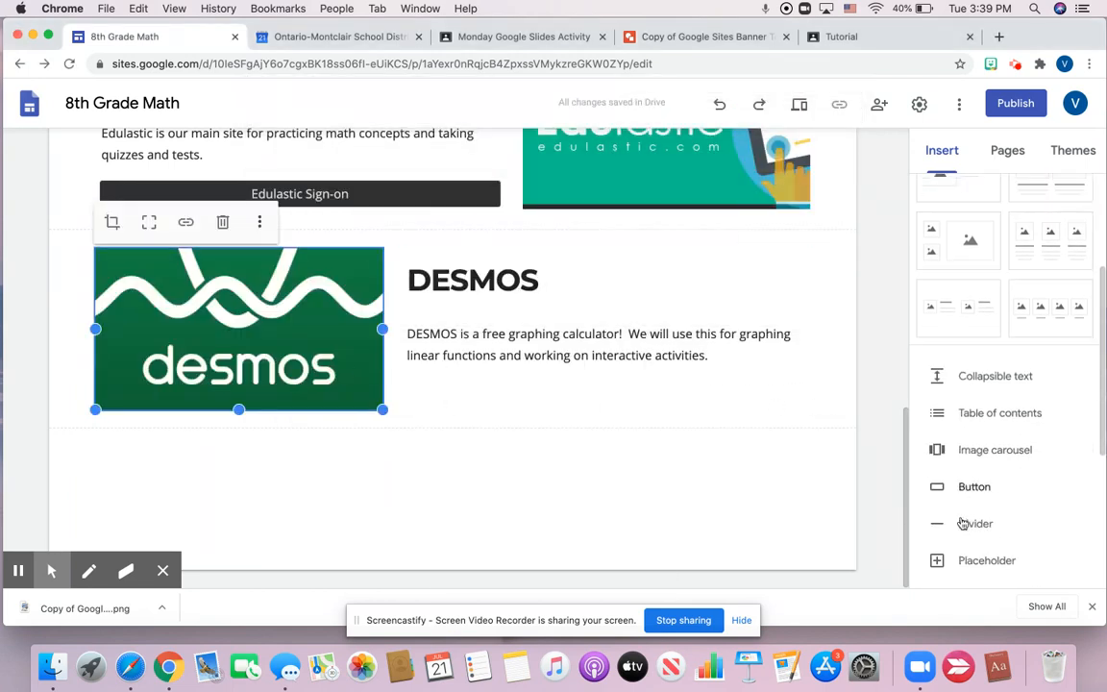
pyautogui.click(954, 487)
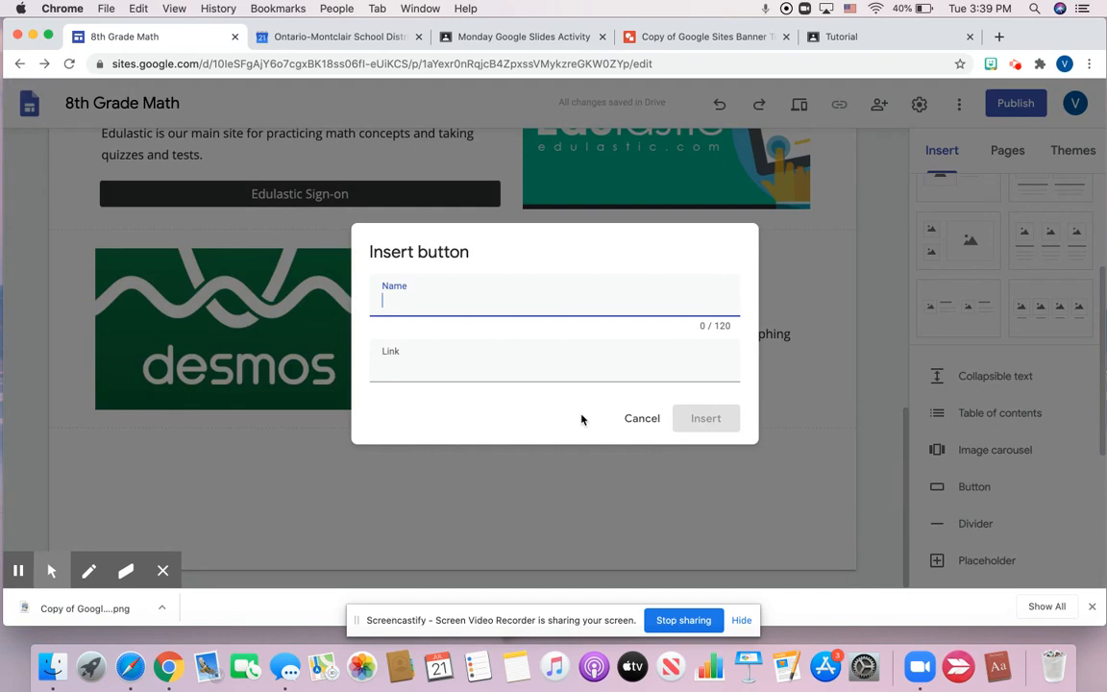
pyautogui.write('DESMOS Sign-on')
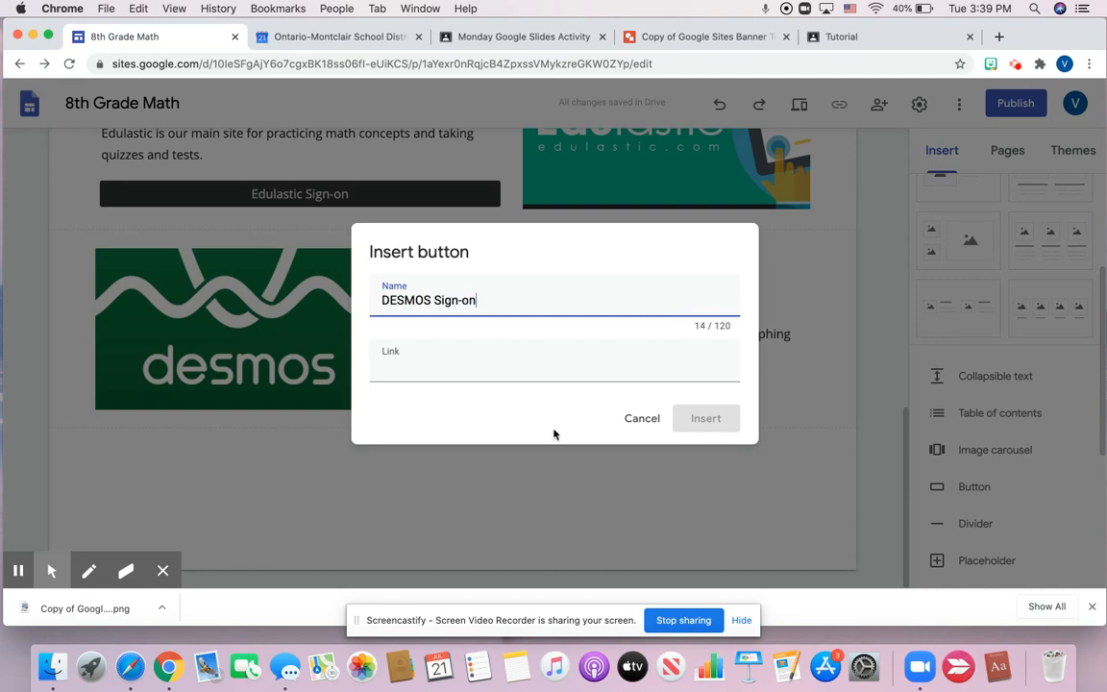
pyautogui.click(469, 381)
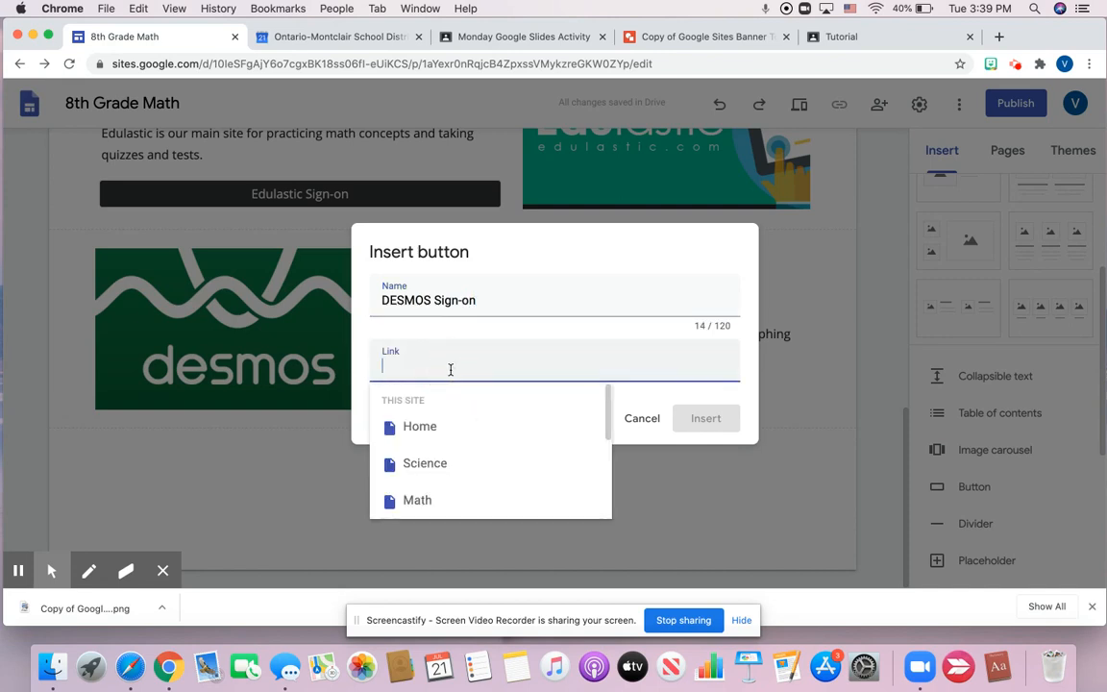
pyautogui.write('Student.desmos.com')
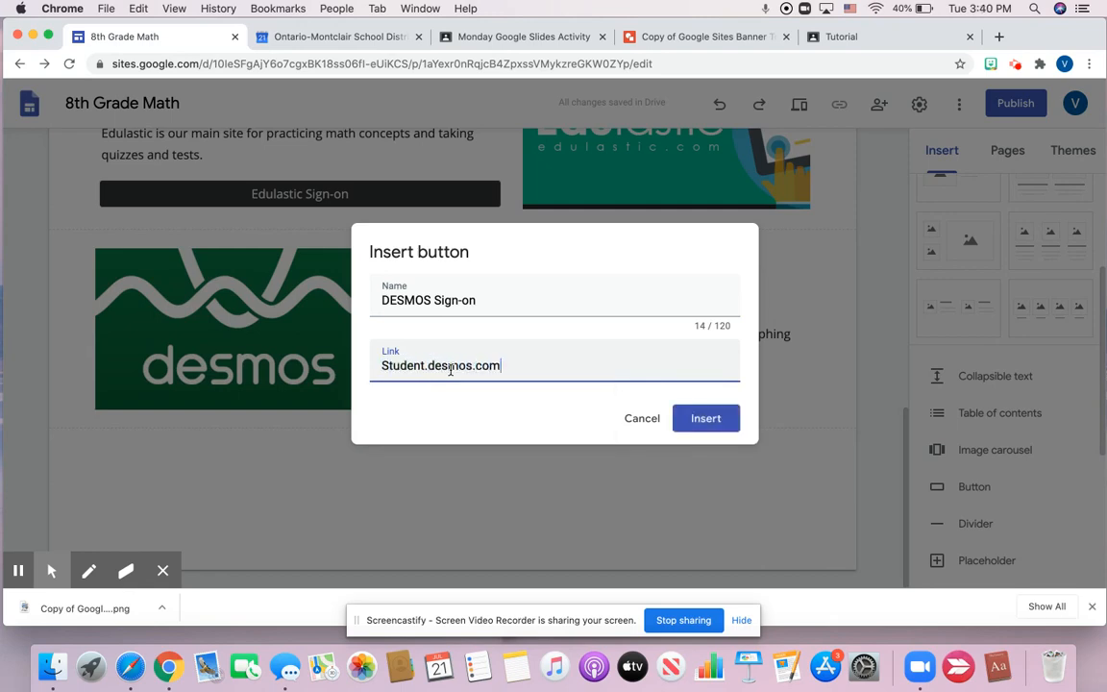
pyautogui.click(705, 418)
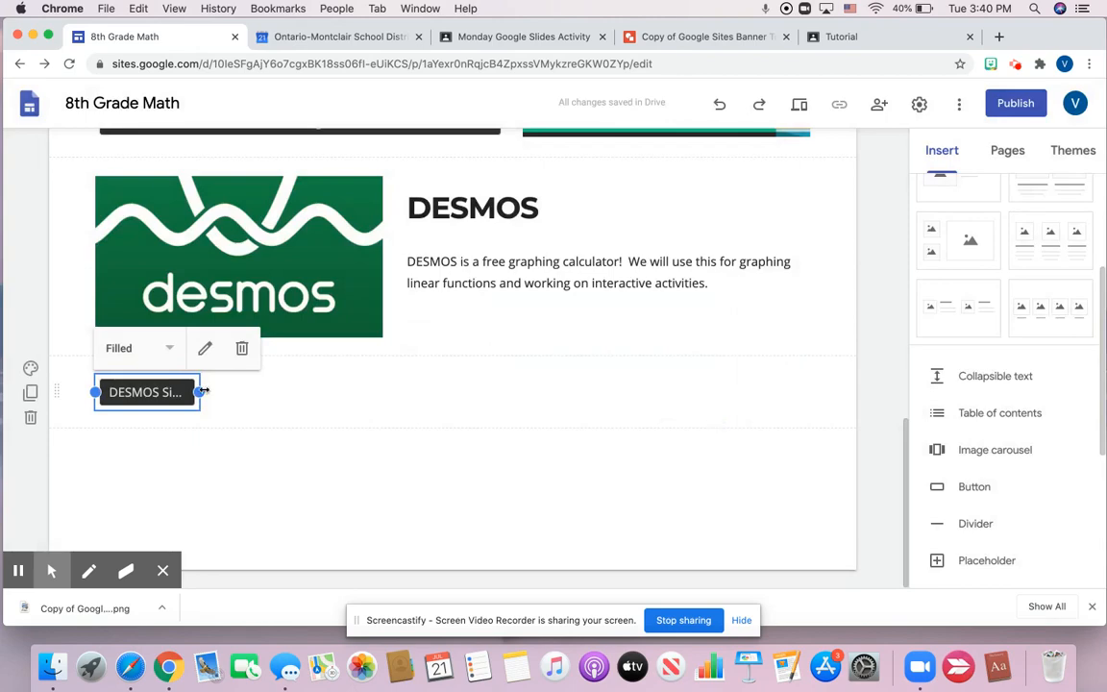
pyautogui.click(179, 397)
pyautogui.moveTo(179, 397); pyautogui.dragTo(486, 317)
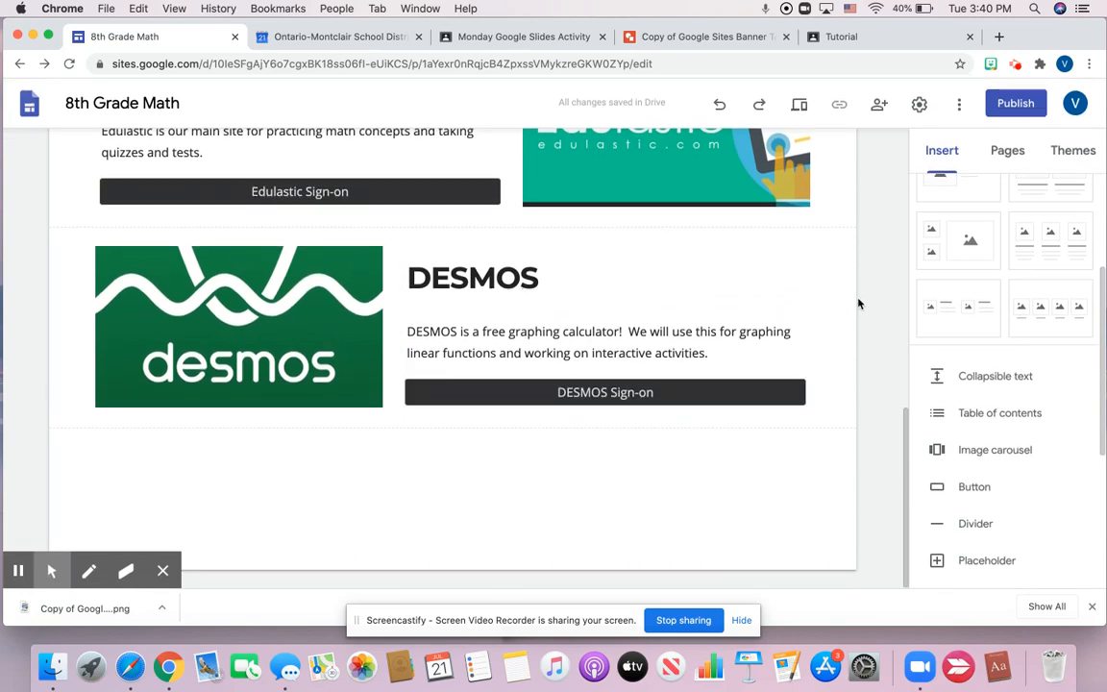
# Step: Review the Math Resources page from the banner through the textbook, Edulastic and DESMOS sections
pyautogui.scroll(5, 721, 289)
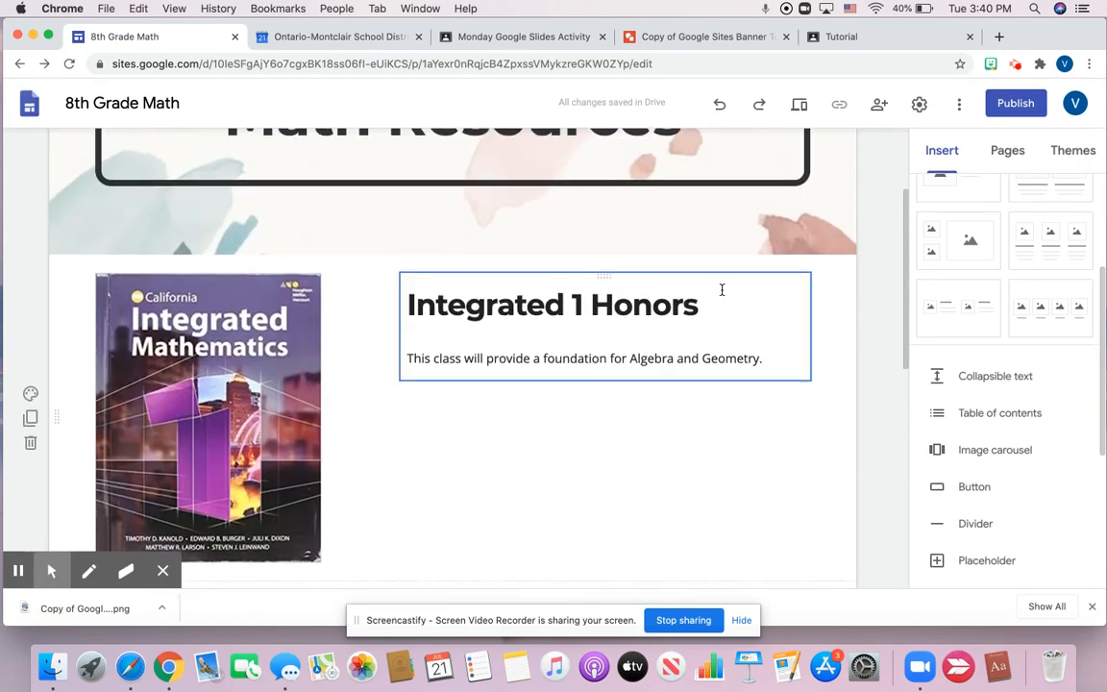
pyautogui.scroll(-5, 721, 290)
pyautogui.scroll(2, 721, 289)
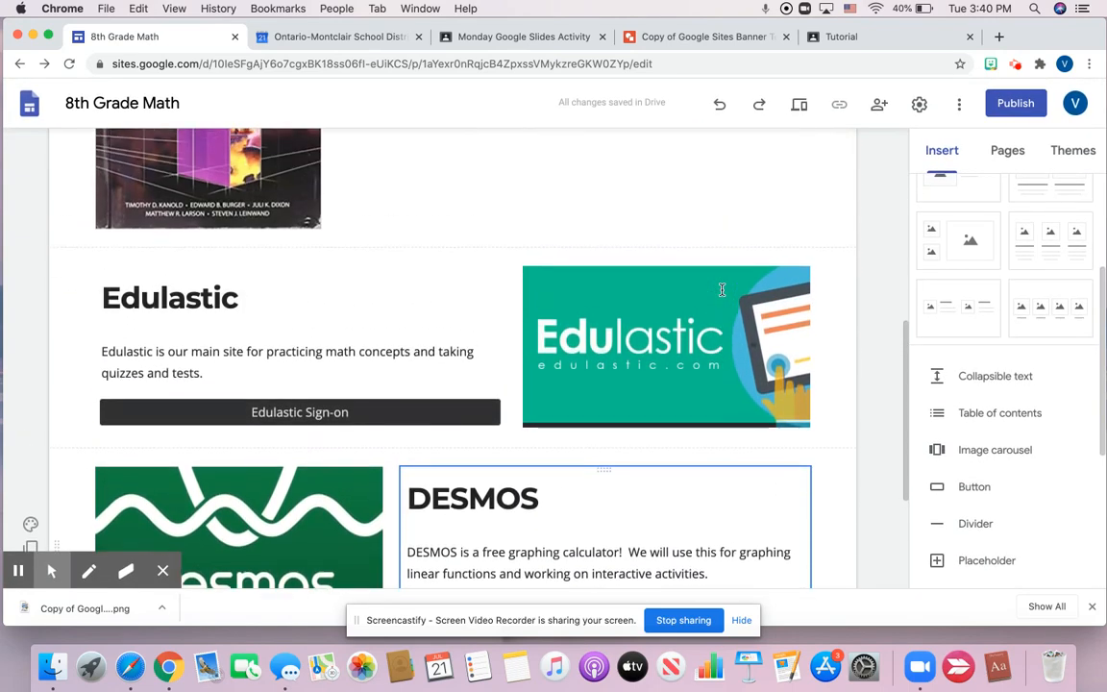
pyautogui.scroll(-2, 722, 290)
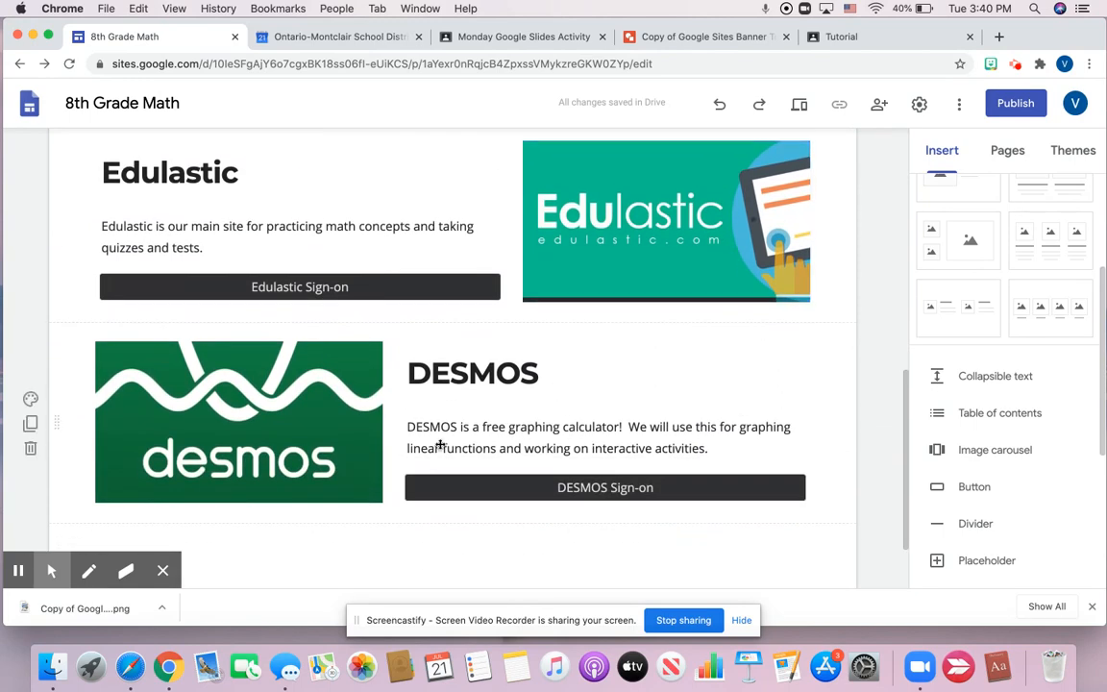
pyautogui.scroll(1, 333, 449)
pyautogui.scroll(3, 333, 449)
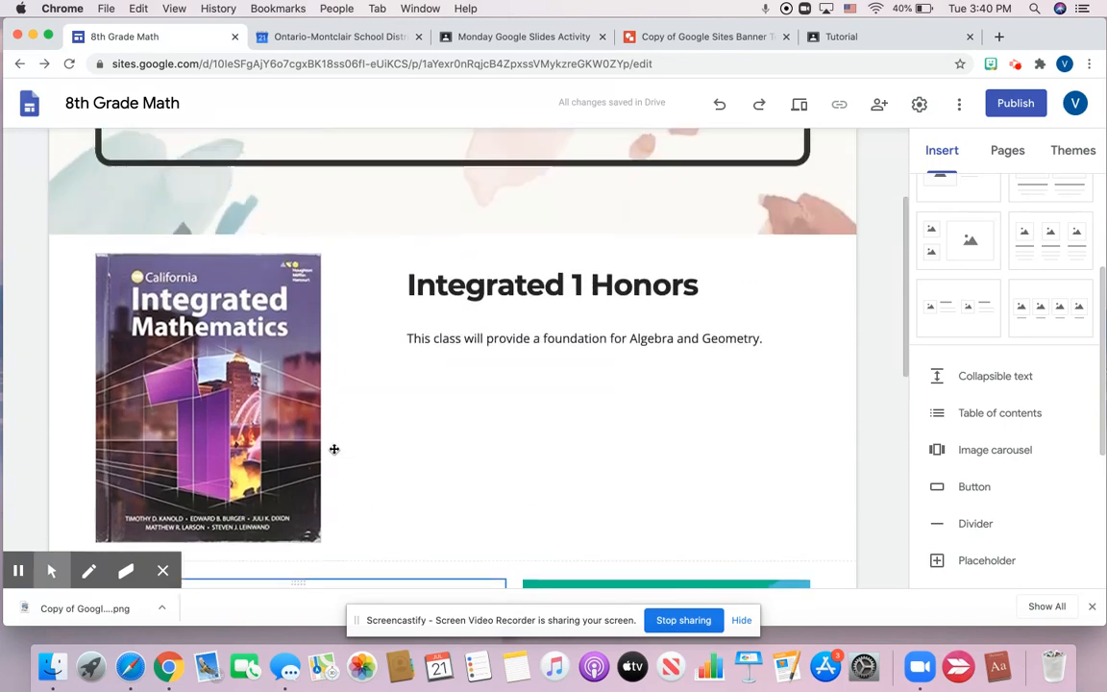
pyautogui.scroll(-2, 382, 355)
pyautogui.scroll(-3, 381, 355)
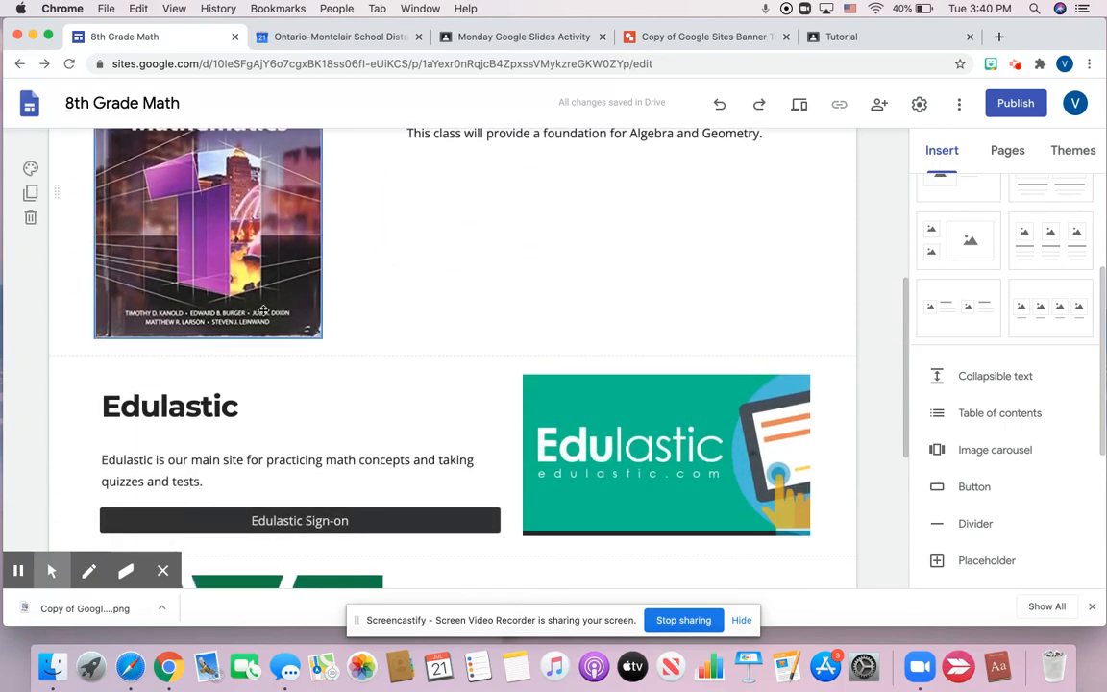
pyautogui.scroll(-1, 528, 449)
pyautogui.scroll(-5, 597, 450)
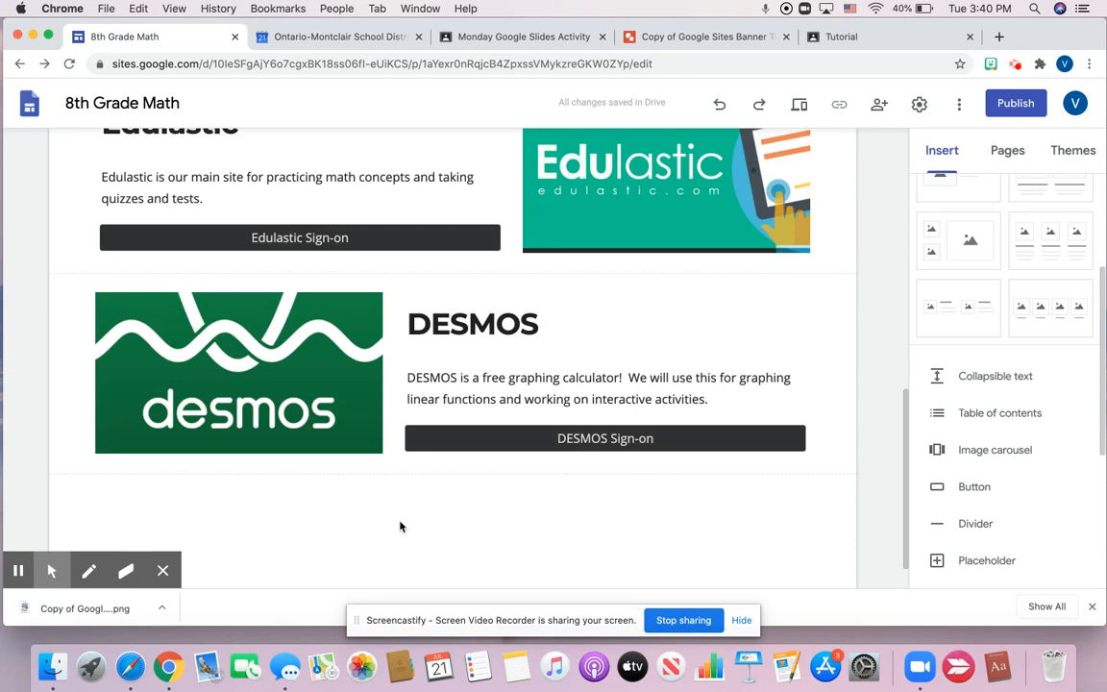
pyautogui.scroll(10, 457, 281)
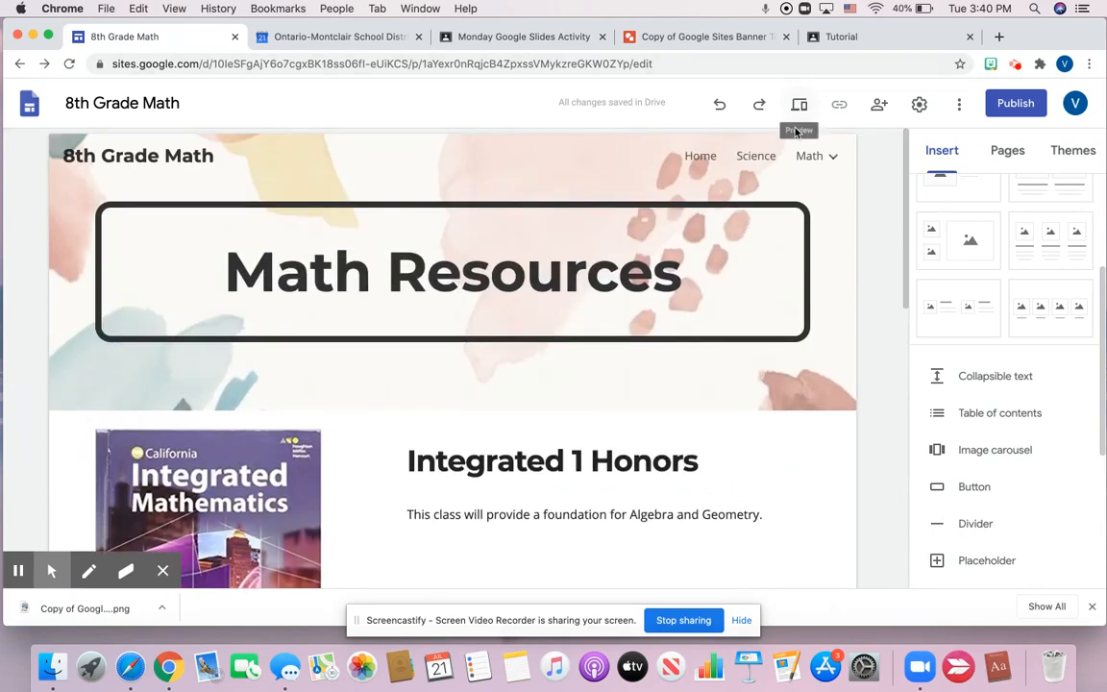
pyautogui.scroll(-5, 461, 435)
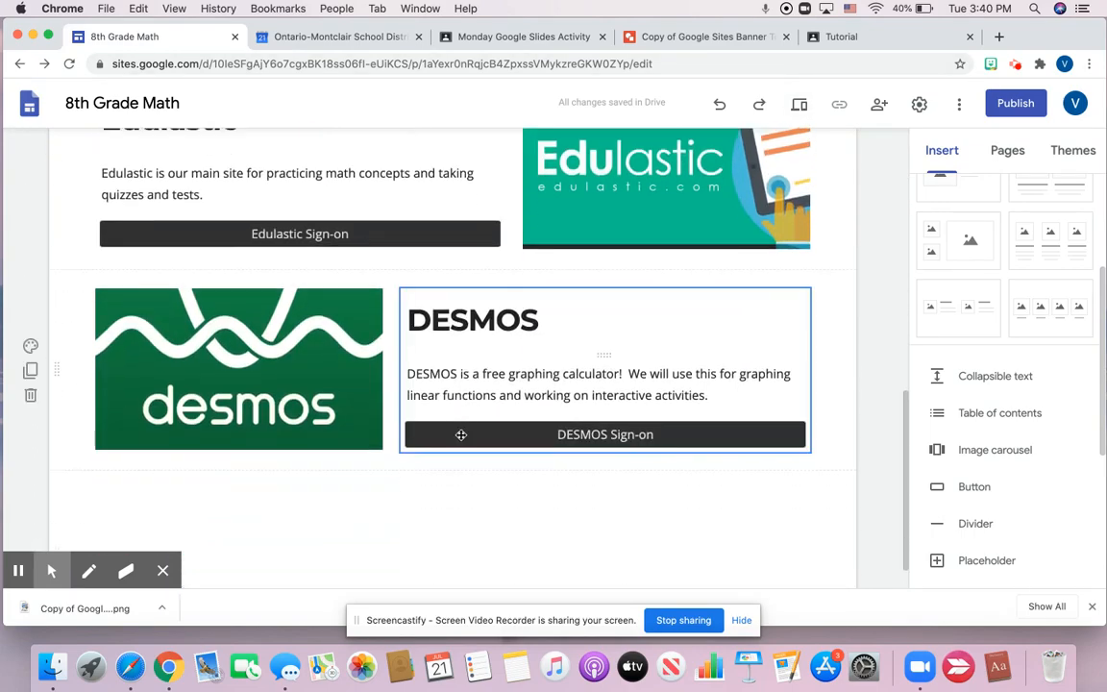
pyautogui.scroll(5, 461, 442)
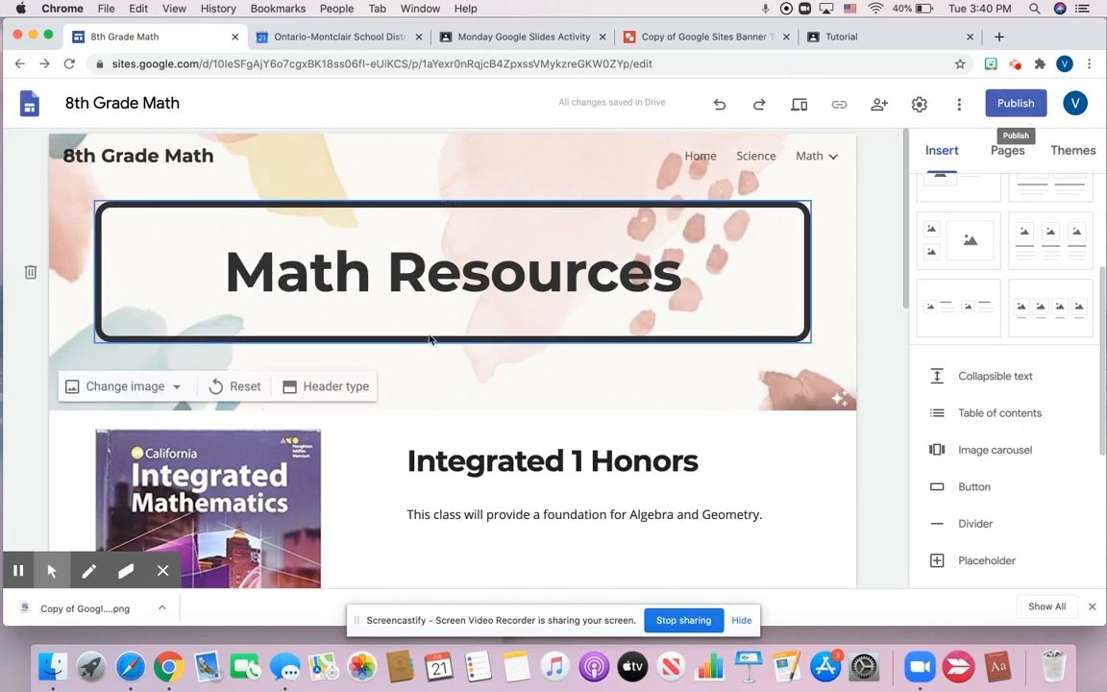
pyautogui.scroll(-5, 526, 500)
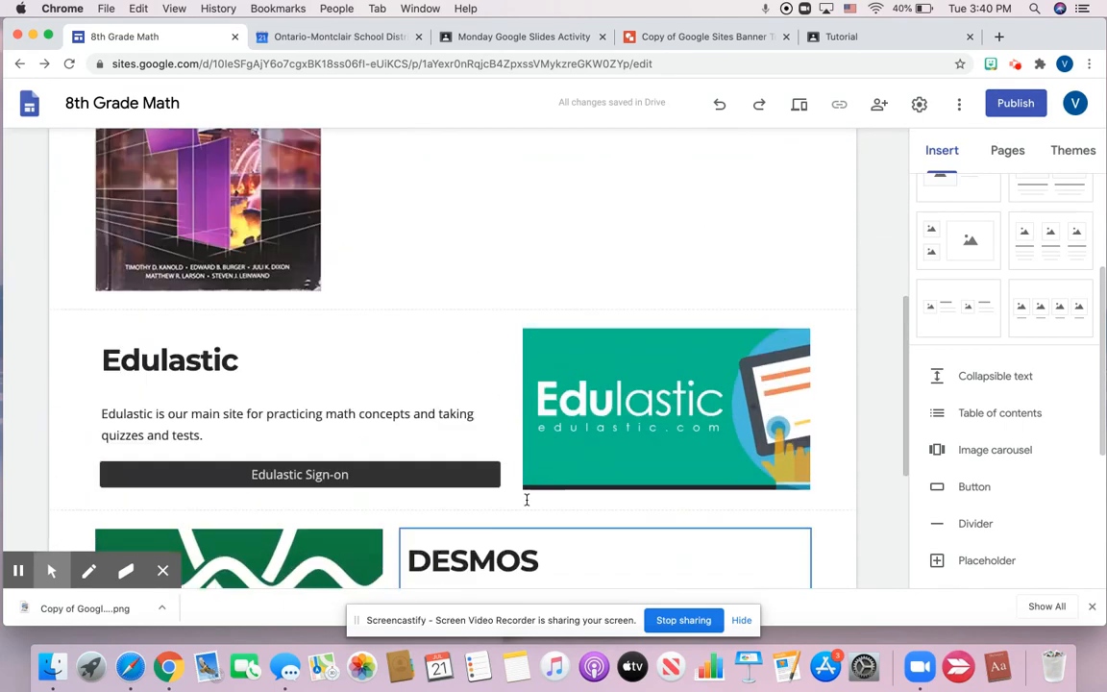
# Step: Publish the site with the web address 8th-grade-math, viewable by anyone at Ontario-Montclair School District
pyautogui.scroll(8, 527, 497)
pyautogui.click(1026, 106)
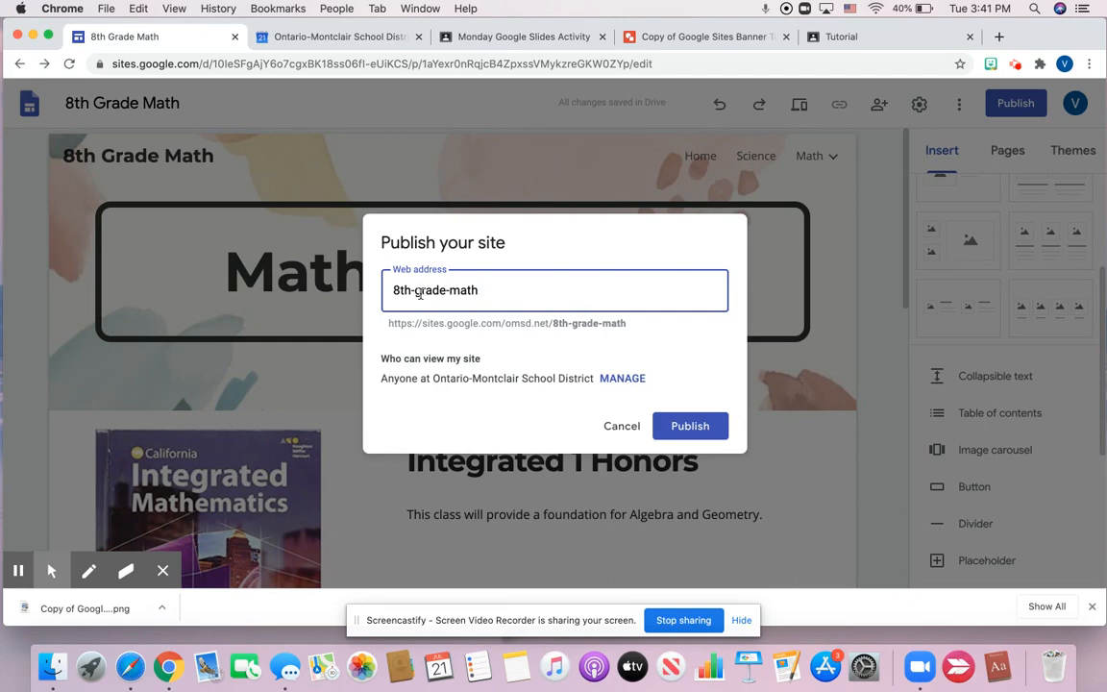
pyautogui.click(667, 425)
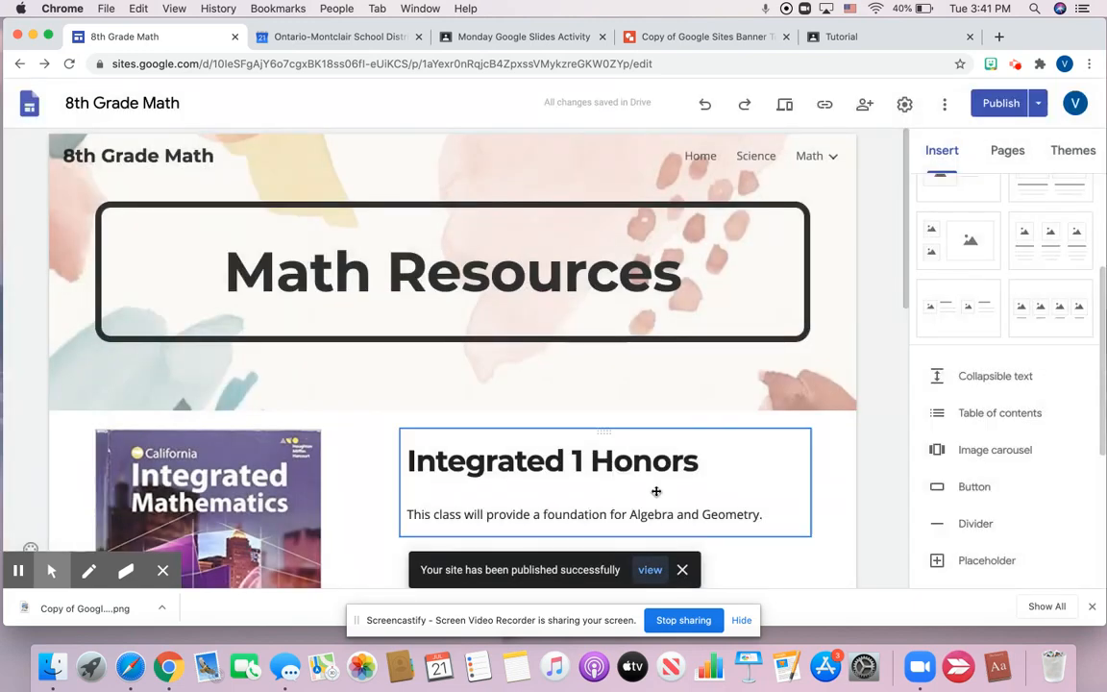
# Step: View the published site and look through its Home page down to the teacher introduction
pyautogui.click(649, 570)
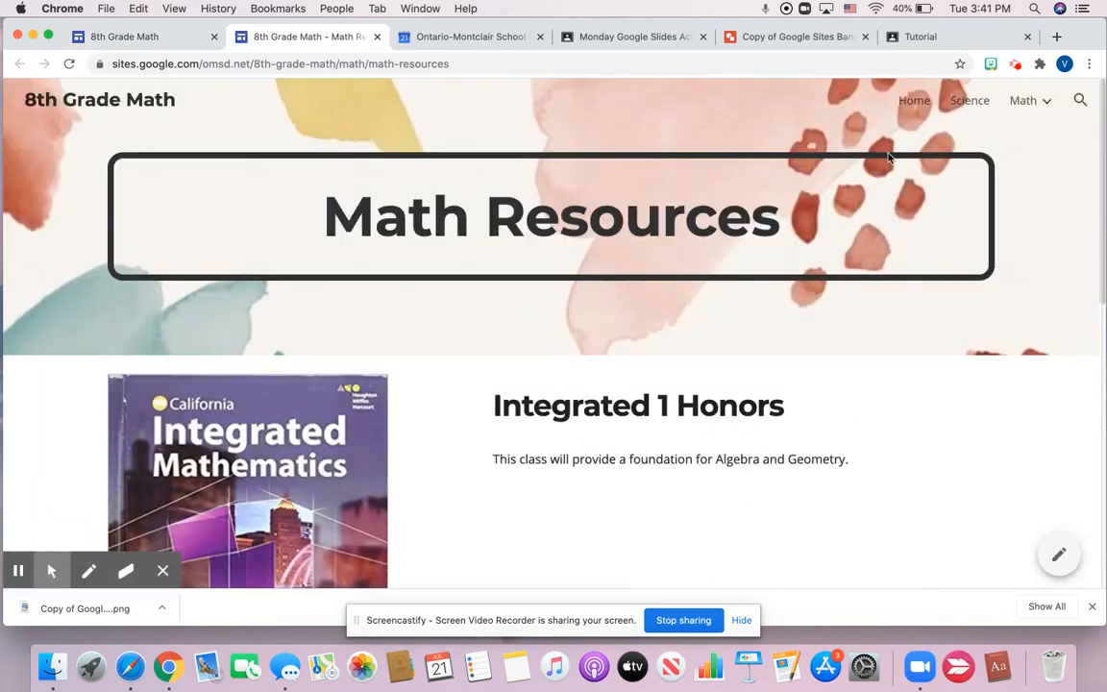
pyautogui.click(914, 100)
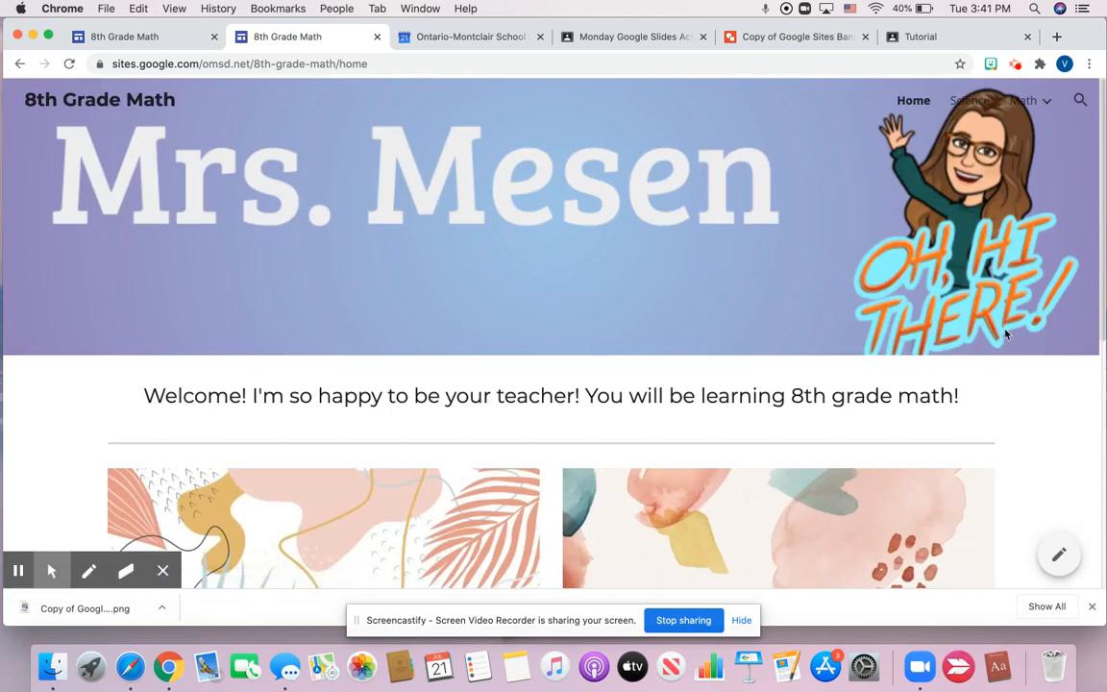
pyautogui.scroll(-5, 903, 295)
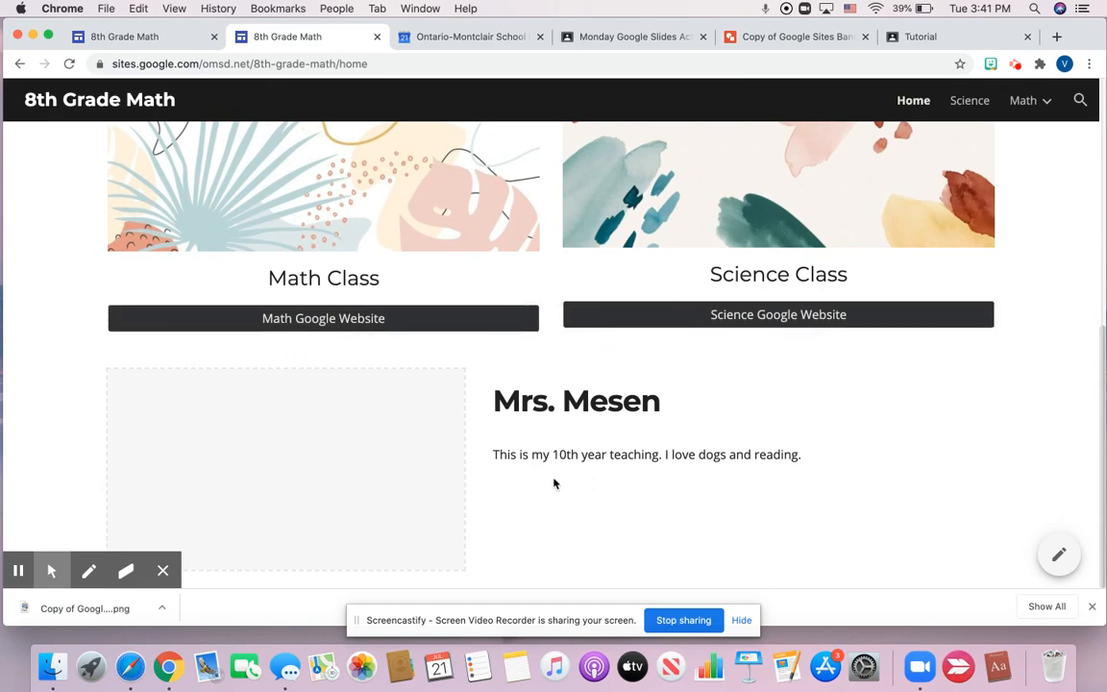
# Step: Open the published Assignments page under Math and examine the Week 1: August 10th - 14th assignments
pyautogui.click(1024, 100)
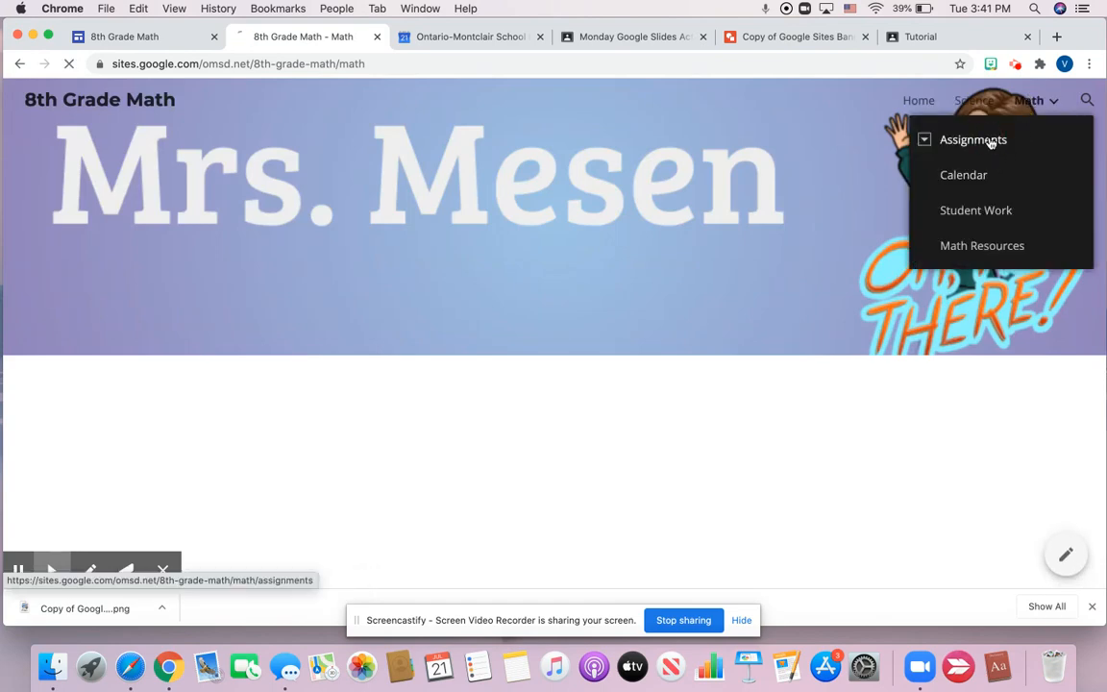
pyautogui.click(994, 146)
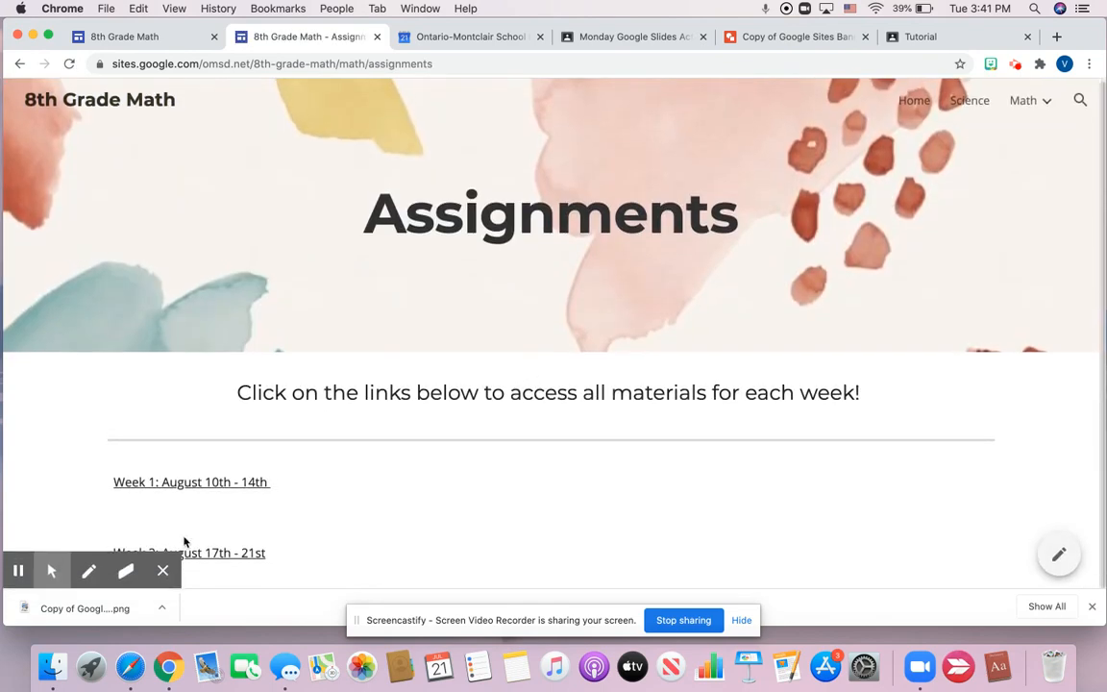
pyautogui.click(180, 476)
pyautogui.scroll(-4, 184, 485)
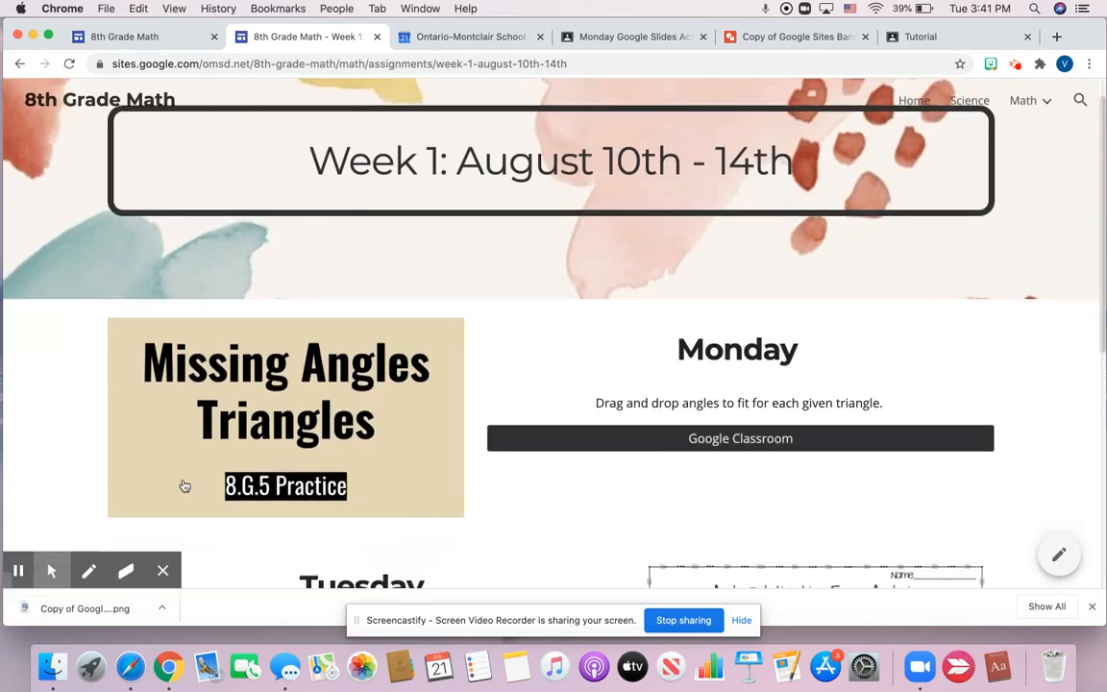
# Step: View the published Student Work page, then check the assignments on the Calendar page
pyautogui.click(1026, 100)
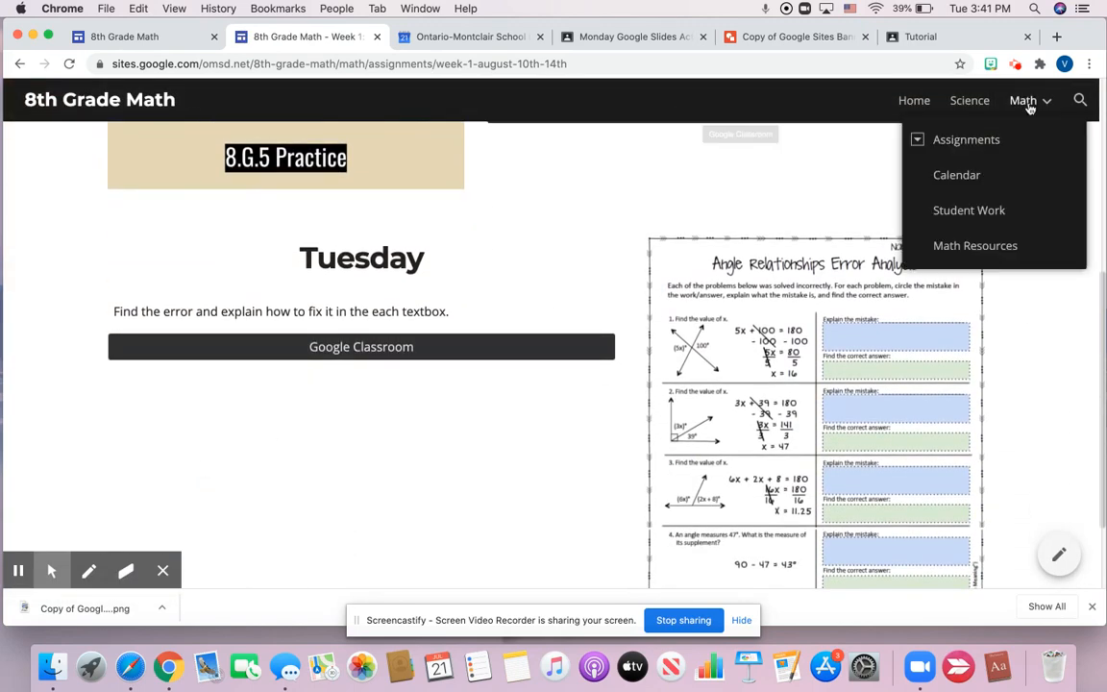
pyautogui.click(978, 211)
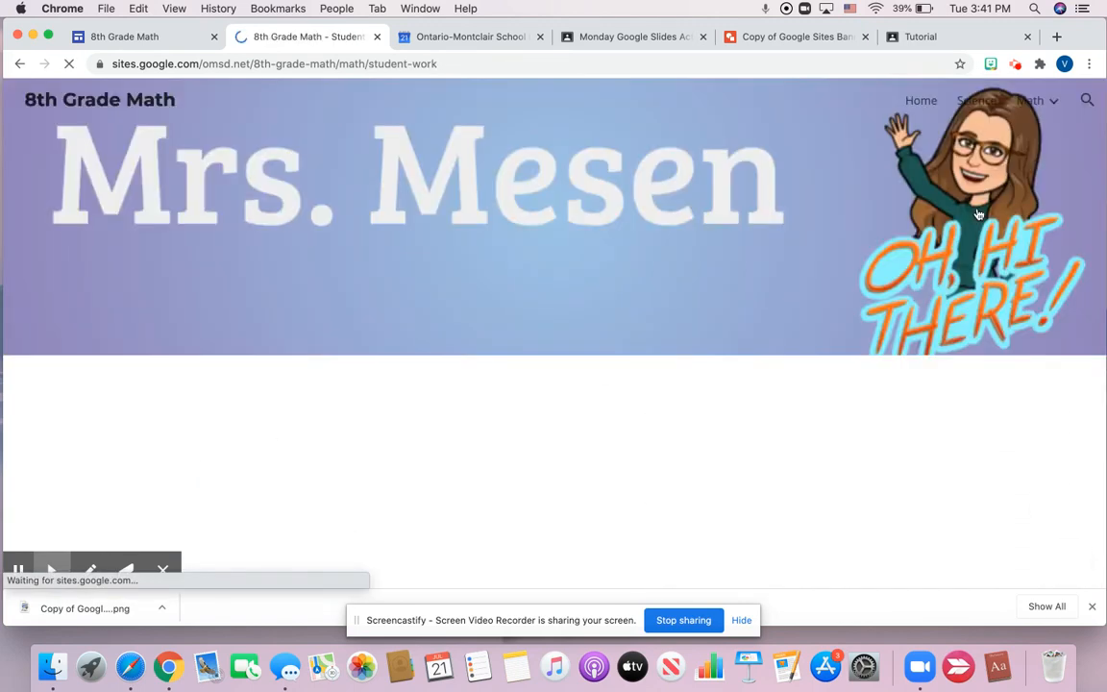
pyautogui.click(1026, 100)
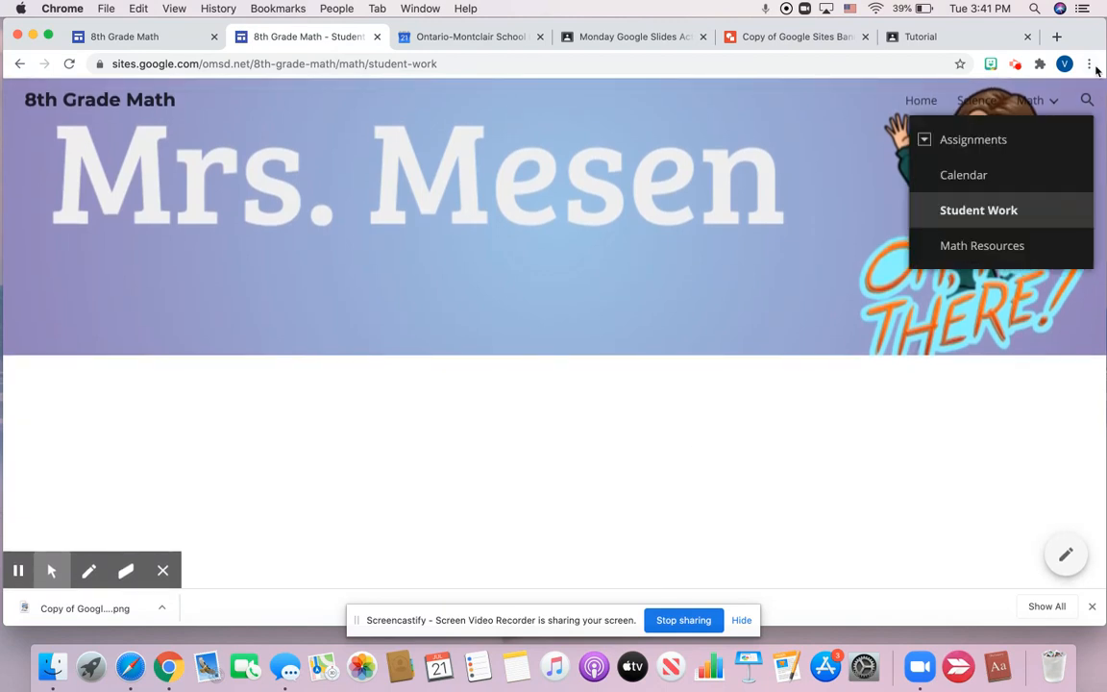
pyautogui.click(964, 176)
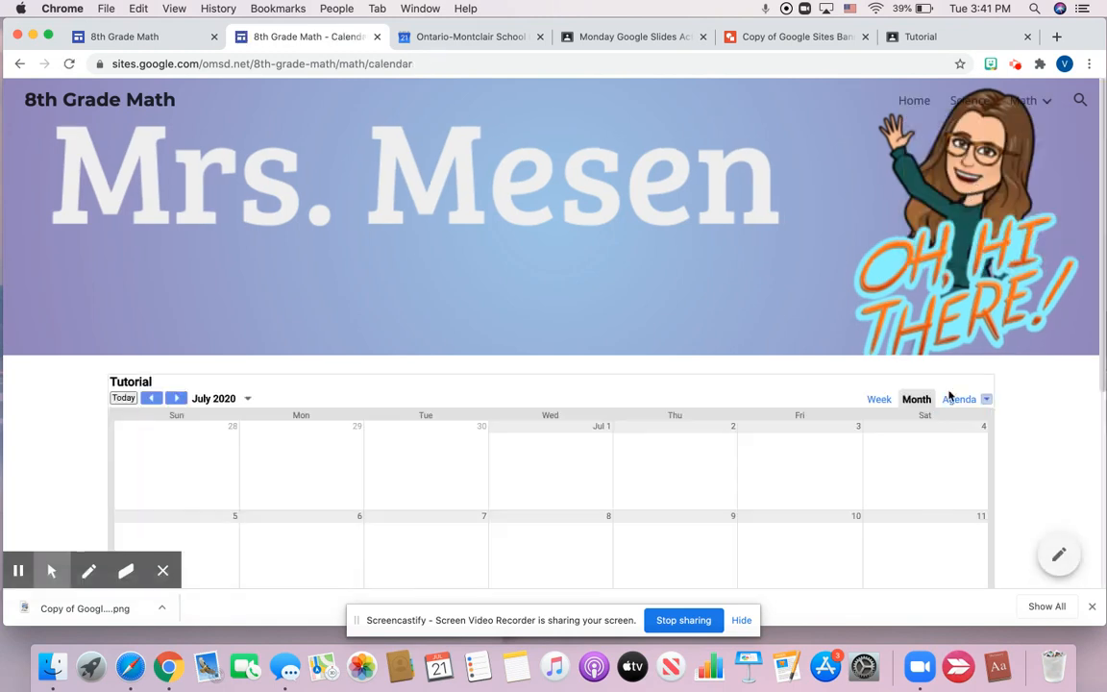
pyautogui.scroll(-5, 948, 396)
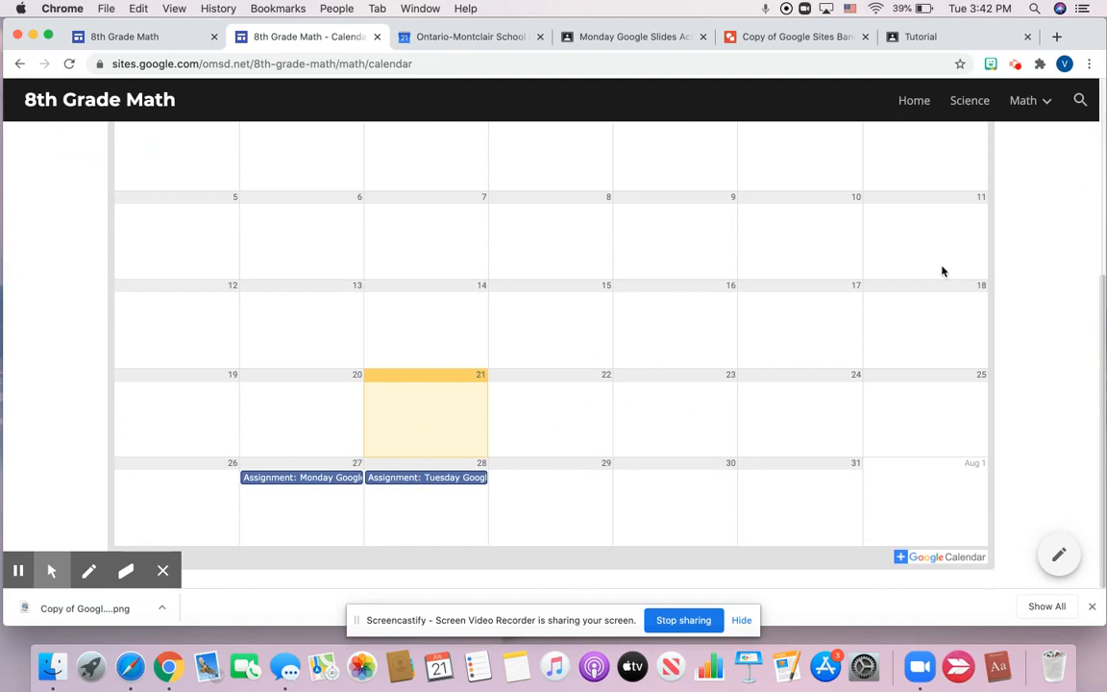
pyautogui.scroll(1, 1047, 260)
# Step: Open the published Math Resources page and look over its textbook and Edulastic sections
pyautogui.moveTo(1047, 111)
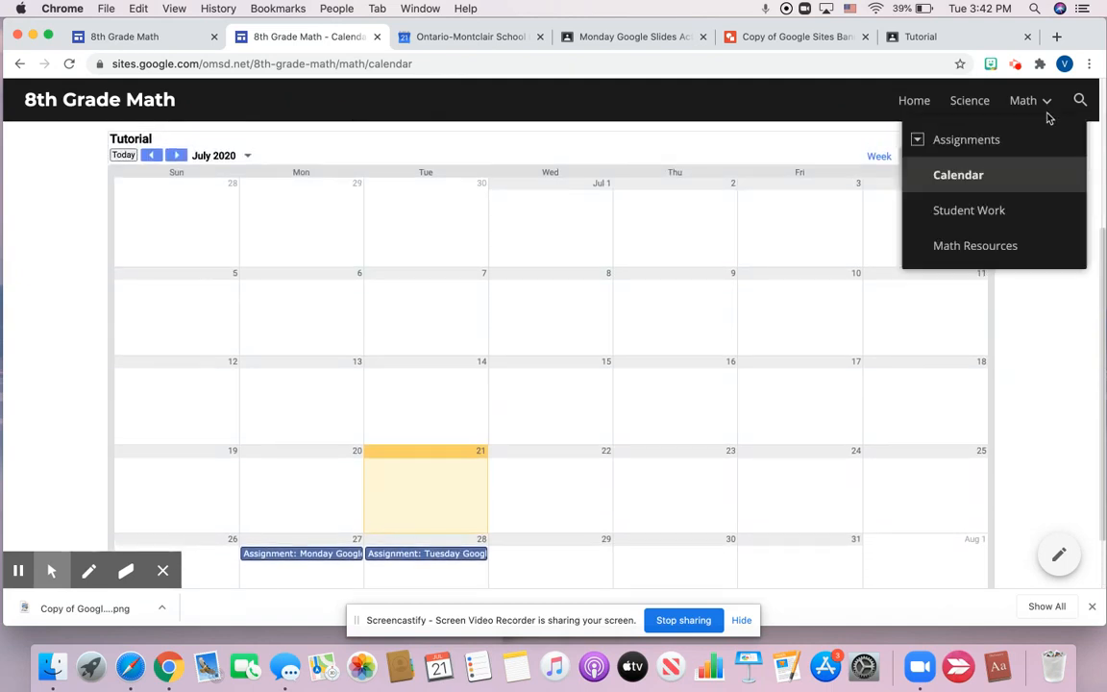
pyautogui.click(1001, 253)
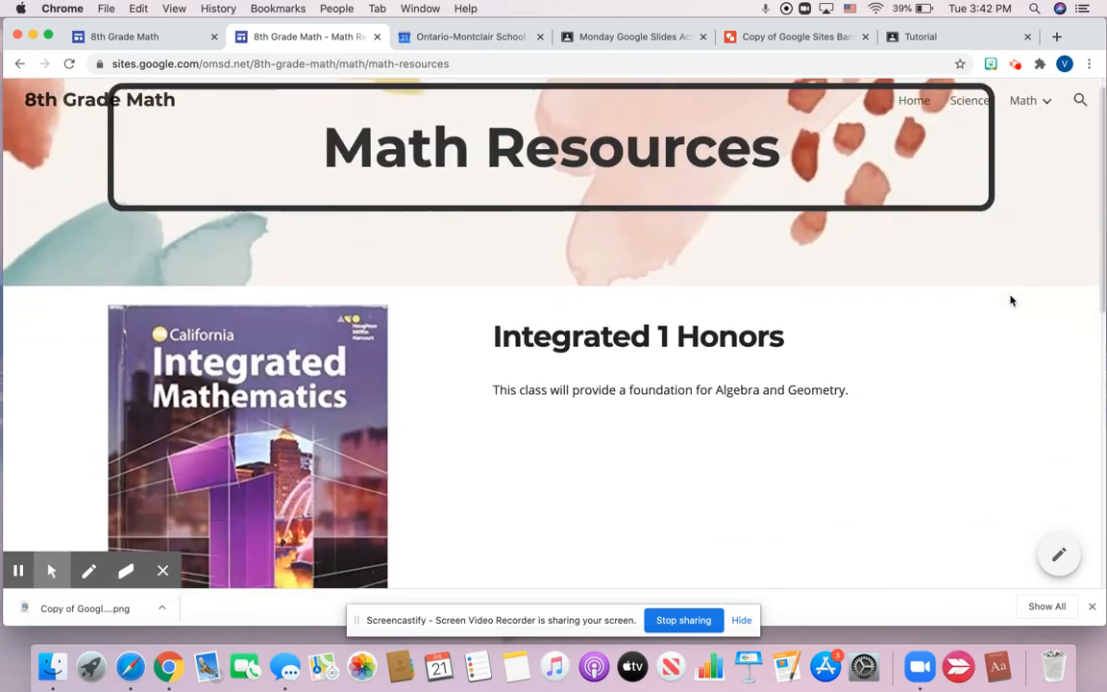
pyautogui.scroll(-6, 1010, 300)
pyautogui.scroll(4, 1010, 300)
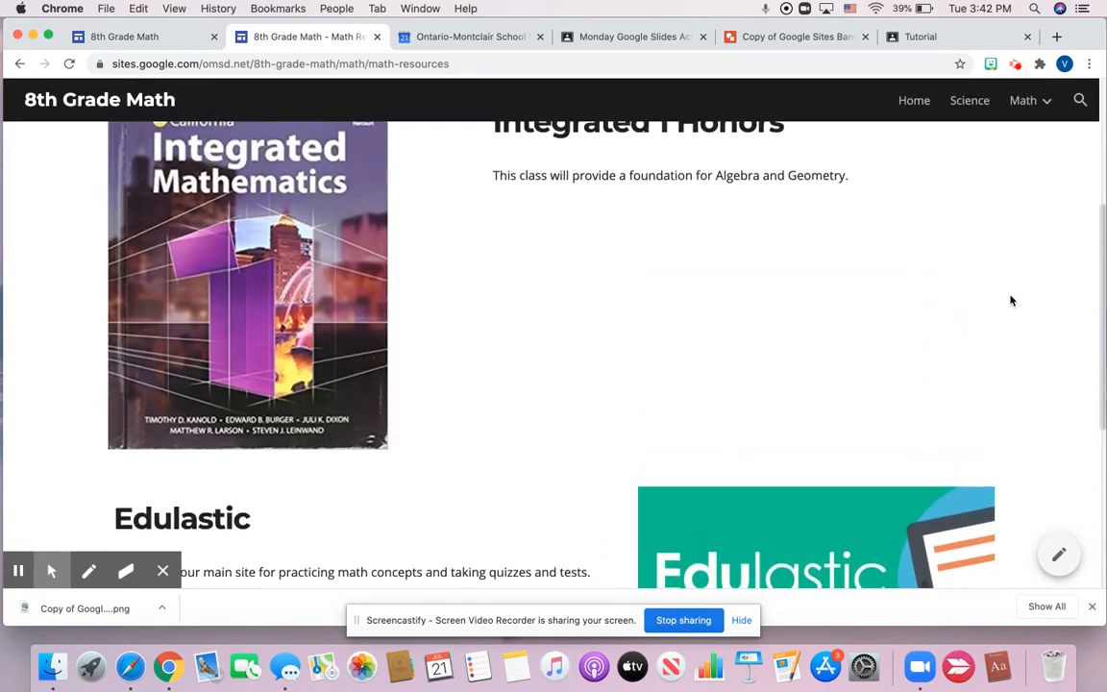
pyautogui.scroll(2, 1010, 300)
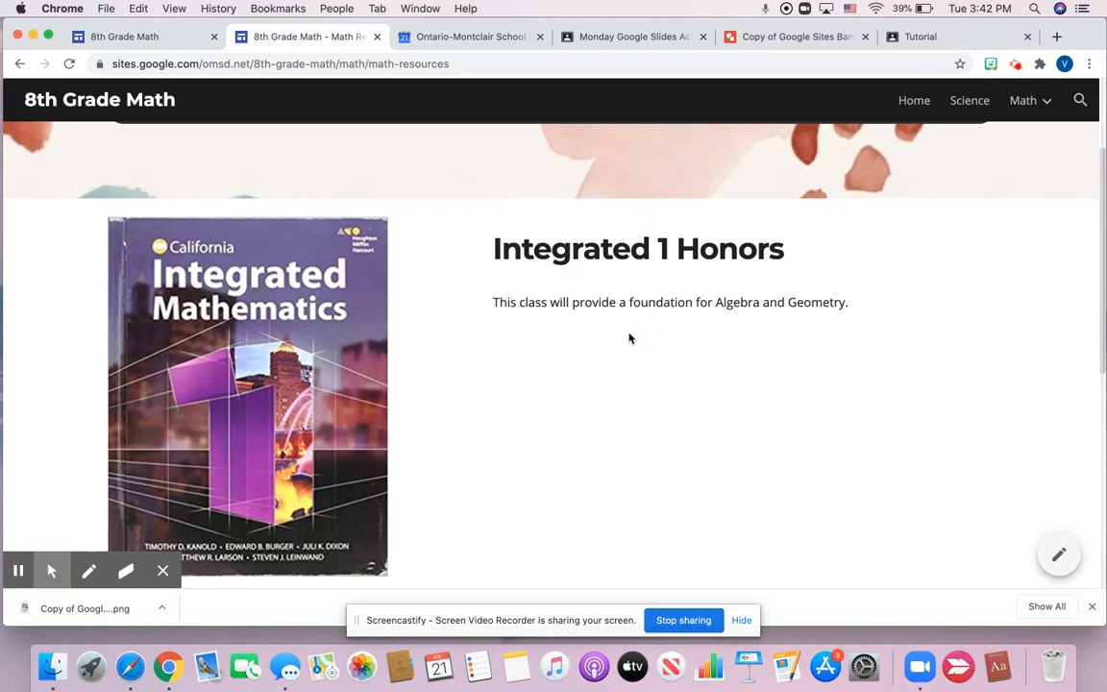
pyautogui.scroll(-5, 568, 309)
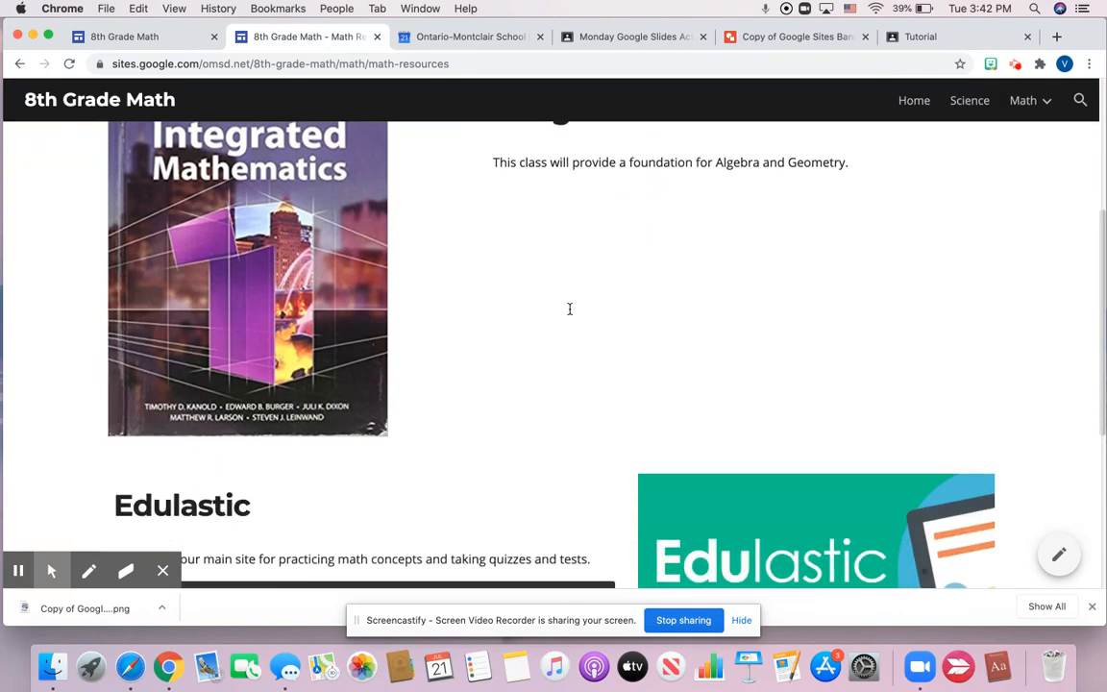